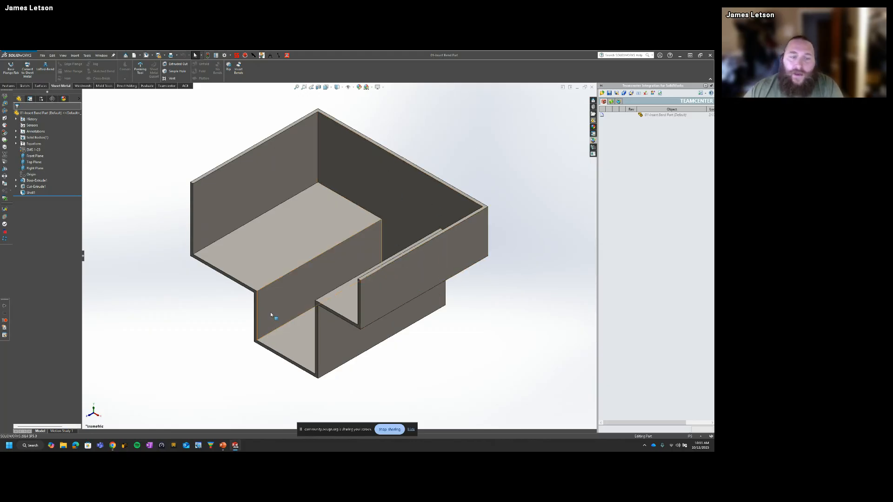
Step: Roll the part back to its base extrusion, then forward through the cut and shell to review how it was built
drag(60, 196, 70, 183)
middle_drag(213, 242, 293, 242)
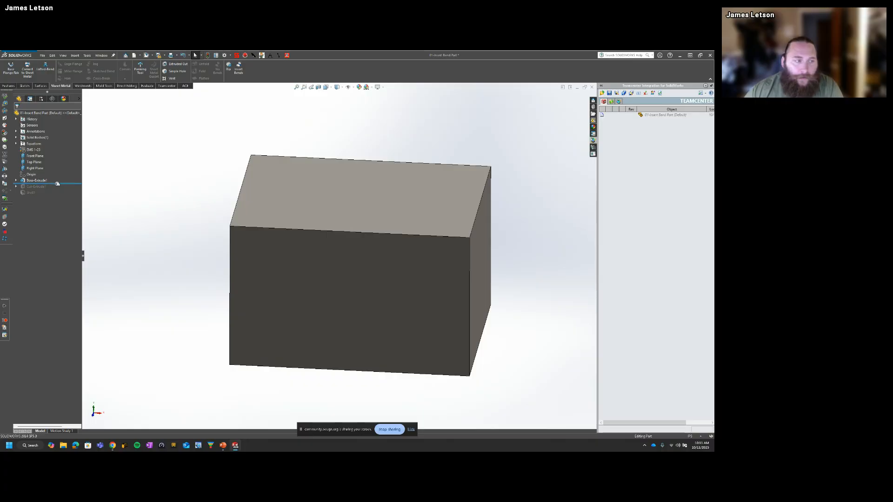
drag(57, 184, 59, 189)
middle_drag(285, 249, 251, 233)
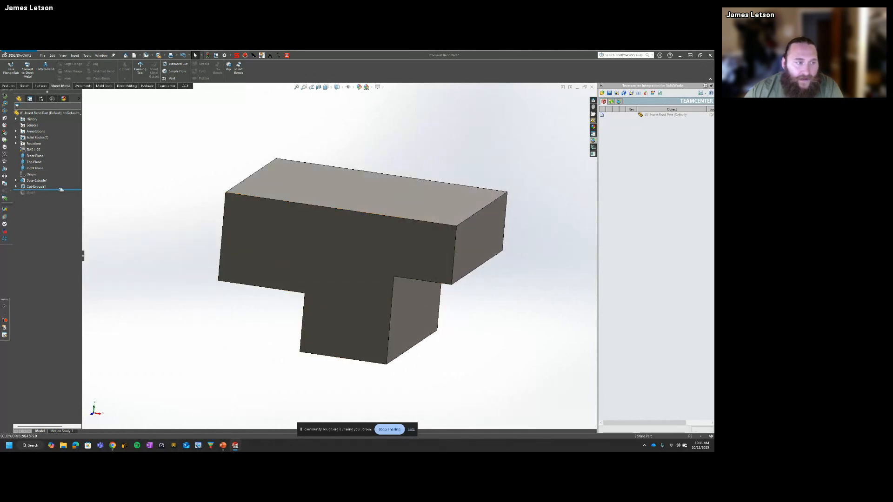
drag(61, 190, 59, 195)
middle_drag(337, 322, 375, 279)
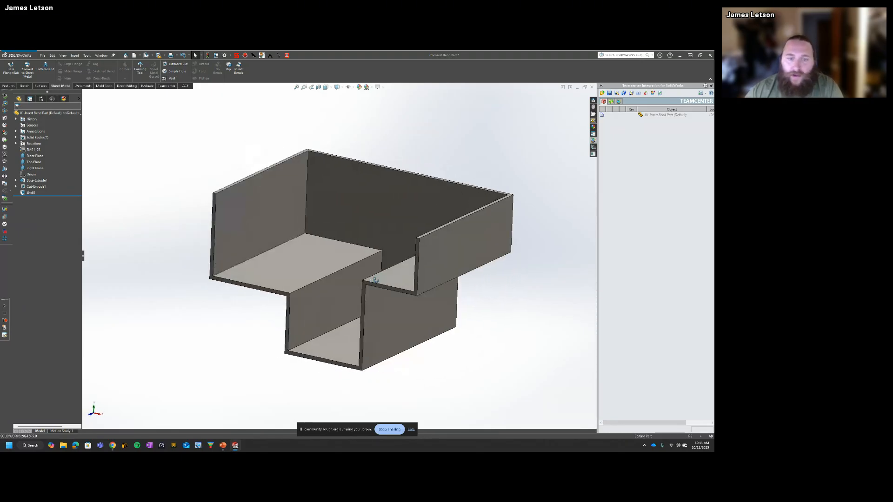
key(ctrl+7)
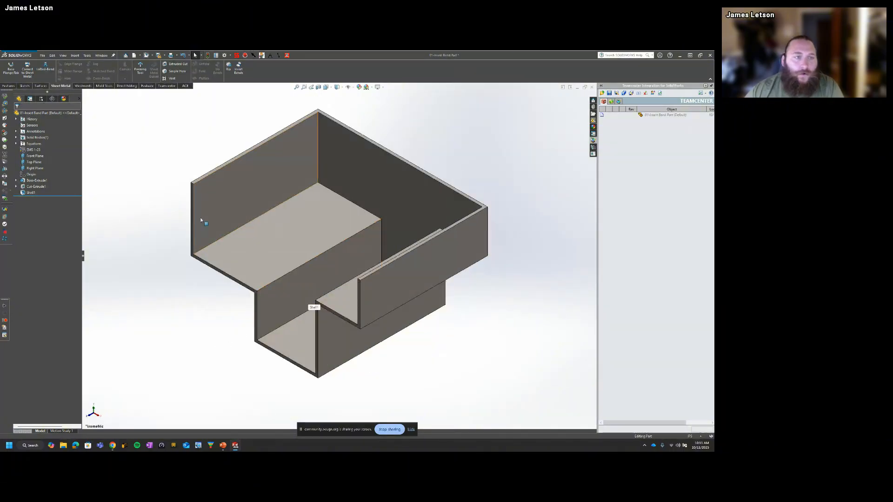
Step: Start inserting bends with the inner floor of the lowest channel as the fixed face
click(240, 69)
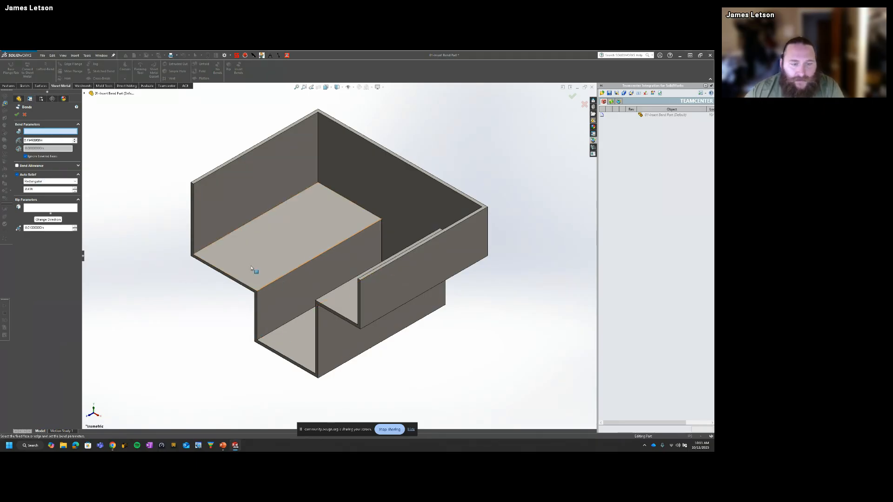
click(293, 351)
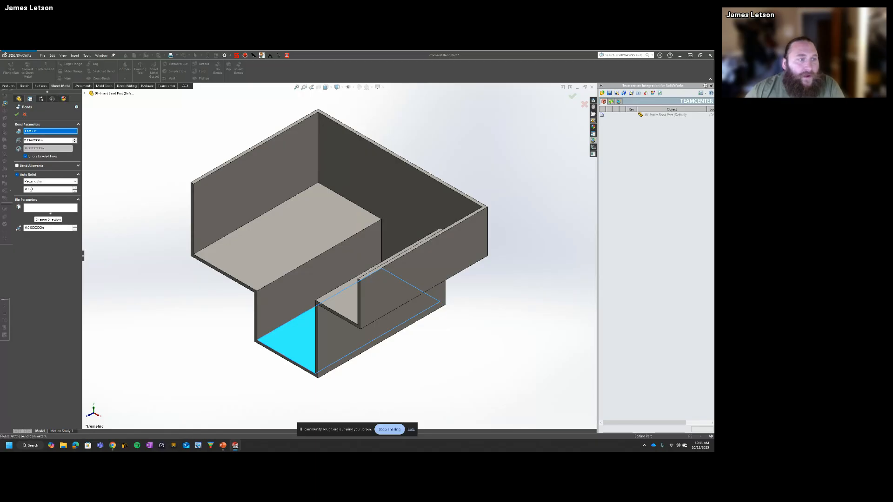
click(33, 208)
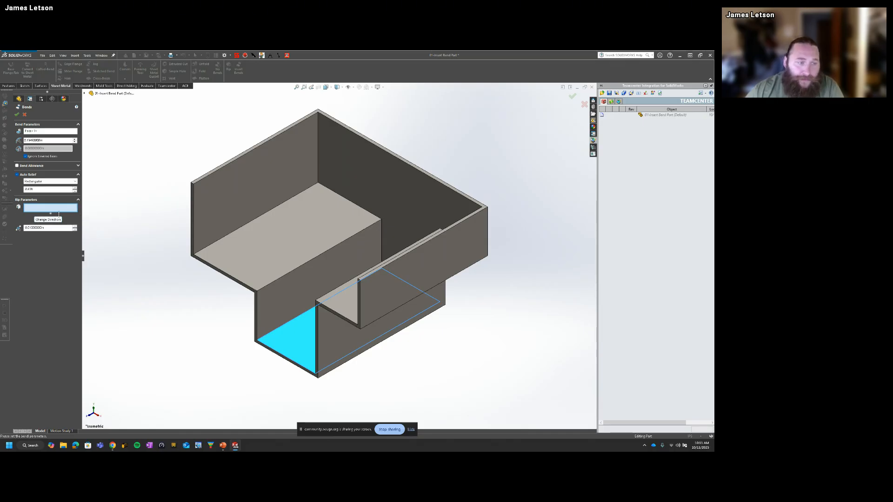
Step: Rip the six edges joining the back wall to the side walls, raised shelves and channel walls, and create the bends
middle_drag(313, 196, 350, 235)
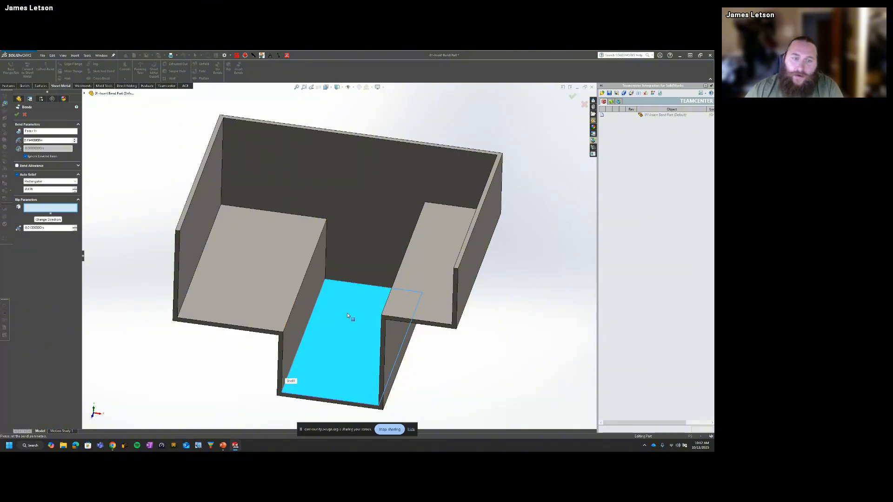
middle_drag(347, 316, 343, 275)
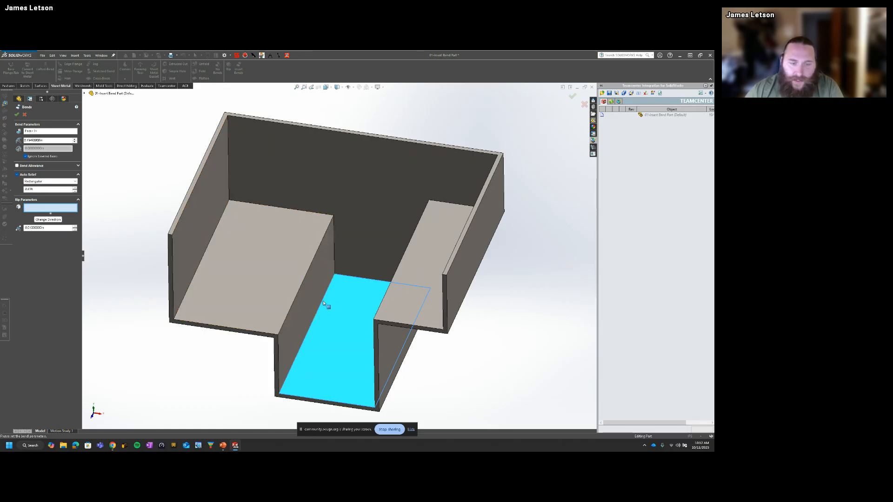
middle_drag(332, 309, 367, 328)
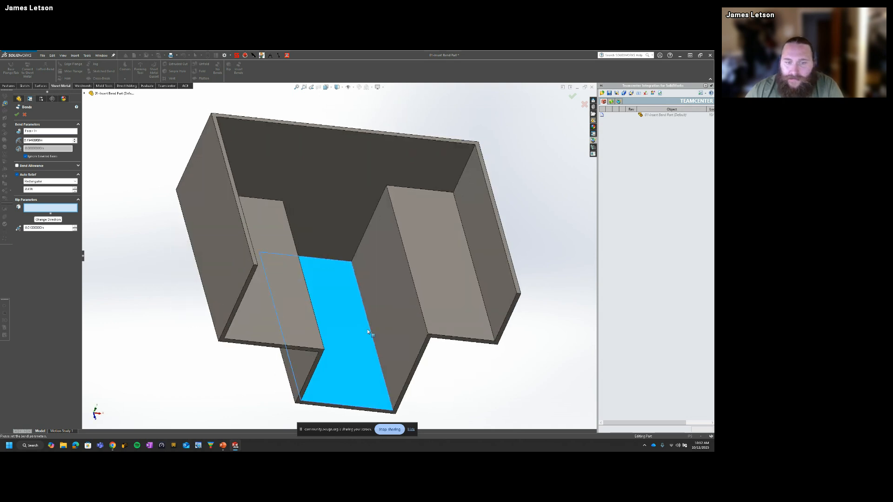
middle_drag(434, 261, 327, 259)
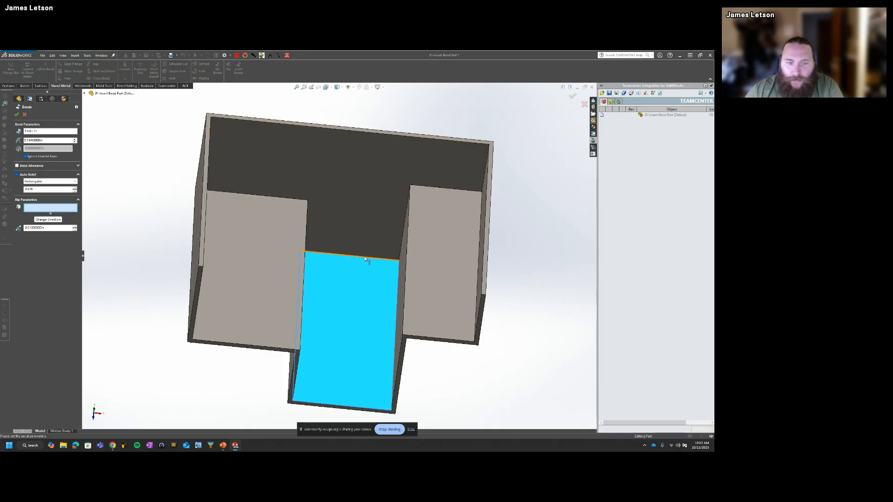
middle_drag(353, 268, 409, 298)
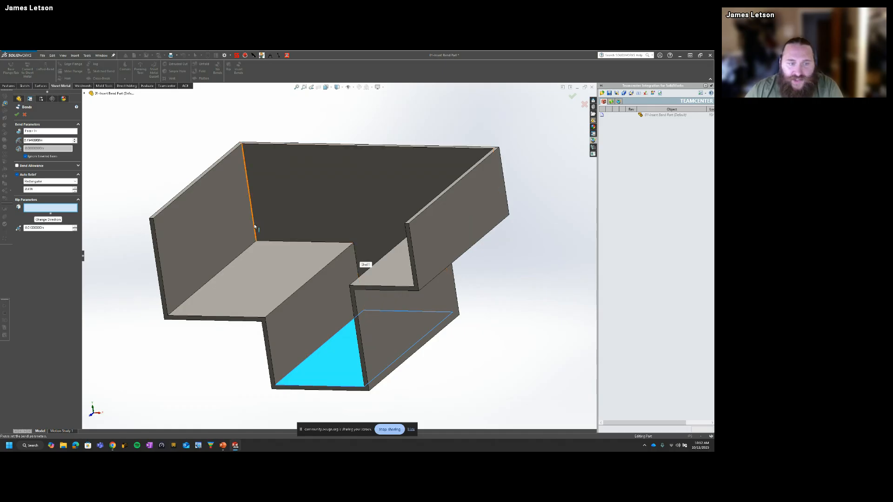
middle_drag(317, 244, 366, 248)
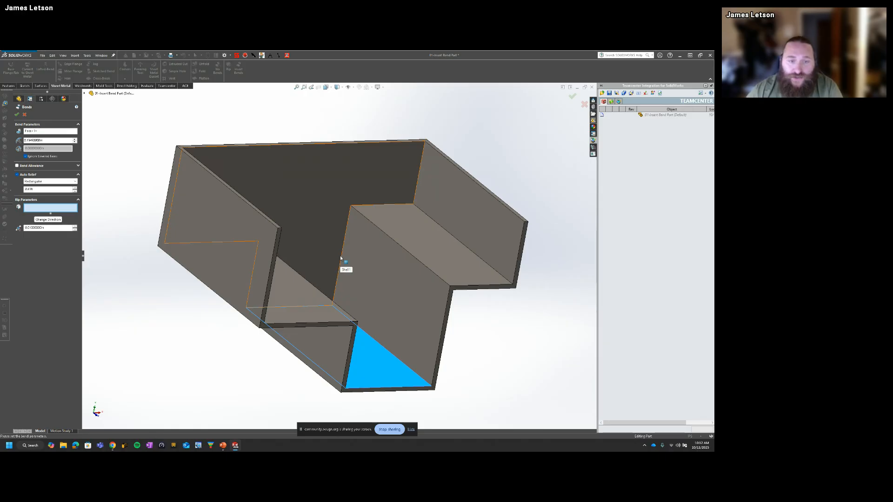
click(349, 217)
click(396, 203)
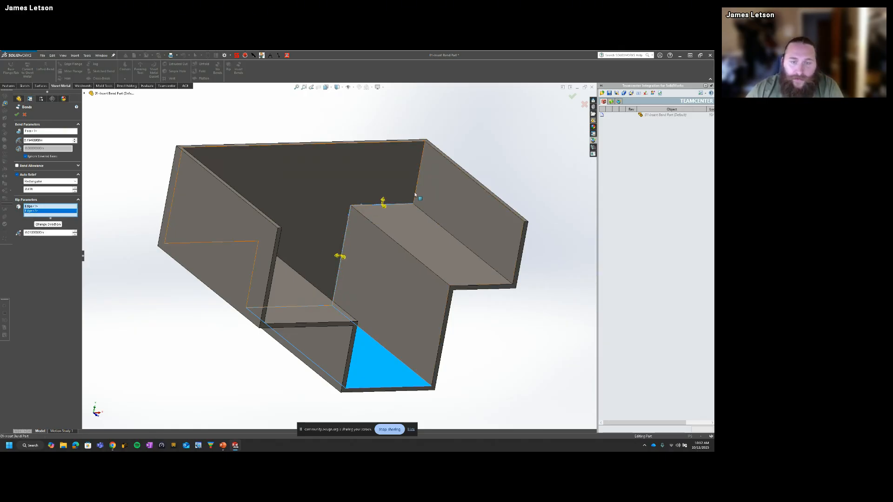
click(415, 195)
middle_drag(347, 261, 347, 238)
click(348, 239)
click(327, 226)
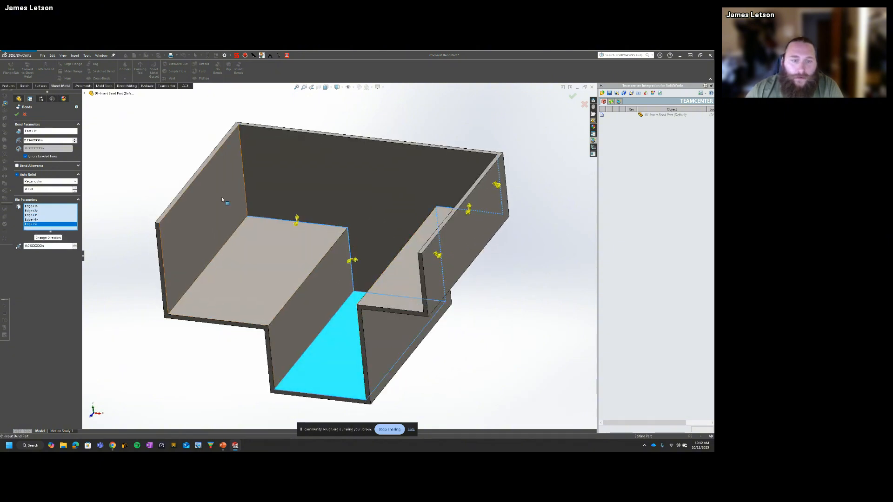
click(245, 196)
middle_drag(353, 289, 369, 274)
click(572, 96)
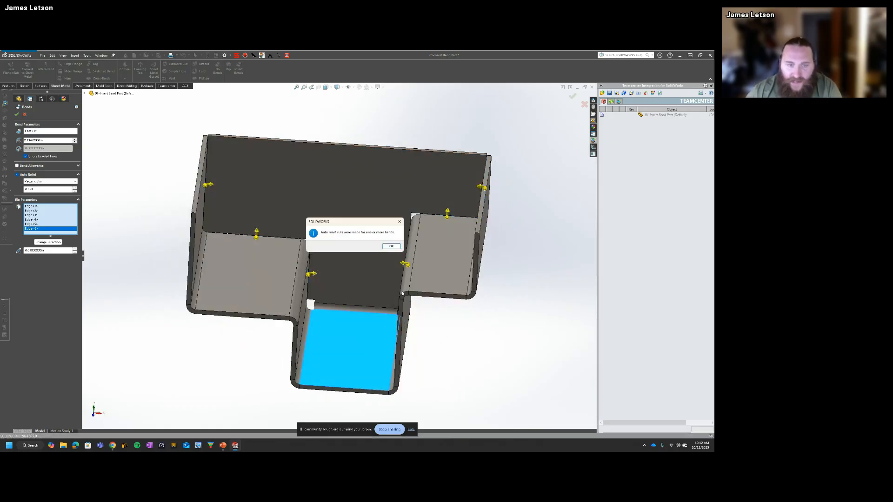
click(390, 246)
Step: Examine the resulting sheet-metal part and its features, switching it between folded and flattened states
mouse_move(442, 380)
middle_down()
mouse_move(446, 344)
mouse_move(366, 332)
mouse_move(409, 345)
mouse_move(442, 339)
mouse_move(435, 367)
middle_up()
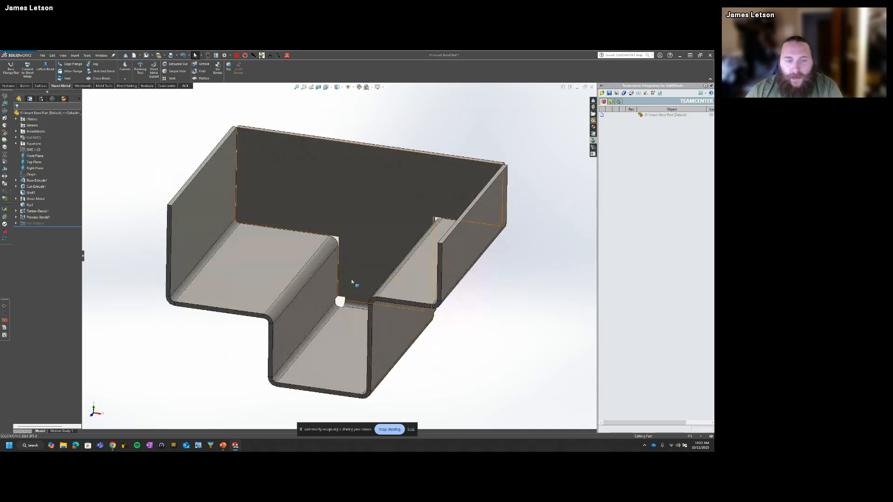
middle_drag(351, 282, 70, 255)
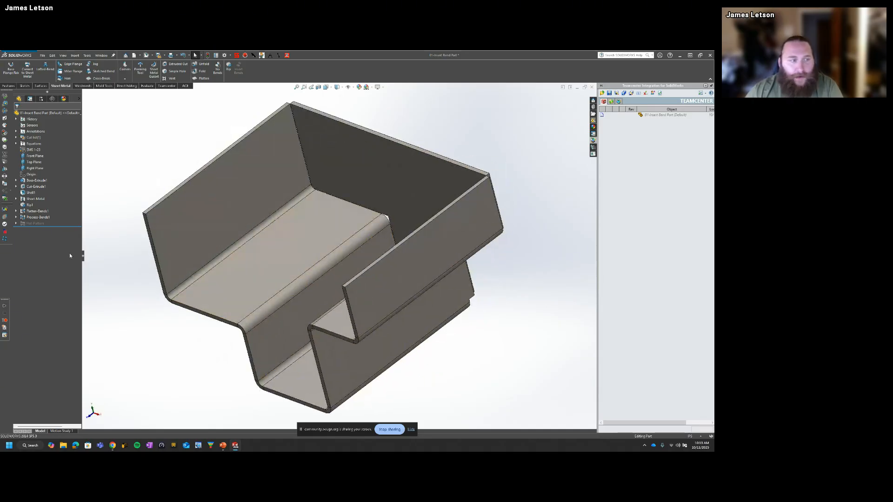
click(33, 199)
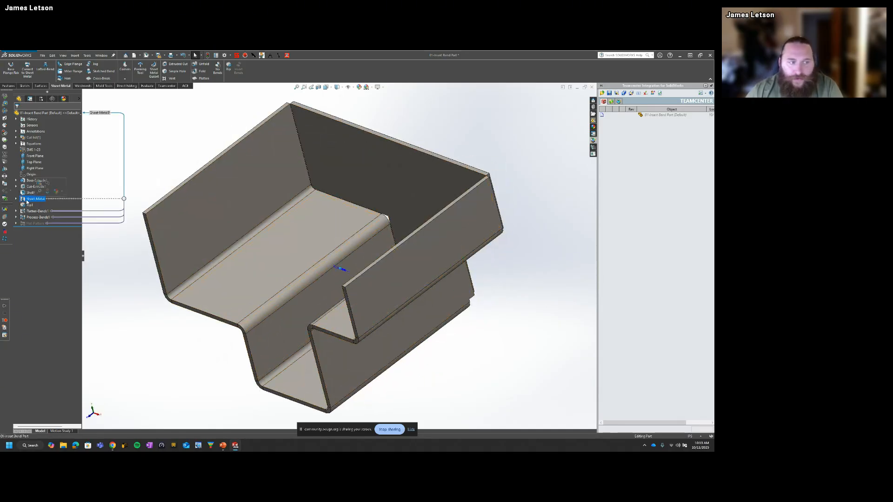
click(201, 78)
key(f)
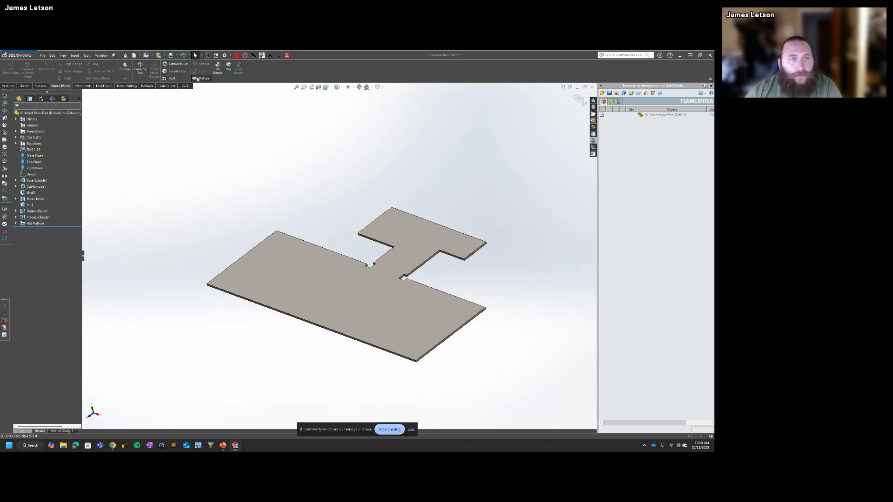
middle_drag(304, 308, 350, 259)
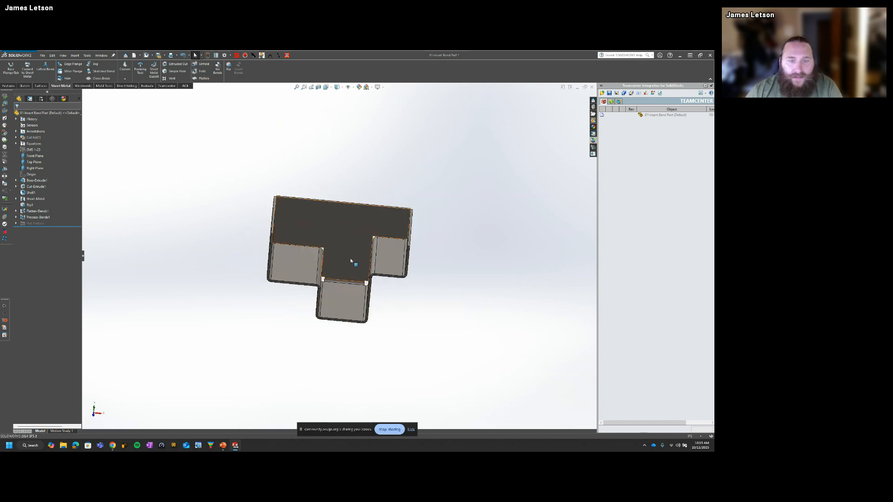
scroll(352, 248, down, 2)
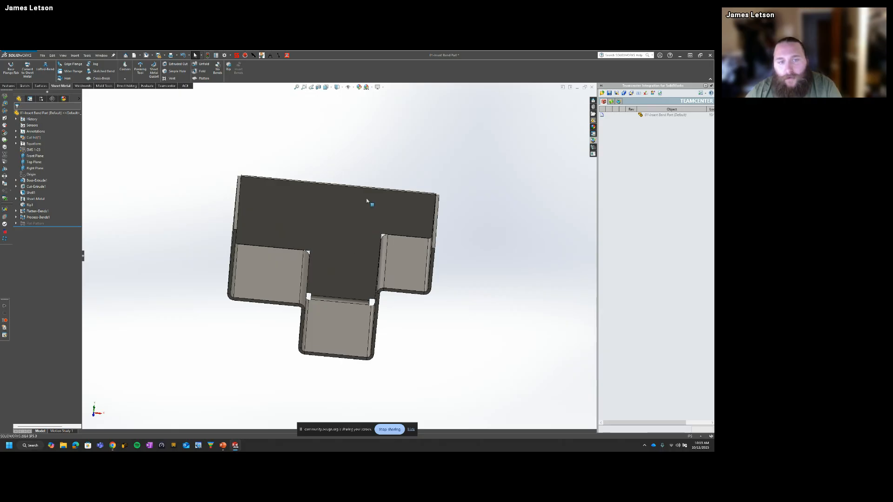
middle_drag(380, 188, 355, 178)
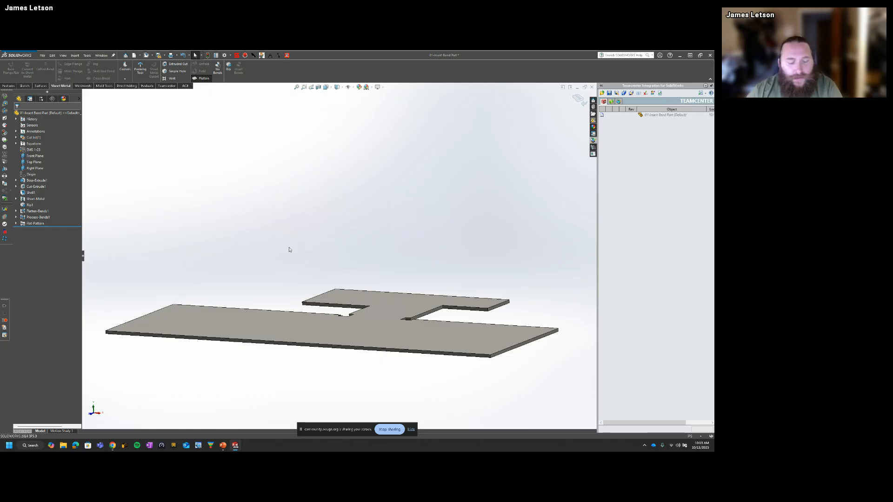
Step: Undo the flattening and the inserted bends to return to the shelled solid
key(ctrl+z)
key(ctrl+z)
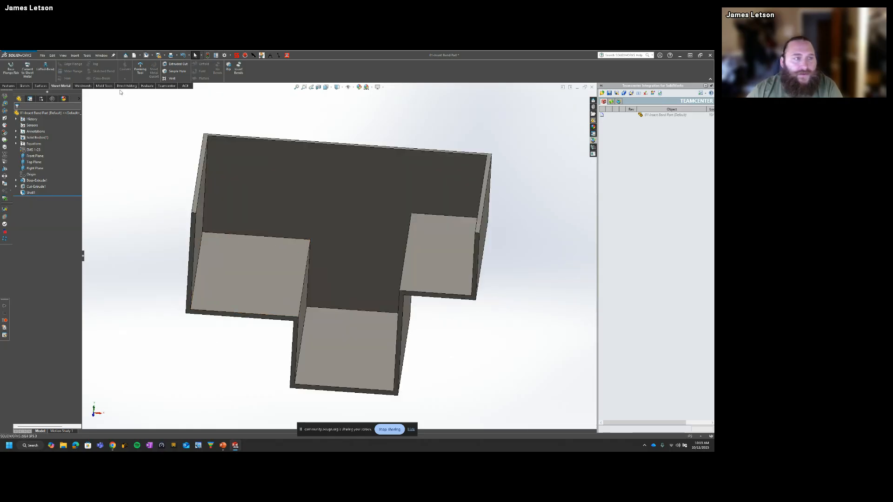
Step: Set up Insert Bends with the lowest channel's floor fixed and six rip edges joining the back wall to the side walls, shelves and channel walls
click(239, 69)
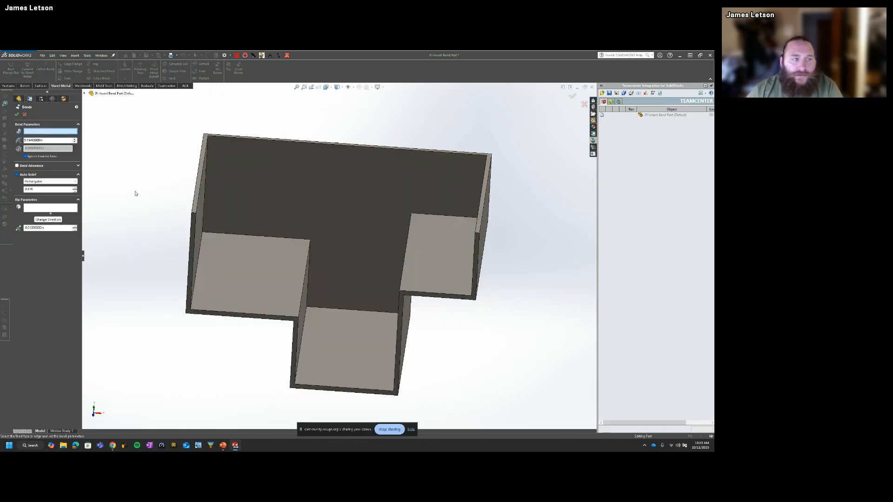
click(346, 351)
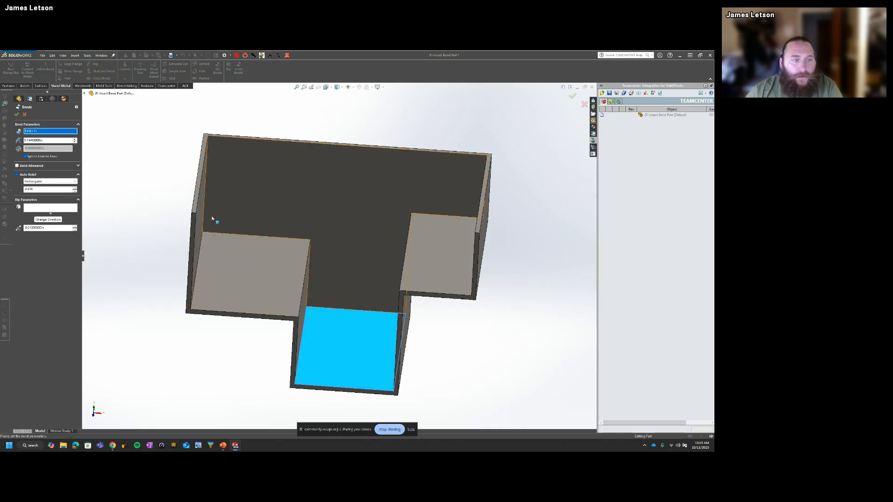
middle_drag(212, 219, 251, 186)
click(267, 190)
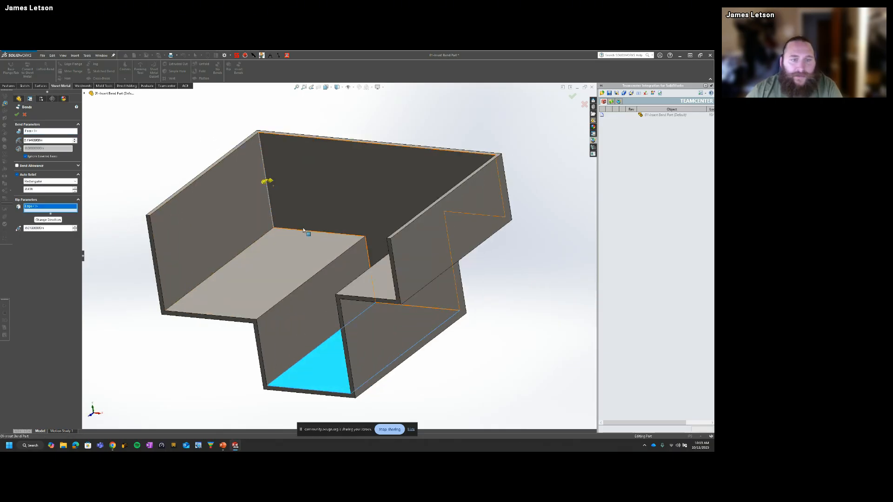
click(303, 230)
click(367, 257)
middle_drag(367, 256, 392, 240)
click(385, 233)
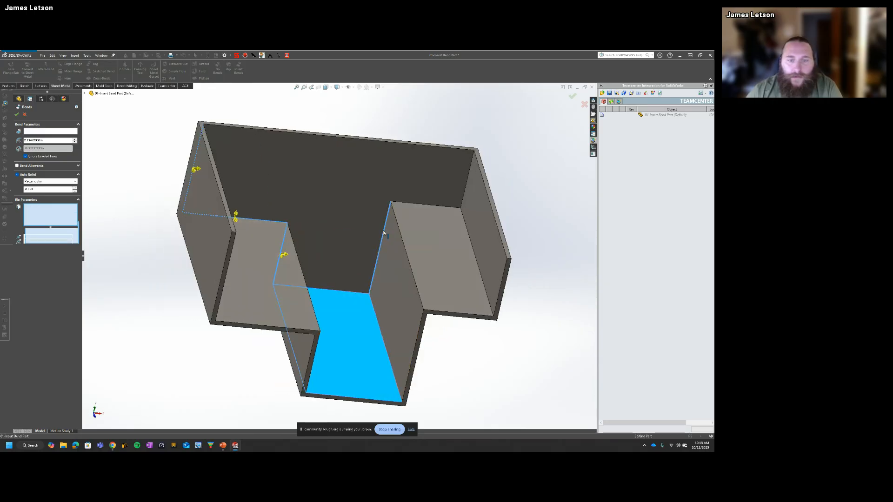
click(406, 203)
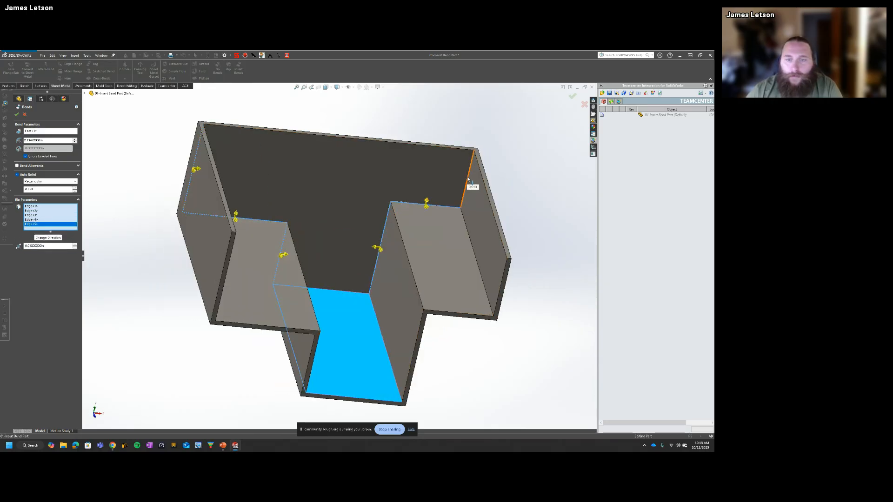
click(475, 187)
middle_drag(485, 305, 306, 310)
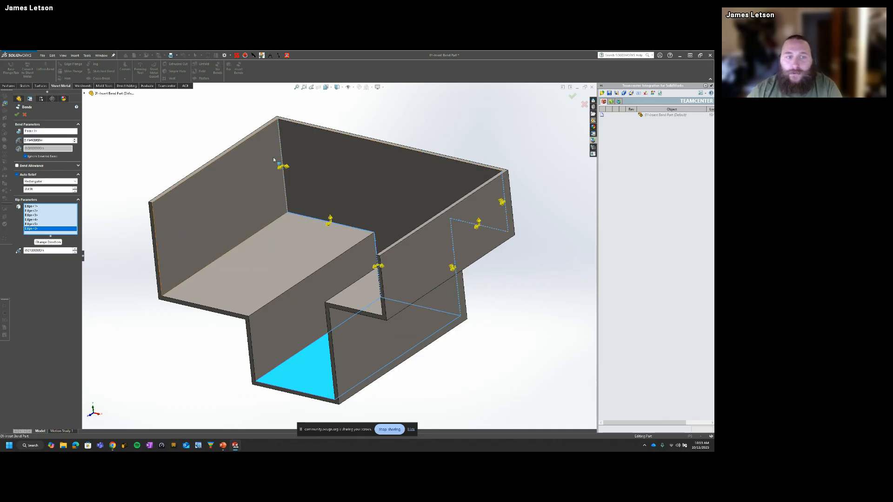
Step: Remove the channel side wall's rear edge from the rip selection, add it back, and inspect the rip edges
middle_drag(336, 231, 358, 264)
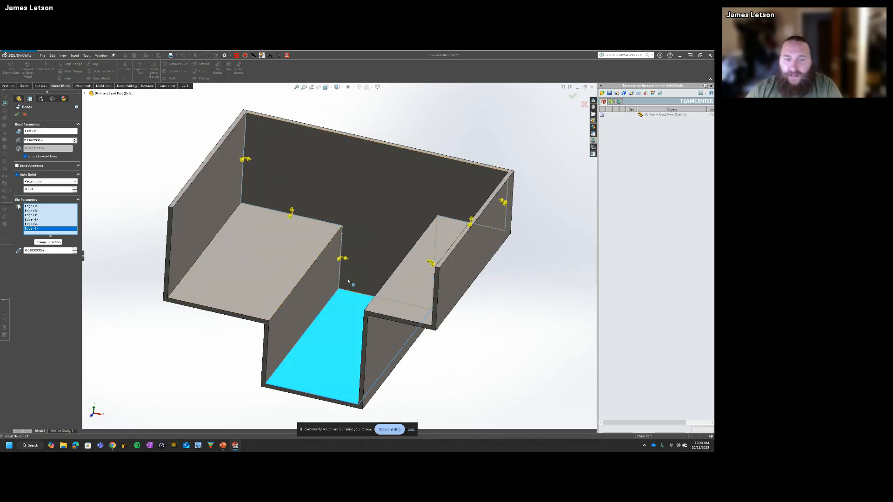
click(342, 250)
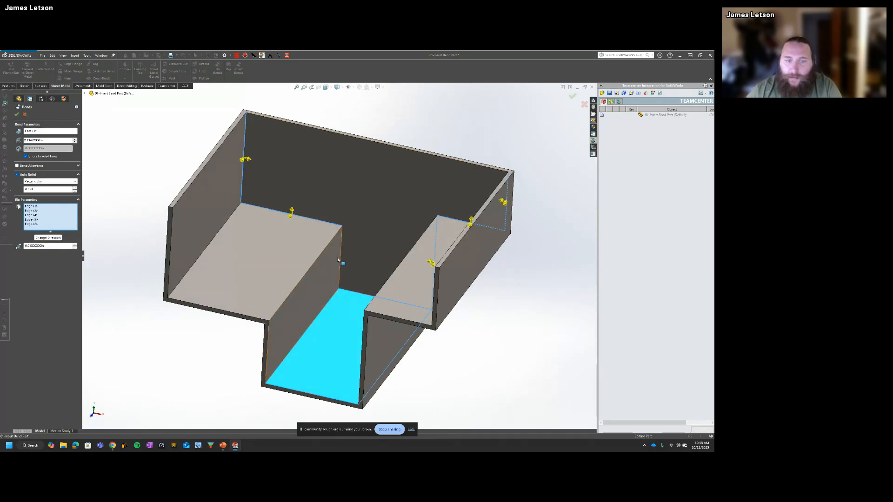
click(339, 257)
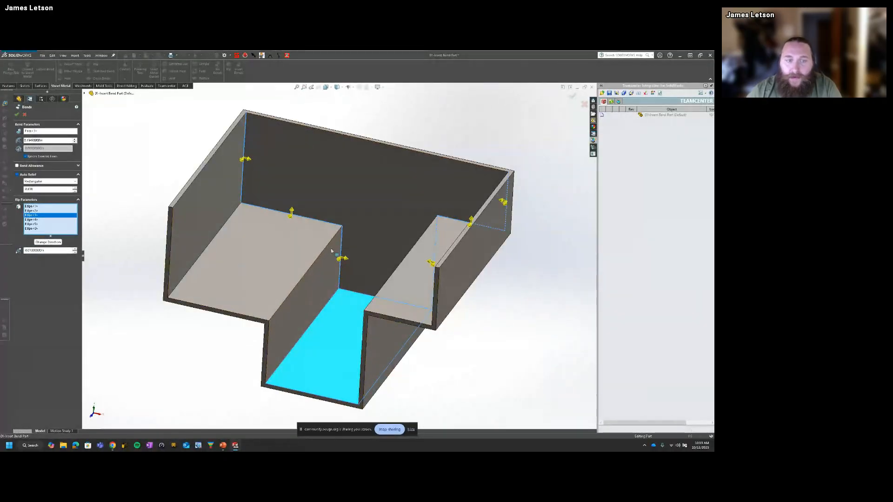
middle_drag(347, 271, 304, 245)
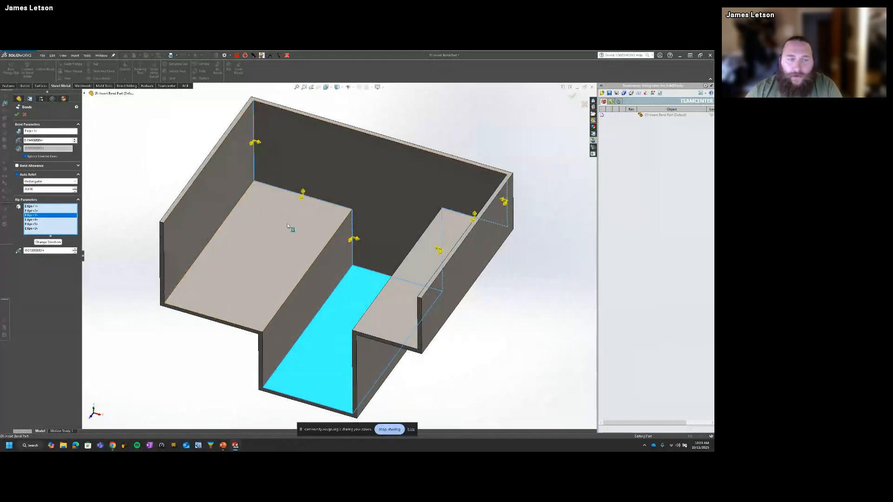
middle_drag(487, 294, 505, 264)
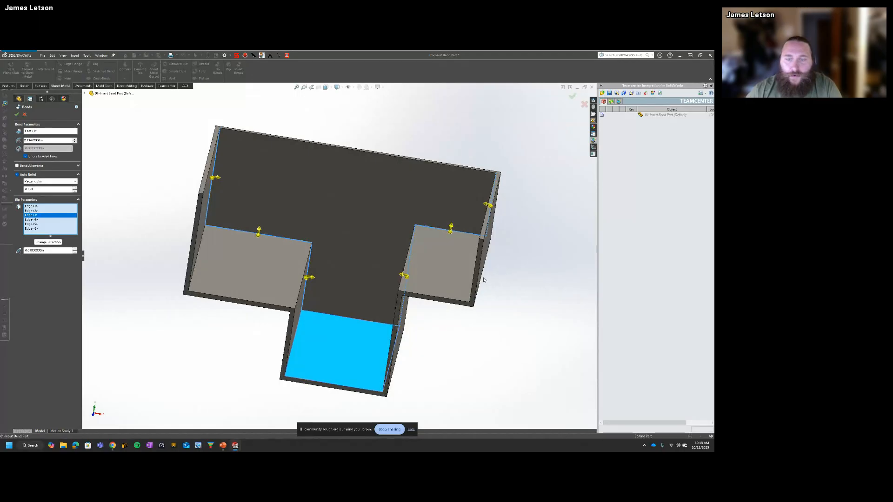
Step: Change the back wall's rip edges from two-way to one-way rip directions and apply Insert Bends
mouse_move(437, 245)
middle_down()
mouse_move(458, 232)
mouse_move(427, 244)
middle_up()
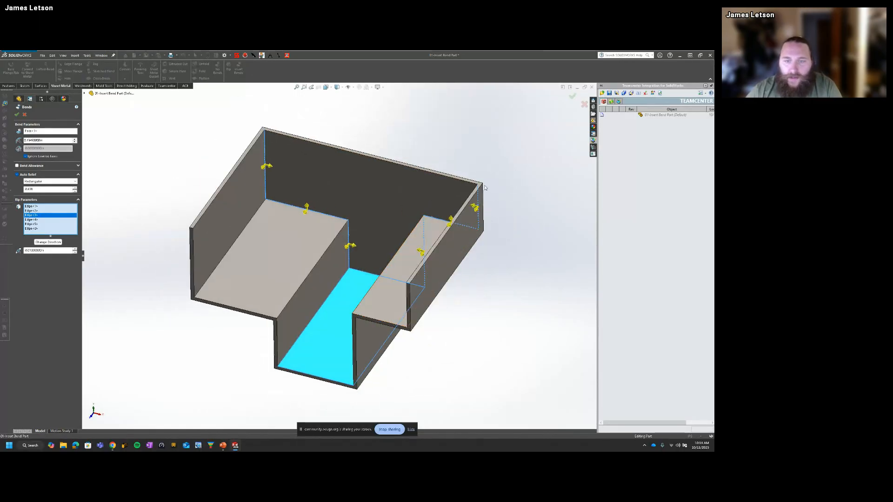
middle_drag(488, 245, 336, 221)
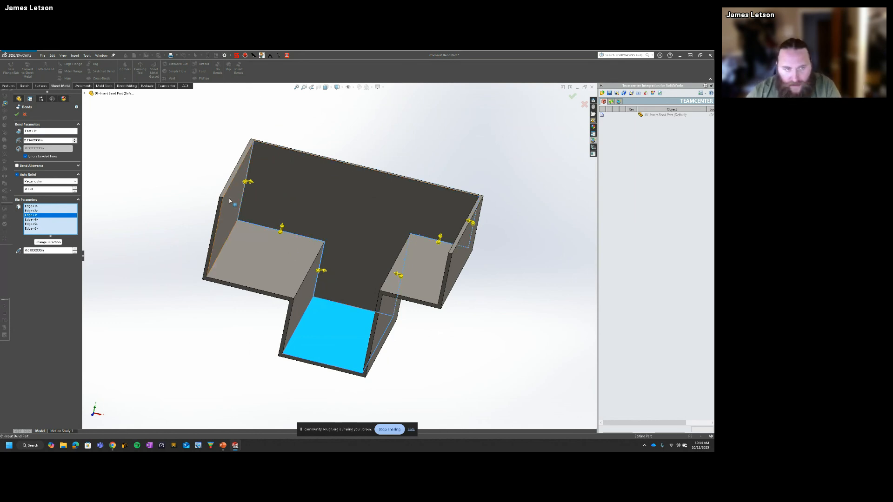
middle_drag(229, 198, 202, 208)
scroll(292, 175, down, 5)
middle_drag(292, 175, 275, 162)
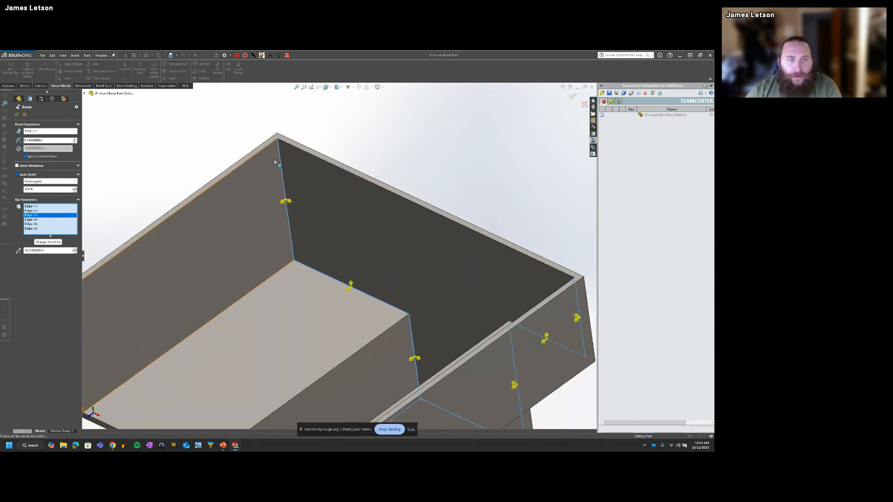
scroll(224, 242, up, 5)
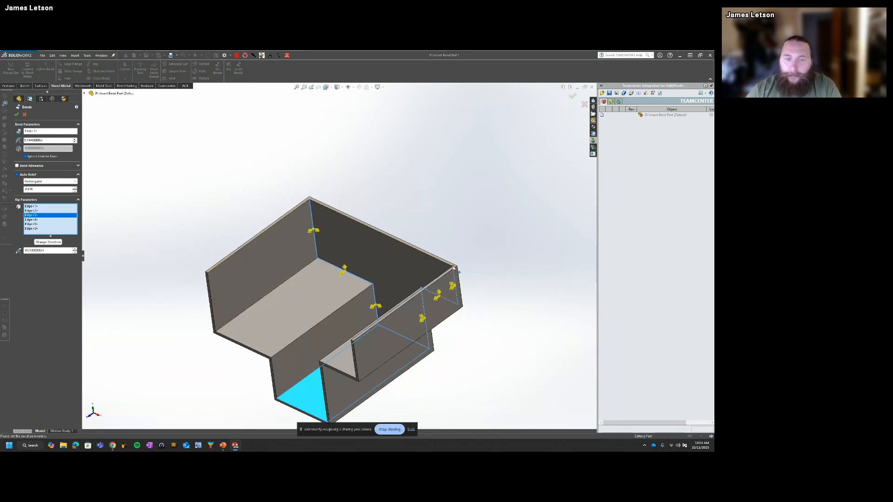
scroll(329, 235, down, 3)
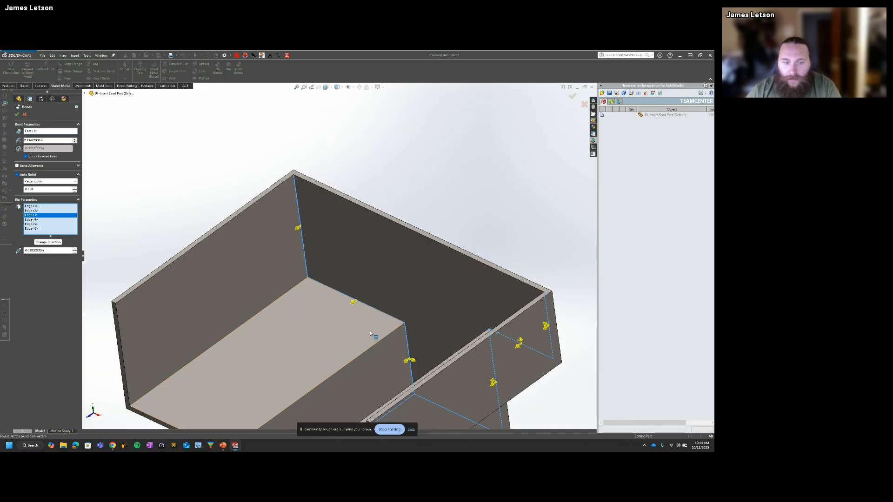
mouse_move(357, 310)
middle_down()
mouse_move(445, 385)
mouse_move(384, 360)
mouse_move(408, 355)
mouse_move(388, 302)
mouse_move(358, 294)
middle_up()
scroll(458, 357, up, 5)
scroll(386, 301, down, 3)
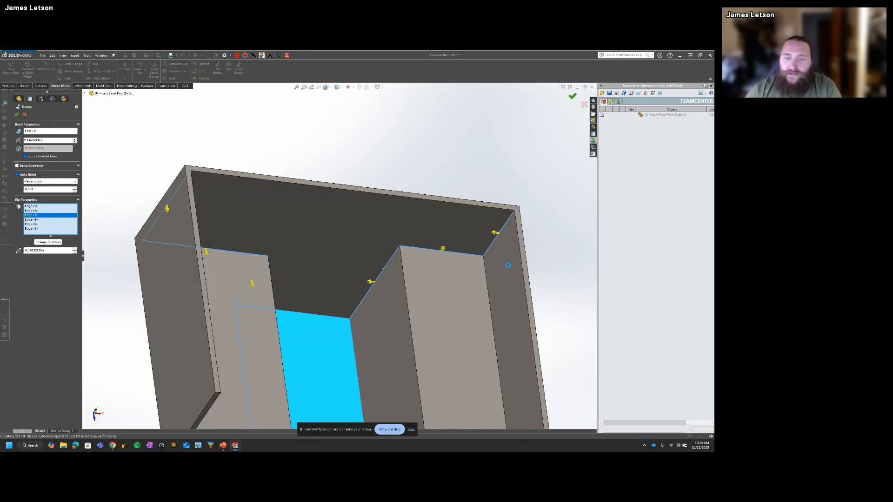
click(572, 97)
Step: Examine the ripped corners between the back wall and the side and channel walls from both sides, ending in the isometric view
middle_drag(449, 311, 513, 241)
scroll(414, 292, down, 3)
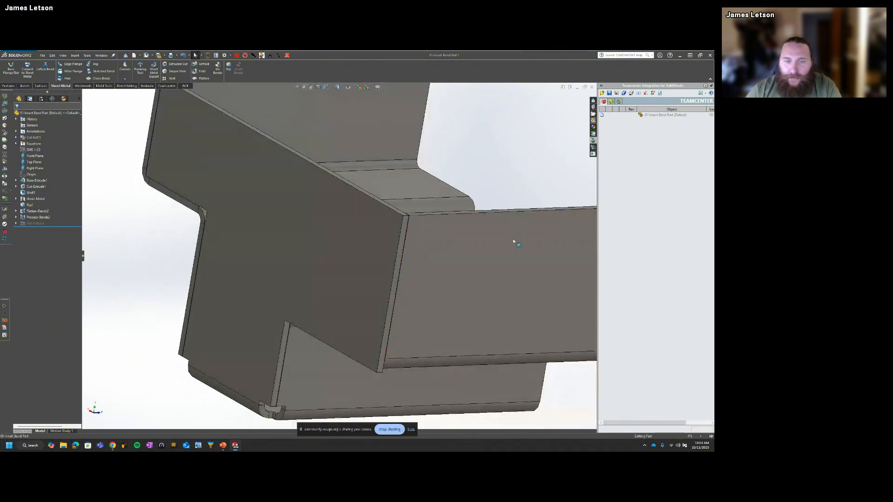
click(404, 228)
scroll(416, 232, down, 2)
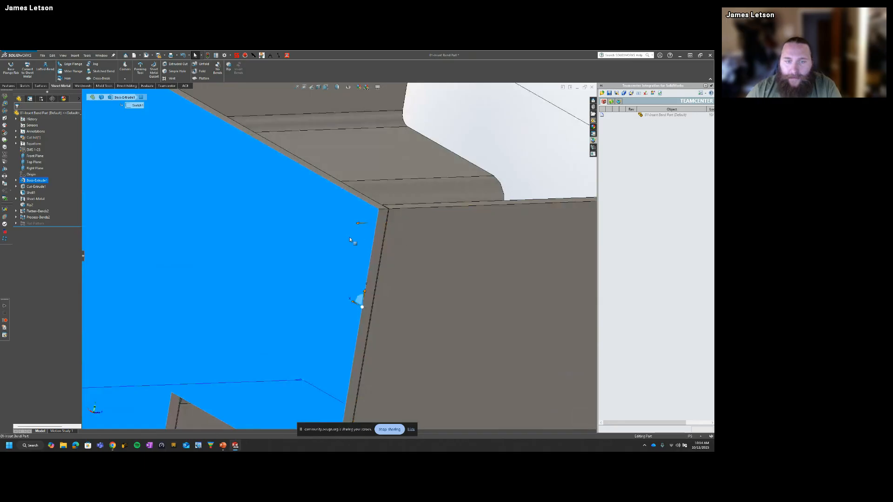
scroll(340, 251, up, 3)
scroll(373, 252, up, 2)
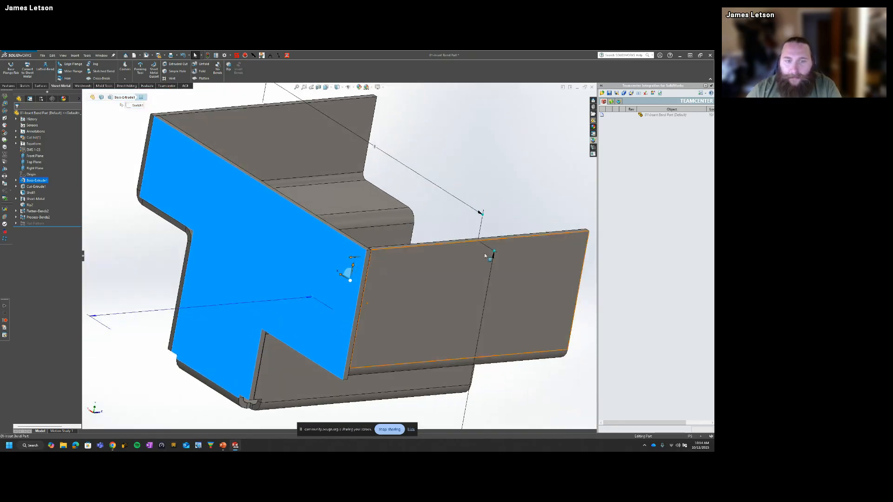
scroll(456, 319, up, 2)
middle_drag(265, 295, 379, 280)
scroll(383, 287, down, 3)
scroll(342, 199, down, 4)
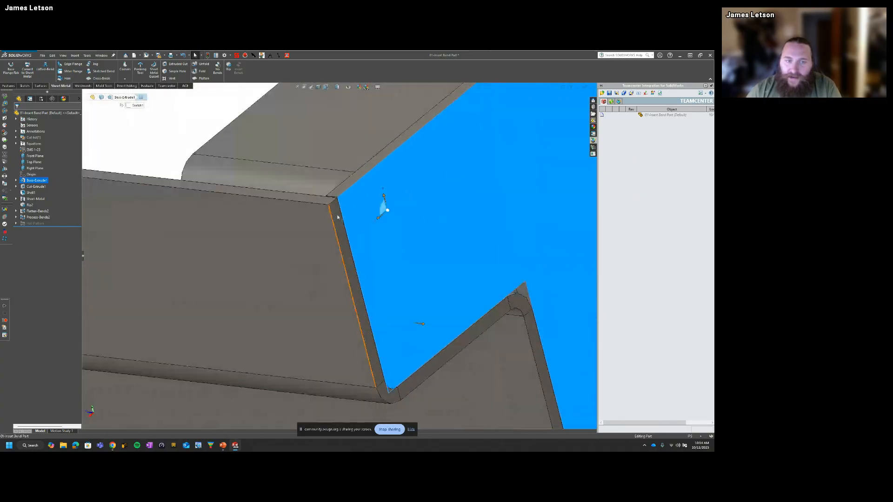
scroll(364, 225, up, 3)
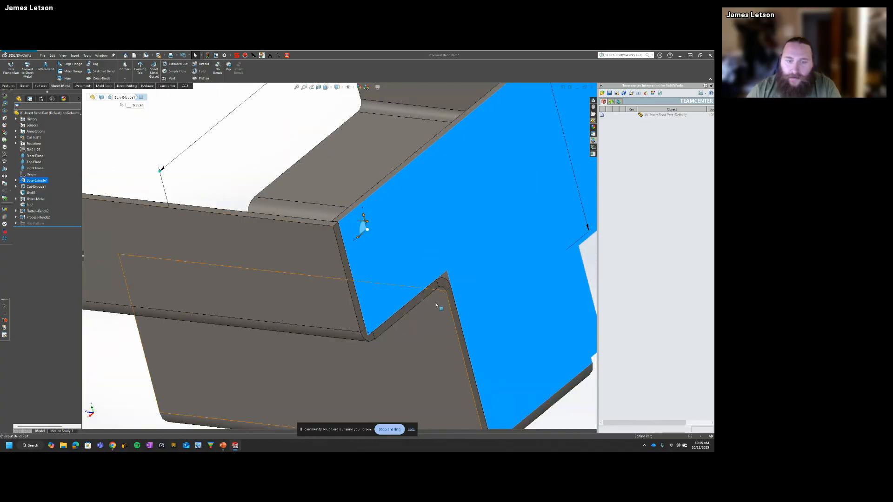
scroll(461, 325, up, 4)
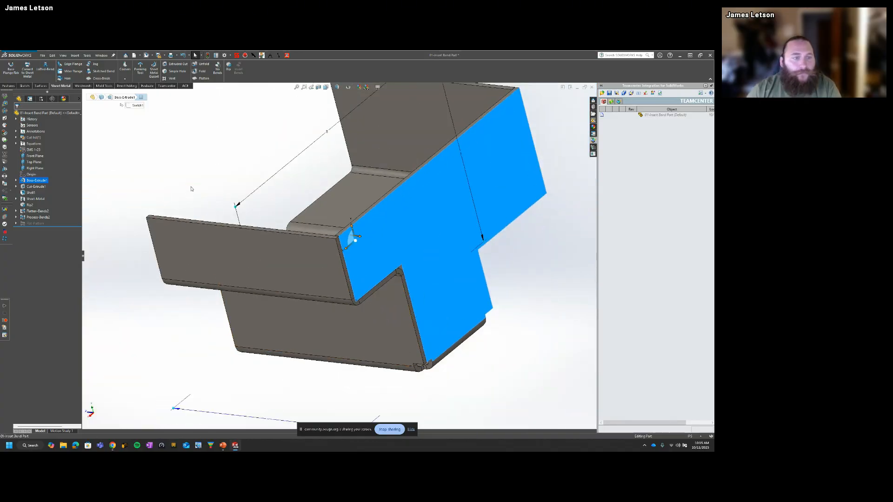
key(ctrl+7)
click(173, 213)
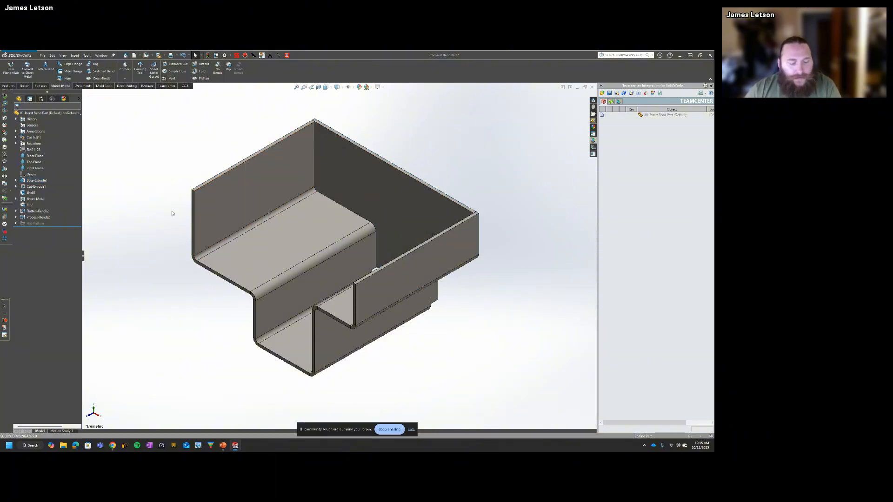
Step: Switch to the presentation and advance the Insert Bend overview slide
key(alt+Tab)
key(Right)
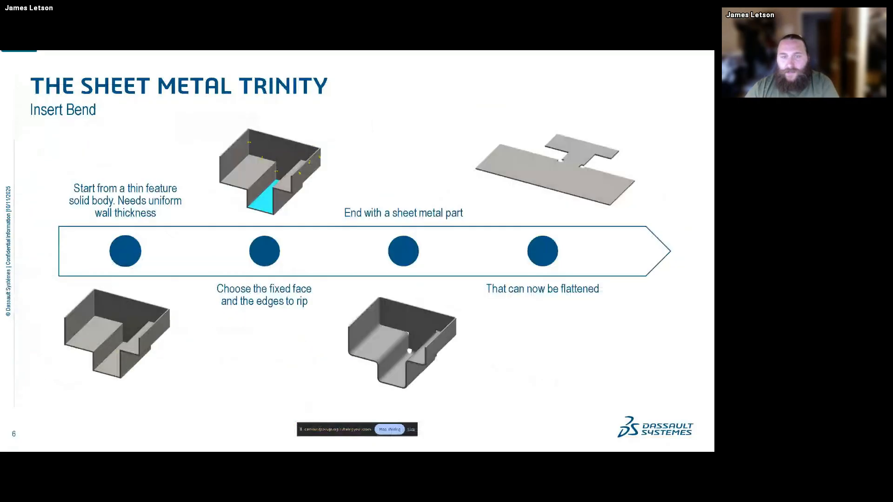
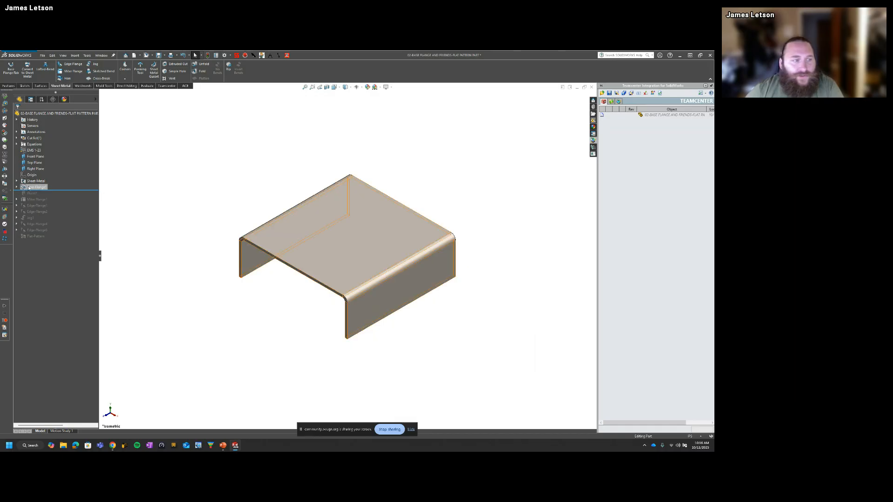
Step: Examine the base flange's sketch profile, including the construction line between its two legs, and exit the sketch
click(50, 186)
click(47, 169)
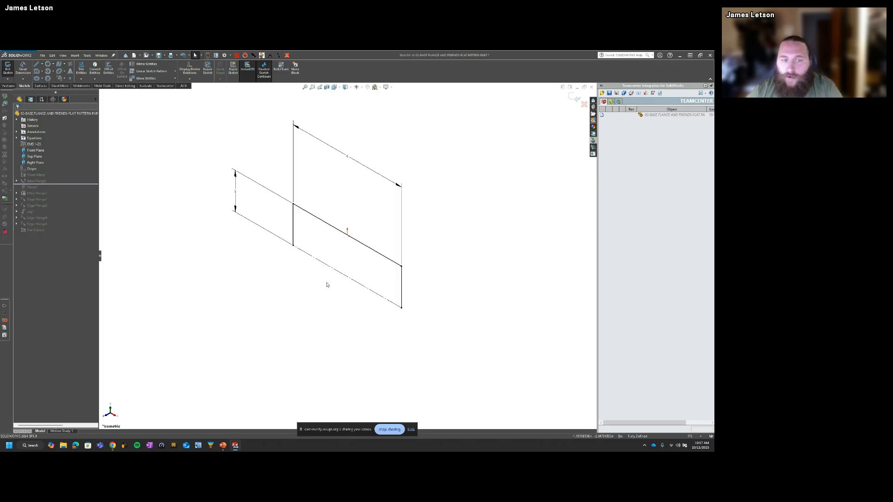
mouse_move(309, 272)
middle_down()
mouse_move(382, 260)
mouse_move(354, 256)
middle_up()
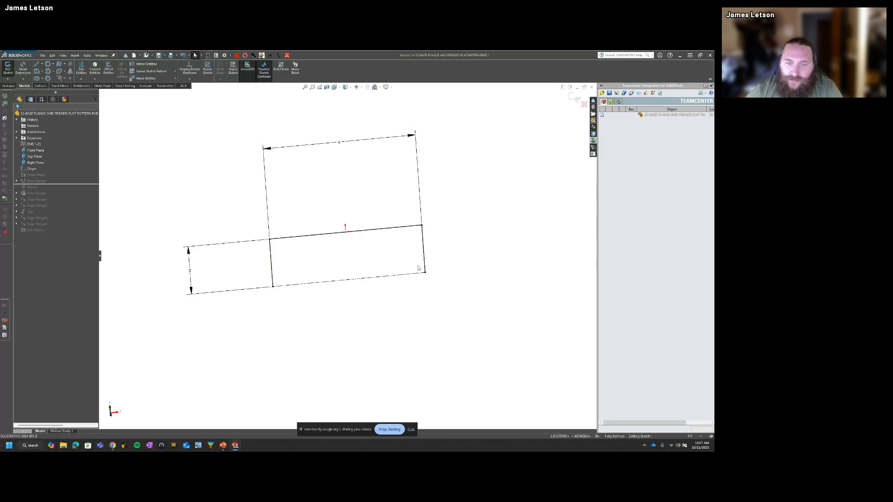
click(372, 279)
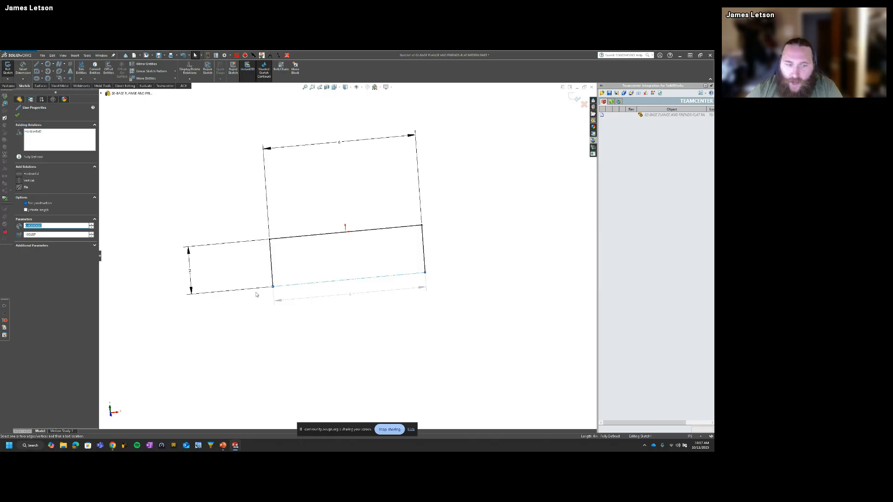
click(519, 334)
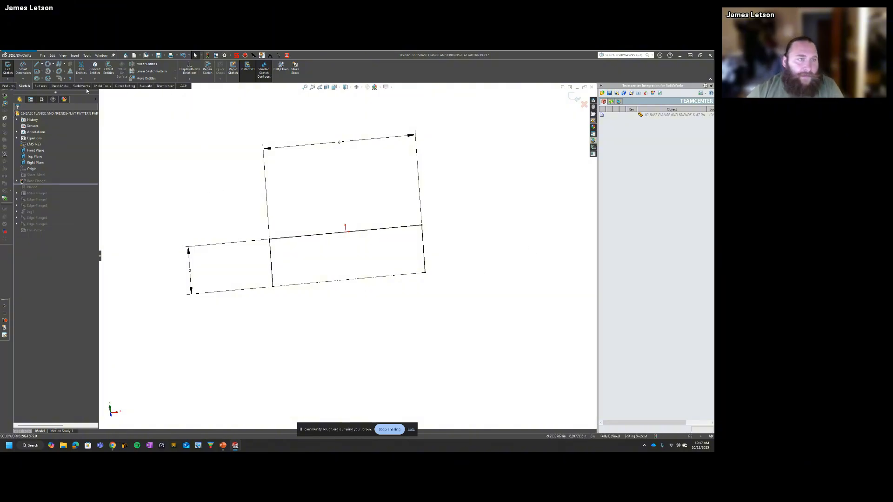
click(60, 86)
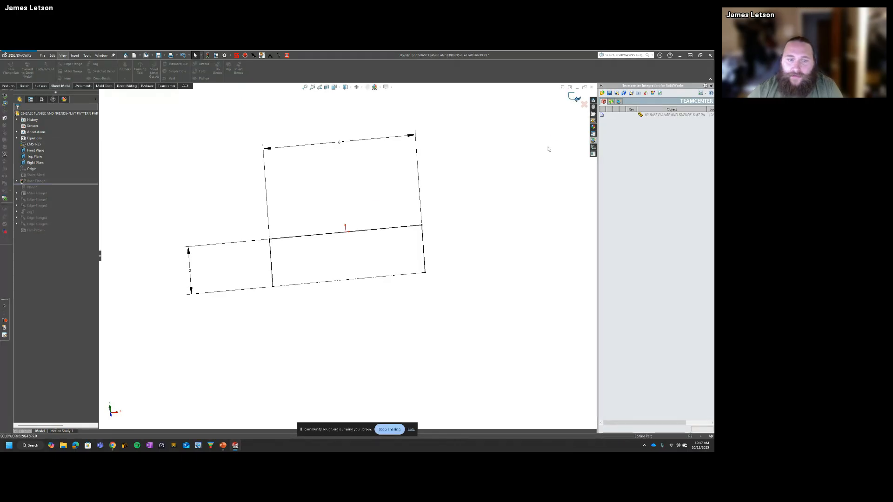
click(575, 97)
Step: Inspect the base flange's direction and sheet metal parameters, then leave the feature without changing it
right_click(30, 187)
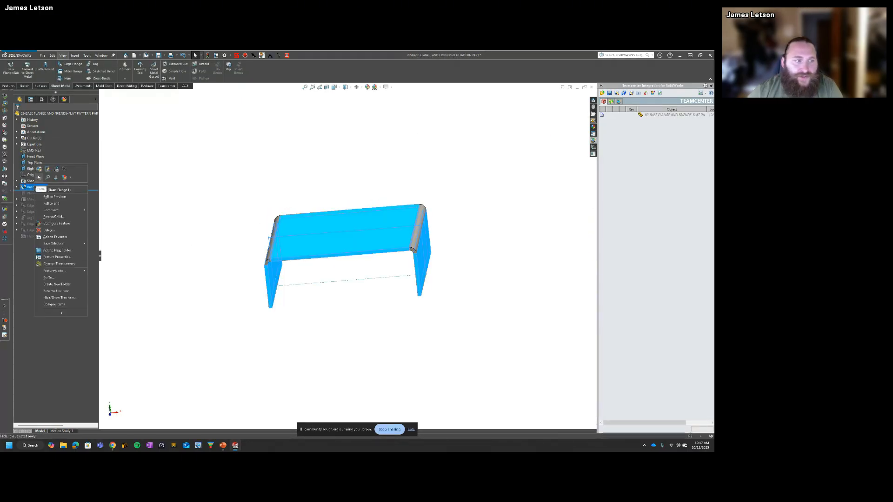
click(39, 169)
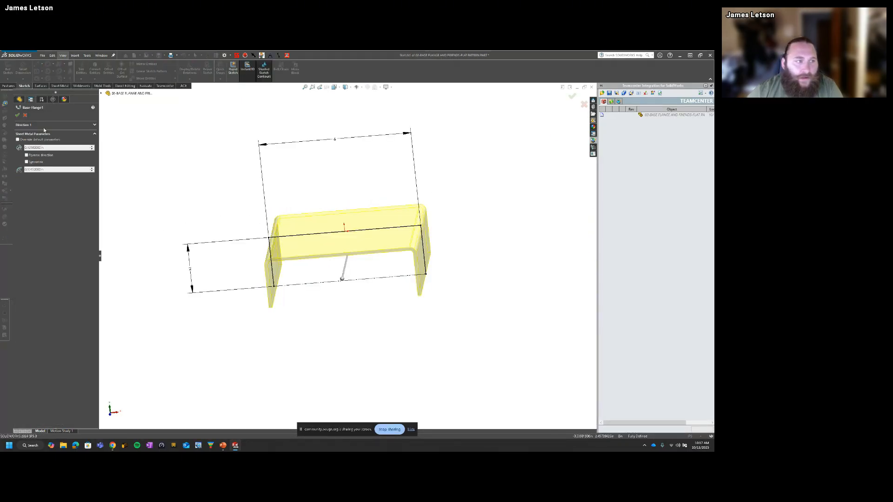
click(44, 126)
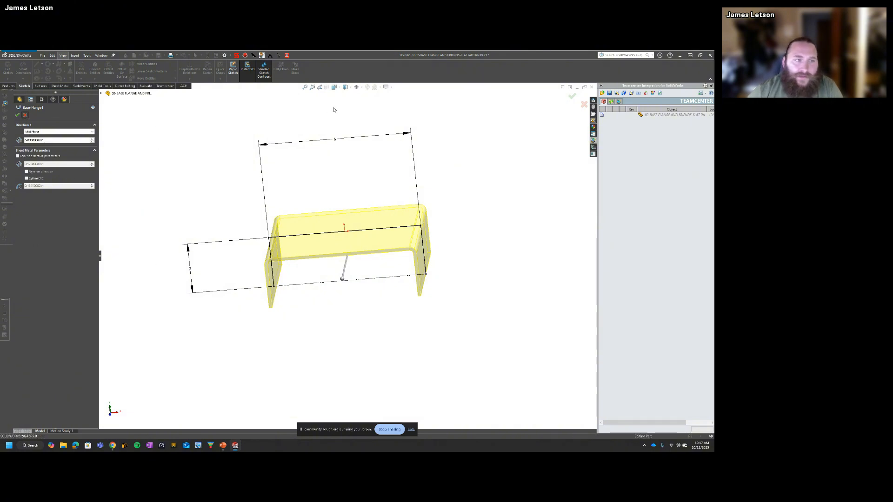
click(25, 115)
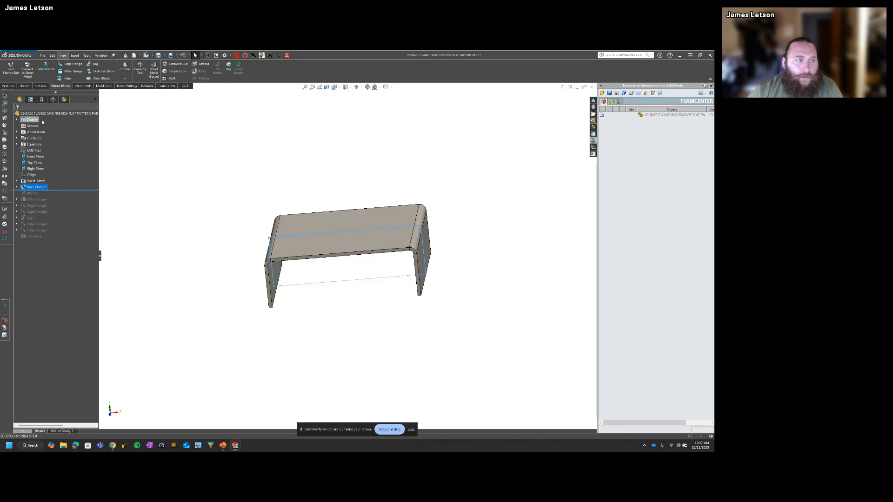
drag(57, 190, 30, 189)
click(35, 188)
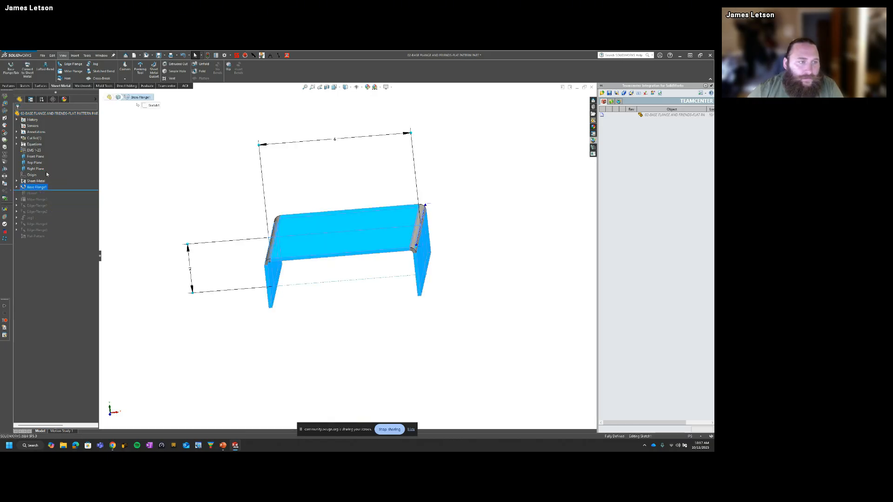
click(47, 172)
click(8, 68)
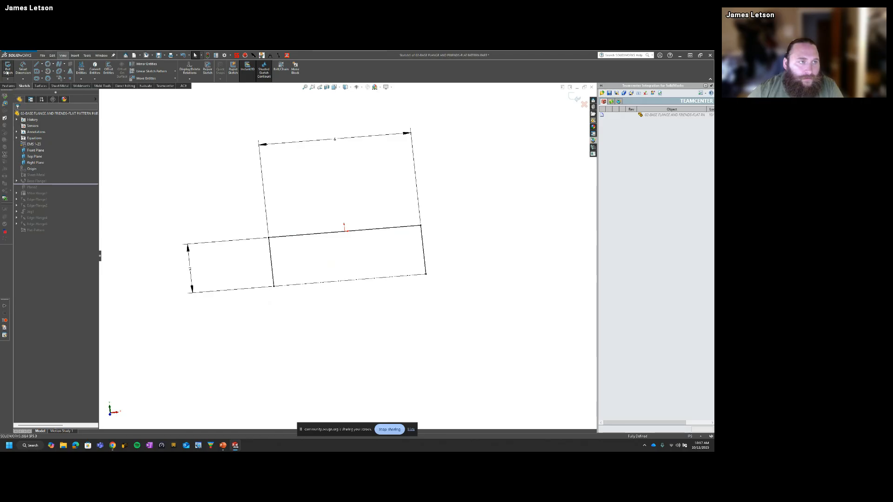
Step: Try the Blind end condition on the base flange, then return it to Mid Plane and accept the feature
click(45, 188)
click(46, 172)
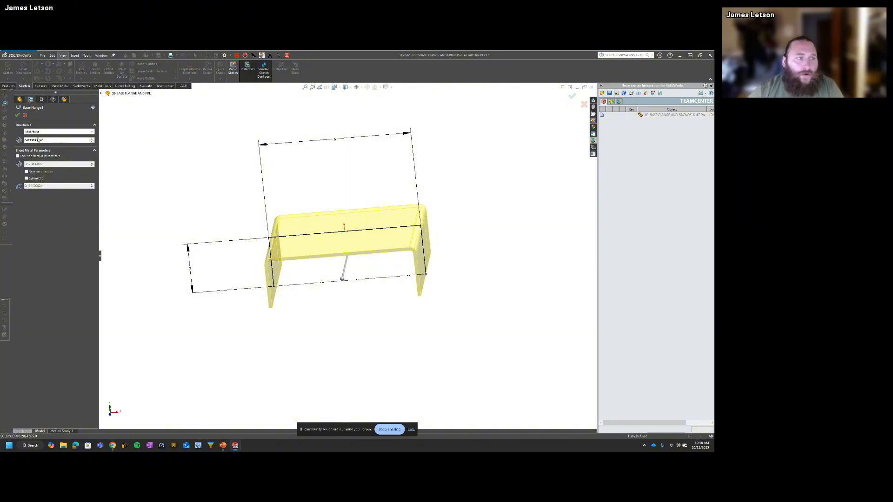
click(58, 132)
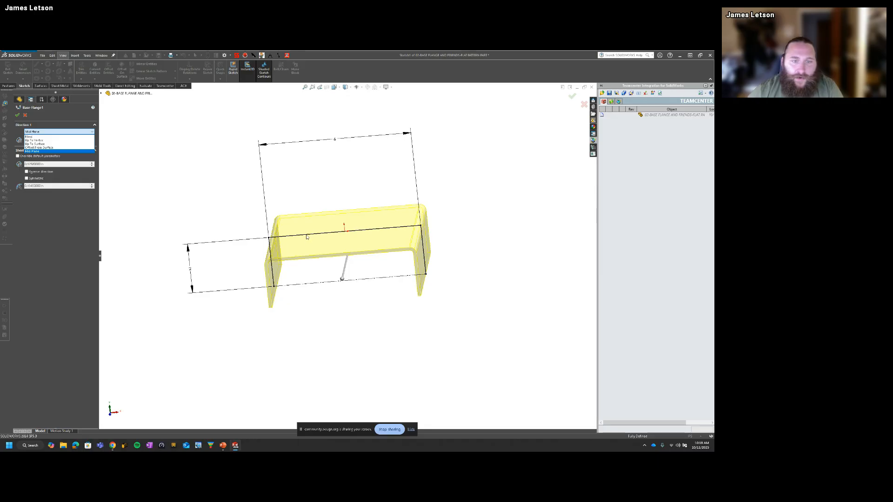
click(30, 136)
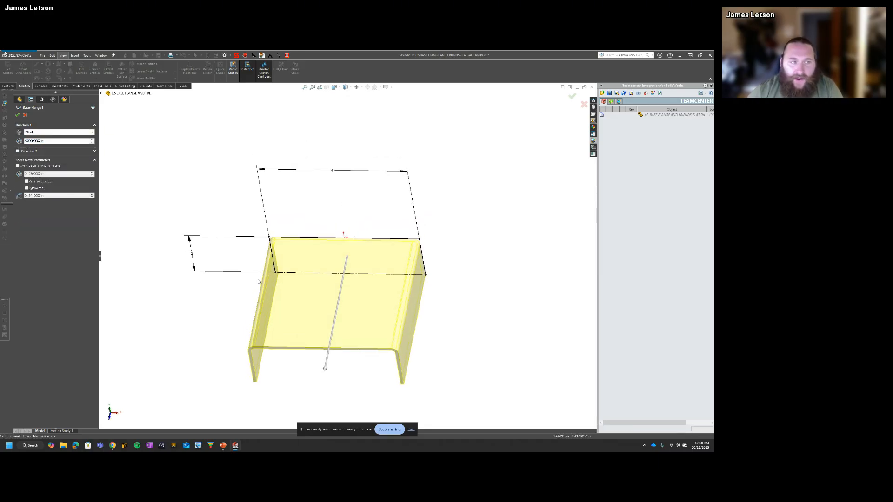
click(52, 132)
click(41, 151)
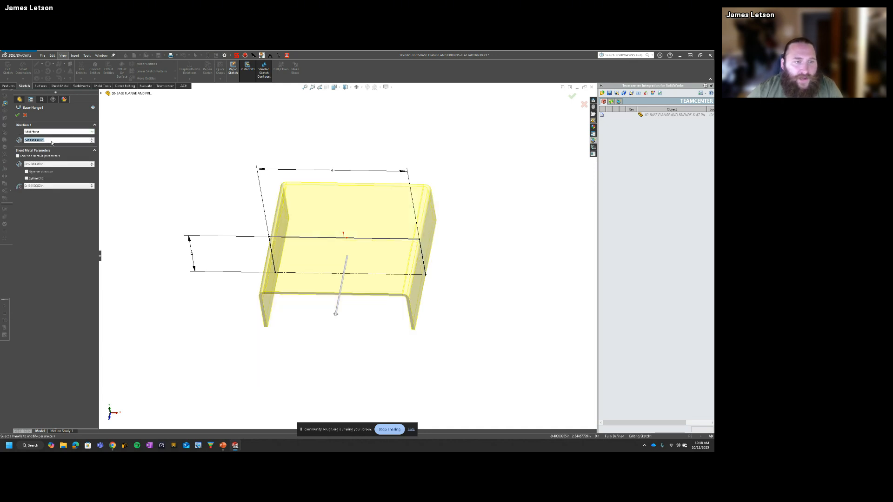
middle_drag(203, 209, 325, 209)
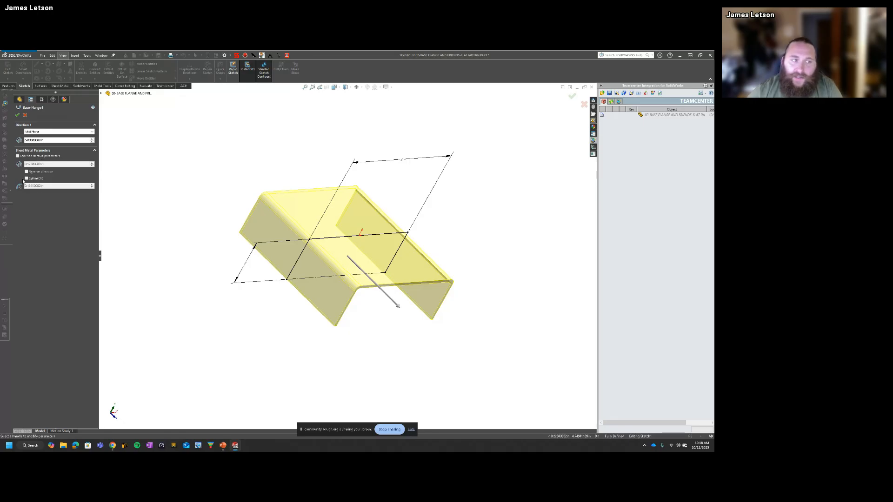
click(17, 114)
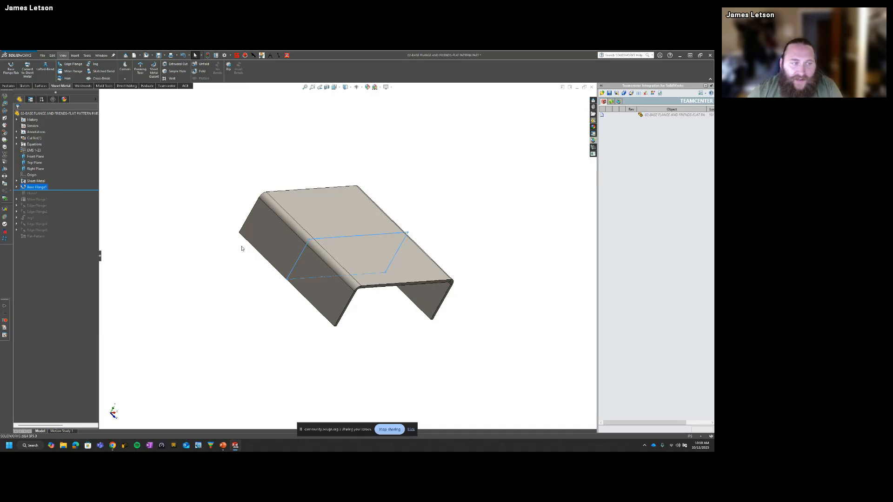
Step: Examine the base flange's top face, bends and side walls from several angles
click(243, 142)
scroll(309, 215, down, 1)
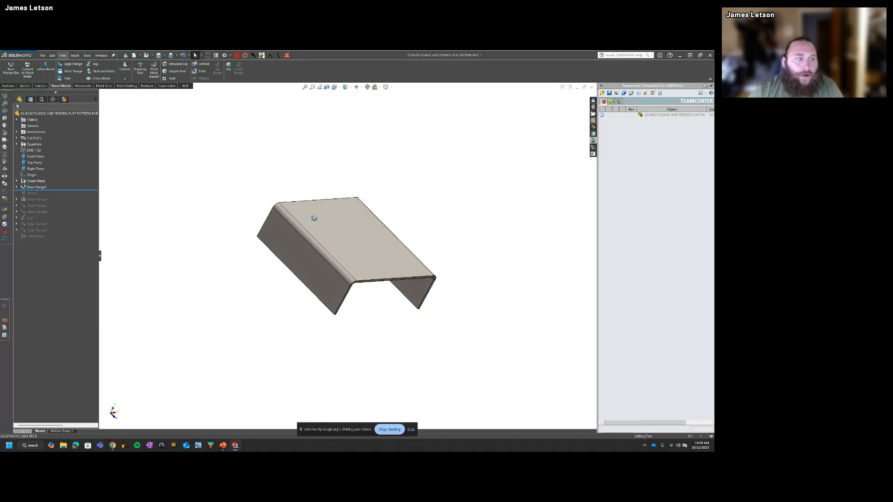
middle_drag(309, 215, 292, 209)
scroll(292, 209, up, 1)
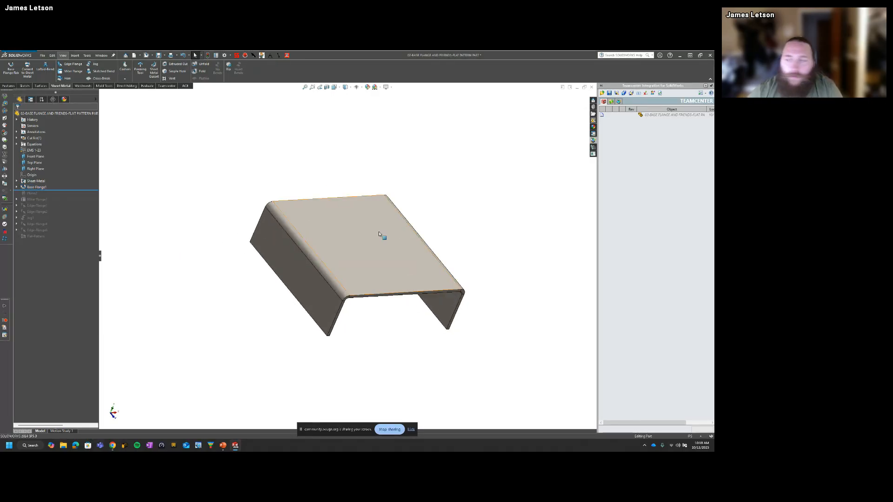
middle_drag(387, 232, 282, 189)
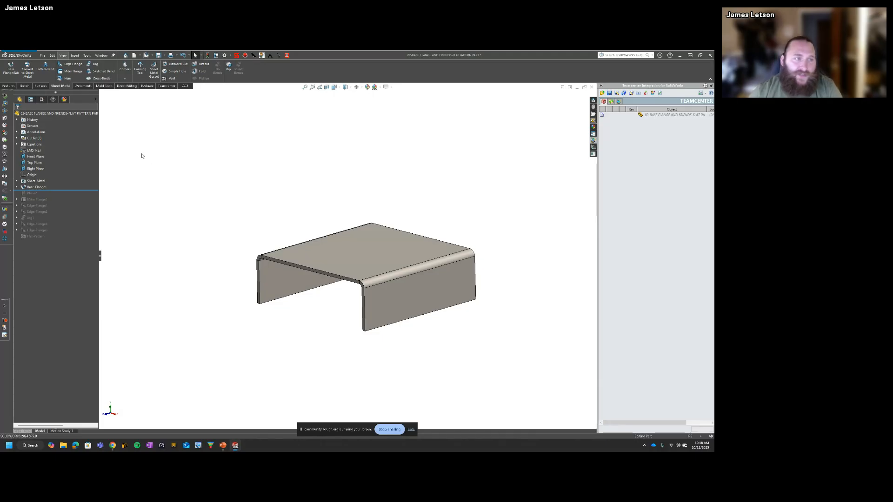
middle_drag(289, 208, 319, 234)
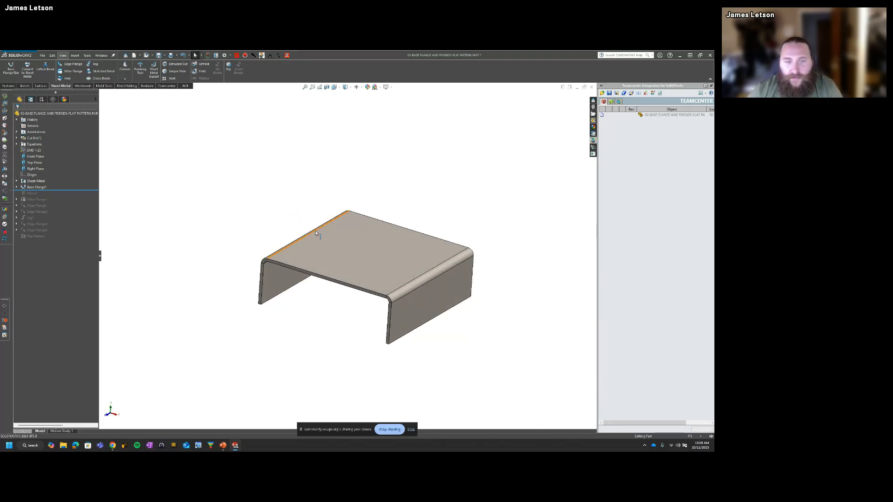
mouse_move(418, 236)
middle_down()
mouse_move(431, 233)
mouse_move(407, 233)
middle_up()
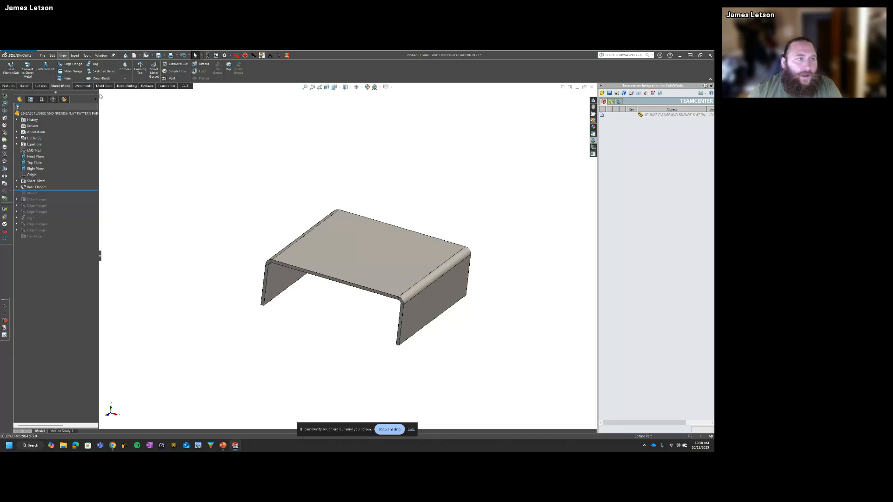
Step: Try an outward edge flange along the lower edge of the base flange's side wall
click(70, 64)
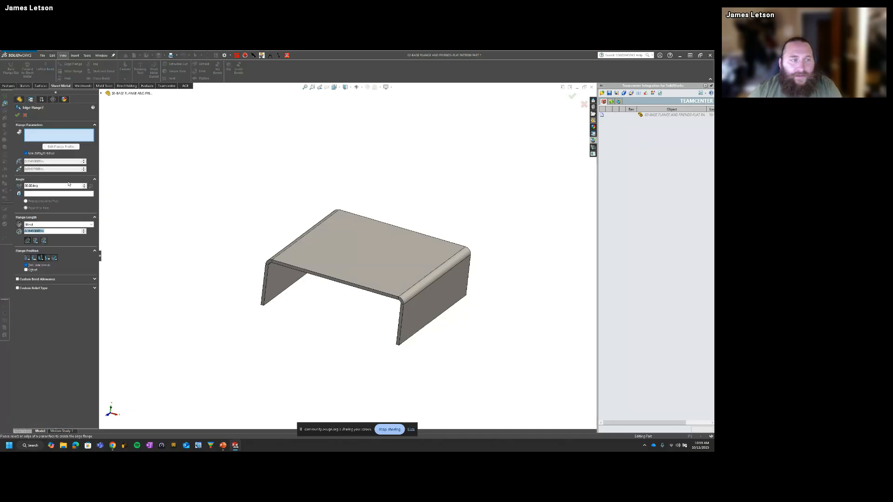
click(25, 115)
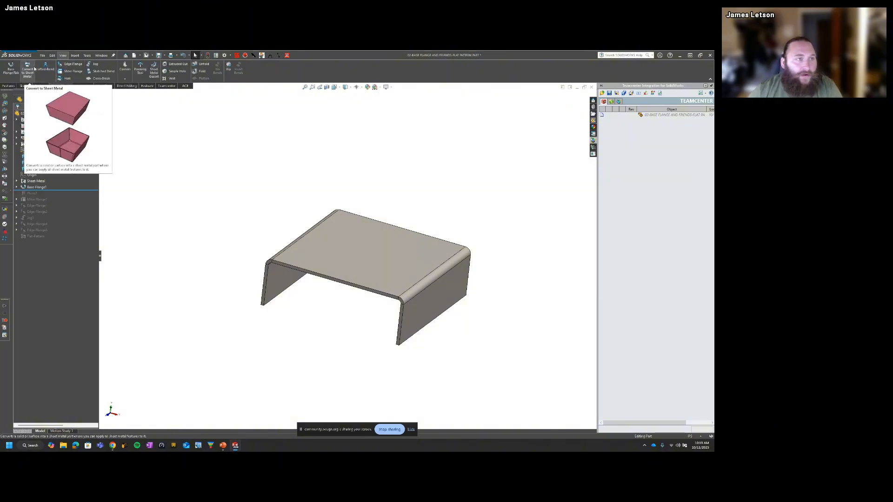
click(70, 64)
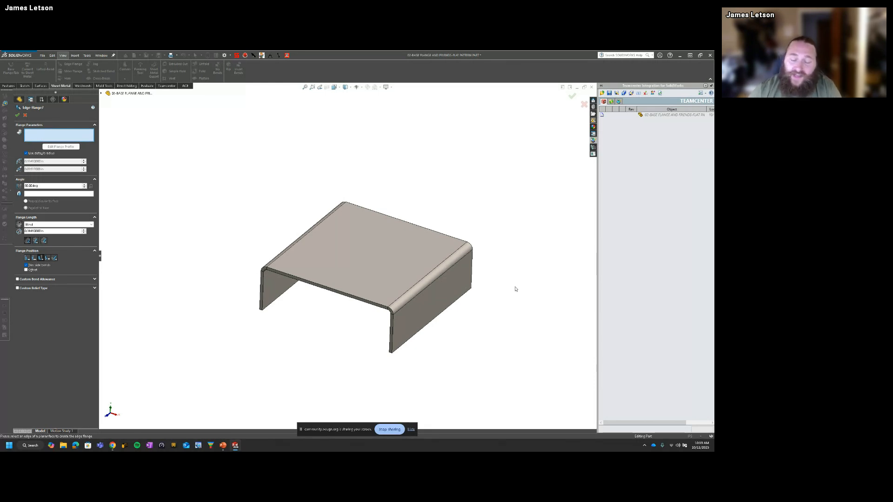
click(430, 325)
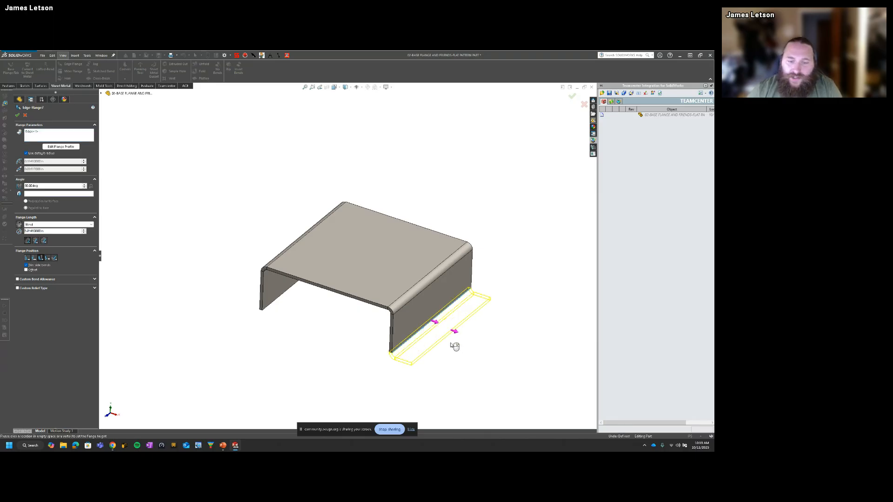
click(484, 360)
middle_drag(523, 383, 538, 369)
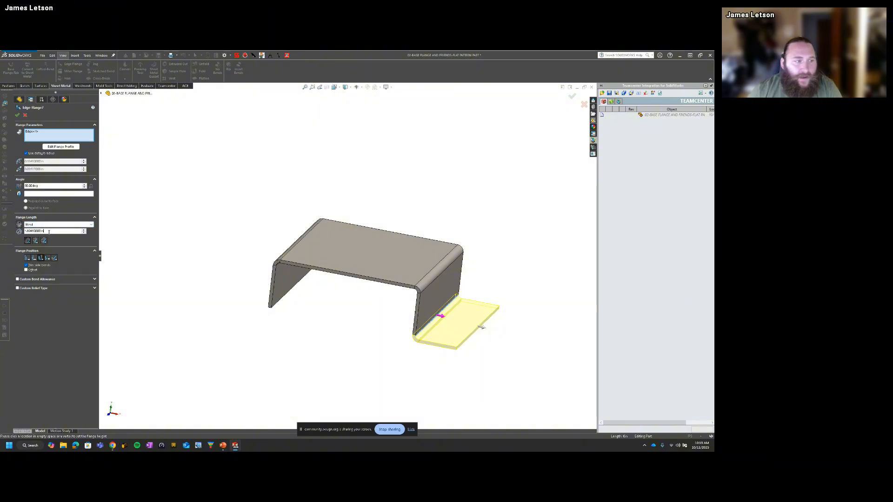
Step: Set the trial edge flange's length to 2 in, inspect its preview, and cancel the flange
drag(47, 231, 24, 232)
text(2)
key(Return)
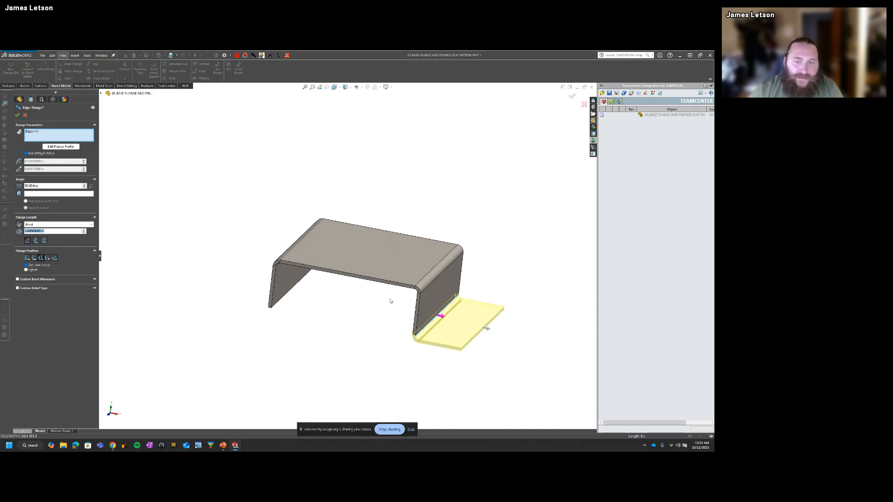
middle_drag(390, 300, 414, 306)
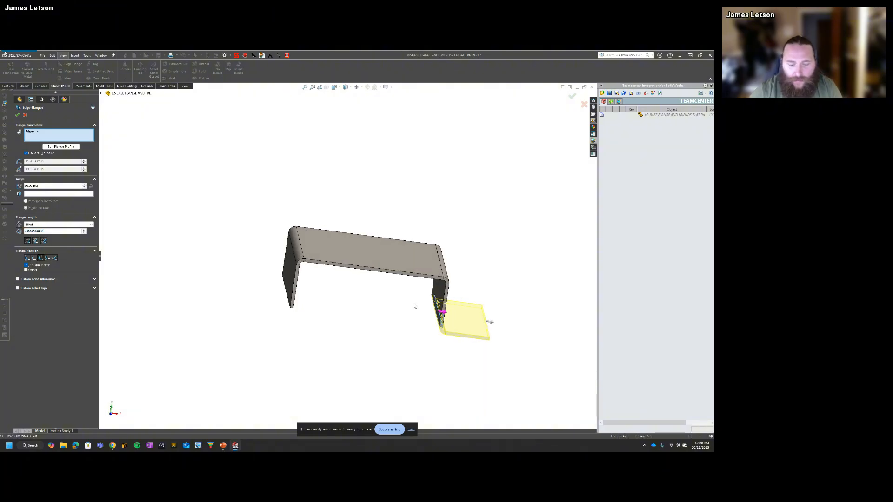
key(ctrl+8)
key(Escape)
key(Escape)
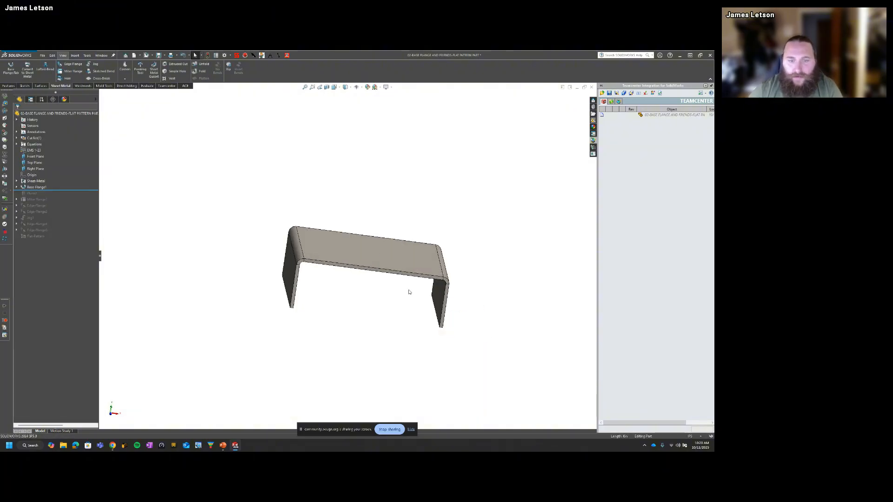
key(space)
key(Escape)
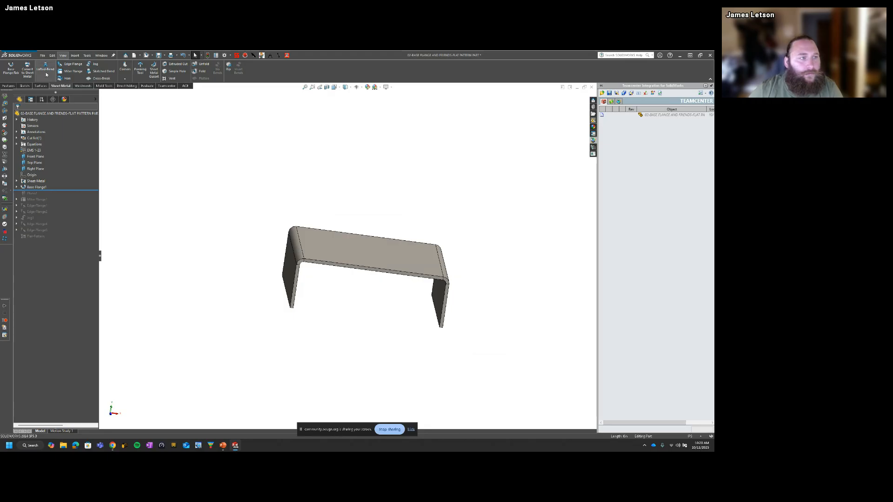
Step: Place an outward edge flange along the side wall's lower edge and set its length to 2 in
middle_drag(406, 304, 389, 312)
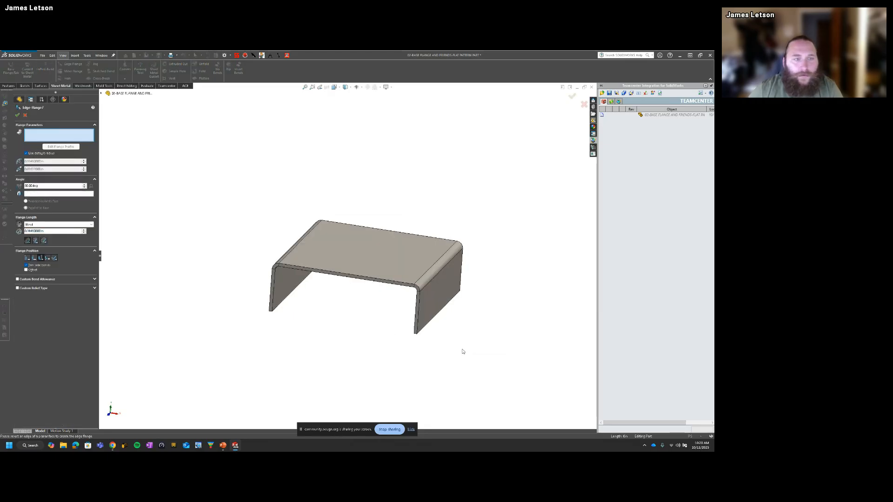
click(429, 323)
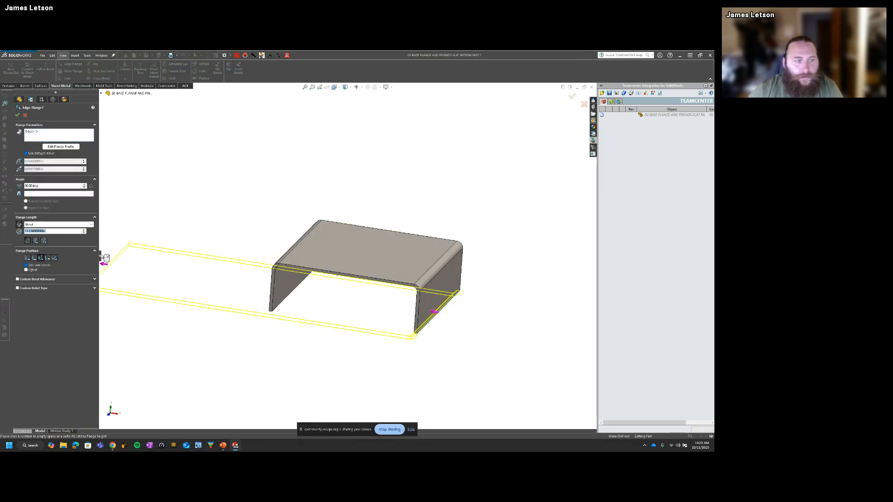
click(500, 317)
double_click(66, 231)
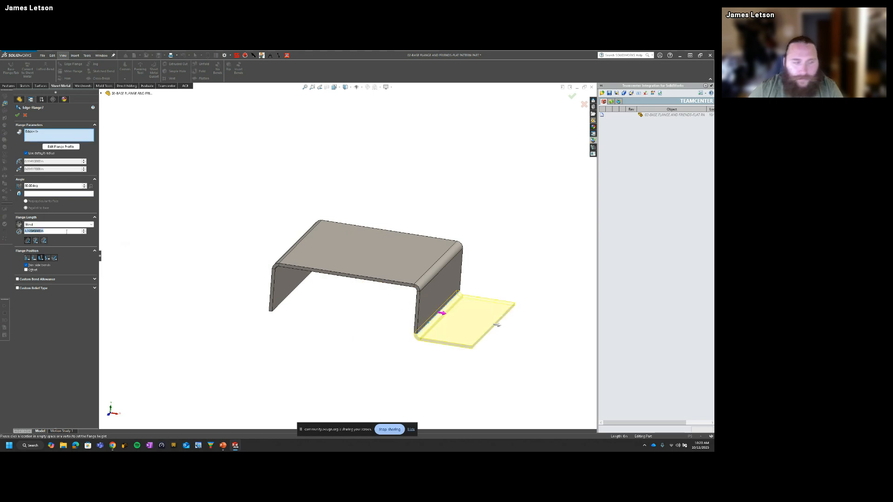
text(2)
key(Return)
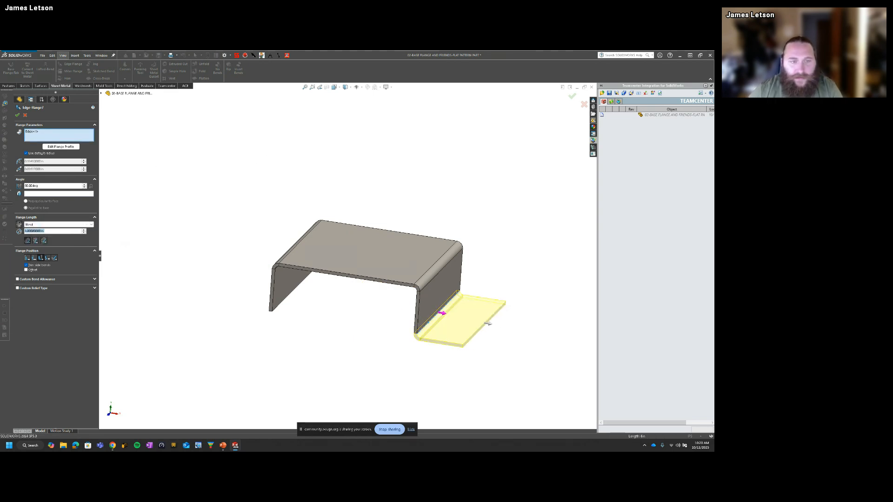
Step: Set the edge flange's length to 2 in
key(BackSpace)
text(2)
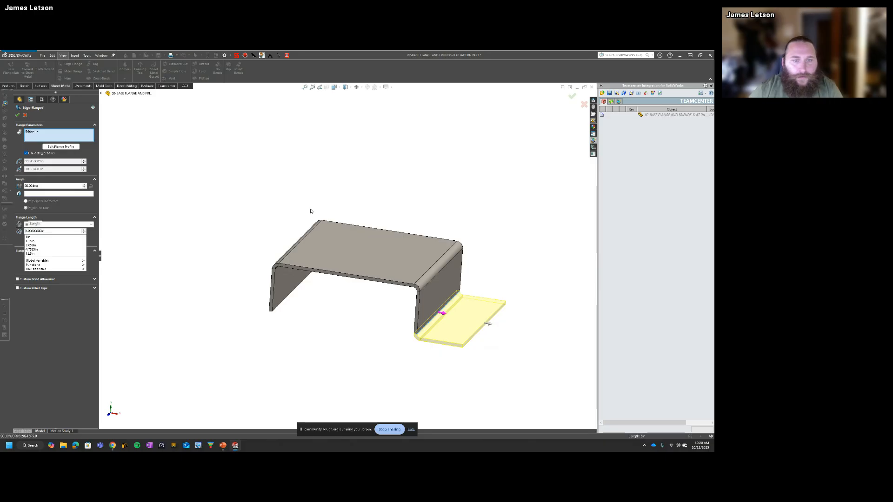
key(Return)
Step: Try the Material Outside flange position in front view, set it to Material Inside, and accept the edge flange
middle_drag(428, 208, 431, 205)
key(space)
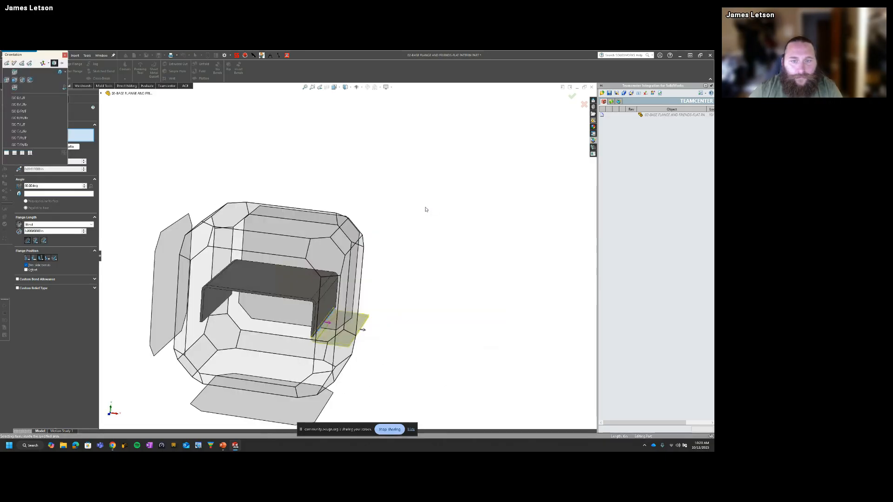
click(270, 321)
scroll(561, 255, down, 4)
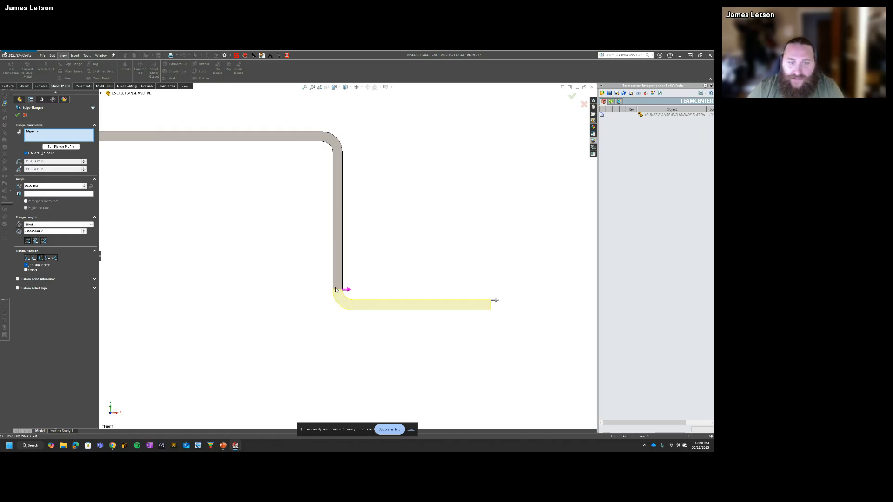
click(35, 260)
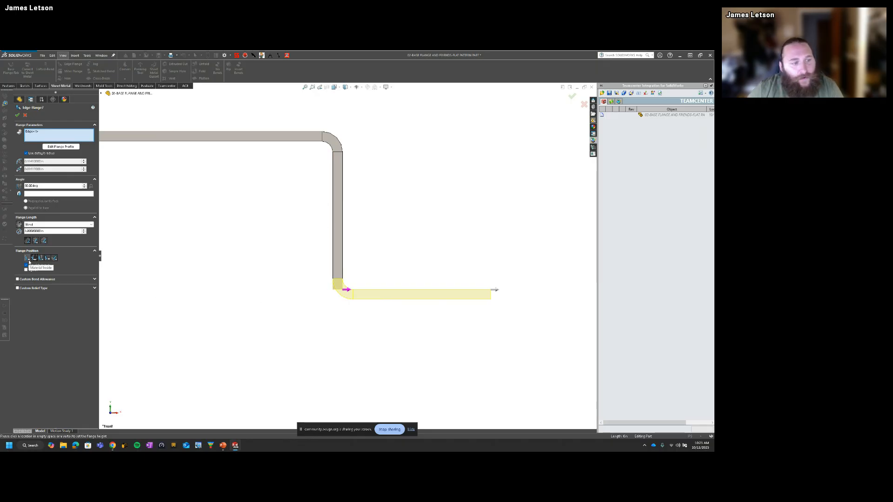
click(28, 259)
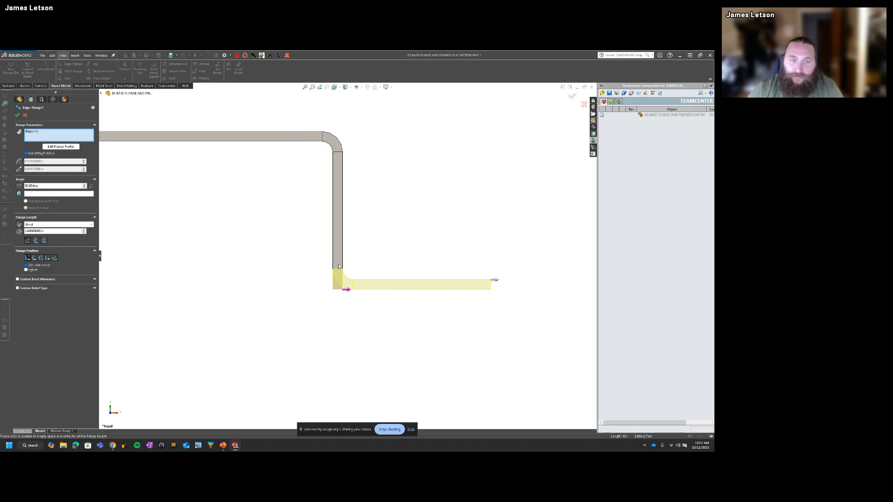
click(572, 96)
Step: Show the base flange's dimensions and inspect its side wall height dimension
middle_drag(355, 215, 353, 216)
scroll(353, 217, up, 6)
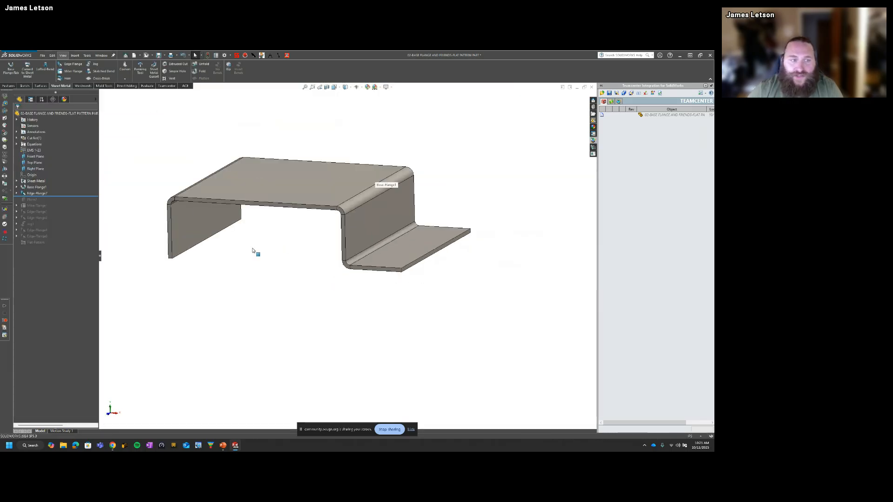
double_click(273, 206)
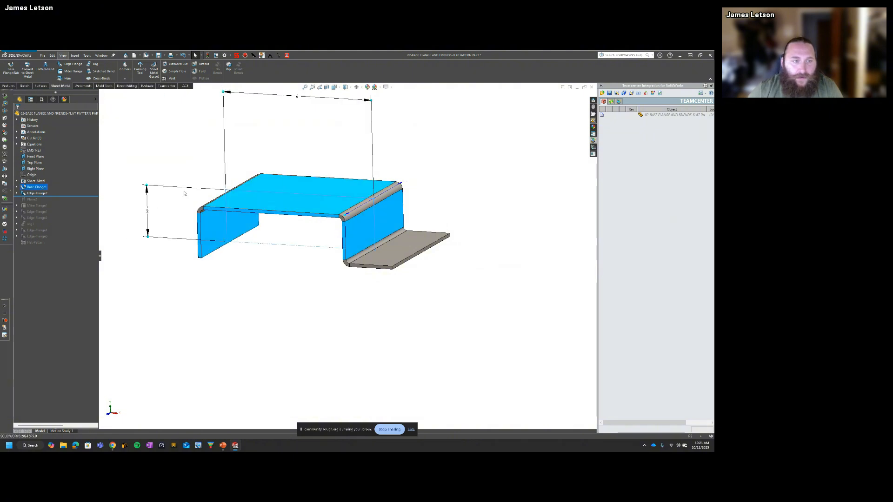
click(148, 211)
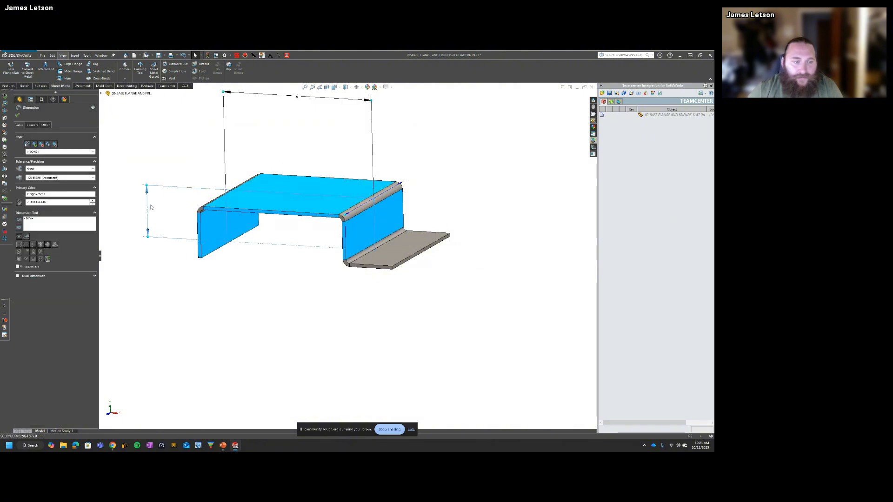
click(339, 323)
Step: Measure the distance between the base flange's top face and the edge flange's underside
middle_drag(413, 338, 348, 239)
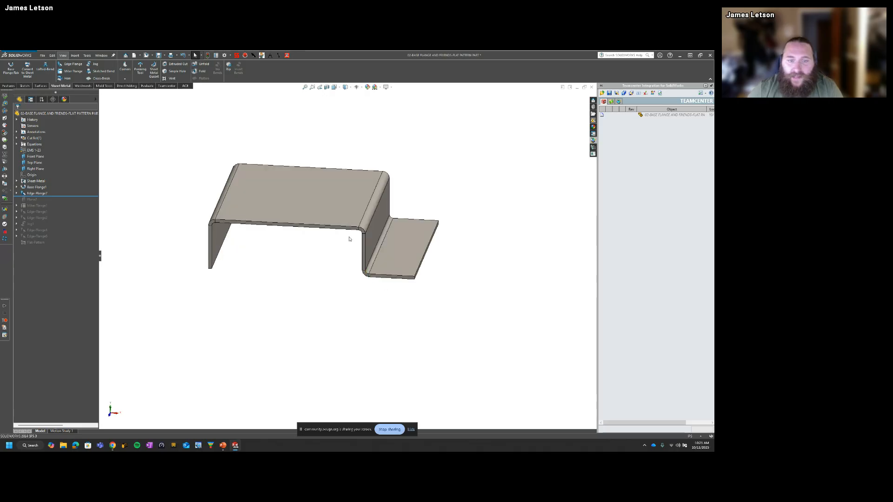
double_click(347, 204)
middle_drag(347, 204, 409, 256)
double_click(409, 253)
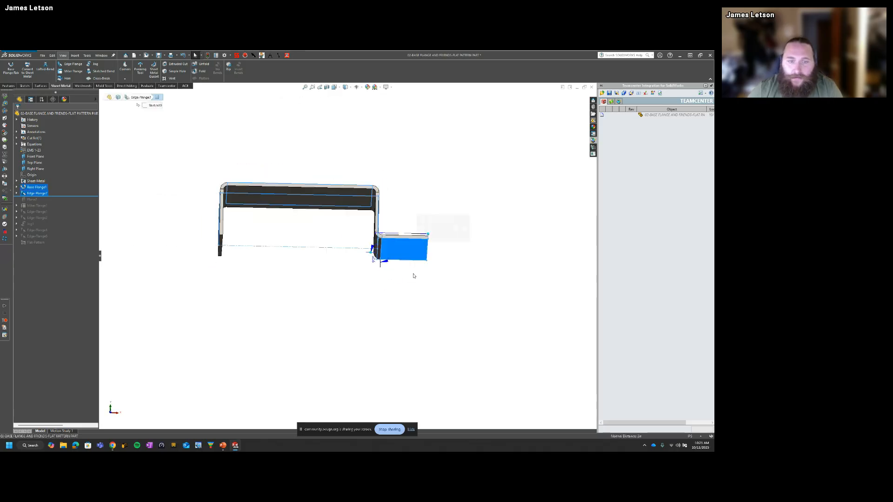
click(4, 104)
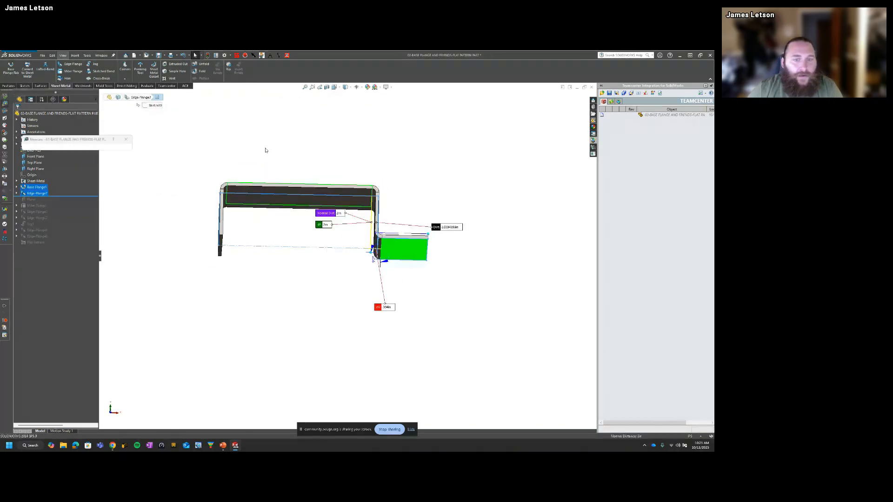
middle_drag(343, 189, 325, 239)
drag(325, 225, 284, 259)
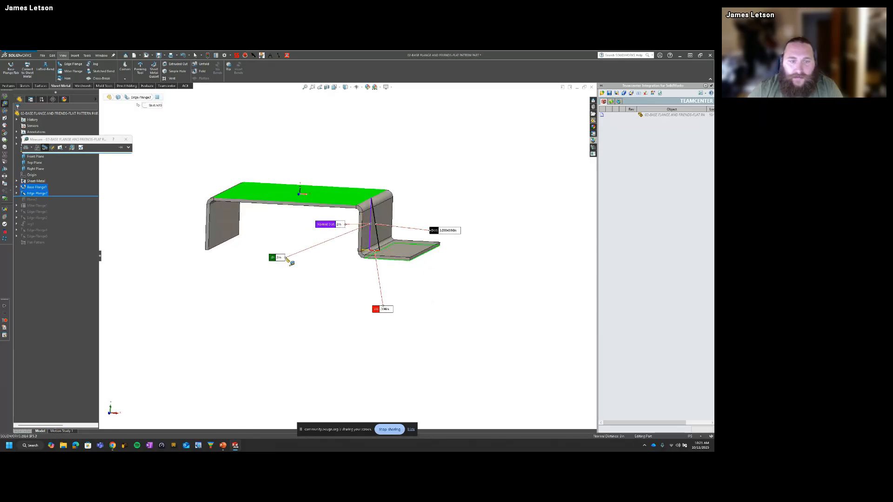
drag(331, 228, 299, 304)
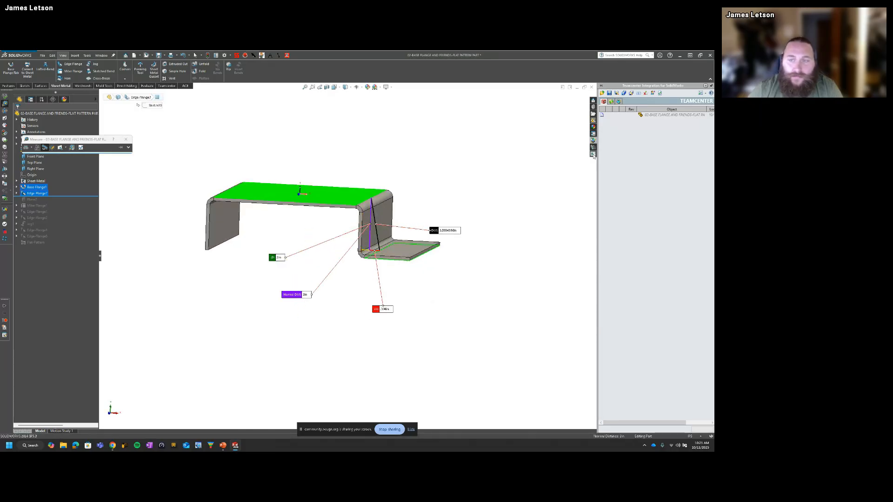
click(126, 140)
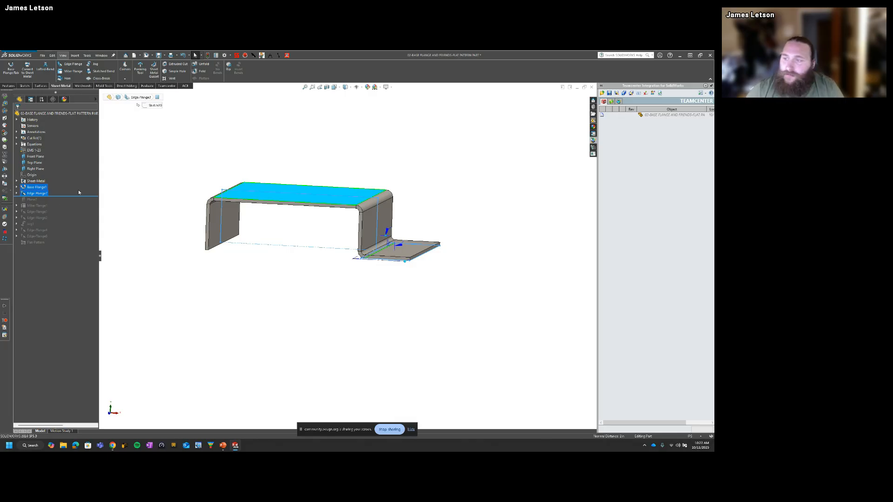
Step: Edit the edge flange to include the opposite wall's lower edge and the first side wall's rear vertical edge
click(38, 193)
click(38, 177)
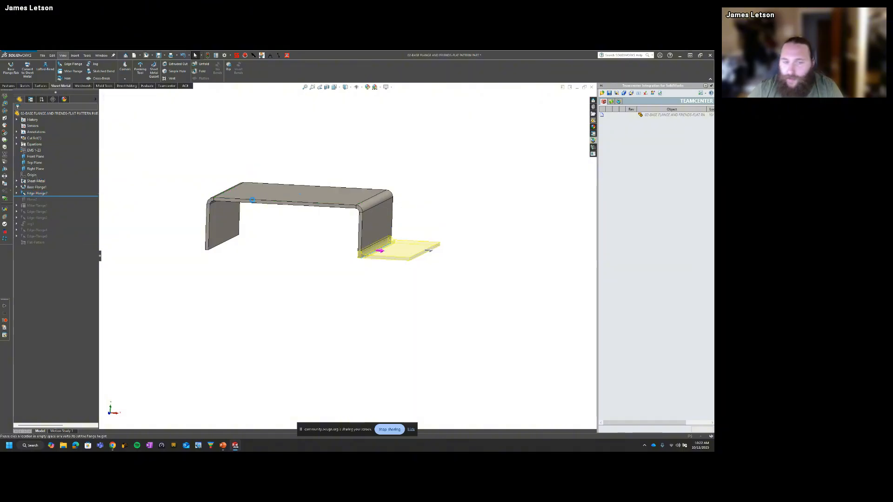
middle_drag(384, 219, 437, 198)
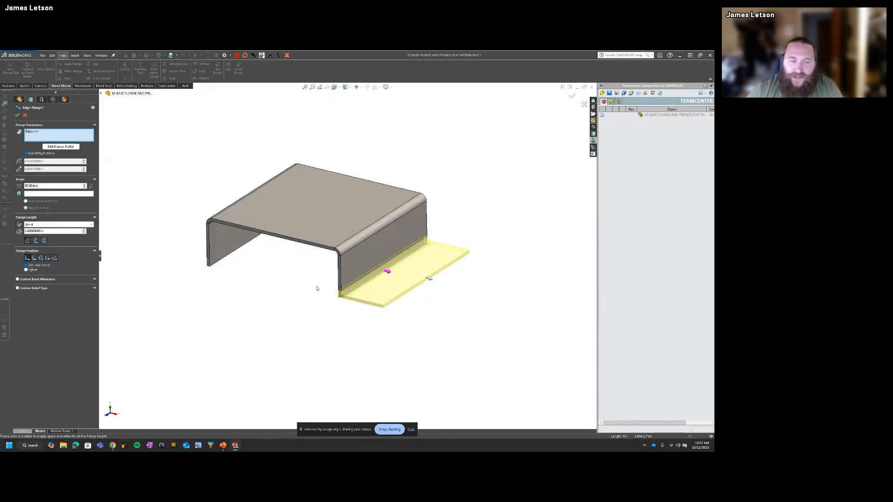
middle_drag(317, 287, 227, 273)
click(221, 264)
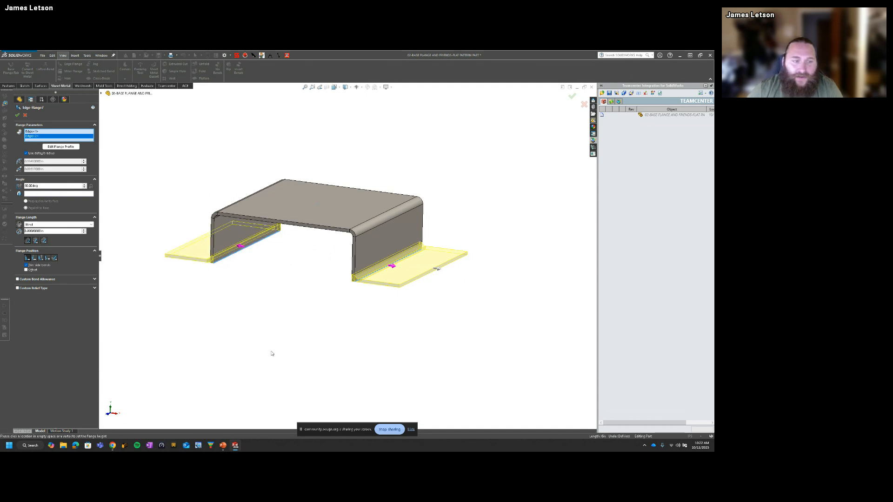
middle_drag(271, 355, 295, 289)
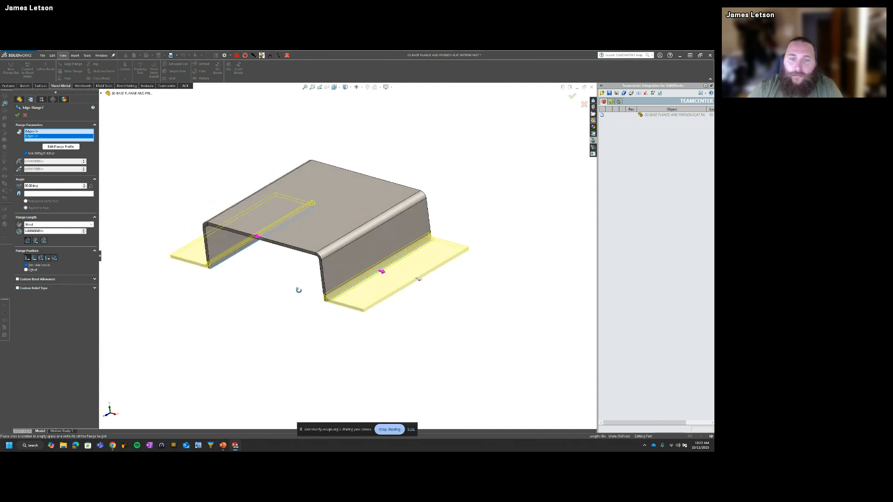
click(428, 223)
middle_drag(464, 292, 470, 312)
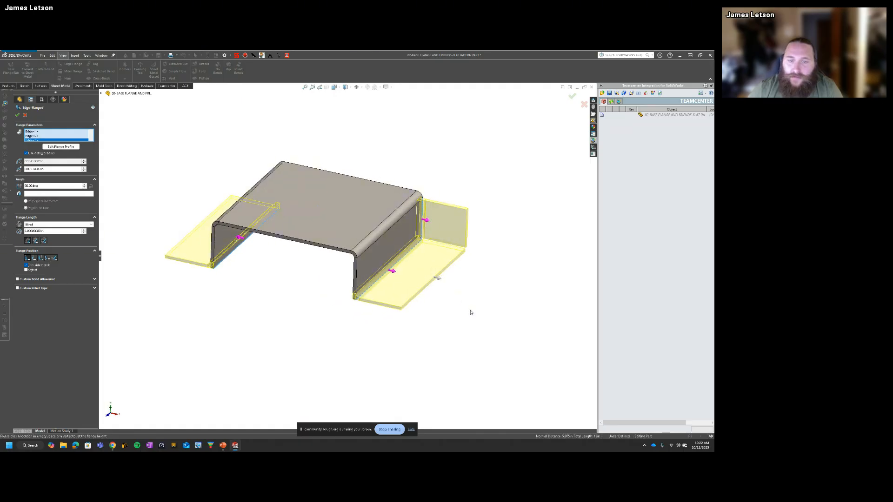
click(572, 96)
Step: Examine the corner gap between the upright flange and the adjoining lower flange, and return to the isometric view
scroll(429, 247, down, 8)
middle_drag(396, 237, 358, 223)
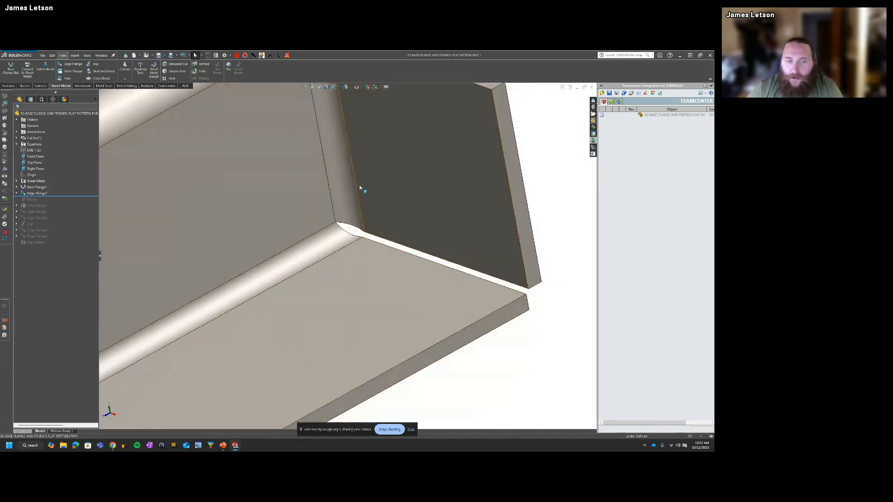
scroll(343, 278, up, 3)
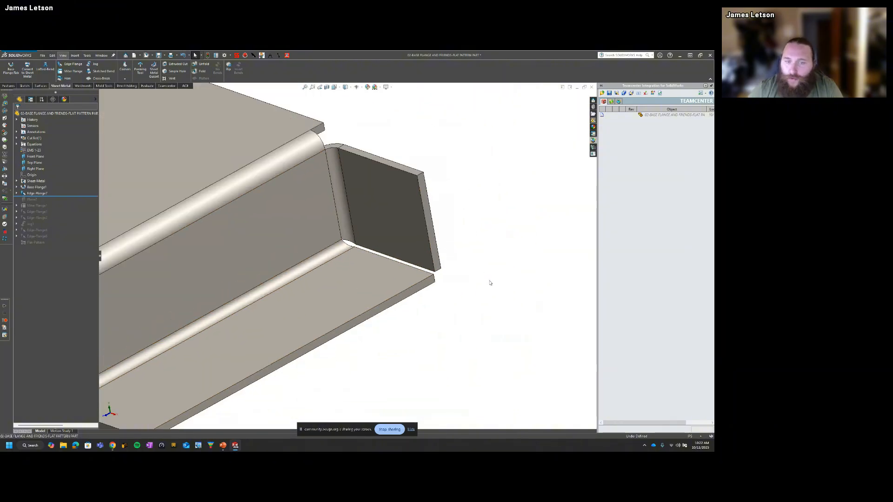
key(ctrl+7)
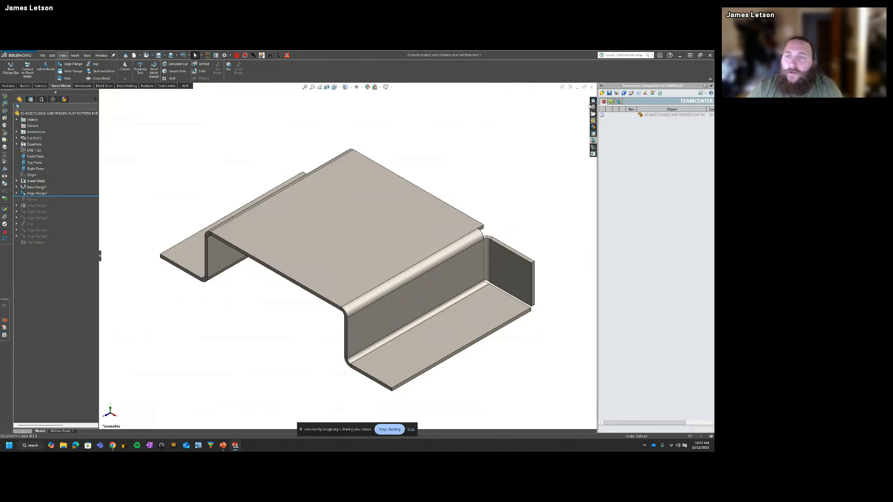
Step: Reopen the edge flange feature for editing and review its flange previews from both sides of the part
click(37, 193)
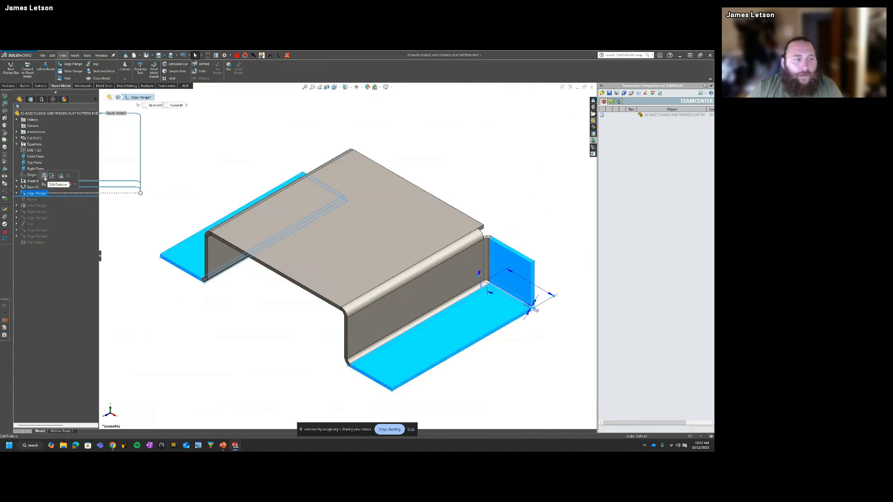
click(43, 176)
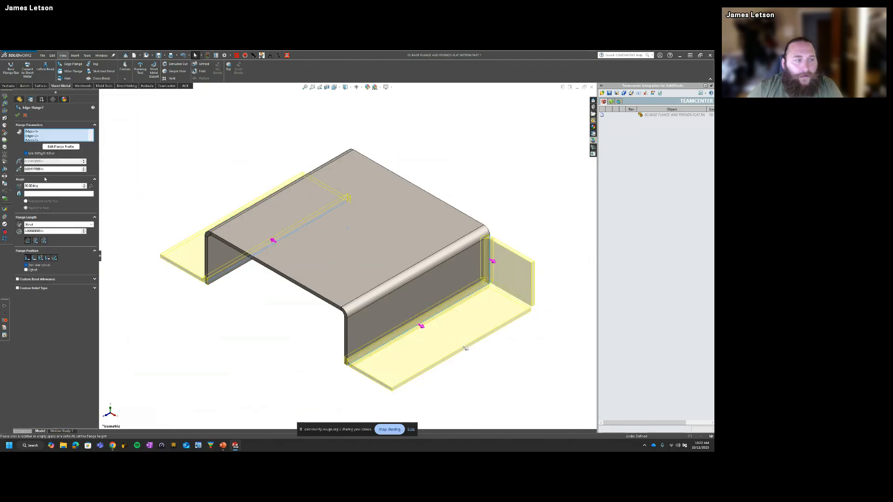
middle_drag(209, 316, 337, 368)
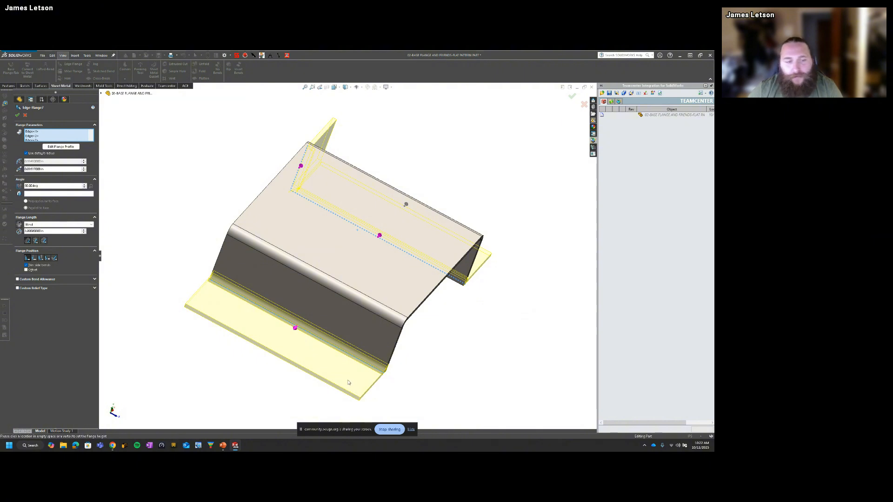
middle_drag(346, 383, 337, 380)
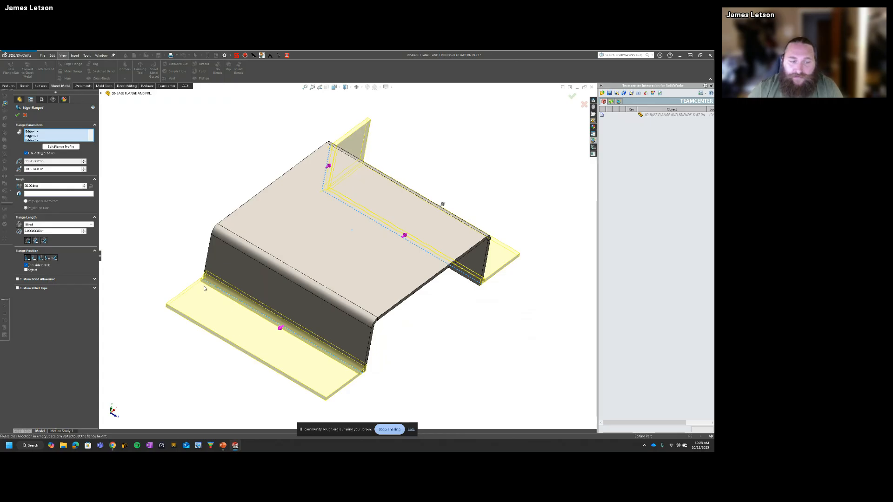
middle_drag(385, 278, 319, 239)
middle_drag(417, 275, 437, 281)
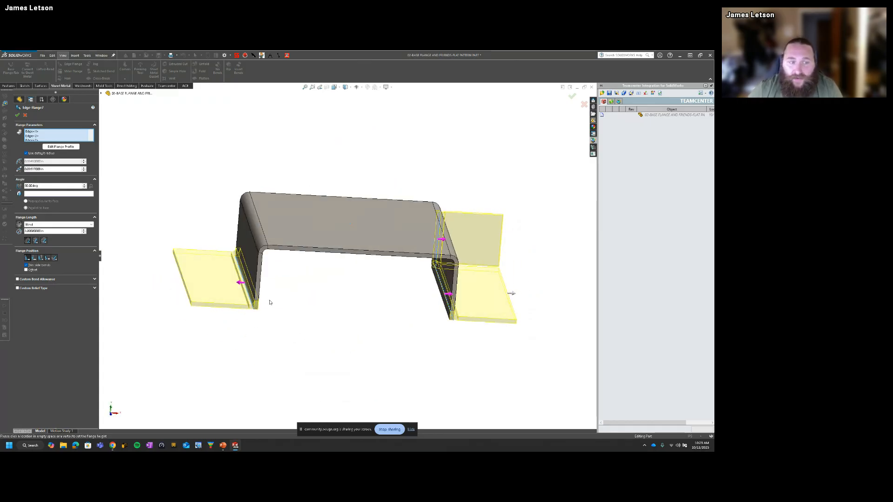
middle_drag(197, 195, 200, 207)
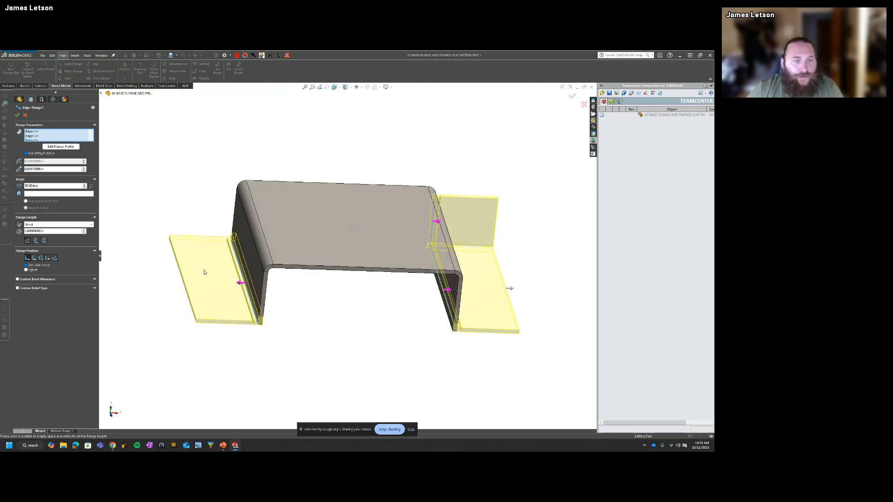
Step: Open the profile sketch of the lower flange opposite the upright flange for editing and view it normal to the sketch plane
click(52, 136)
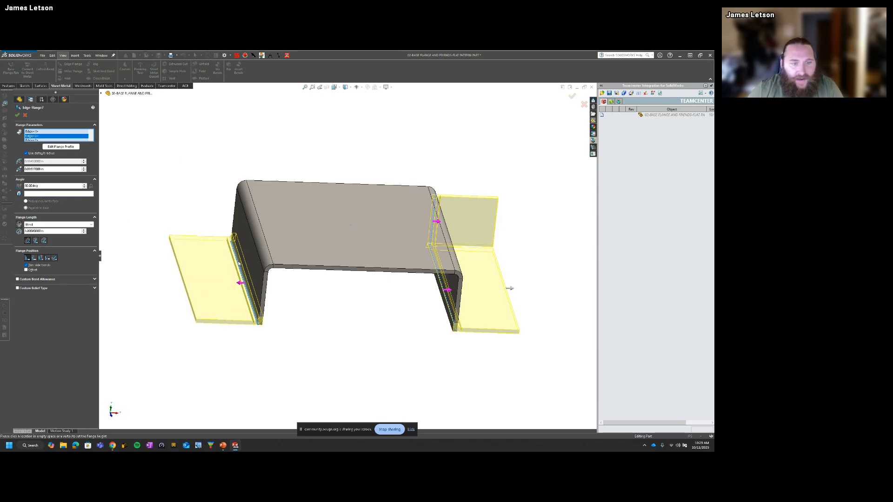
click(32, 132)
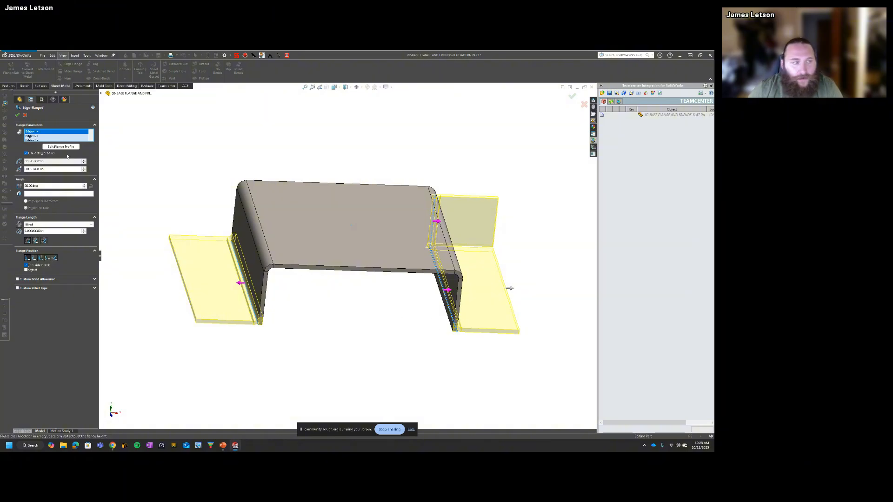
click(47, 140)
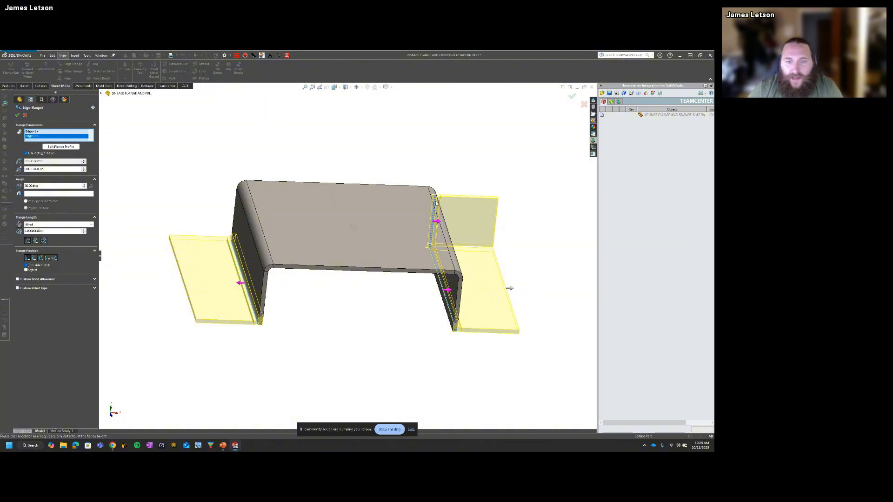
click(38, 132)
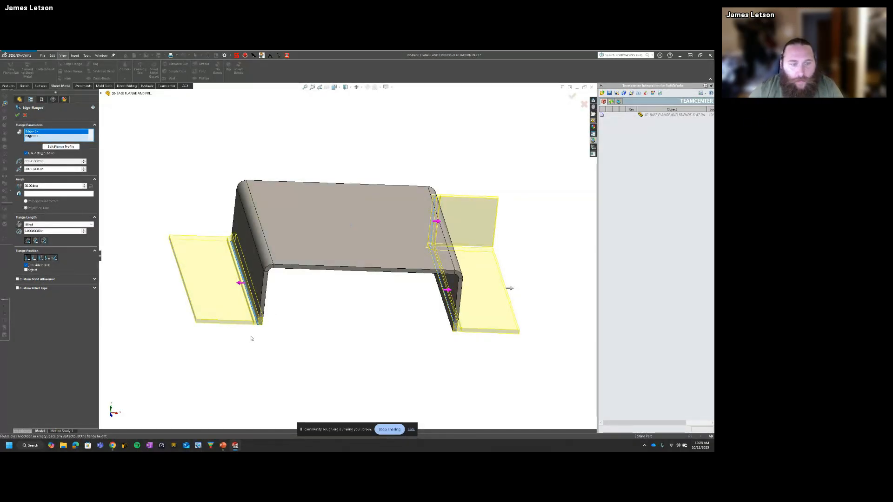
click(62, 147)
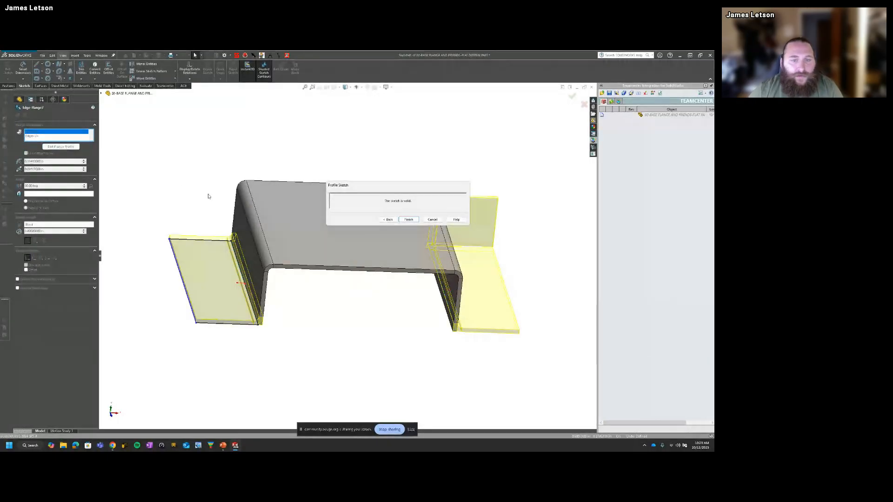
middle_drag(207, 200, 217, 269)
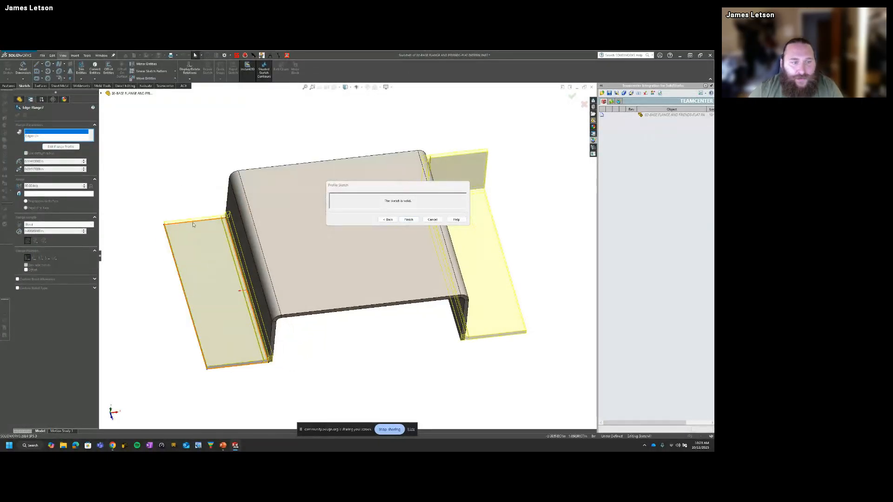
mouse_move(397, 186)
mouse_down()
mouse_move(454, 145)
mouse_move(485, 104)
mouse_up()
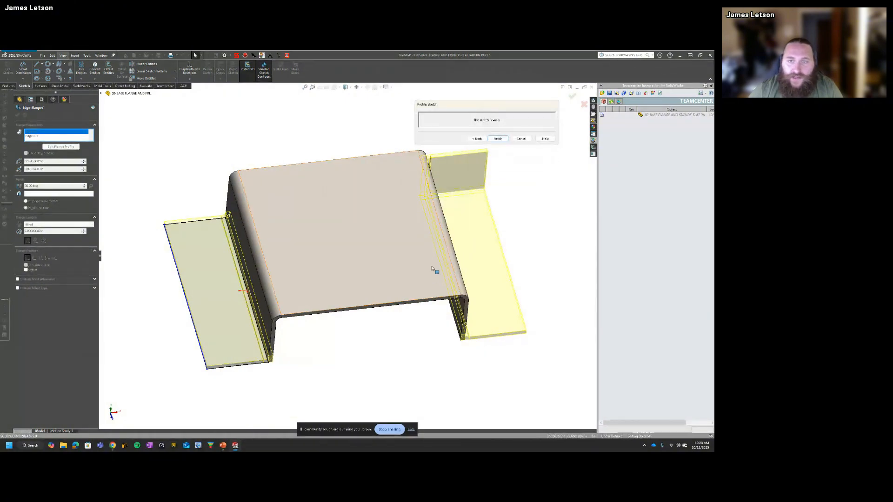
mouse_move(281, 305)
middle_down()
mouse_move(195, 358)
mouse_move(213, 282)
mouse_move(258, 334)
middle_up()
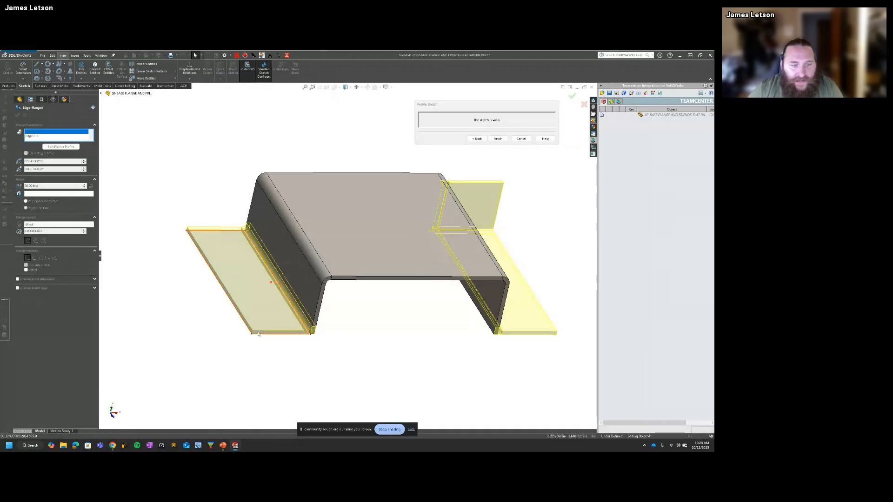
key(ctrl+8)
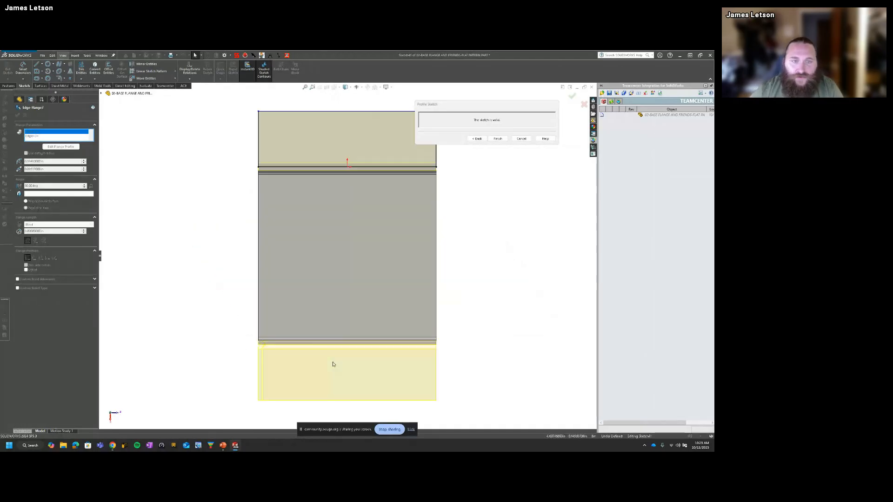
scroll(377, 209, up, 2)
scroll(377, 164, down, 4)
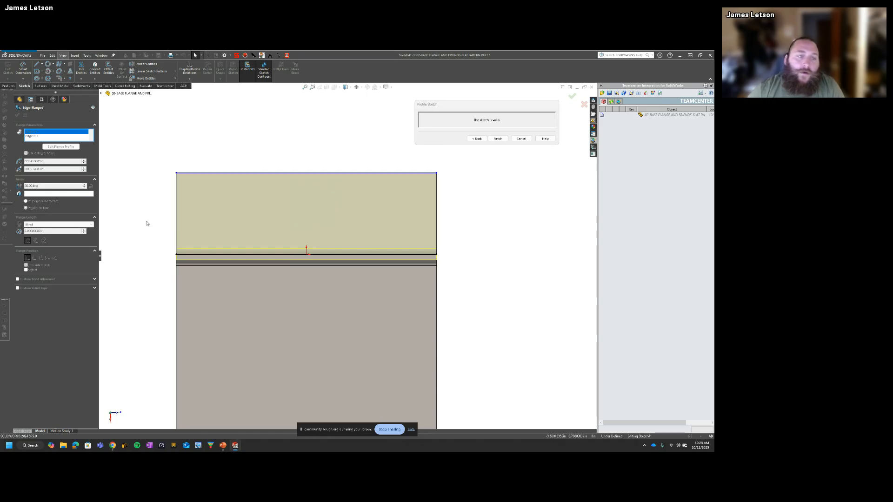
Step: Narrow the flange profile by moving both vertical side lines inward from the wall's ends
click(181, 222)
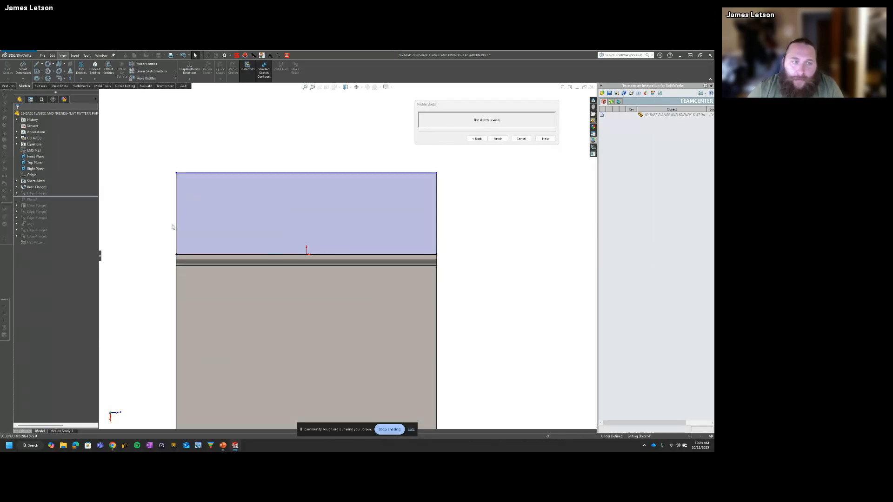
drag(177, 195, 275, 205)
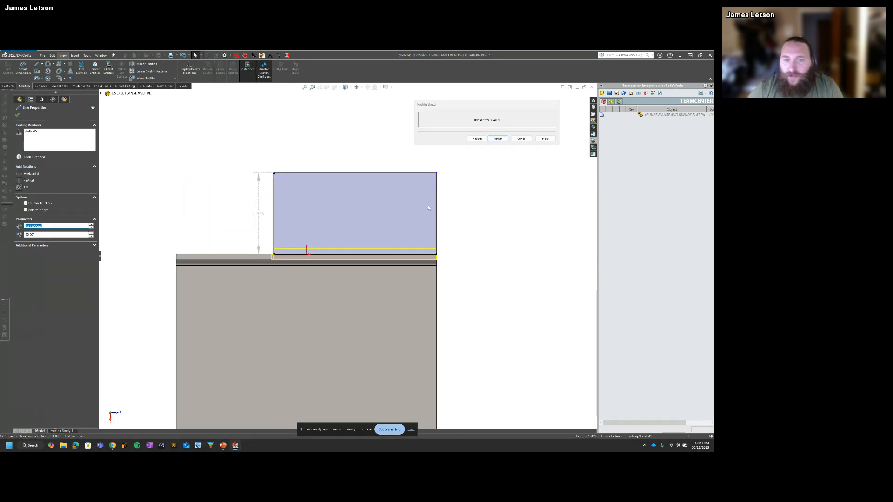
drag(436, 201, 333, 215)
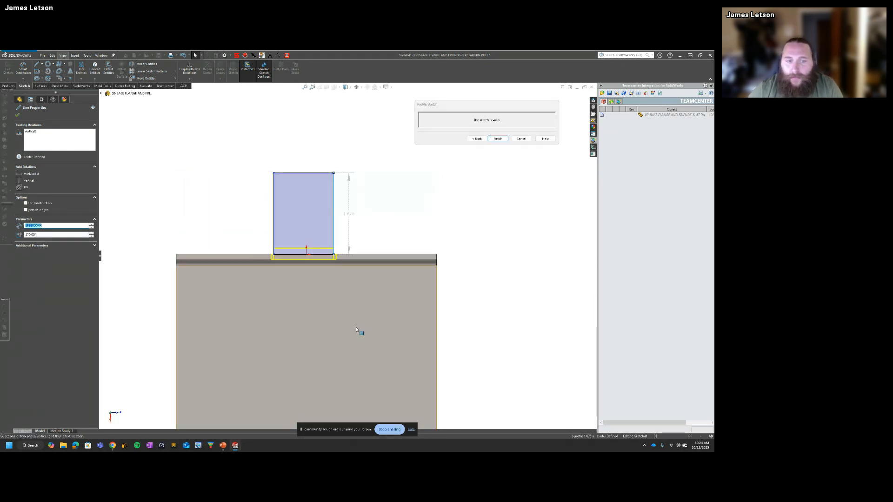
click(530, 258)
Step: Sketch a vertical centerline between the midpoints of the flange profile's bottom and top lines
key(s)
click(546, 271)
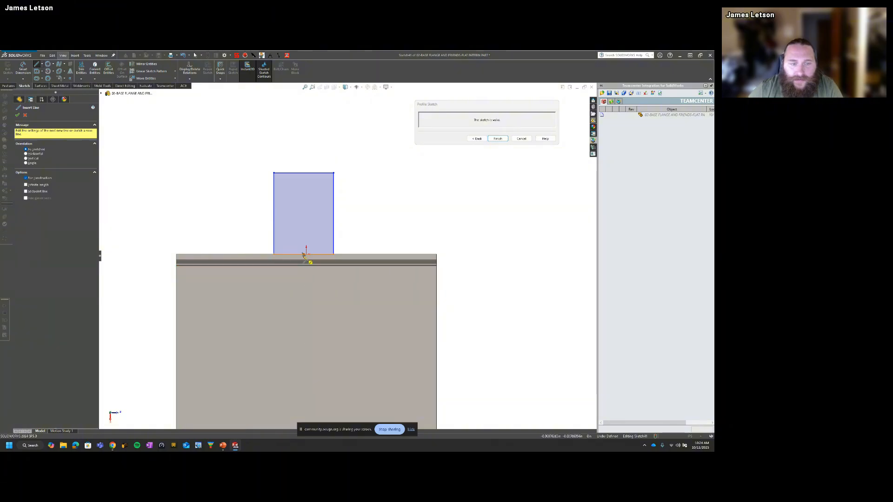
click(304, 254)
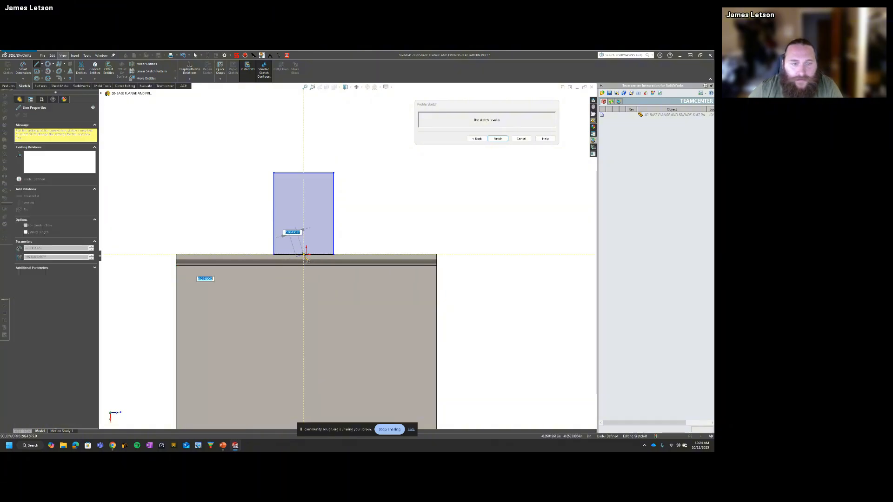
click(303, 174)
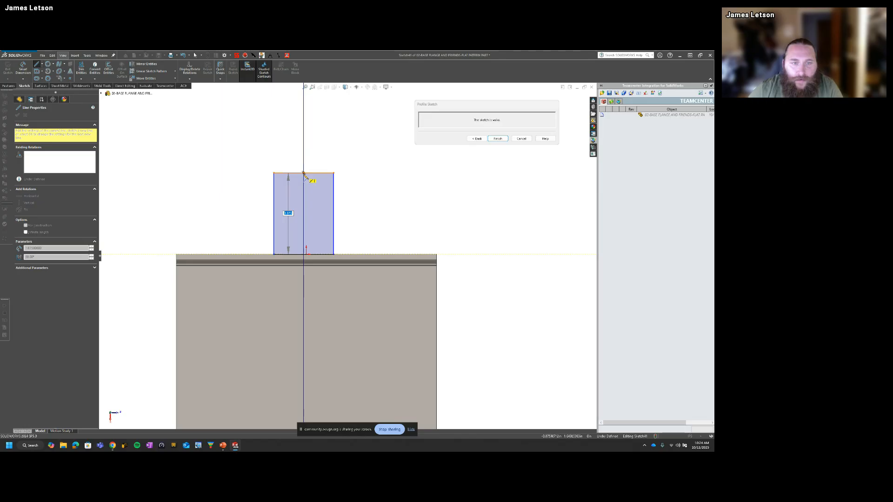
key(Escape)
click(304, 192)
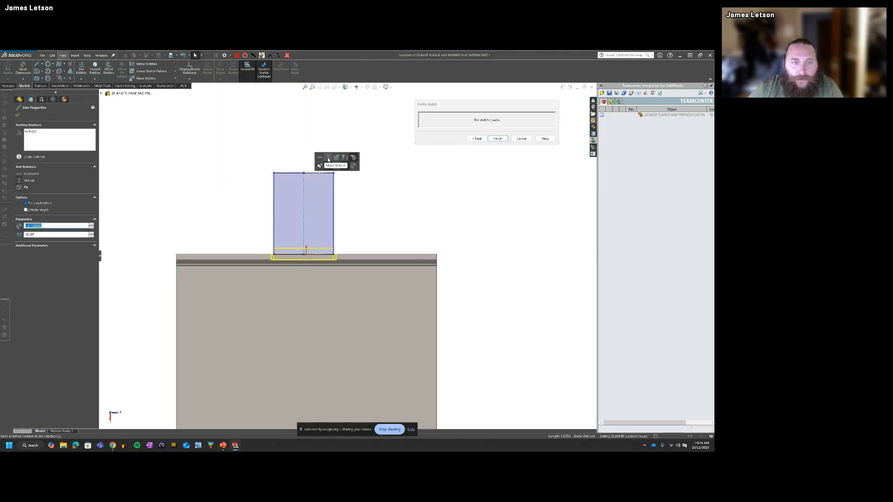
Step: Dimension the flange profile's top line to a width of 2 in
click(243, 235)
right_drag(244, 235, 237, 160)
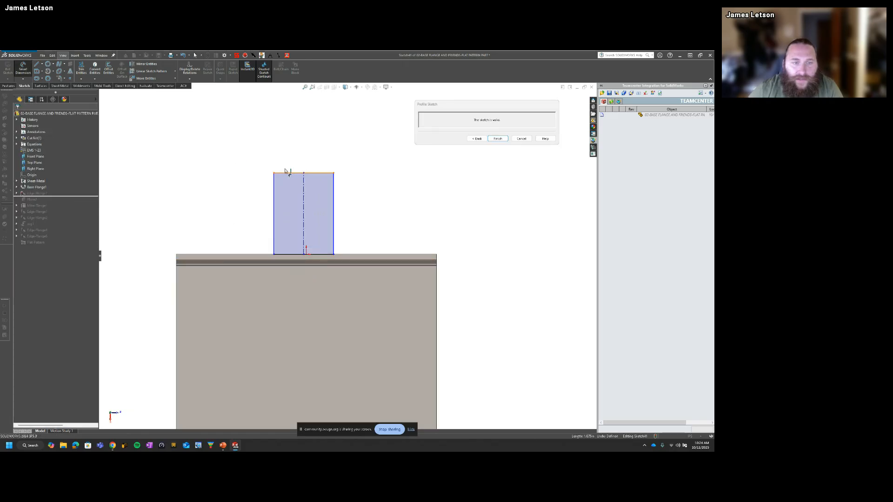
click(285, 172)
click(290, 145)
text(2)
key(Return)
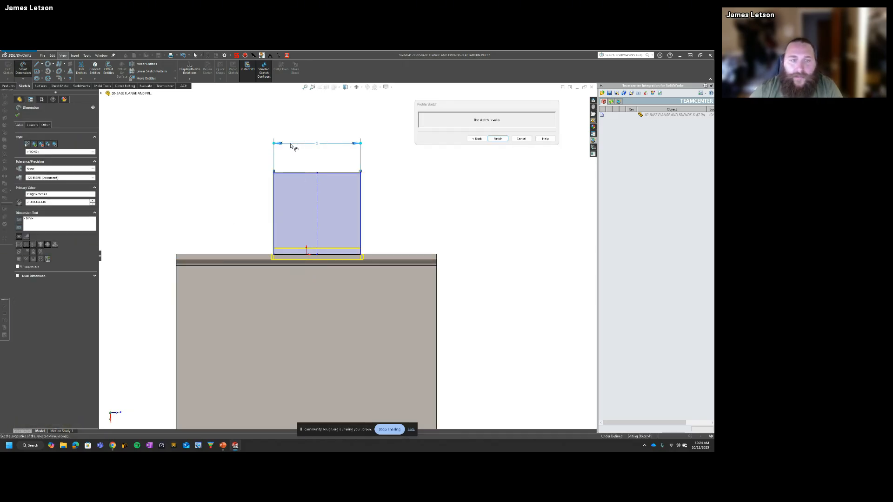
key(Escape)
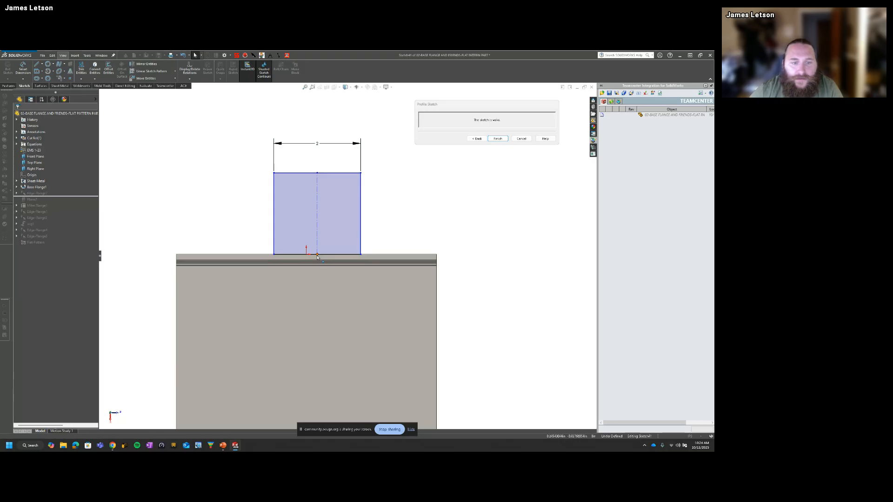
Step: Center the profile on the wall by making the centerline's lower endpoint coincident with the wall edge's midpoint
click(265, 255)
right_click(264, 257)
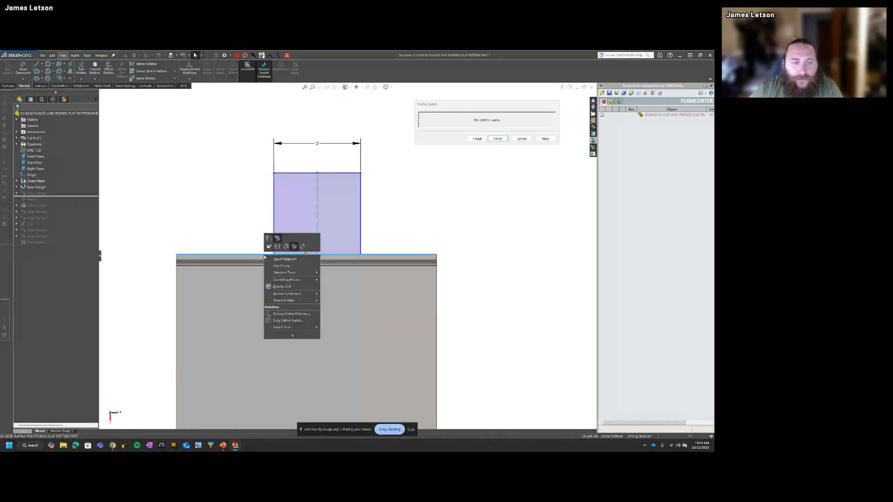
click(298, 266)
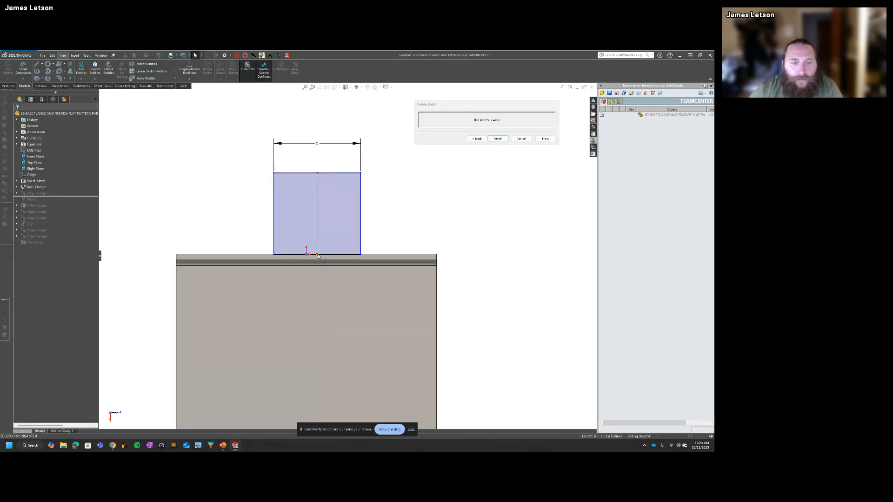
ctrl+click(317, 254)
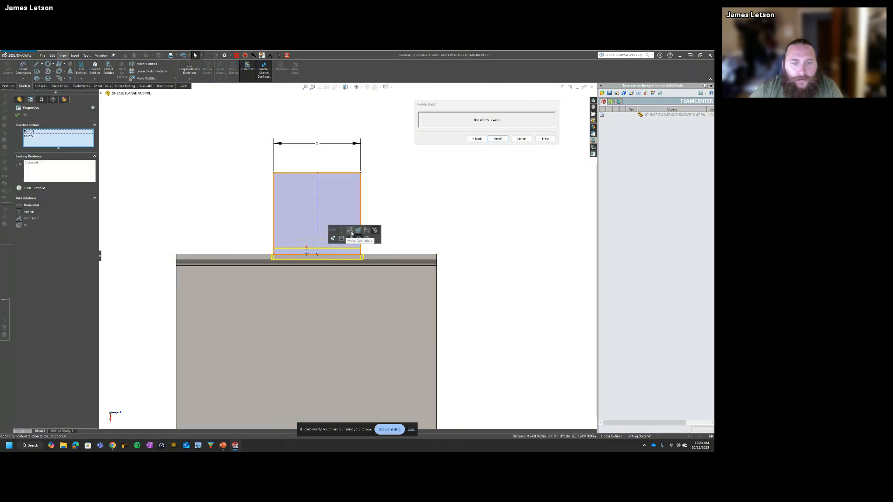
click(351, 233)
click(408, 189)
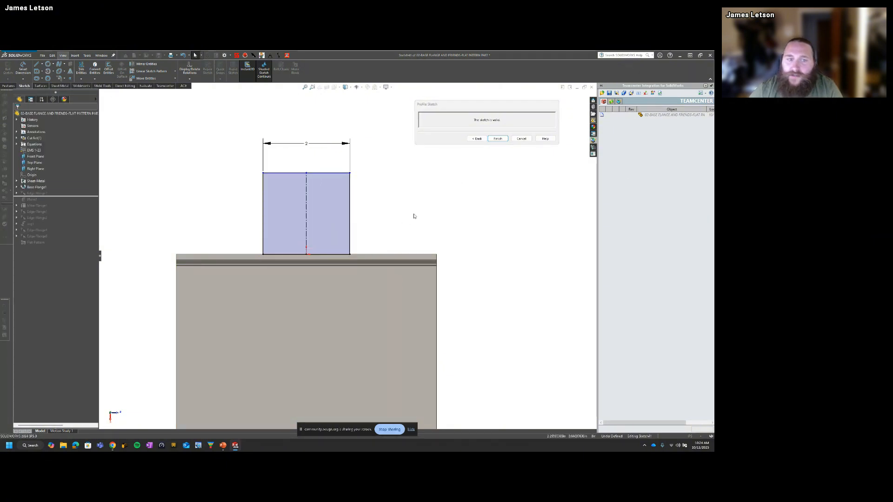
Step: Finish the flange profile sketch and inspect the narrowed tab on the part from an angled view
click(498, 139)
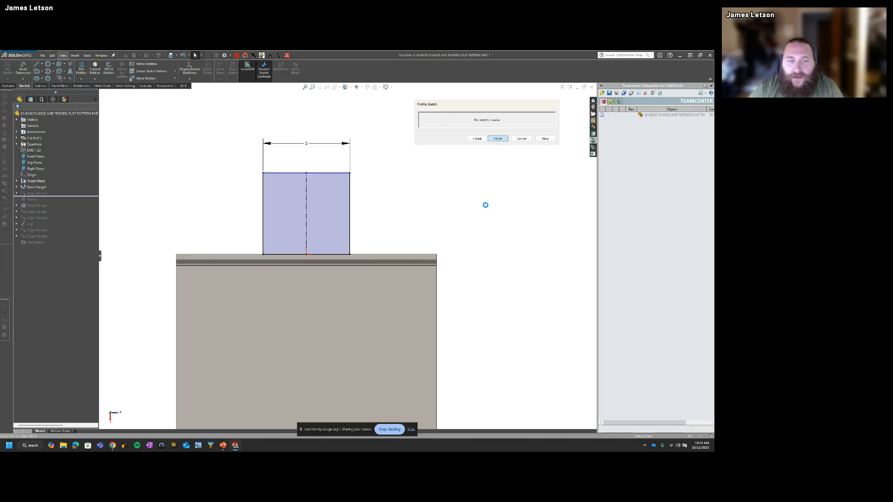
middle_drag(475, 212, 350, 279)
scroll(345, 257, up, 2)
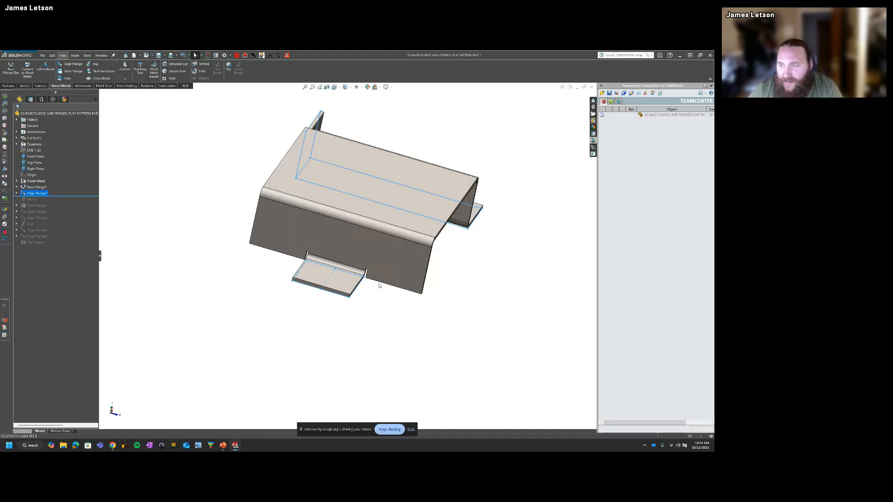
middle_drag(376, 285, 347, 256)
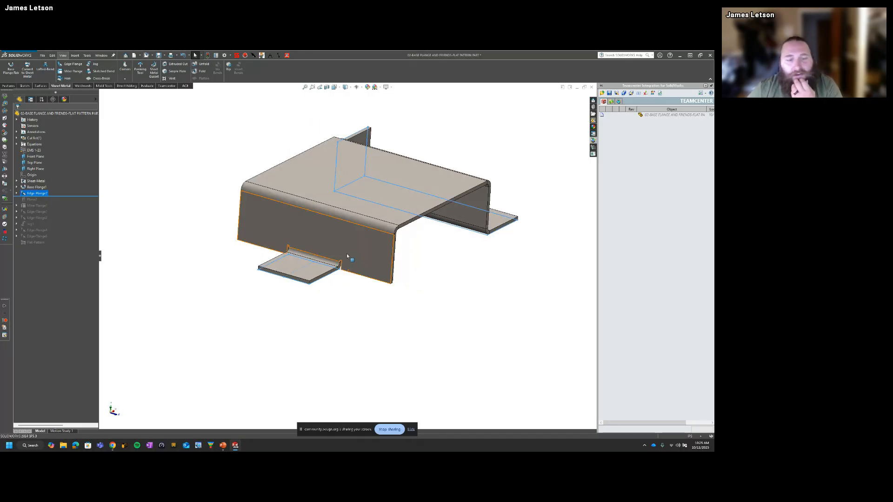
Step: Reopen the edge flange feature, review its flange previews, and accept it
right_click(35, 193)
click(42, 179)
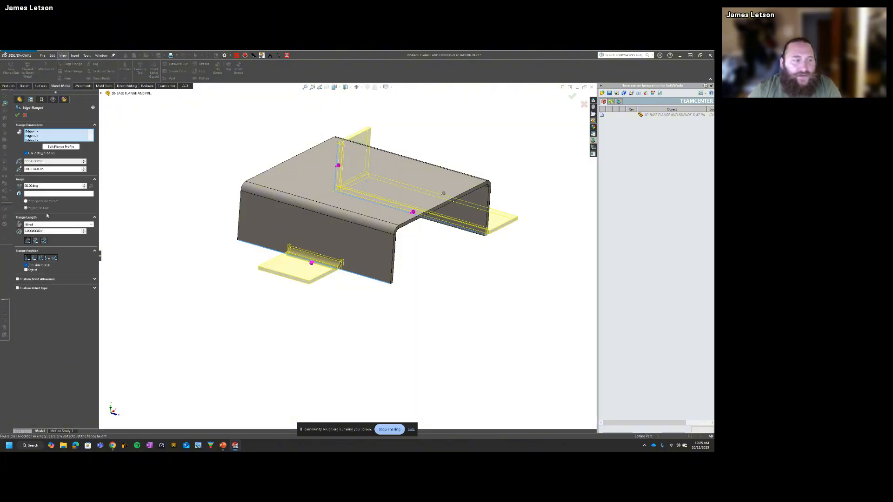
middle_drag(378, 260, 260, 228)
click(19, 116)
Step: Measure the normal distance between the base flange's top face and the narrowed flange's underside
click(321, 182)
click(266, 223)
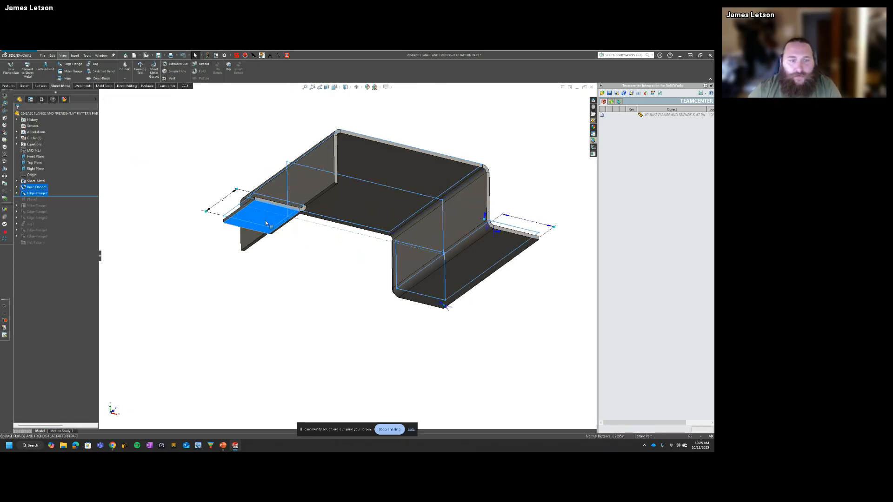
click(5, 103)
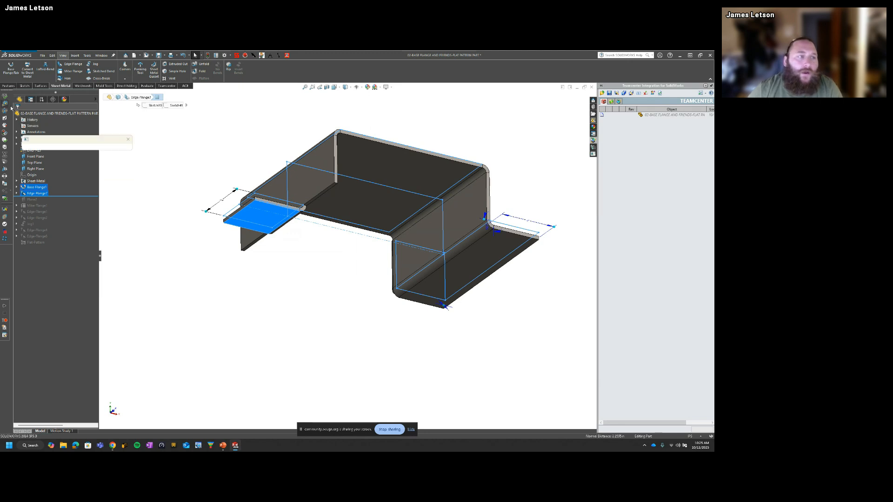
click(337, 207)
drag(380, 214, 428, 115)
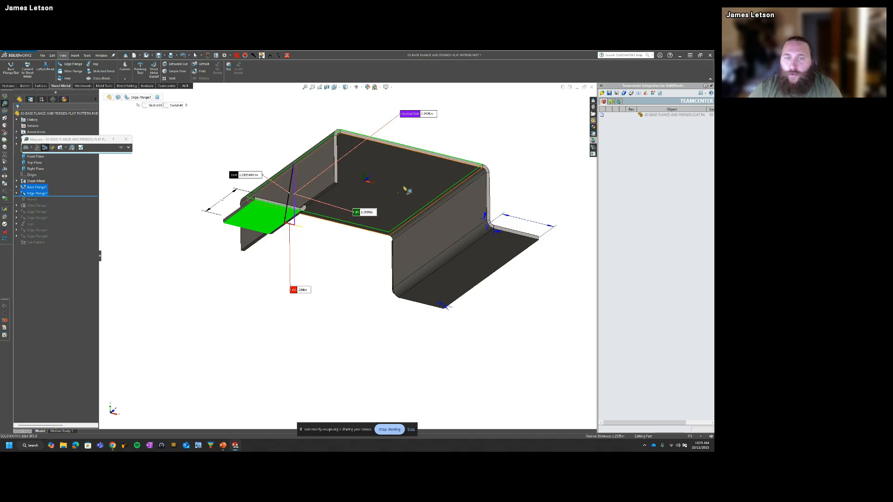
middle_drag(398, 129, 397, 176)
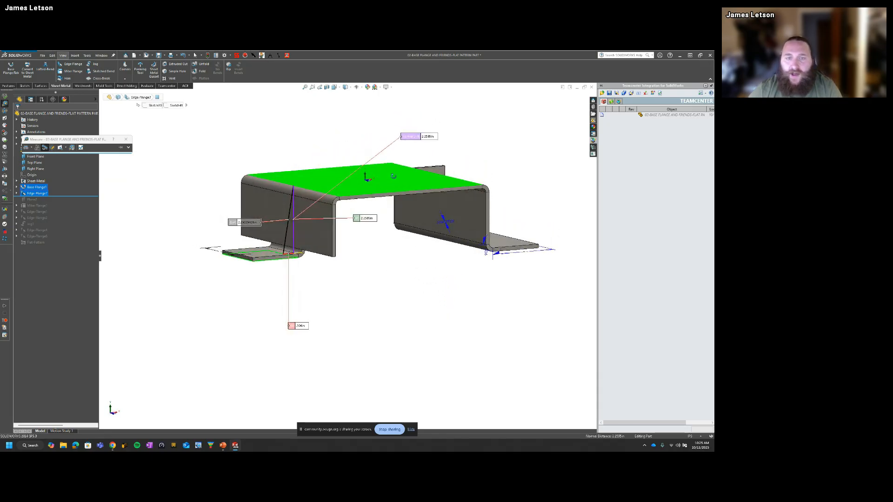
drag(420, 138, 376, 144)
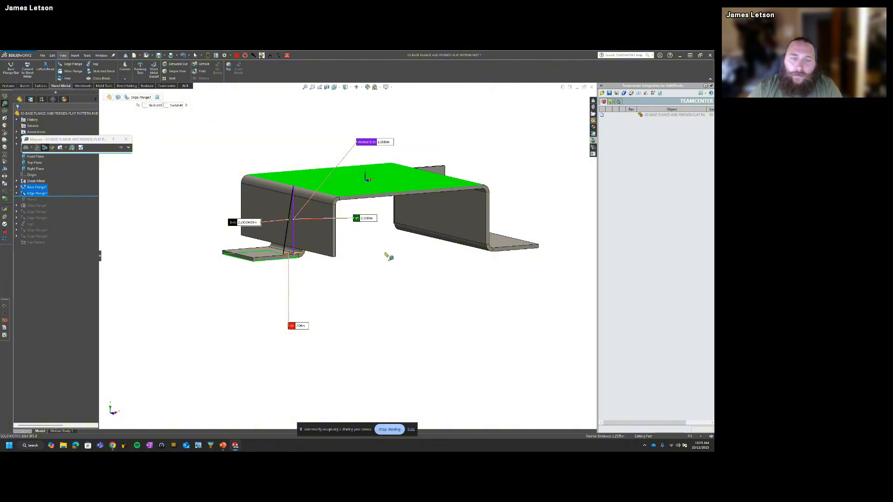
key(Escape)
Step: Check the distance from the base flange's top face to the underside of the full-width lower flange
mouse_move(358, 247)
middle_down()
mouse_move(366, 227)
mouse_move(357, 260)
middle_up()
click(373, 189)
mouse_move(464, 270)
middle_down()
mouse_move(385, 140)
mouse_move(418, 194)
middle_up()
middle_drag(417, 227, 410, 191)
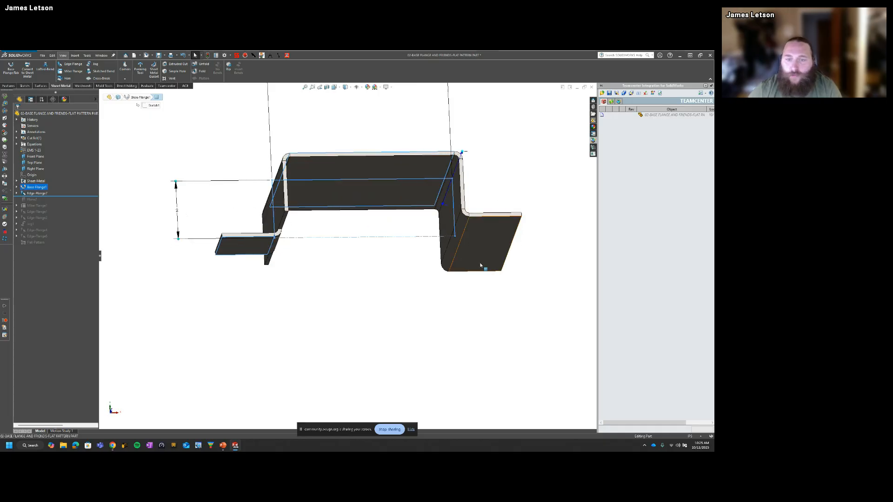
ctrl+click(481, 266)
middle_drag(425, 241, 443, 277)
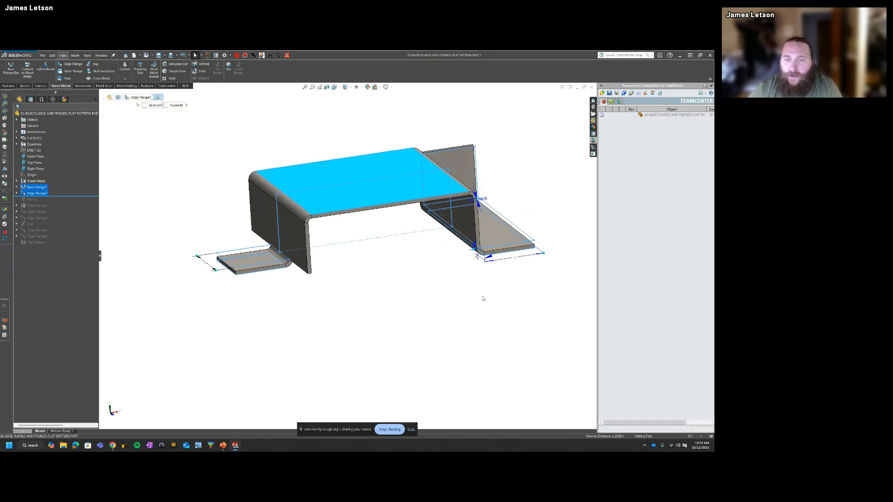
Step: Recheck the distance between the base flange's top face and the narrowed flange's underside, and look at that flange's bend
click(497, 160)
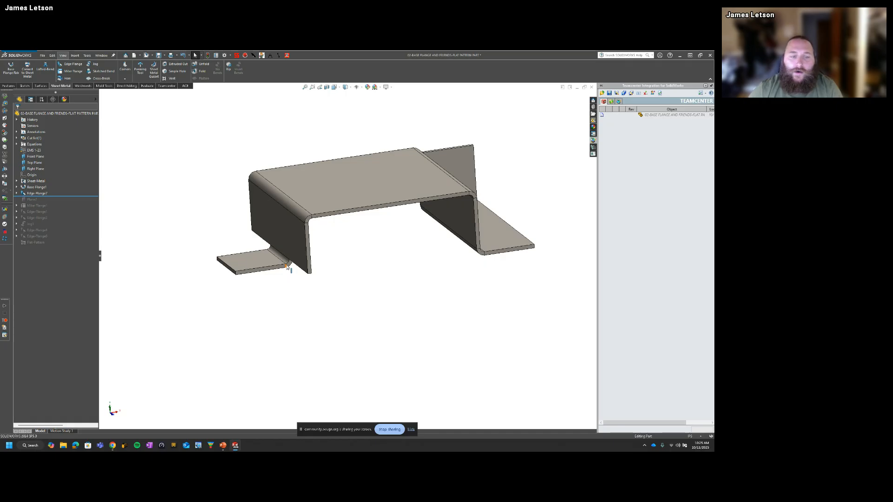
click(316, 181)
middle_drag(314, 179, 285, 241)
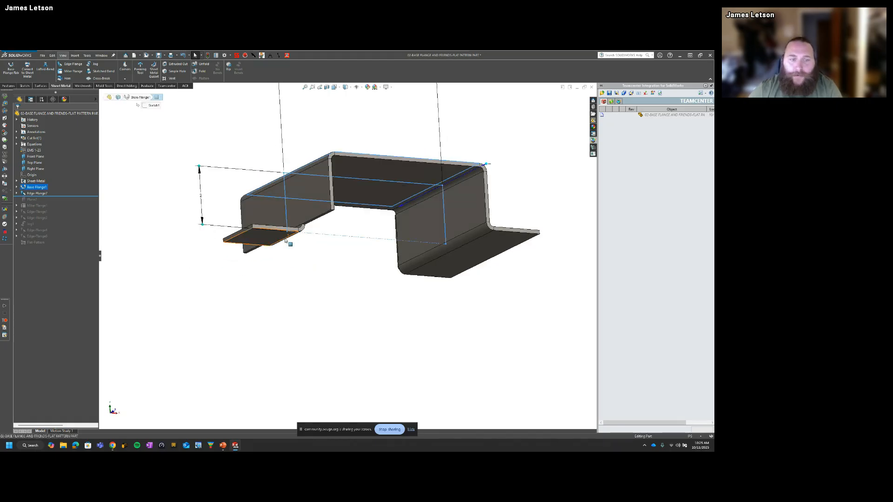
click(270, 243)
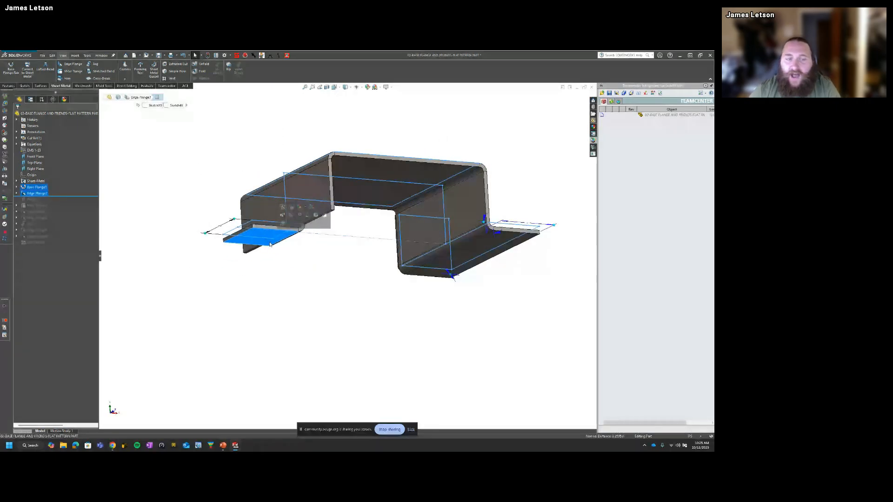
click(281, 263)
mouse_move(281, 263)
middle_down()
mouse_move(265, 273)
mouse_move(346, 274)
middle_up()
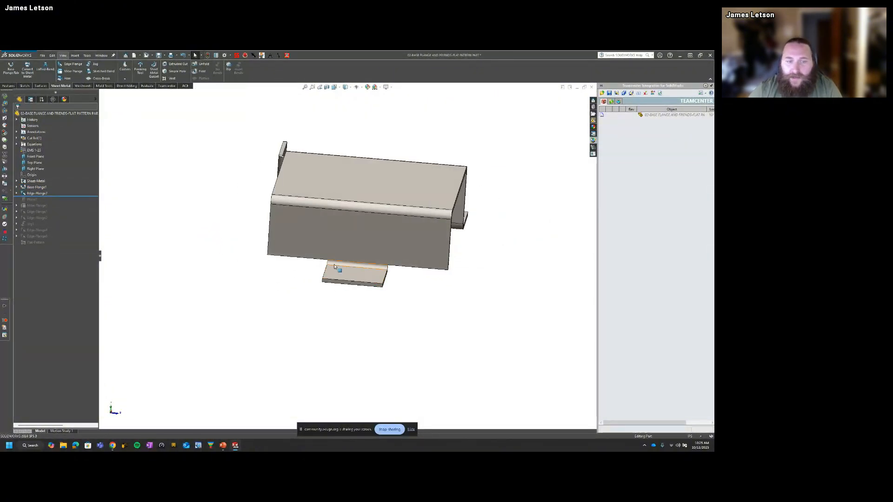
middle_drag(291, 281, 349, 257)
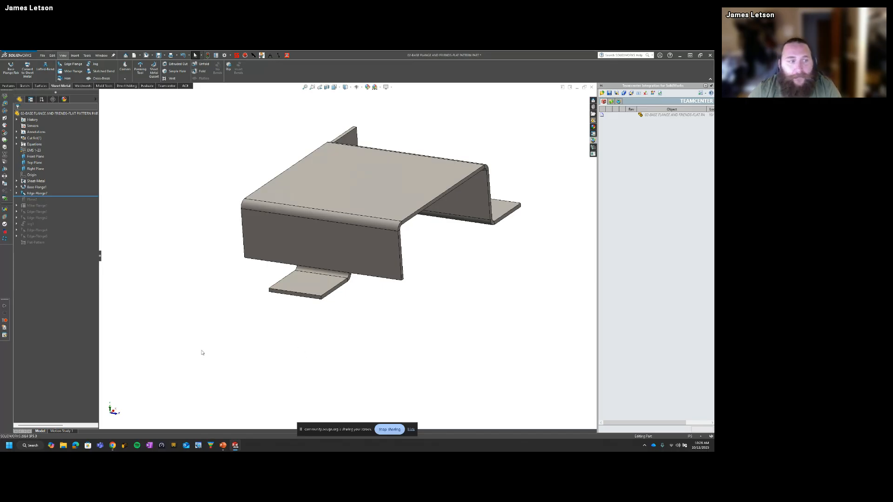
Step: Edit the edge flange feature, highlight the narrowed flange's edge, and enable the flange position offset
click(35, 194)
click(41, 176)
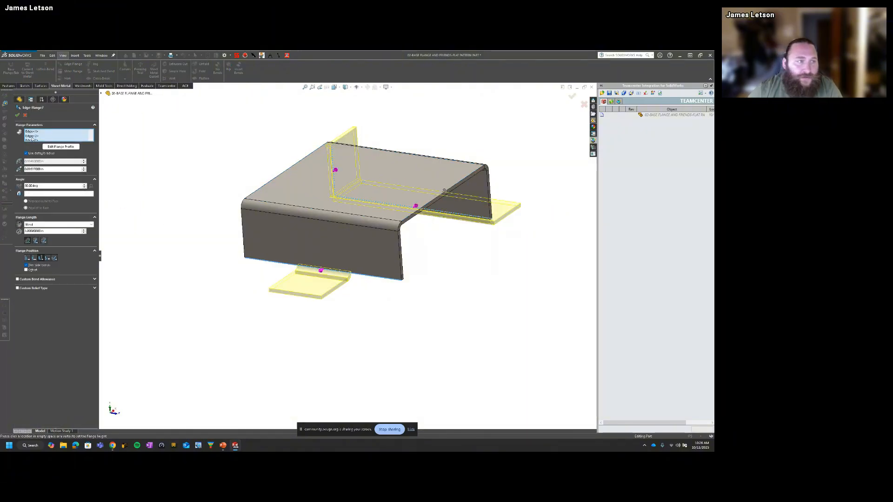
click(32, 136)
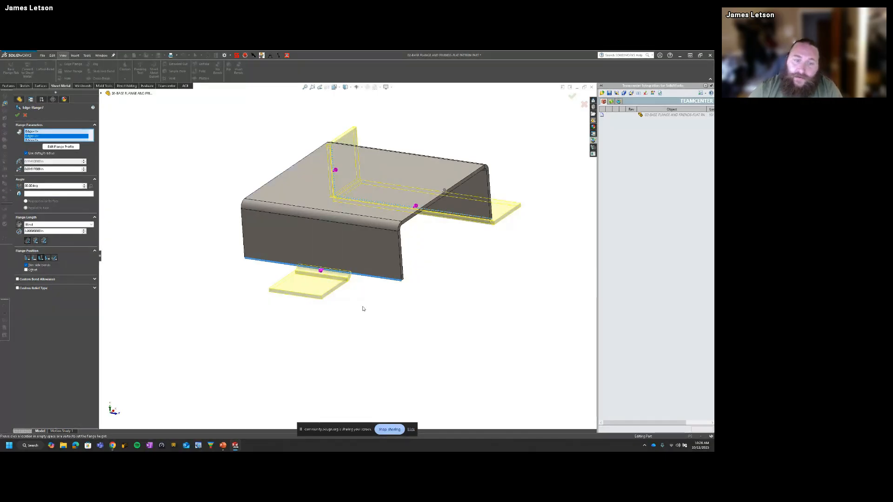
middle_drag(364, 308, 342, 311)
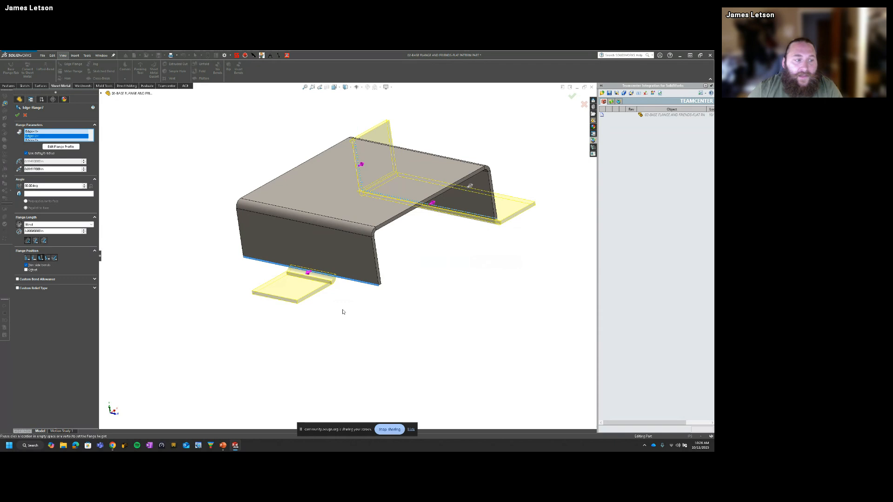
click(26, 271)
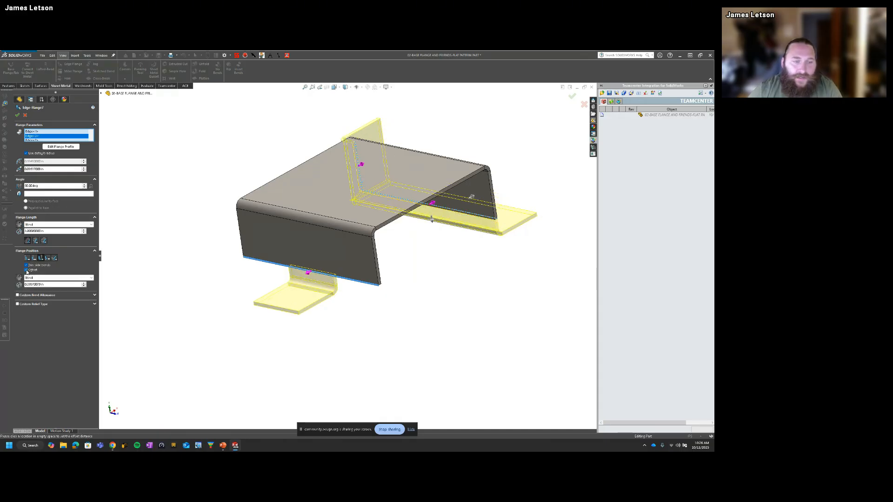
middle_drag(564, 253, 561, 229)
middle_drag(512, 266, 458, 288)
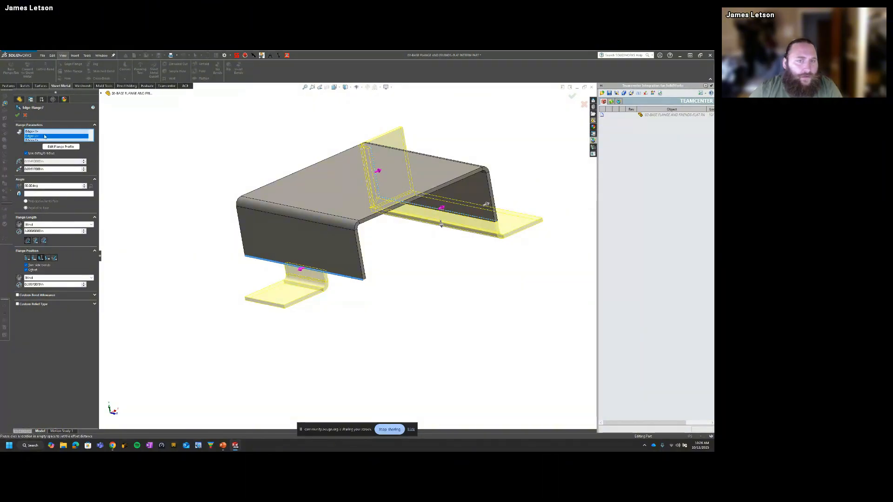
middle_drag(448, 309, 430, 321)
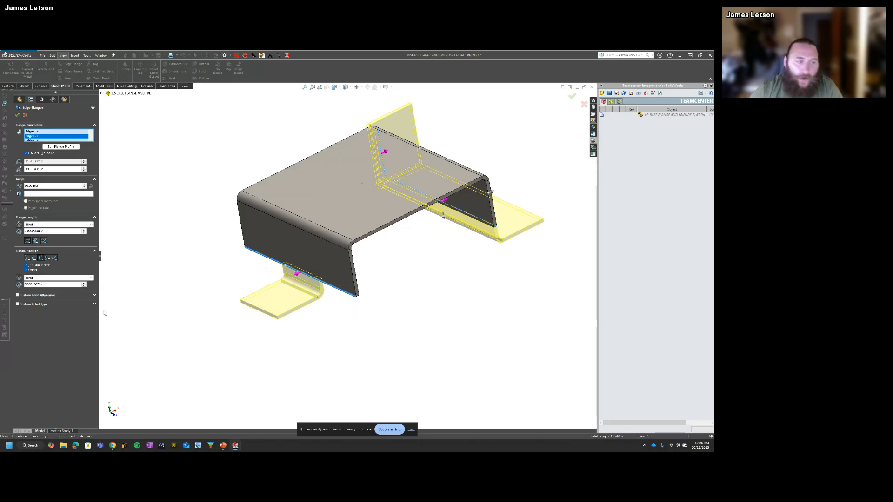
Step: Define the flange offset as Offset From Surface, 5 in from the base flange's top face, and accept the feature
click(43, 278)
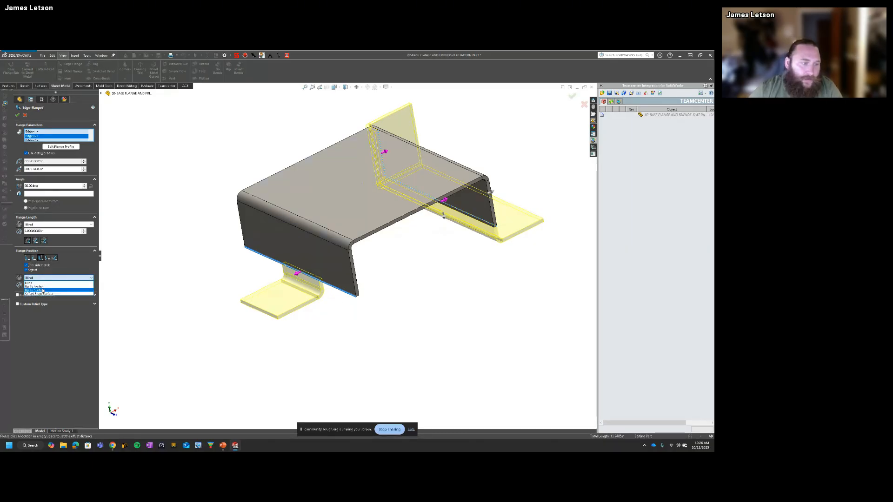
click(51, 294)
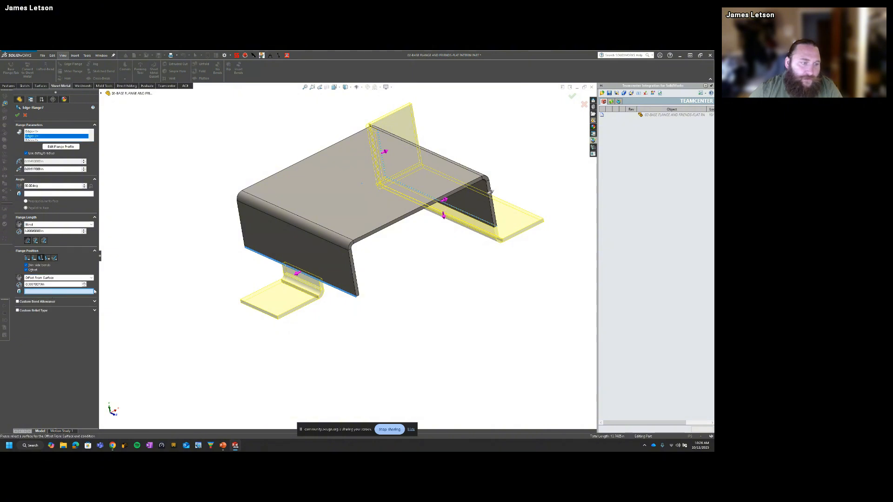
double_click(51, 284)
text(50)
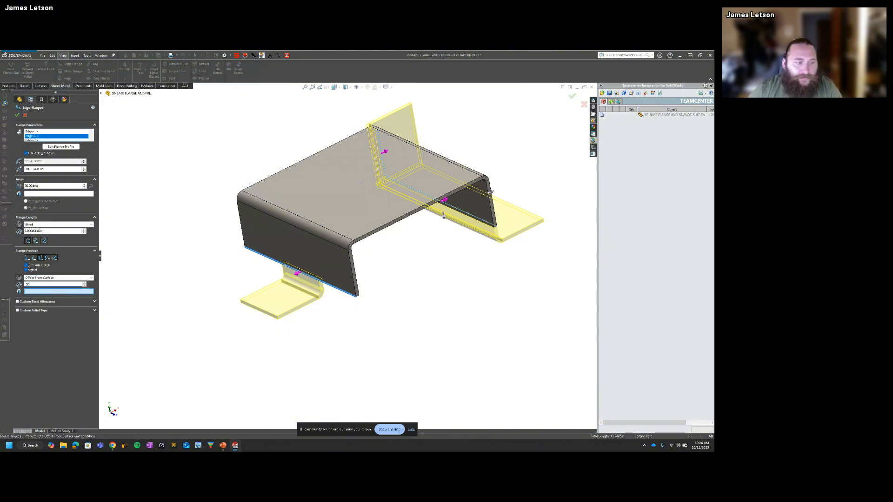
key(Return)
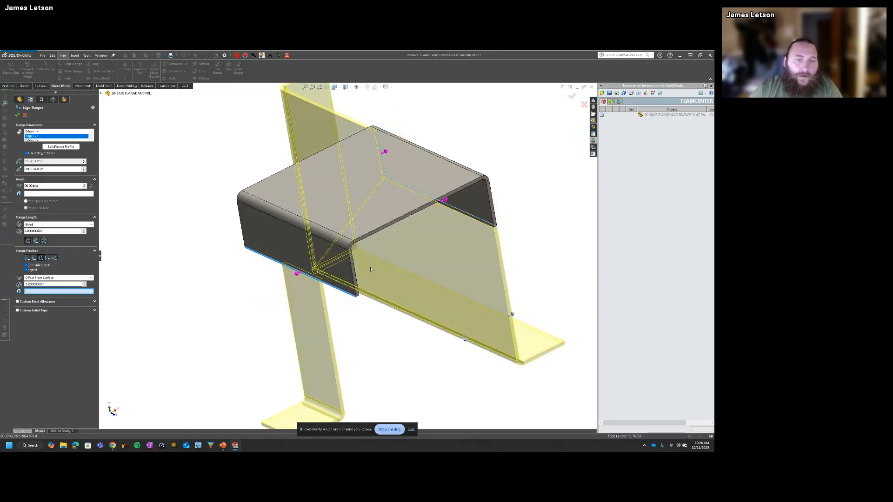
click(282, 202)
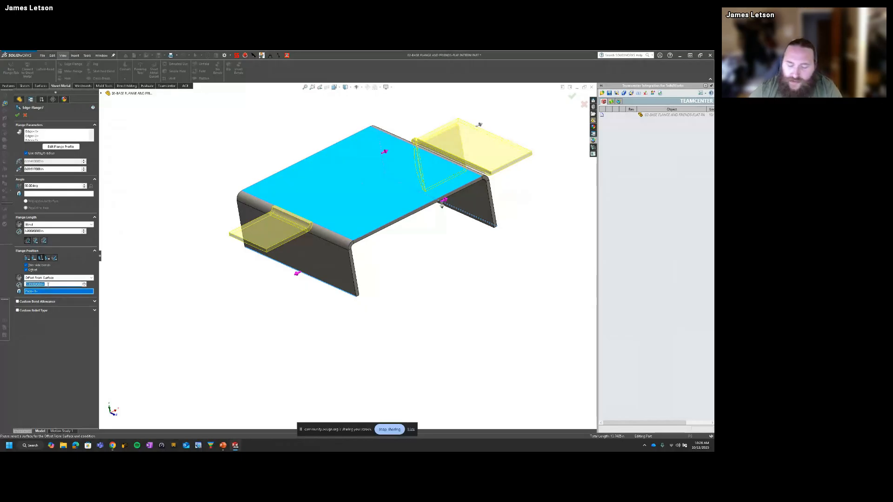
text(5)
key(Return)
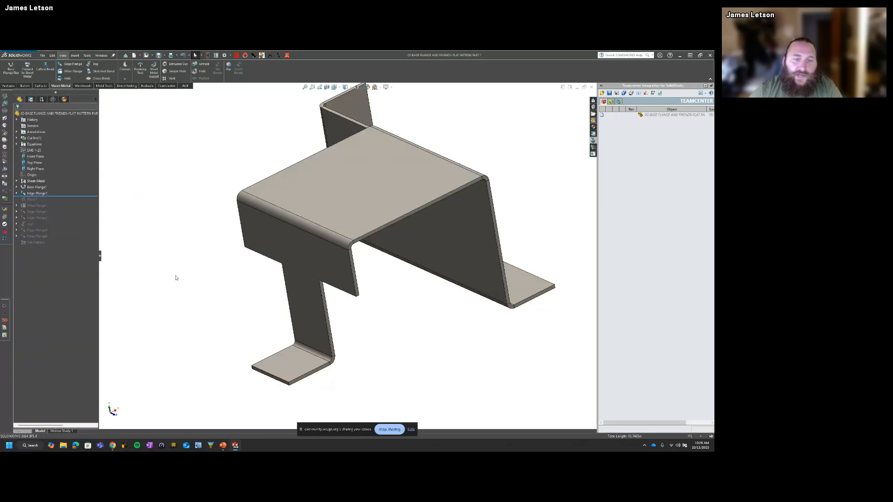
Step: Measure the normal distance from the base flange's top face to the underside of the offset narrow flange
middle_drag(176, 279, 362, 239)
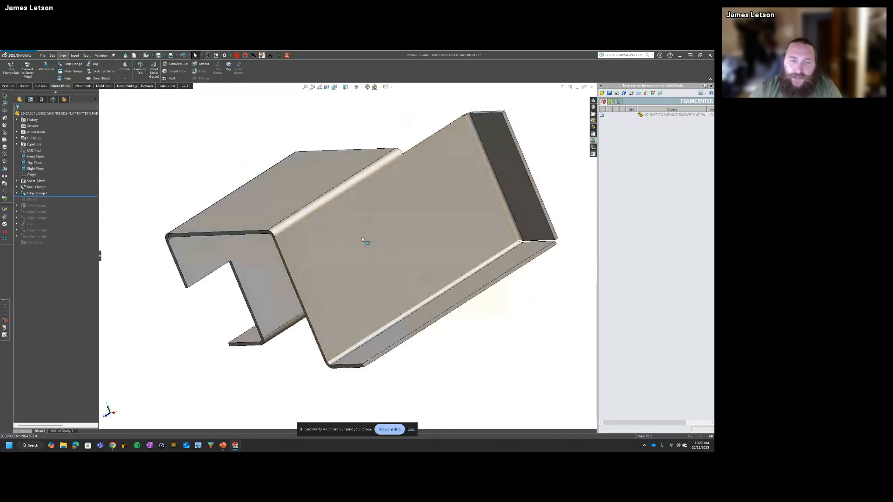
middle_drag(376, 289, 435, 271)
click(386, 191)
middle_drag(386, 191, 386, 114)
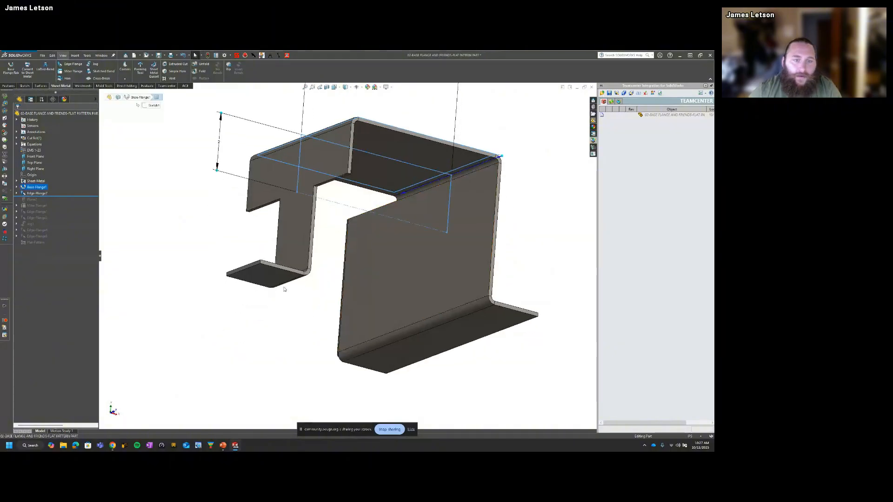
ctrl+click(274, 279)
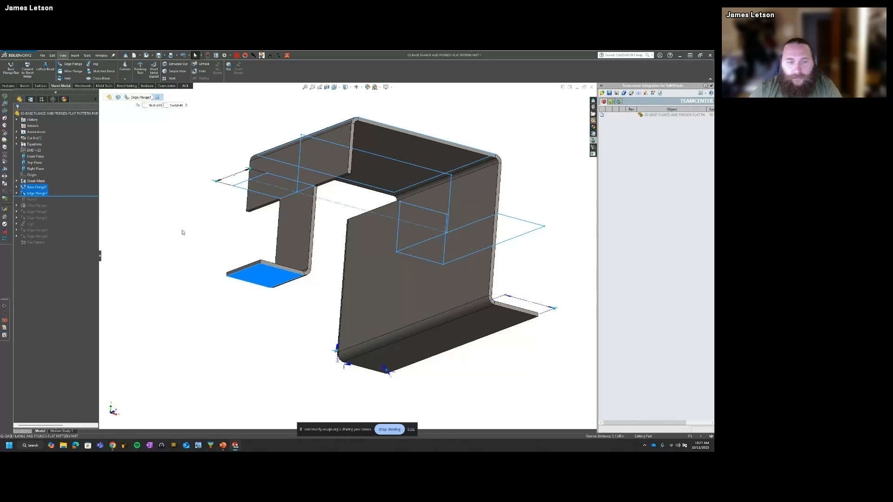
middle_drag(196, 225, 197, 240)
click(5, 103)
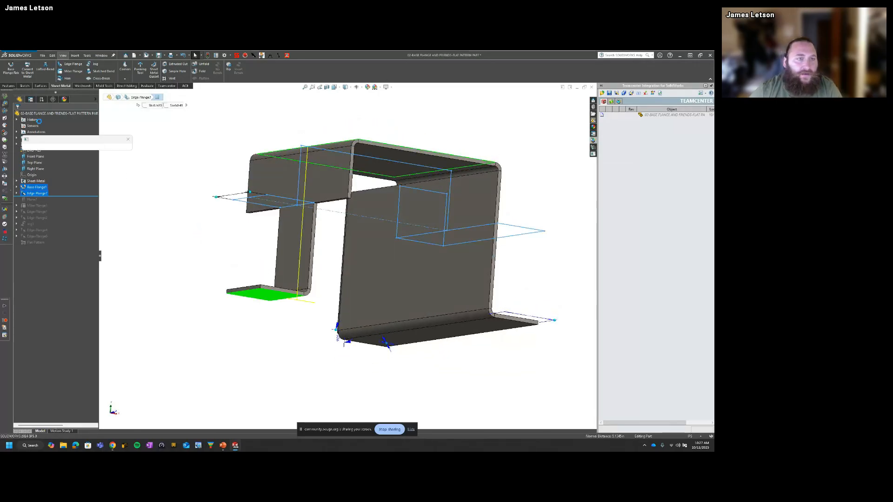
middle_drag(263, 228, 273, 257)
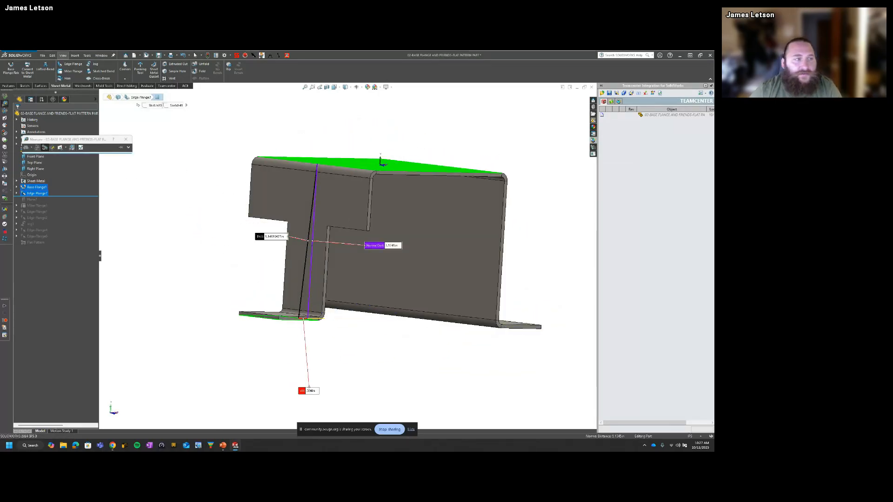
click(126, 139)
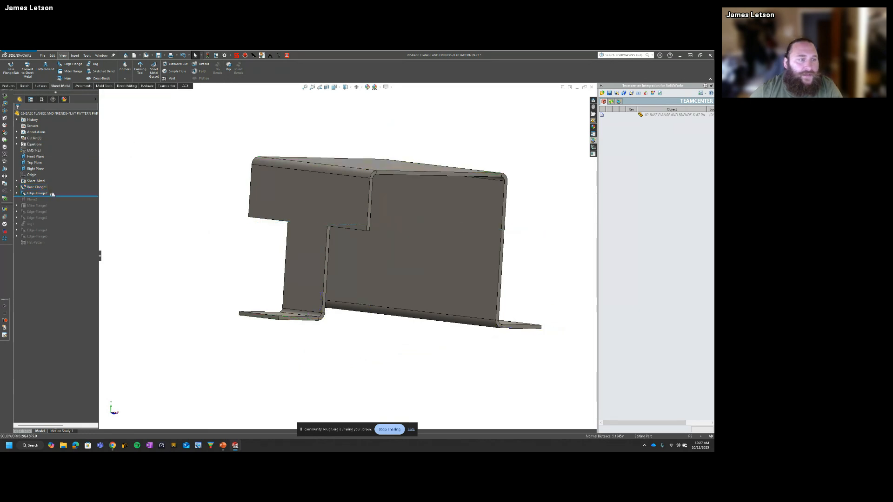
Step: Change the edge flange's position to Material Outside, re-enter the 5 in offset from surface, and accept the feature
click(45, 194)
click(51, 176)
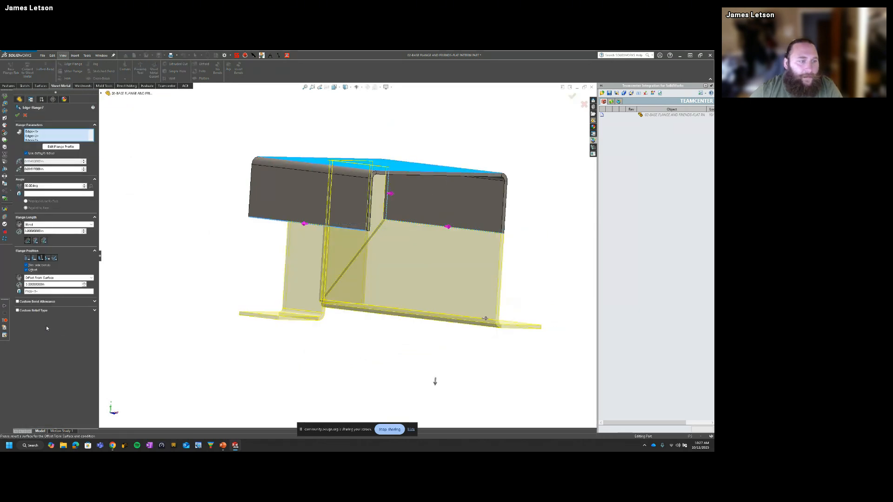
click(35, 258)
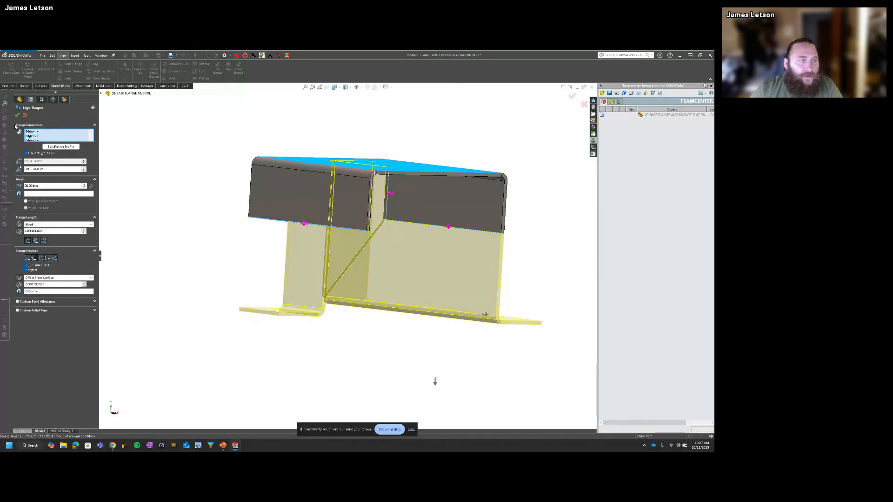
double_click(42, 284)
text(5)
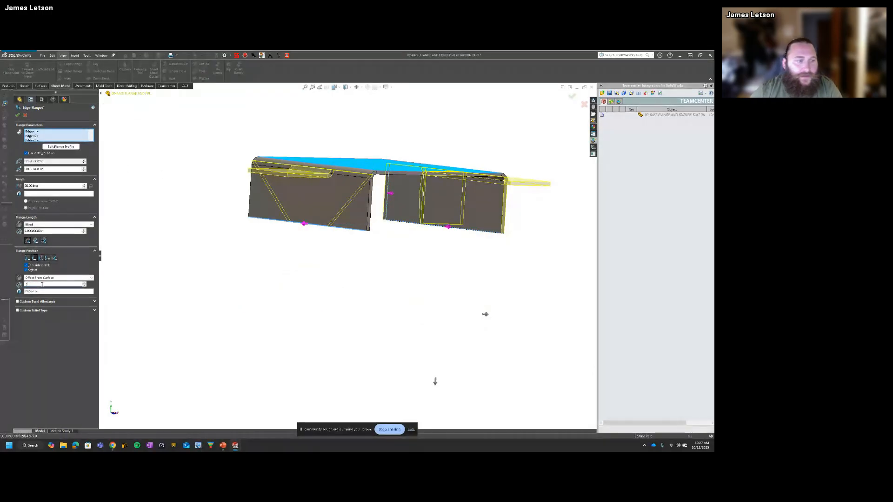
key(Return)
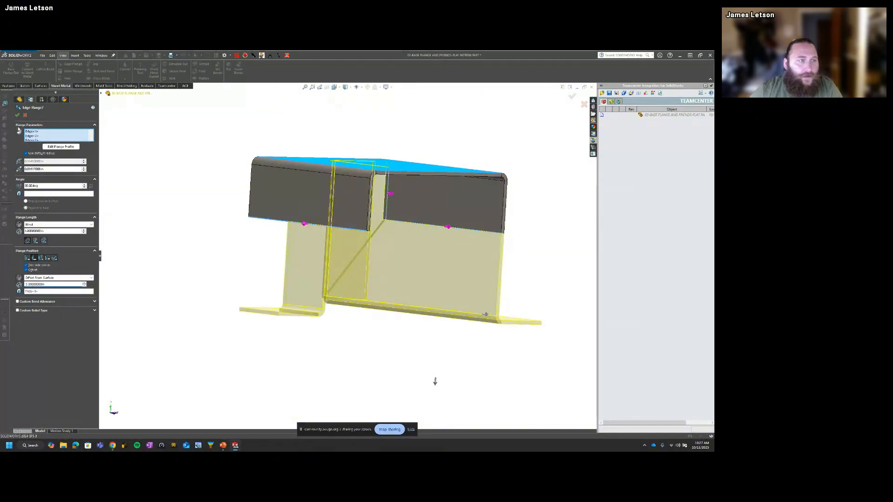
key(Return)
Step: Verify the normal distance between the base flange's top face and the narrow flange's underside using the Material Outside position
middle_drag(289, 178, 292, 183)
click(316, 185)
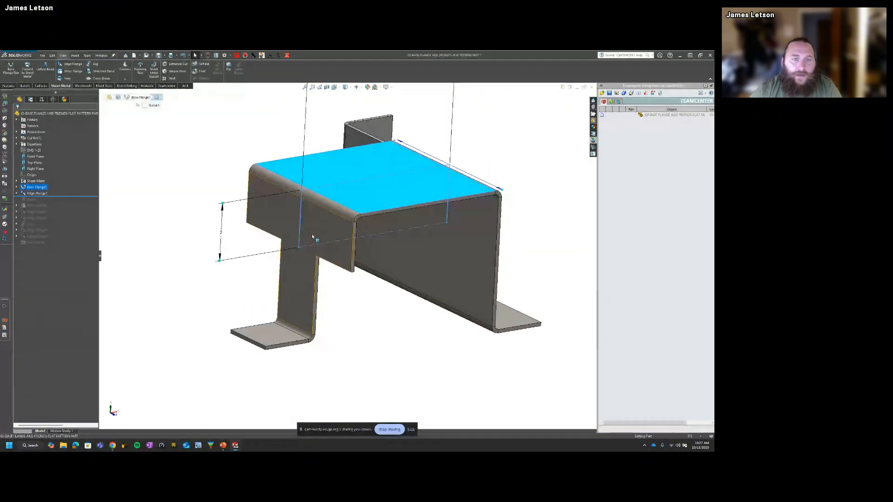
middle_drag(313, 236, 309, 174)
ctrl+click(275, 282)
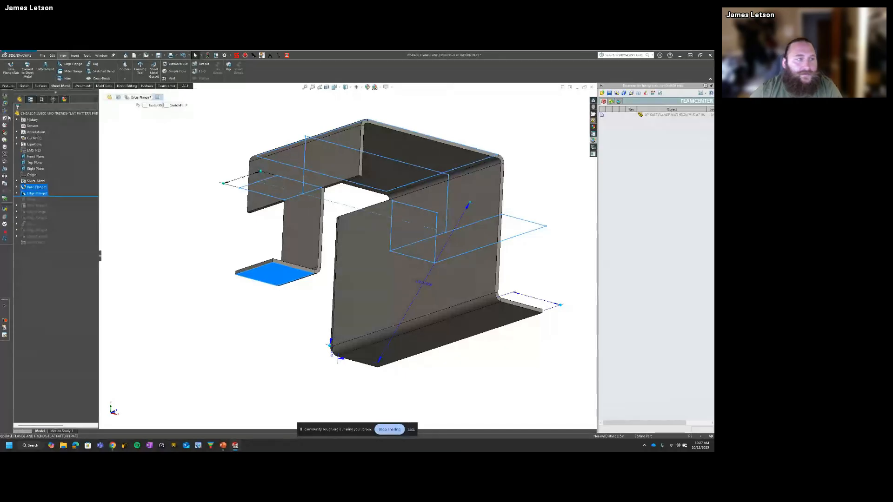
click(4, 103)
drag(390, 232, 245, 232)
click(126, 140)
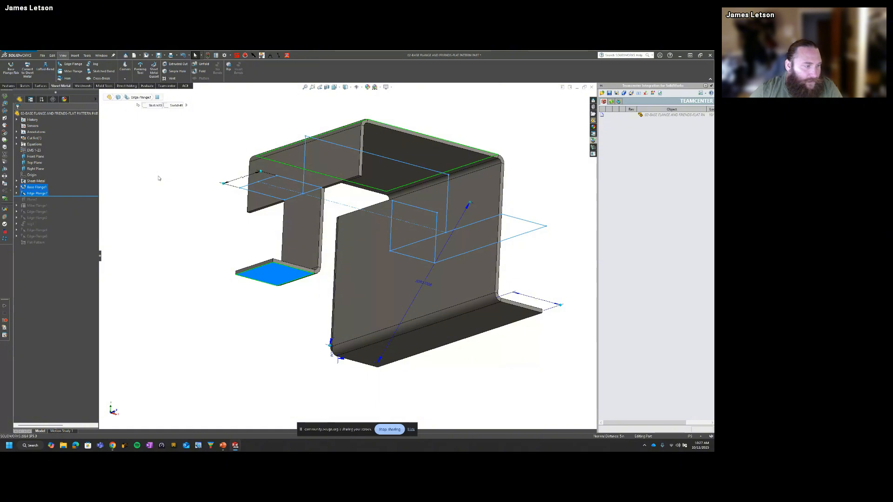
click(186, 213)
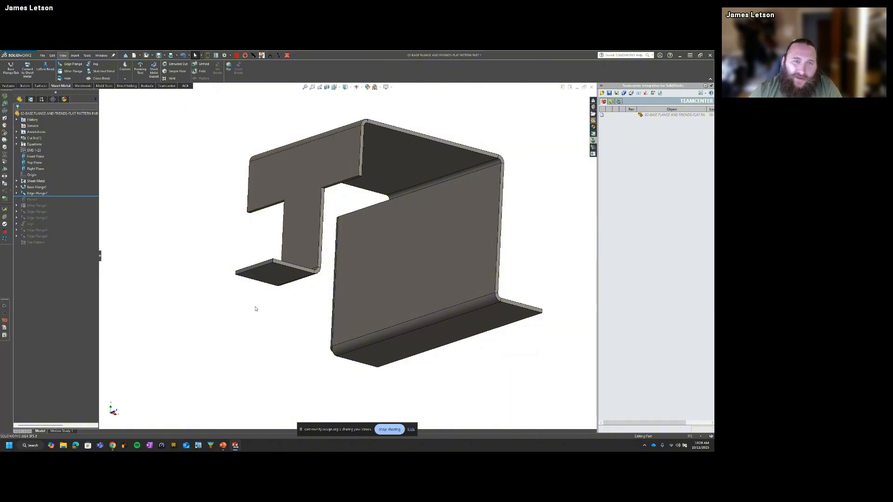
Step: Edit the edge flange feature, disable its position offset, and accept the change
middle_drag(278, 207, 289, 281)
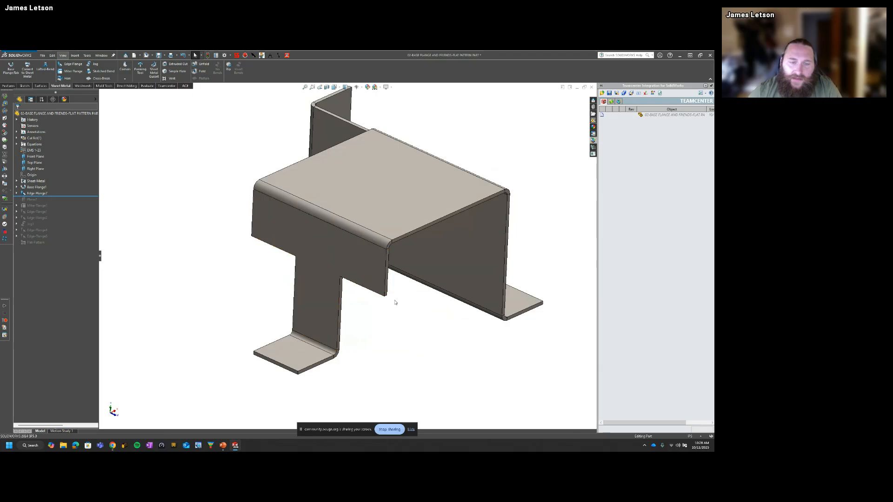
scroll(358, 309, up, 3)
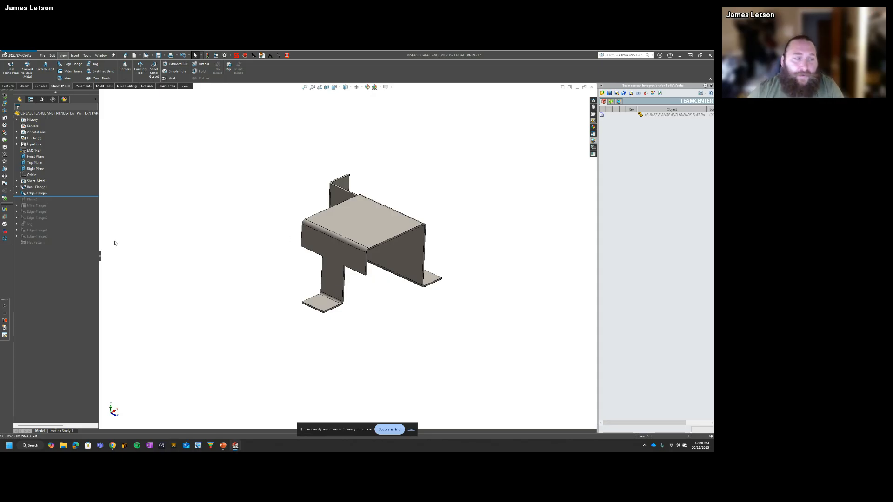
click(41, 193)
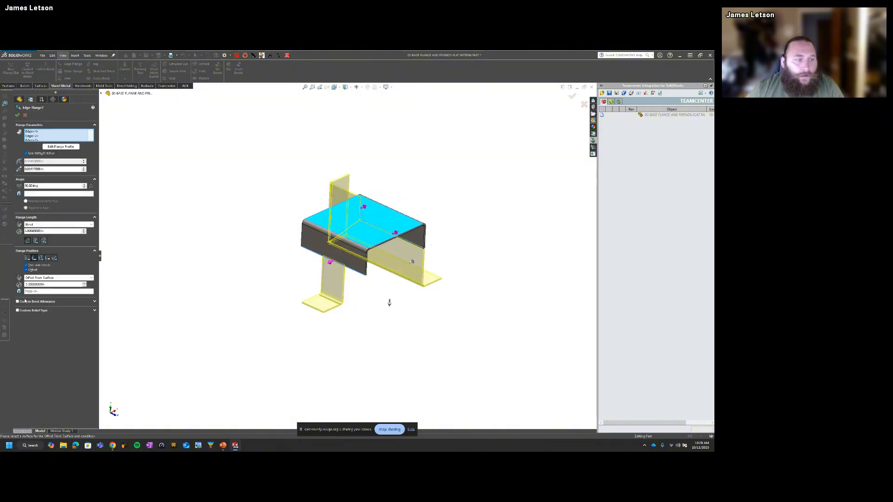
click(18, 115)
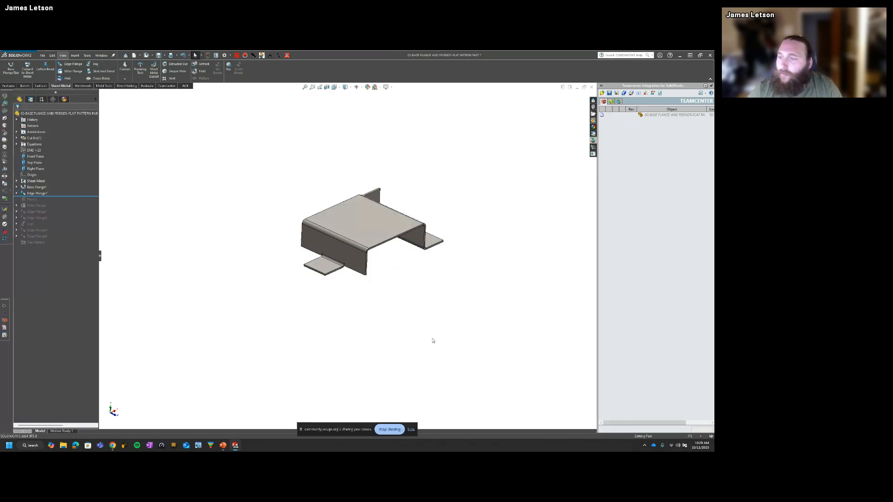
middle_drag(432, 338, 414, 316)
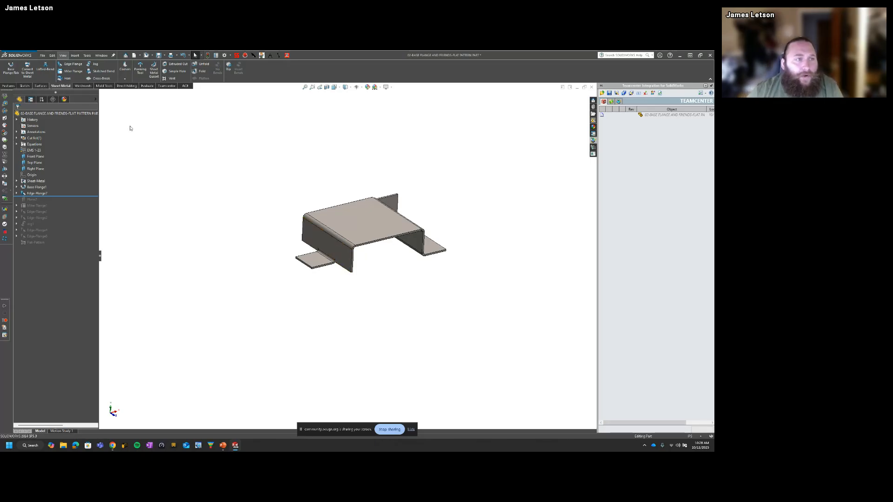
click(71, 73)
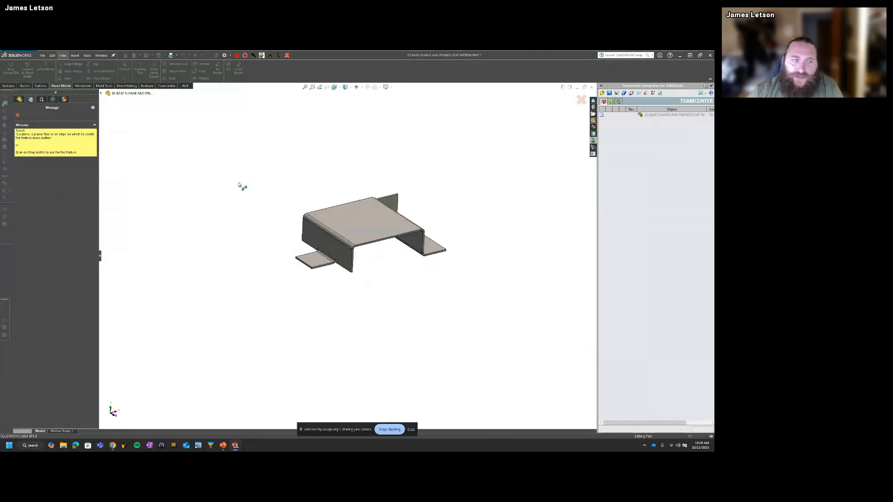
key(Escape)
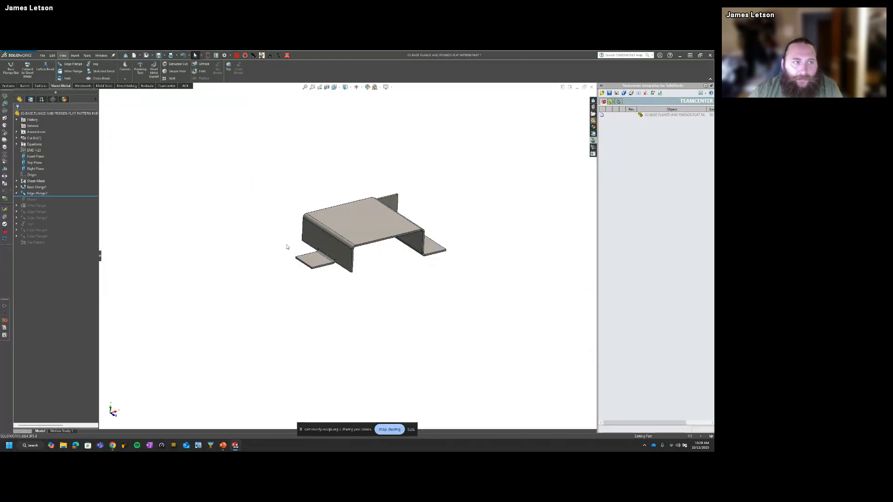
click(72, 73)
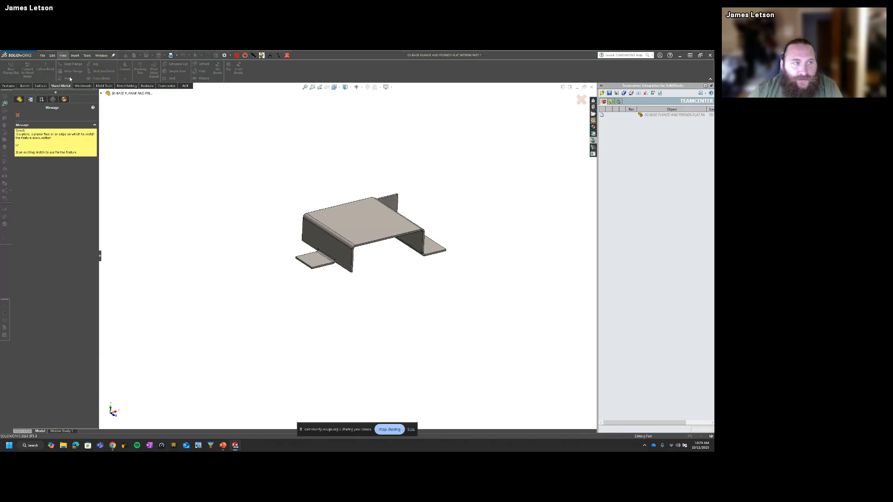
scroll(376, 288, down, 5)
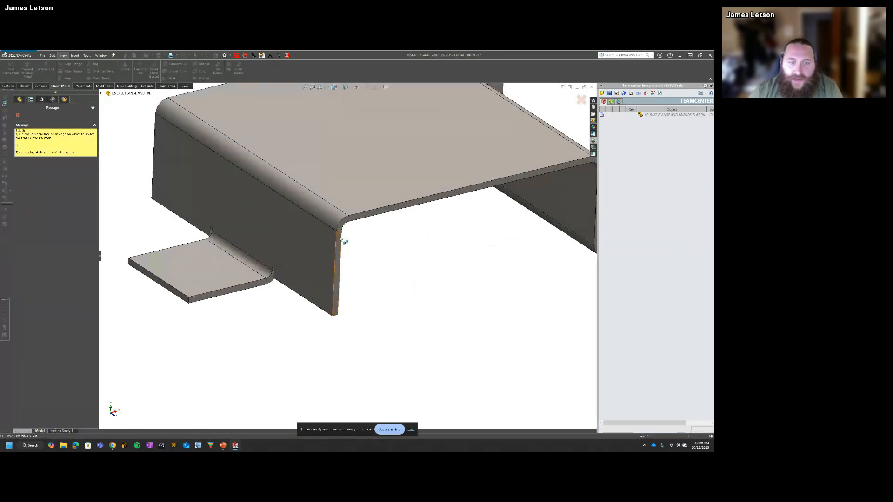
click(341, 240)
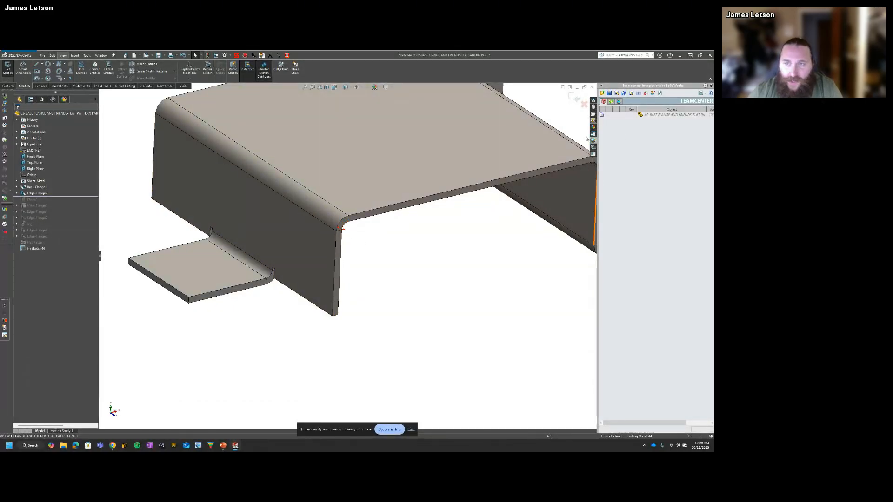
click(575, 99)
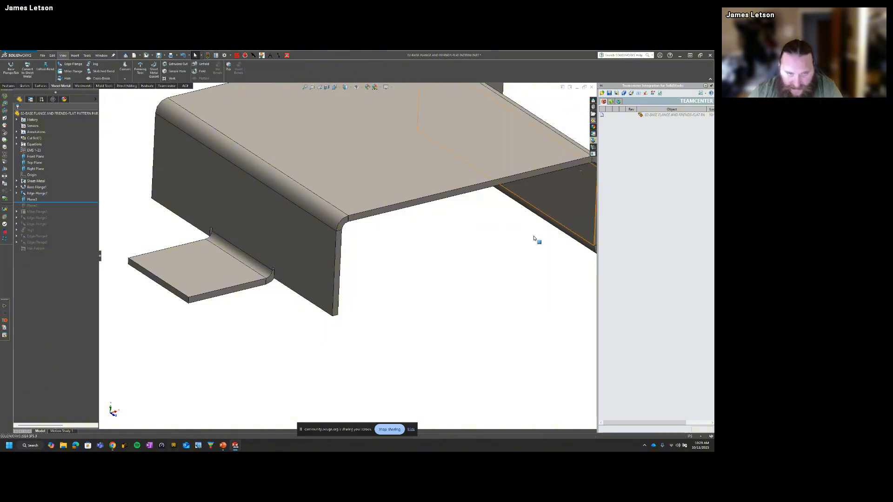
Step: Delete the leftover reference plane at the upper end of the side flange's vertical edge
click(37, 200)
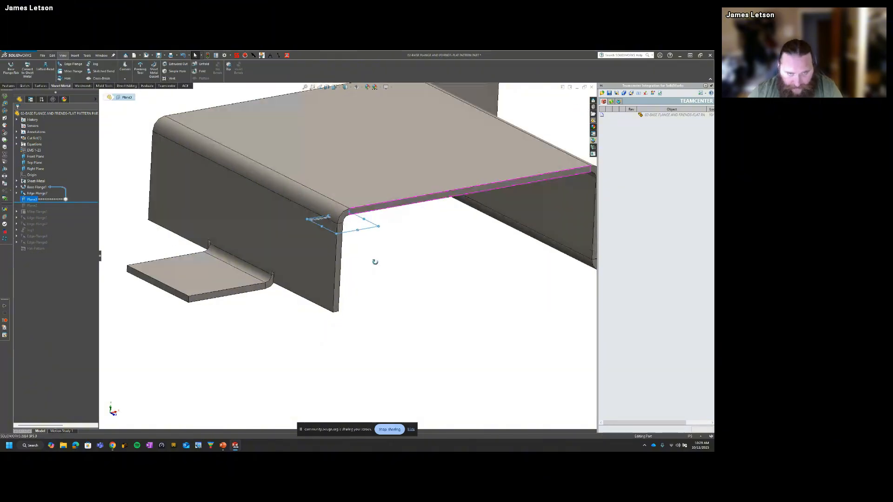
middle_drag(372, 259, 371, 286)
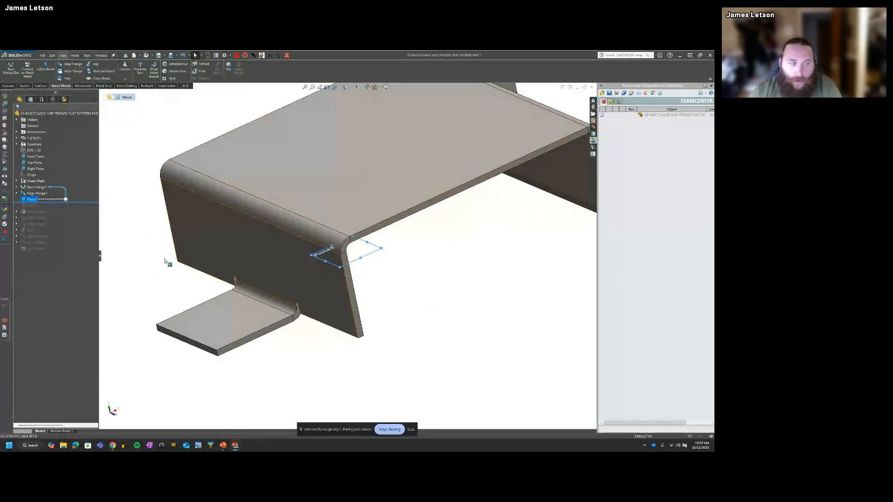
click(143, 211)
click(31, 200)
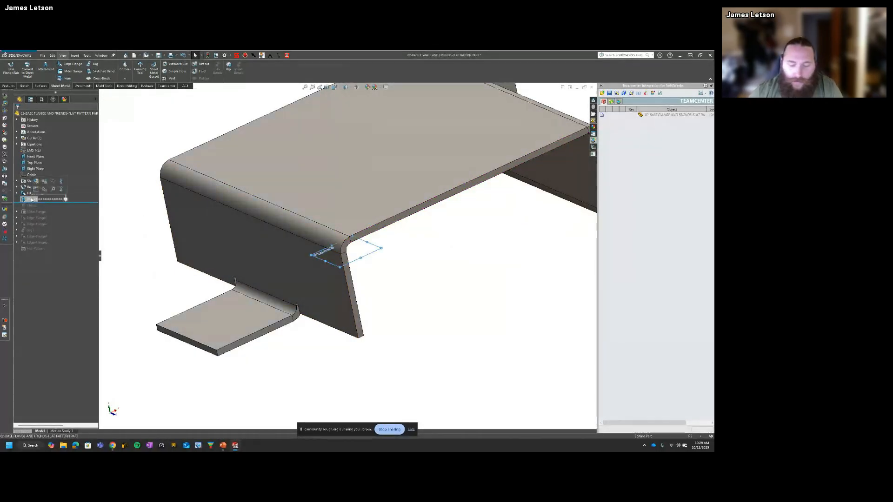
key(Delete)
key(Return)
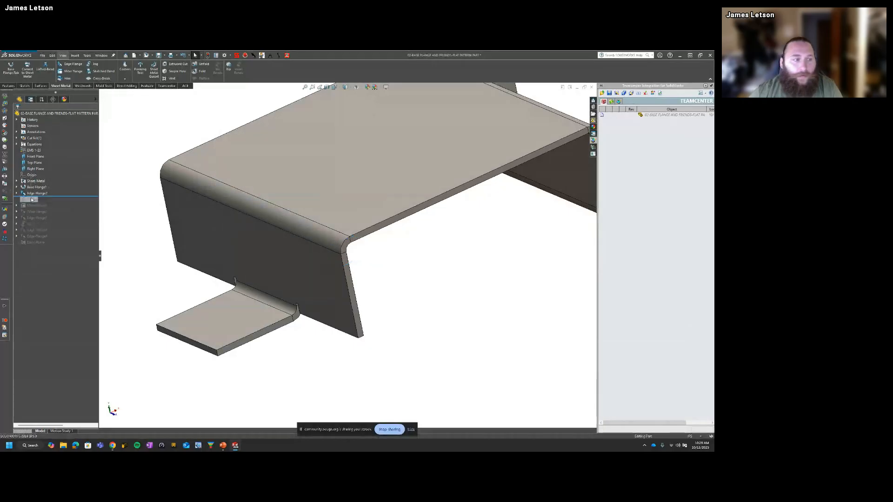
Step: Start a miter flange profile sketch at the lower end of the side flange's vertical front edge, viewed normal to the sketch plane
click(111, 72)
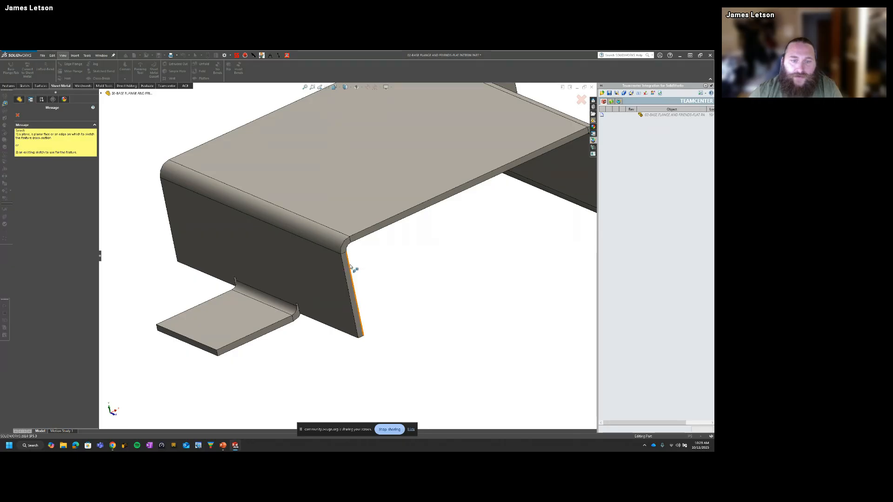
click(361, 332)
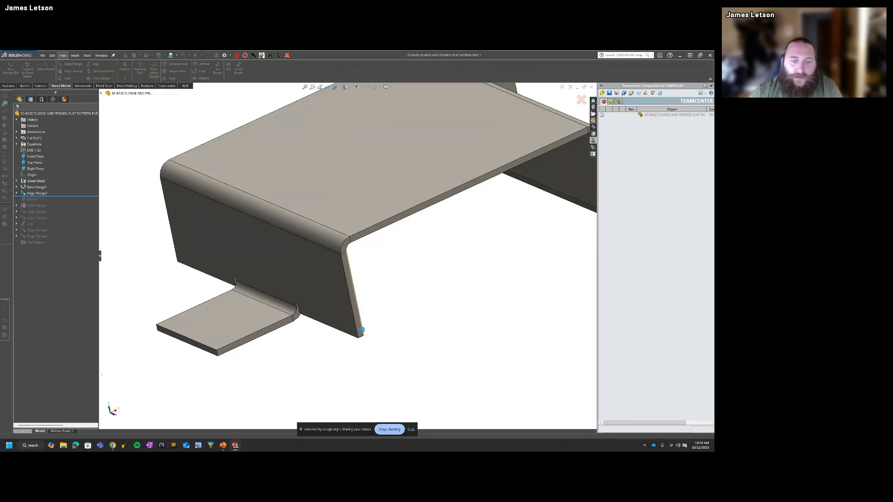
middle_drag(380, 348, 367, 278)
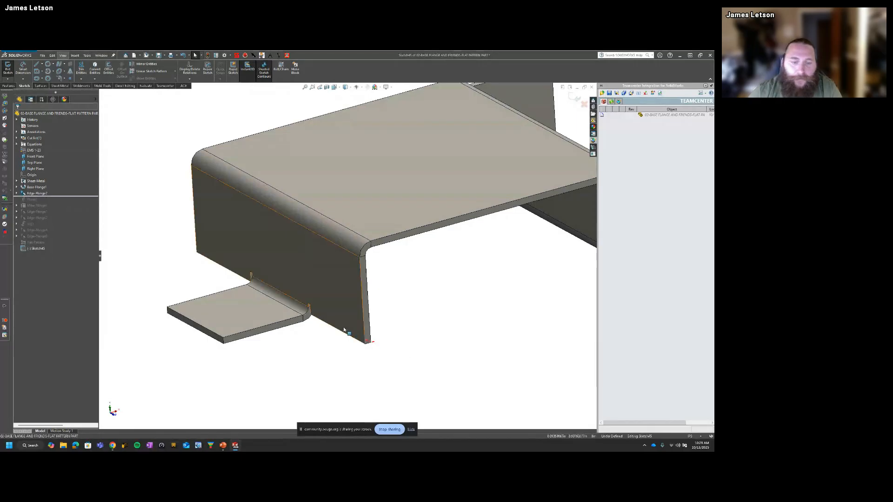
key(ctrl+8)
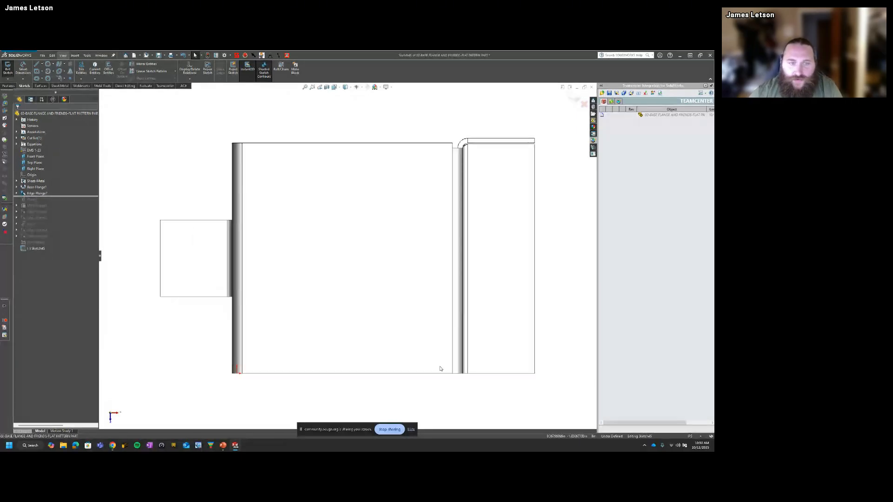
middle_drag(273, 190, 297, 209)
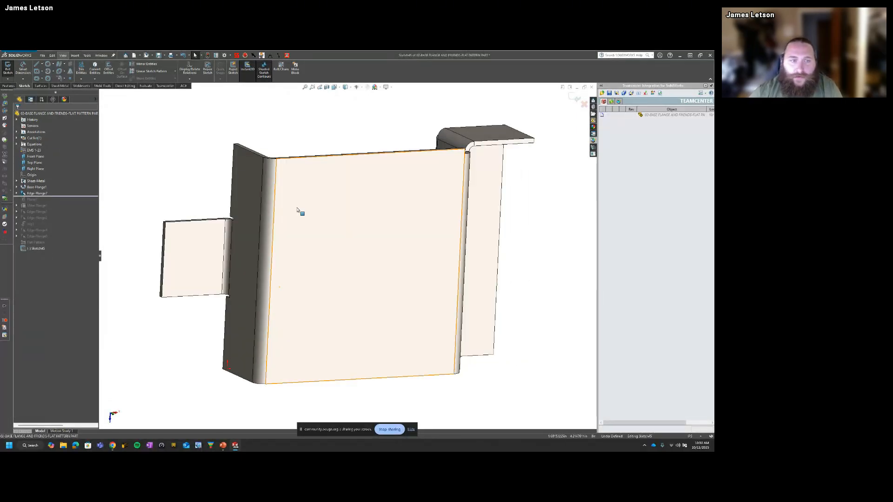
middle_drag(344, 229, 329, 345)
scroll(274, 365, down, 5)
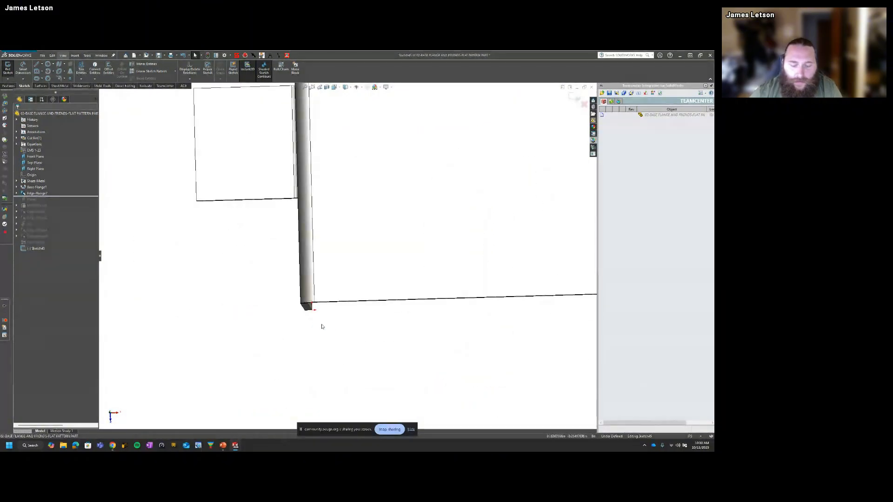
key(ctrl+8)
Step: Sketch a two-segment line profile from the edge's lower end: one diagonal segment, then one straight outward segment parallel to the side bend
key(s)
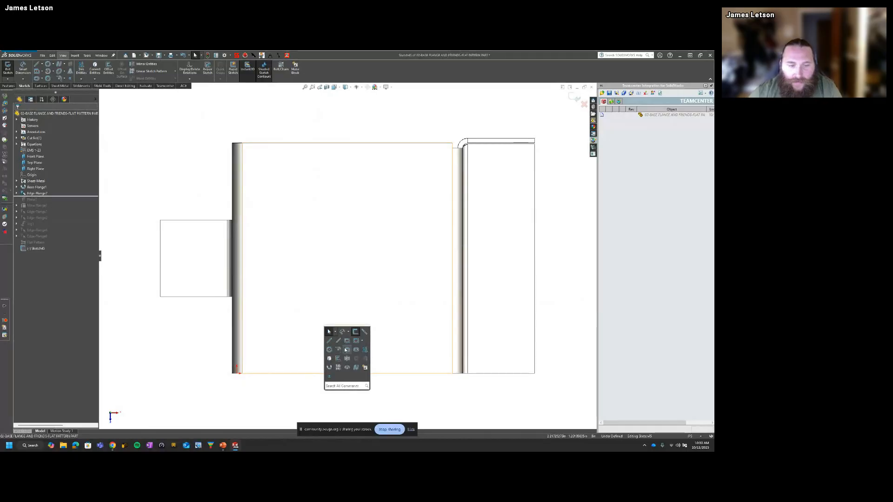
click(330, 341)
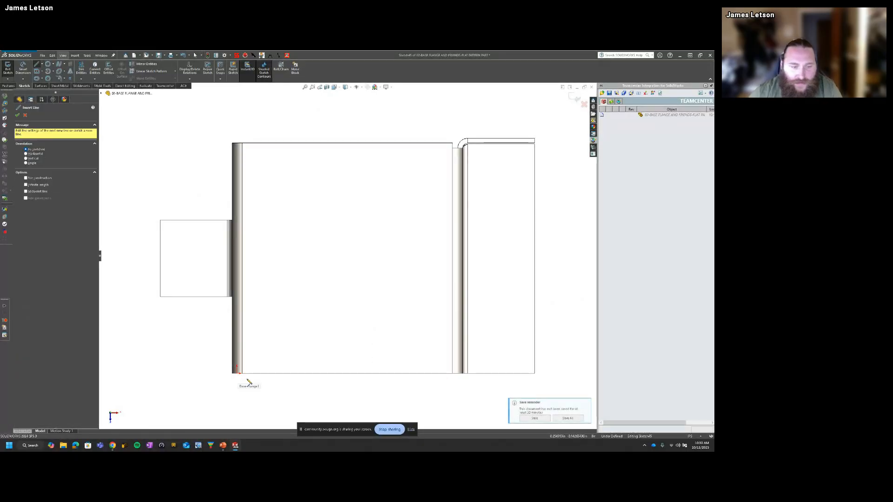
scroll(239, 387, down, 3)
click(237, 376)
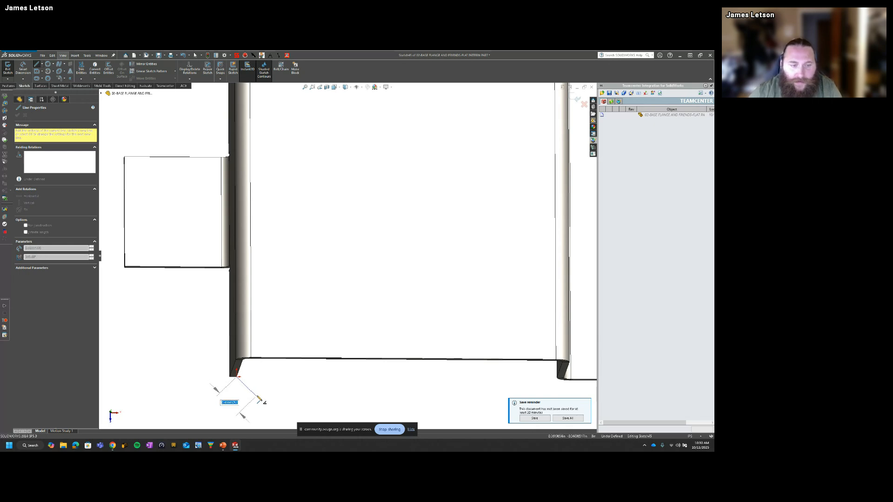
scroll(254, 401, up, 3)
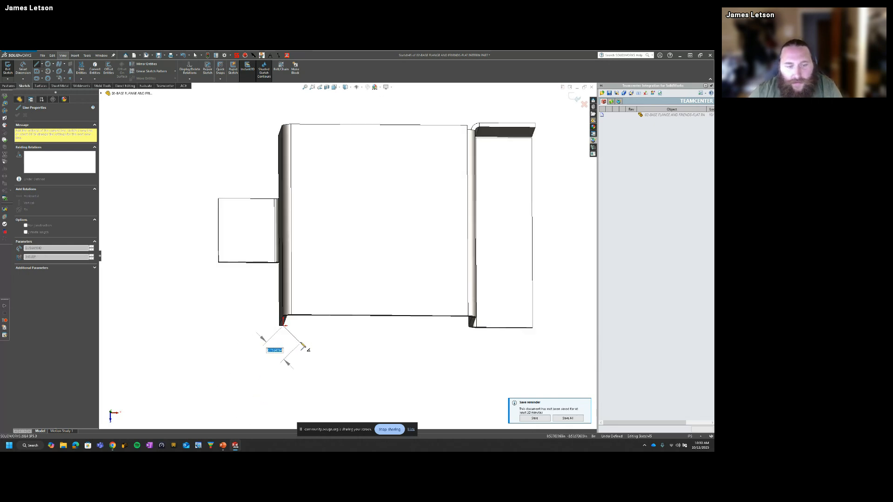
click(300, 341)
click(301, 371)
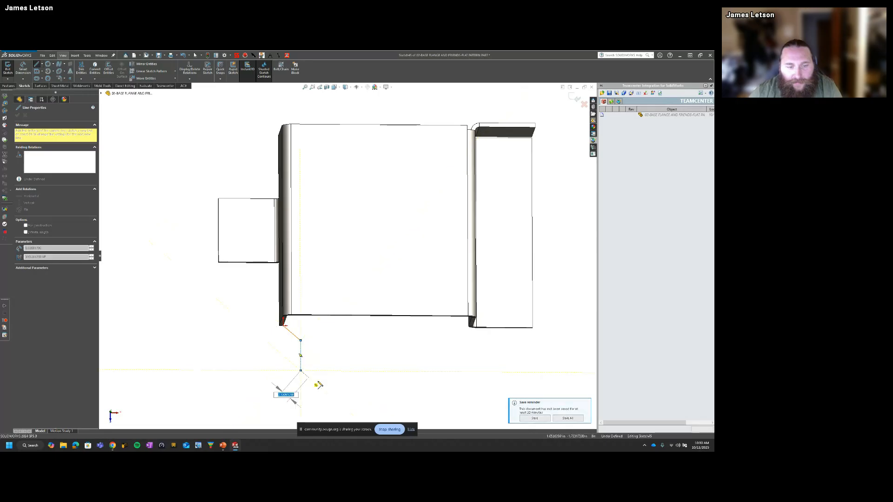
key(Escape)
mouse_move(361, 383)
middle_down()
mouse_move(308, 333)
mouse_move(368, 374)
mouse_move(410, 339)
mouse_move(371, 375)
middle_up()
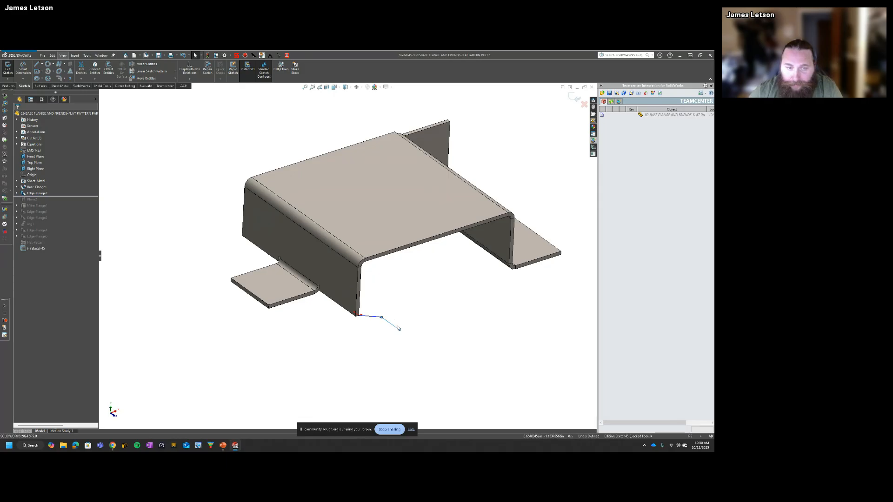
Step: Finish the profile sketch and set the miter flange position to Bend Outside
click(8, 68)
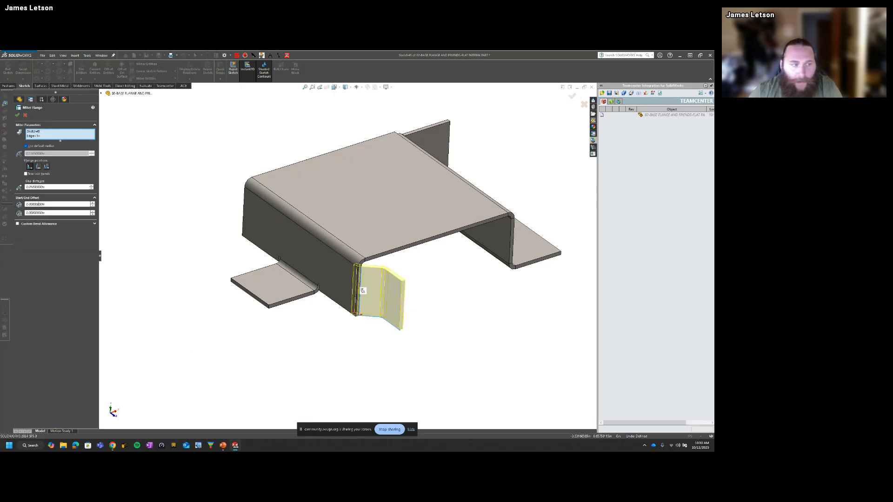
click(46, 167)
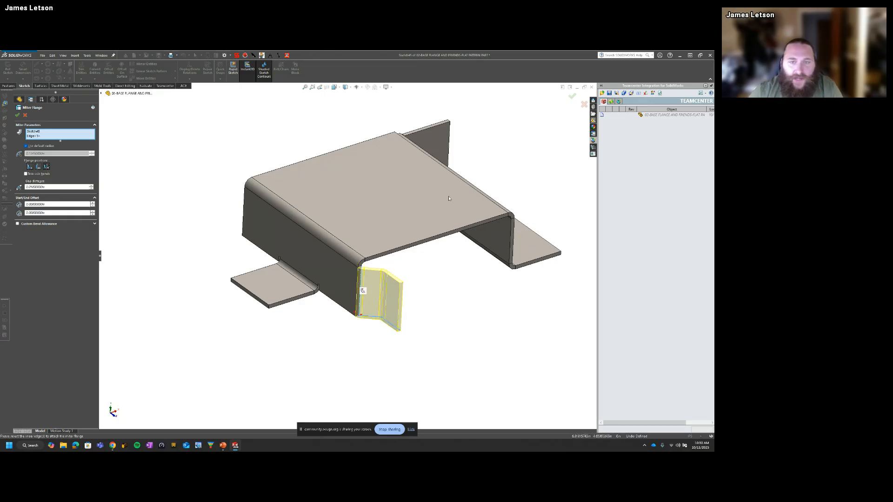
middle_drag(449, 198, 444, 151)
middle_drag(398, 287, 390, 281)
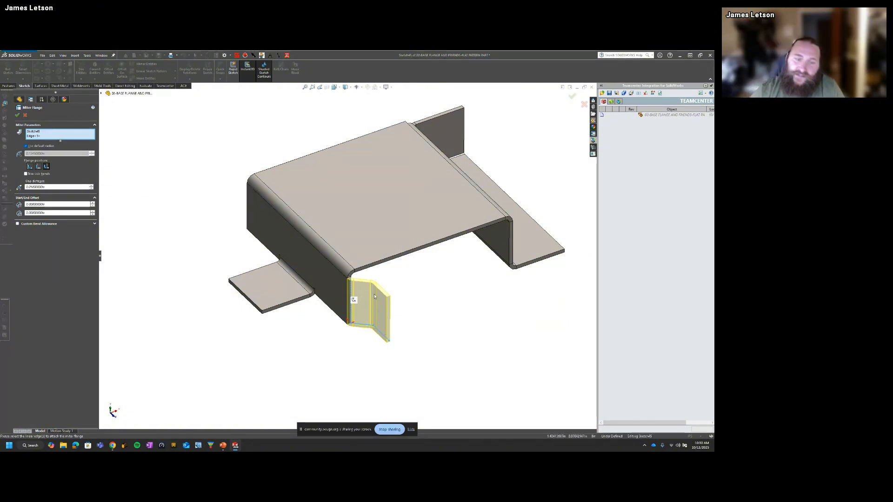
Step: Extend the miter flange along the base flange's front edge and the opposite side flange's vertical edge, and accept the feature
click(368, 272)
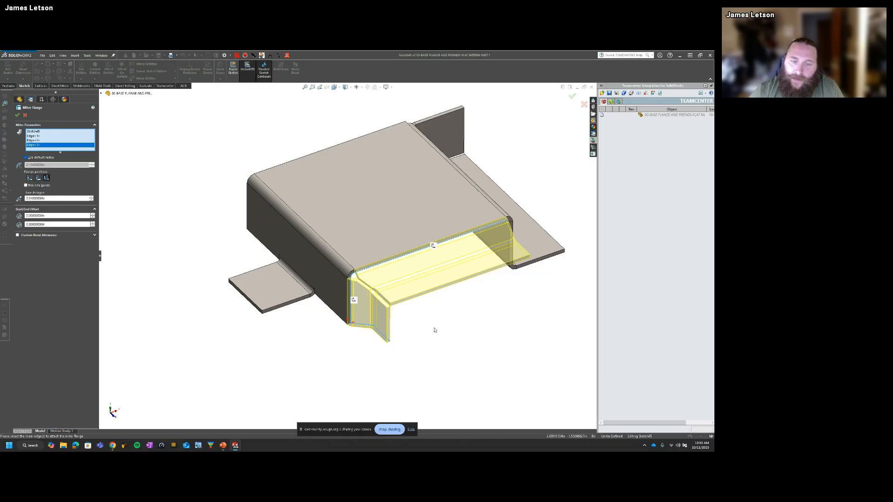
middle_drag(435, 330, 435, 268)
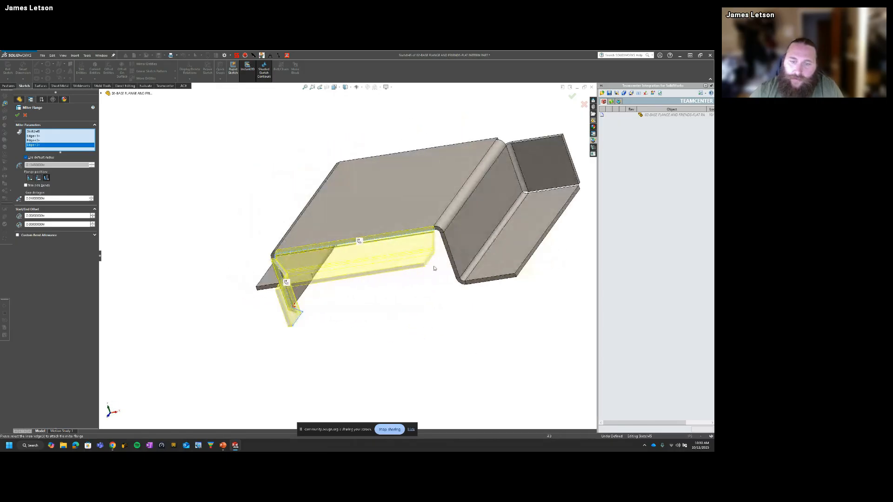
click(446, 253)
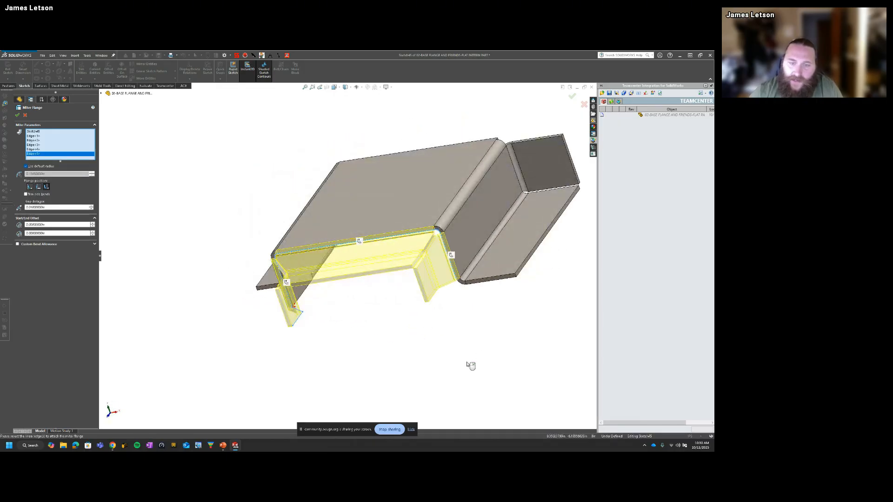
click(18, 116)
Step: Reopen the miter flange for editing and set its gap distance to 0.125 in
scroll(422, 255, down, 5)
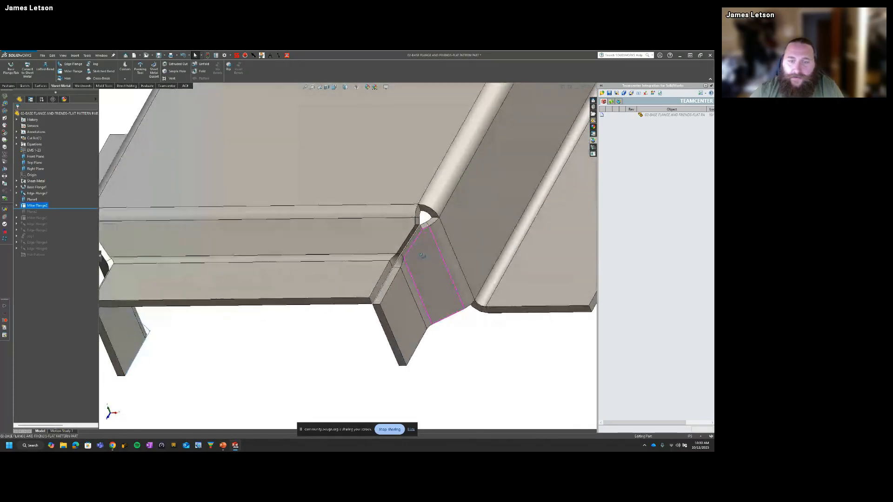
middle_drag(422, 255, 422, 252)
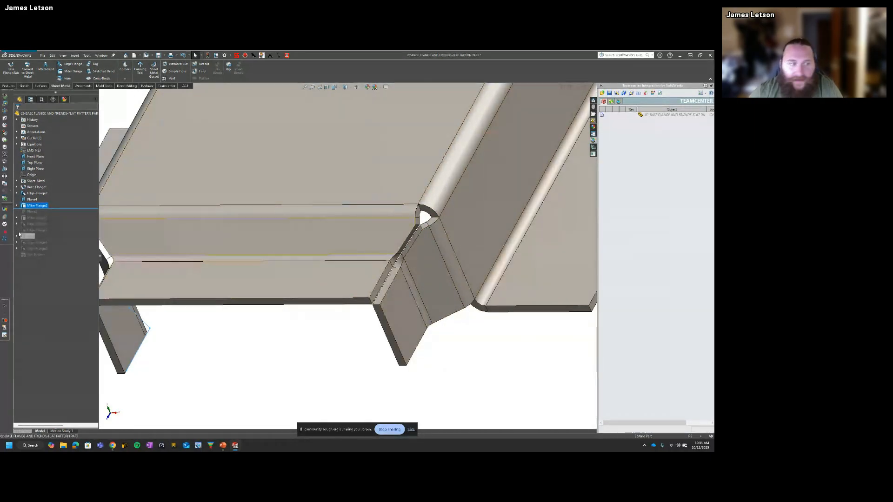
right_click(40, 205)
click(51, 188)
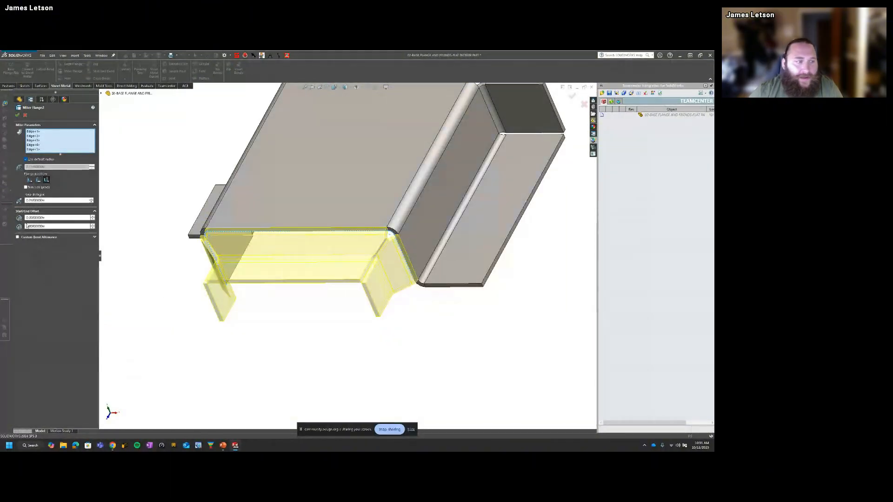
scroll(382, 281, down, 2)
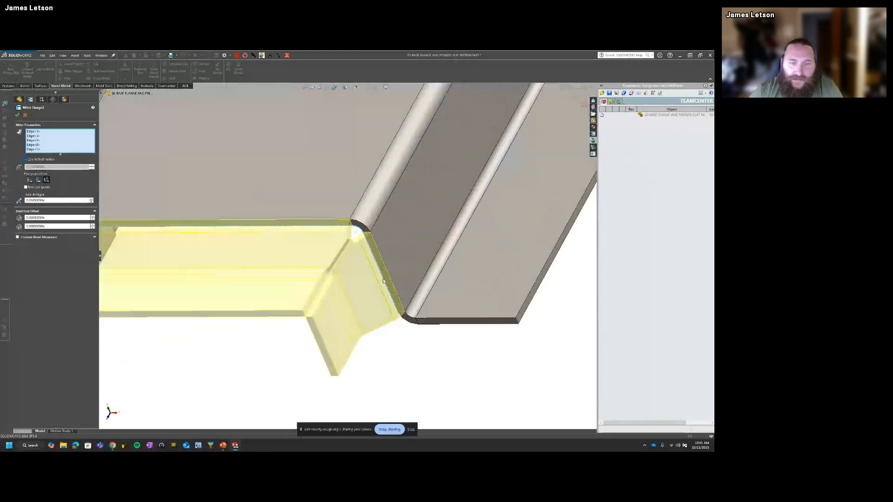
scroll(317, 307, down, 2)
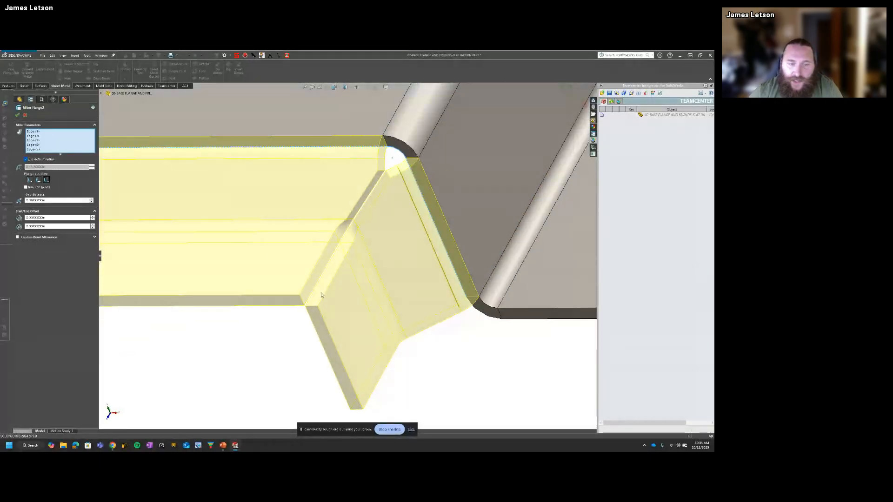
double_click(38, 200)
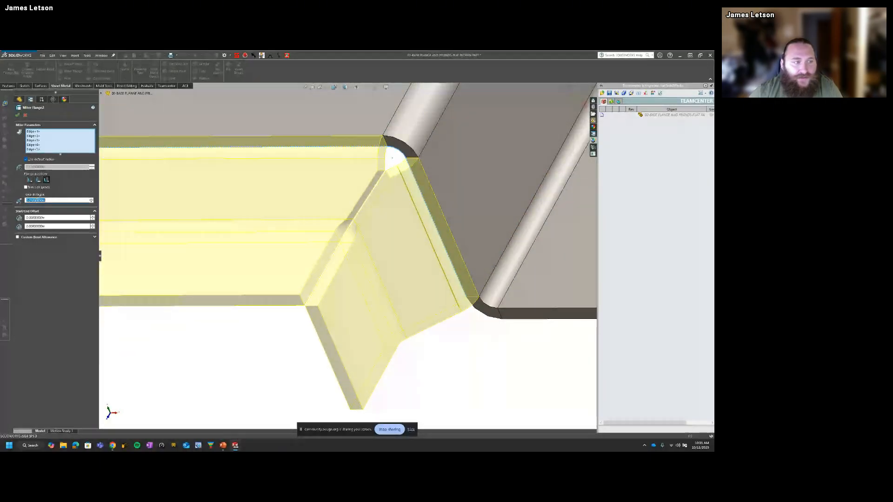
text(0.125)
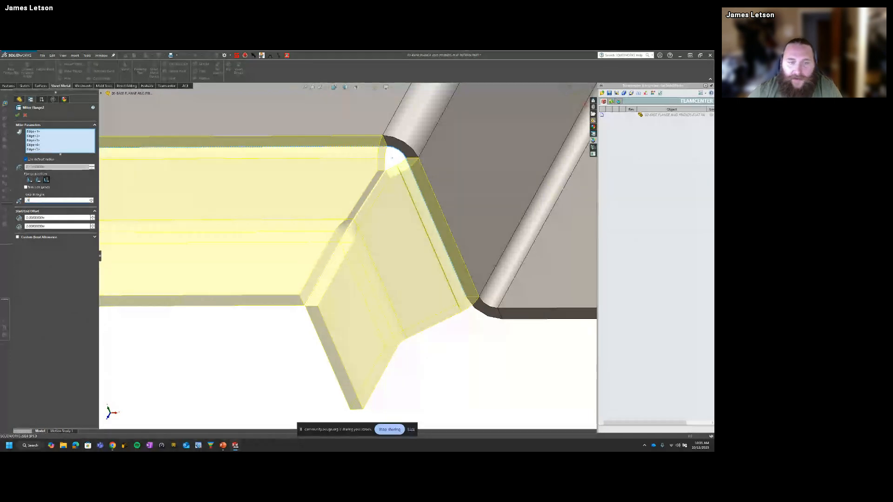
key(Return)
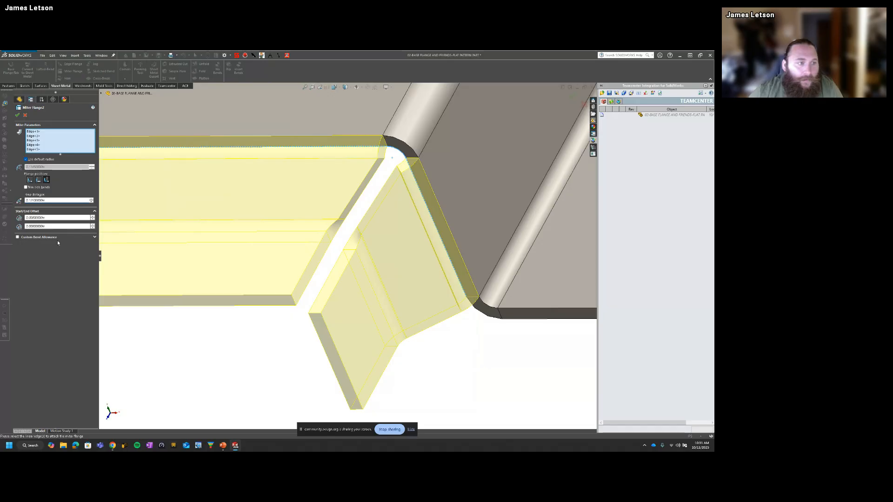
Step: Try a 0.1 in start offset on the miter flange and return the offset to zero
scroll(205, 261, up, 3)
middle_drag(205, 261, 160, 237)
click(93, 216)
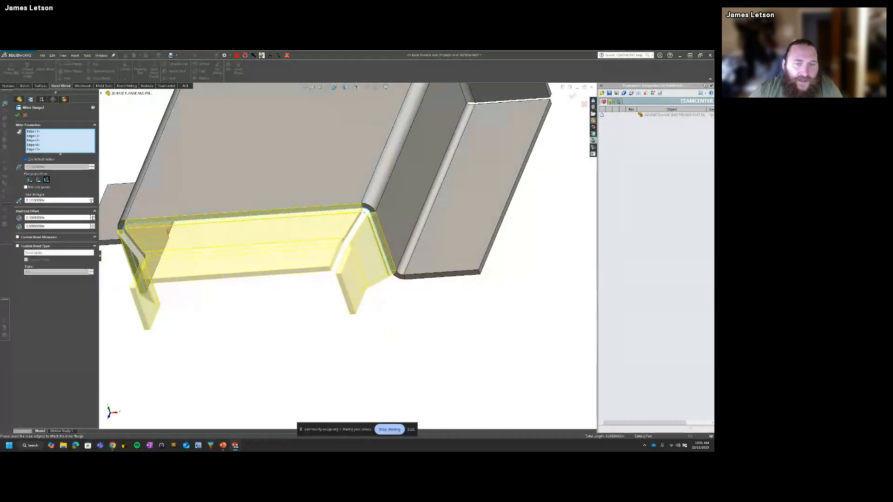
click(93, 217)
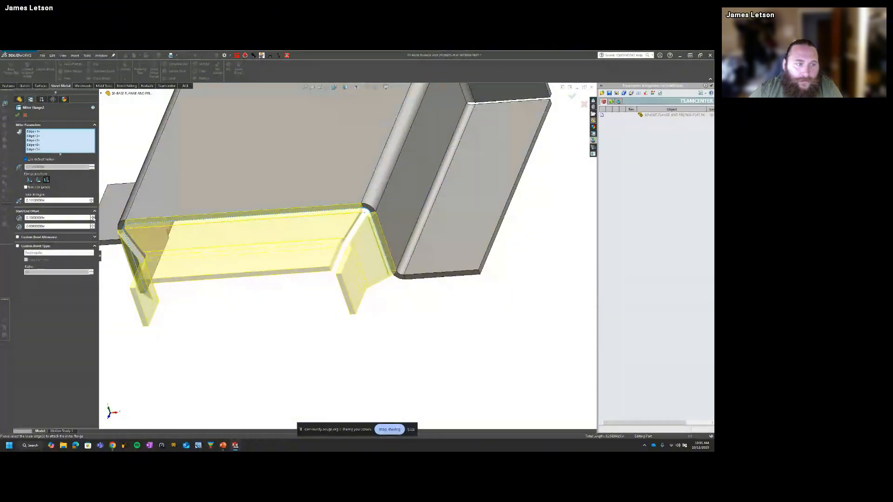
click(93, 219)
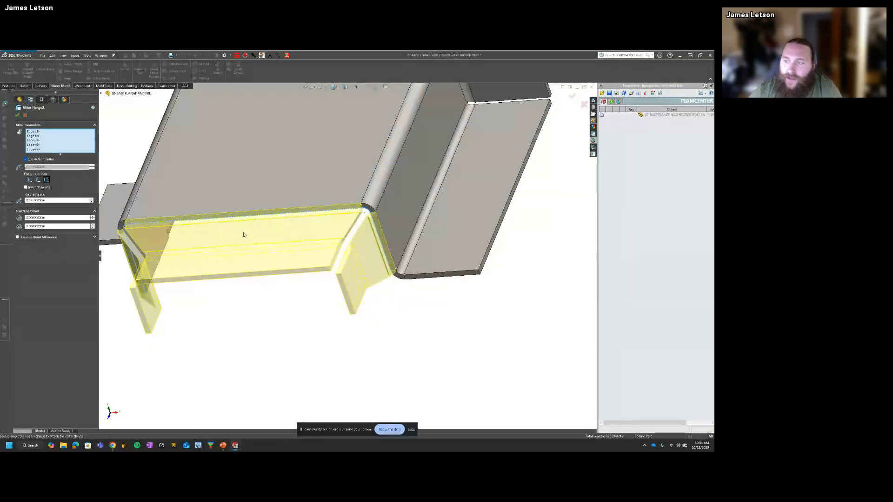
Step: Set the miter flange's start offset to 0.4 in
middle_drag(244, 235, 333, 201)
scroll(225, 223, up, 3)
scroll(333, 202, down, 5)
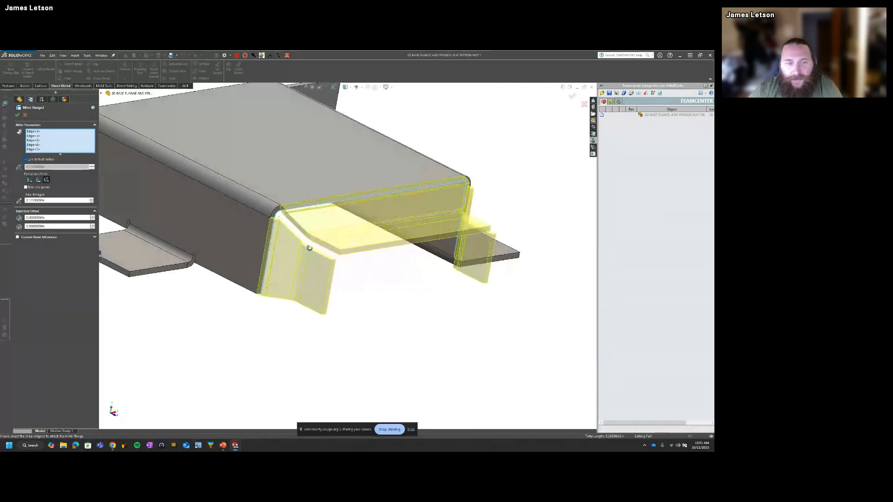
click(93, 217)
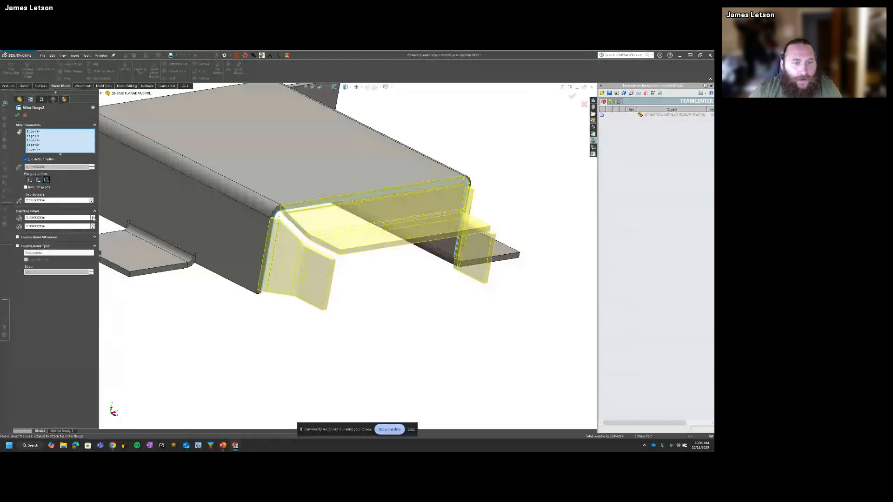
click(93, 216)
click(93, 217)
click(92, 216)
Step: Increase the miter flange's end offset to shorten its other end, and accept the feature
middle_drag(340, 331, 321, 344)
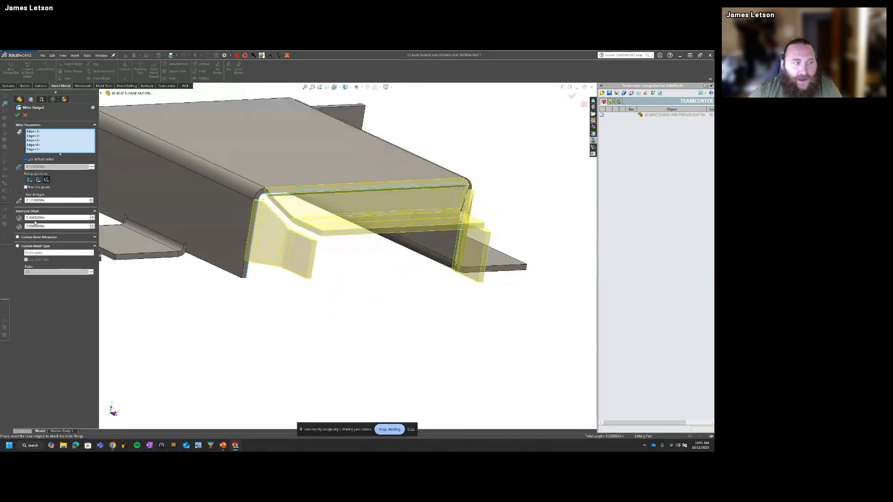
click(92, 225)
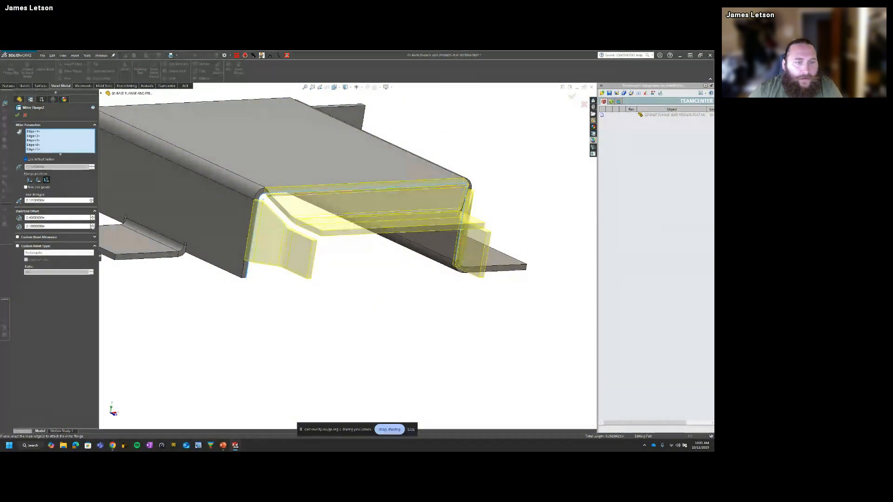
click(93, 225)
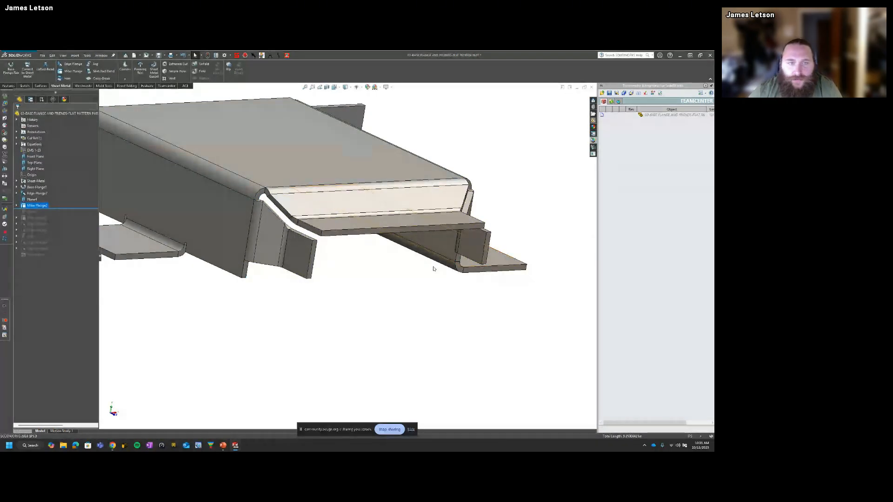
Step: Edit the edge flange feature that forms the side tab, increase its flange length so the flanges reach much farther outward, and accept it
scroll(358, 290, up, 4)
middle_drag(358, 290, 311, 321)
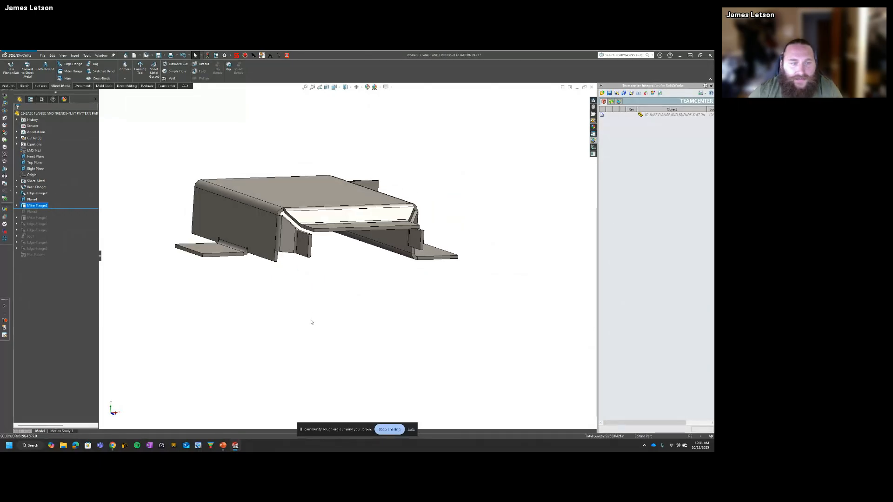
middle_drag(264, 289, 205, 298)
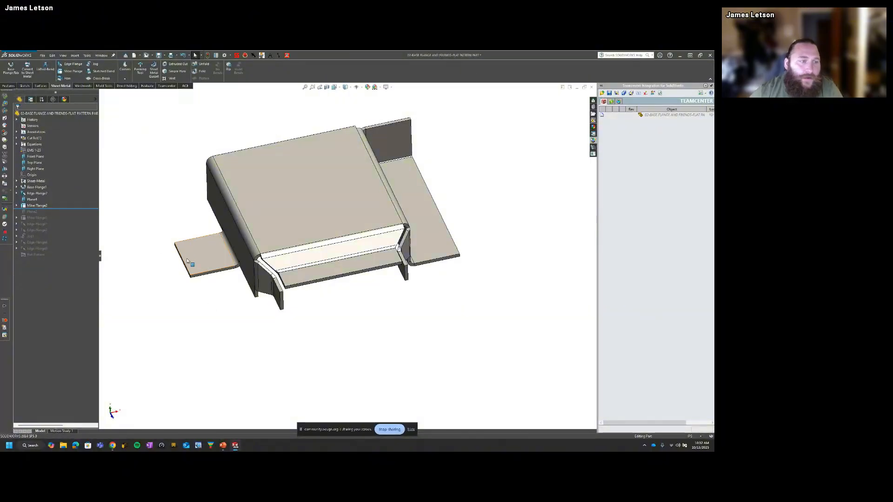
click(205, 258)
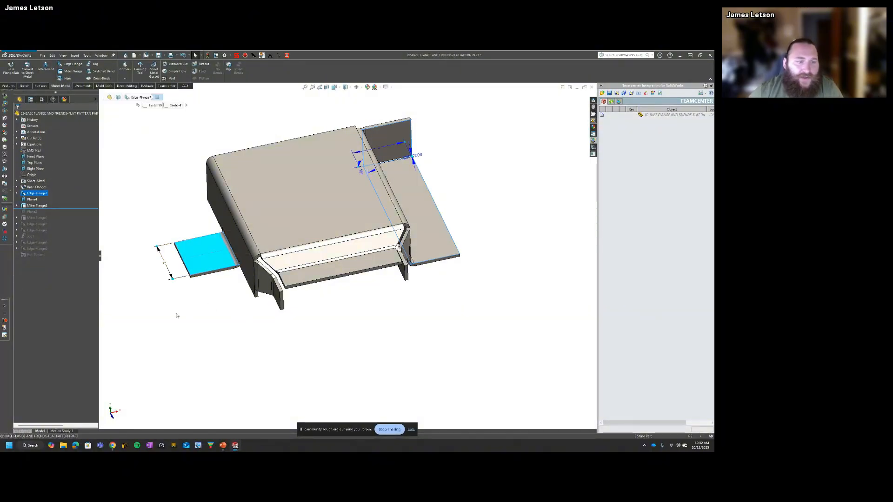
click(55, 193)
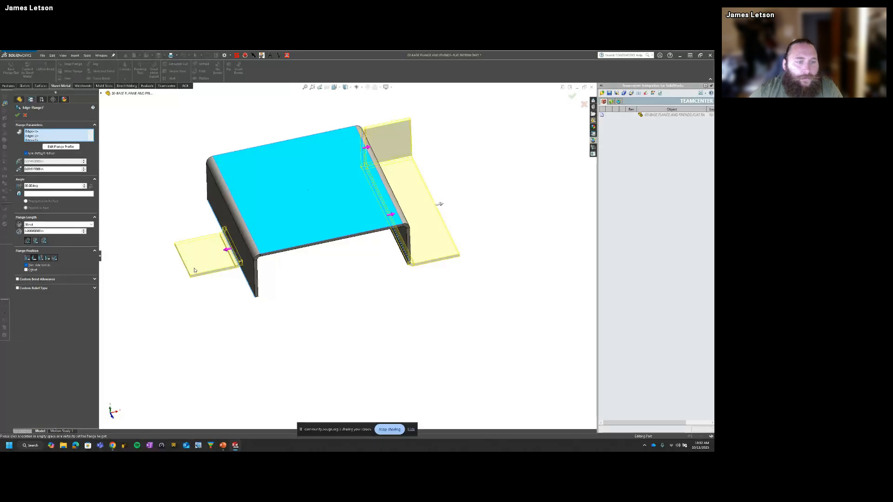
double_click(41, 232)
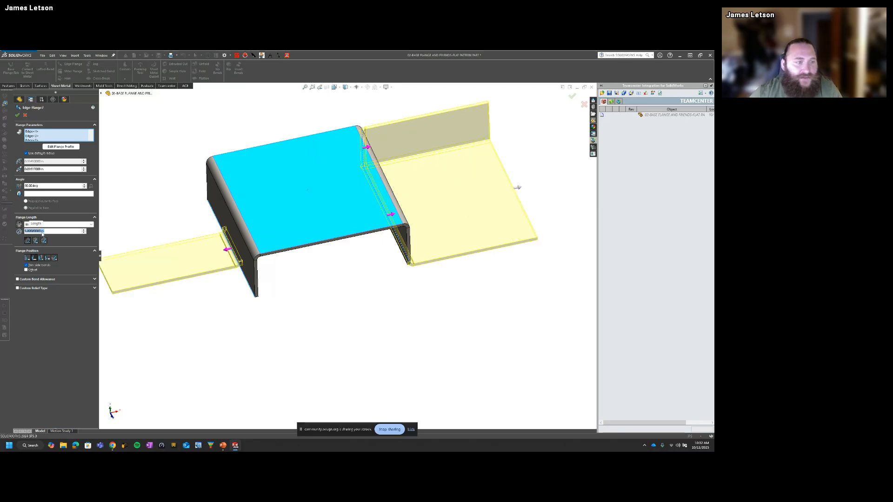
click(518, 188)
click(18, 115)
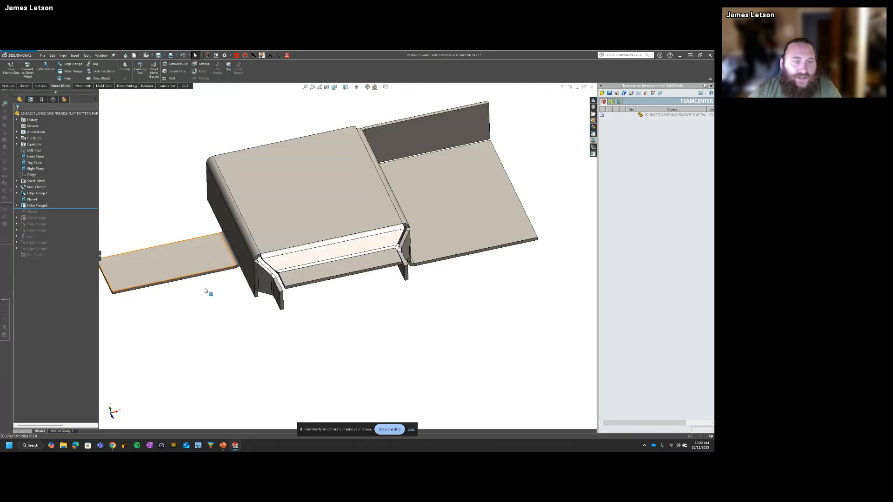
Step: Start a Jog feature with its bend line sketch on the top face of the narrow side tab
scroll(213, 312, up, 2)
scroll(231, 245, down, 2)
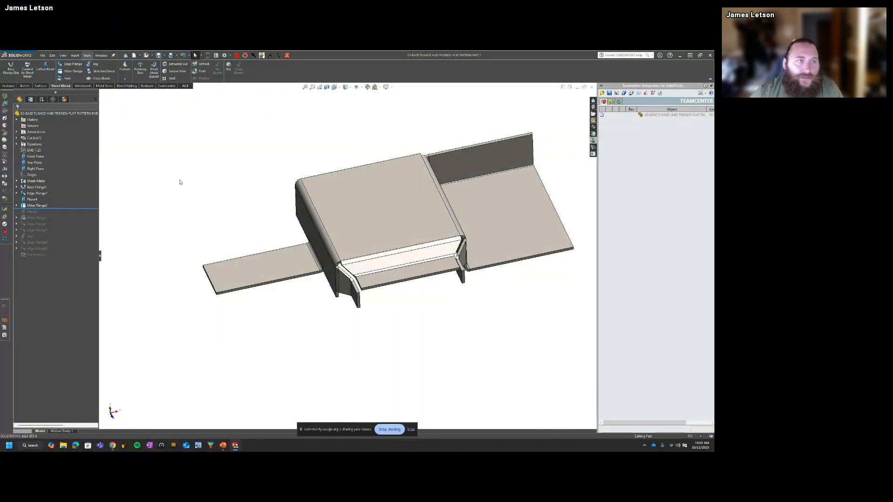
click(100, 71)
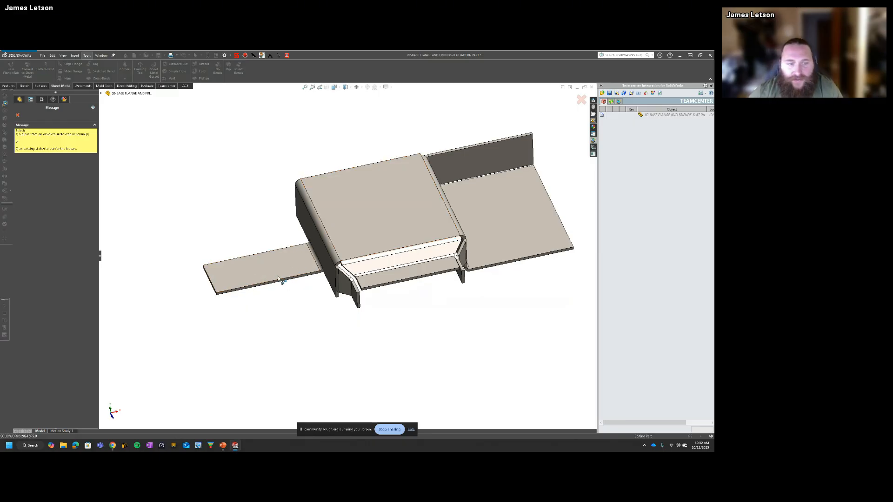
middle_drag(278, 277, 254, 281)
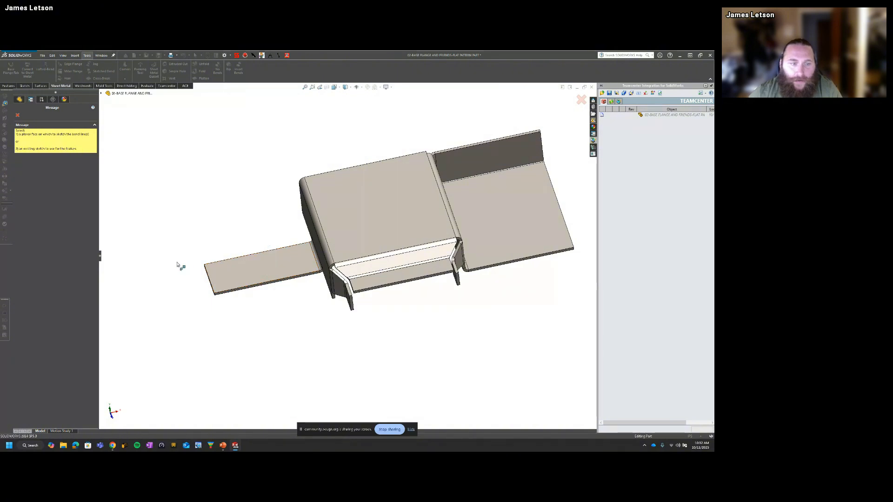
mouse_move(268, 292)
middle_down()
mouse_move(263, 266)
mouse_move(270, 294)
middle_up()
click(266, 278)
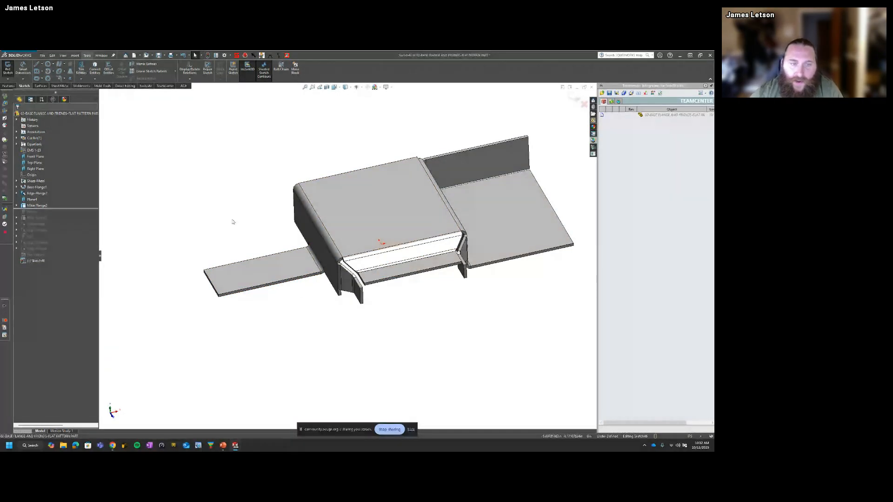
Step: View the sketch plane normal and draw one vertical bend line across the side tab, extending past both of its long edges
key(ctrl+8)
key(s)
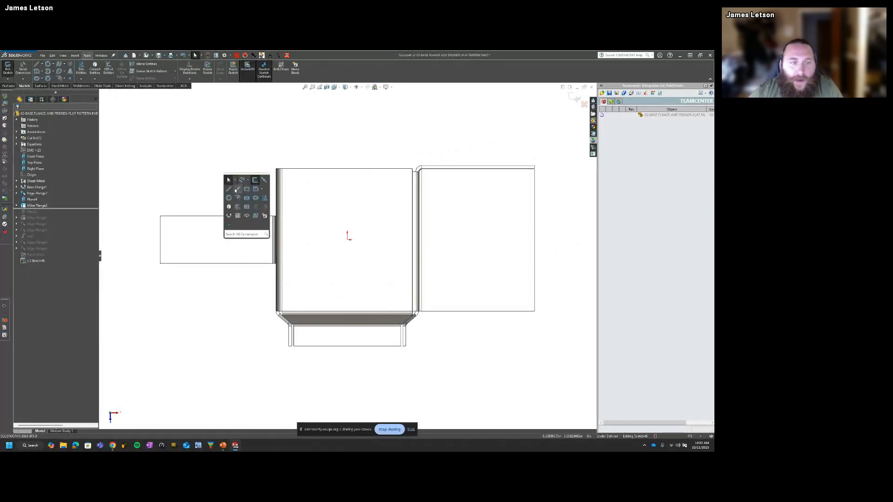
click(236, 190)
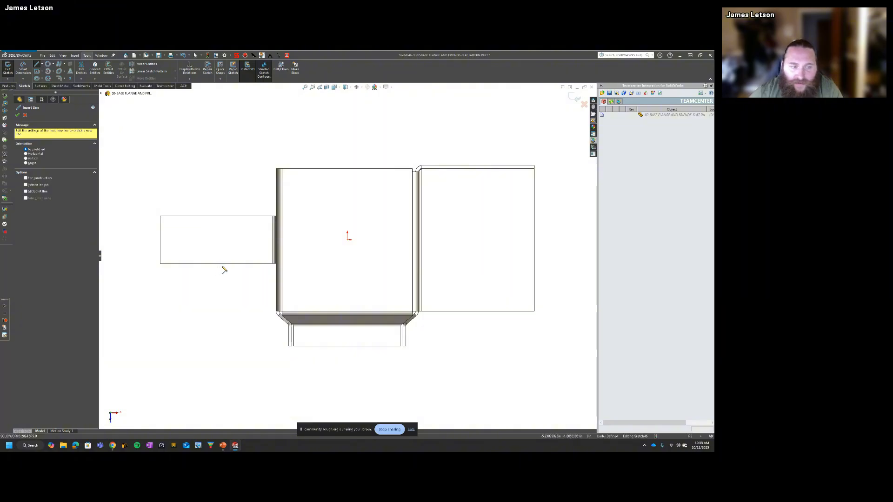
click(223, 185)
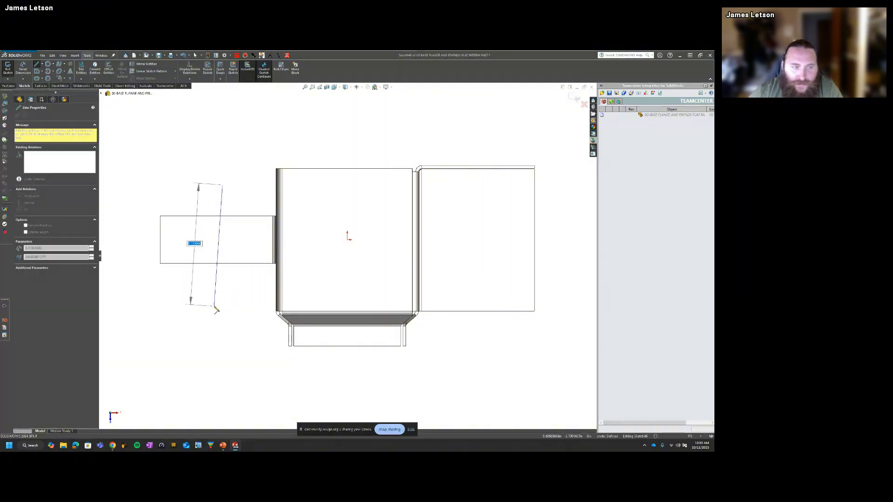
click(222, 292)
key(Escape)
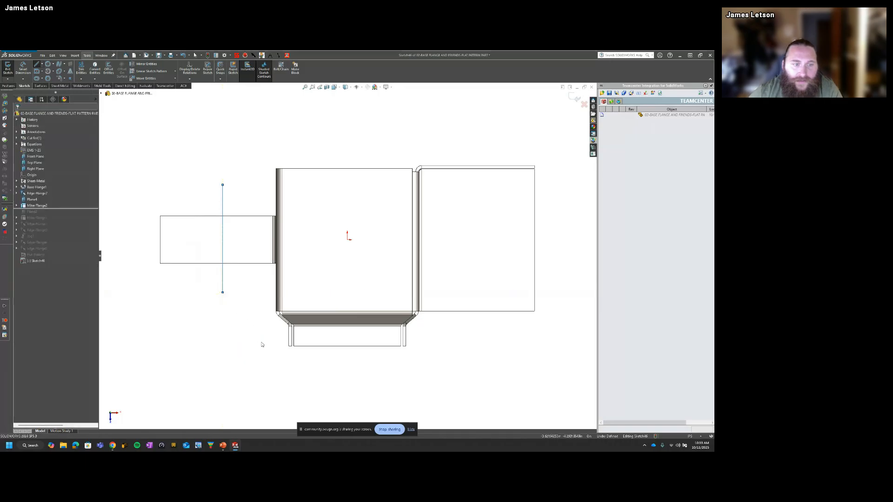
Step: Reposition the bend line near the middle of the side tab's length and finish the sketch to reach the jog settings
middle_drag(209, 299, 228, 260)
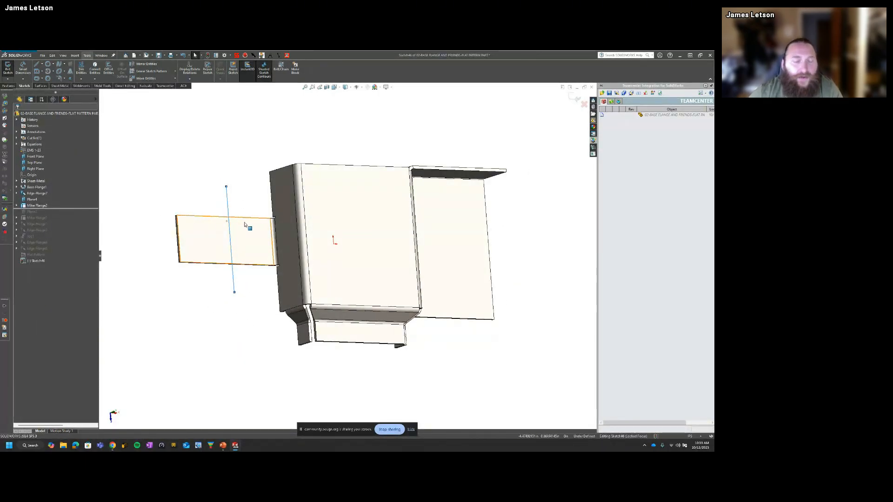
middle_drag(245, 225, 223, 231)
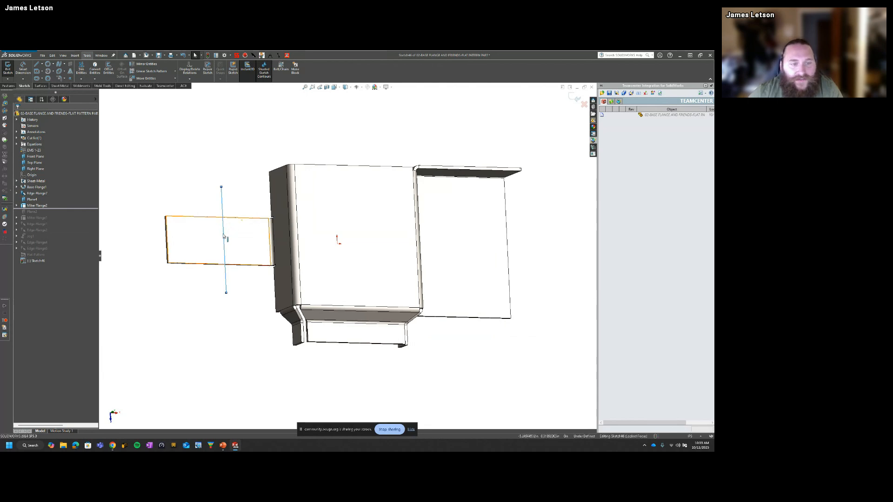
click(224, 236)
middle_drag(223, 247, 202, 242)
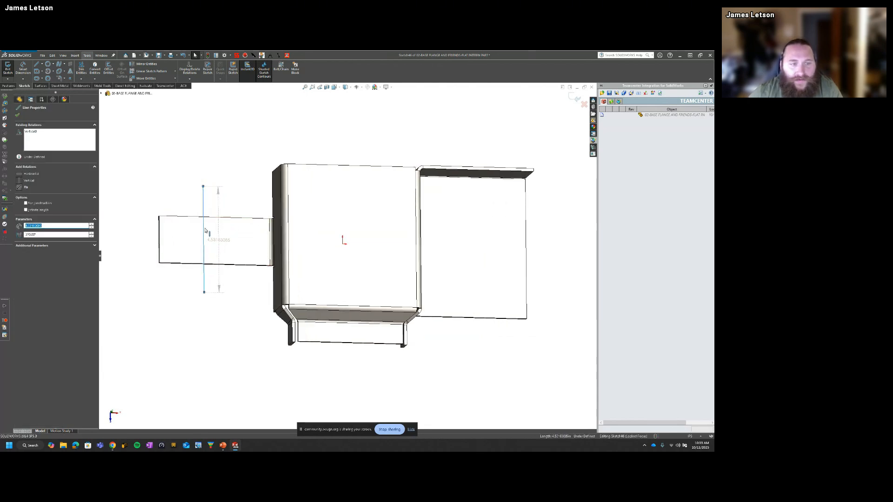
mouse_move(205, 231)
mouse_down()
mouse_move(225, 233)
mouse_move(195, 231)
mouse_move(253, 233)
mouse_move(217, 230)
mouse_up()
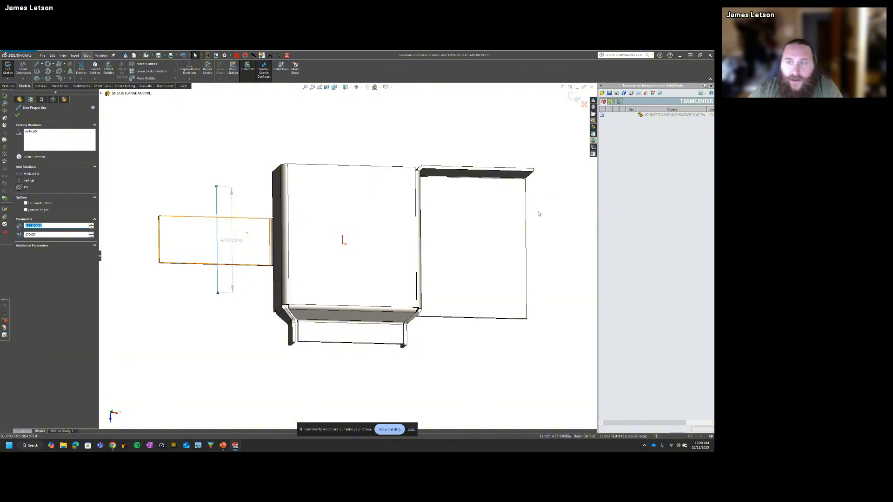
click(575, 99)
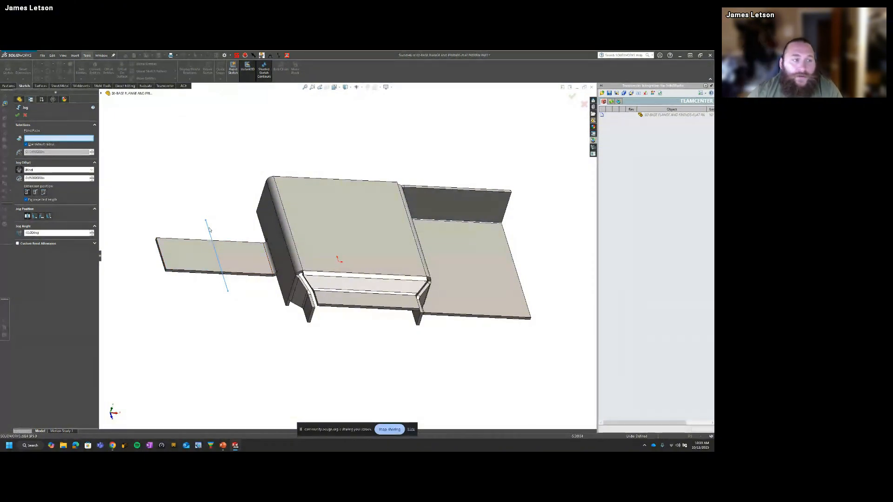
click(245, 264)
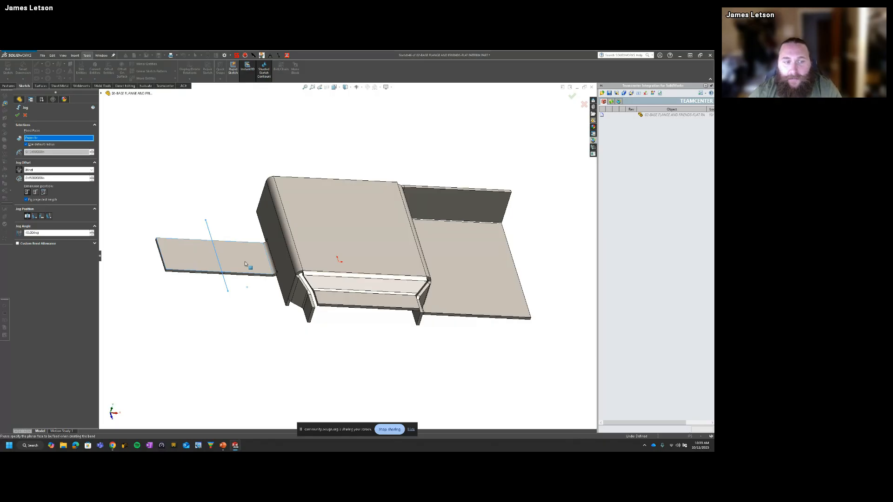
scroll(213, 260, down, 2)
middle_drag(213, 294, 219, 257)
middle_drag(292, 304, 273, 322)
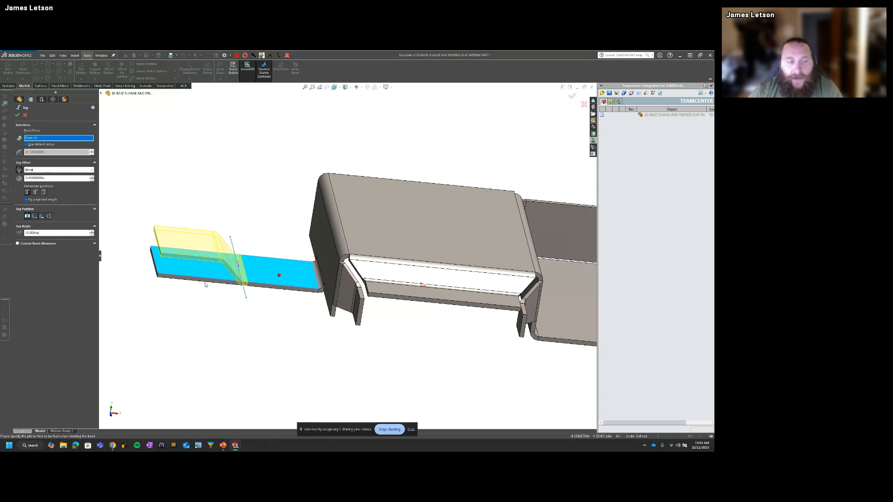
middle_drag(210, 280, 272, 315)
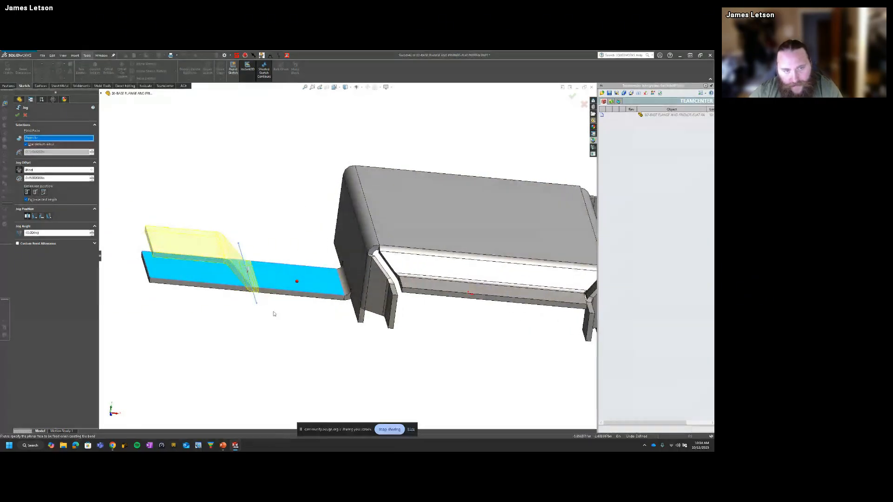
click(26, 116)
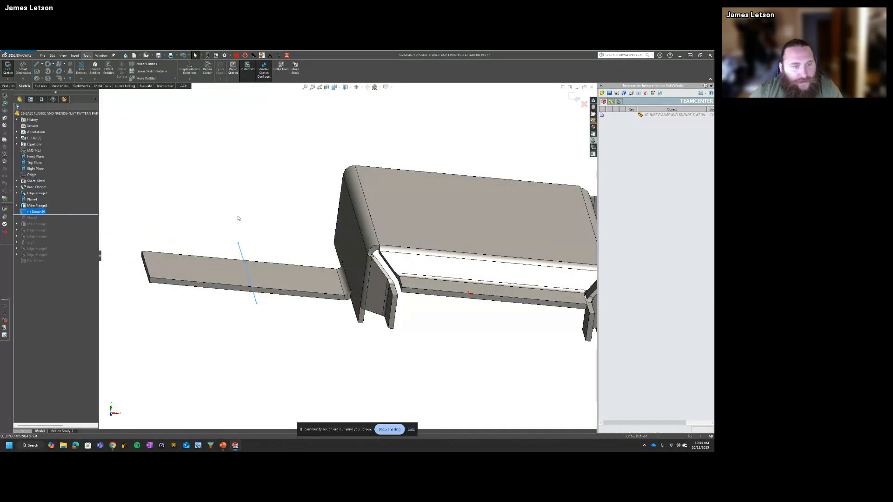
Step: Measure the distance between the side tab's outer end face and the base flange's side wall, then close the measurement
middle_drag(308, 279, 381, 335)
scroll(229, 335, up, 3)
middle_drag(230, 334, 206, 329)
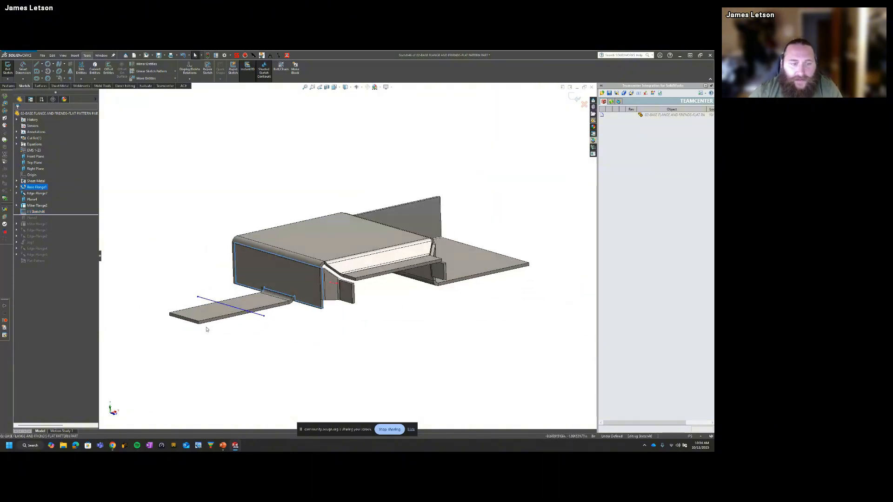
scroll(206, 328, down, 3)
ctrl+click(211, 305)
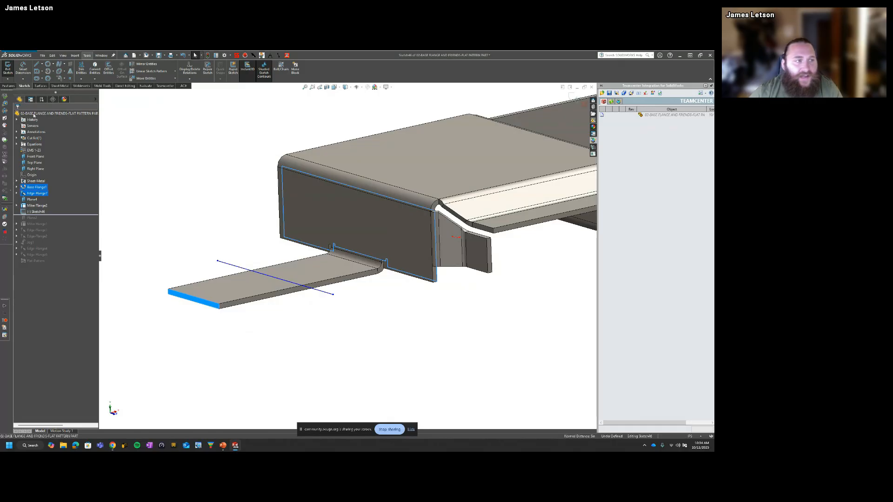
click(5, 103)
middle_drag(331, 342, 335, 352)
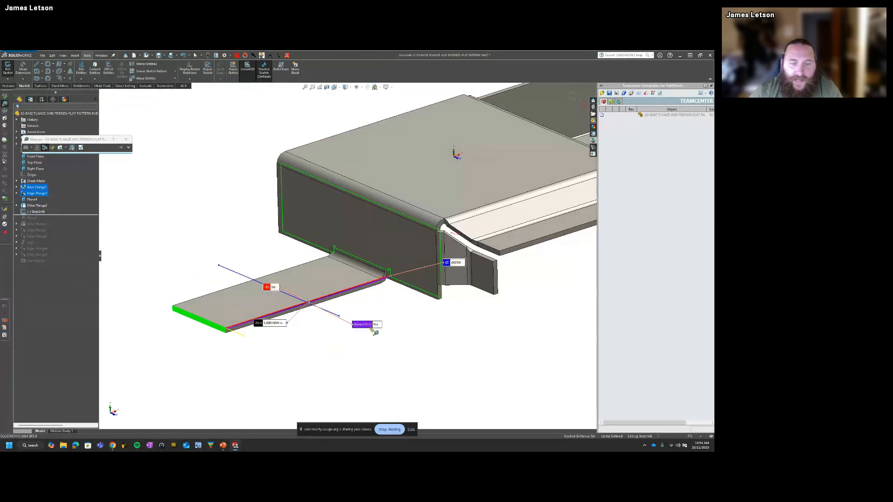
drag(372, 328, 387, 357)
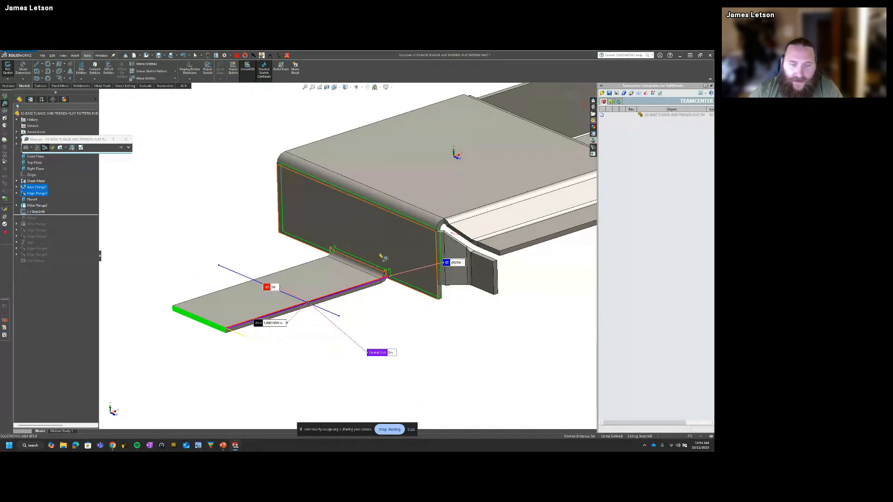
key(Escape)
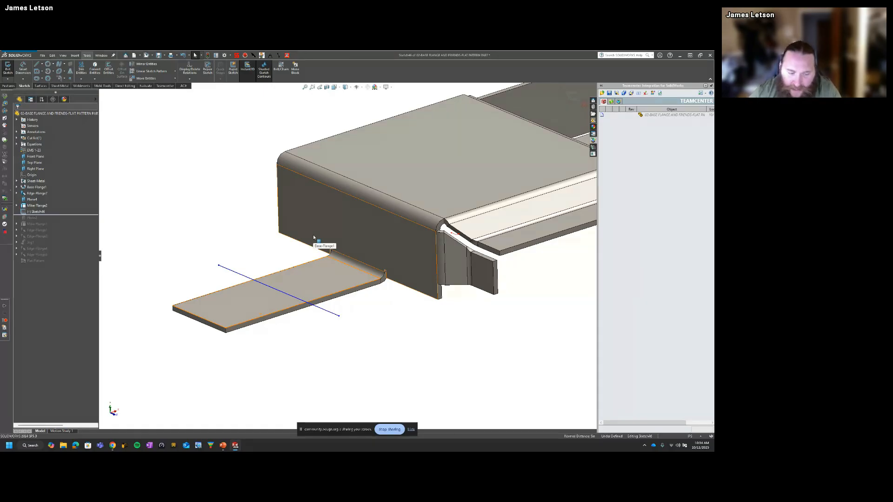
Step: Select the unbent tab's end face together with the base flange's side wall to check the distance between them
click(351, 266)
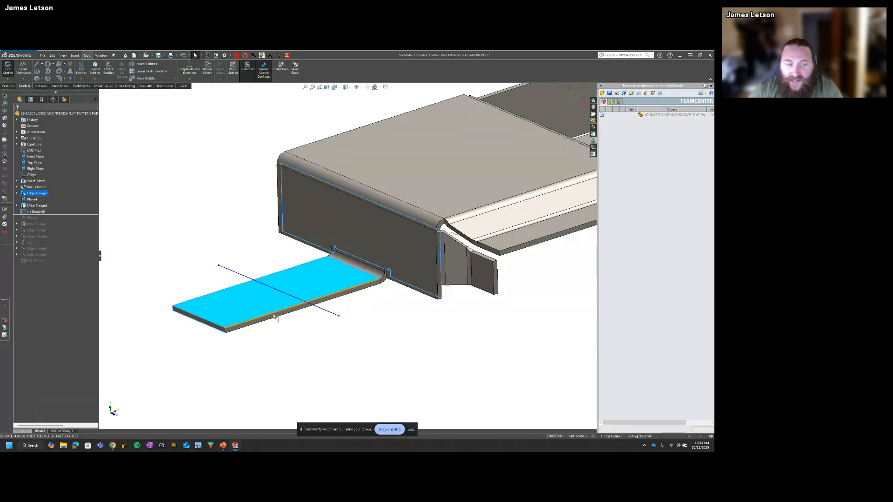
click(223, 331)
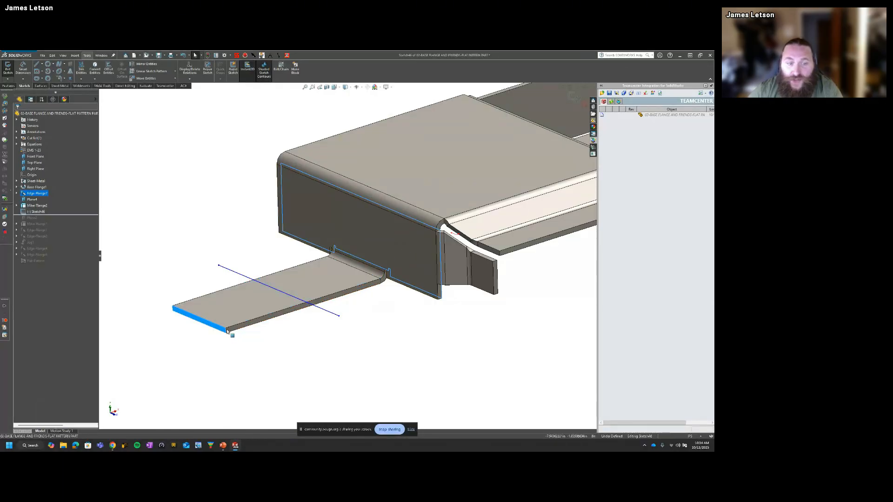
middle_drag(348, 333, 415, 327)
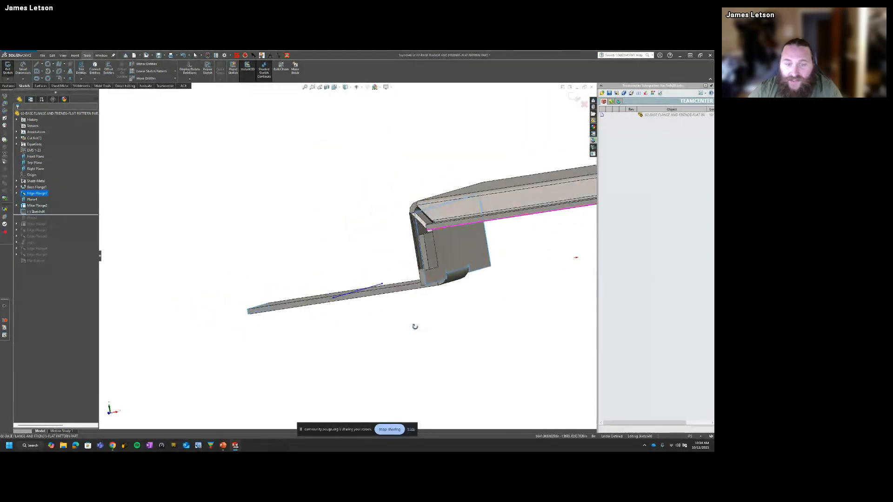
ctrl+click(462, 257)
middle_drag(440, 295, 407, 287)
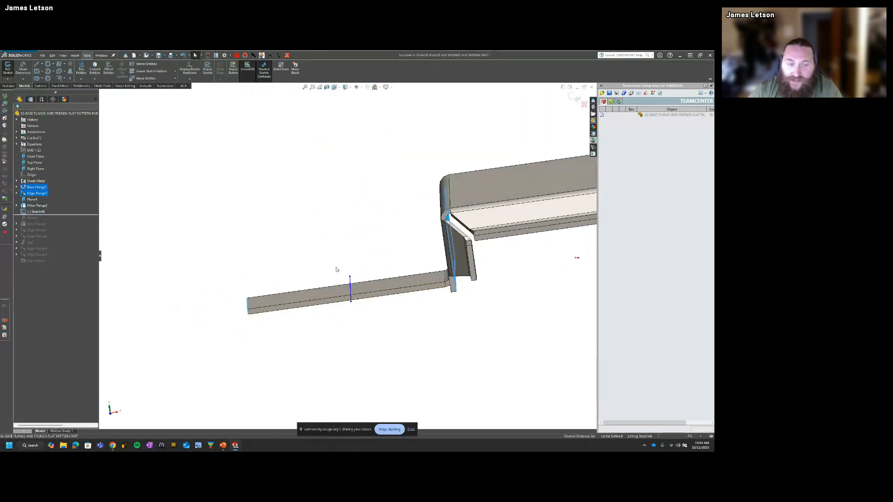
middle_drag(265, 259, 390, 345)
click(391, 344)
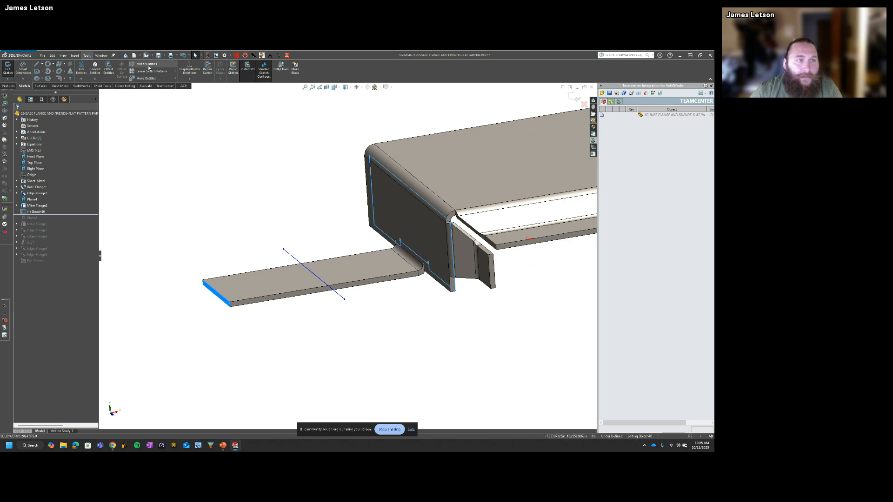
Step: Create a Jog from the existing bend line sketch, fixing the tab face portion nearest the base flange and keeping the default settings
click(60, 86)
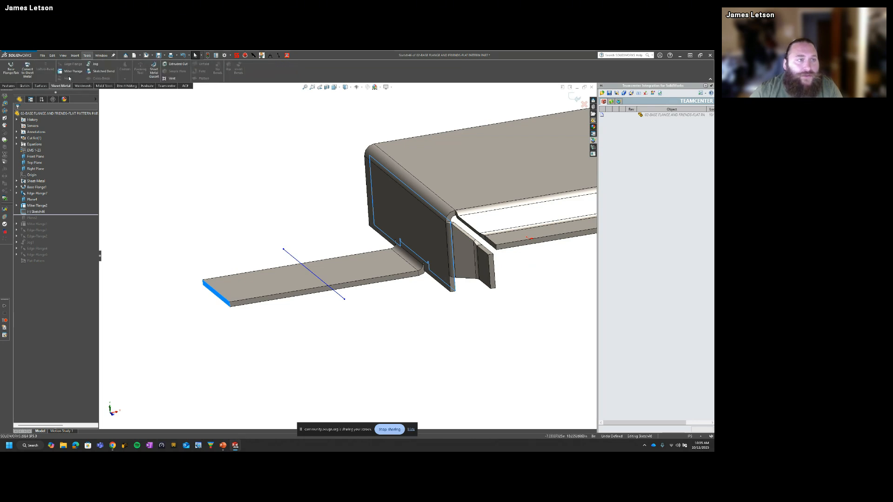
click(91, 64)
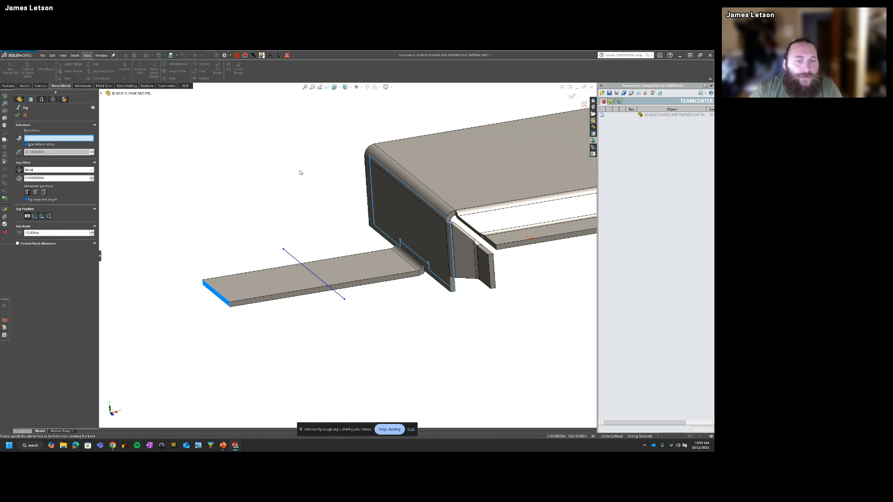
click(343, 267)
middle_drag(287, 262, 287, 271)
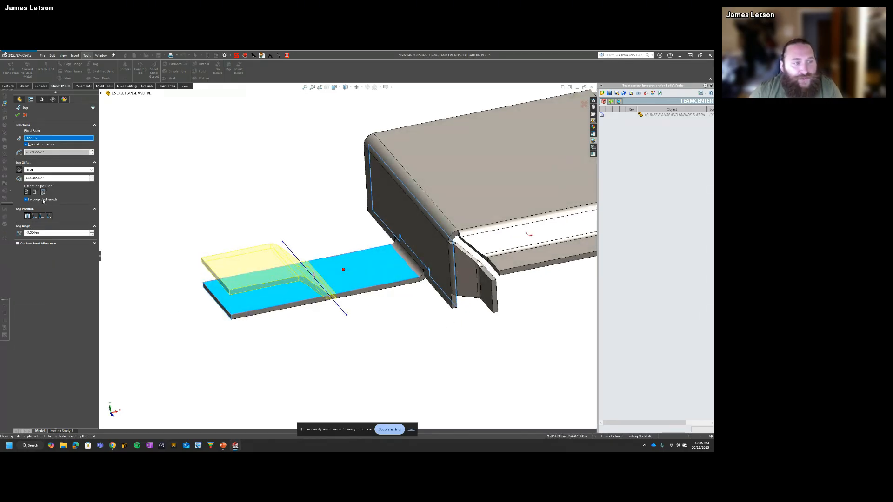
click(17, 116)
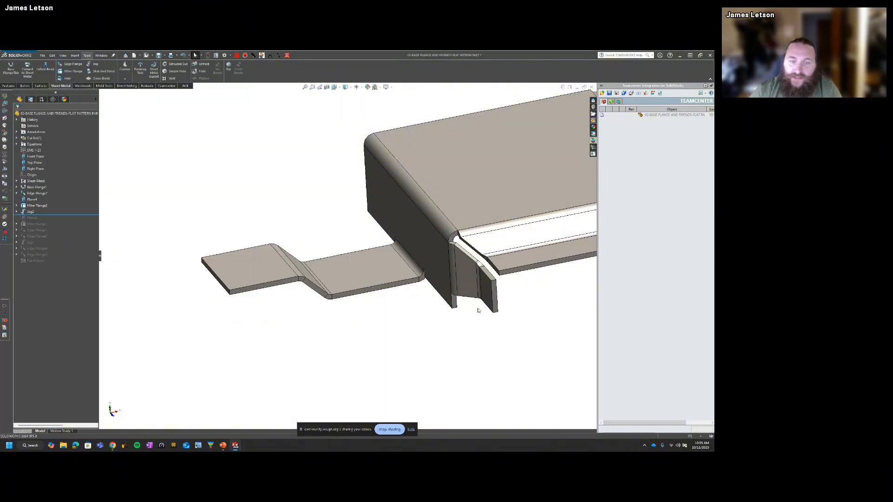
Step: Measure the distance from the jogged tab's end face to the base flange's side wall
mouse_move(478, 310)
middle_down()
mouse_move(388, 301)
mouse_move(405, 291)
mouse_move(433, 299)
mouse_move(268, 268)
middle_up()
click(404, 291)
click(267, 268)
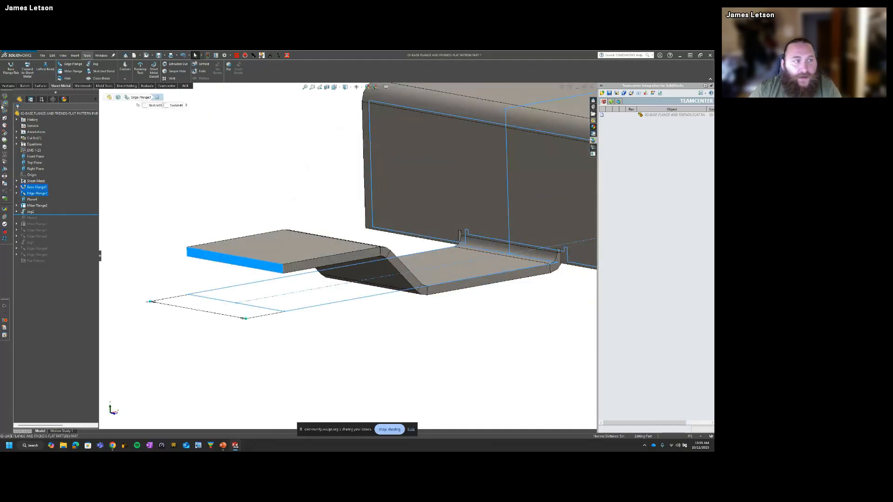
click(2, 105)
middle_drag(378, 307, 448, 291)
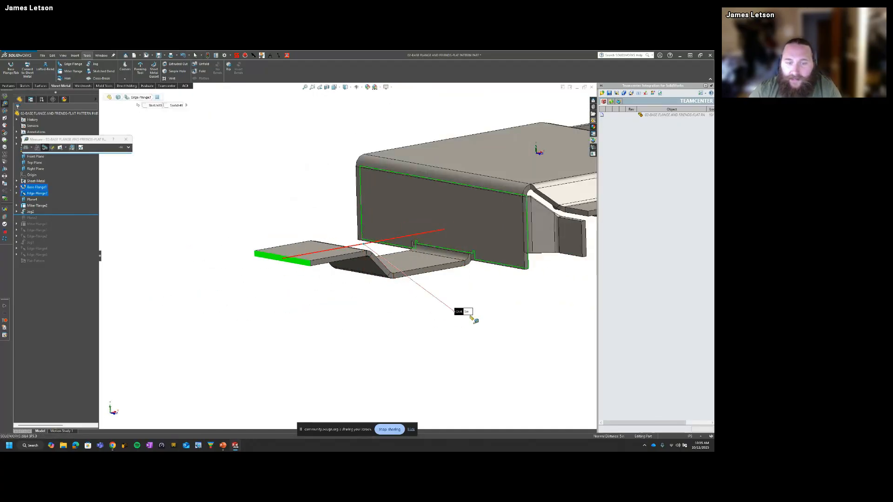
mouse_move(459, 343)
middle_down()
mouse_move(422, 331)
mouse_move(444, 345)
middle_up()
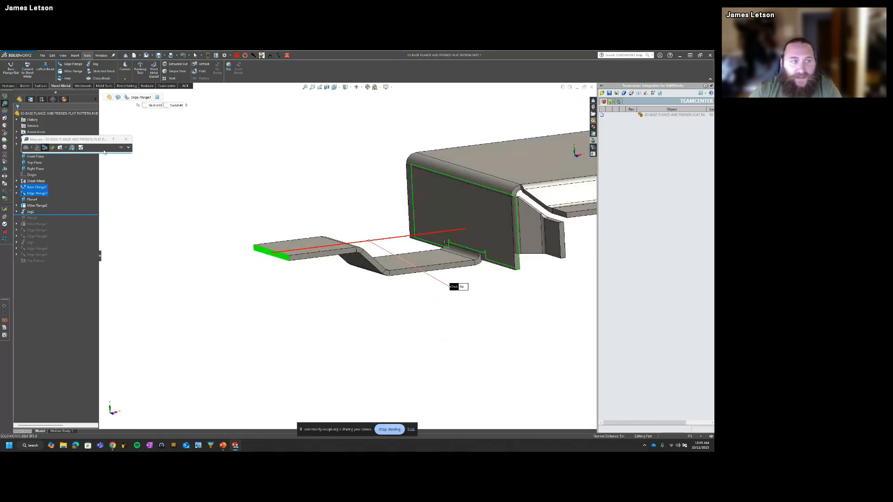
click(125, 139)
Step: Edit the side tab's jog, view the preview from the front, disable Fix projected length, and accept the feature
click(31, 211)
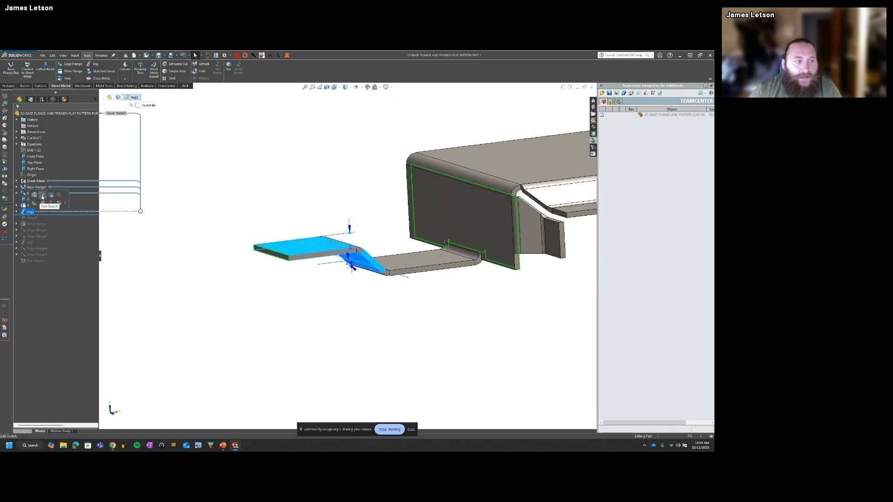
click(34, 194)
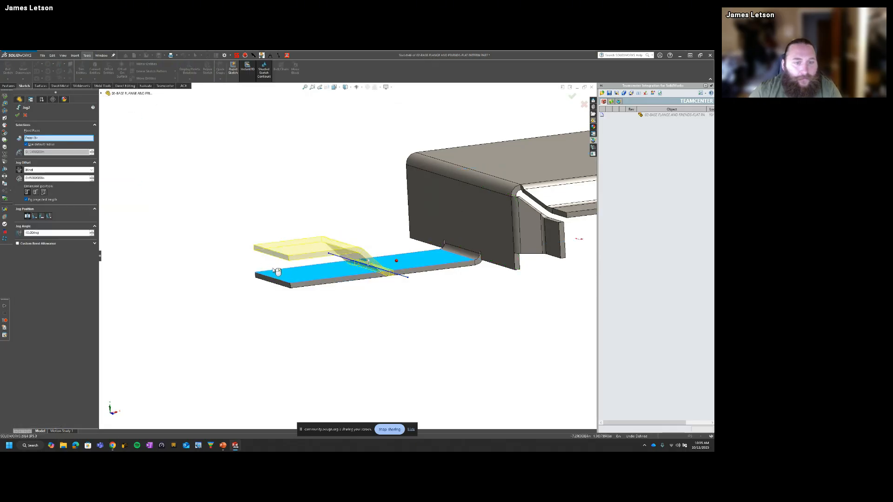
middle_drag(334, 293, 316, 301)
scroll(316, 301, down, 3)
scroll(512, 270, up, 3)
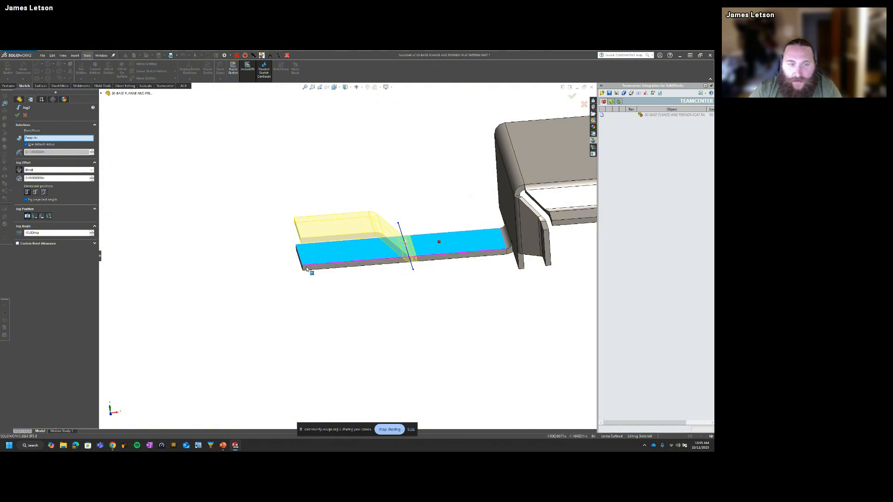
middle_drag(307, 269, 319, 267)
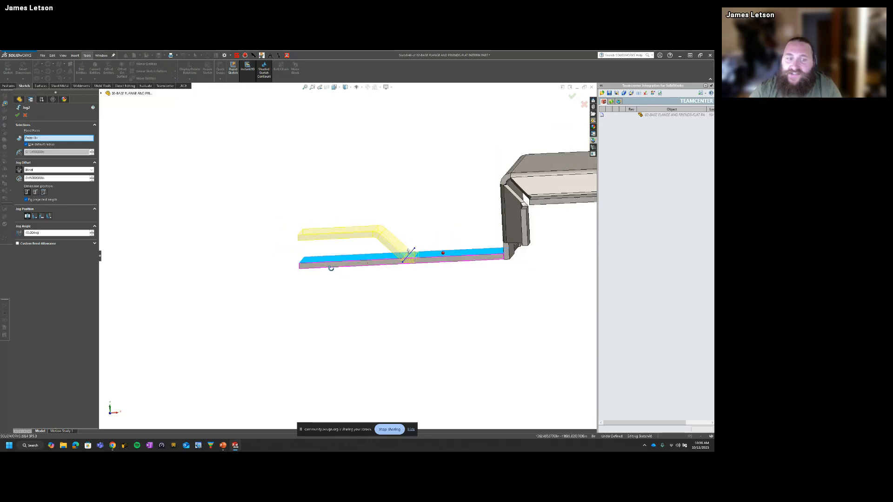
key(space)
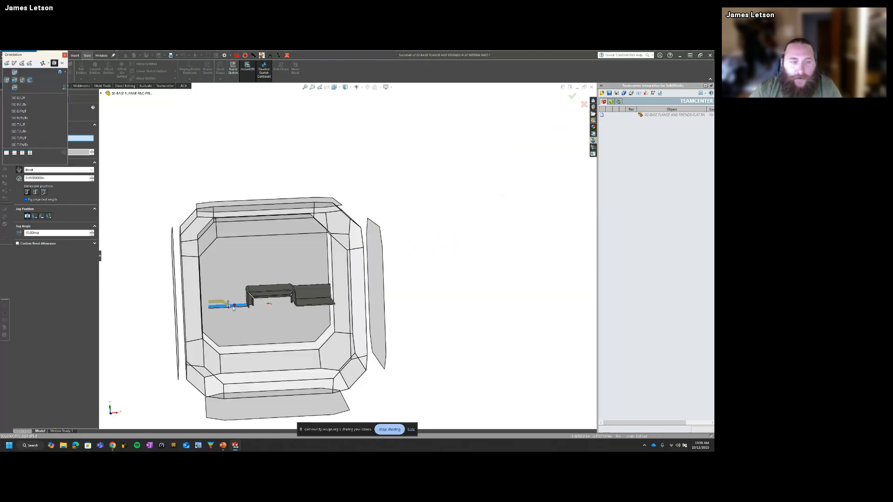
click(294, 333)
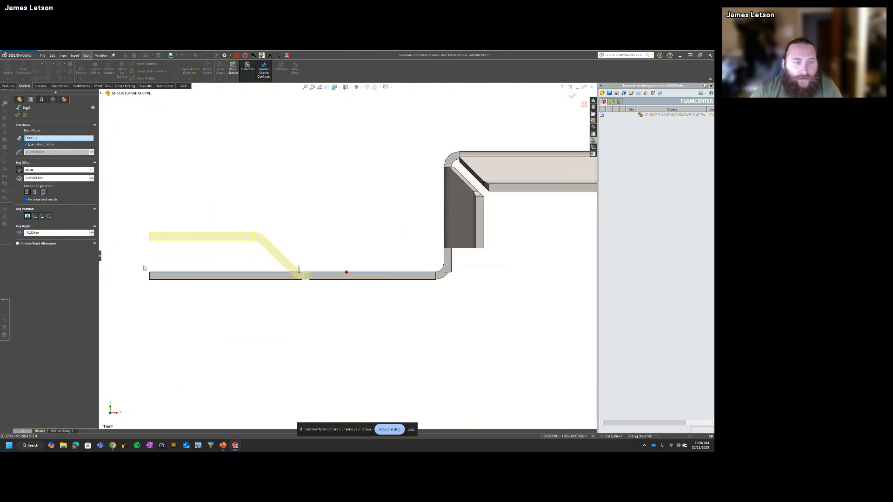
click(26, 200)
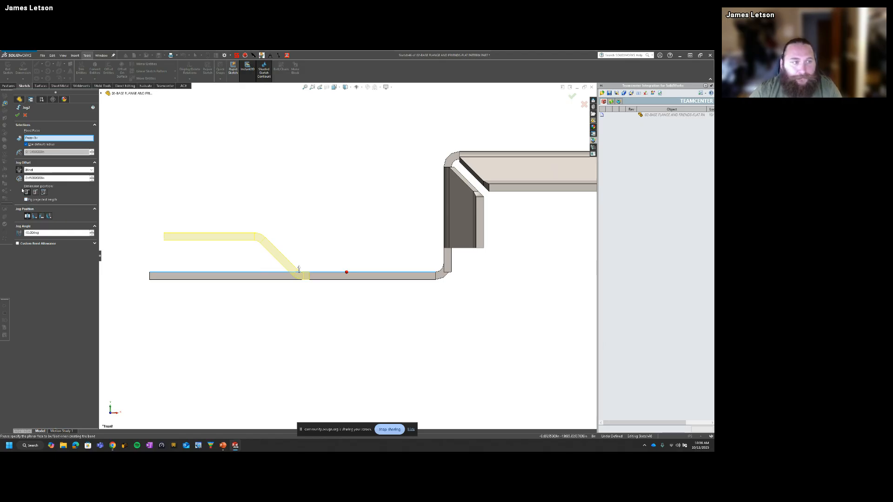
click(17, 115)
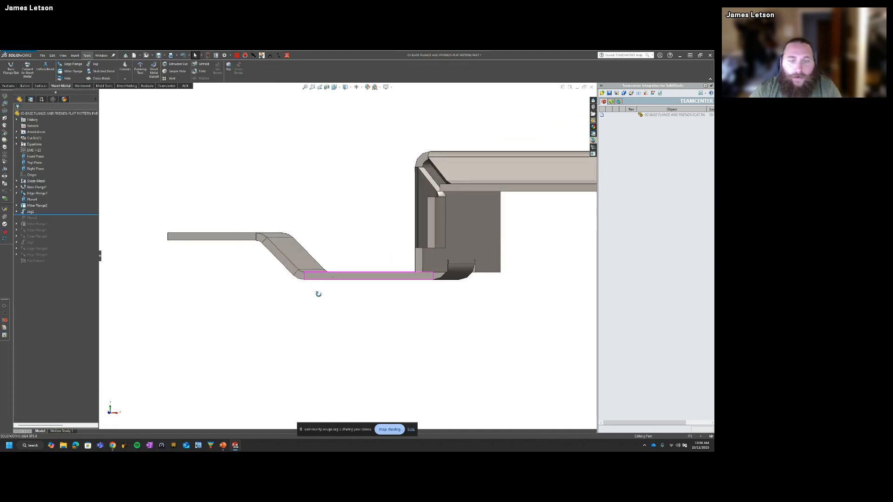
Step: Measure from the tab's end face to the base flange's side wall with the projected length unfixed, then clear the selection
click(473, 249)
middle_drag(325, 279, 391, 292)
scroll(391, 293, up, 3)
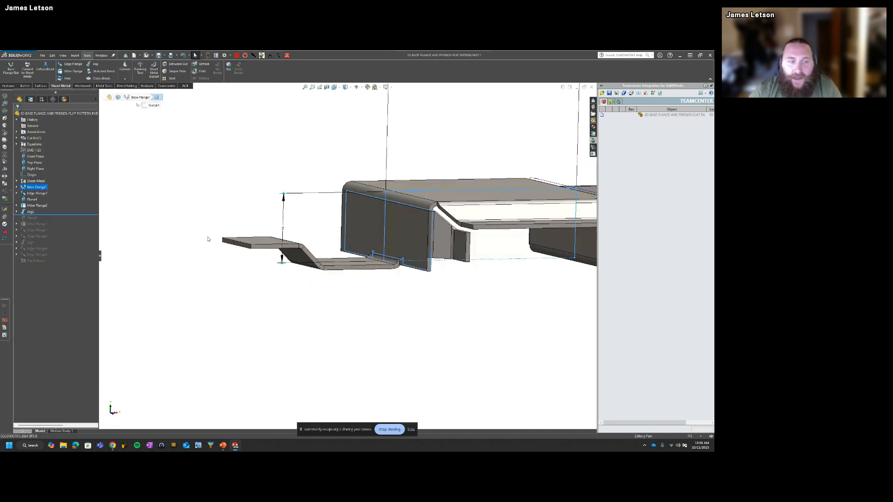
ctrl+click(233, 244)
click(5, 104)
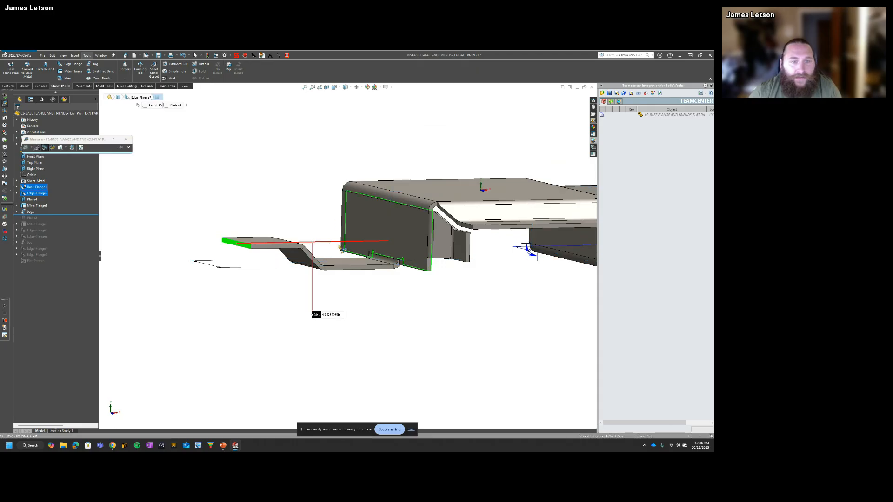
drag(344, 312, 302, 187)
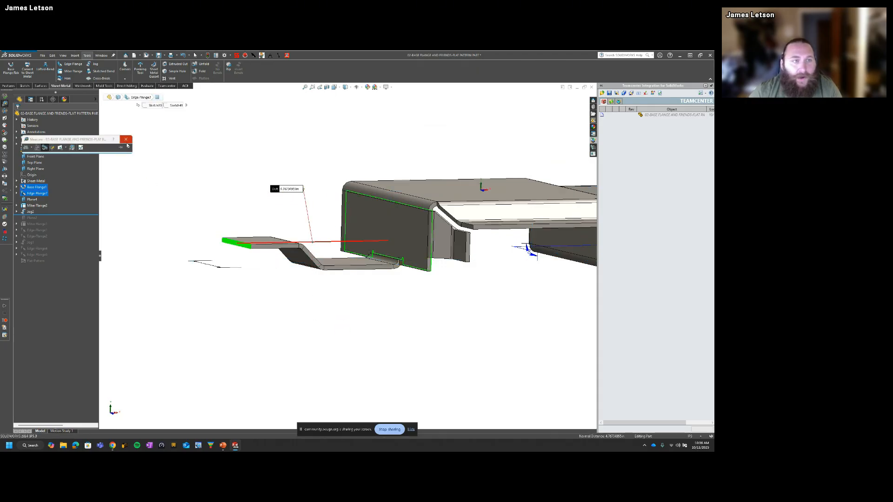
click(126, 139)
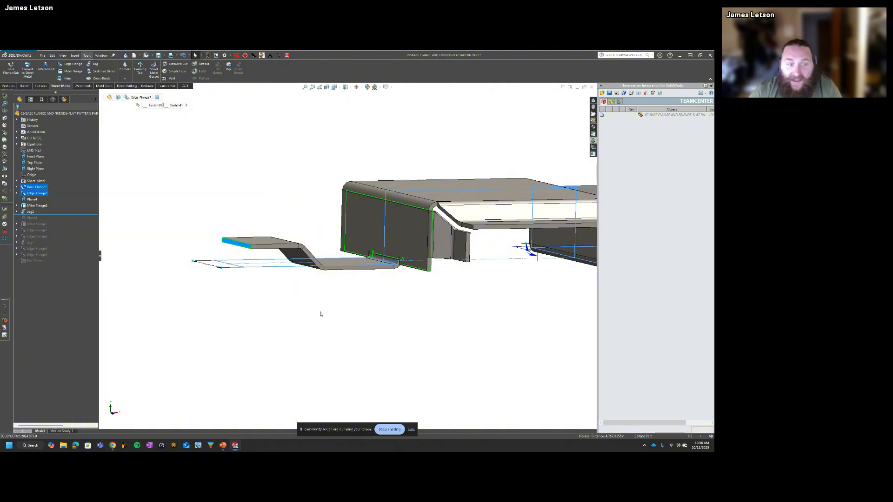
middle_drag(320, 314, 379, 293)
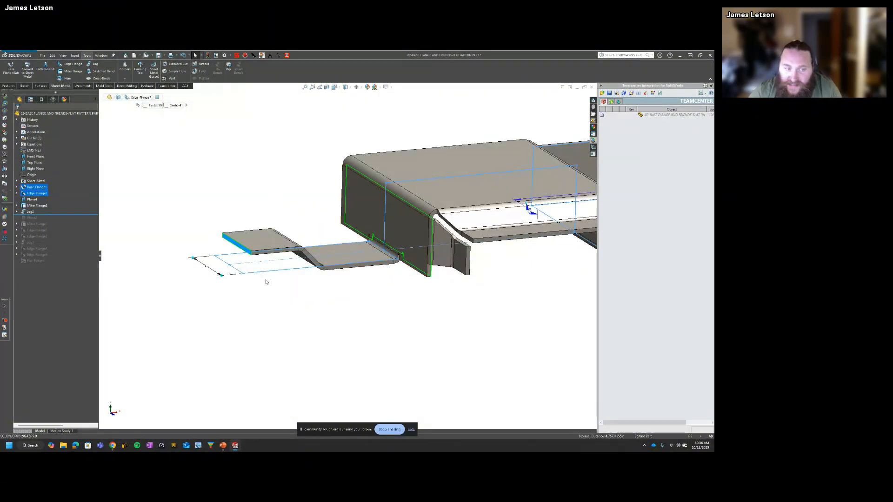
click(355, 318)
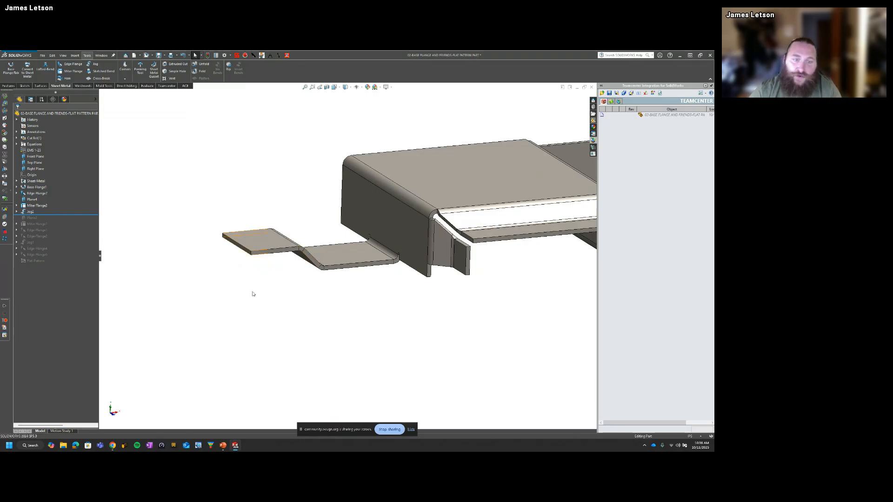
Step: Edit the side tab's jog again, enable Fix projected length, accept it, and show the part in isometric view
click(31, 212)
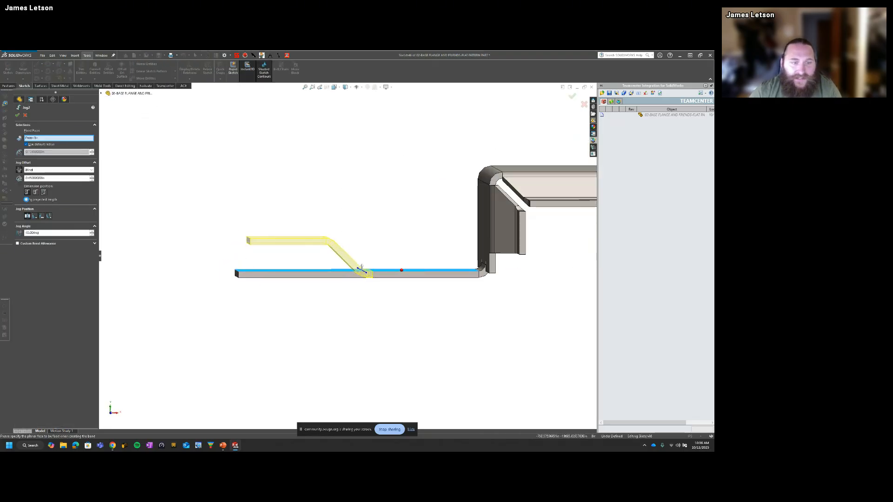
click(26, 199)
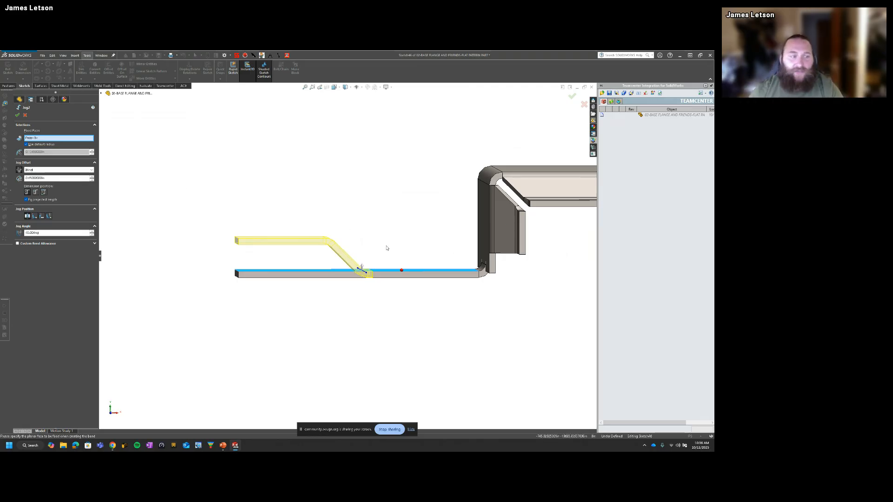
click(17, 115)
key(ctrl+7)
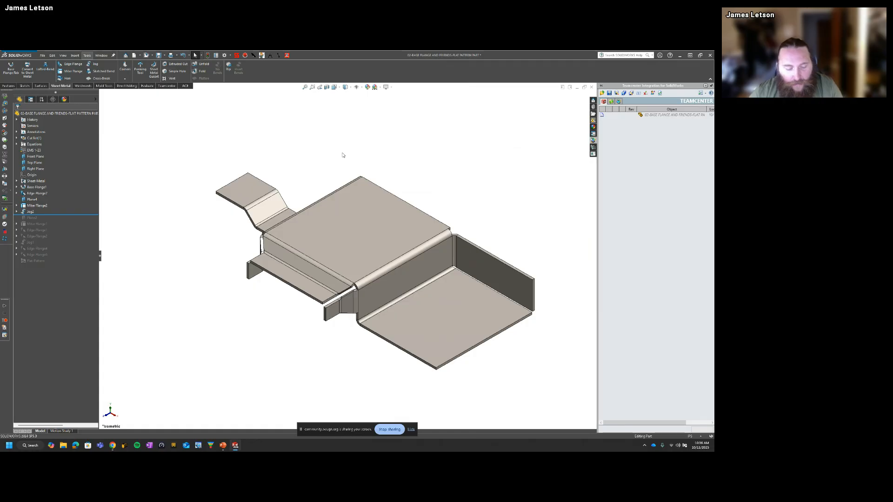
key(super+Tab)
click(441, 153)
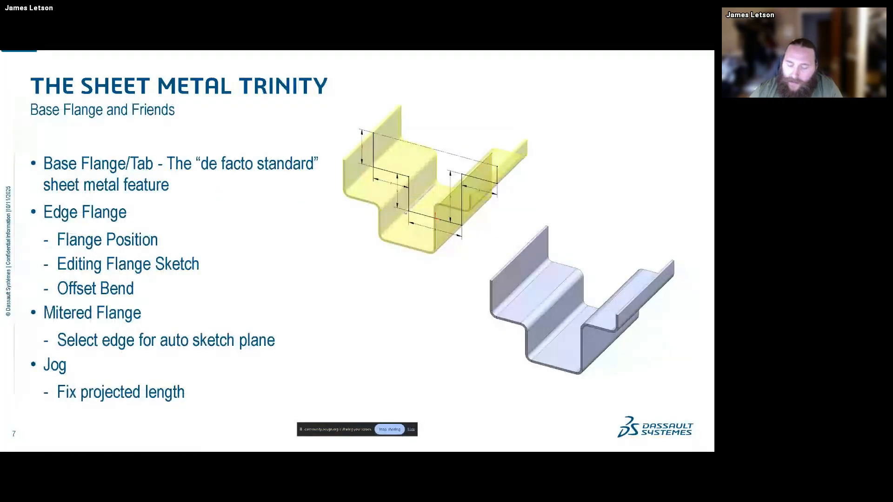
key(Right)
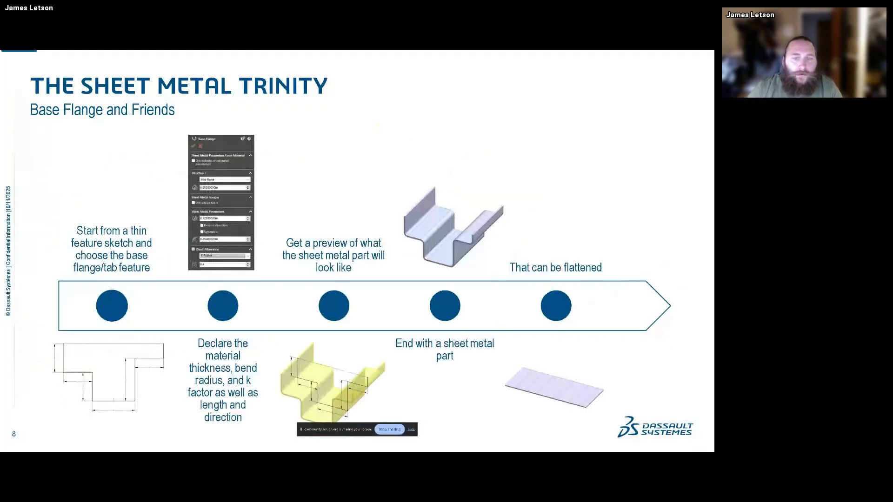
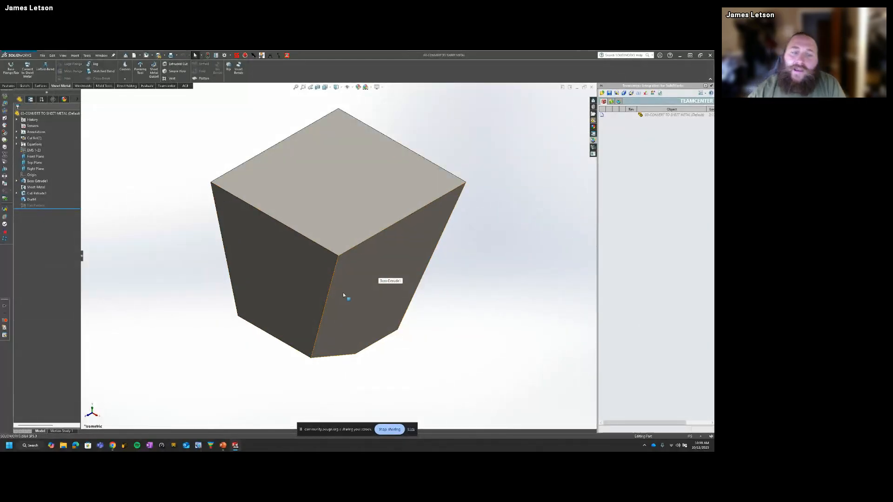
Step: Roll the part back to the base extrusion and step it forward through the cut and draft to review the solid
middle_drag(345, 295, 332, 278)
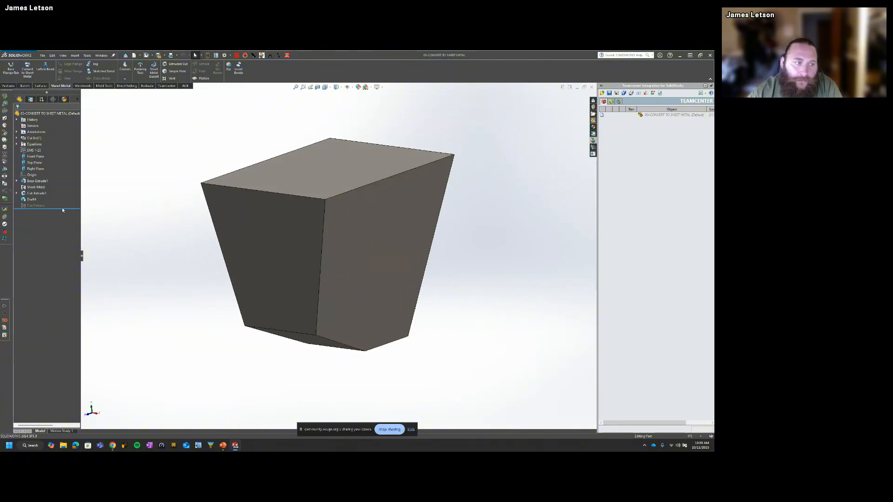
drag(63, 210, 61, 185)
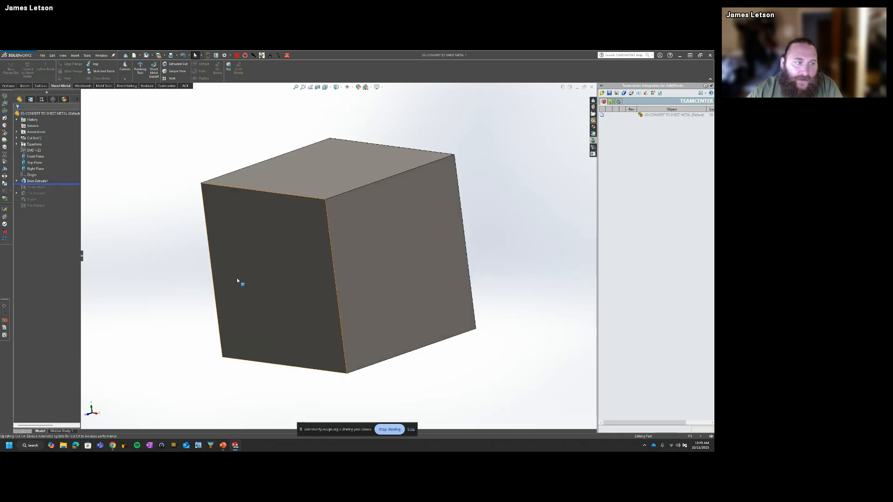
middle_drag(237, 281, 317, 200)
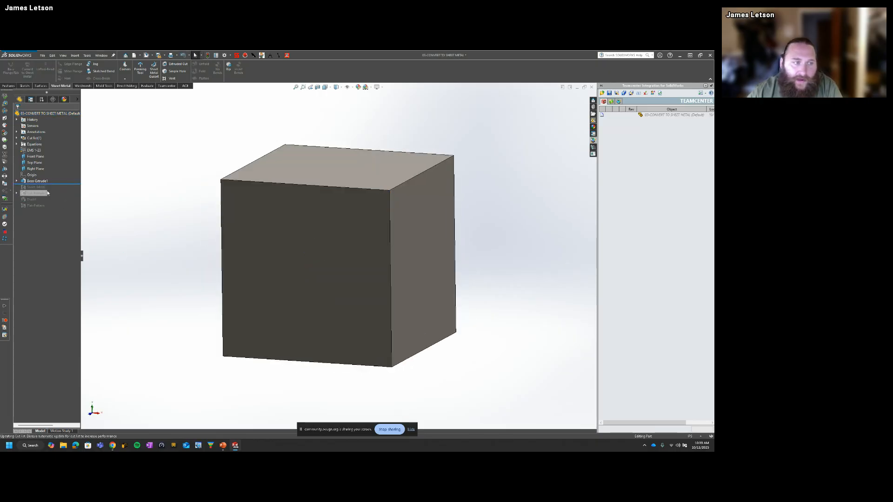
drag(57, 186, 63, 193)
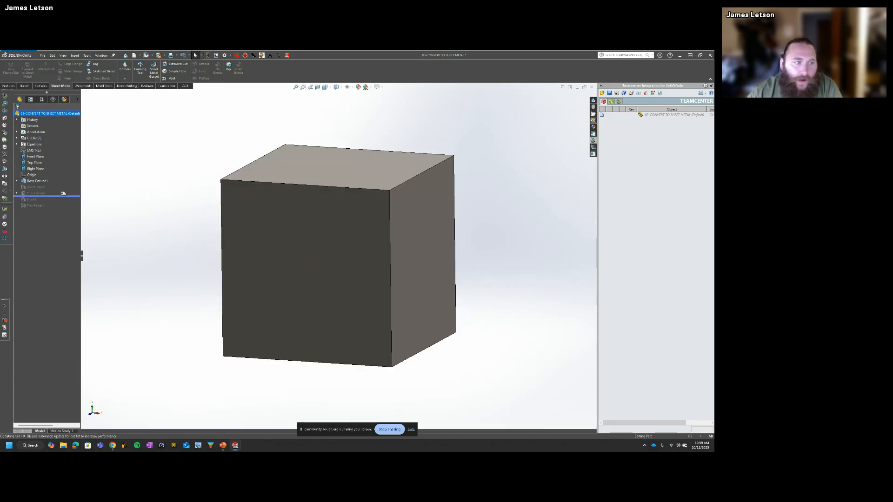
middle_drag(327, 323, 285, 305)
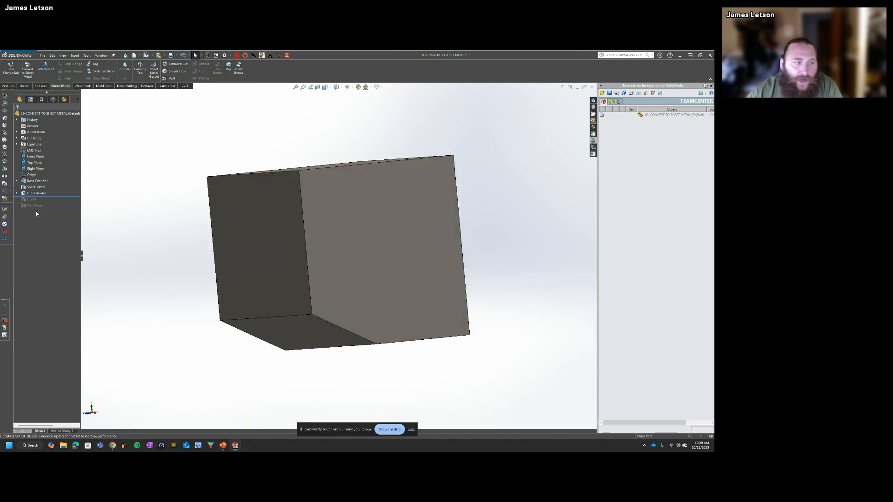
drag(54, 197, 55, 209)
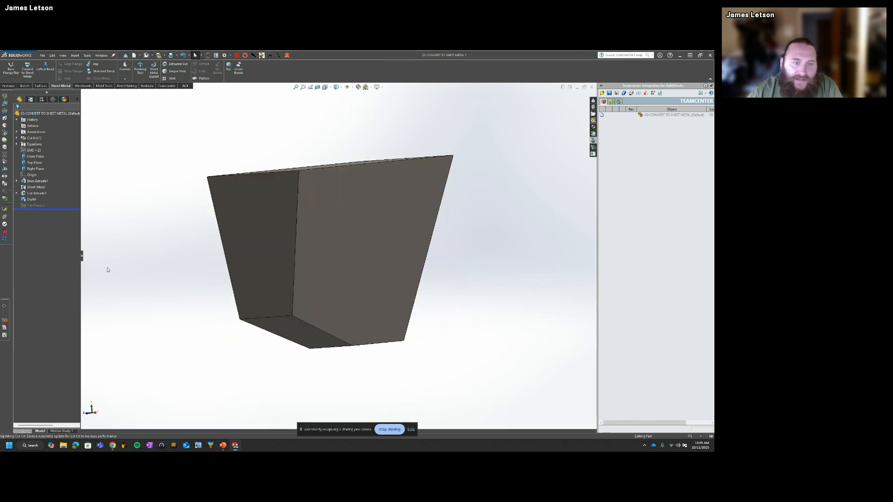
middle_drag(106, 269, 172, 285)
Step: Delete the Sheet-Metal feature with its dependent flat pattern, keeping the extrusion, cut and draft, and save the part
click(35, 205)
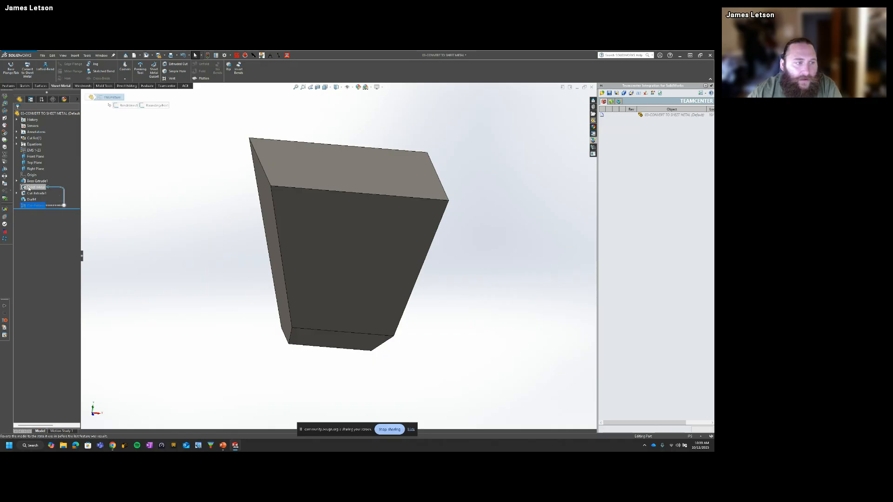
ctrl+click(29, 187)
key(Delete)
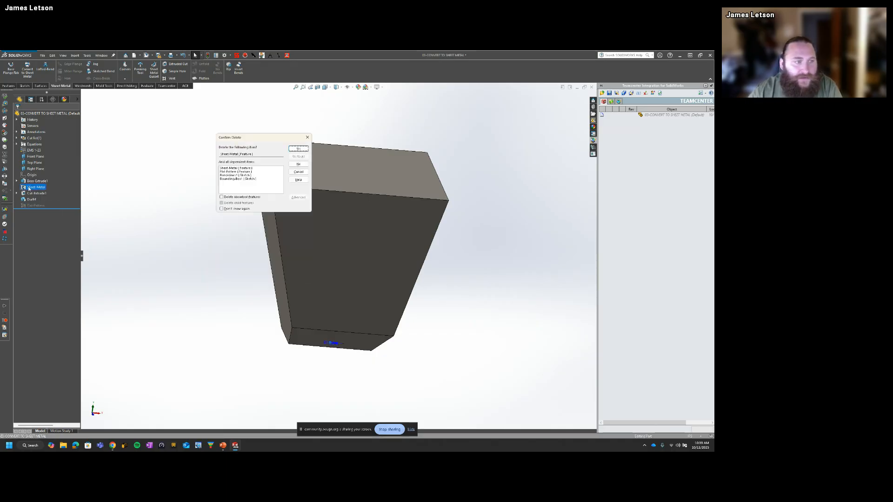
key(Return)
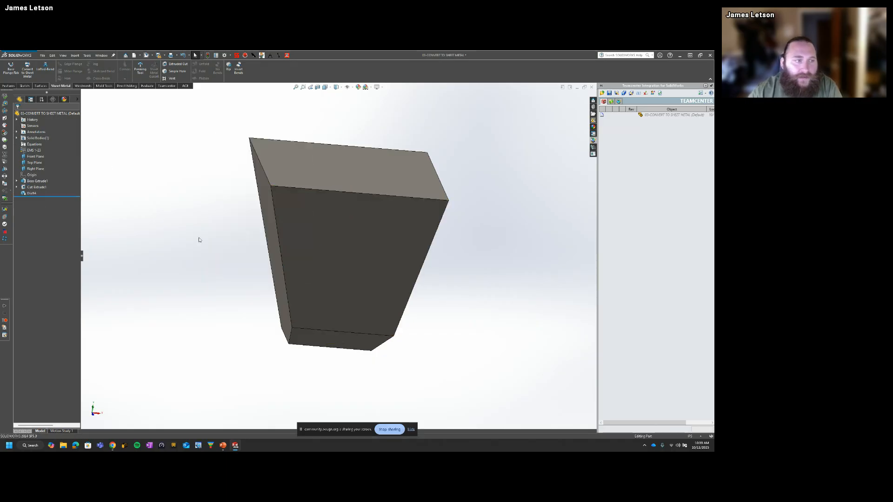
middle_drag(197, 239, 370, 211)
scroll(340, 272, up, 5)
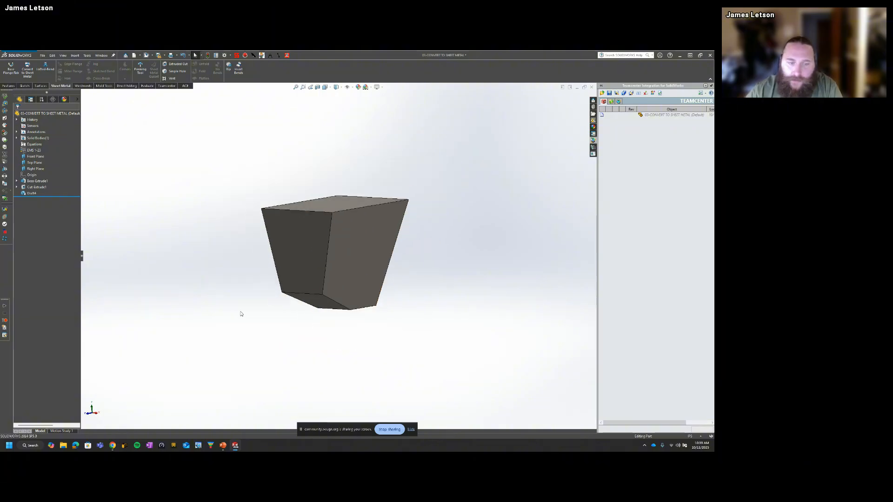
click(159, 55)
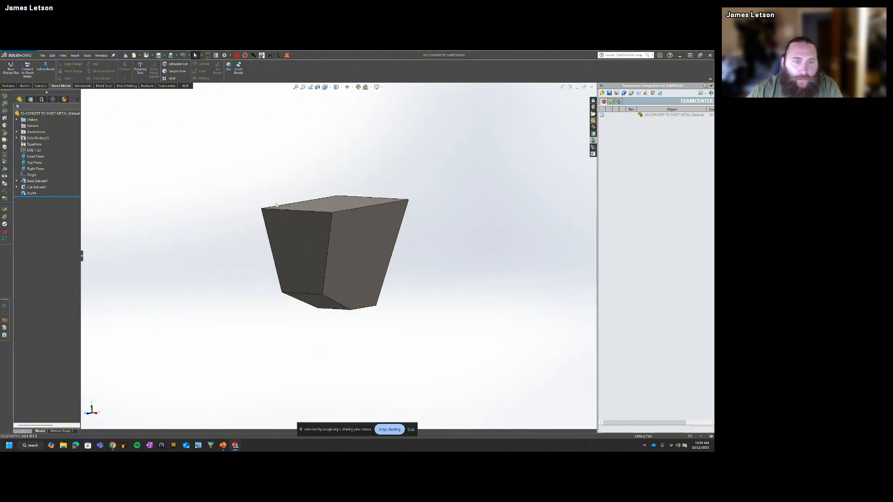
Step: Examine the tapered solid's drafted side walls and angled lower face from several directions
middle_drag(279, 205, 321, 211)
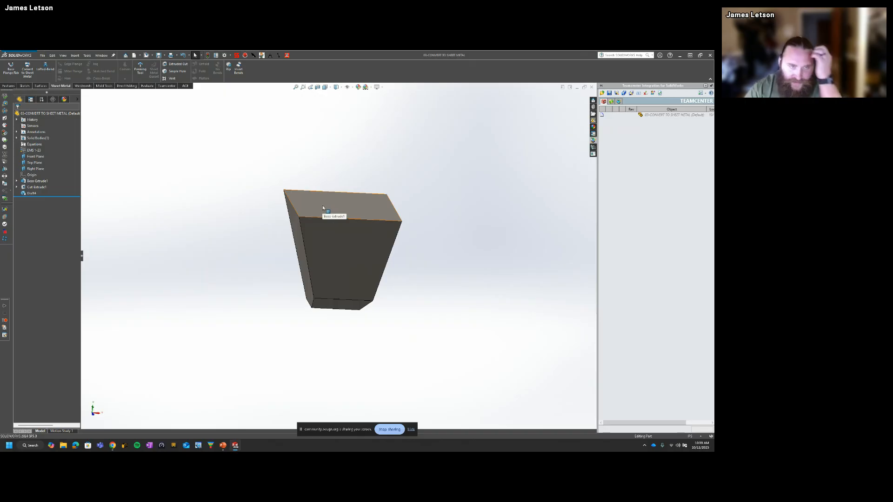
middle_drag(323, 204, 335, 245)
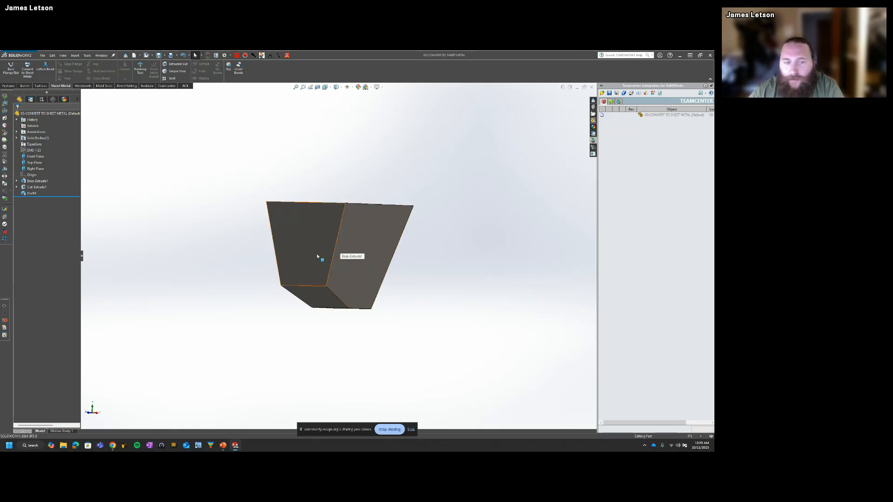
mouse_move(325, 252)
middle_down()
mouse_move(338, 251)
mouse_move(319, 295)
mouse_move(283, 285)
mouse_move(328, 252)
mouse_move(313, 243)
mouse_move(340, 269)
mouse_move(379, 280)
mouse_move(360, 244)
mouse_move(428, 249)
mouse_move(384, 264)
mouse_move(321, 262)
middle_up()
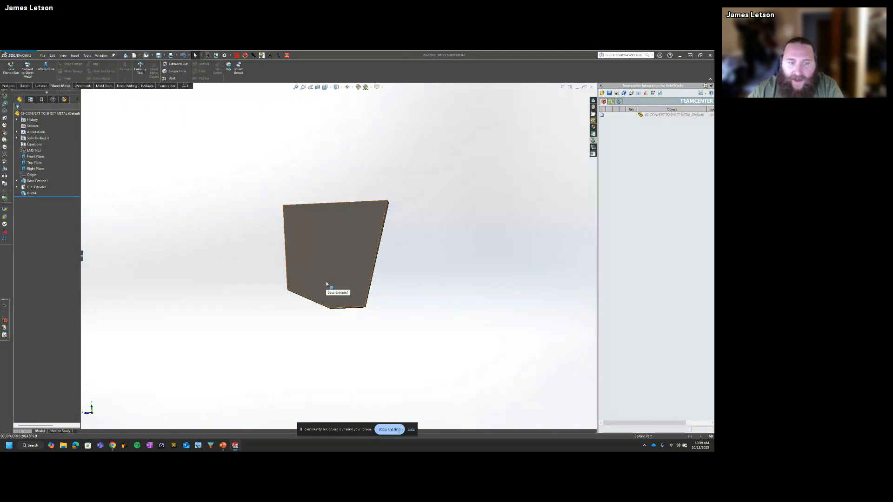
middle_drag(329, 292, 302, 264)
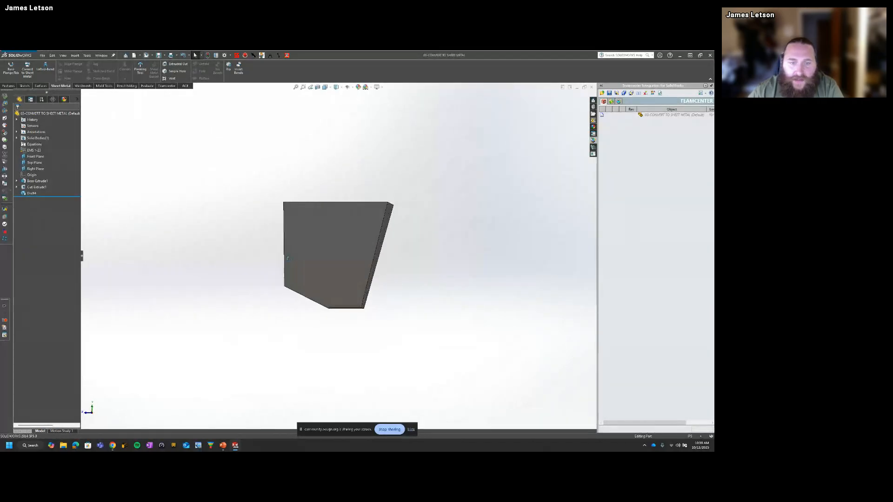
middle_drag(350, 290, 370, 253)
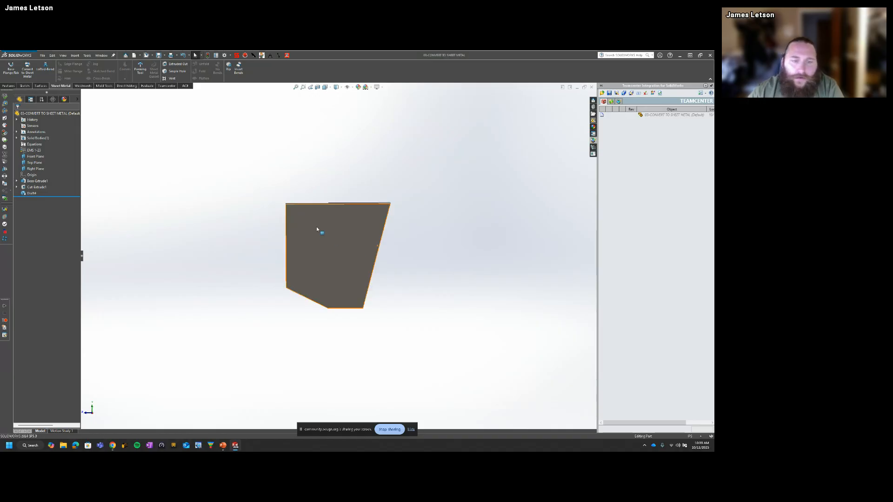
middle_drag(317, 229, 331, 233)
middle_drag(294, 291, 361, 204)
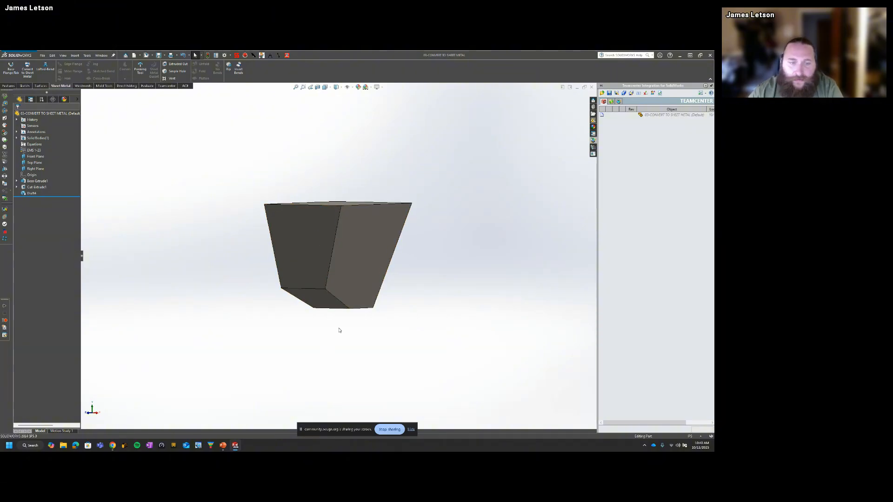
middle_drag(340, 331, 358, 343)
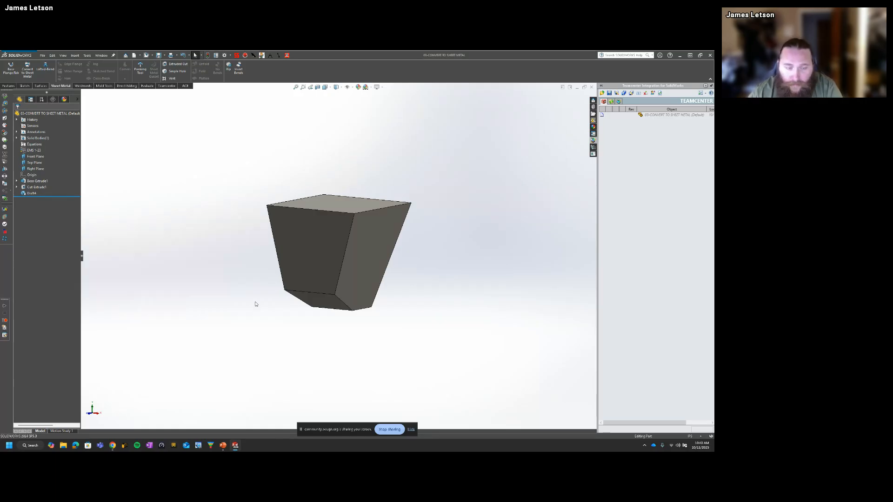
Step: Switch to the base flange part to view its flanges and jog, and return to the tapered solid's document
key(ctrl+Tab)
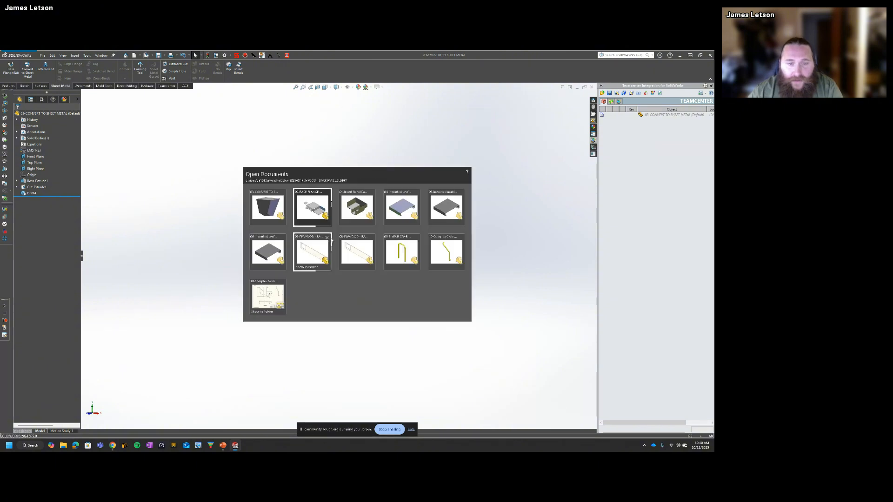
click(318, 215)
middle_drag(358, 241, 382, 277)
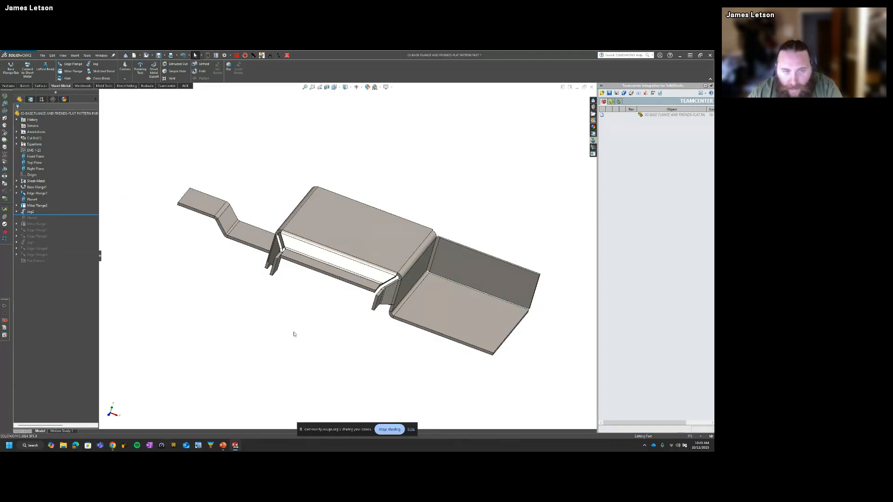
key(ctrl+Tab)
click(314, 208)
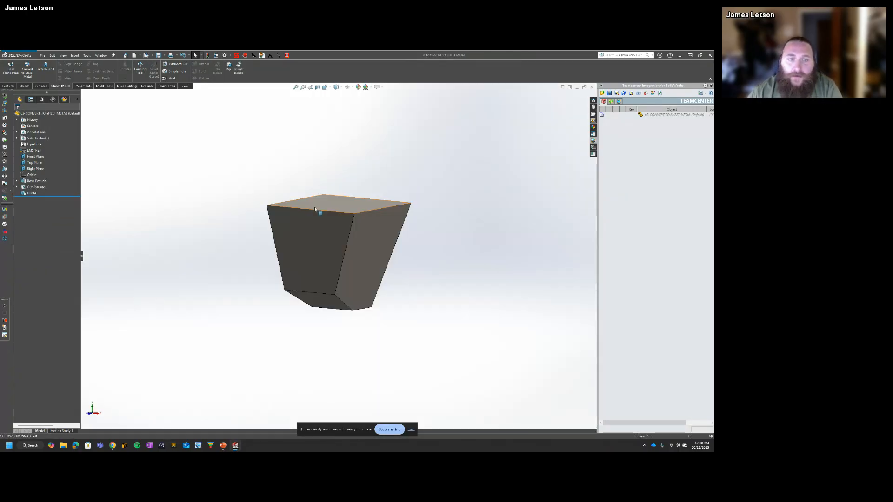
Step: Review the tapered solid's top face, side walls and lower edges from above and below
middle_drag(314, 207, 339, 359)
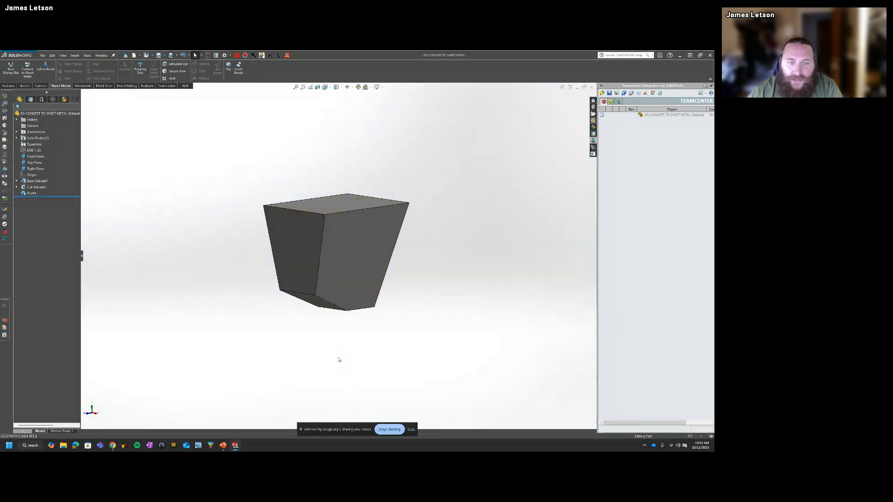
middle_drag(344, 324, 309, 262)
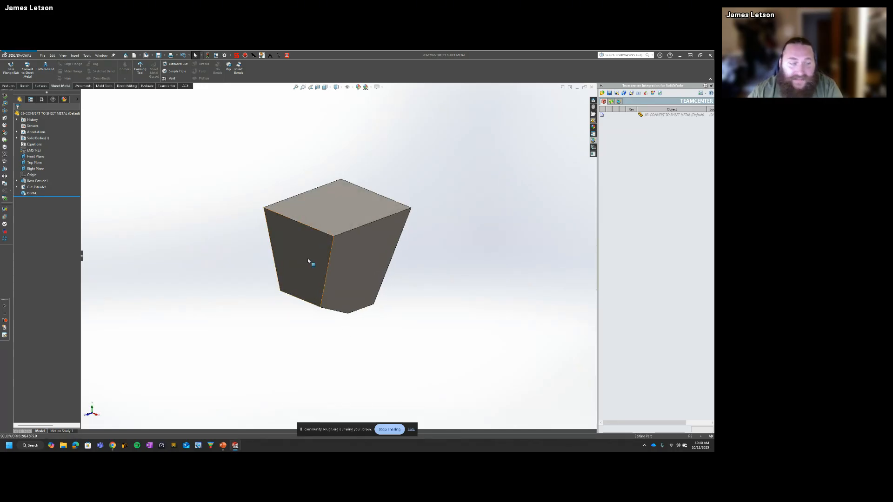
middle_drag(369, 270, 348, 272)
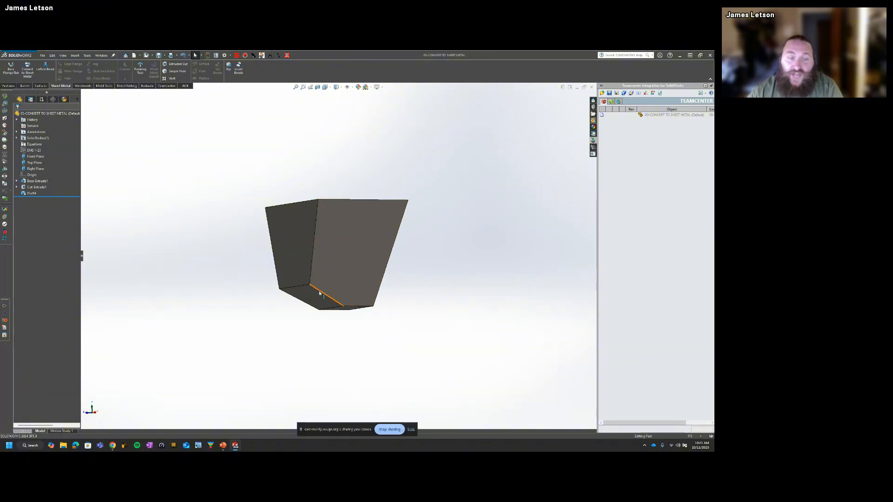
middle_drag(309, 289, 425, 272)
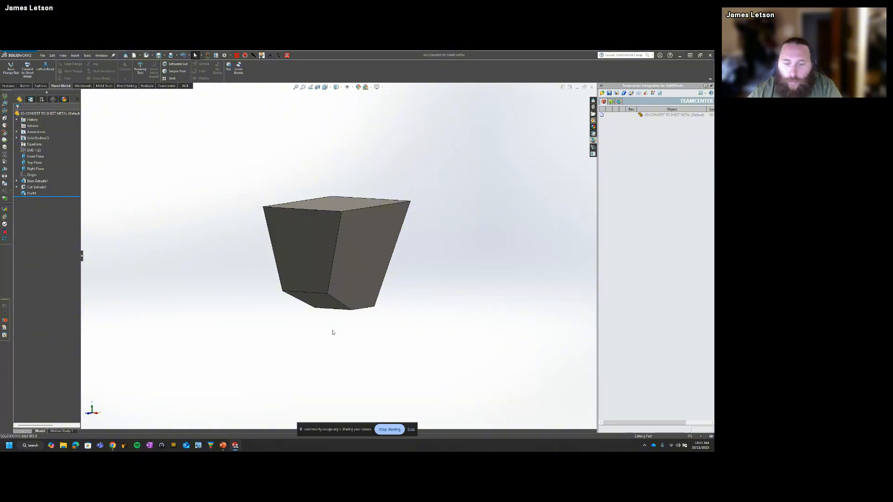
click(411, 429)
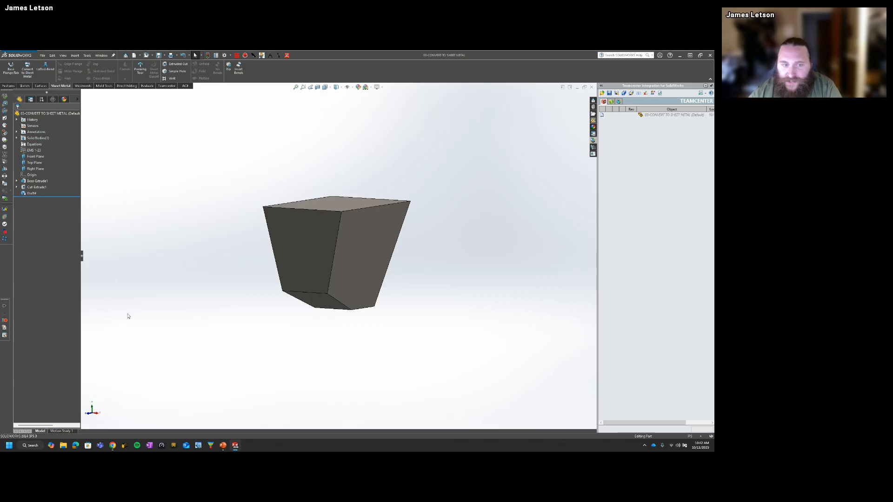
middle_drag(404, 255, 372, 296)
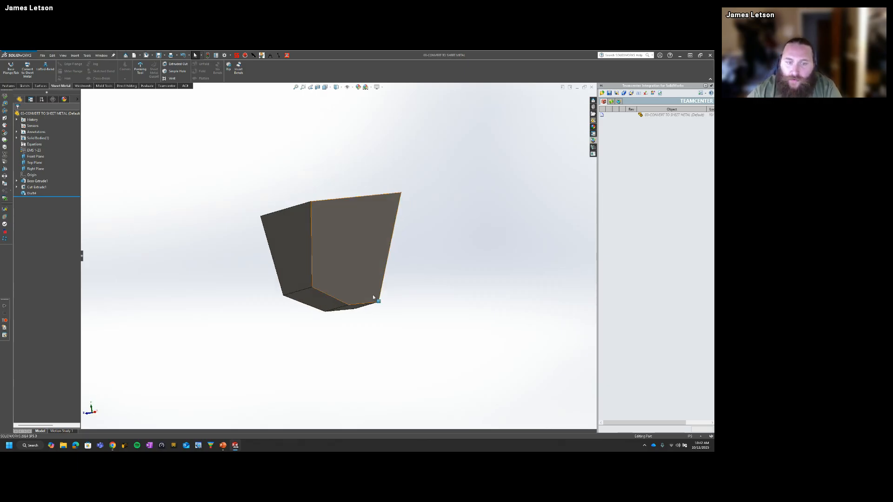
middle_drag(349, 225, 320, 321)
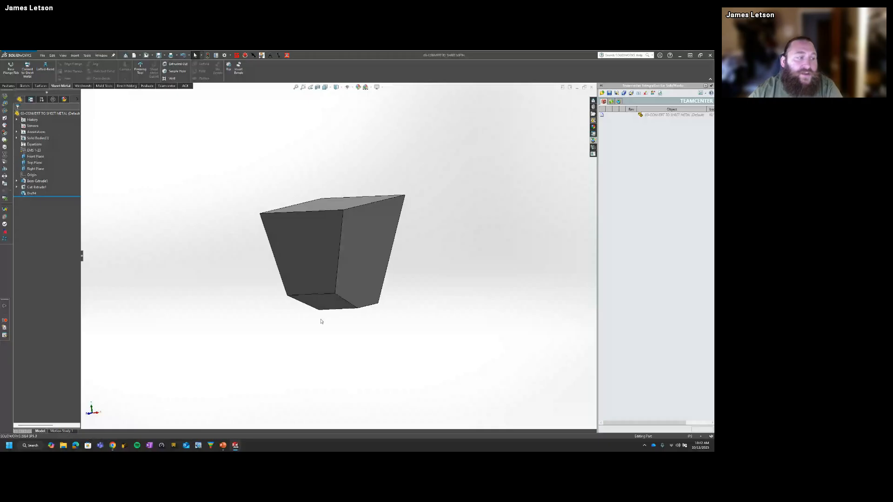
middle_drag(341, 253, 194, 335)
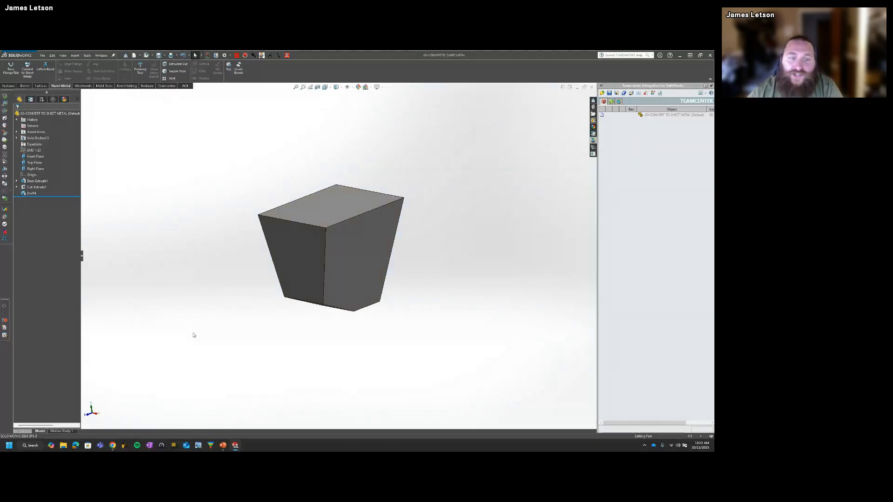
Step: Start a Convert to Sheet Metal on the tapered solid with its flat bottom face as the fixed face
click(28, 70)
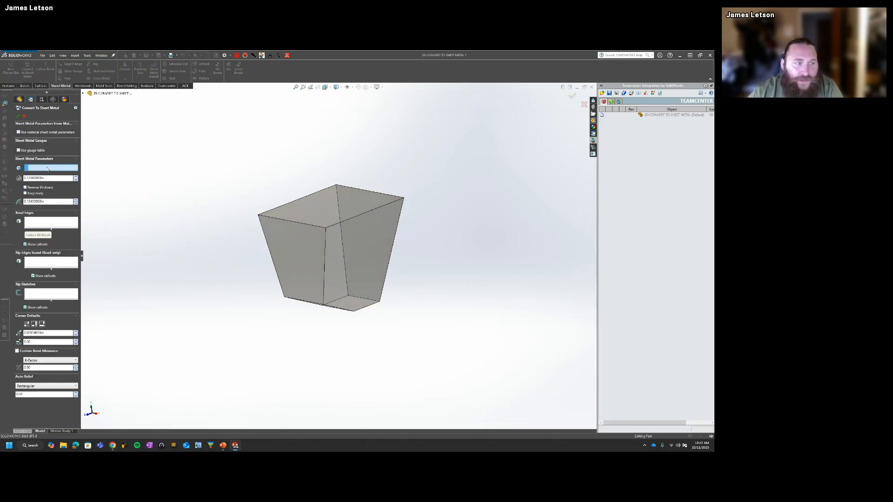
middle_drag(329, 341, 346, 328)
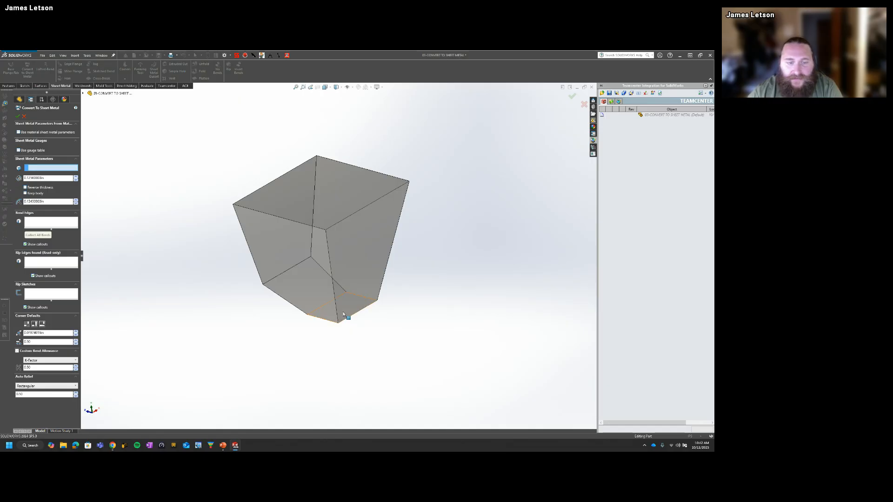
click(346, 309)
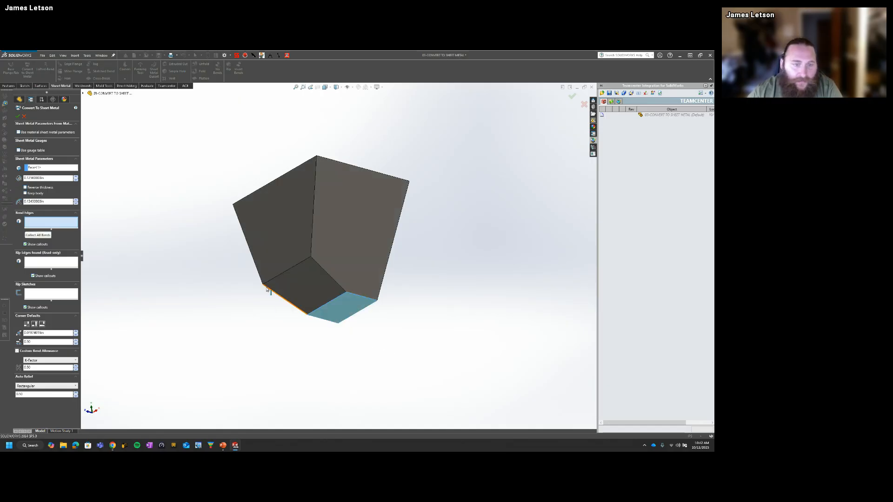
middle_drag(266, 286, 263, 337)
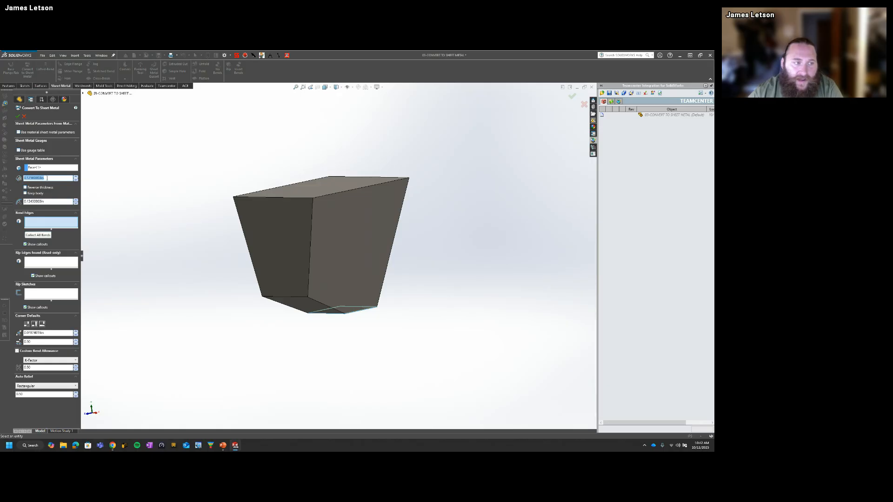
Step: Enable the gauge table option for the conversion and disable it again
drag(50, 201, 13, 180)
click(87, 213)
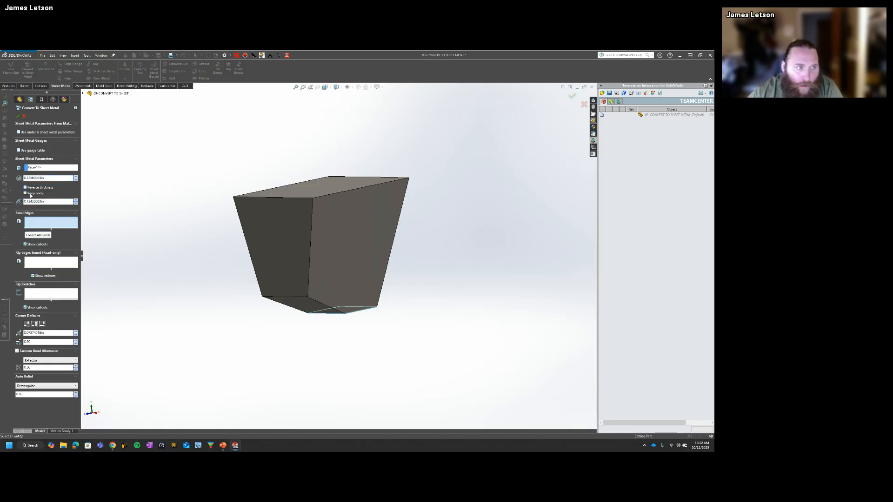
click(19, 151)
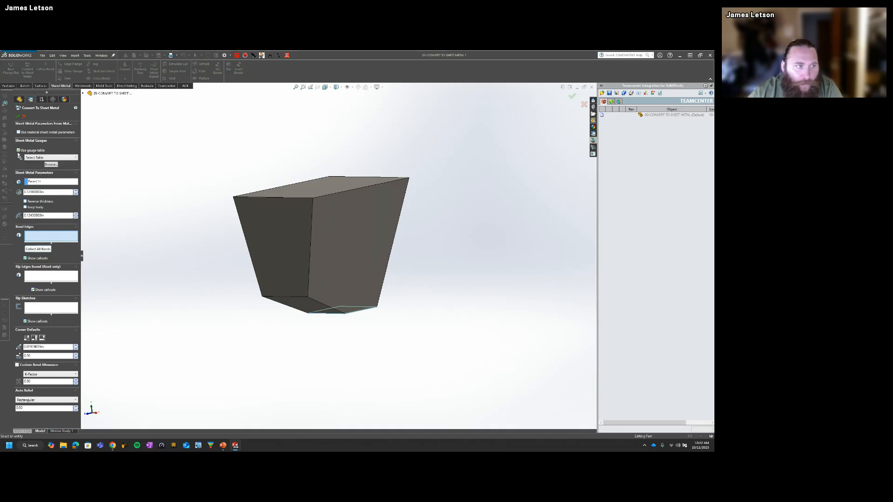
click(18, 151)
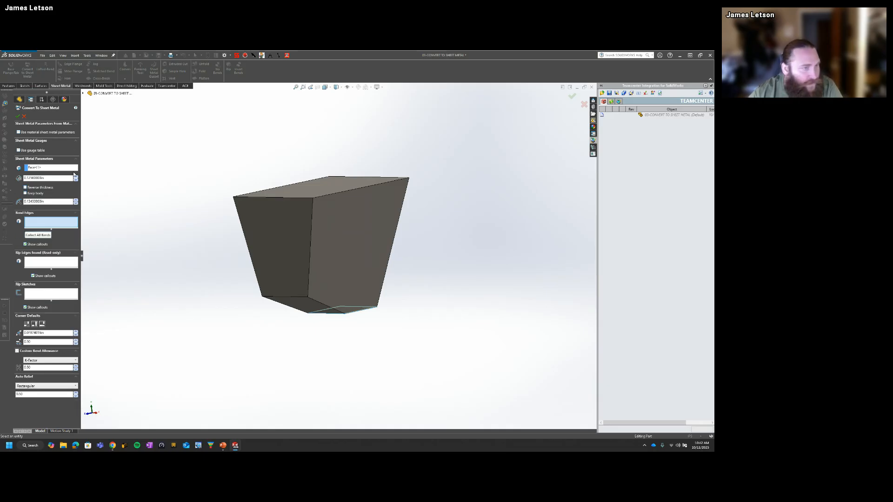
mouse_move(207, 263)
middle_down()
mouse_move(195, 249)
mouse_move(216, 254)
middle_up()
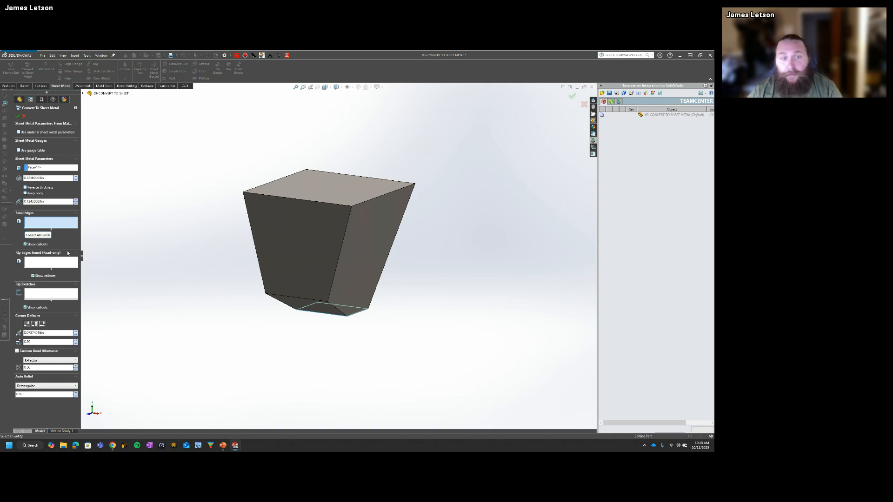
Step: Pick the two opposite edges where the bottom face meets the full-height side walls as bend edges
scroll(345, 319, down, 4)
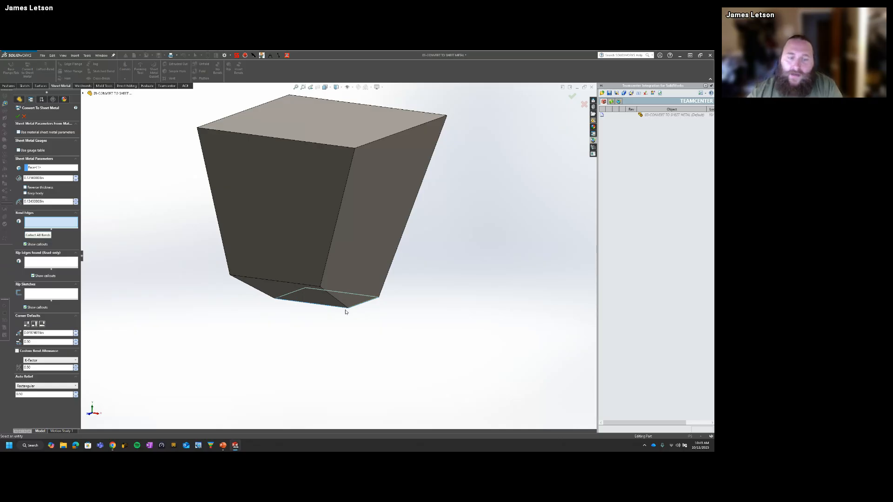
scroll(345, 312, down, 5)
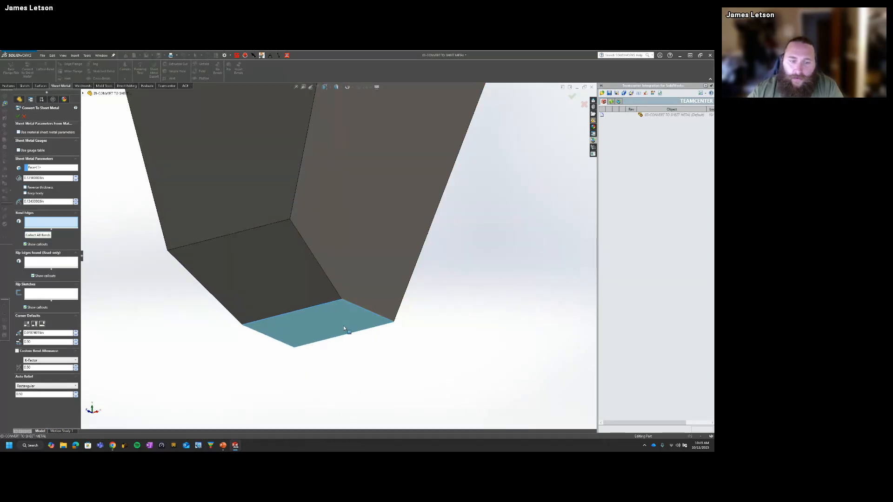
middle_drag(344, 329, 334, 281)
click(354, 310)
click(289, 322)
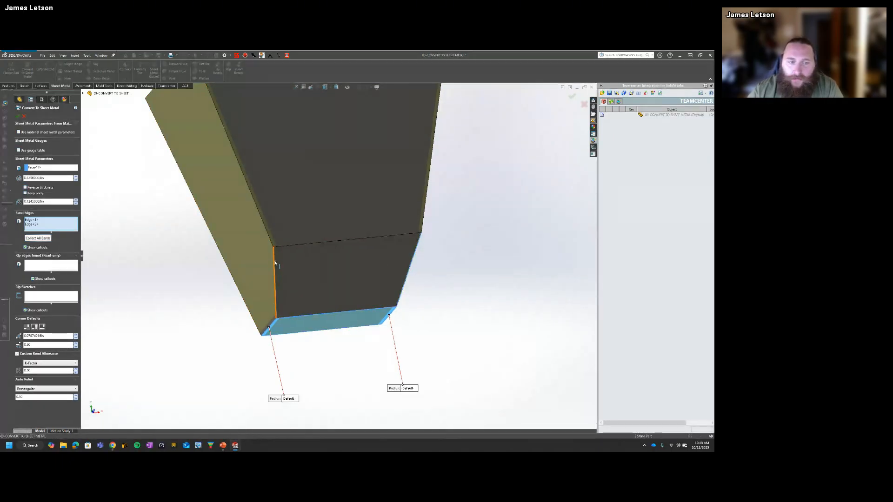
Step: Try the angled lower face's side edge as a bend edge, and remove it from the selection
click(276, 289)
middle_drag(280, 294, 248, 247)
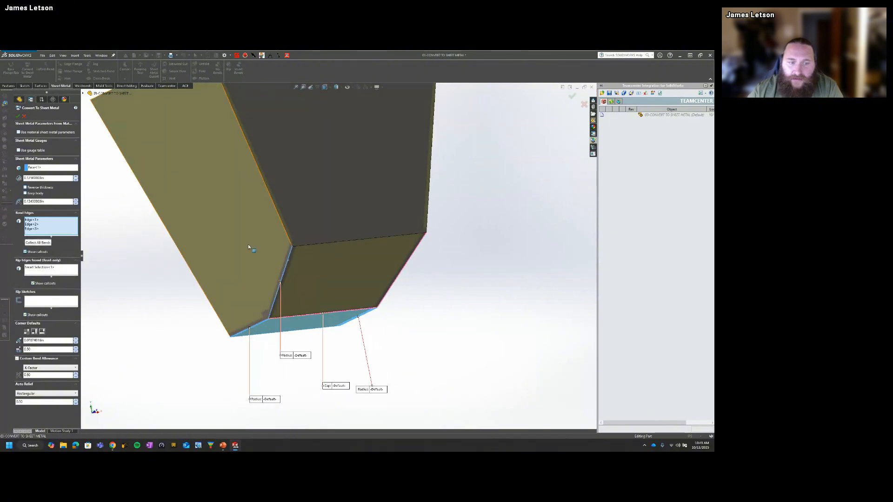
click(284, 265)
middle_drag(284, 265, 293, 342)
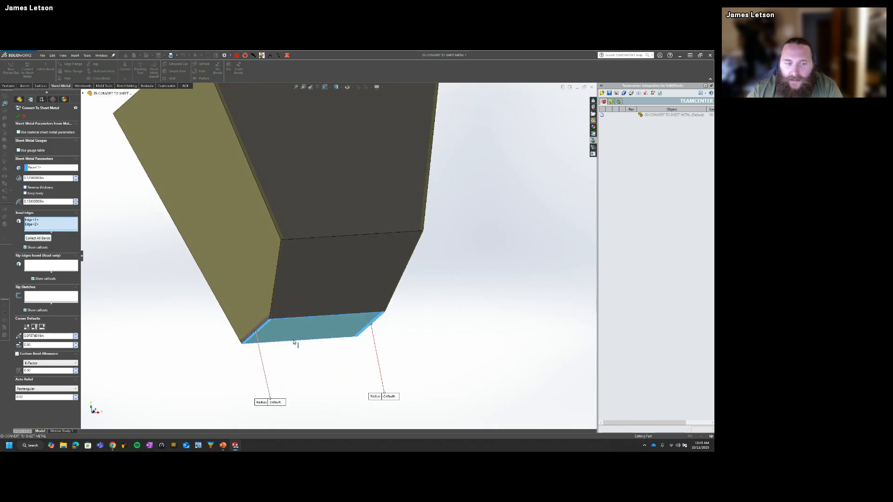
Step: Add the angled lower face's bottom and upper edges and the remaining bottom-face edge as bends, and complete the conversion
click(299, 316)
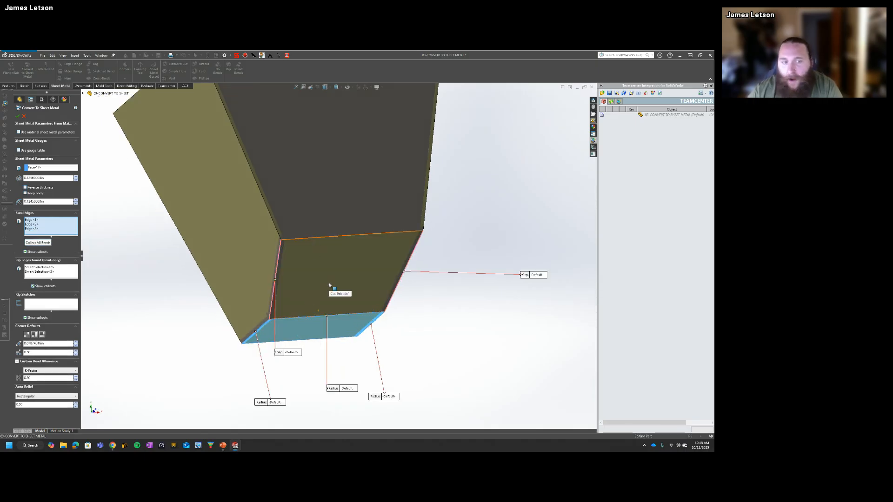
middle_drag(305, 259, 377, 188)
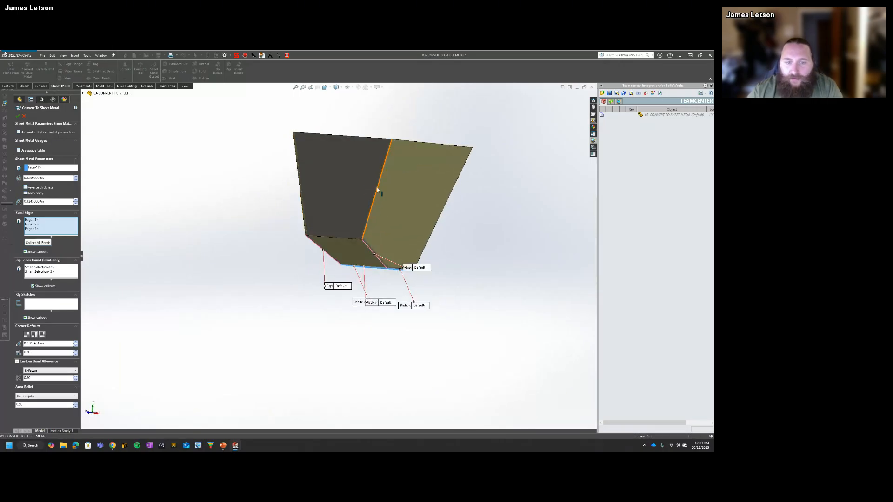
click(335, 238)
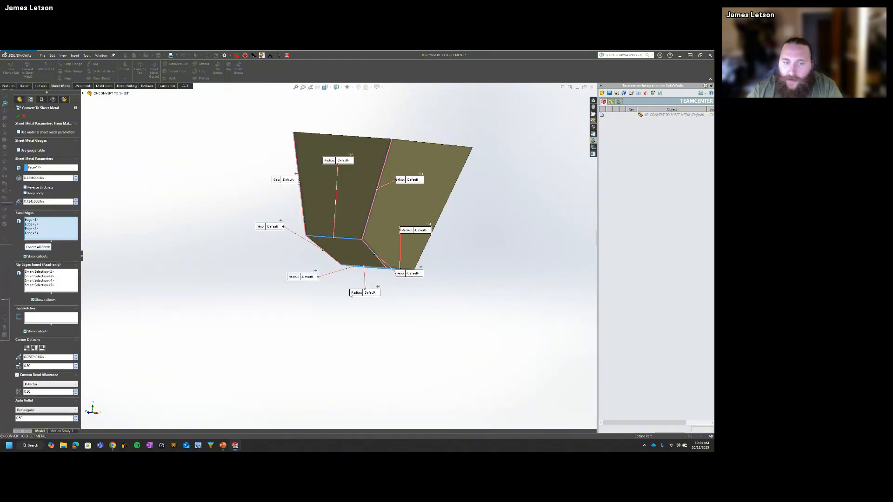
middle_drag(350, 295, 393, 304)
click(388, 262)
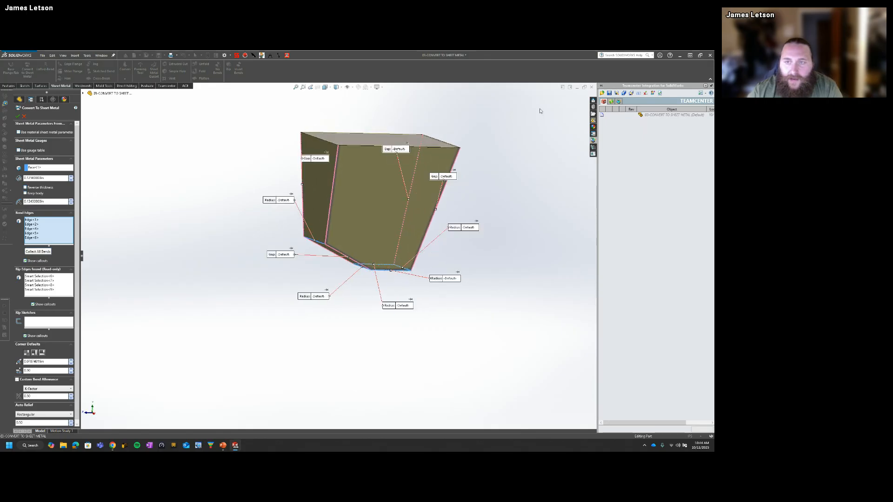
click(17, 116)
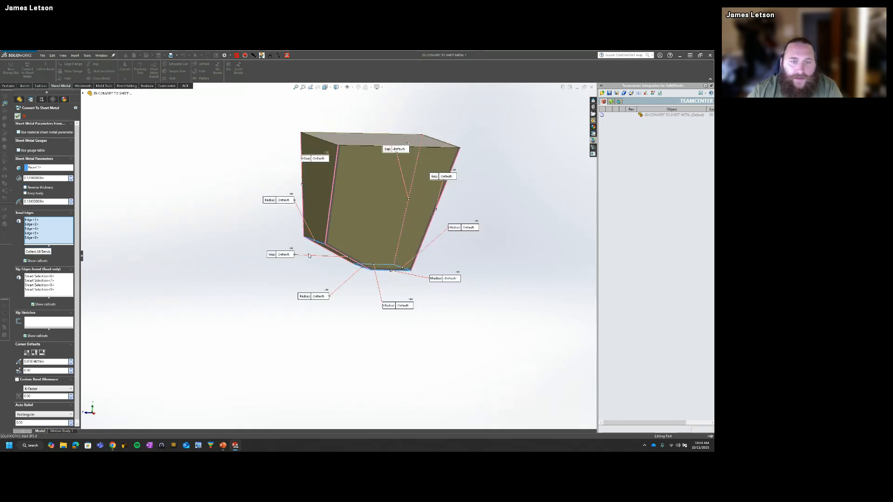
Step: Examine the converted body's bends, rip gaps and corner reliefs up close from below and its open top
middle_drag(363, 228, 408, 243)
scroll(408, 244, down, 7)
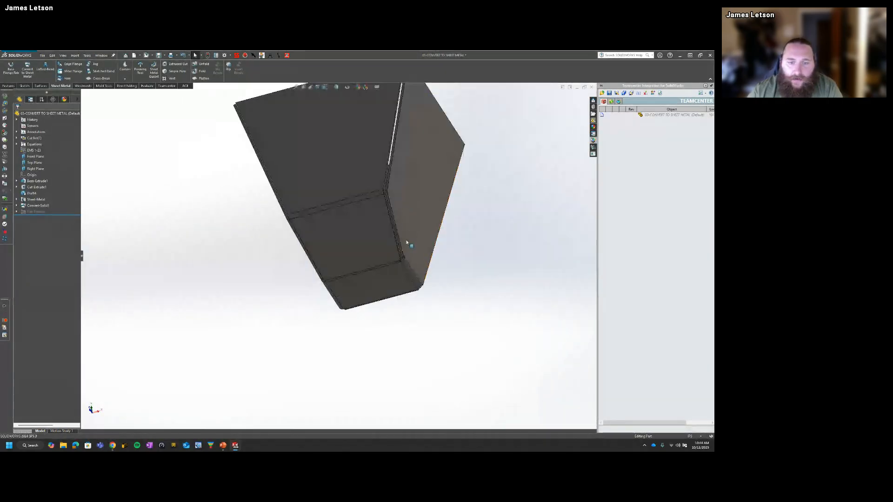
middle_click(374, 276)
middle_drag(374, 275, 292, 292)
scroll(399, 240, down, 4)
middle_click(394, 240)
scroll(233, 285, up, 5)
scroll(328, 282, down, 7)
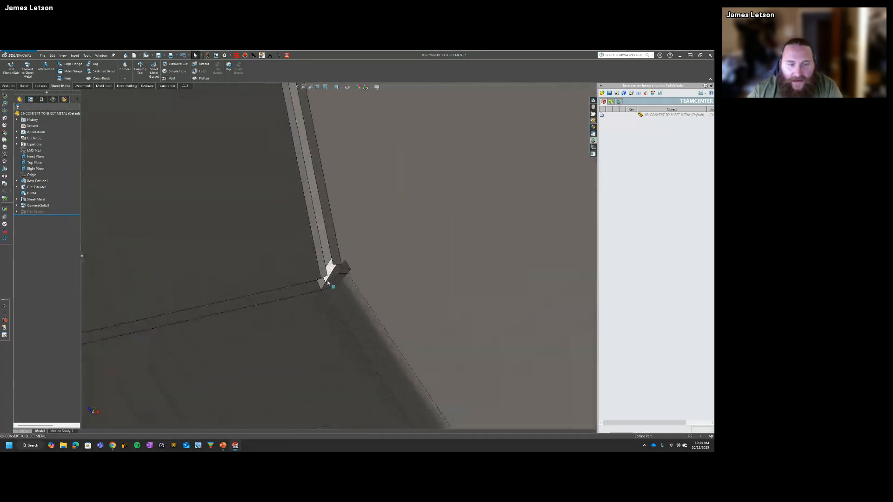
scroll(346, 247, up, 5)
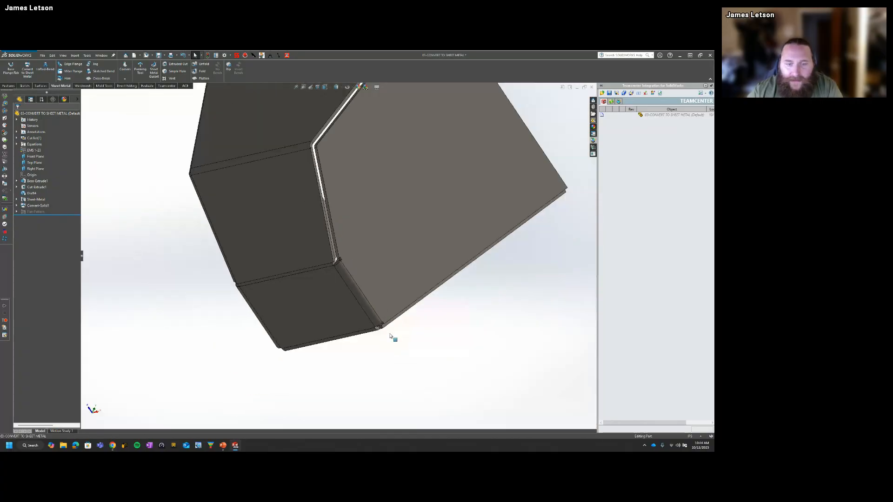
scroll(380, 334, down, 2)
scroll(380, 334, down, 6)
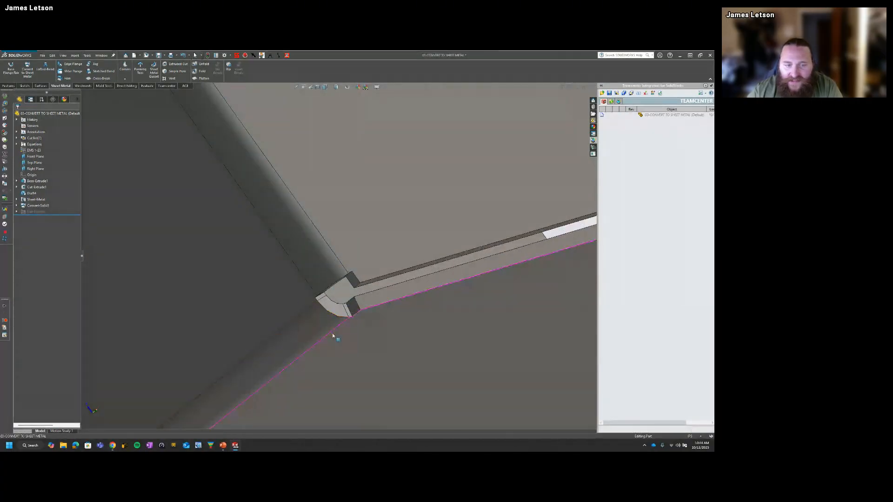
scroll(320, 311, up, 5)
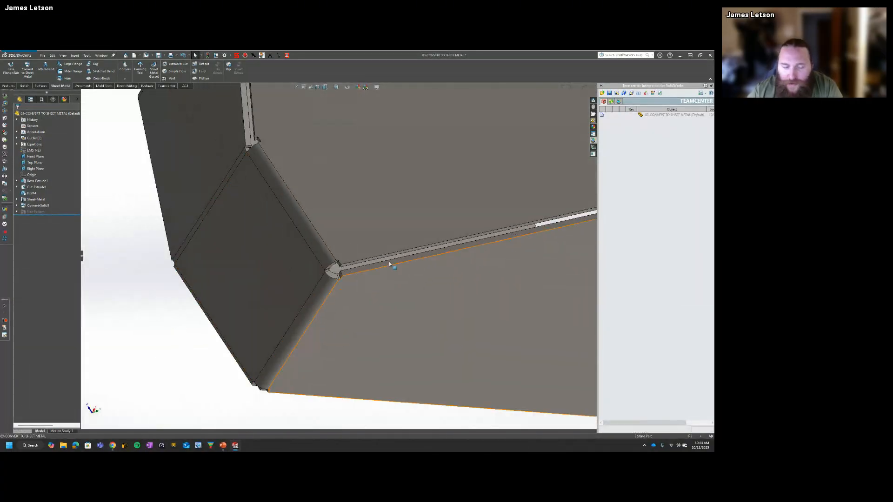
middle_drag(320, 252, 325, 229)
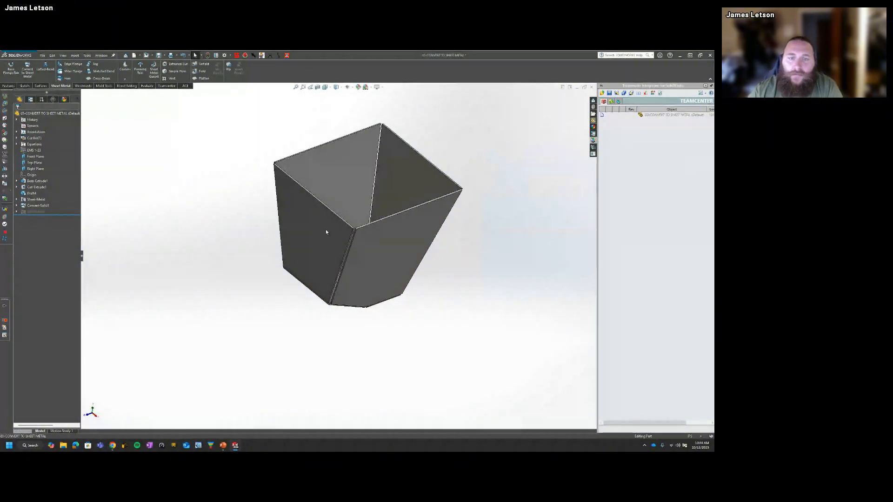
Step: Flatten the converted body in the isometric view to show its flat pattern, and return it to the folded state
key(ctrl+7)
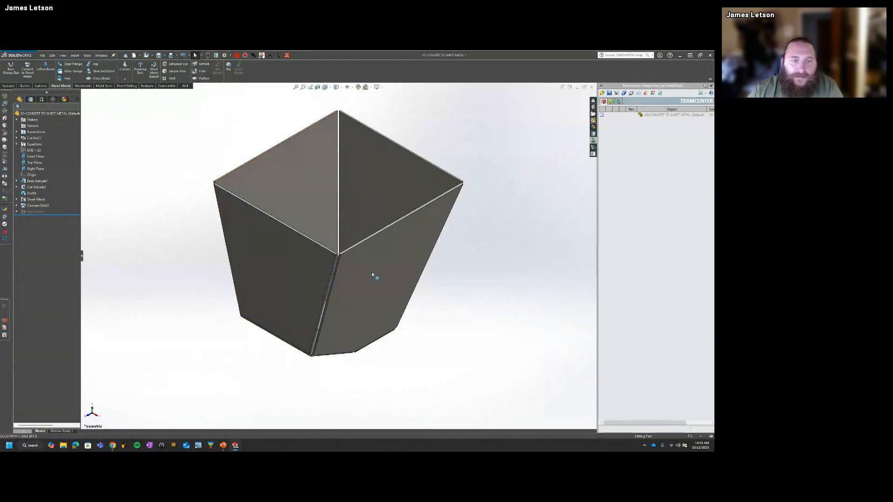
click(202, 78)
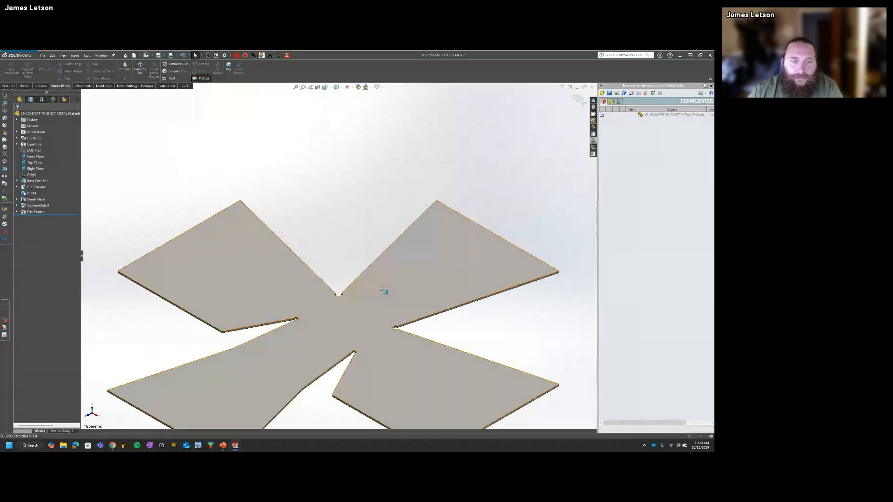
click(203, 79)
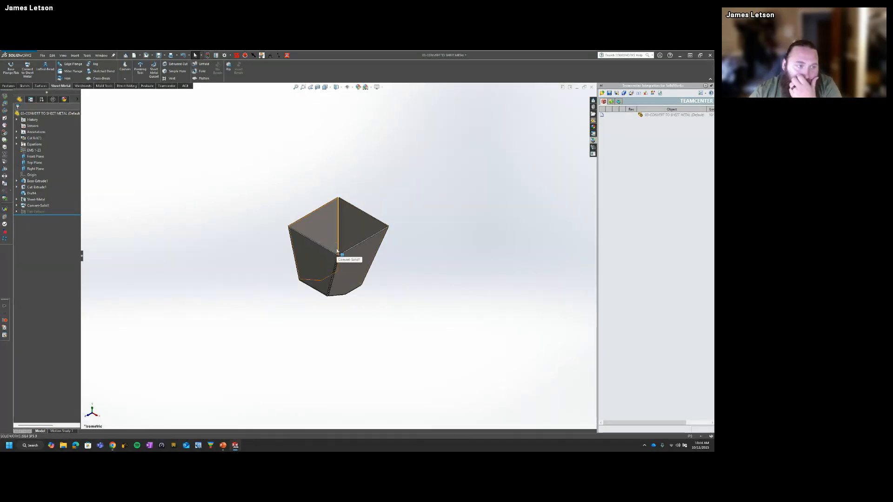
middle_drag(337, 251, 342, 351)
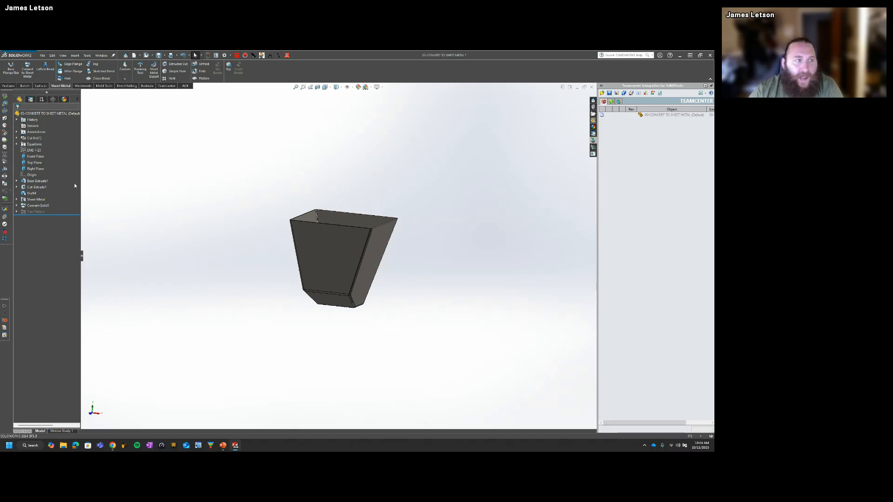
click(11, 67)
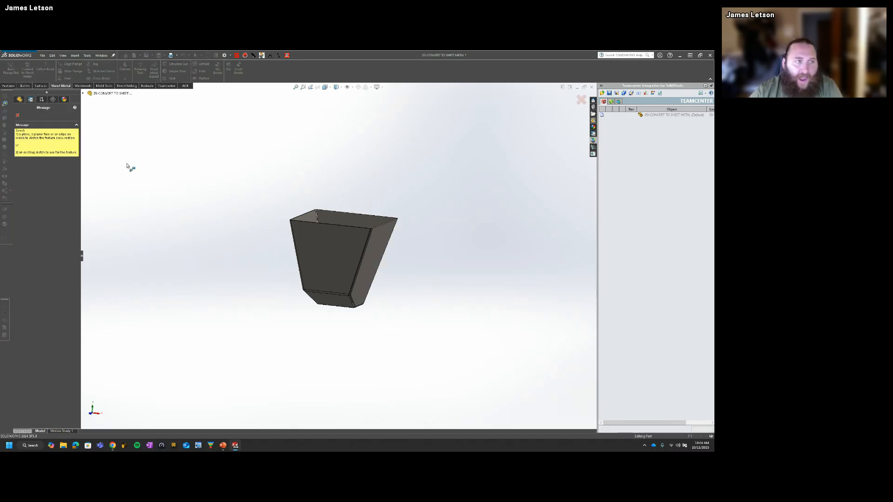
mouse_move(246, 211)
middle_down()
mouse_move(264, 233)
mouse_move(282, 232)
mouse_move(261, 244)
middle_up()
click(296, 229)
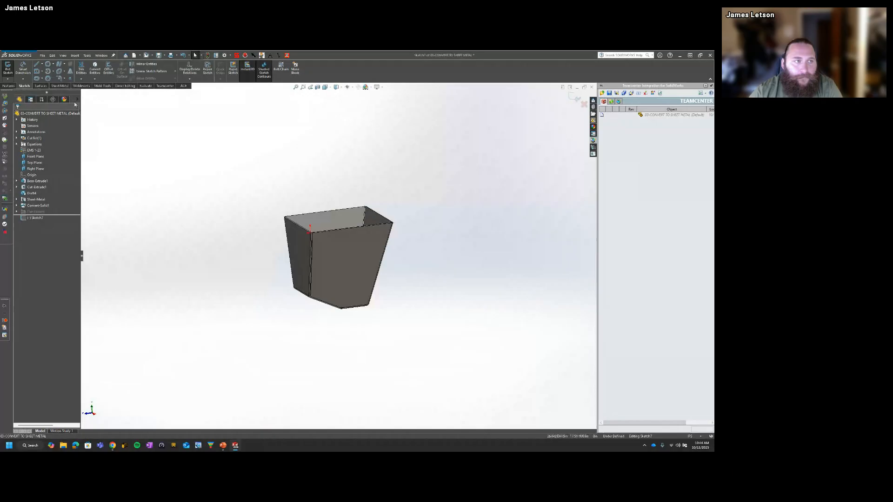
click(9, 69)
click(17, 68)
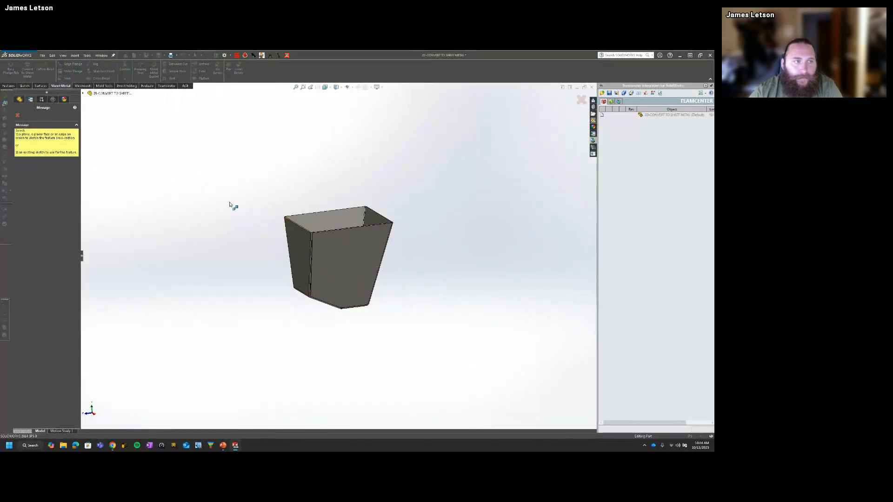
key(Escape)
Step: Add an outward 90-degree edge flange along the top rim of the wall above the angled lower face
click(70, 64)
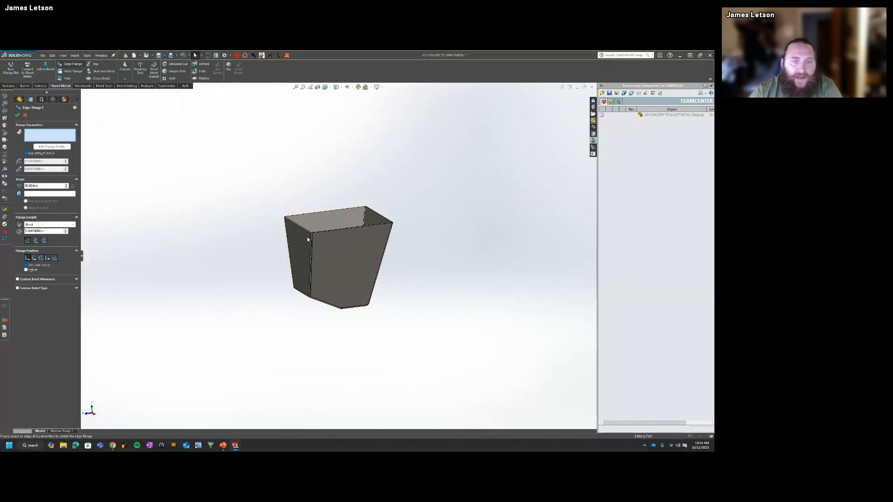
scroll(275, 225, down, 3)
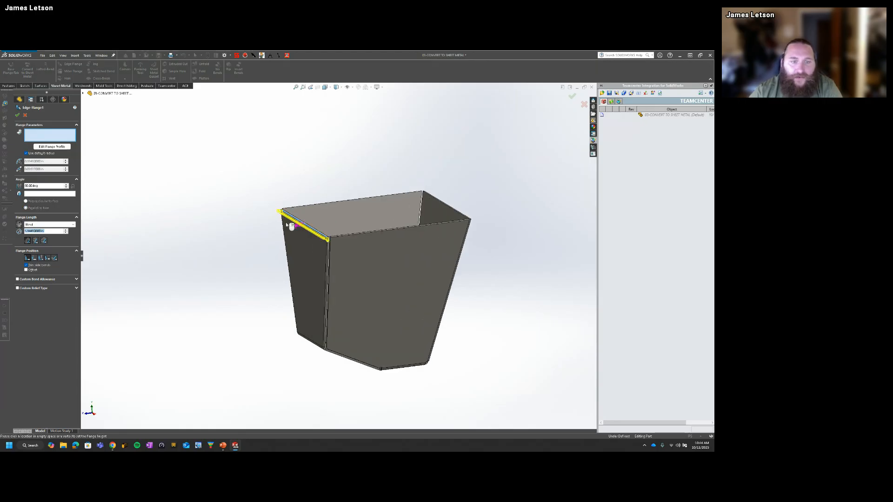
click(290, 218)
click(43, 135)
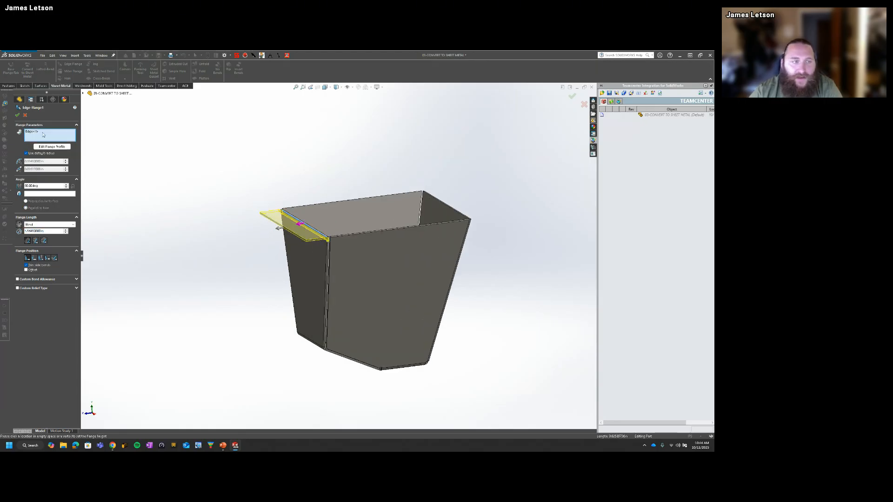
click(18, 115)
middle_drag(354, 260, 372, 250)
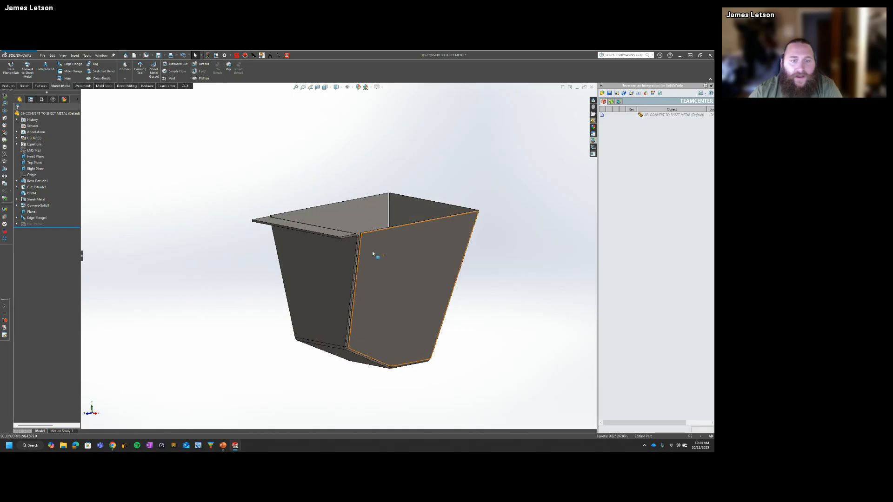
Step: Try adding an adjacent side wall's top rim edge to the existing edge flange, then remove that edge and close the feature
click(37, 217)
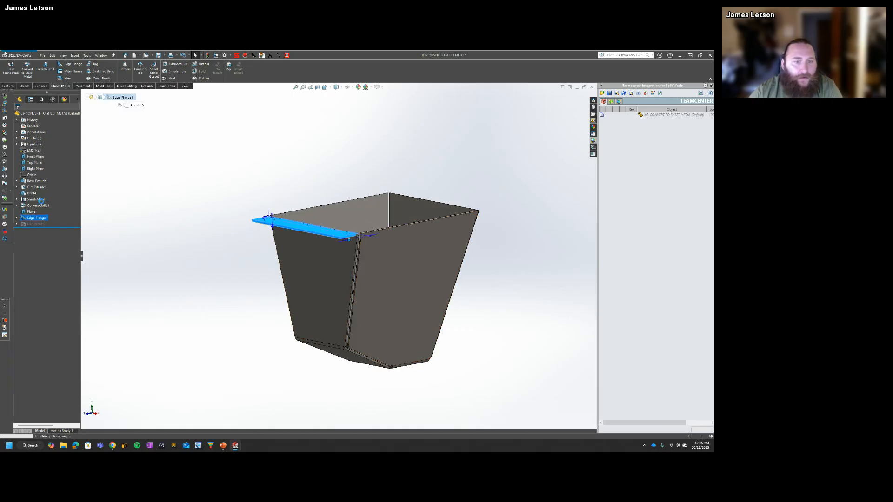
middle_drag(351, 248, 302, 232)
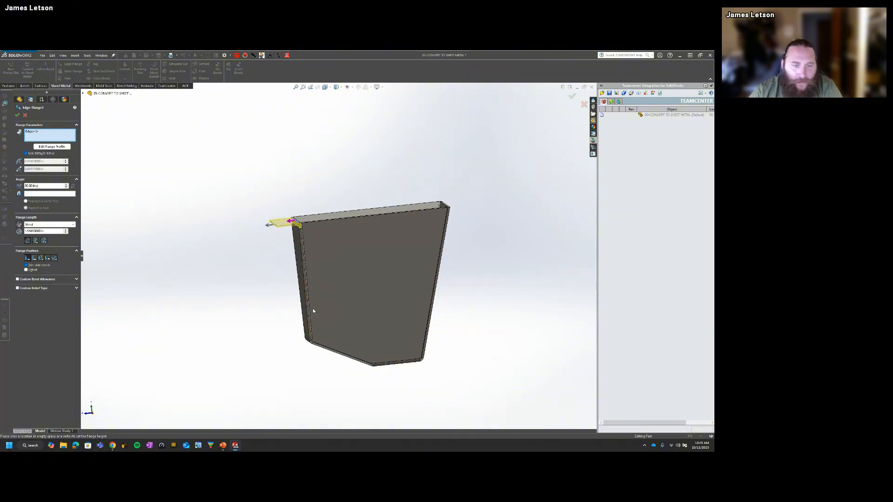
middle_drag(313, 313, 419, 285)
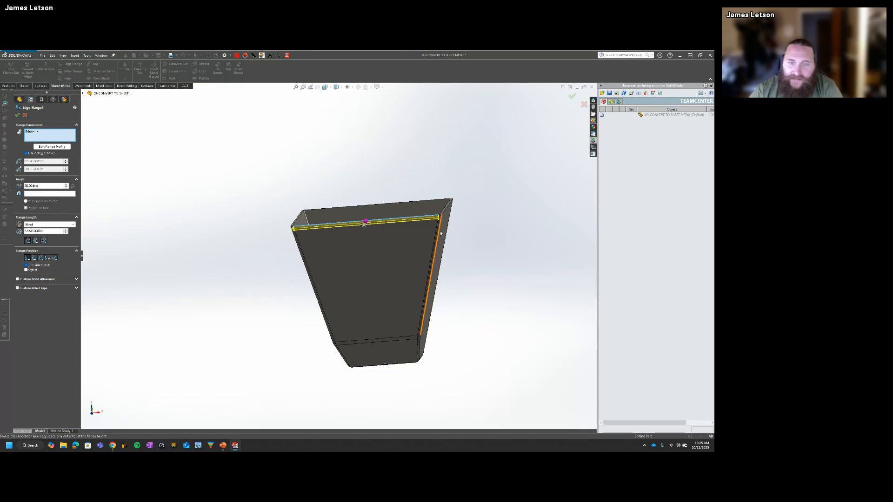
middle_drag(415, 252, 430, 272)
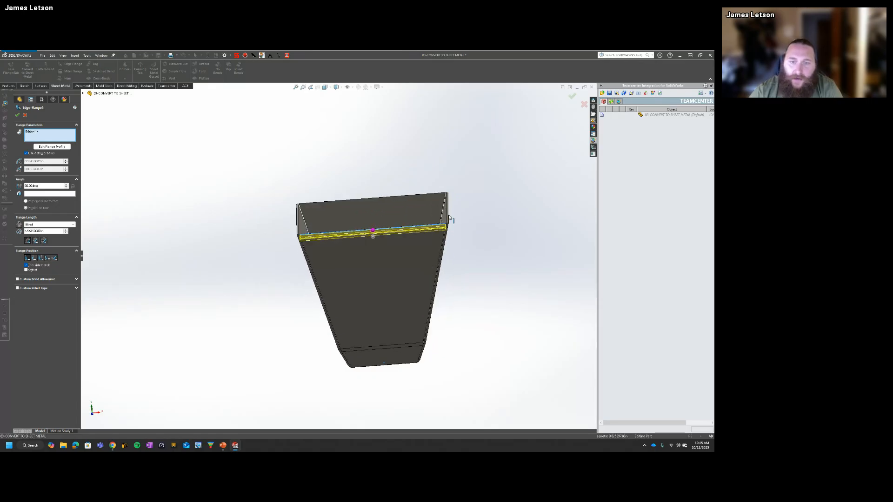
click(447, 219)
middle_drag(474, 291, 224, 264)
scroll(304, 232, down, 4)
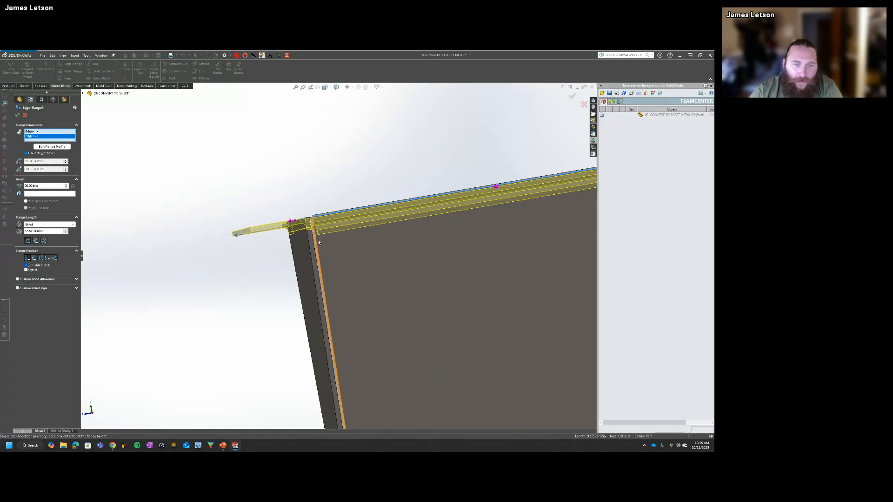
middle_drag(326, 279, 312, 233)
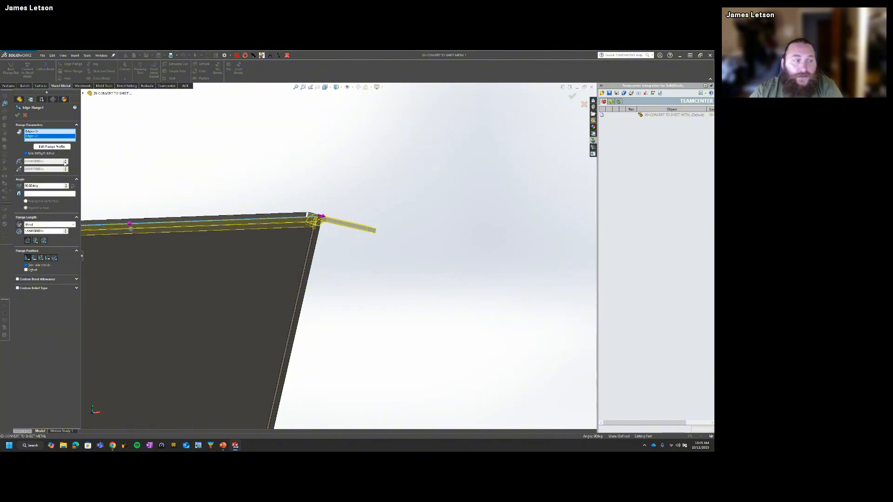
middle_drag(205, 171, 261, 239)
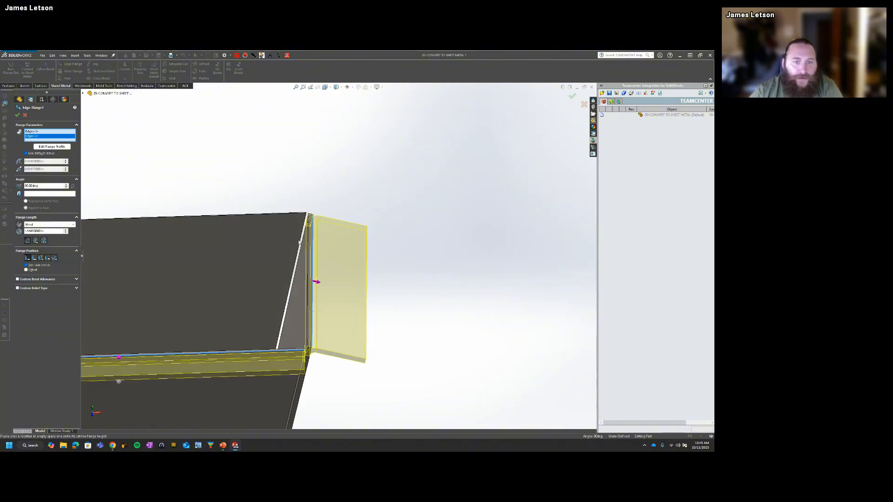
click(315, 227)
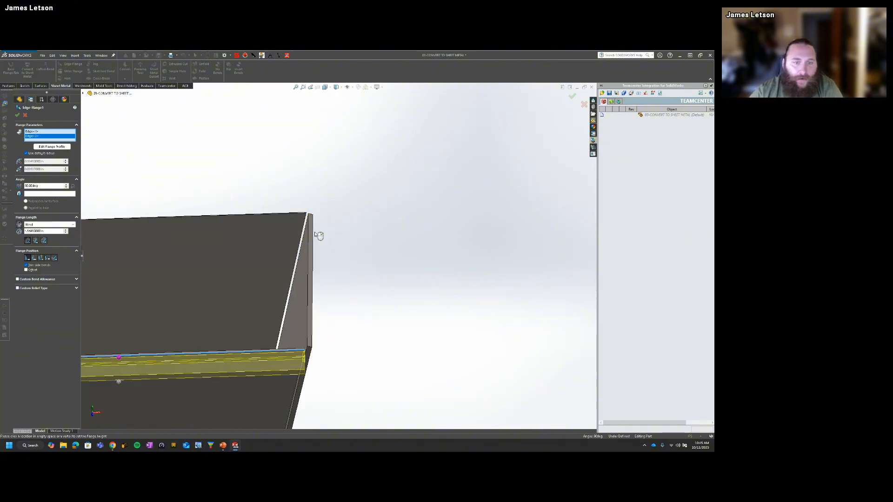
click(17, 115)
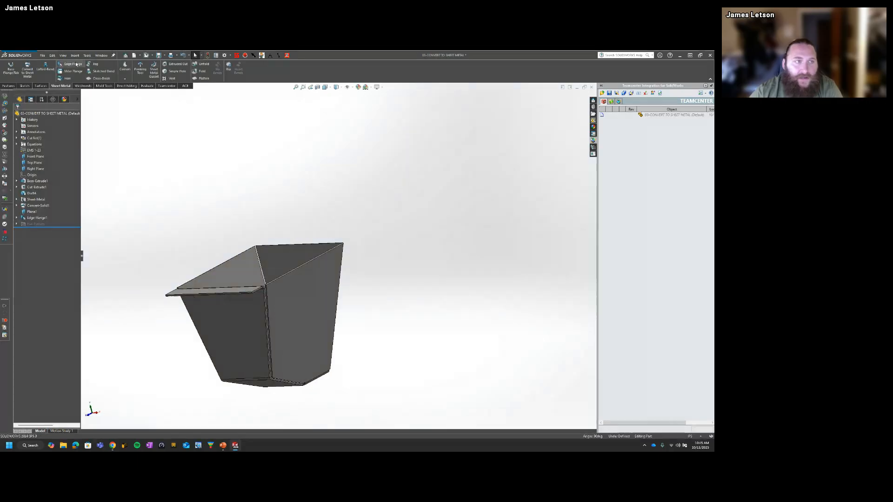
Step: Add outward edge flanges along the top rims of both side walls, reducing the flange angle until they are level
click(76, 64)
click(294, 269)
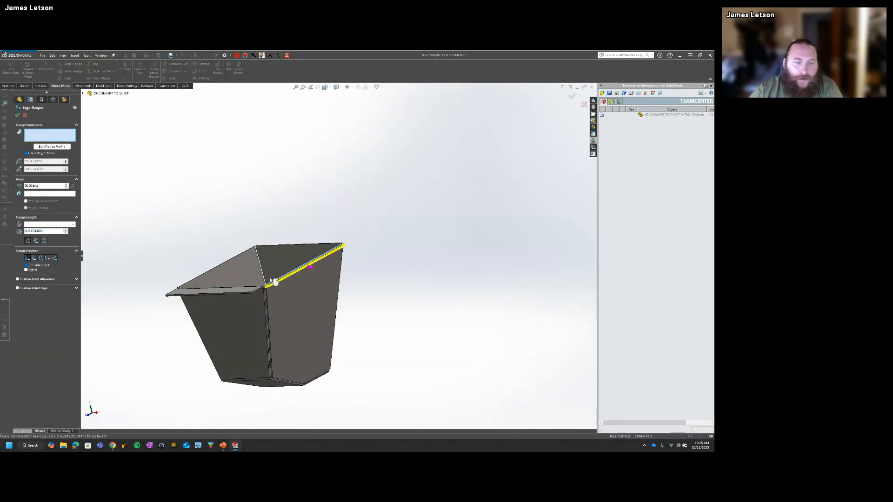
middle_drag(220, 242, 277, 246)
click(374, 271)
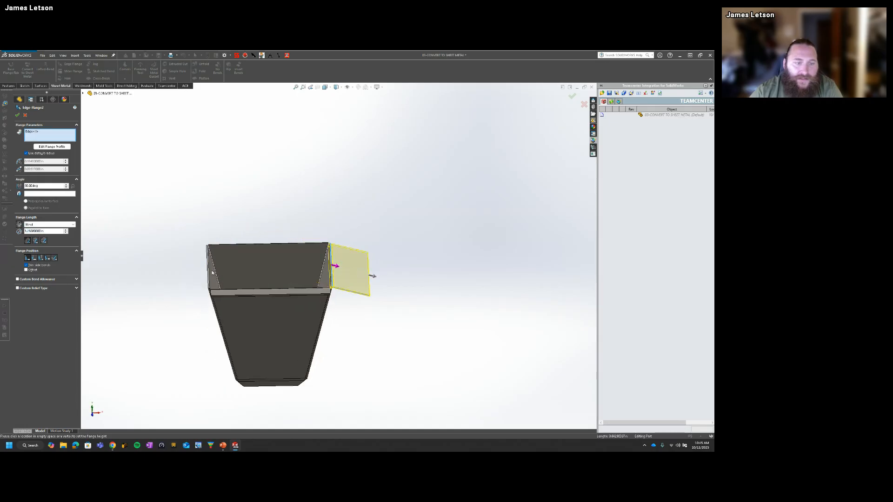
click(208, 269)
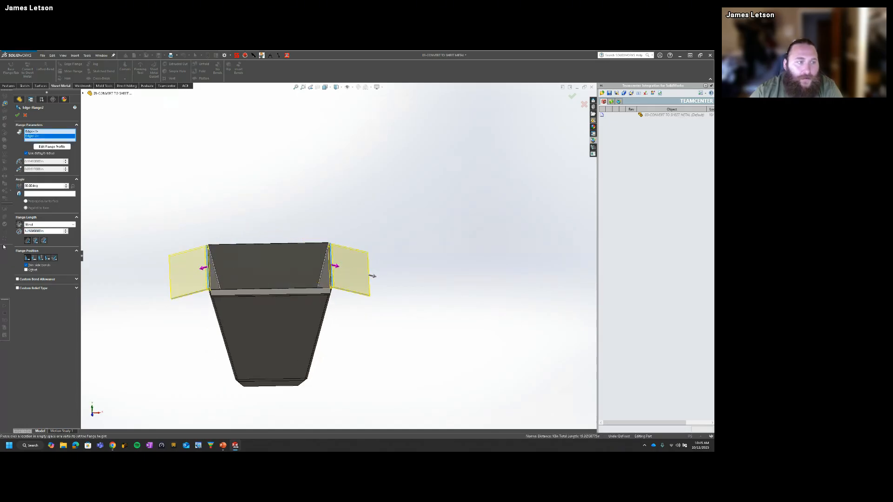
click(66, 187)
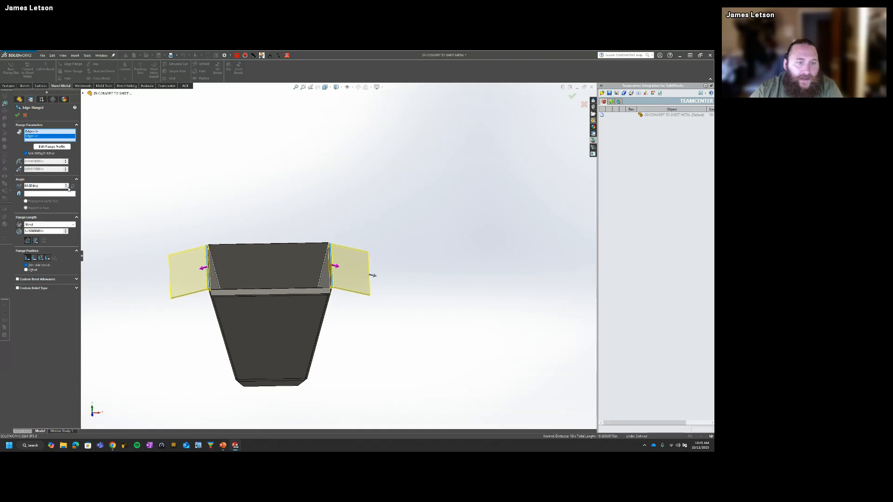
click(66, 187)
click(66, 187)
click(68, 188)
click(68, 187)
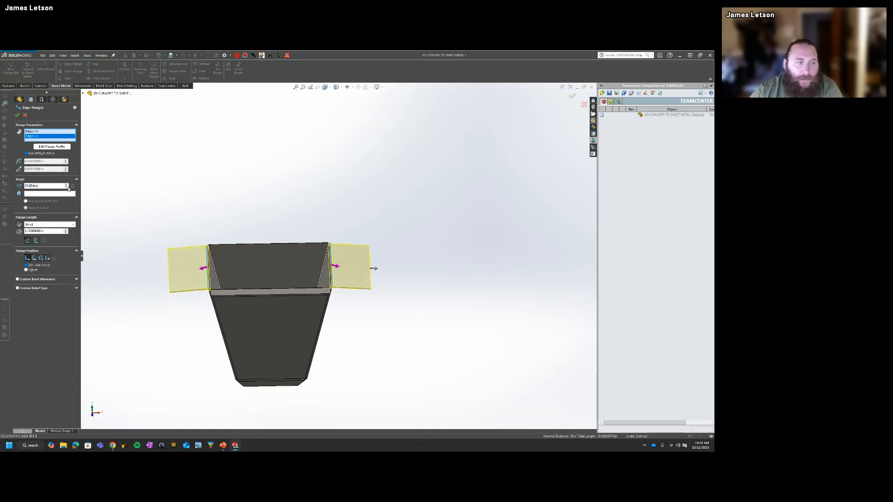
click(68, 187)
middle_drag(238, 282, 233, 251)
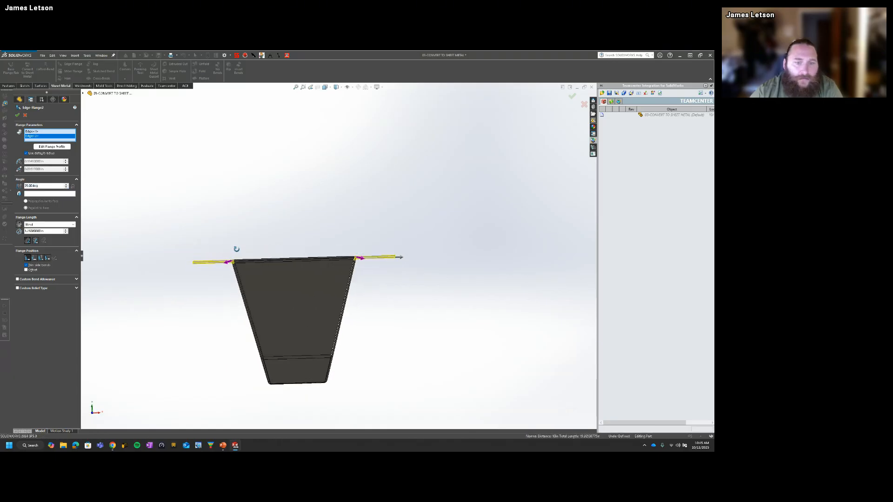
middle_drag(134, 221, 133, 230)
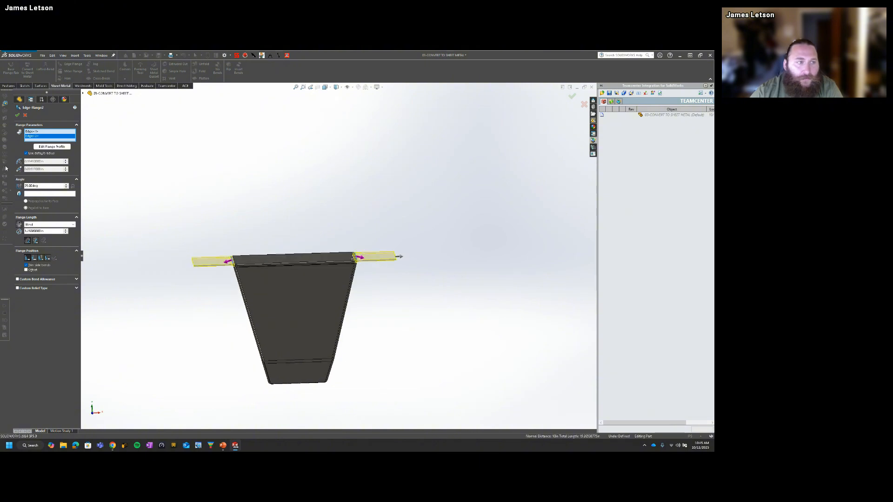
click(17, 115)
Step: Add an outward edge flange along the remaining wall's top rim, reducing its angle until it is level
middle_drag(283, 255, 218, 286)
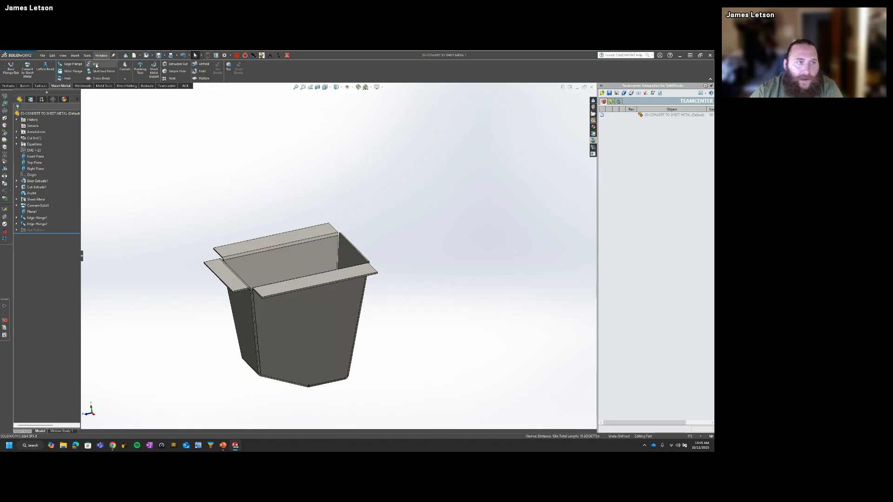
click(73, 65)
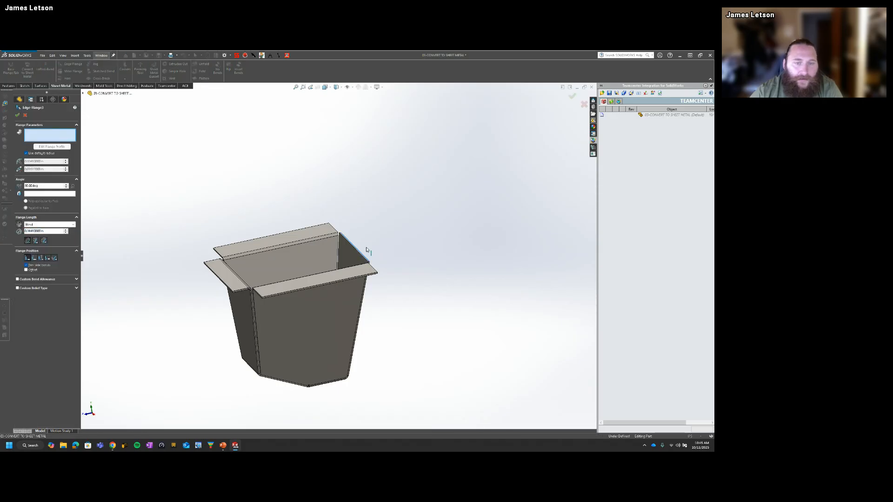
click(355, 250)
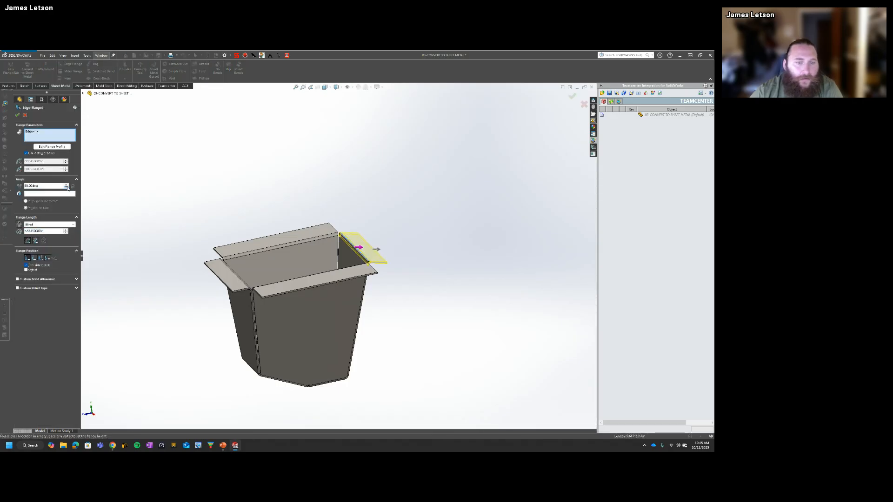
click(66, 188)
click(67, 187)
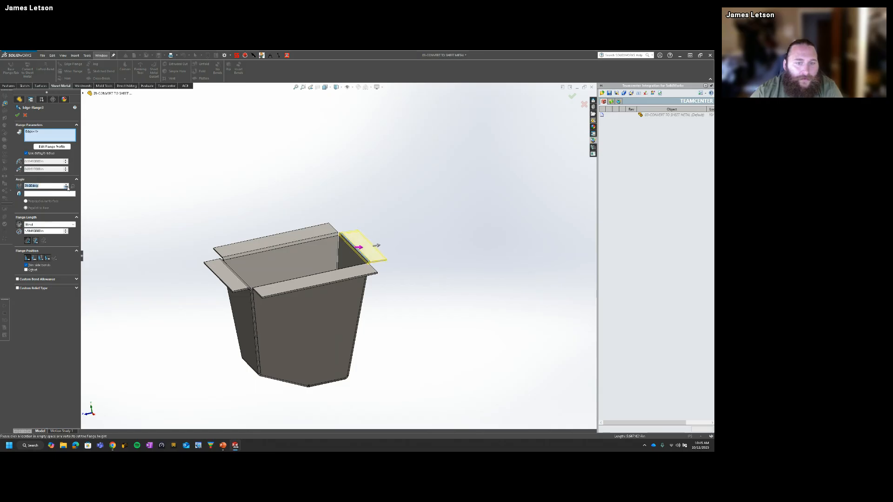
click(66, 188)
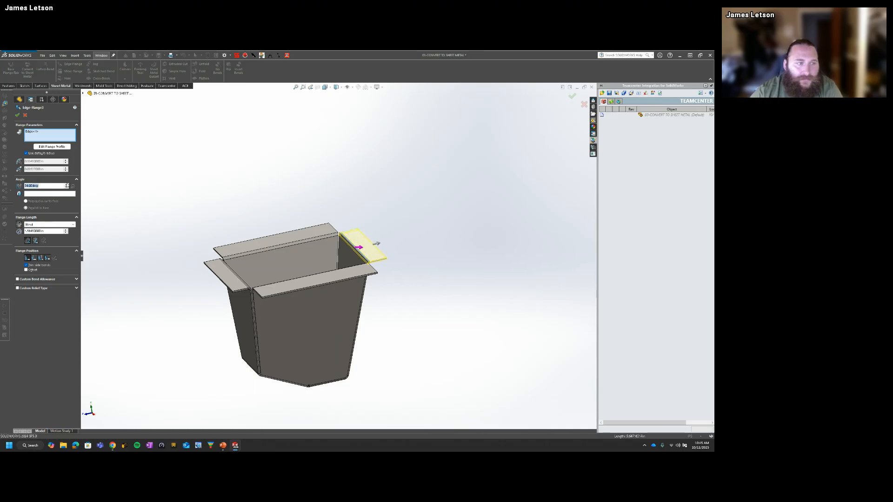
click(17, 116)
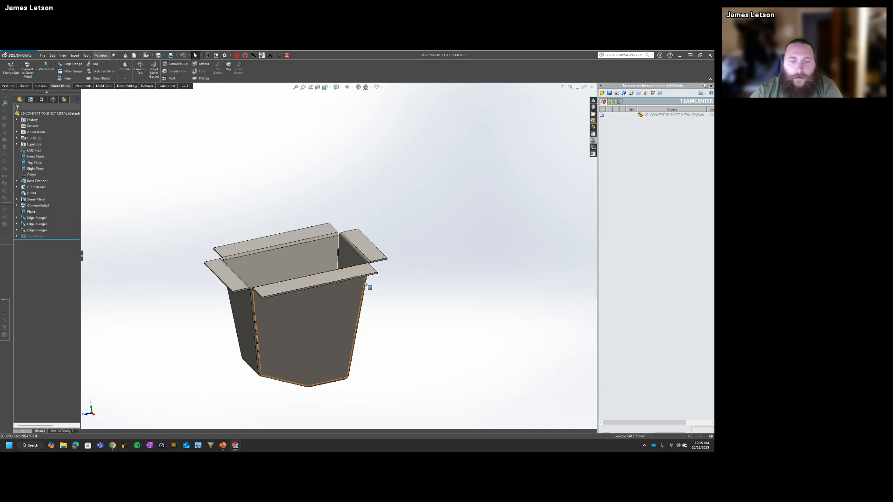
Step: Delete all three edge flange features together with the reference plane before them
middle_drag(364, 283, 404, 260)
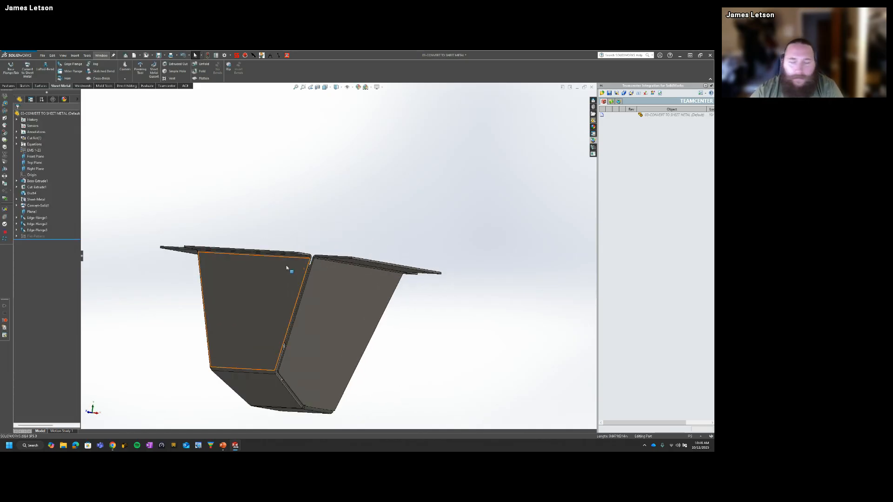
middle_drag(286, 210, 270, 256)
scroll(269, 255, up, 2)
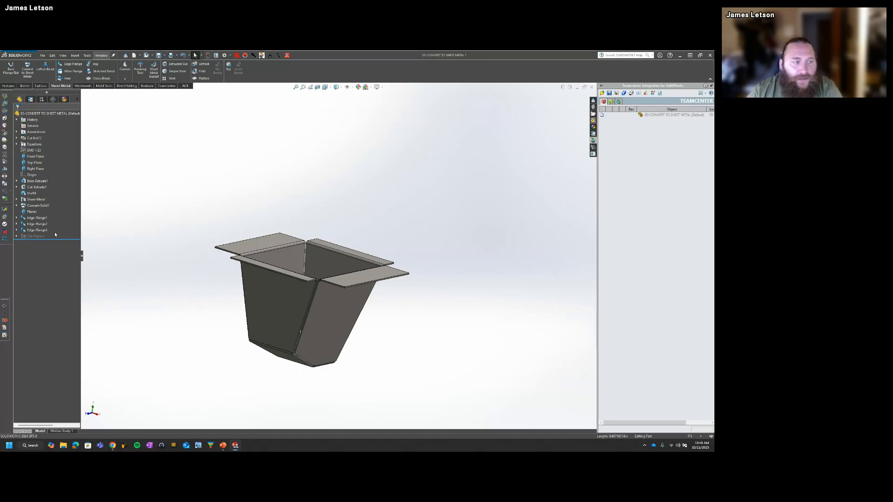
click(38, 230)
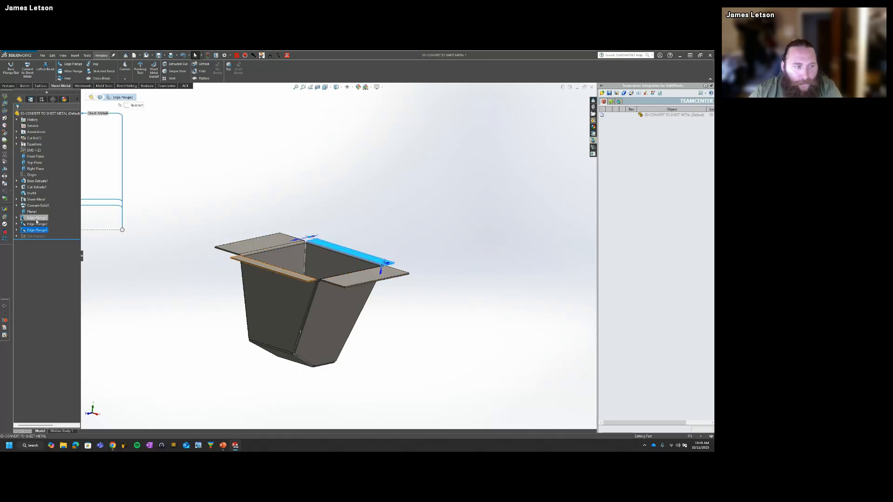
shift+click(35, 219)
shift+click(33, 212)
key(Delete)
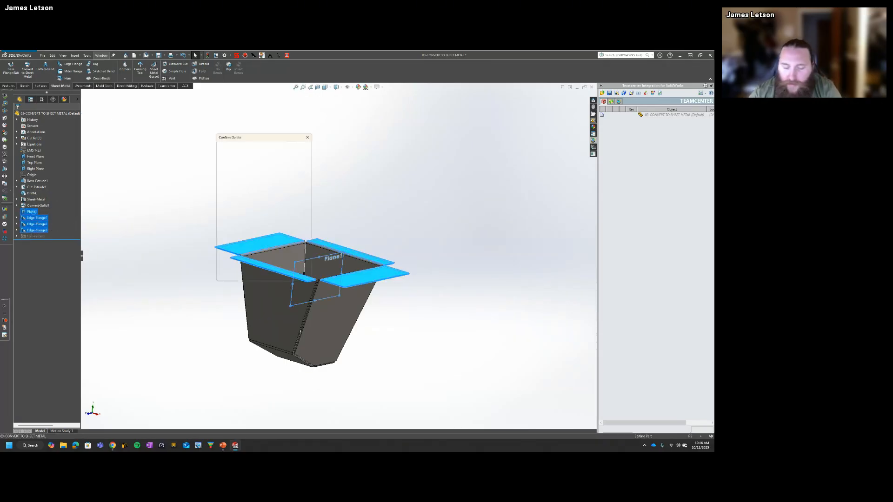
click(298, 156)
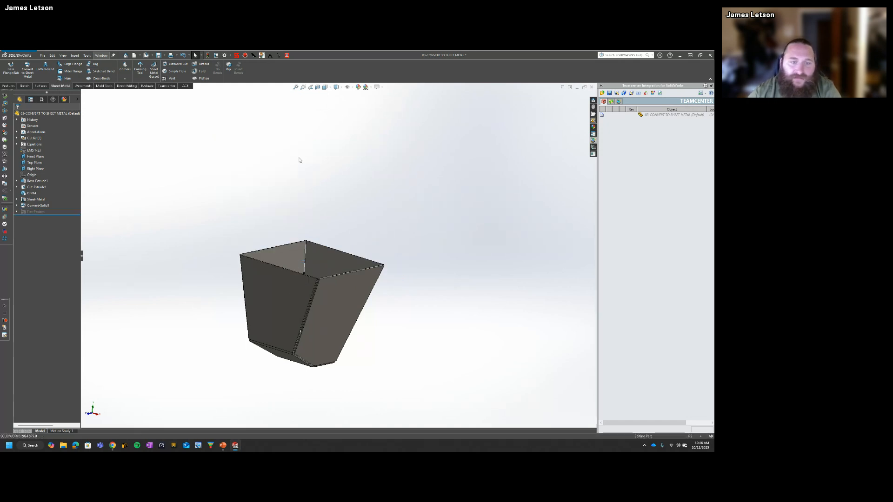
Step: Inspect the corner gaps of the converted body and flatten it to show its flat pattern
scroll(307, 265, up, 3)
scroll(320, 302, down, 5)
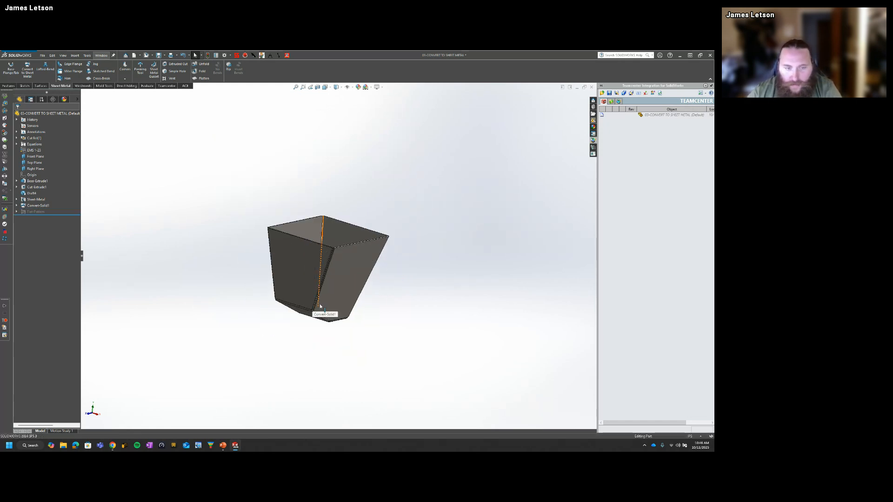
middle_drag(319, 294, 333, 264)
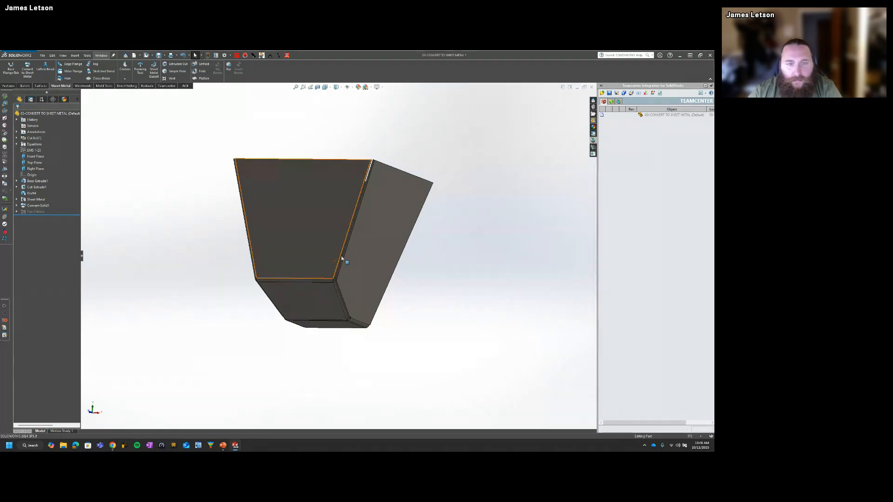
middle_drag(427, 274, 326, 312)
click(203, 78)
scroll(327, 318, down, 2)
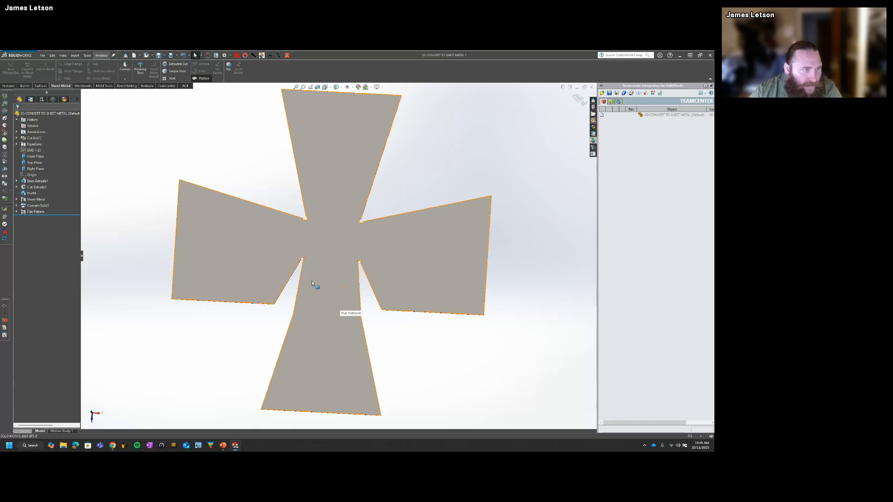
Step: Show the Tools toolbar with the docked tools shifted lower, and return the flattened body to its folded state
right_click(349, 64)
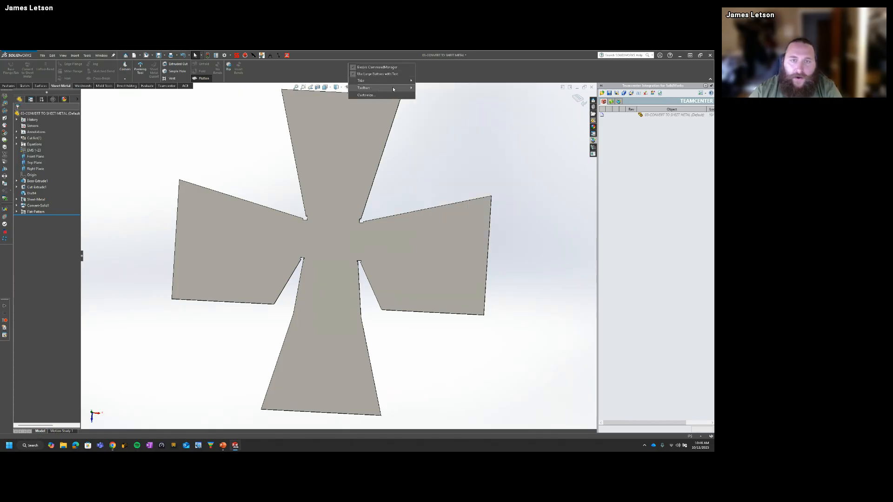
mouse_move(400, 89)
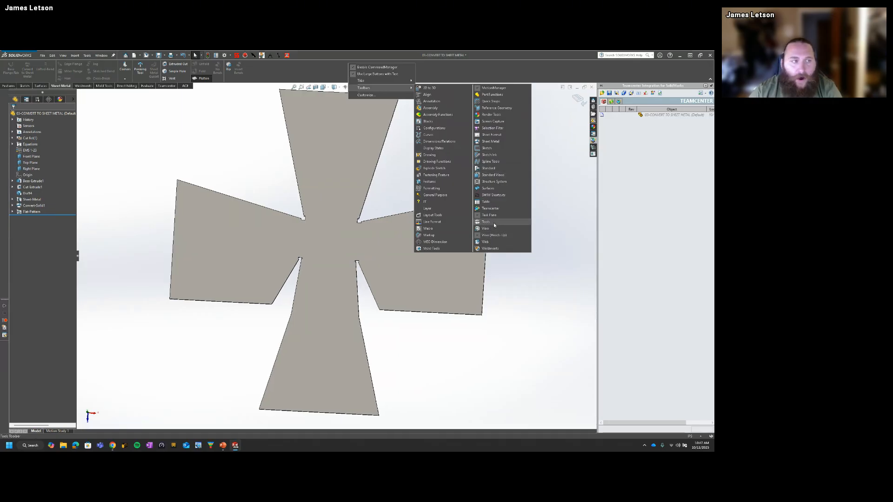
click(493, 223)
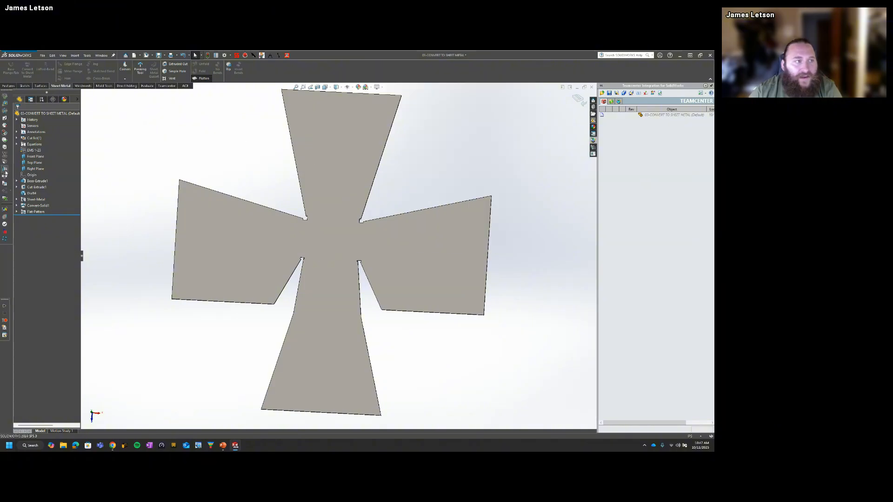
drag(7, 88, 6, 119)
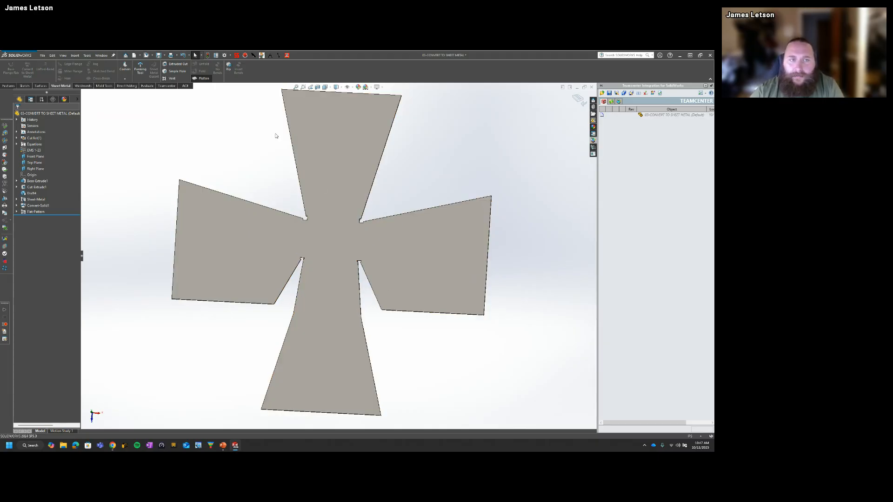
click(203, 79)
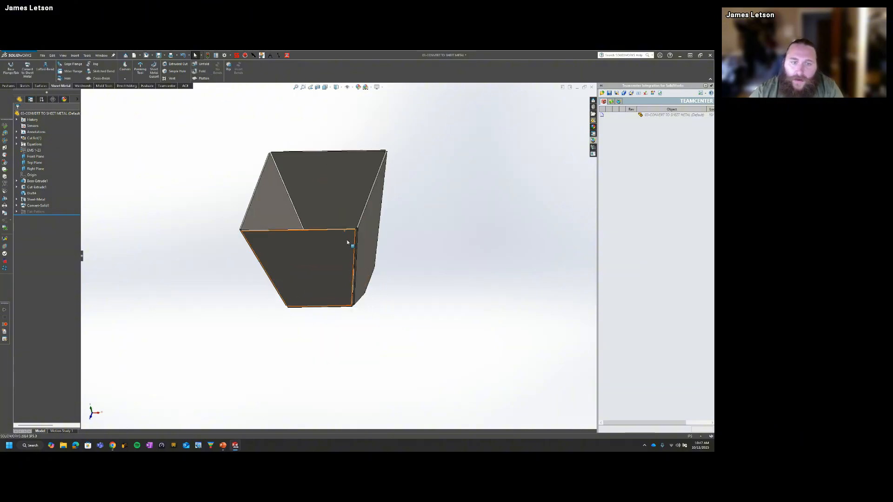
Step: Undo the recent feature deletions, the edge flanges, the reference plane and the sheet metal conversion, back to the drafted solid
middle_drag(347, 243, 317, 179)
middle_drag(373, 235, 344, 289)
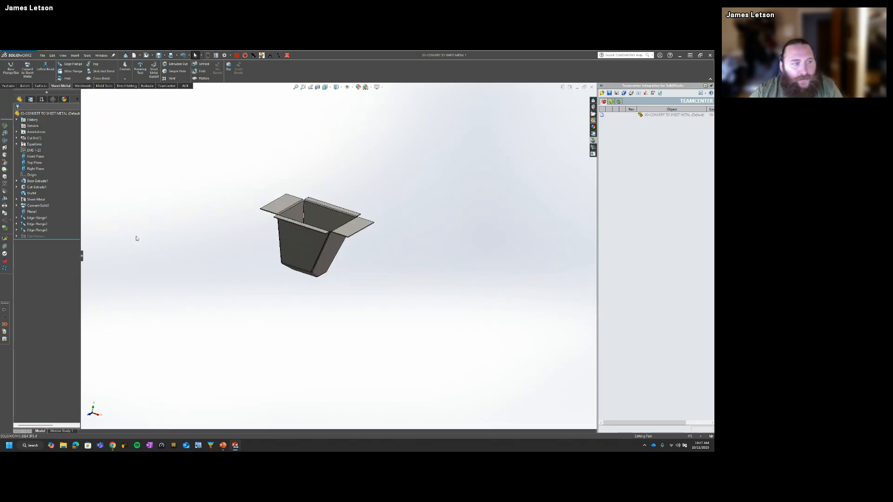
key(ctrl+z)
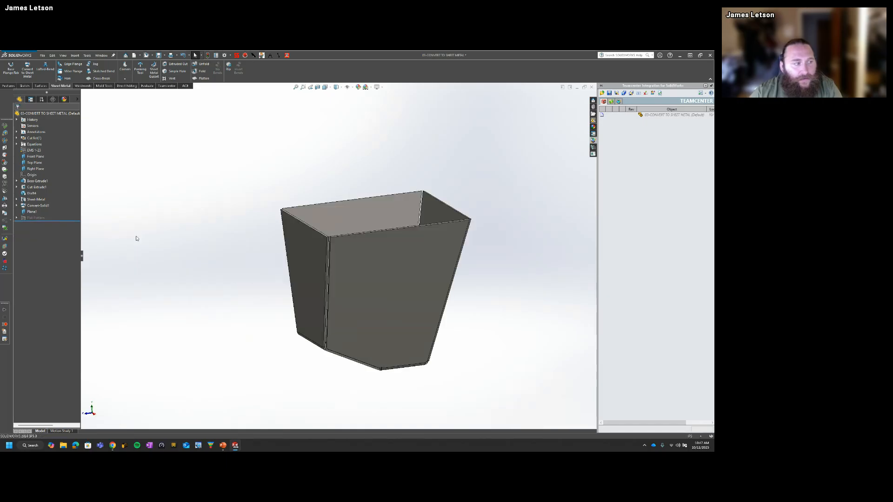
key(ctrl+z)
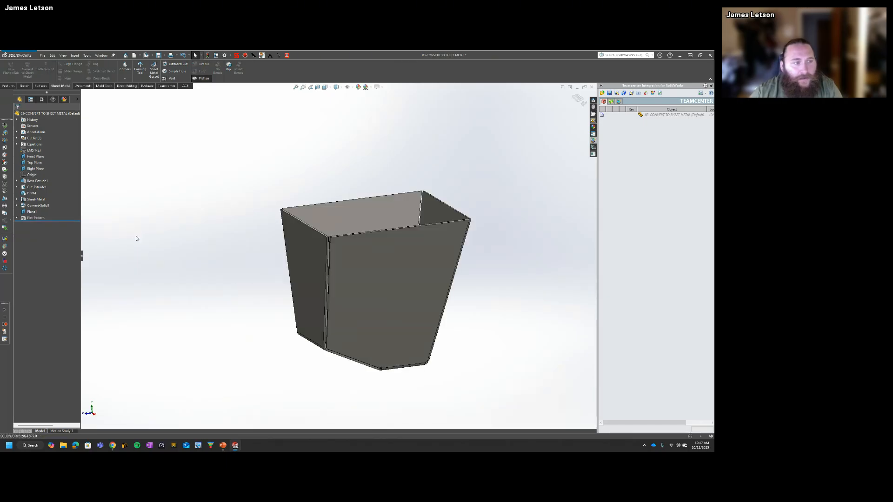
key(ctrl+z)
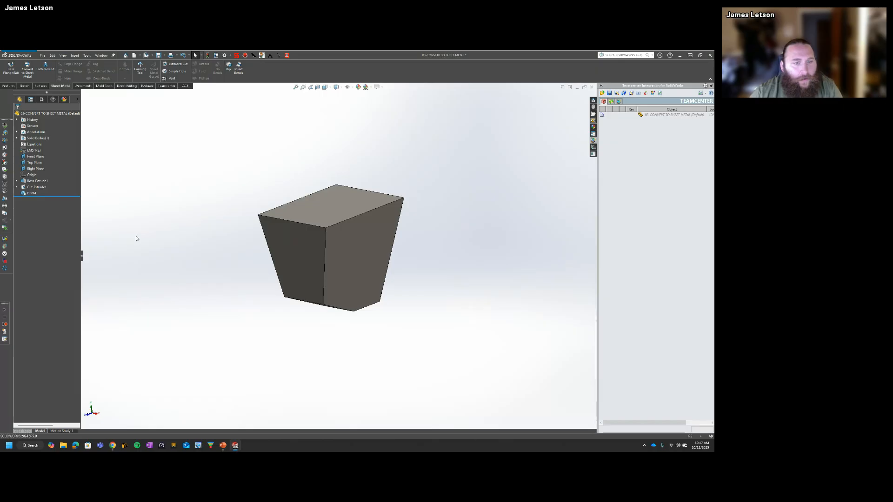
Step: Start Convert to Sheet Metal on the drafted solid with Keep body enabled and its flat bottom face as the fixed face
click(27, 70)
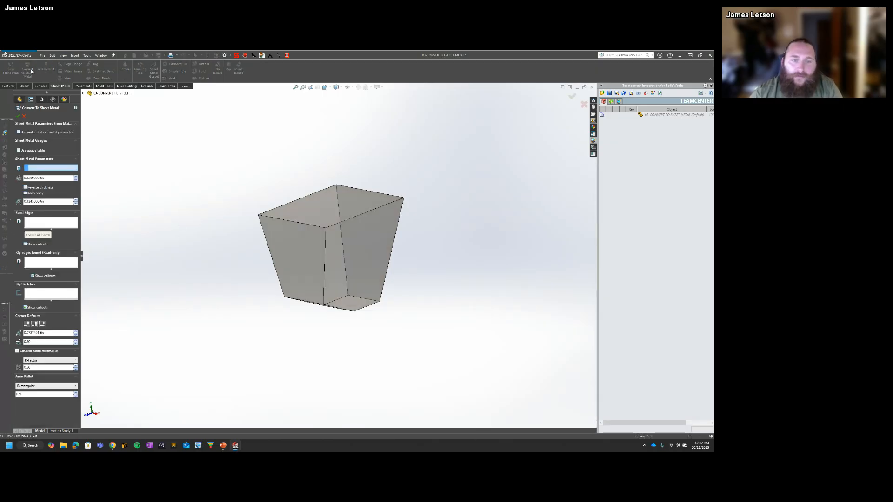
middle_drag(297, 261, 309, 289)
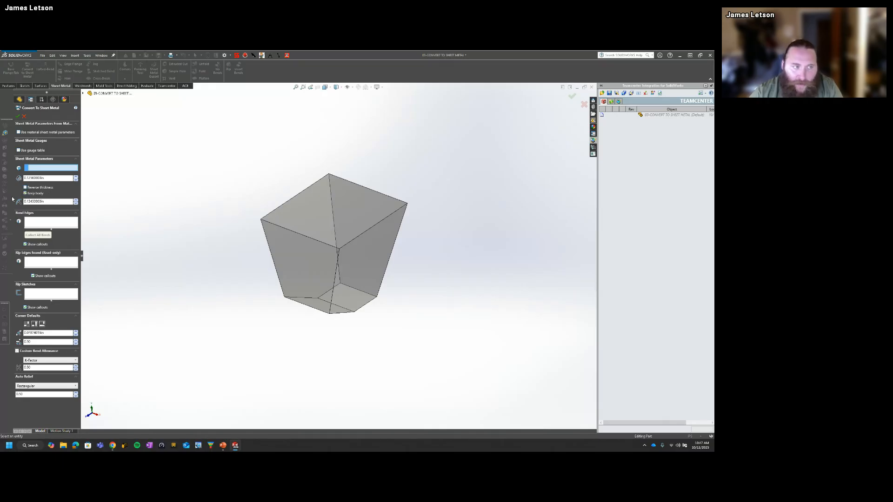
mouse_move(356, 317)
middle_down()
mouse_move(354, 273)
mouse_move(351, 313)
middle_up()
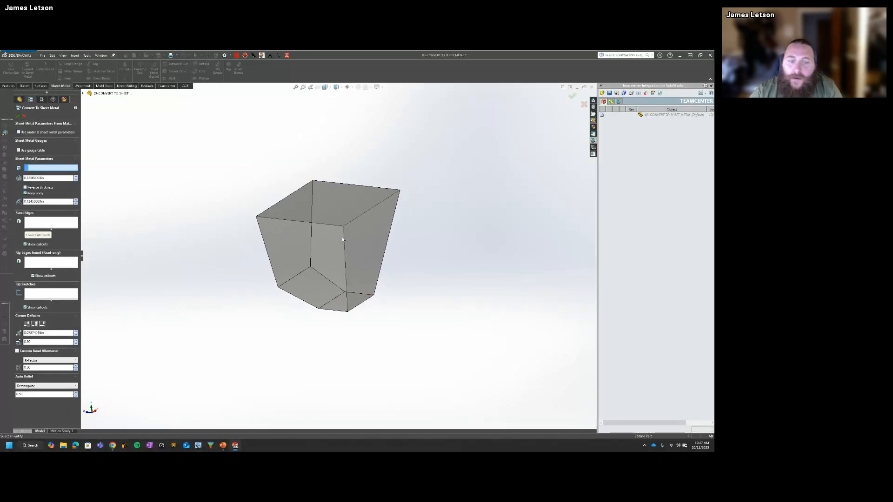
click(351, 302)
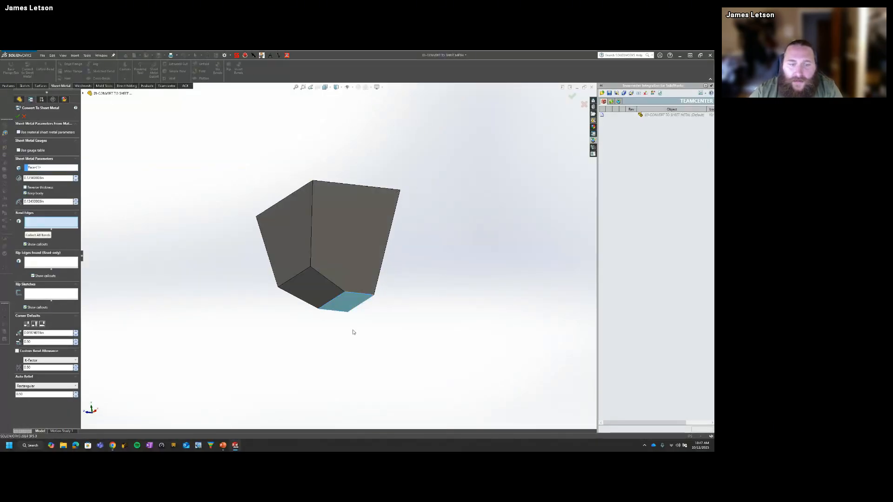
Step: Add two opposite edges of the bottom face as bends with the default radius and complete the conversion
middle_drag(256, 302, 345, 271)
scroll(347, 275, up, 1)
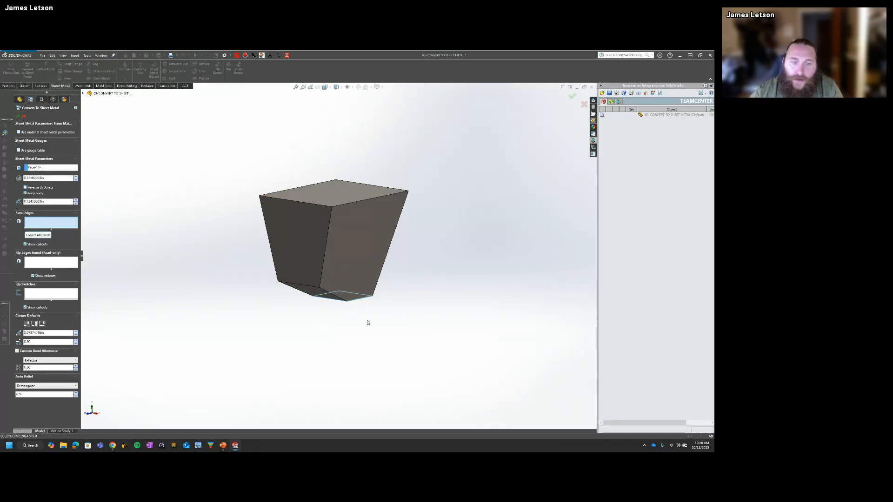
middle_drag(354, 299, 347, 275)
scroll(329, 281, up, 4)
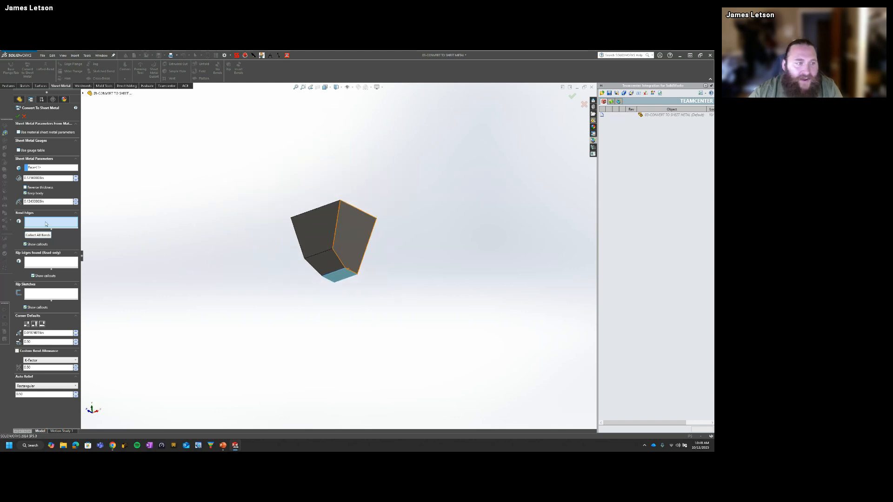
click(347, 273)
middle_drag(347, 273, 309, 335)
click(329, 280)
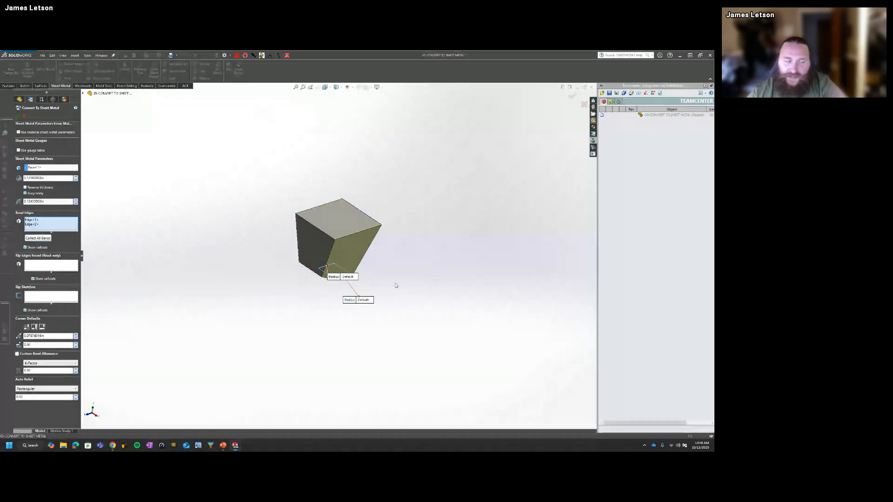
click(572, 96)
Step: Examine the overlap of the kept solid and the new sheet metal body by selecting the top face and a side wall
scroll(328, 234, down, 4)
middle_drag(328, 234, 317, 199)
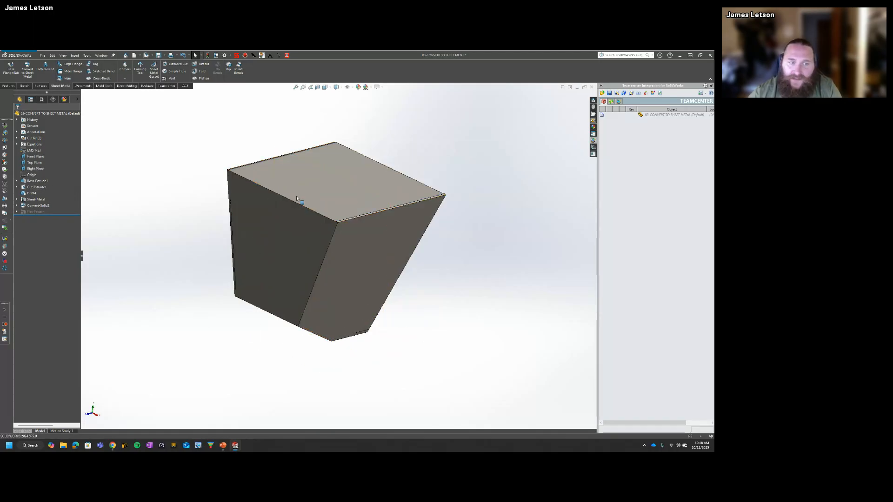
click(296, 196)
middle_drag(275, 245, 282, 226)
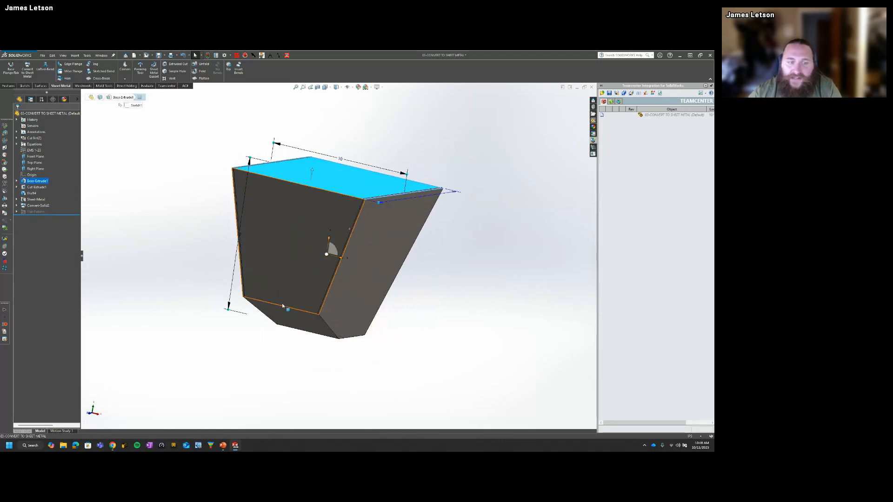
click(280, 278)
click(358, 181)
middle_drag(358, 181, 330, 249)
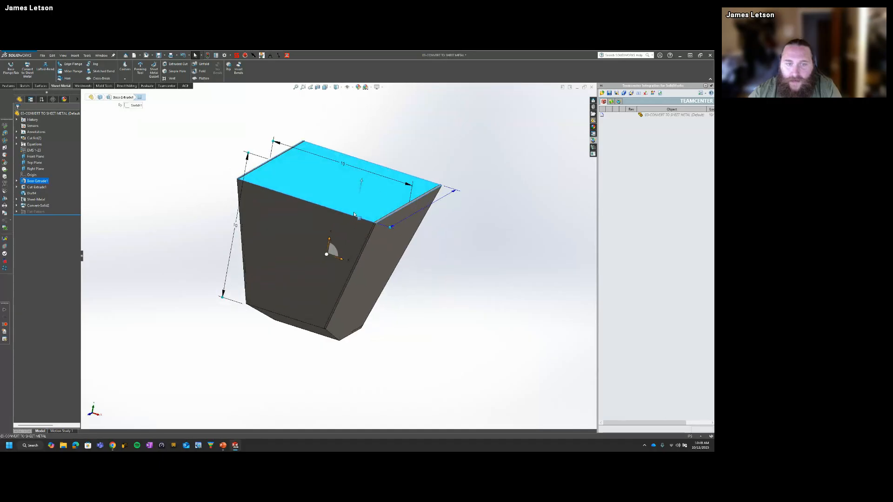
scroll(422, 238, down, 3)
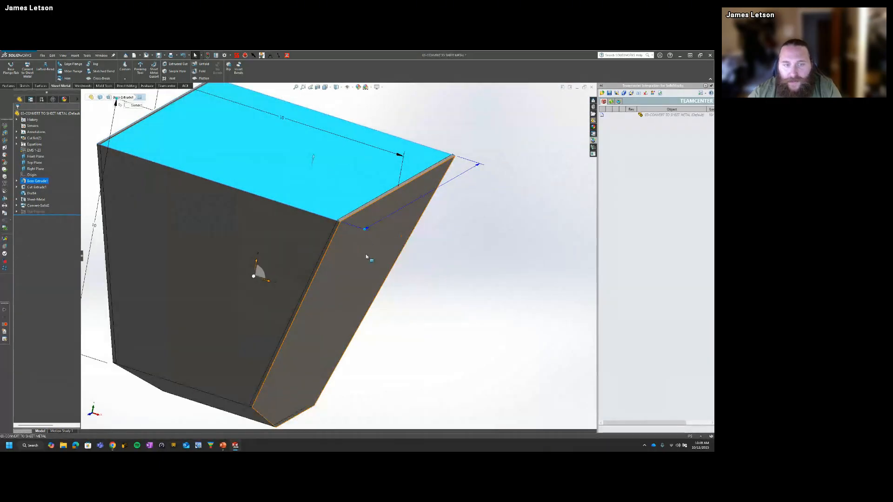
click(370, 258)
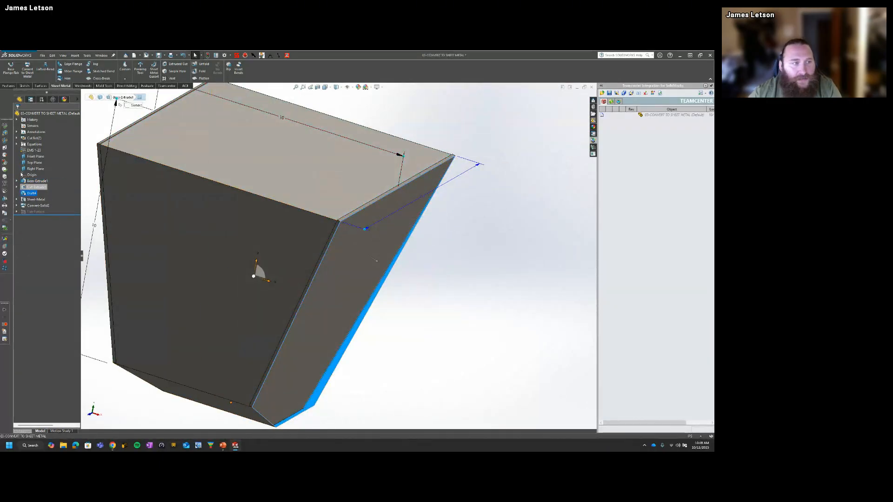
Step: Expand the cut list and highlight its two bodies to tell the kept solid from the sheet metal body
click(16, 138)
click(40, 150)
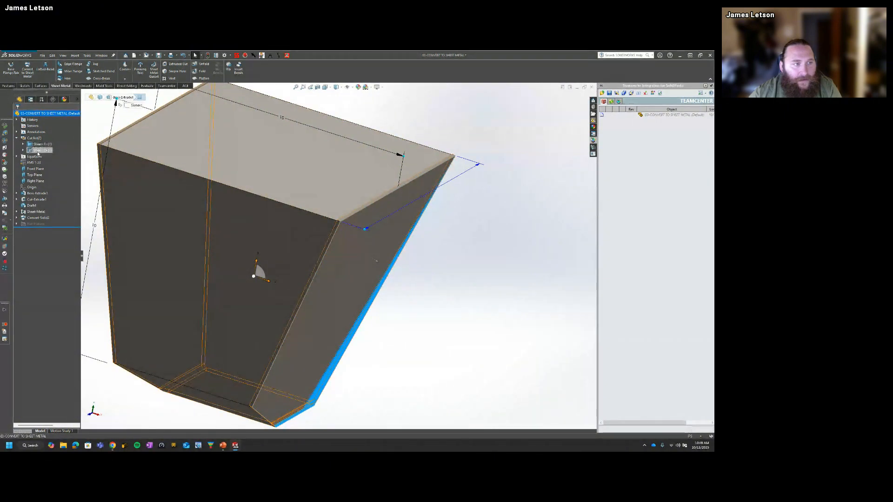
click(38, 152)
scroll(358, 358, up, 4)
middle_drag(360, 365, 322, 327)
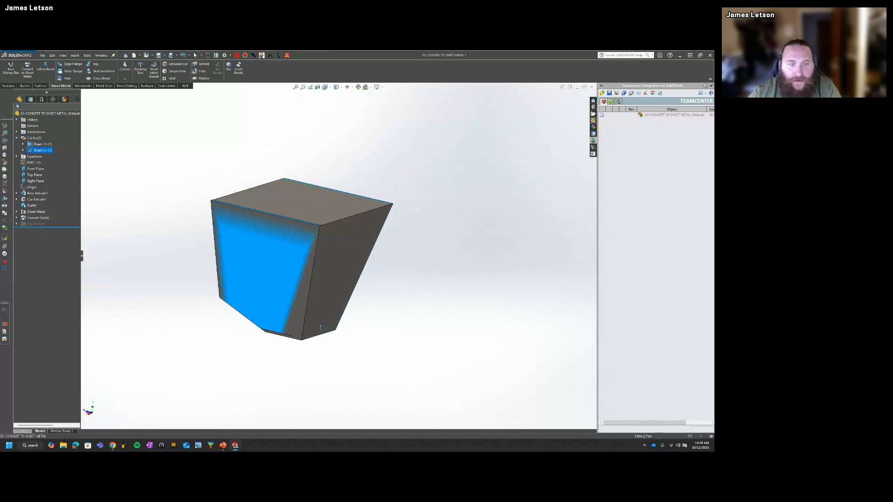
click(343, 253)
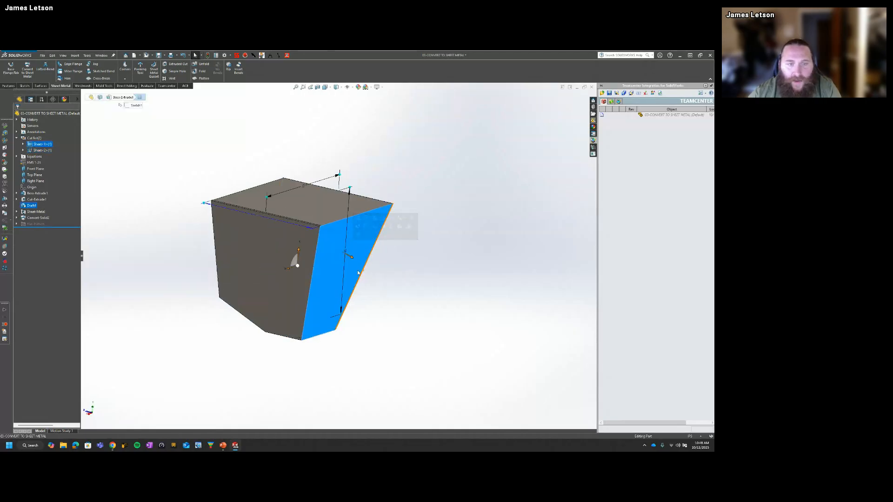
click(28, 145)
click(164, 317)
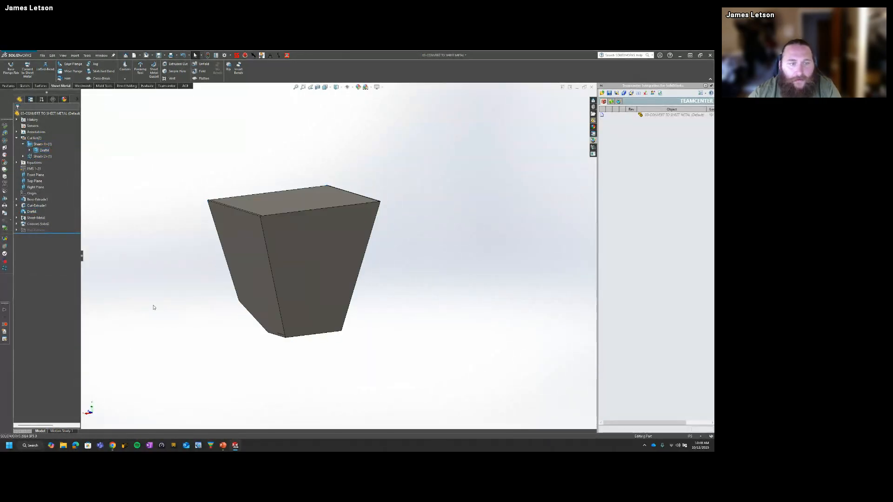
Step: Convert the kept solid again, fixing the sloped lower face and bending its upper edge into the adjoining wall, with Keep body enabled
key(ctrl+7)
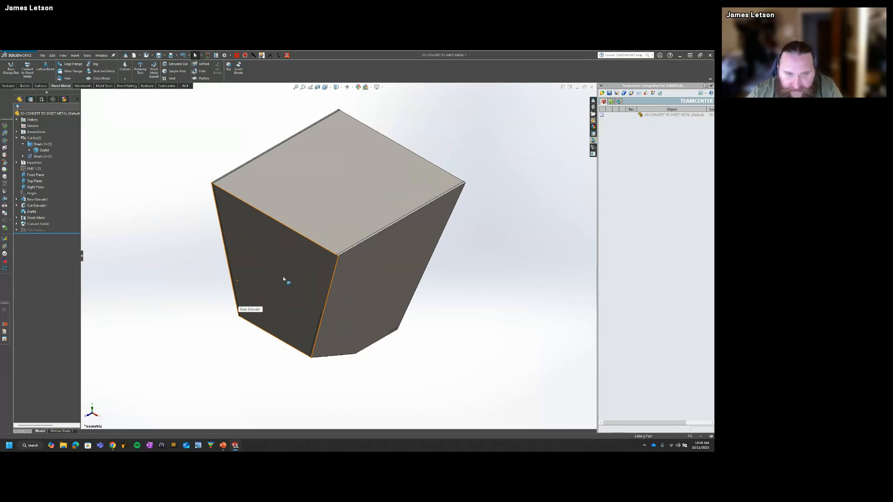
middle_drag(283, 277, 301, 234)
middle_drag(320, 322, 329, 309)
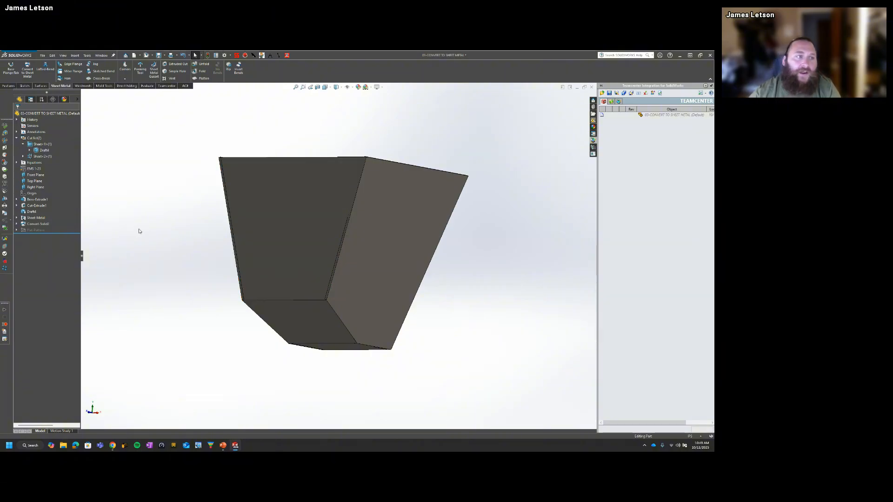
click(28, 70)
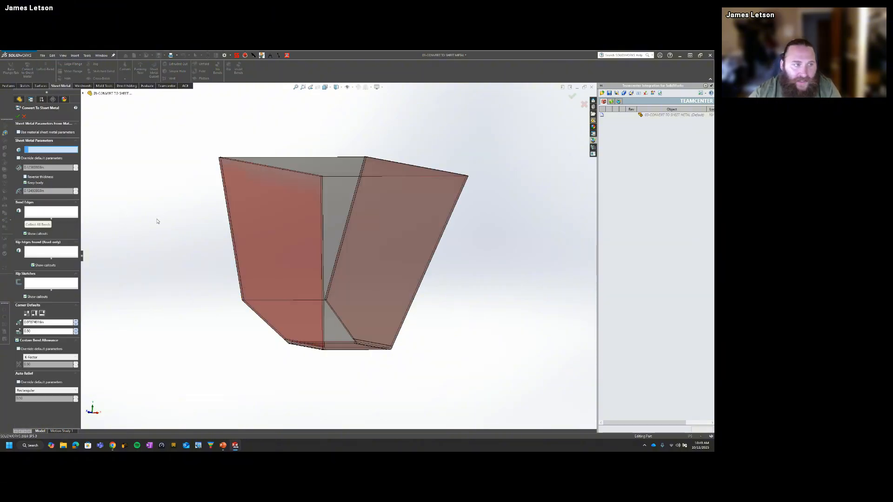
middle_drag(157, 222, 279, 302)
click(310, 330)
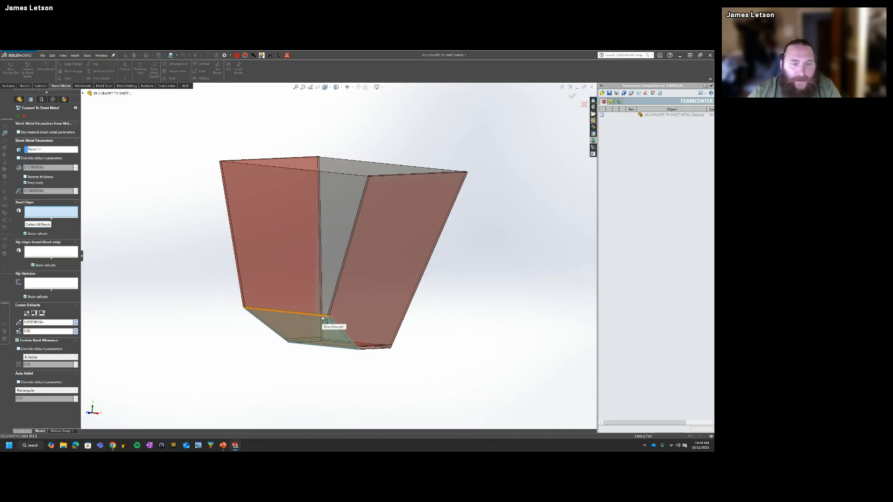
click(321, 328)
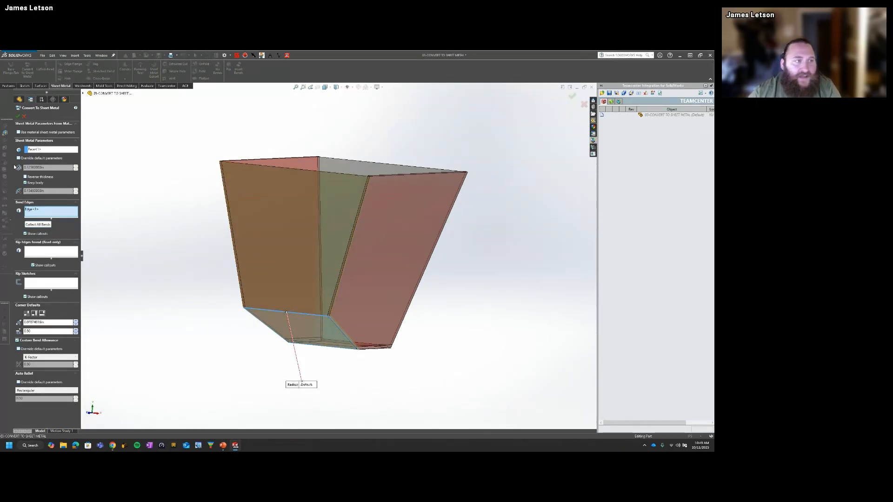
click(17, 117)
Step: Highlight the two sheet metal bodies in the cut list to compare the walls each one covers
middle_drag(271, 270, 318, 305)
click(323, 281)
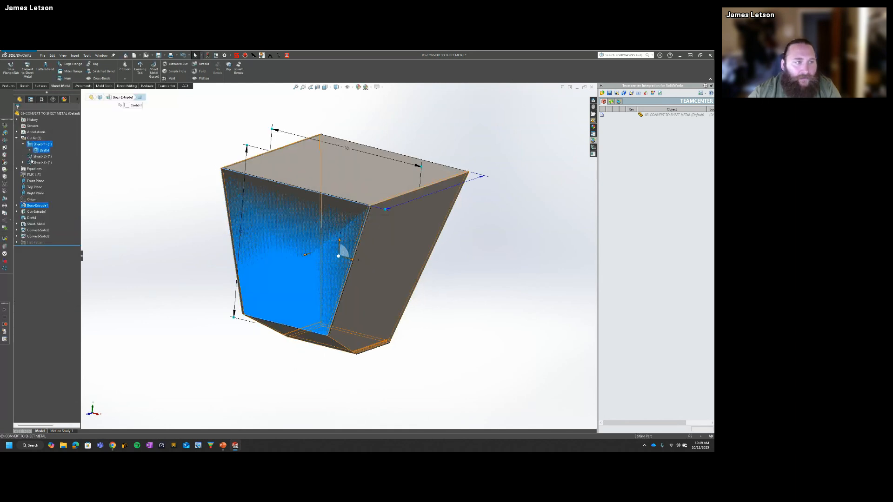
click(44, 159)
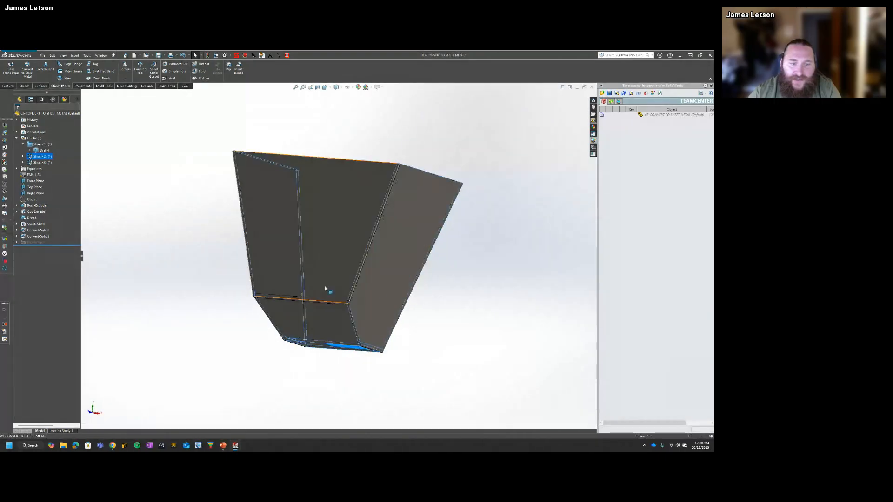
click(42, 162)
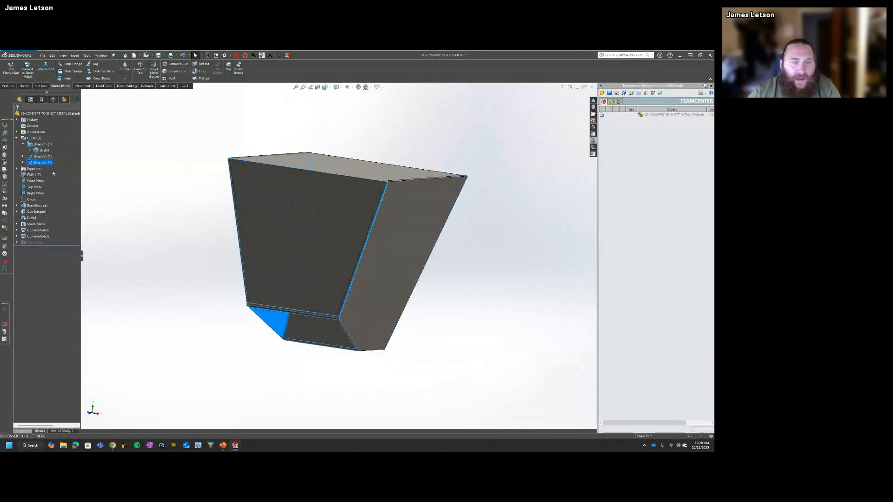
middle_drag(255, 260, 259, 291)
click(337, 188)
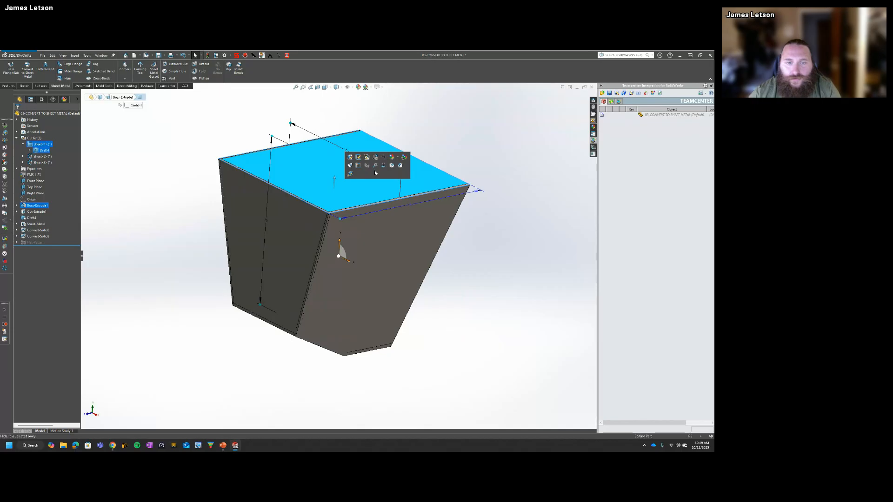
click(473, 142)
click(365, 183)
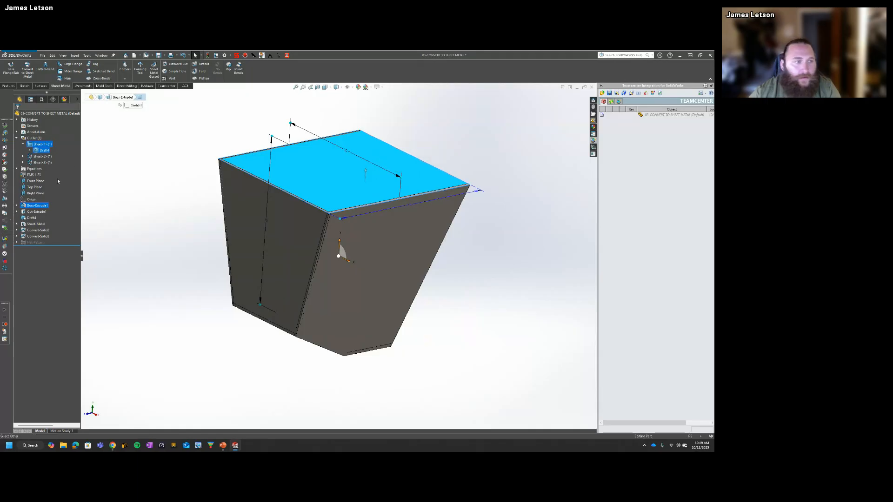
click(124, 189)
right_click(36, 206)
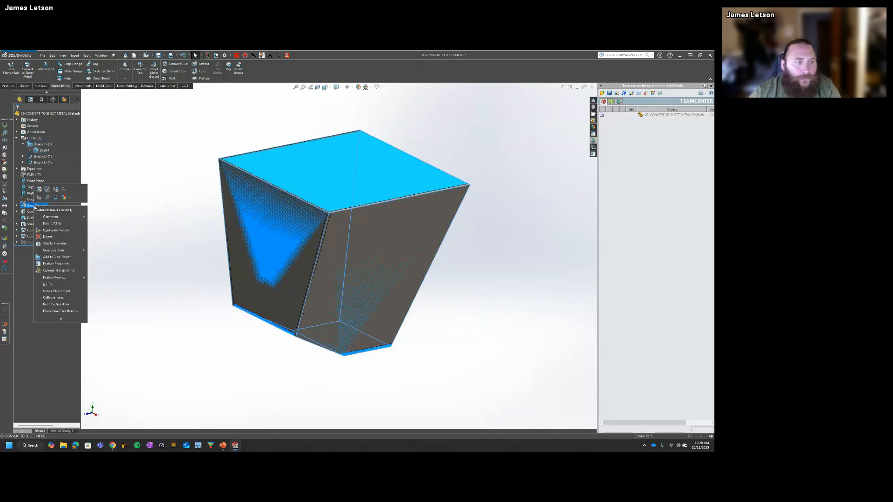
click(162, 149)
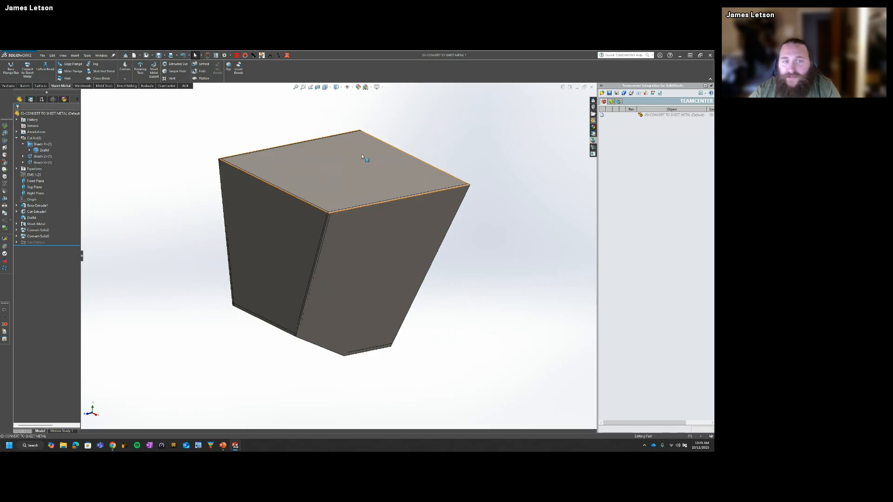
Step: Apply the color appearance to the whole kept solid body through its top face
click(358, 153)
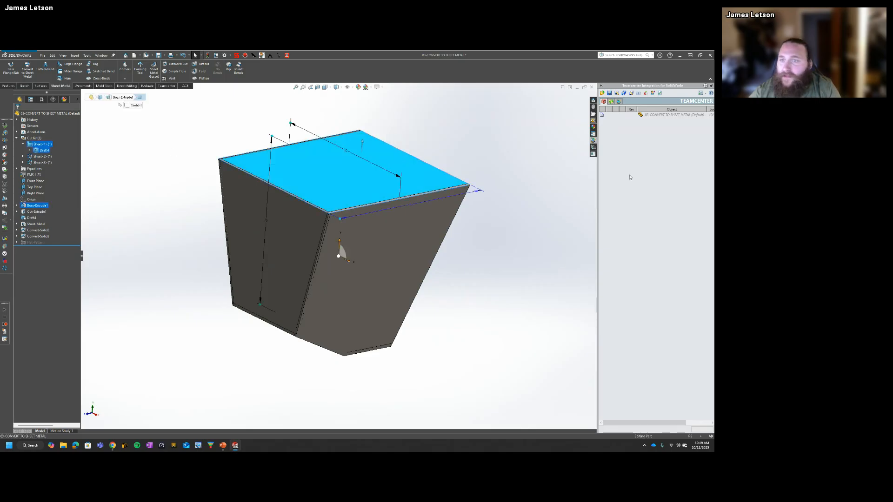
click(593, 126)
click(605, 109)
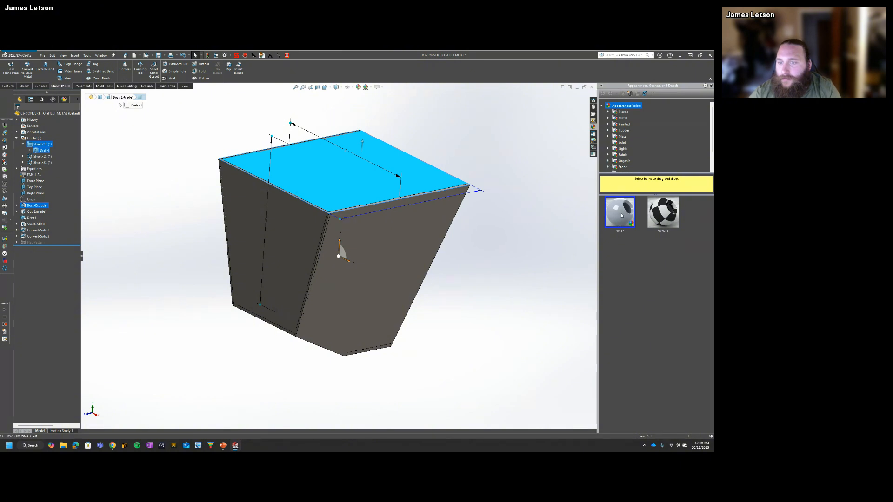
drag(618, 219, 341, 186)
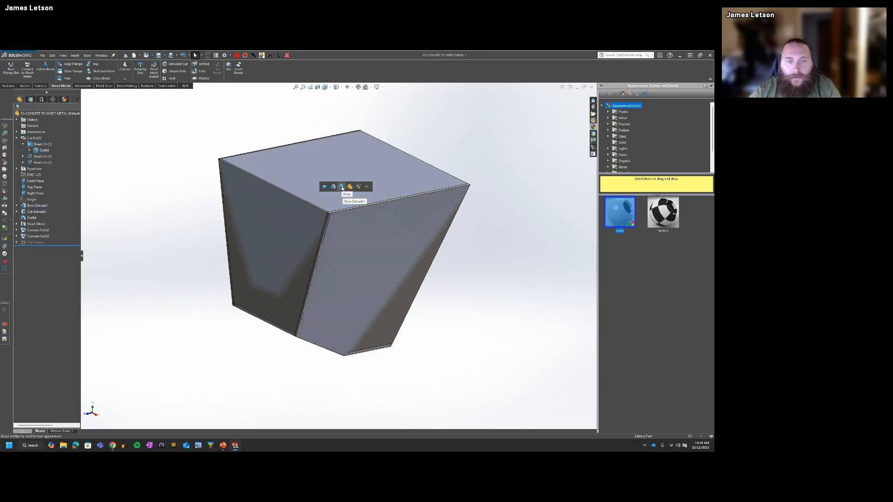
click(341, 187)
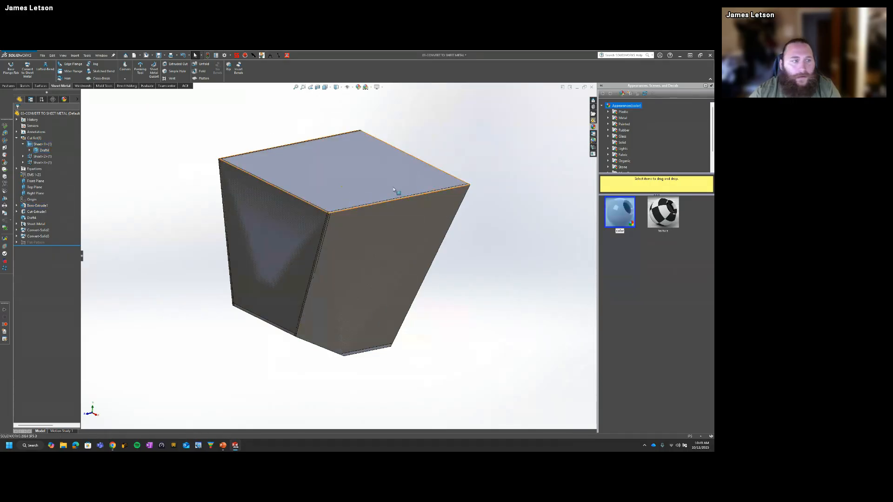
Step: Edit the color appearance on the kept solid and set it to red
click(64, 99)
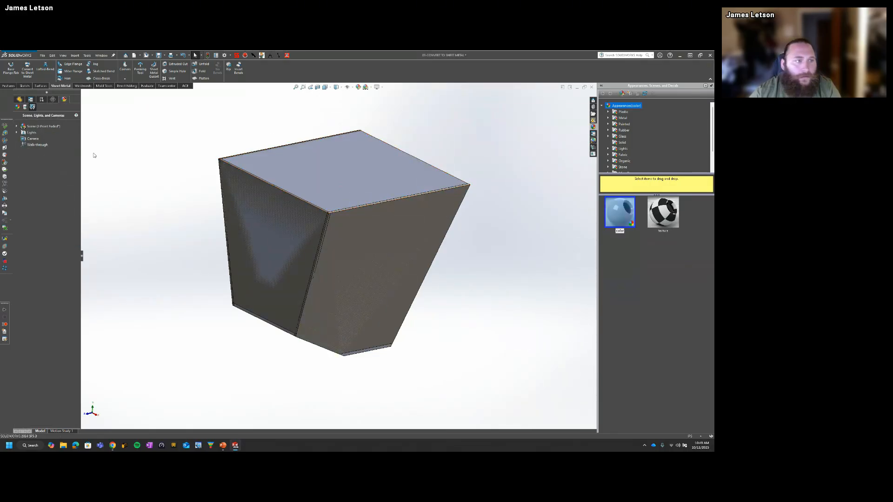
click(18, 126)
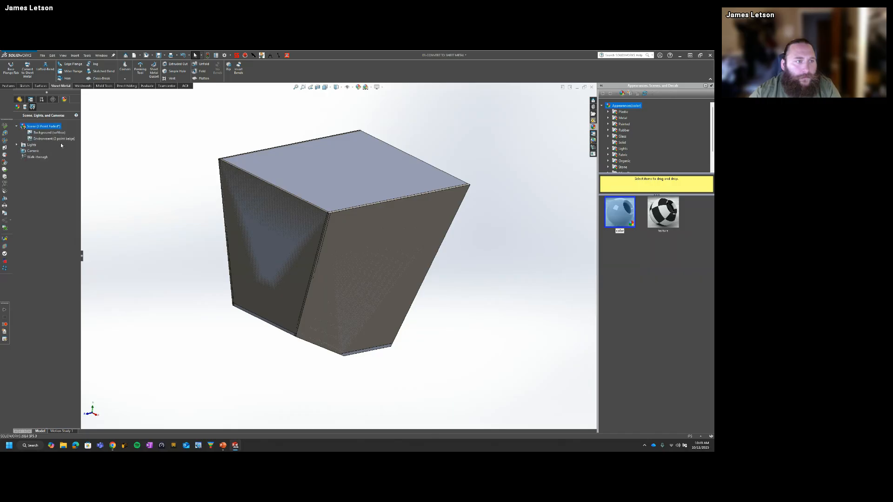
click(17, 107)
mouse_move(32, 140)
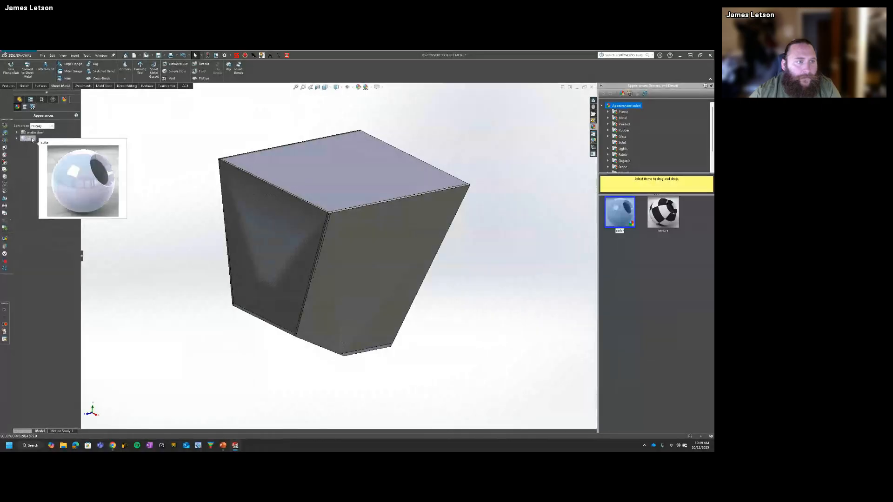
right_click(31, 139)
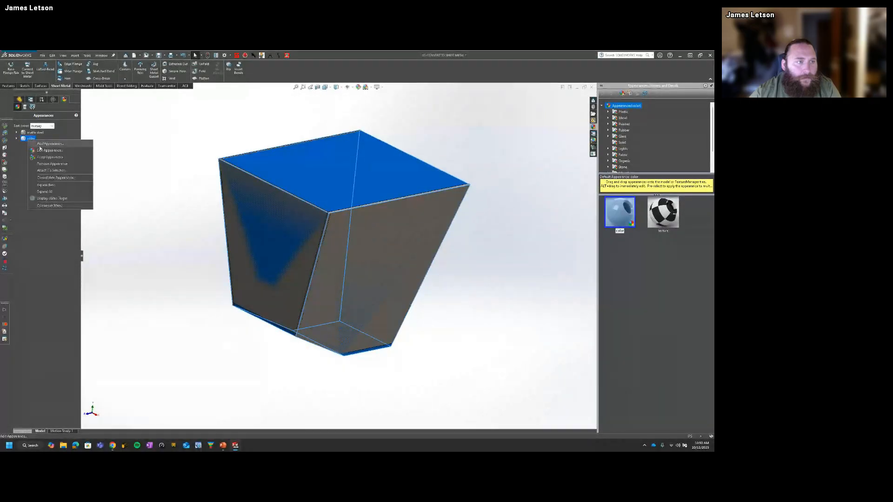
click(47, 151)
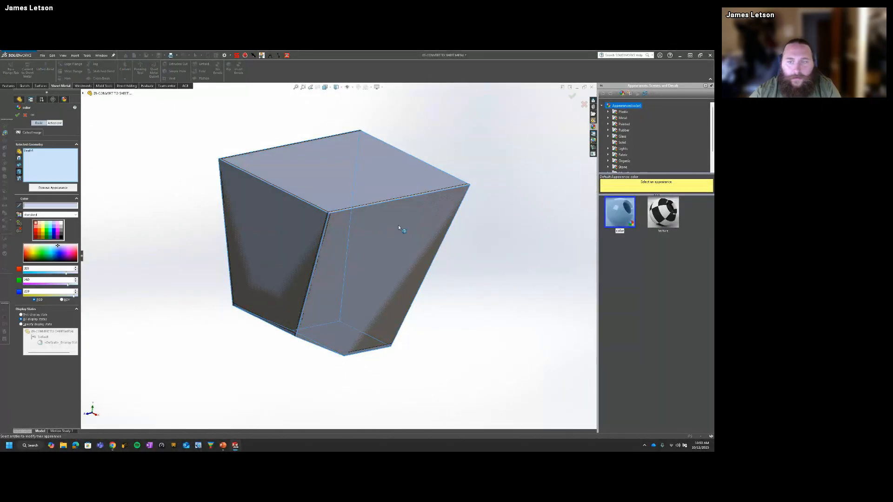
click(25, 254)
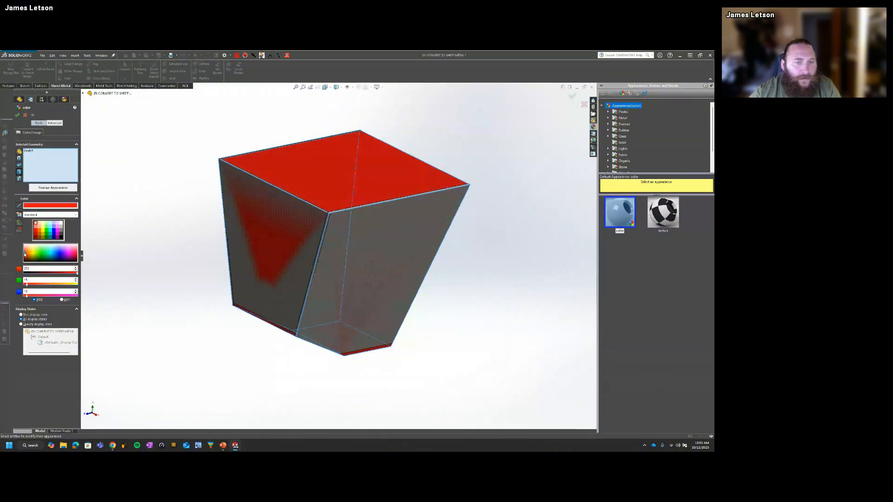
click(26, 116)
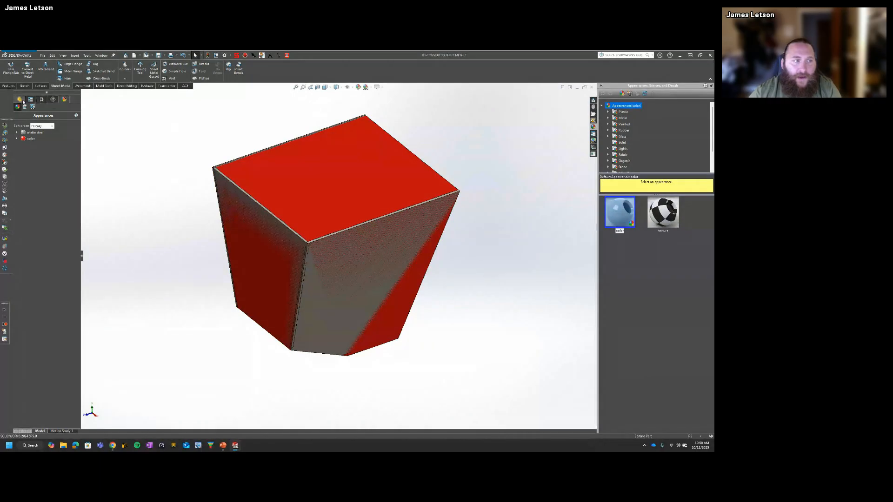
Step: Convert the kept solid to sheet metal again, fixing the remaining uncovered side wall without bend edges, with Keep body enabled
middle_drag(250, 195, 282, 175)
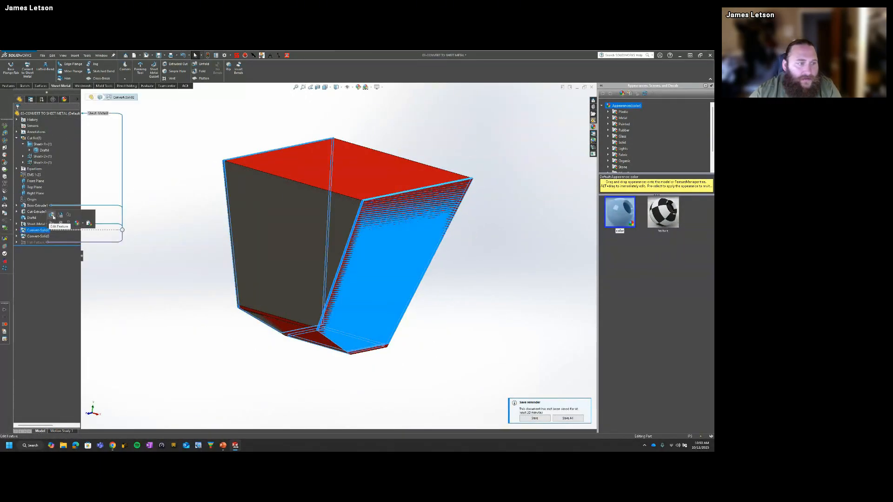
middle_drag(383, 230, 339, 370)
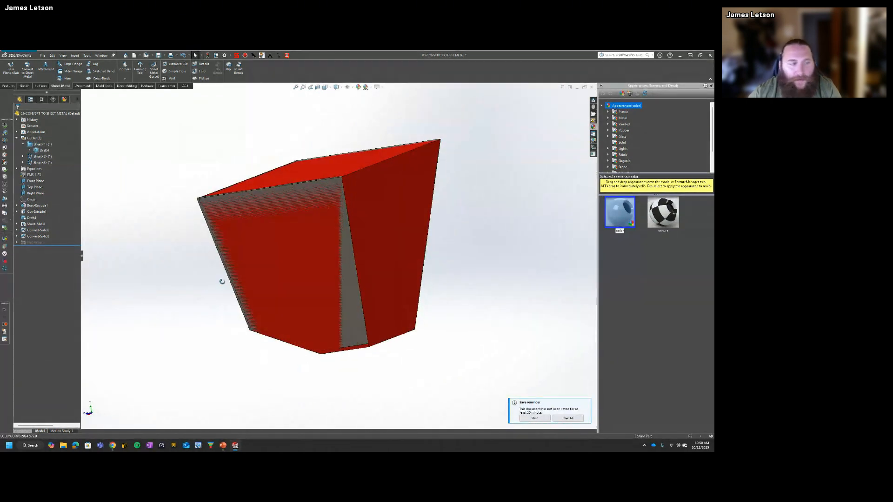
middle_drag(222, 280, 406, 264)
click(28, 70)
click(407, 264)
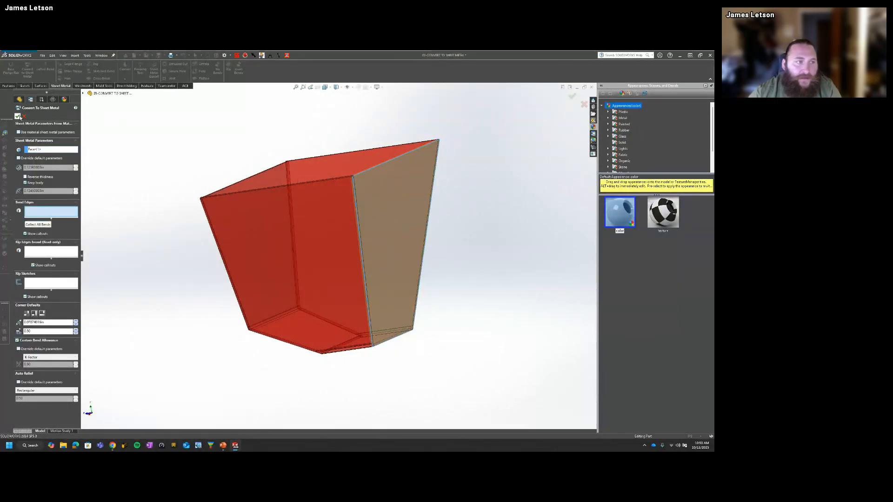
click(18, 117)
Step: Hide the red kept solid body so only the sheet metal panels are displayed
middle_drag(384, 261, 410, 276)
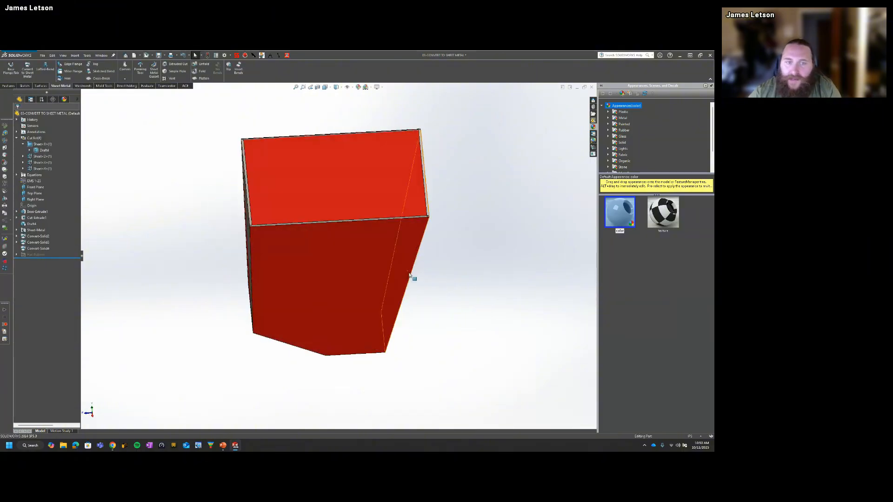
click(382, 194)
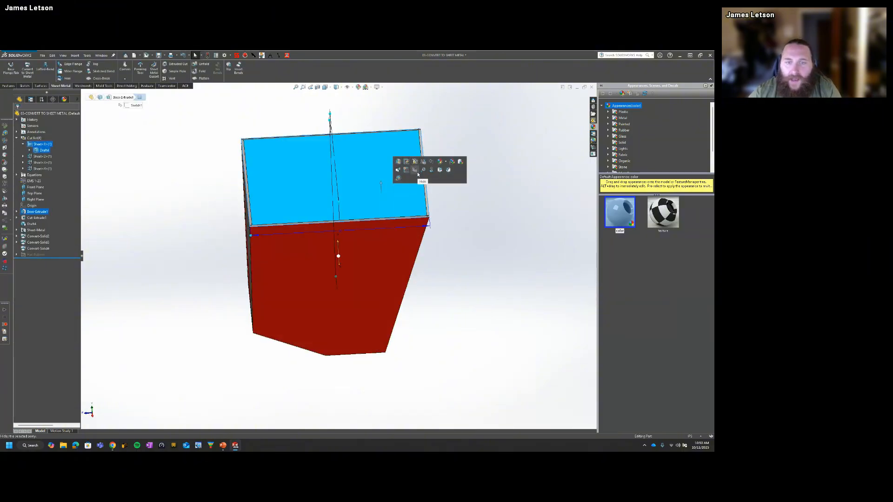
click(474, 275)
Step: Highlight each of the three sheet metal bodies in the cut list to compare the walls they cover
scroll(415, 242, down, 3)
middle_drag(415, 241, 439, 279)
click(395, 259)
middle_drag(395, 259, 383, 238)
scroll(383, 238, up, 6)
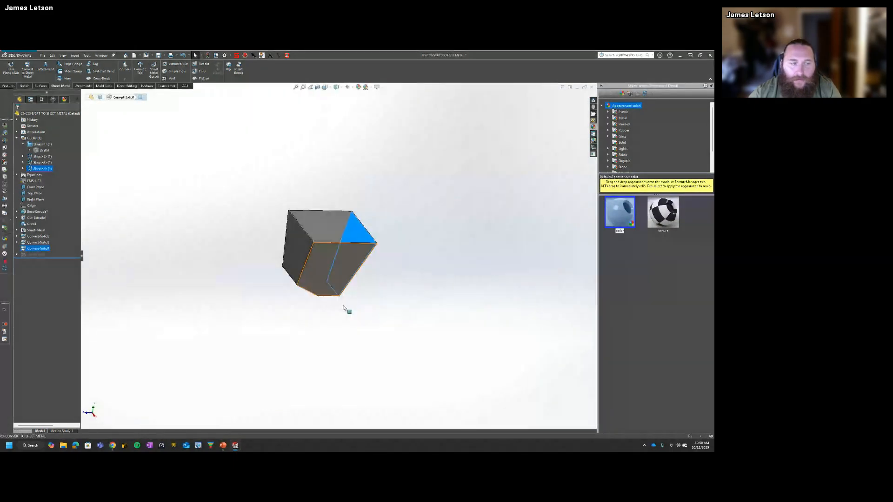
click(42, 157)
middle_drag(356, 295, 399, 245)
click(43, 162)
middle_drag(284, 258, 294, 261)
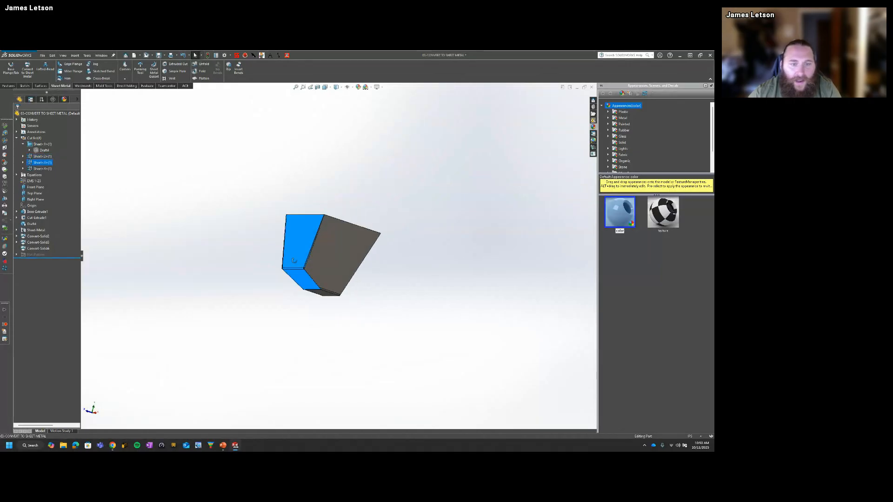
click(43, 168)
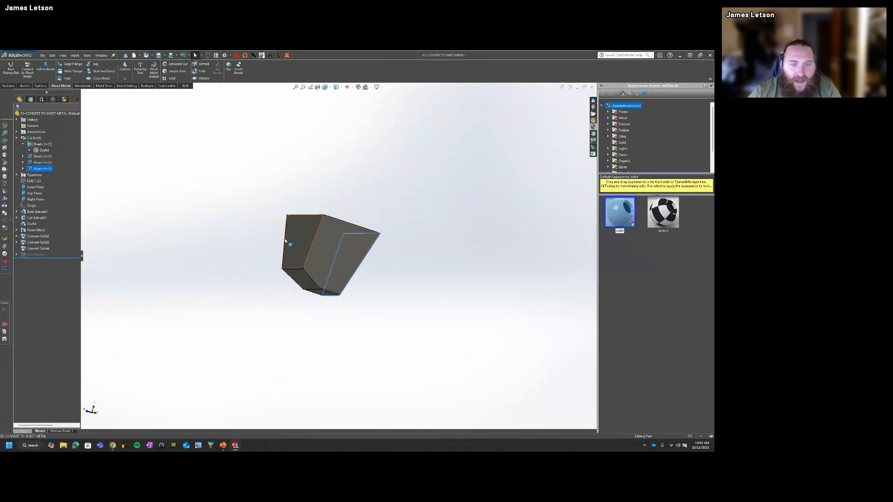
Step: Examine the upper corner where neighbouring sheet metal panels meet, checking how their edges line up
middle_drag(205, 232, 333, 260)
click(441, 355)
scroll(299, 242, down, 10)
scroll(249, 280, up, 5)
scroll(251, 279, down, 5)
scroll(252, 300, down, 4)
middle_drag(270, 261, 332, 242)
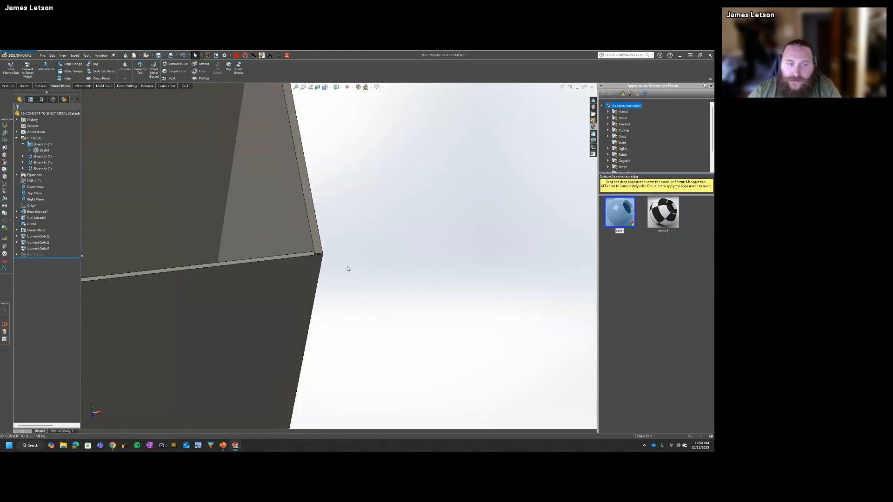
scroll(348, 269, up, 5)
middle_drag(355, 309, 302, 292)
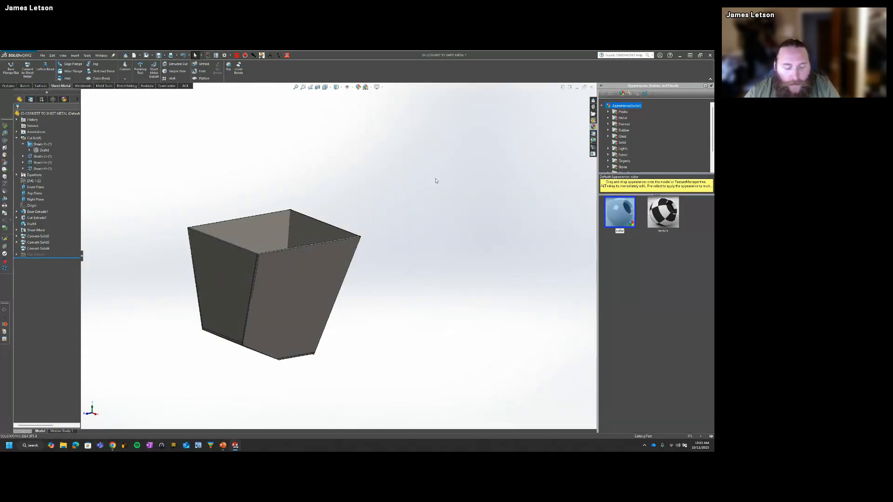
key(super+Tab)
click(334, 284)
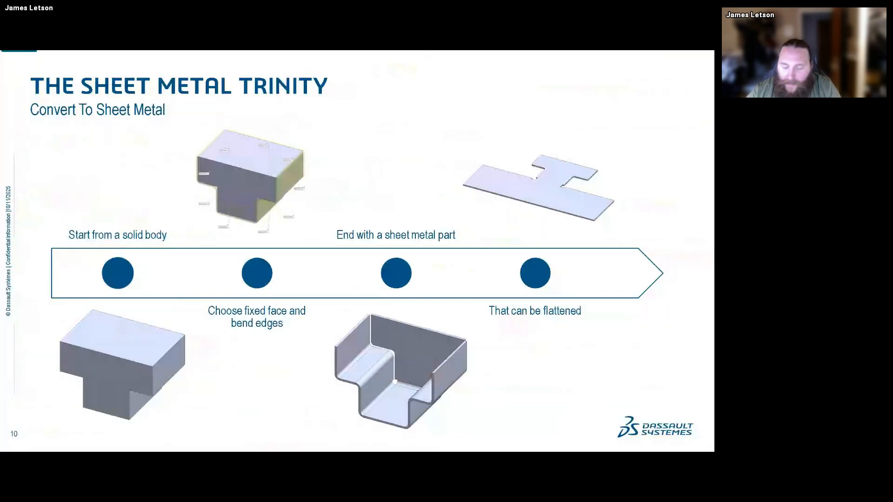
key(Right)
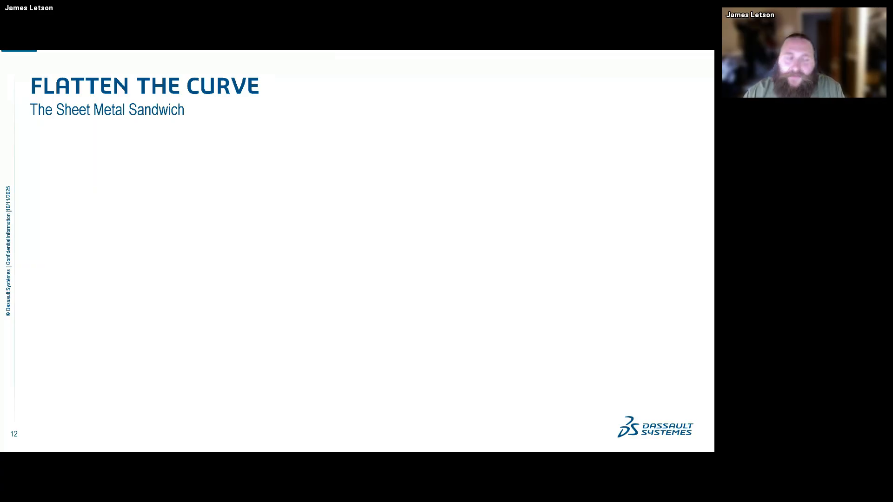
key(Right)
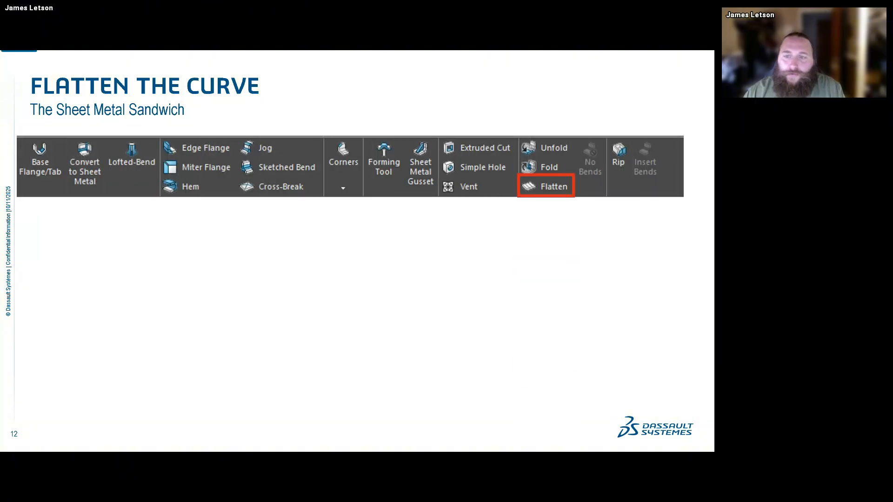
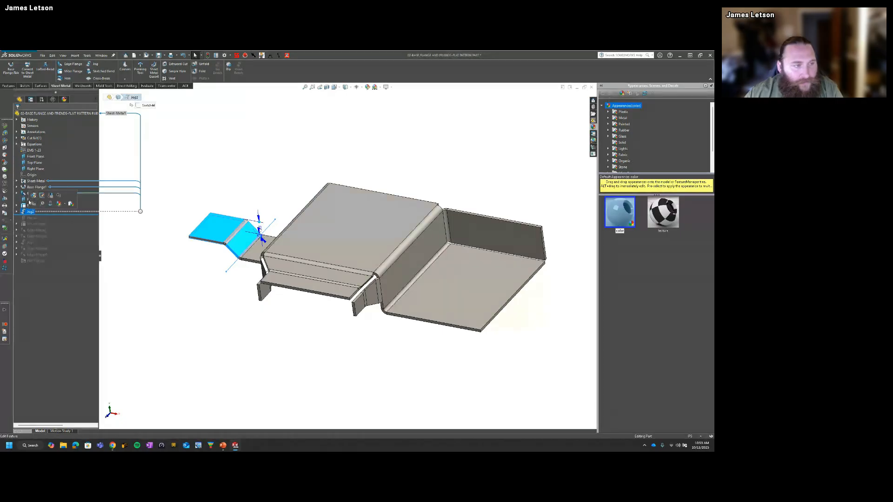
Step: Delete the extra flange features directly after the base flange and roll the model forward to the end of the feature tree
shift+click(28, 193)
key(Delete)
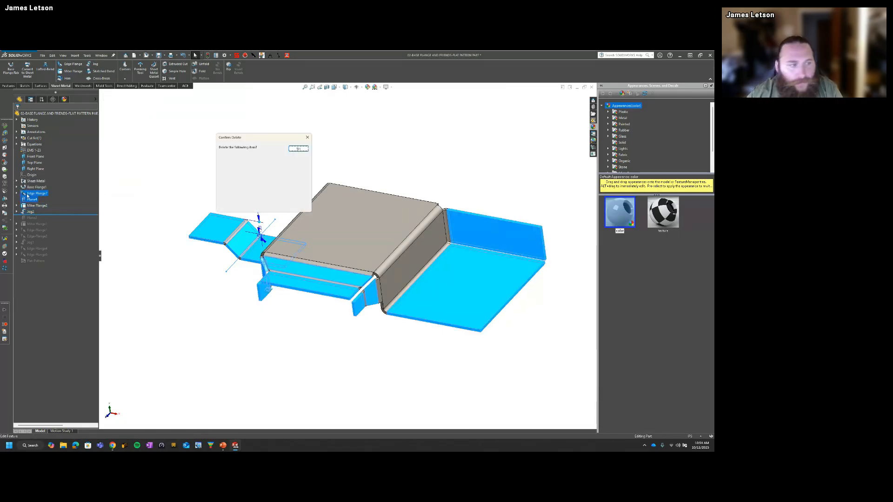
click(298, 157)
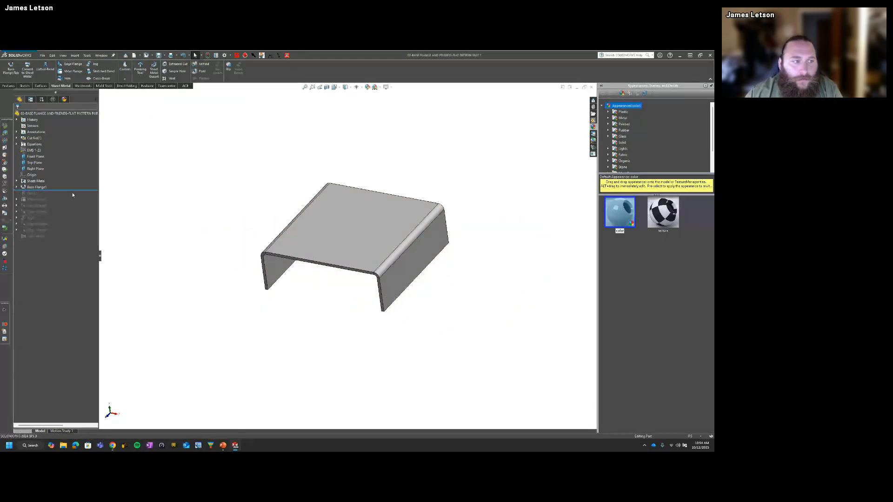
drag(73, 191, 66, 258)
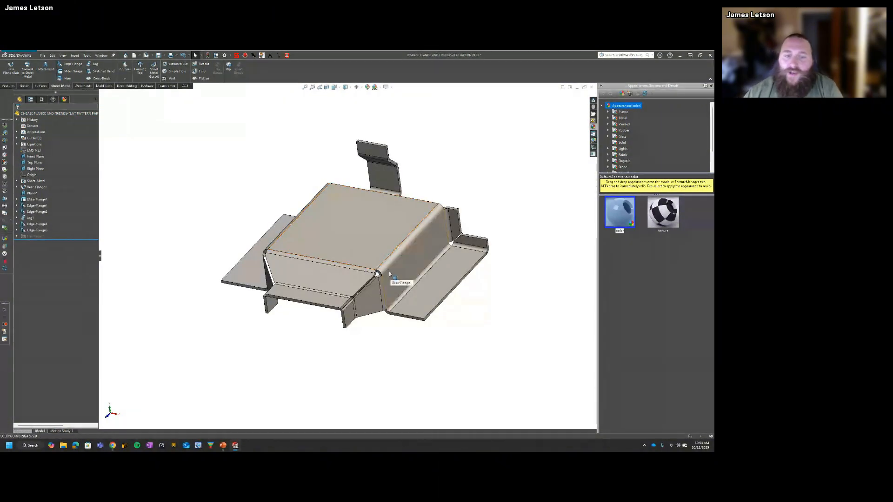
Step: Examine the folded part's long upper bend and the Base-Flange, Sheet-Metal and suppressed Flat-Pattern features in the tree
middle_drag(357, 246, 385, 237)
middle_drag(446, 280, 378, 280)
scroll(380, 280, up, 1)
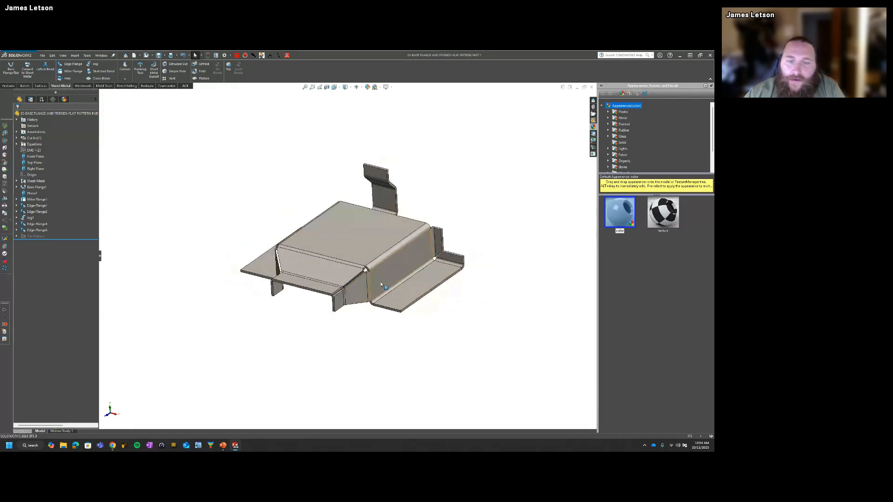
scroll(395, 249, down, 2)
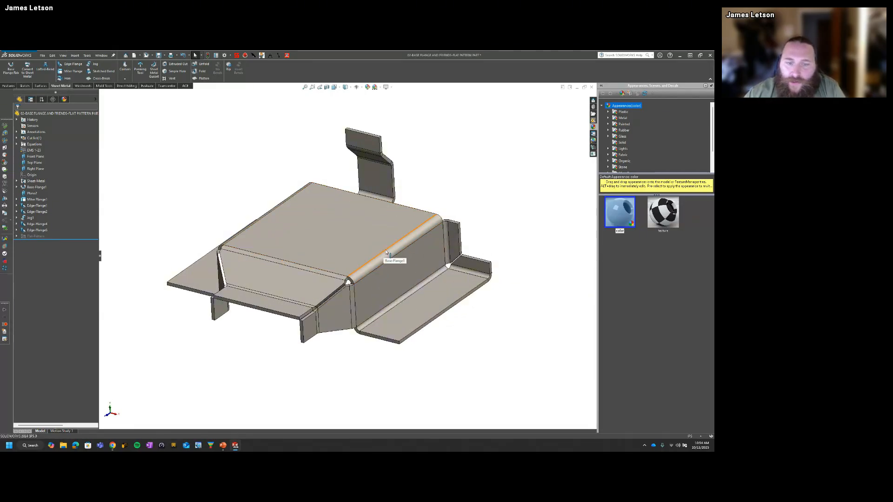
click(394, 248)
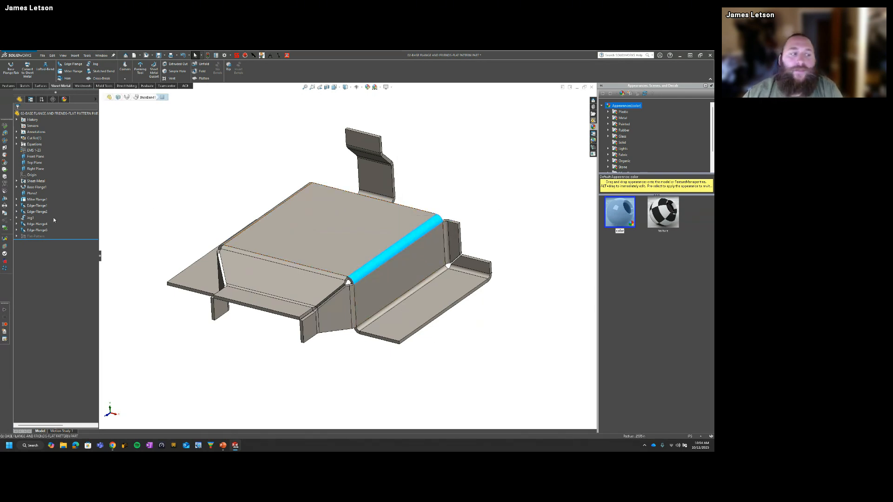
click(143, 192)
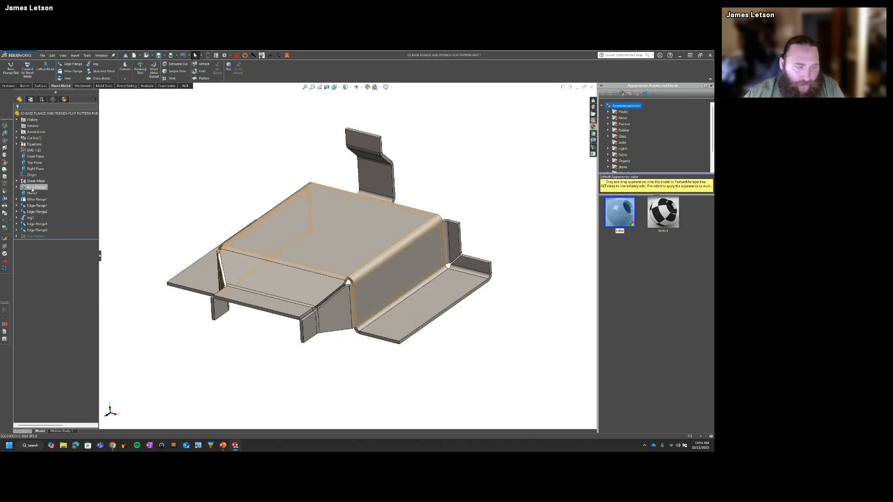
click(40, 188)
click(36, 181)
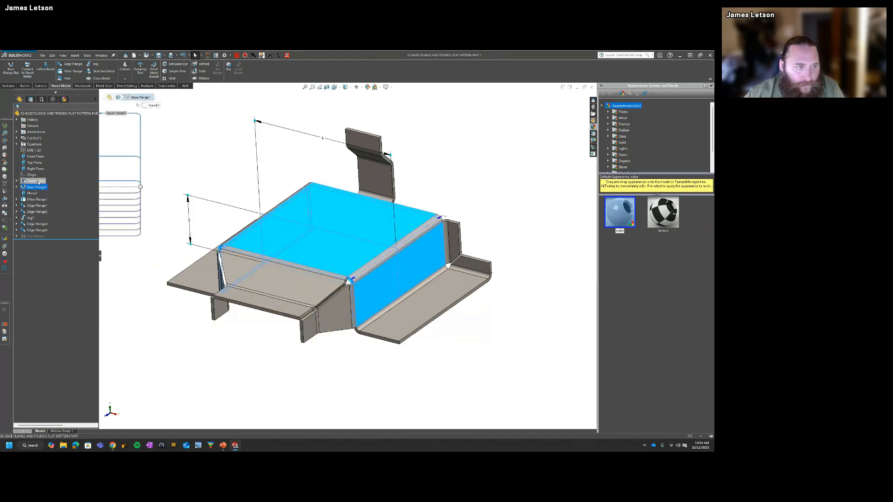
ctrl+click(34, 236)
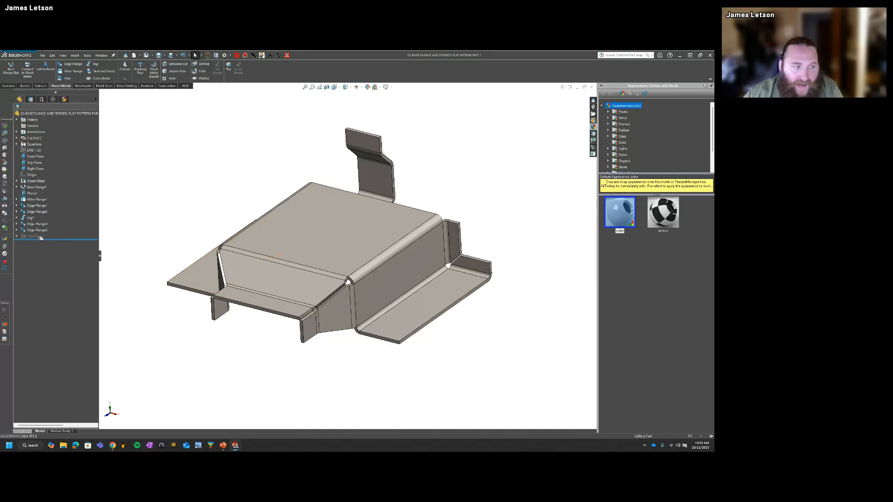
click(35, 236)
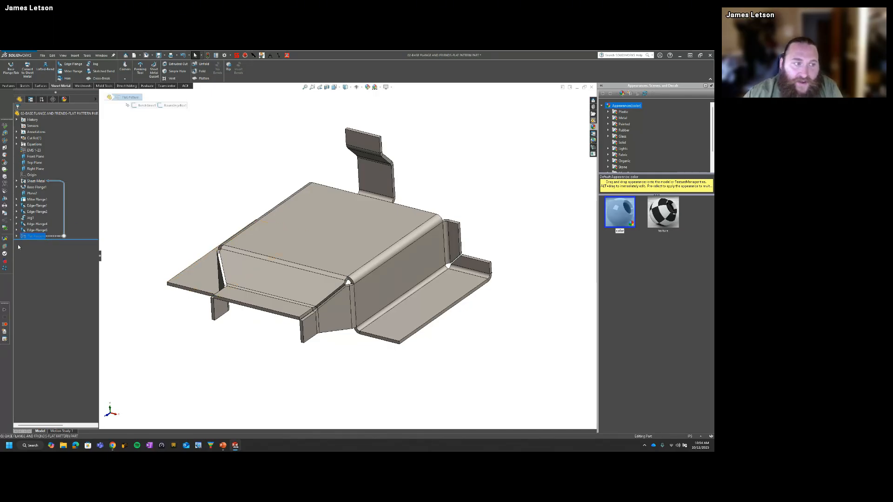
click(159, 229)
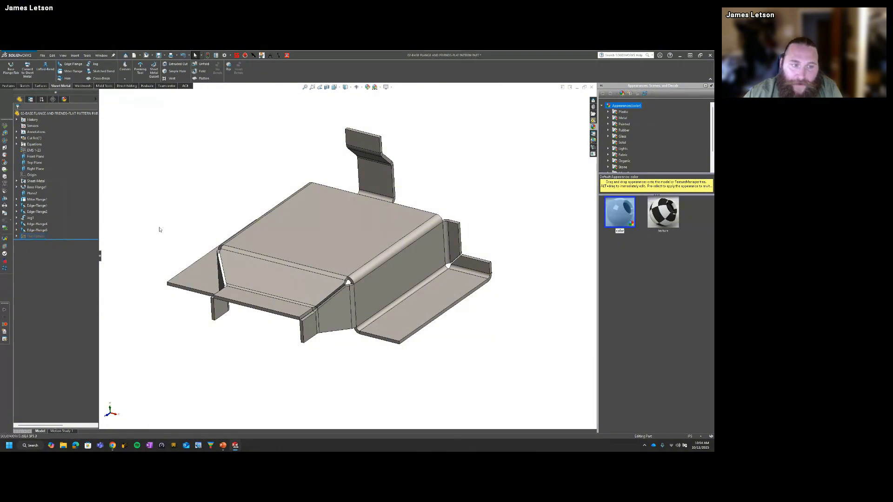
Step: Switch the part between its flattened and folded states, leaving the flat pattern displayed
click(203, 78)
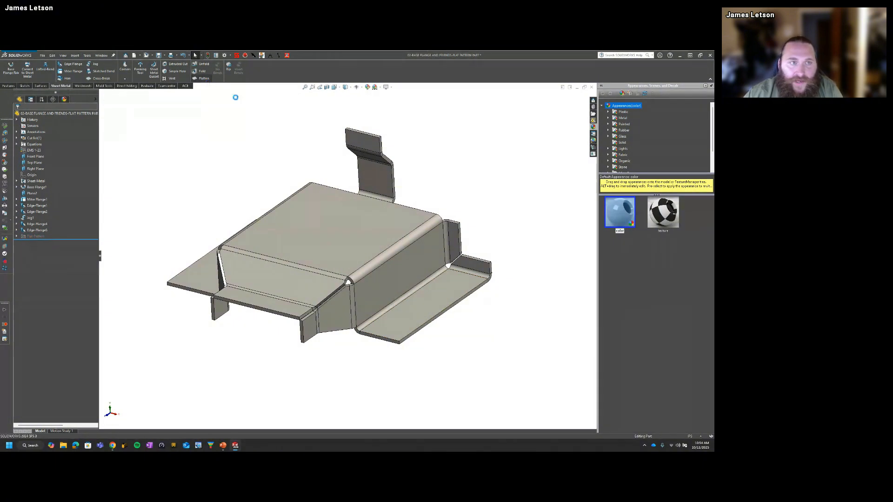
click(202, 78)
click(395, 240)
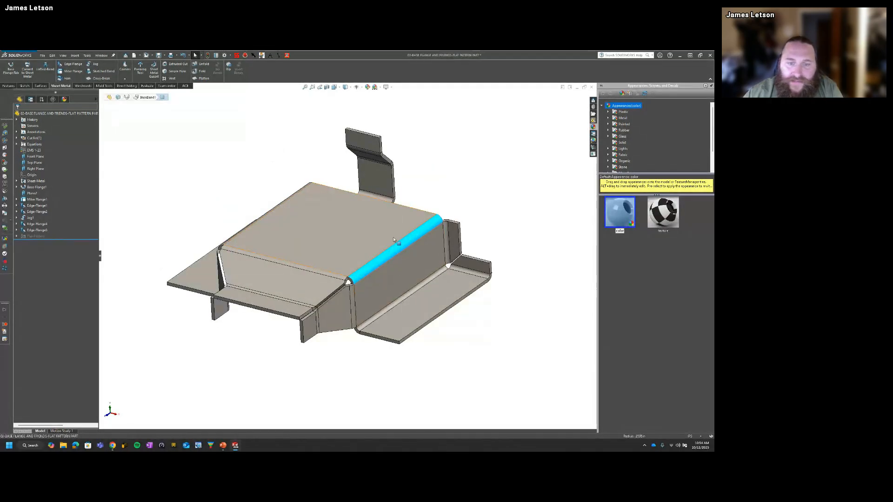
click(202, 80)
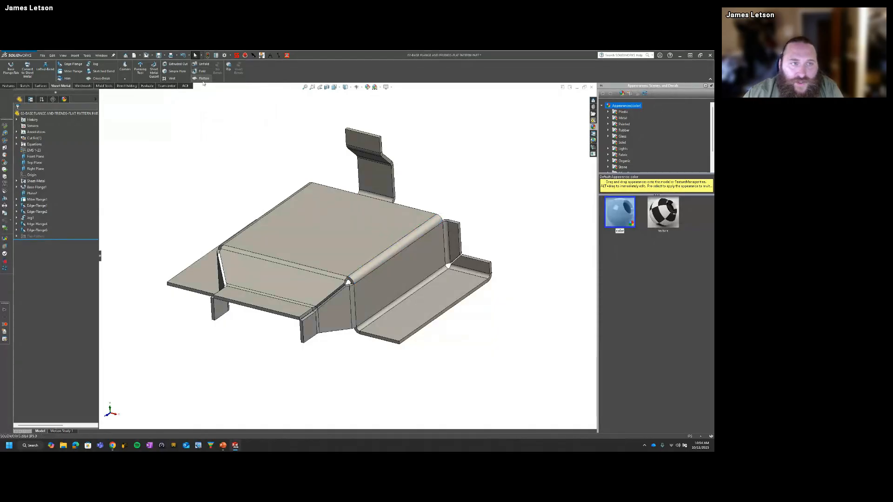
click(203, 81)
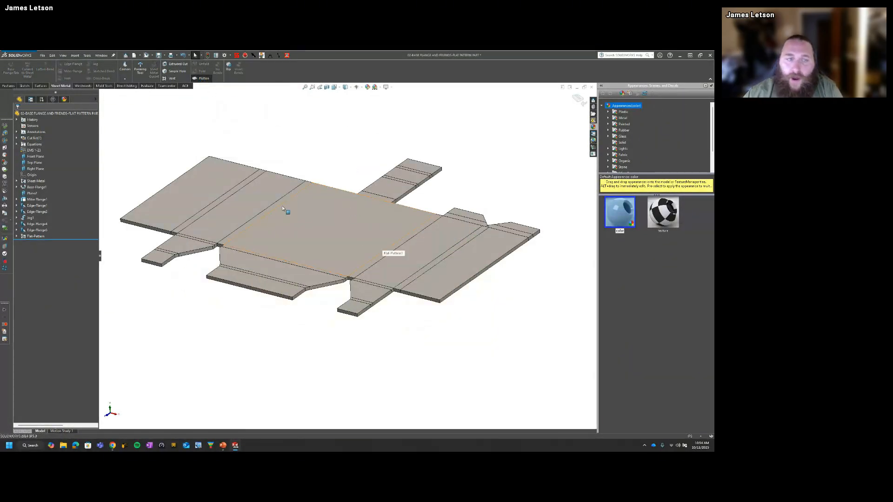
Step: Start a sketch on the central face of the flat pattern and draw a circle centred on the adjacent long bend
middle_drag(281, 208, 398, 249)
click(392, 249)
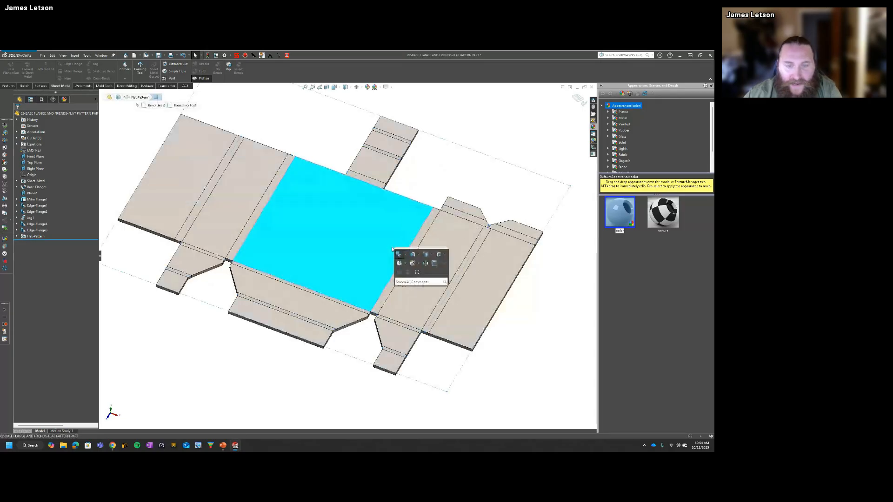
click(435, 264)
key(s)
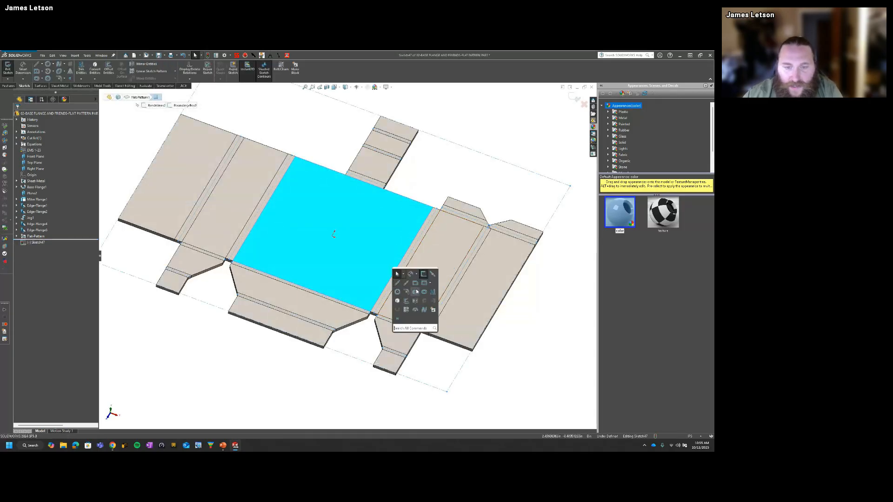
click(401, 294)
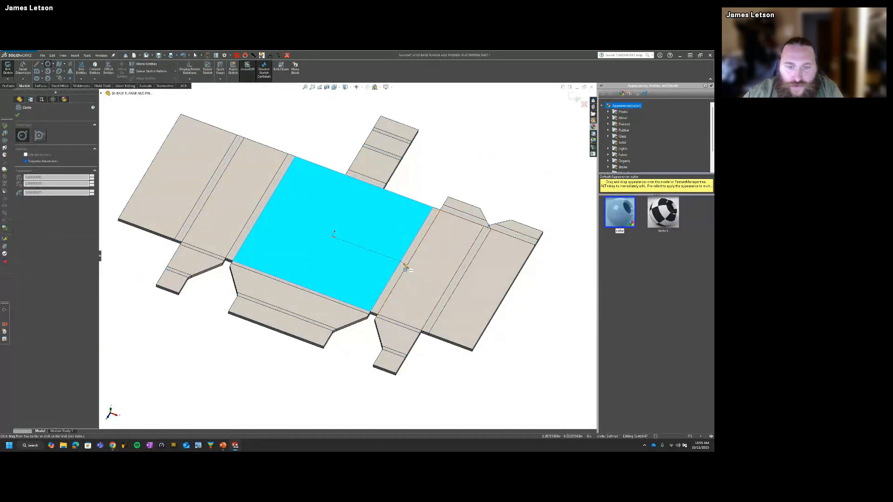
click(404, 263)
click(434, 273)
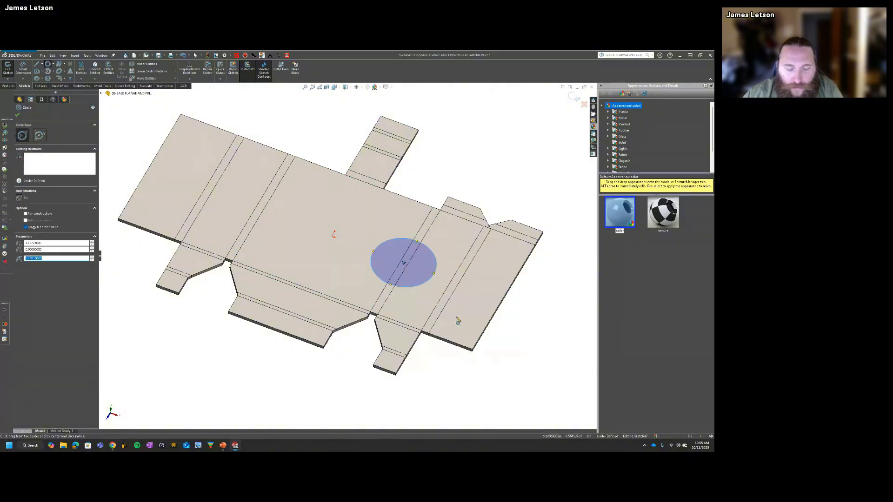
Step: Extrude-cut the circle through the flattened sheet with a Blind depth linked to the thickness
key(Escape)
key(s)
click(471, 350)
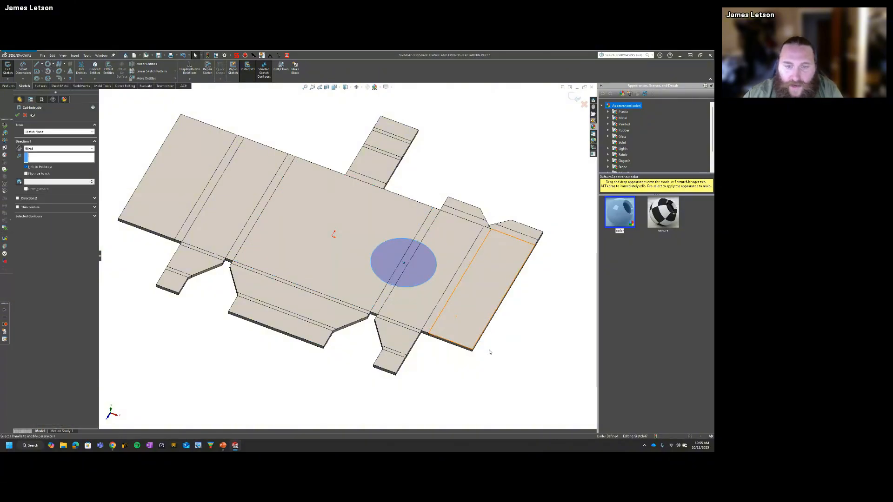
click(18, 115)
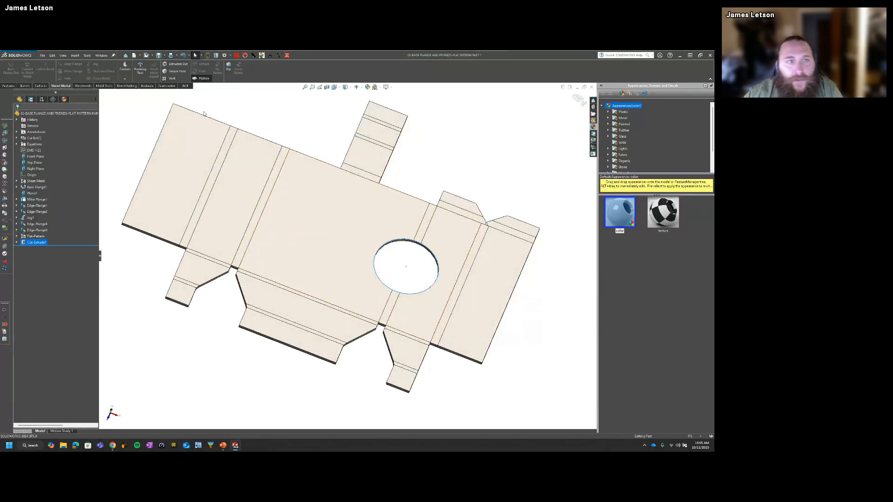
Step: Fold the part back up and compare the circular cut and Flat-Pattern features in the tree
click(228, 105)
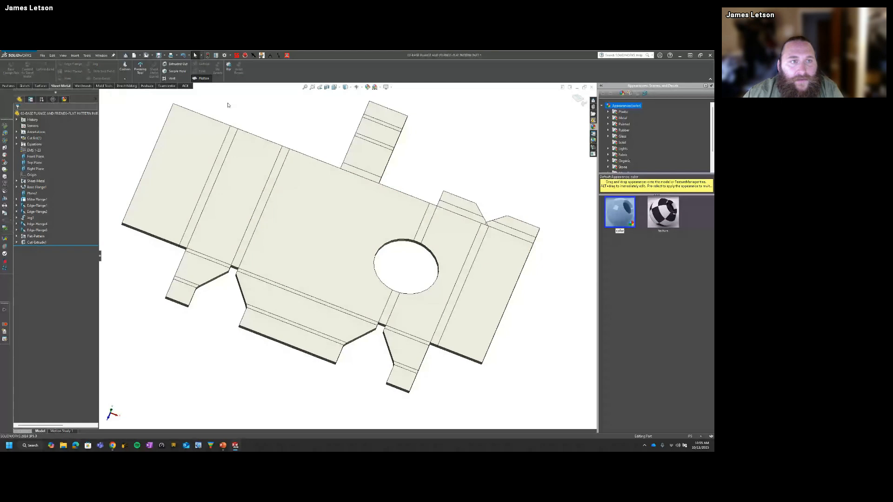
click(26, 243)
click(27, 237)
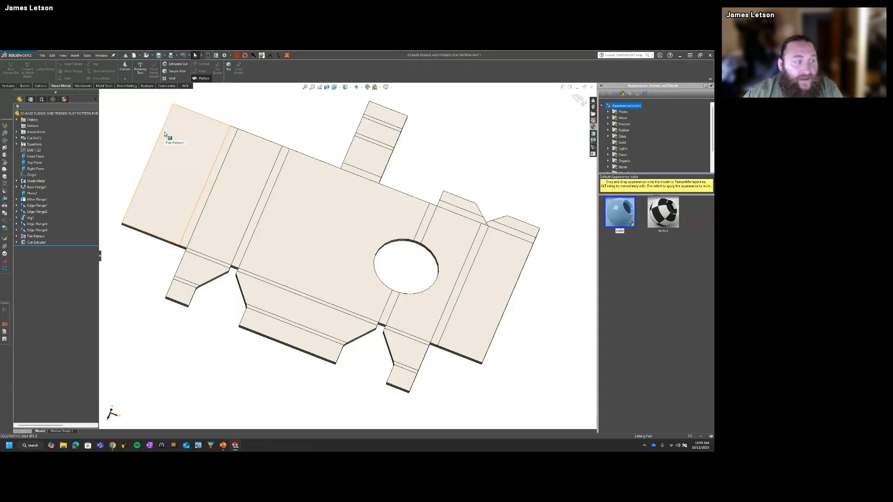
click(204, 79)
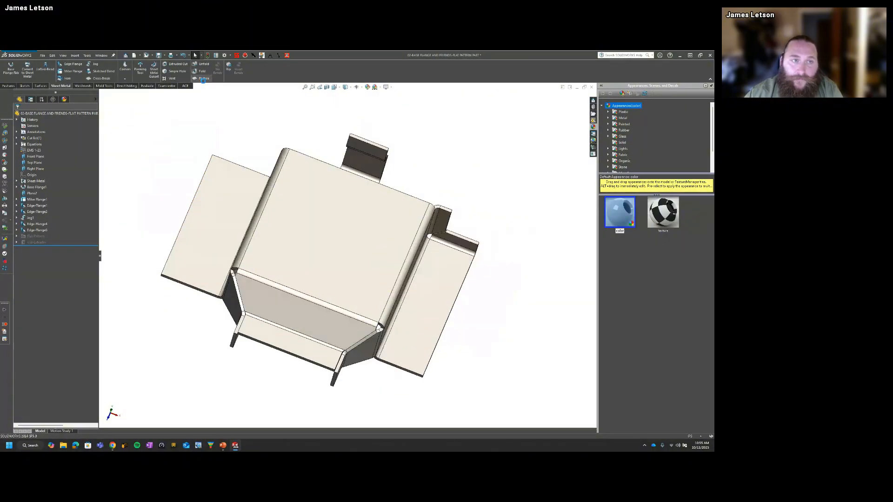
click(41, 242)
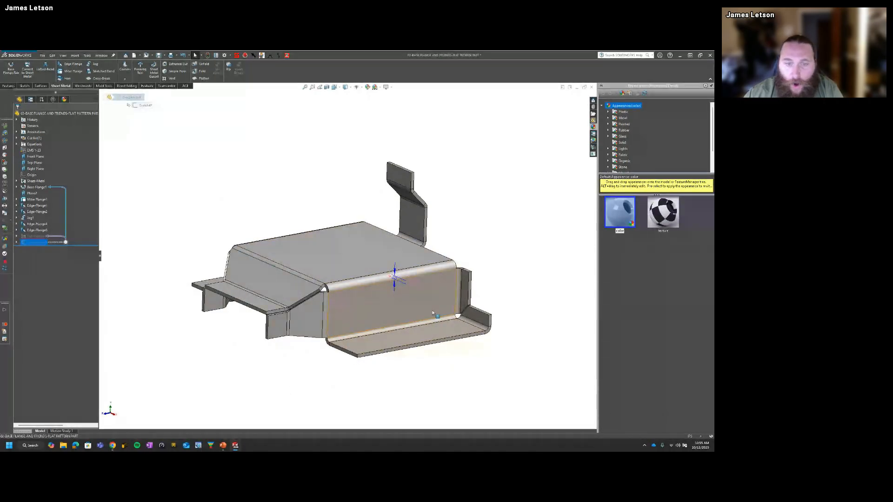
click(195, 222)
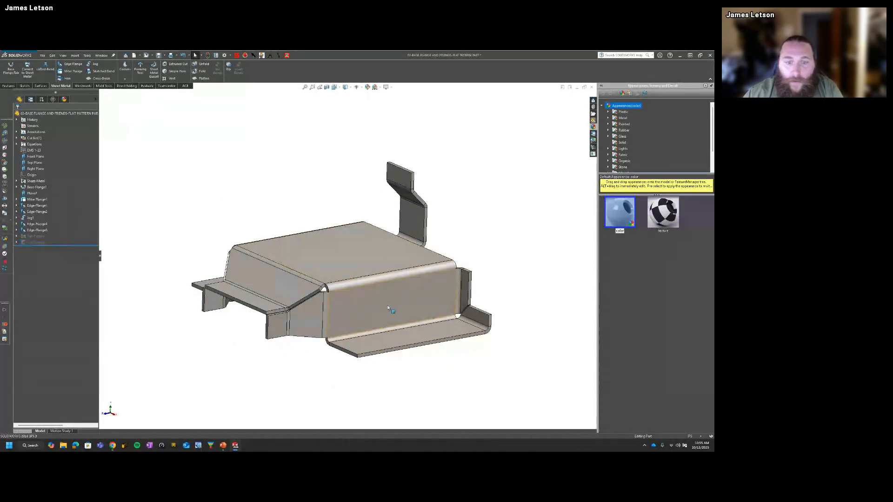
Step: Unfold only the long bend between the top face and the side wall, using the top face as the fixed face
middle_drag(390, 309, 409, 294)
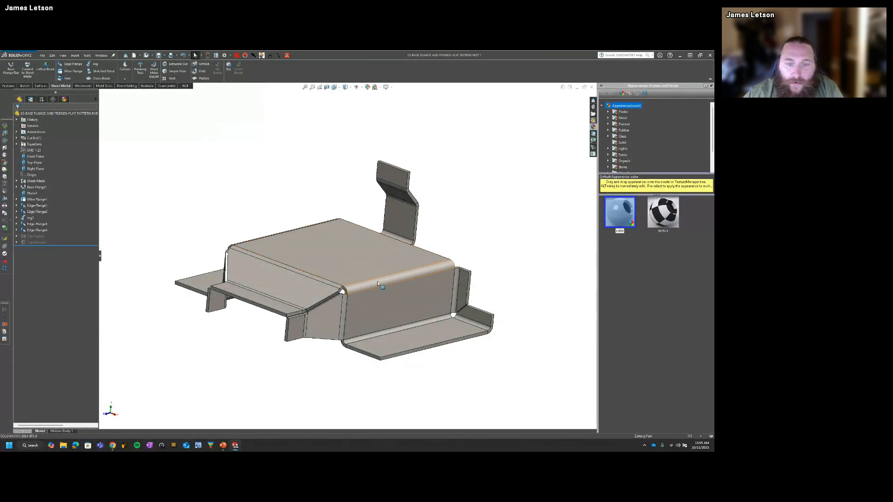
click(393, 279)
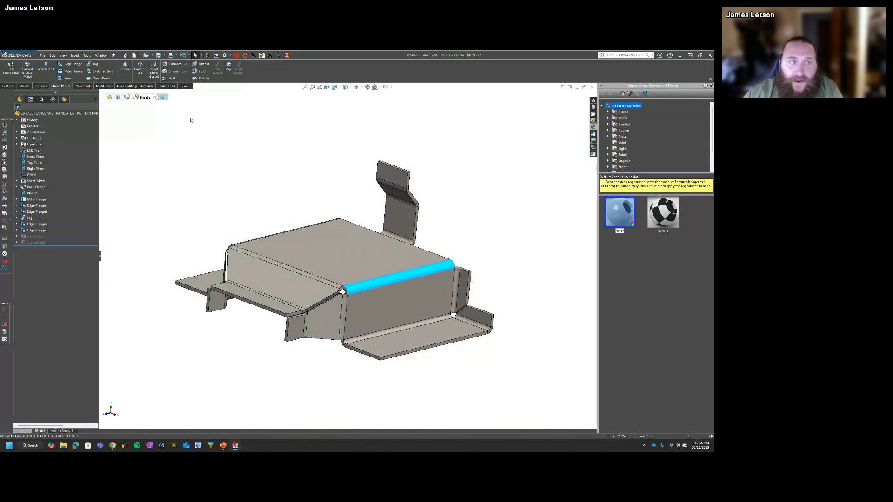
click(221, 95)
click(204, 65)
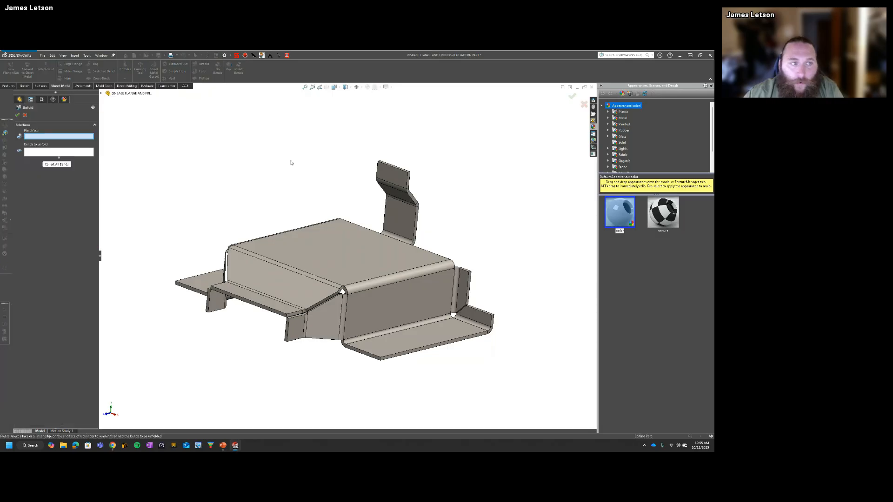
middle_drag(291, 164, 305, 165)
middle_drag(426, 268, 379, 327)
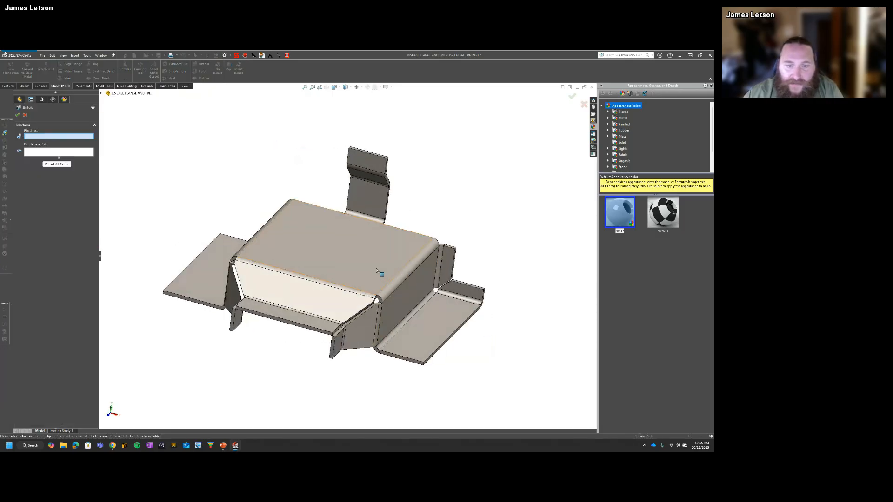
click(380, 273)
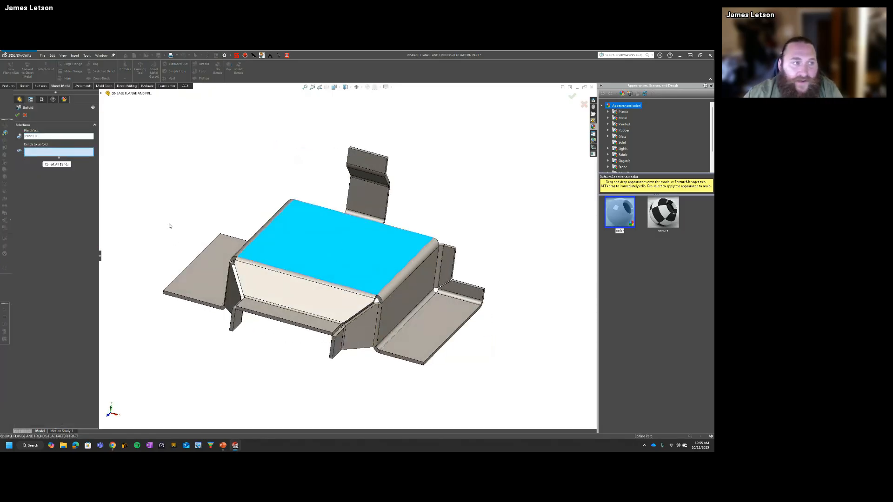
click(402, 277)
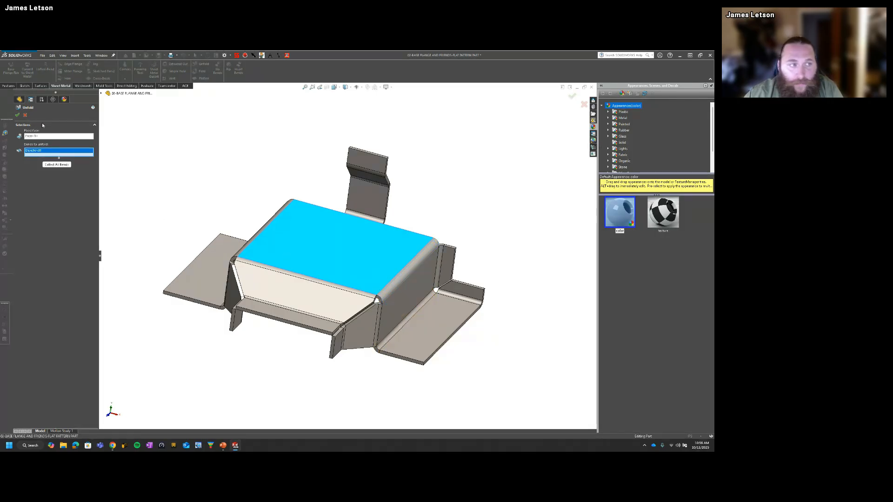
click(18, 115)
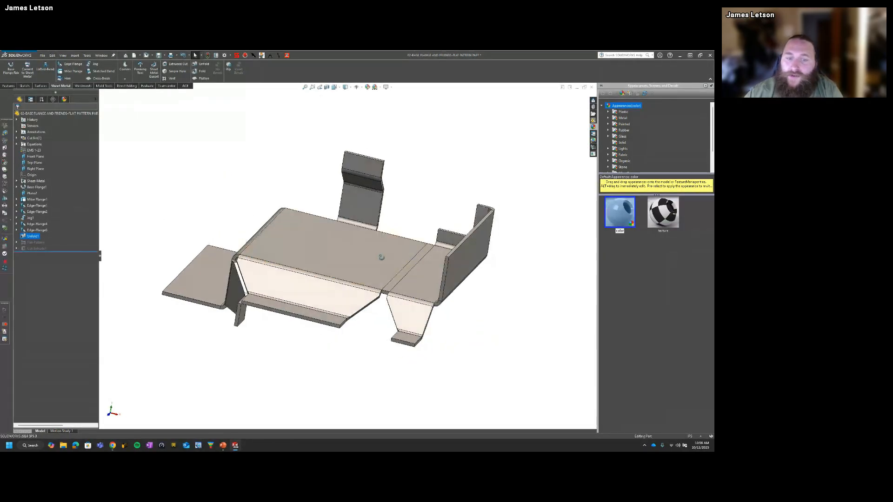
Step: Examine the partly unfolded part around the opened bend and locate the Unfold feature in the tree
middle_drag(410, 285, 412, 266)
click(410, 264)
click(438, 378)
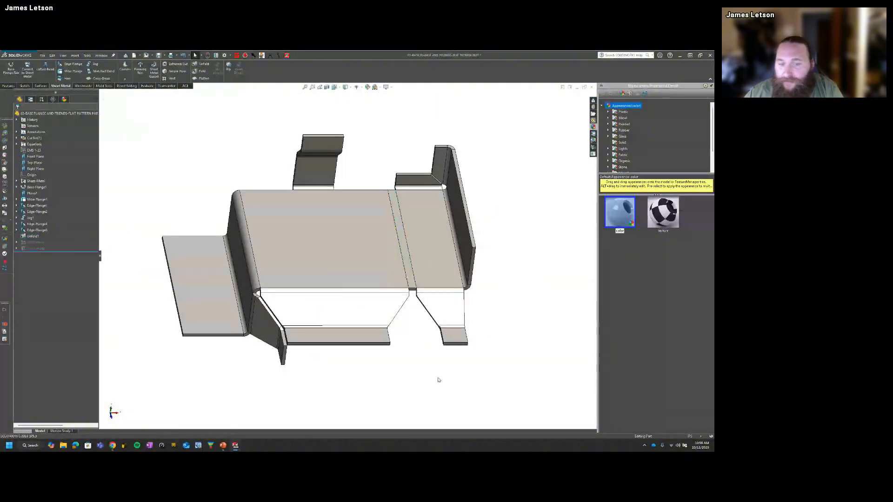
click(30, 237)
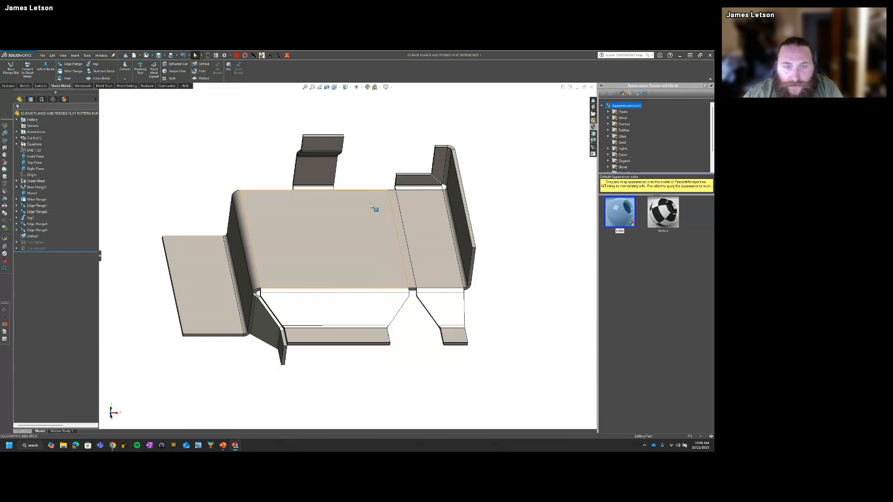
Step: Sketch a circle on the top face, centred on the unfolded bend so it spans both sides of it
click(384, 238)
click(426, 252)
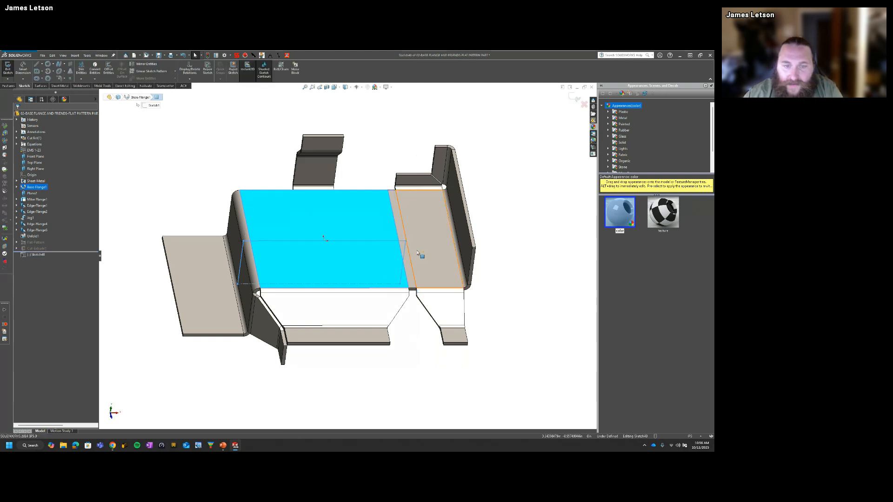
key(s)
click(419, 277)
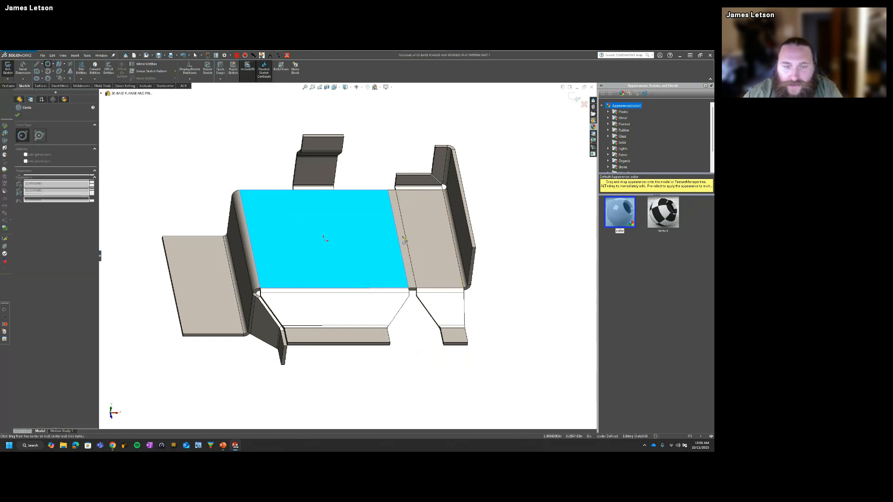
click(402, 236)
click(423, 262)
Step: Extrude-cut the circle through the unfolded sheet and compare the cut's position with Flat-Pattern in the feature tree
key(s)
click(458, 294)
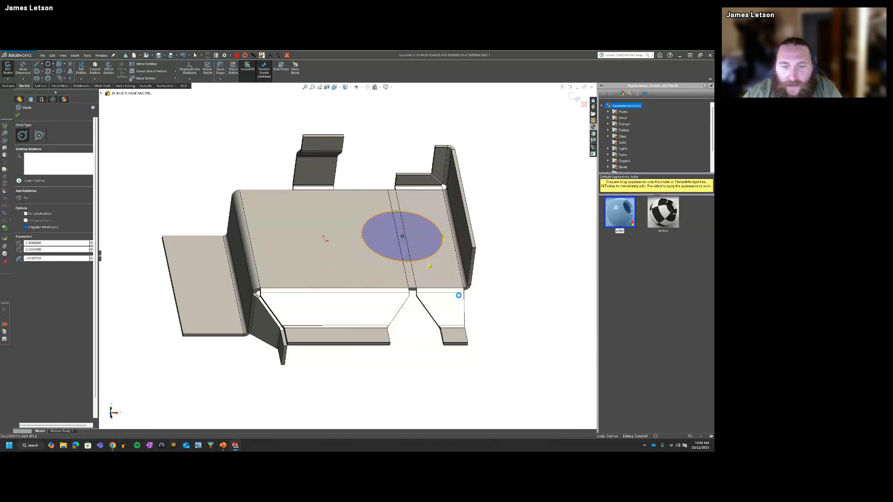
click(18, 114)
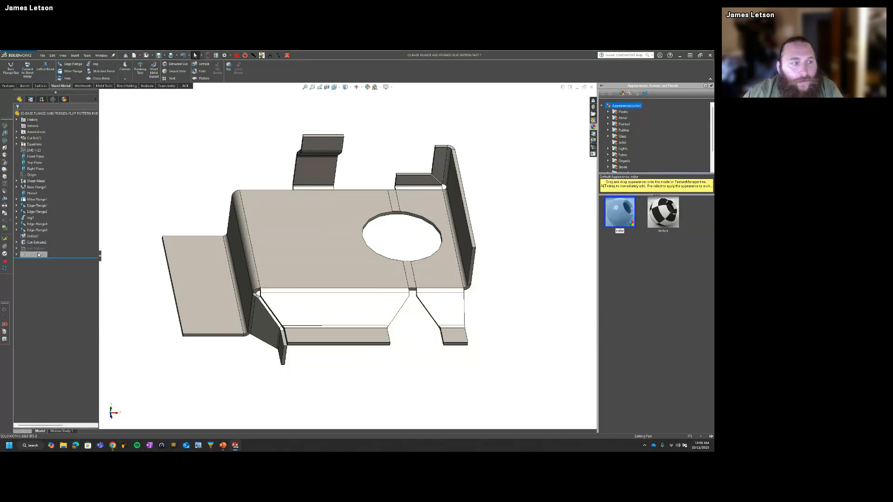
click(28, 243)
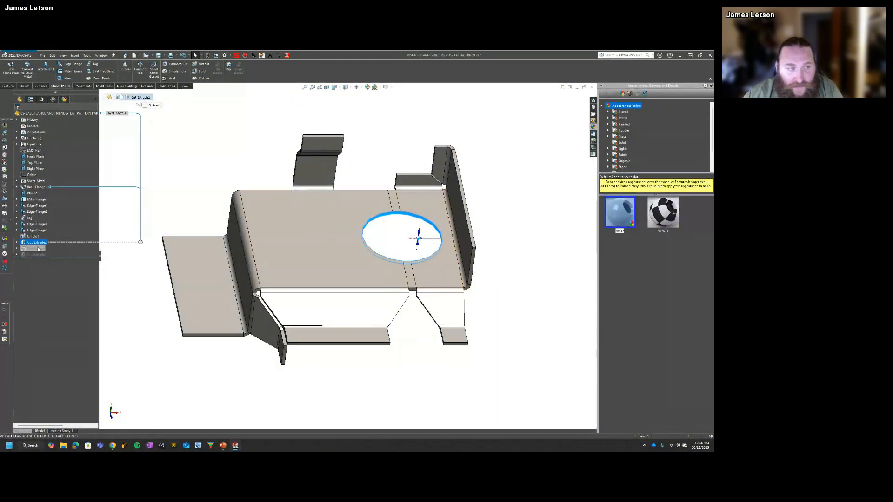
click(38, 250)
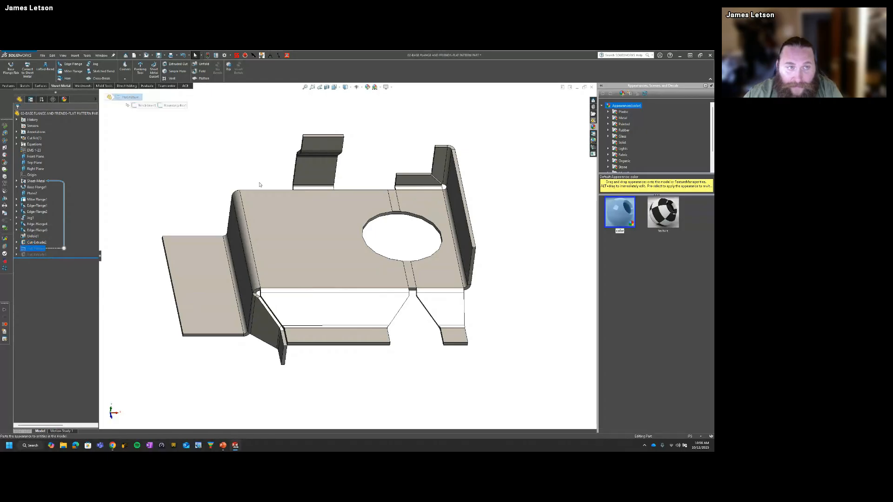
Step: Fold the unfolded bend back up by collecting all bends, keeping the top face fixed
click(260, 184)
click(202, 72)
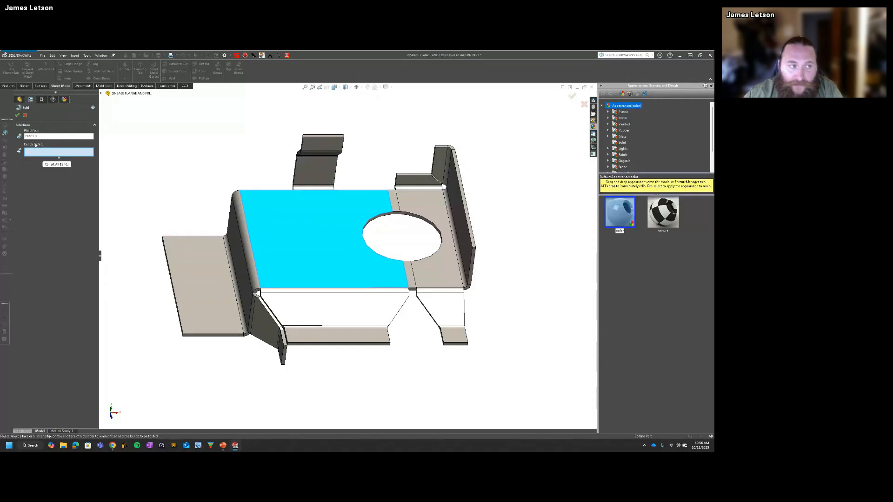
click(55, 165)
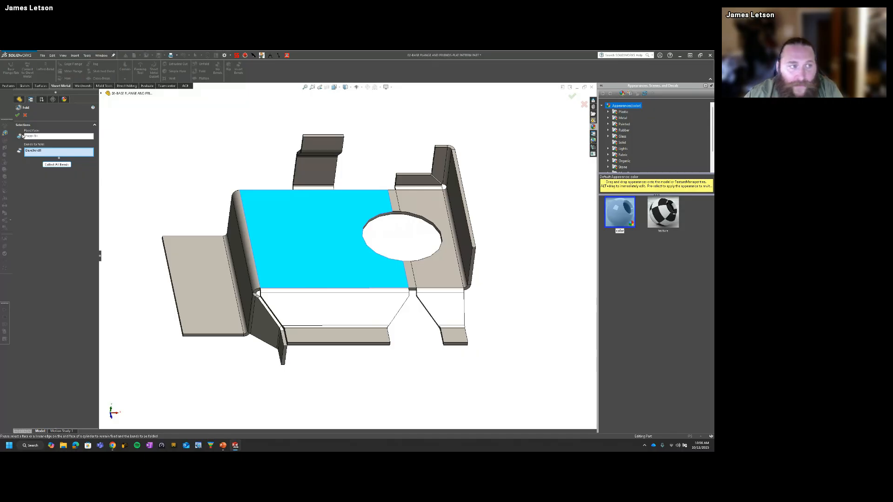
click(17, 116)
middle_drag(341, 273, 289, 218)
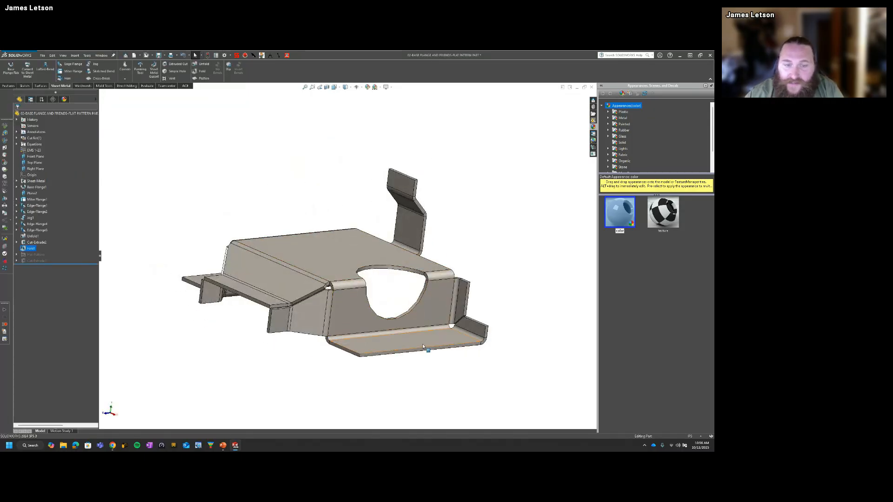
middle_drag(423, 342, 400, 330)
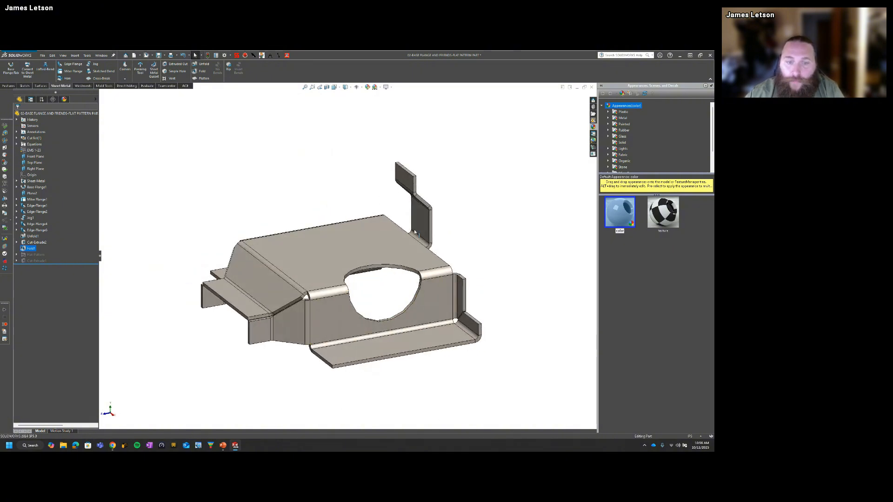
Step: Delete the suppressed circular cut listed below Flat-Pattern in the feature tree
click(40, 261)
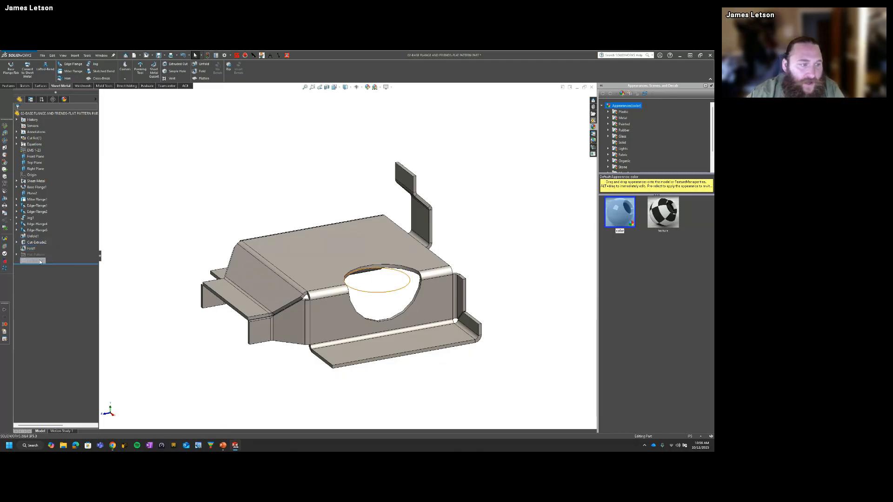
key(Delete)
key(Return)
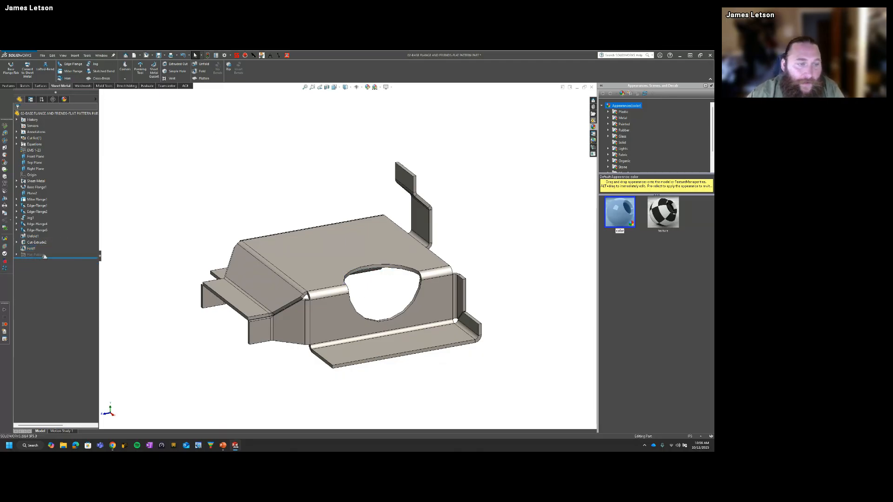
Step: Flatten the whole part, inspect the circular cut across the bend, and return to the folded state
click(203, 78)
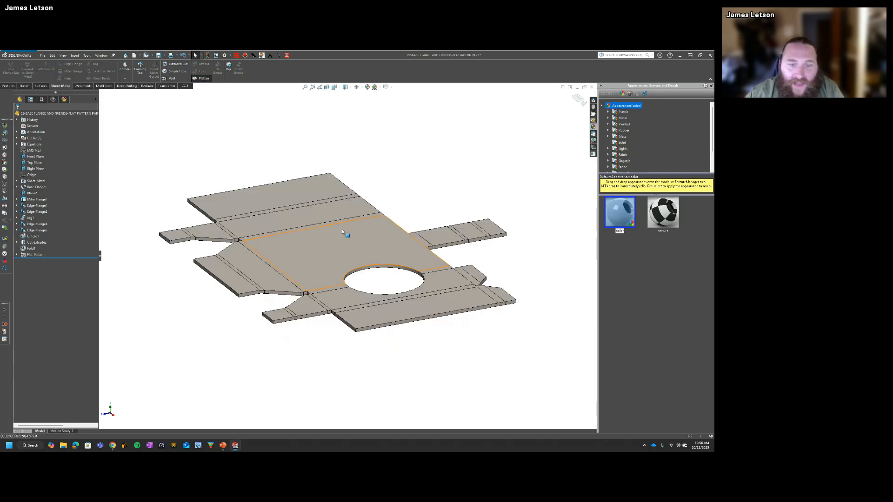
middle_drag(342, 231, 392, 281)
middle_drag(447, 241, 428, 344)
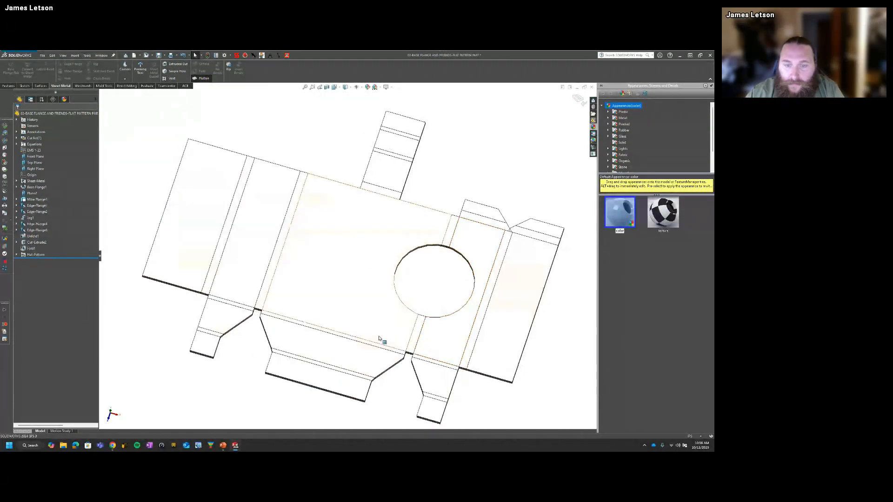
click(207, 79)
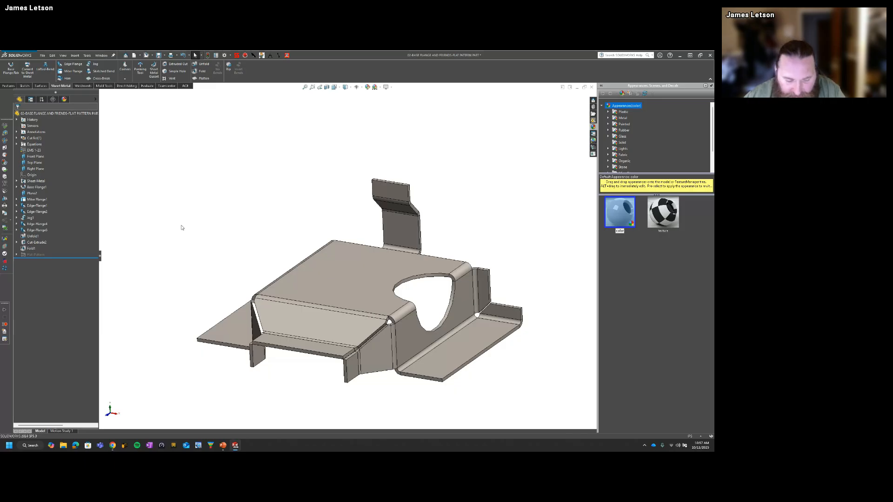
Step: View the part square to its sheet edge and highlight the edge faces along the top, bends, side wall and flange
middle_drag(349, 343, 291, 351)
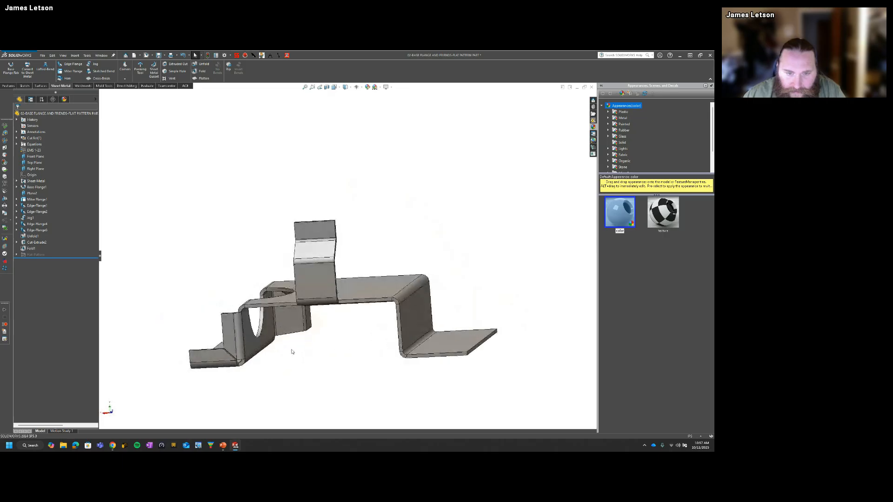
click(385, 302)
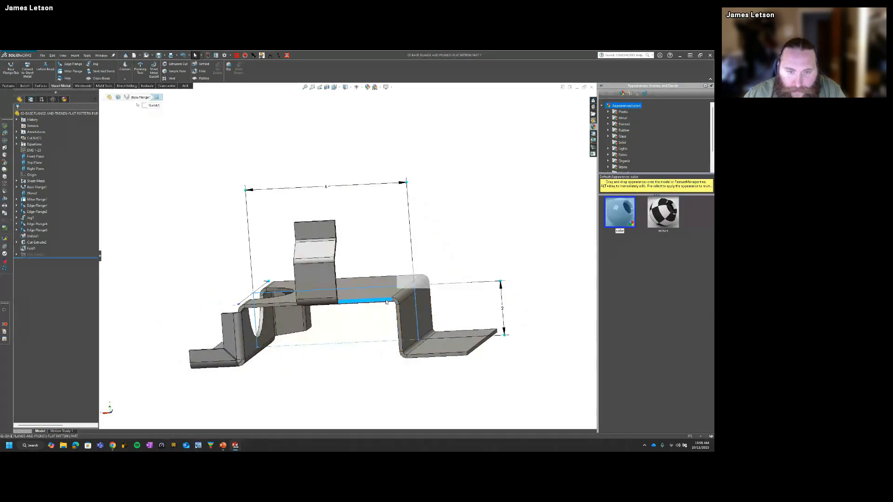
key(ctrl+8)
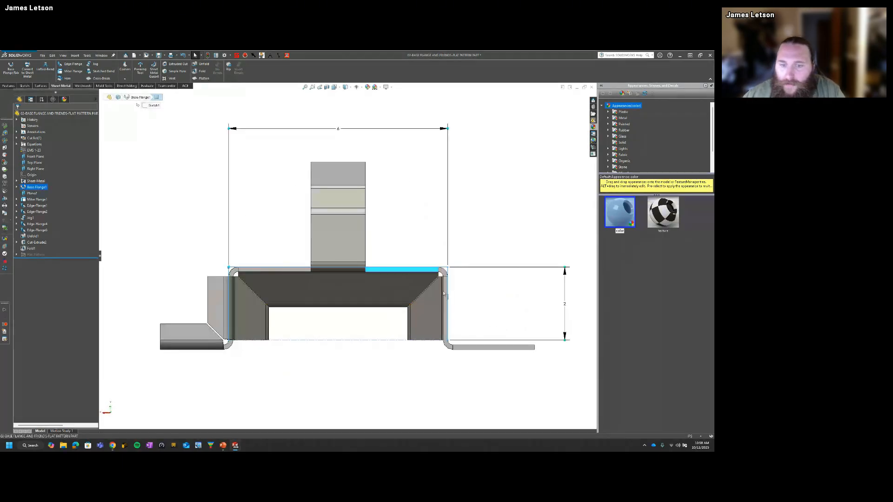
click(525, 311)
scroll(525, 311, down, 3)
click(364, 238)
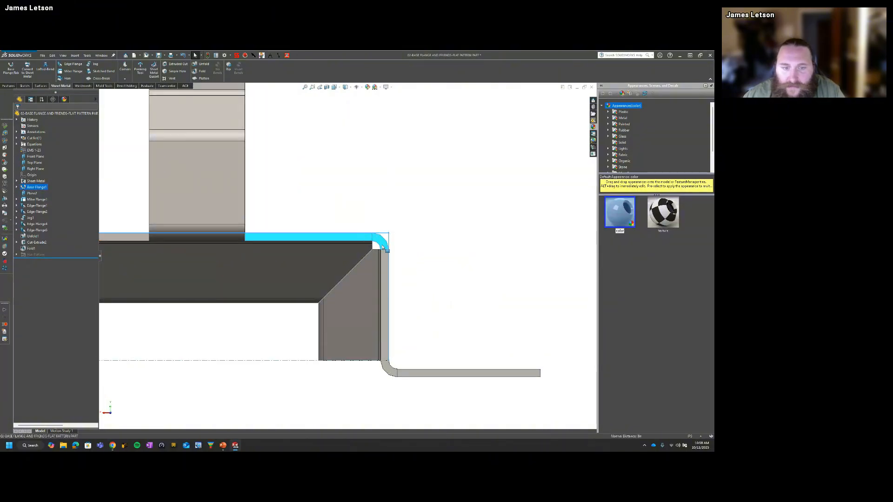
click(389, 372)
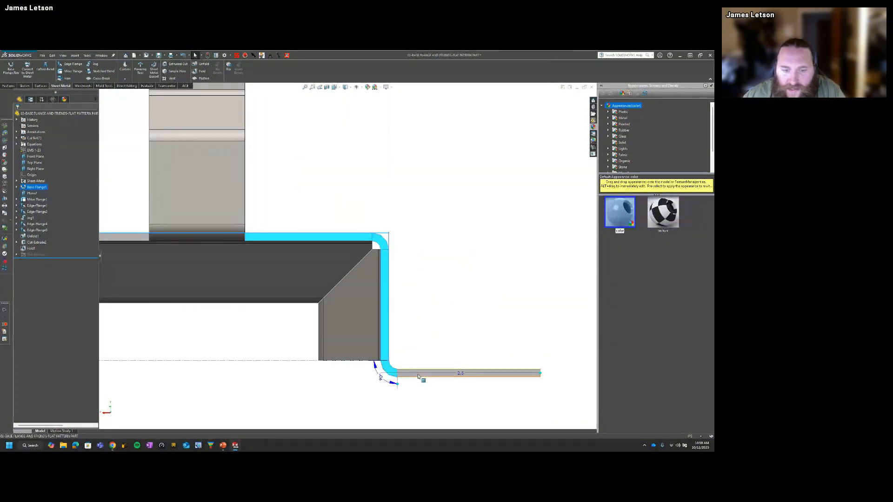
ctrl+click(447, 373)
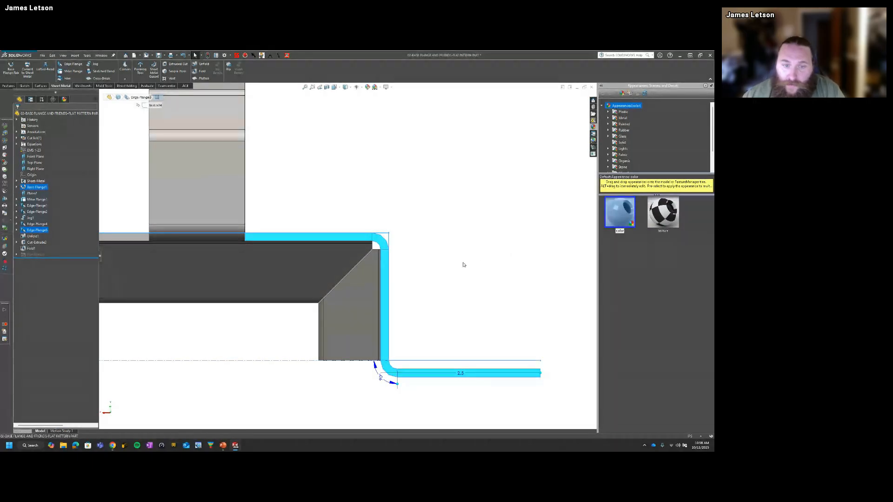
Step: Examine the inner and outer arcs of the bend between the top and side wall up close
scroll(462, 298, down, 1)
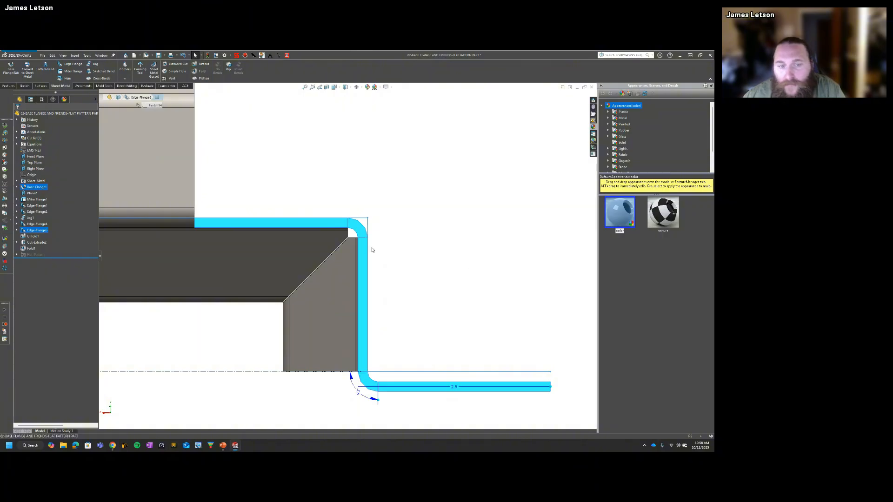
scroll(362, 238, down, 5)
scroll(336, 201, down, 2)
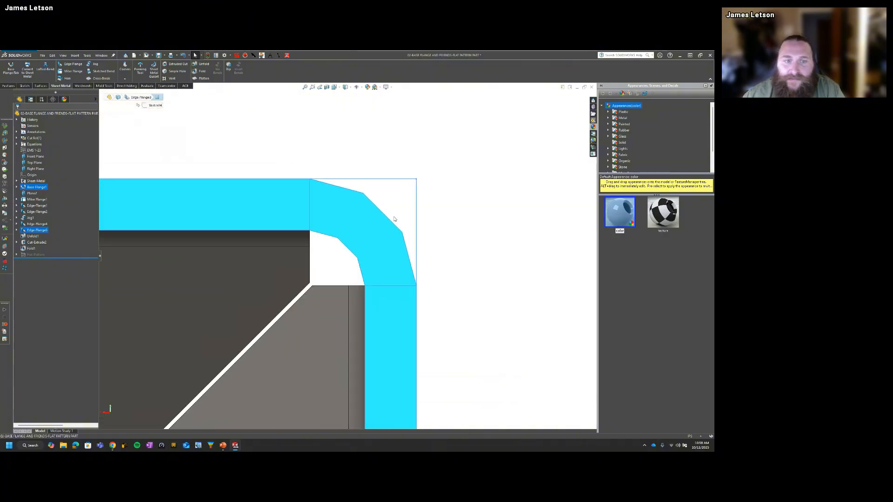
click(528, 232)
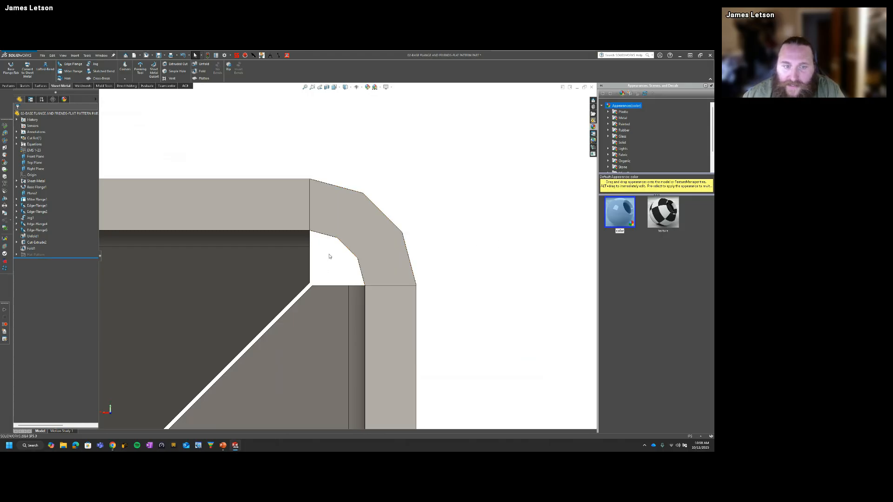
click(343, 245)
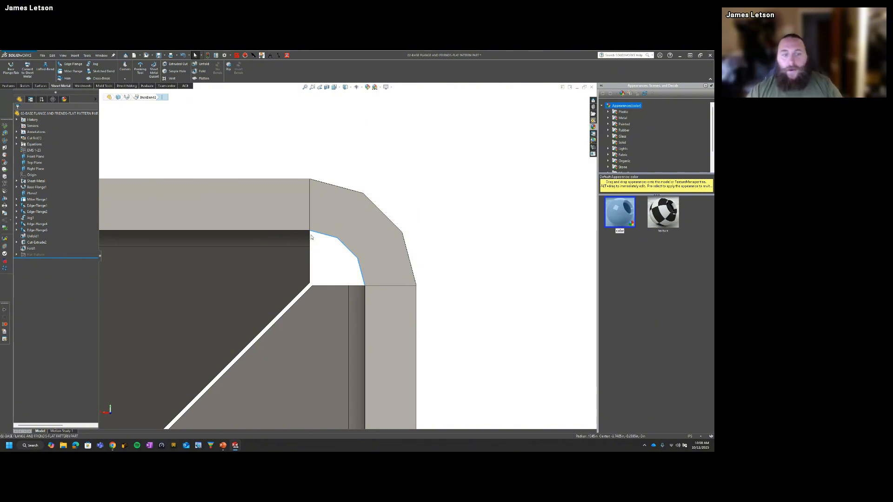
click(361, 197)
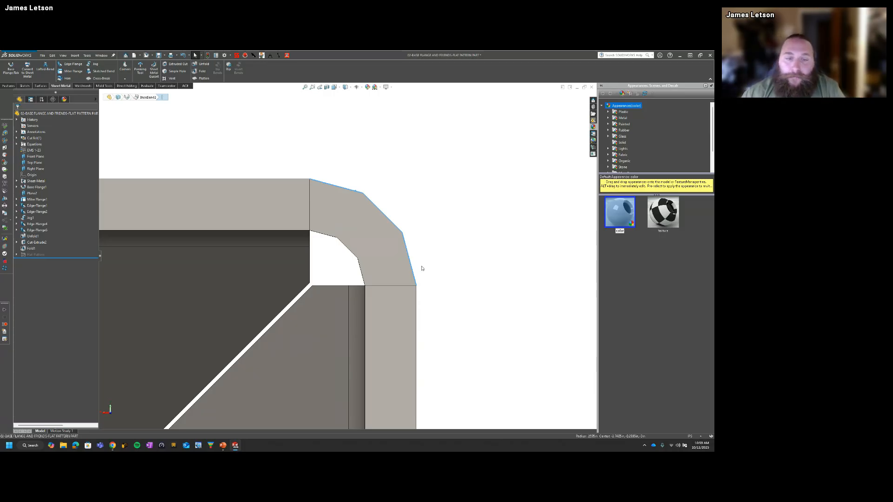
click(288, 217)
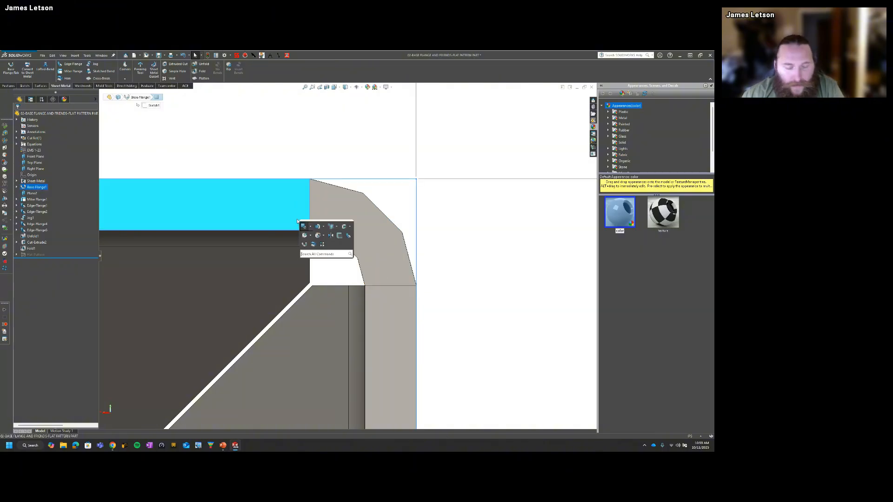
click(339, 236)
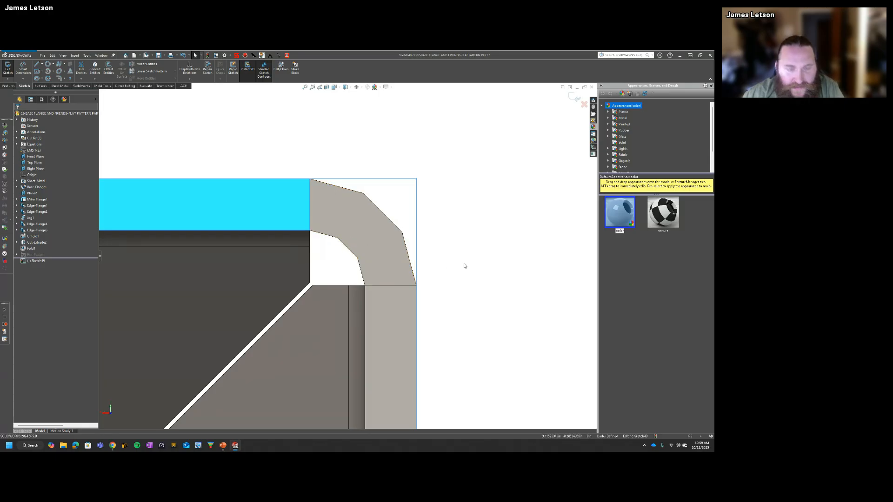
key(s)
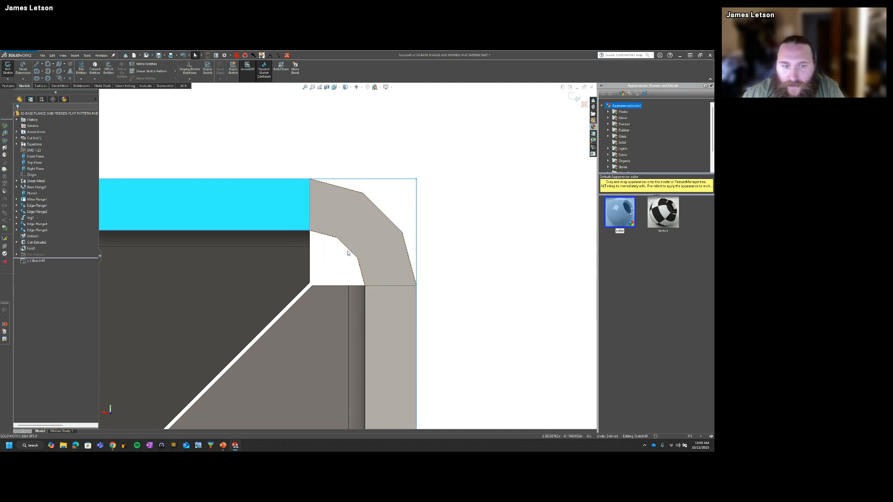
click(377, 210)
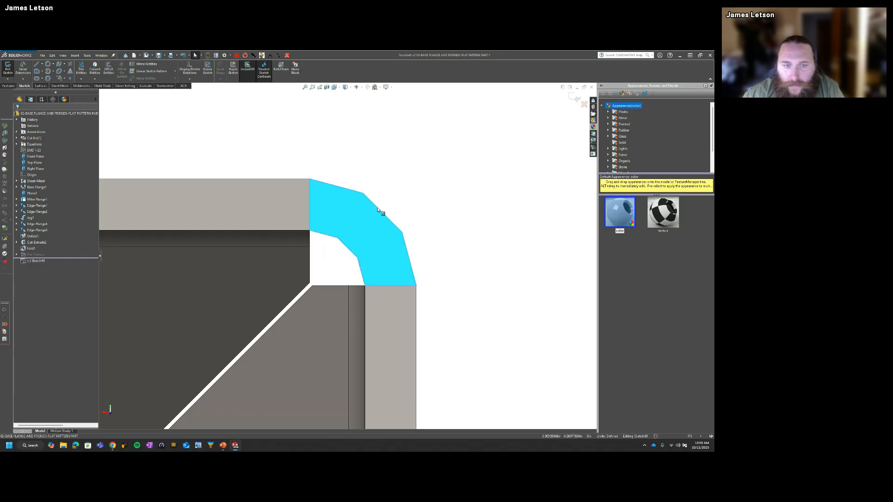
click(398, 175)
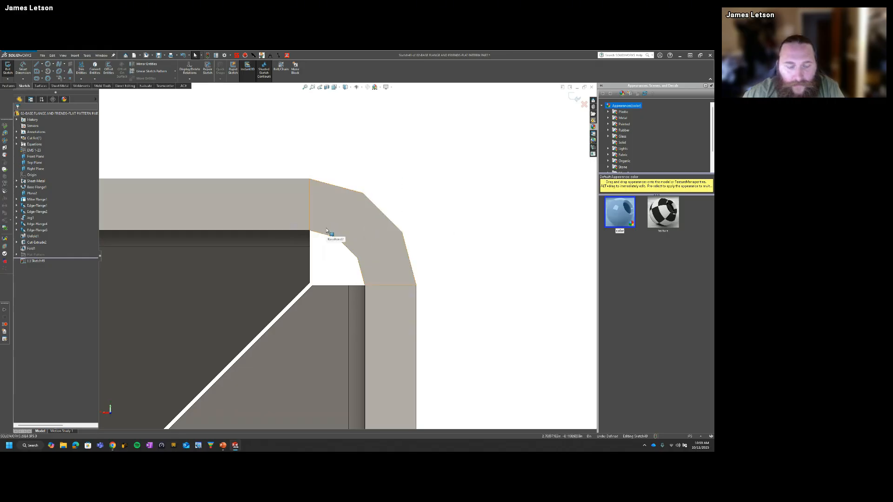
click(583, 104)
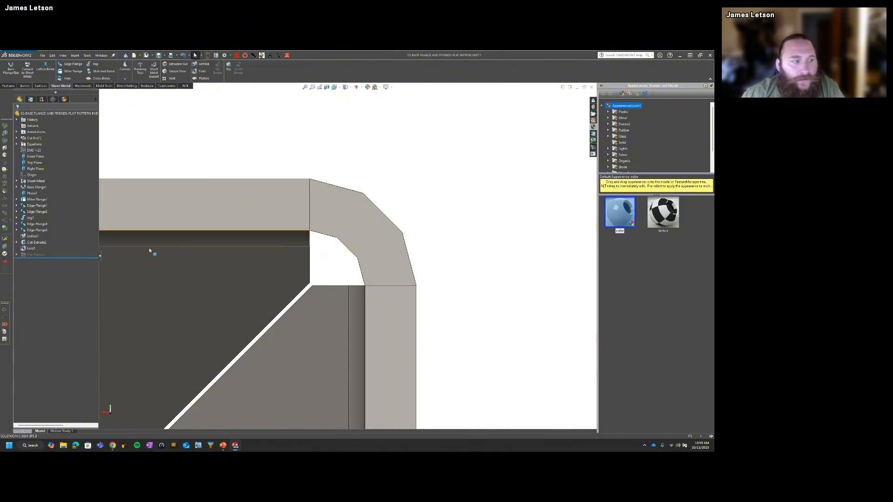
Step: Start a sketch on the end face of the bend between top and side wall and convert its outer arc edge
click(331, 214)
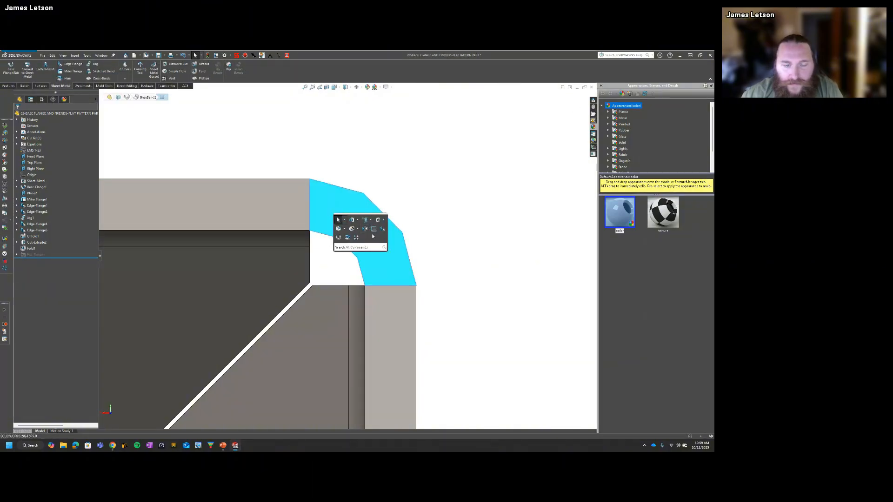
click(372, 233)
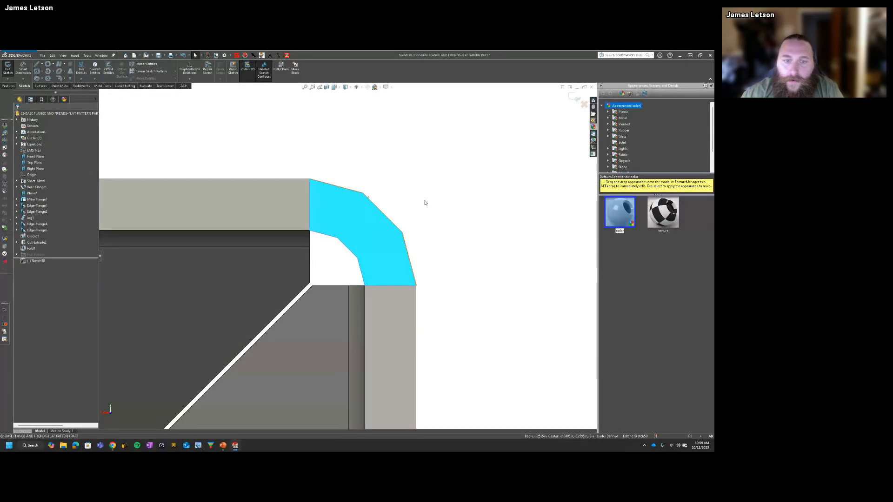
key(s)
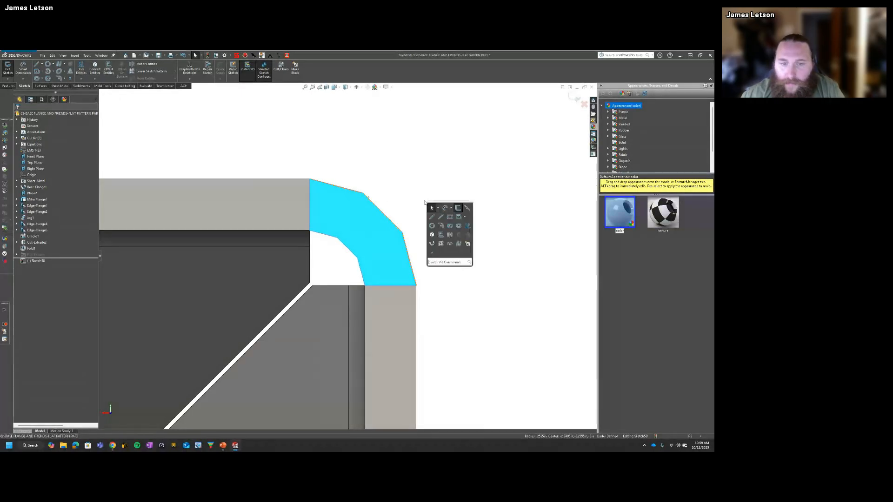
click(432, 237)
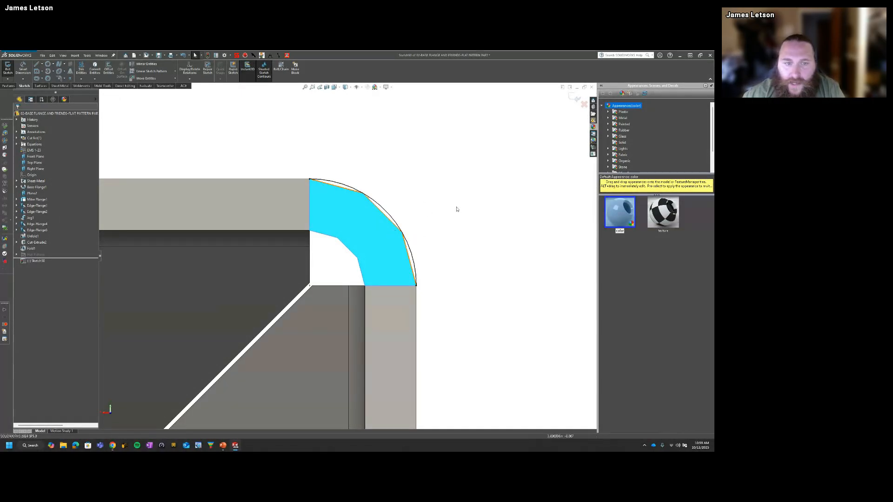
click(382, 208)
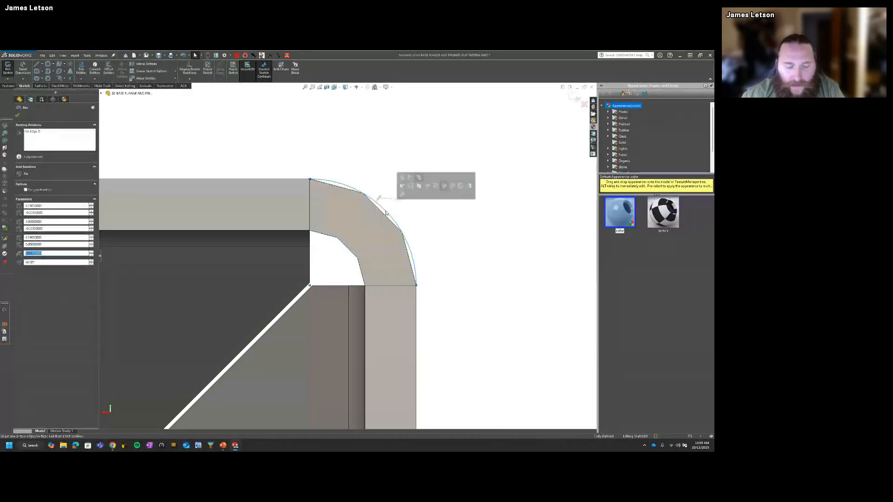
key(s)
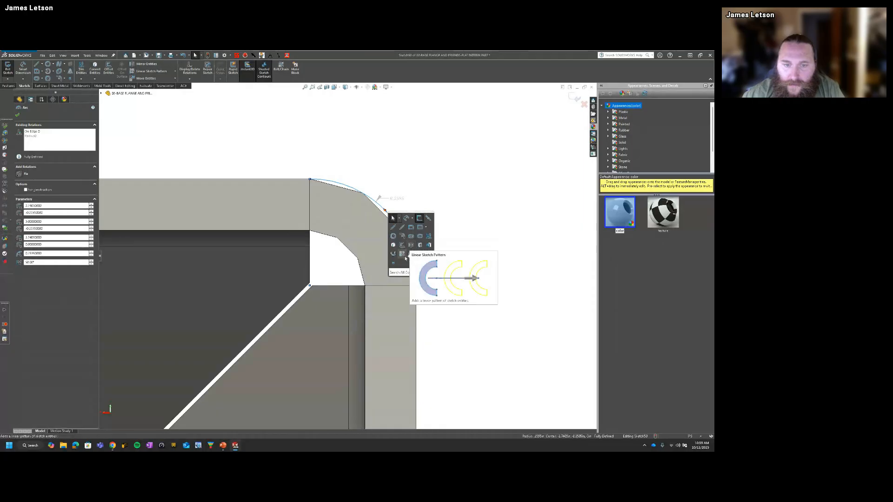
click(410, 245)
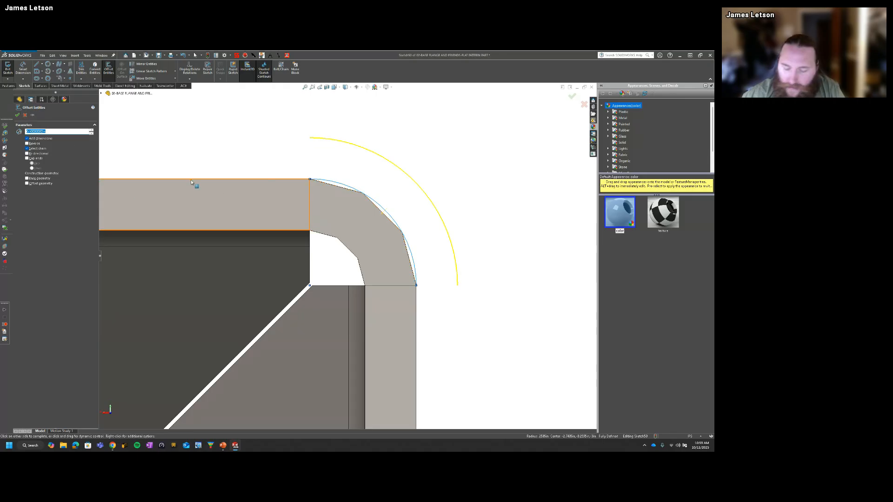
key(Escape)
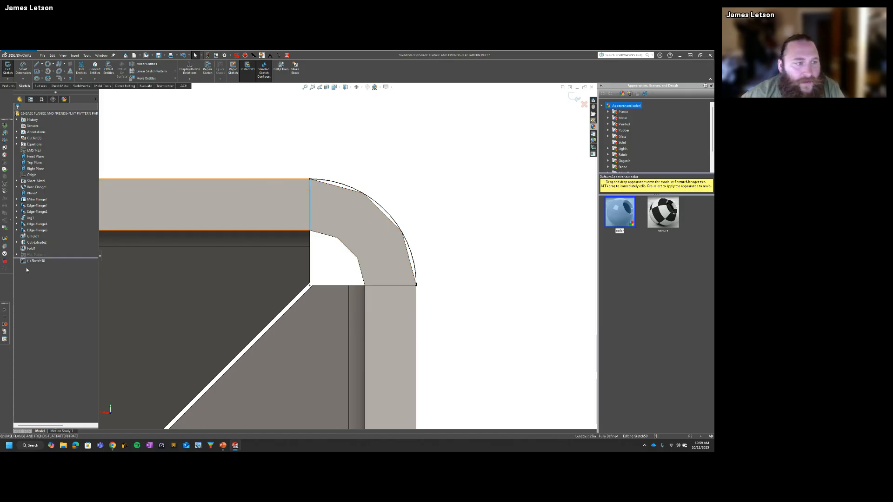
Step: Offset the converted outer arc by .05 in the reverse direction, into the sheet thickness
drag(400, 180, 364, 209)
key(s)
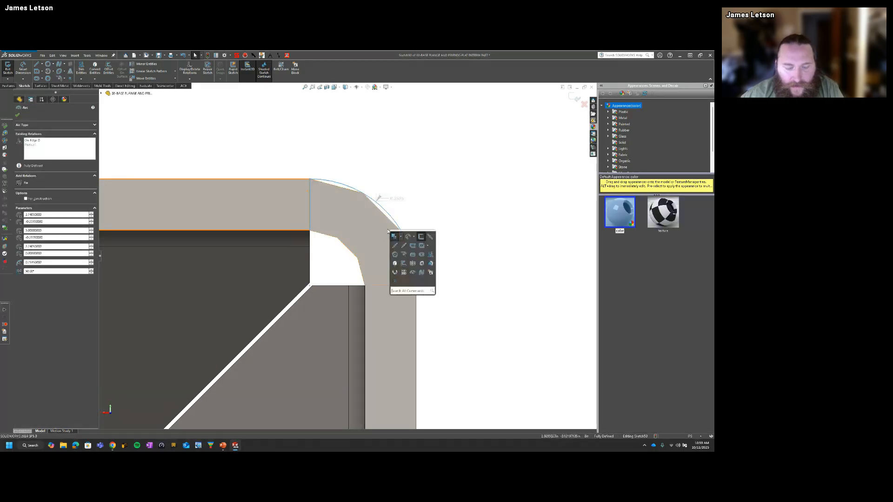
click(404, 266)
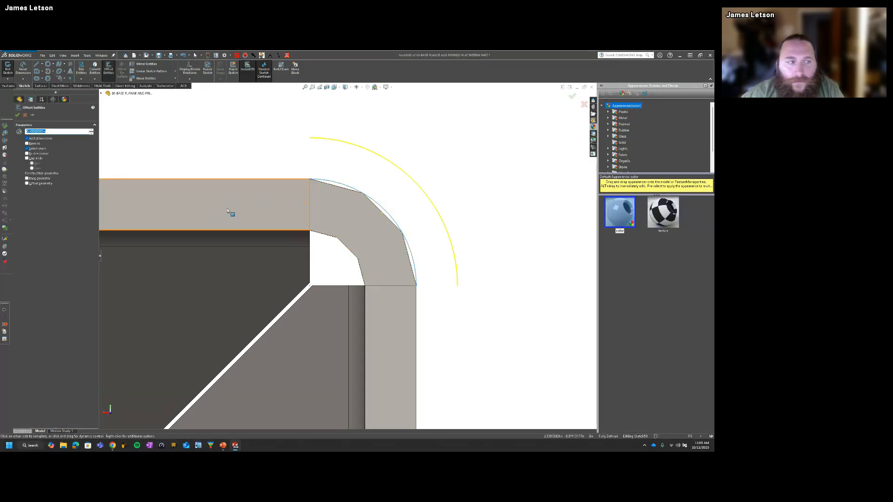
text(.125*4)
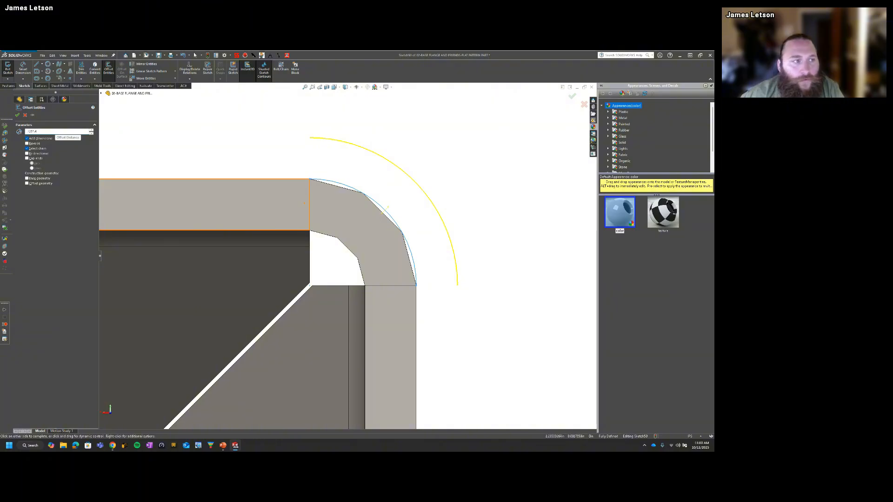
key(Return)
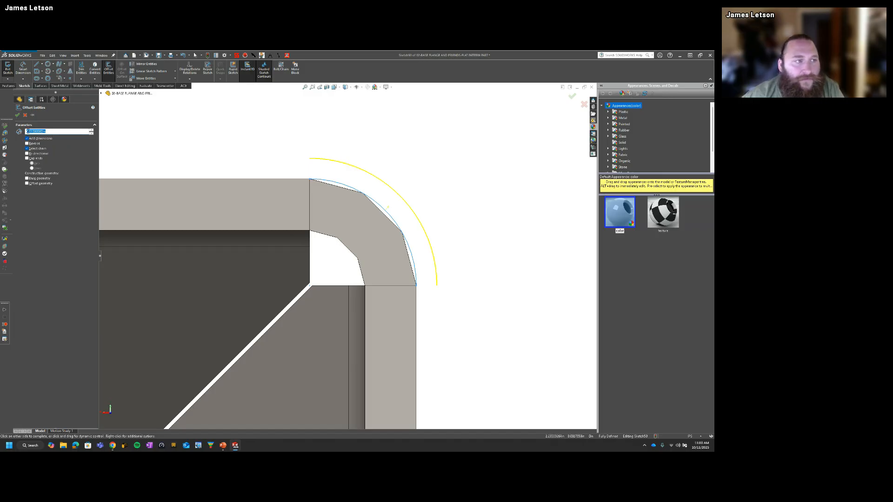
click(27, 144)
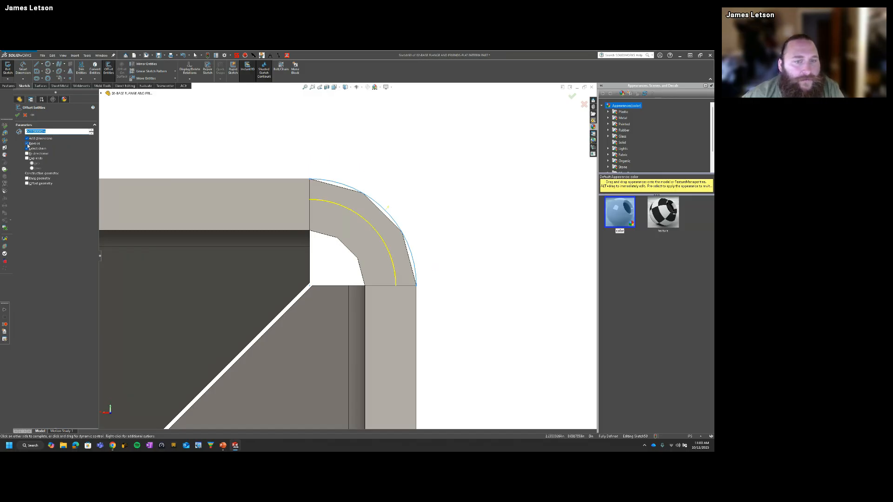
click(17, 115)
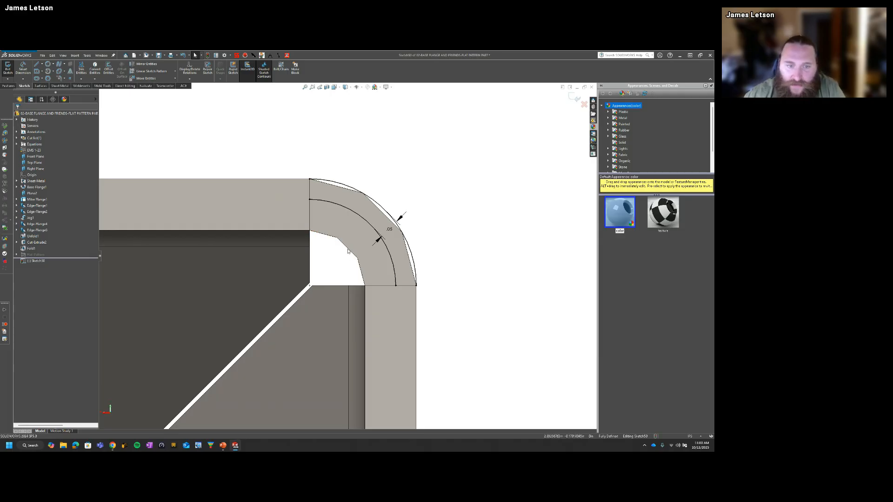
Step: Delete the converted outer arc and its offset arc from the sketch, including the associated dimension
drag(392, 188, 360, 224)
key(Delete)
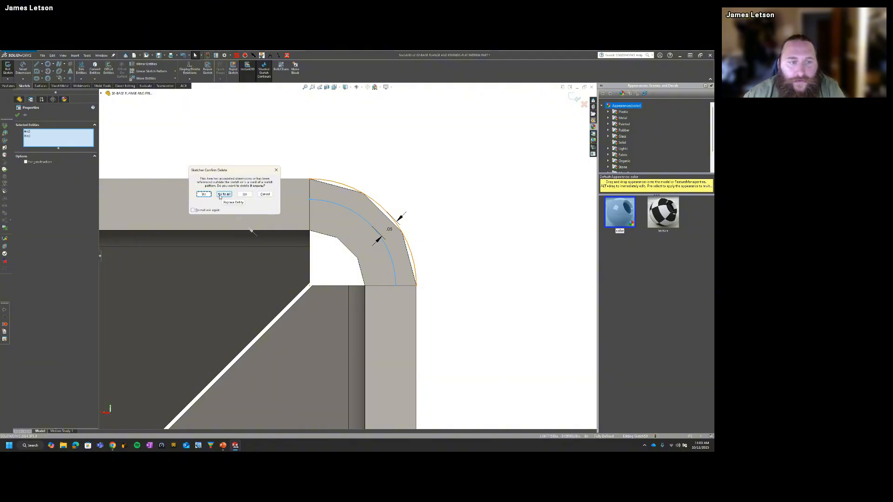
click(225, 194)
Step: Offset the bend's inner arc edge by .05 into the sheet thickness and exit the sketch
click(348, 247)
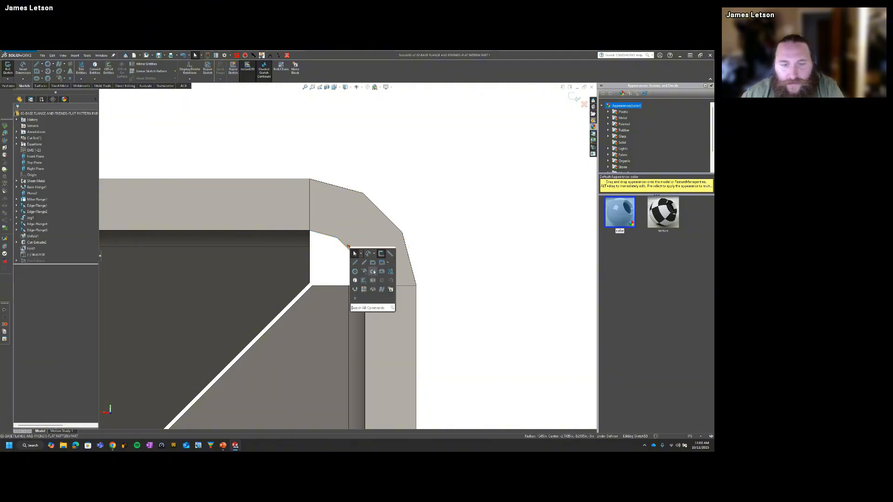
click(365, 255)
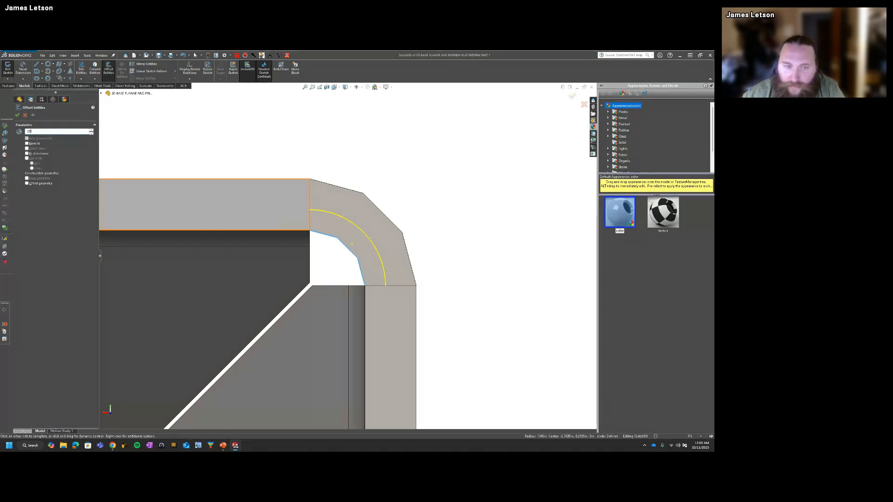
click(17, 115)
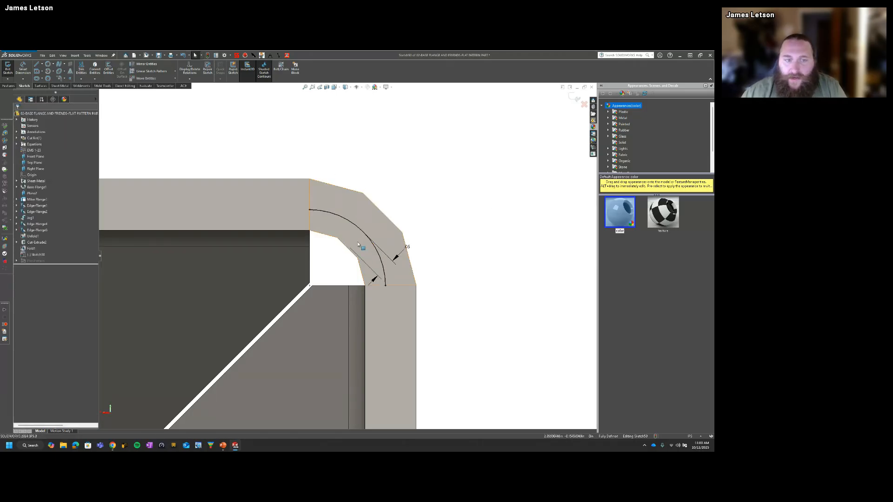
ctrl+middle_drag(344, 241, 345, 245)
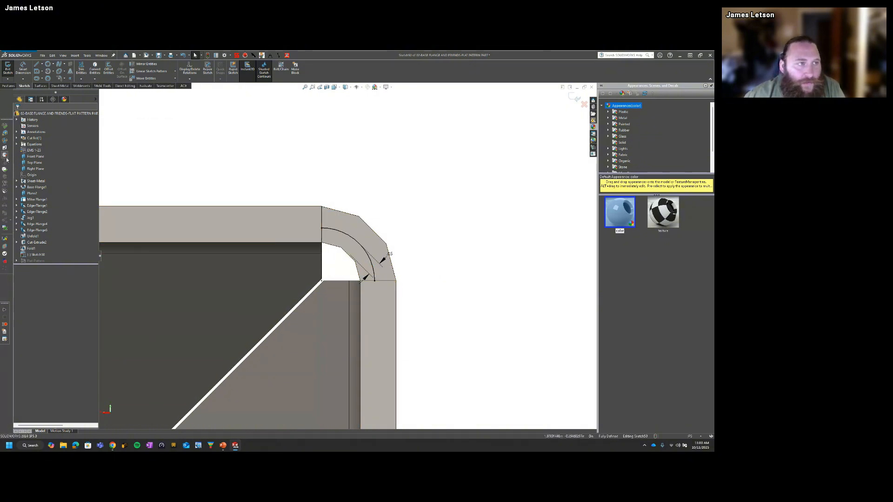
click(7, 68)
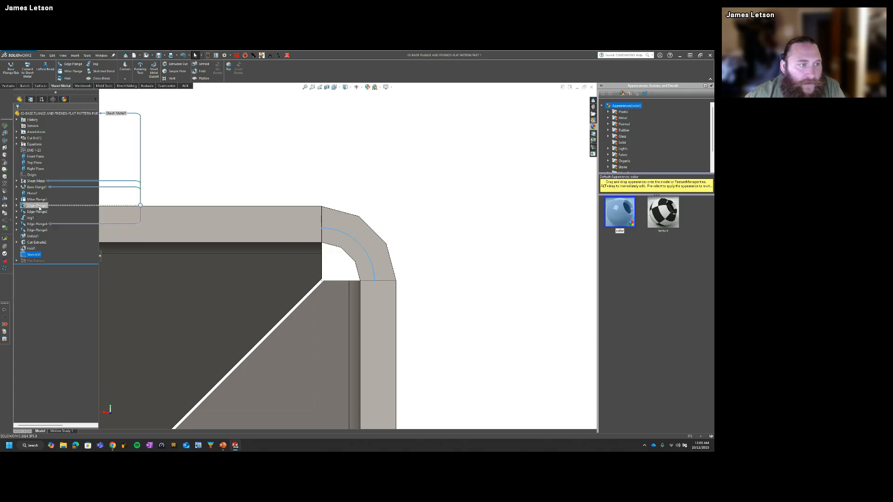
Step: Review the definitions of the base flange and the first edge flange, checking their sheet metal parameters without changing them
right_click(35, 188)
click(40, 176)
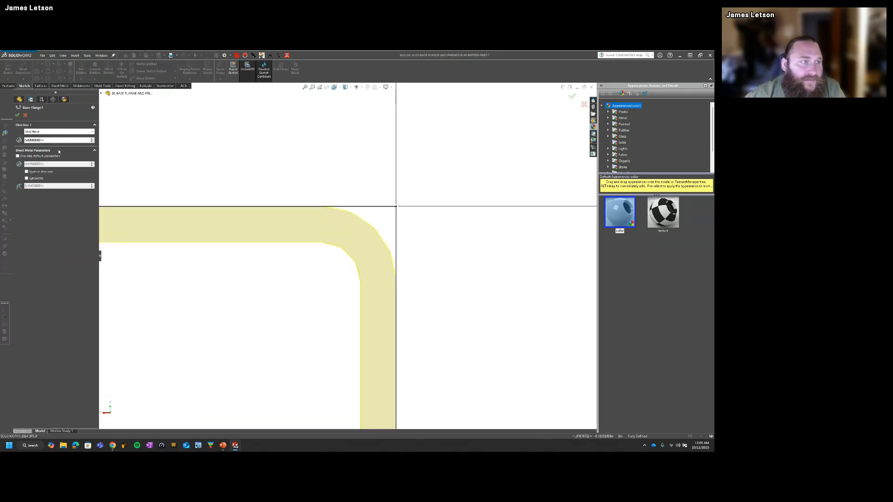
click(25, 116)
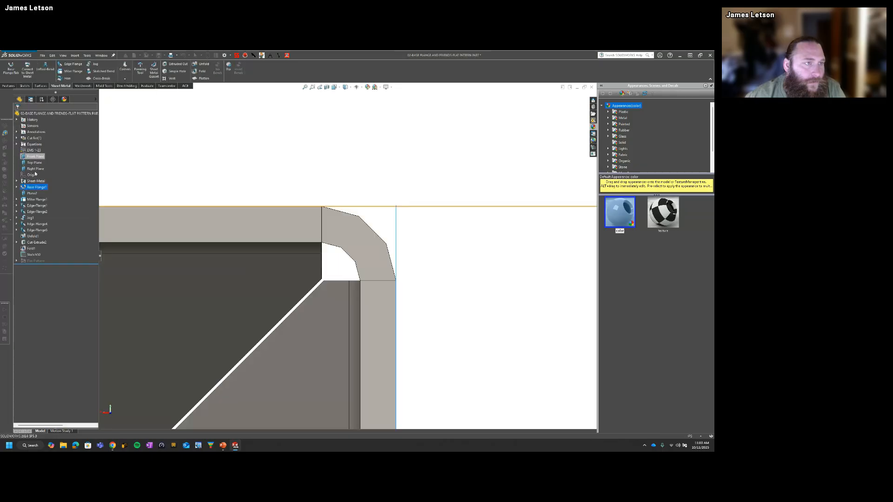
click(39, 205)
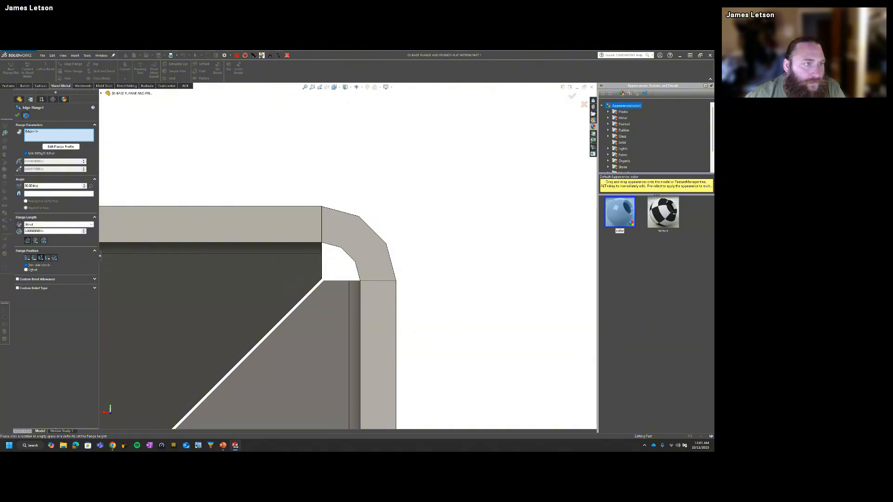
click(25, 115)
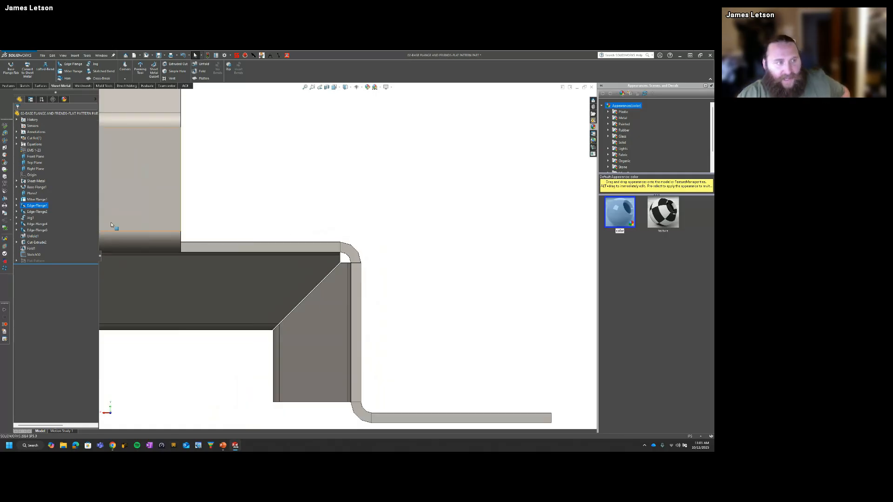
right_click(42, 207)
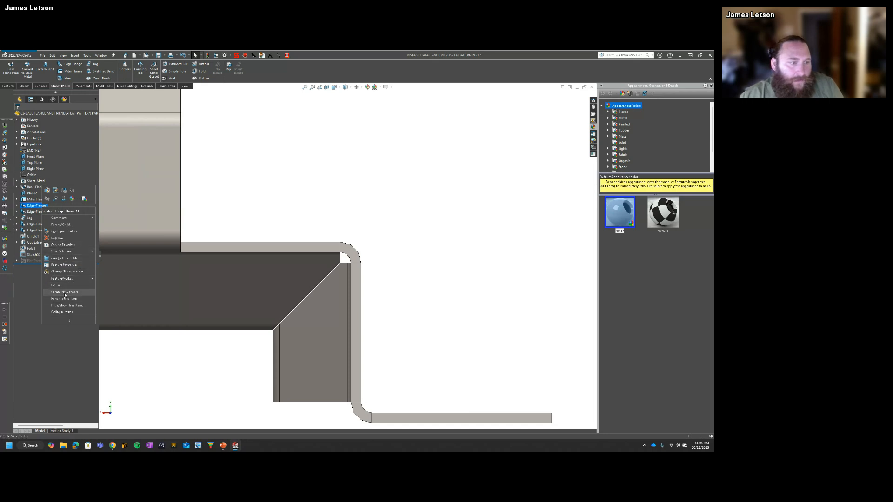
click(217, 200)
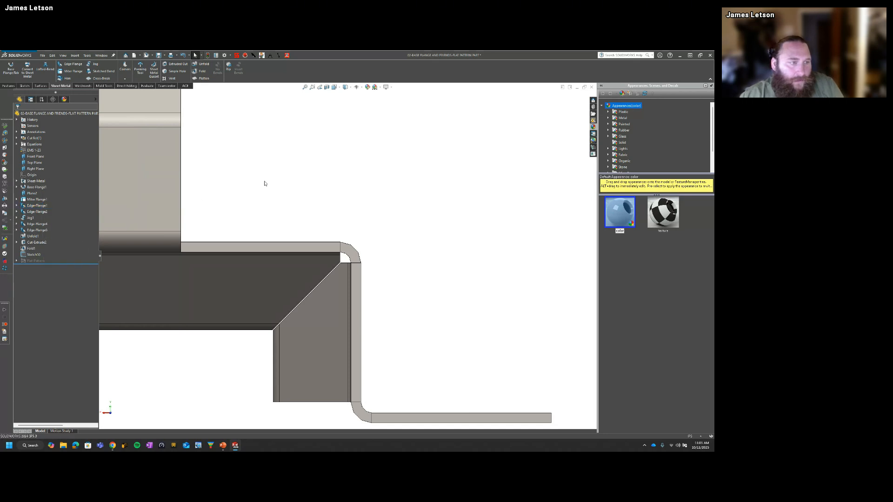
click(36, 186)
click(41, 170)
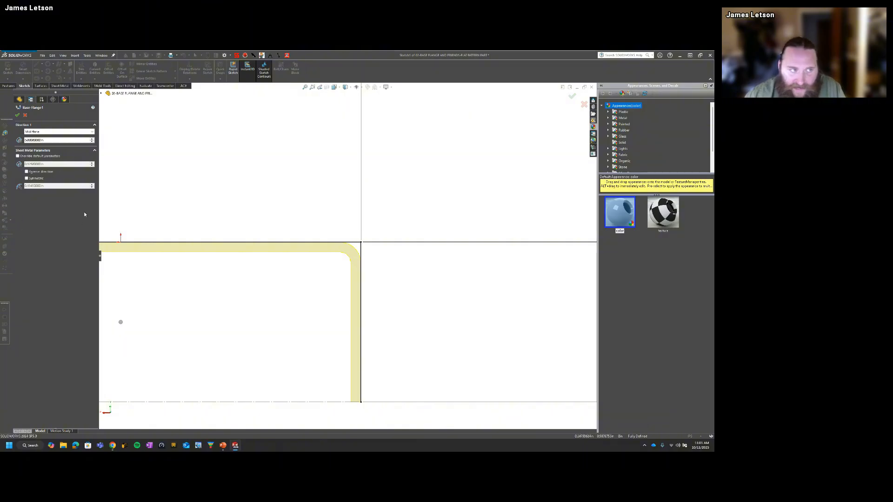
click(17, 115)
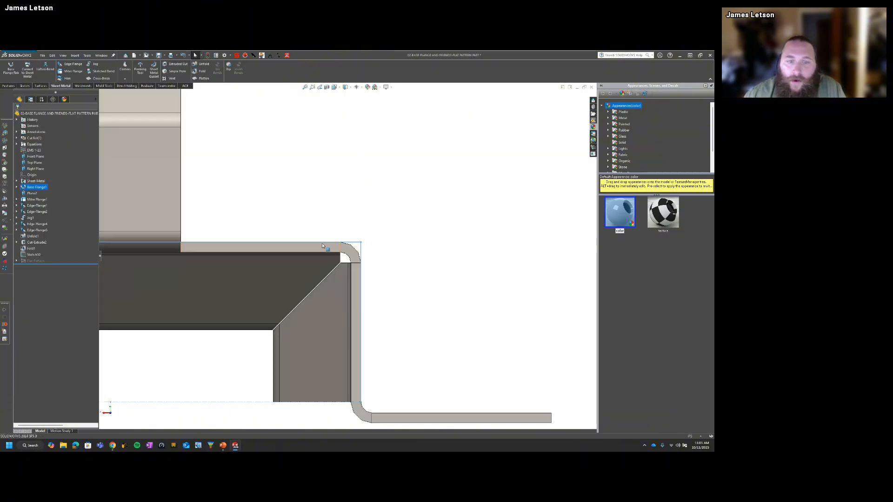
Step: Reopen the offset arc sketch to examine the arc's position within the bend thickness, and exit the sketch
scroll(327, 242, down, 2)
click(34, 255)
click(42, 237)
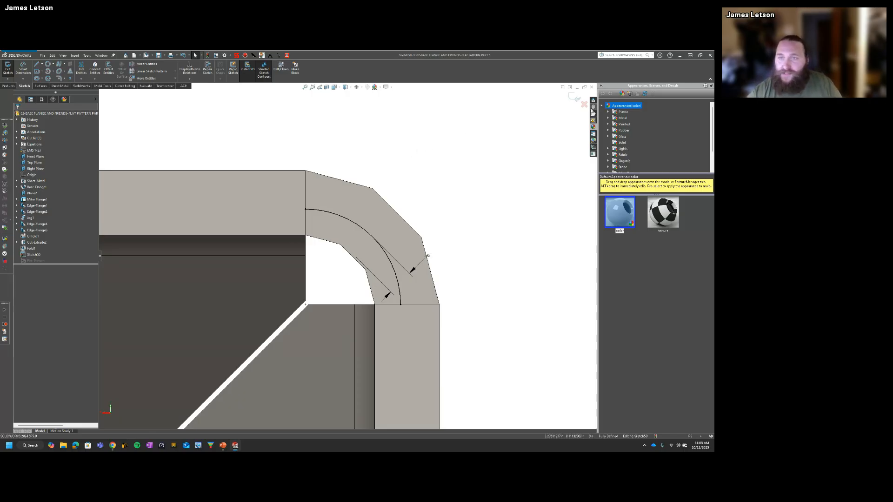
click(585, 106)
click(364, 250)
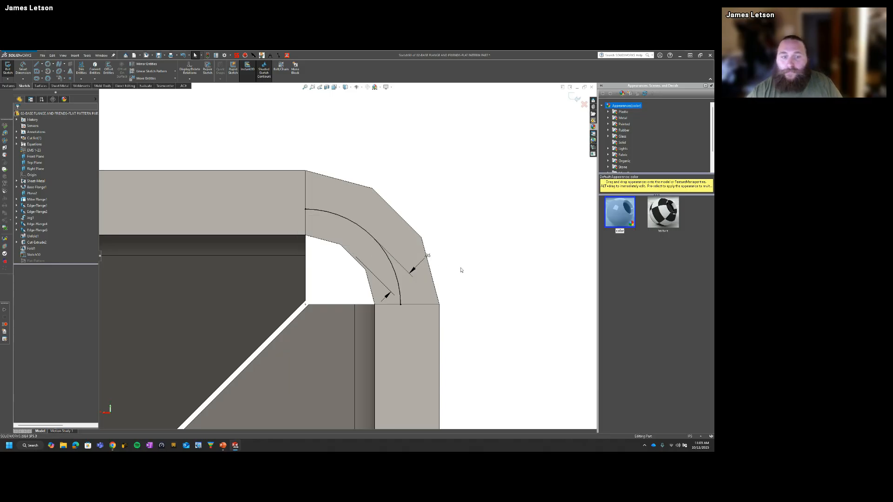
Step: Delete the offset arc sketch below the Fold feature and return the part to the isometric view
click(37, 254)
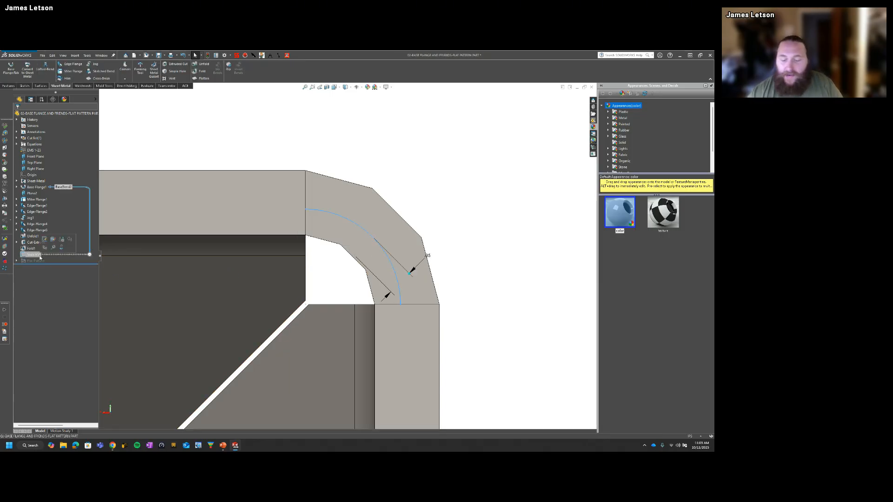
key(Delete)
key(Return)
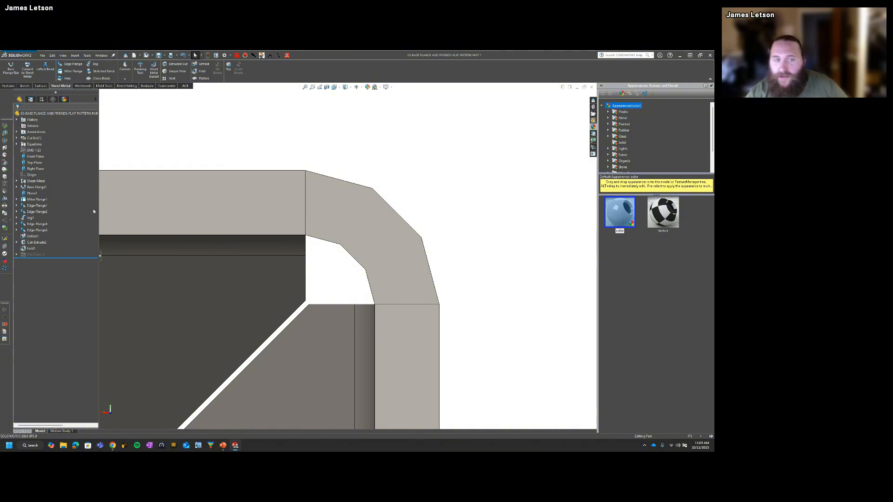
key(ctrl+7)
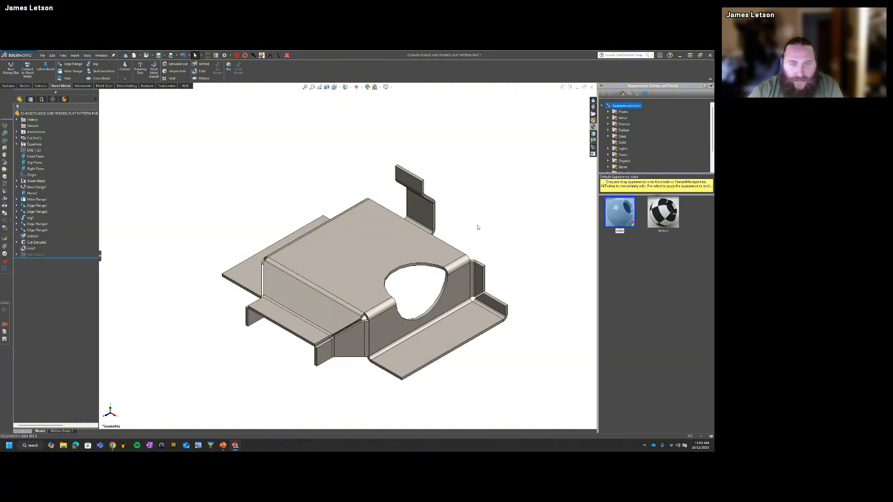
Step: Switch to the PowerPoint slide show and advance to the Flat Pattern Configuration slide
key(ctrl+Tab)
click(276, 214)
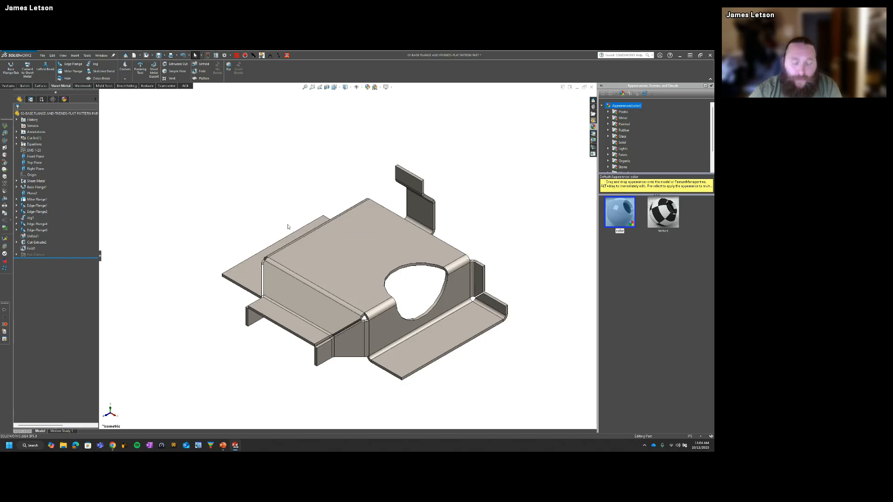
key(super+Tab)
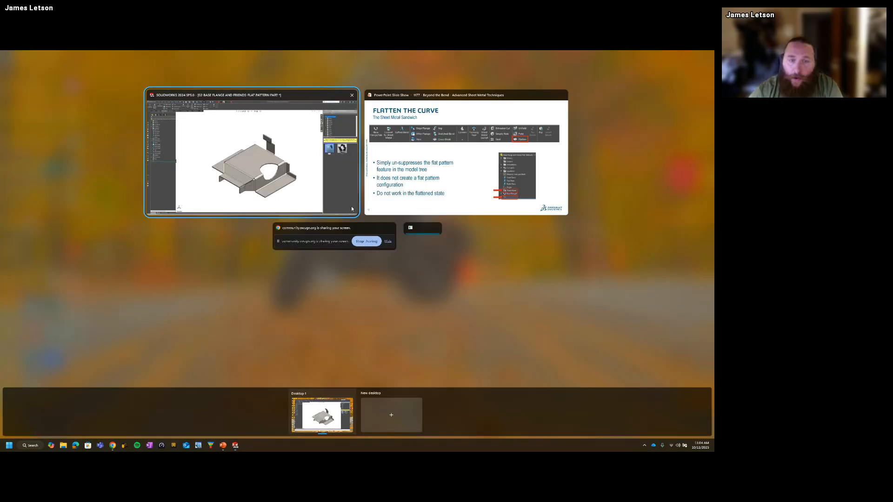
click(413, 181)
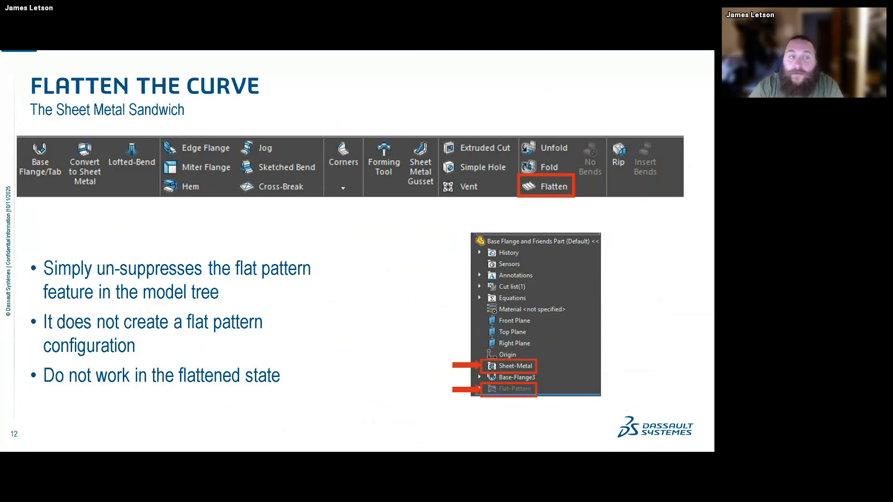
key(Right)
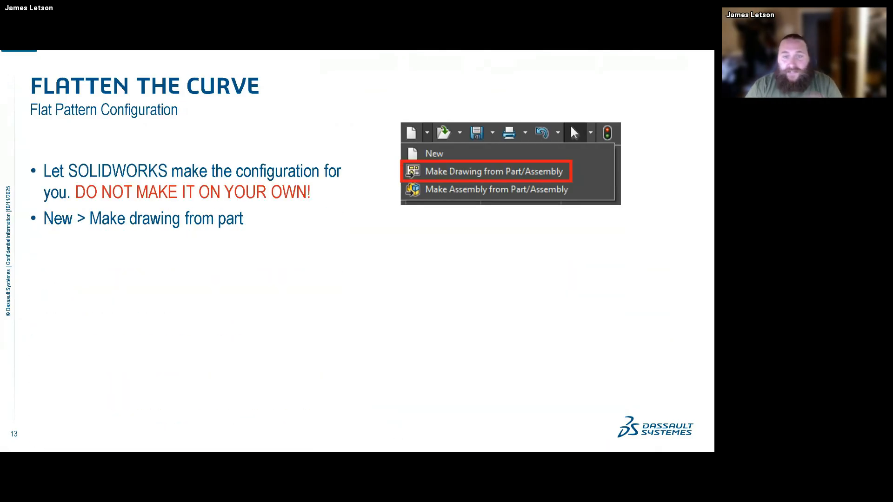
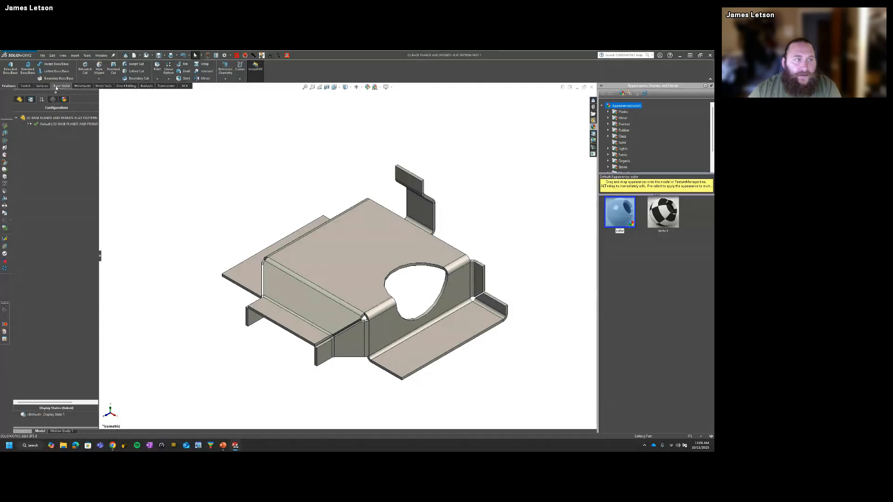
Step: Create a drawing from the current sheet metal part using the preselected drawing template
click(19, 99)
click(61, 86)
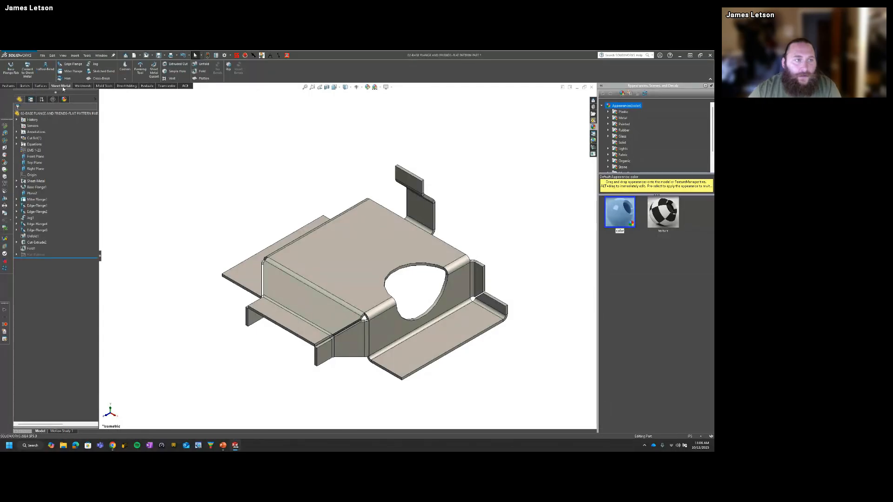
click(140, 58)
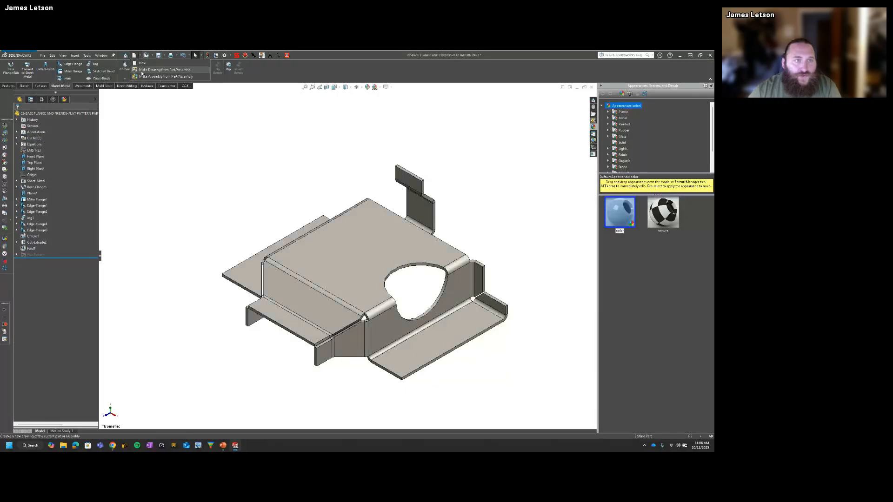
click(165, 71)
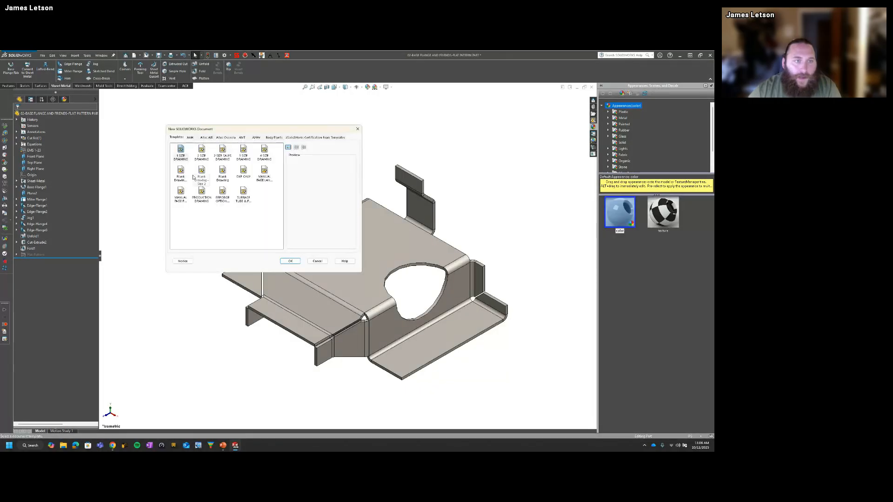
click(290, 261)
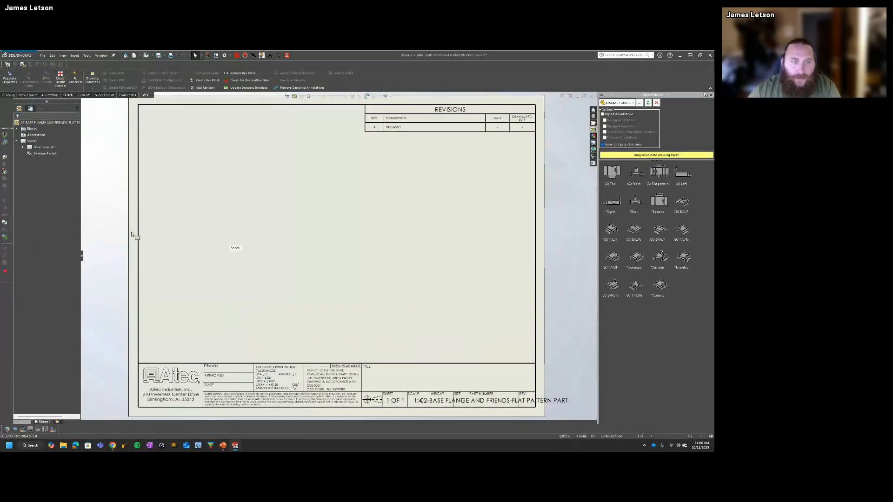
Step: Close the new empty drawing without saving it and return to the sheet metal part
key(ctrl+Tab)
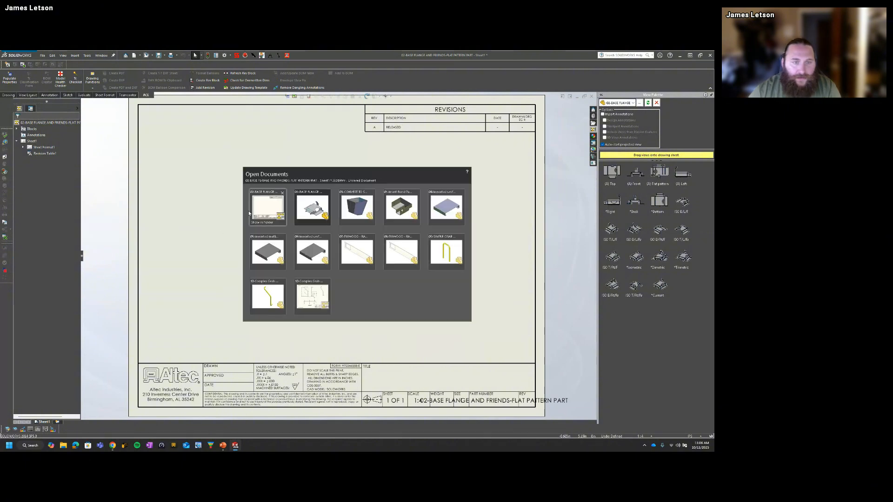
click(269, 207)
click(591, 96)
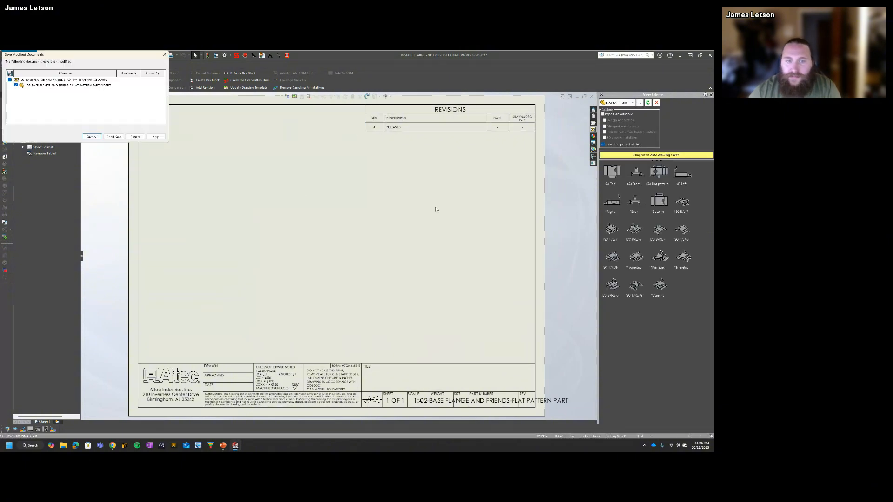
click(118, 135)
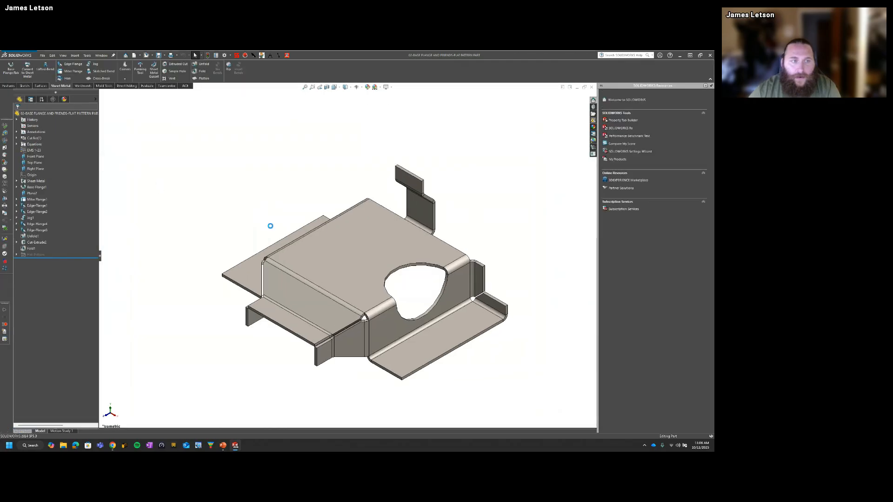
Step: Display the part in the flat pattern configuration derived from Default, and switch back to the Default configuration
click(41, 99)
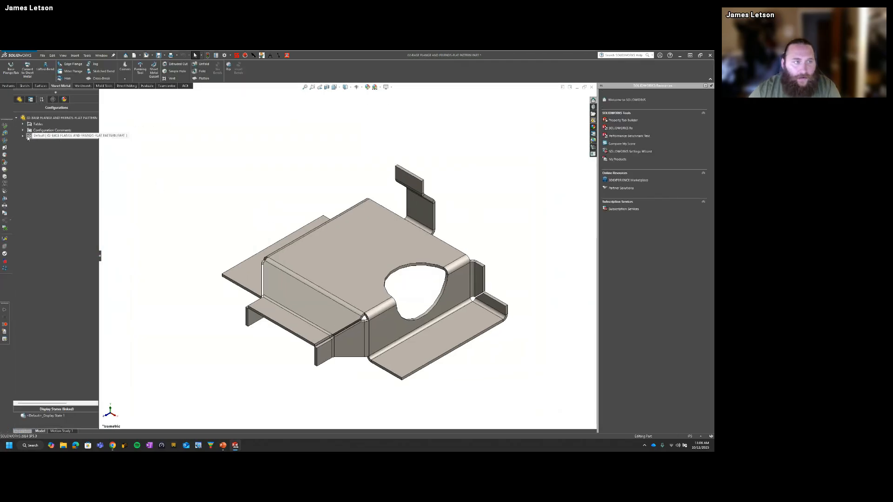
click(22, 137)
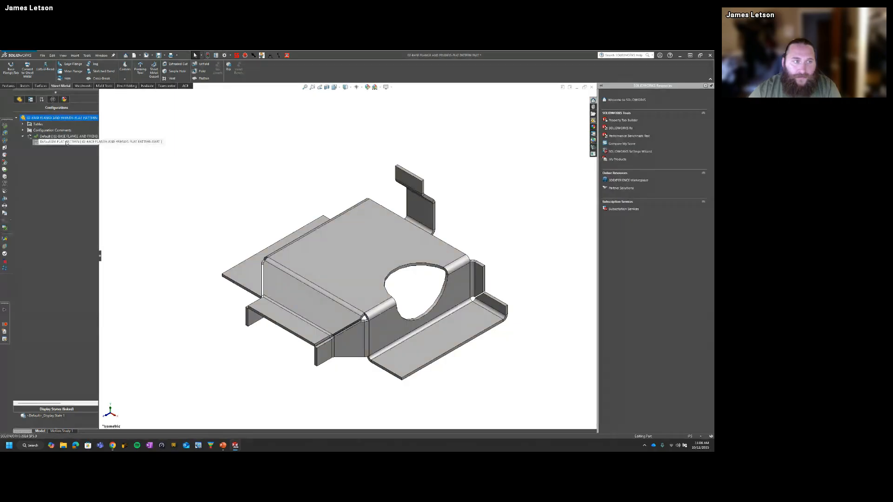
double_click(84, 142)
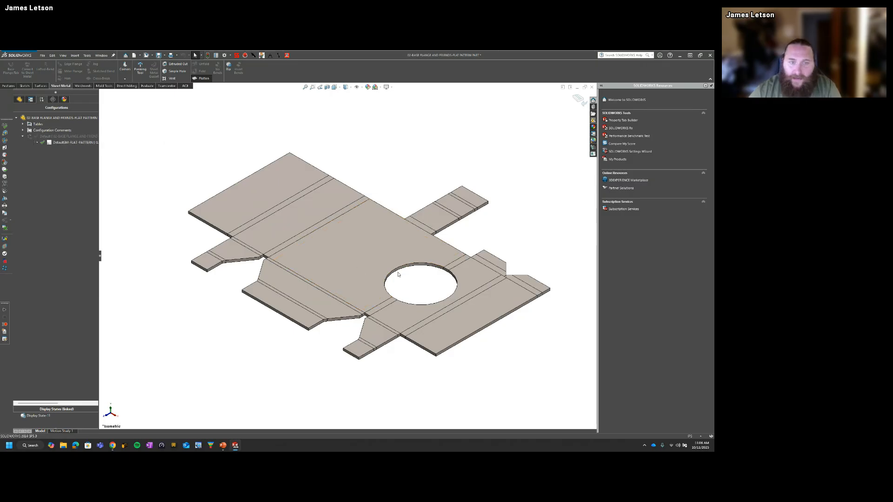
double_click(63, 136)
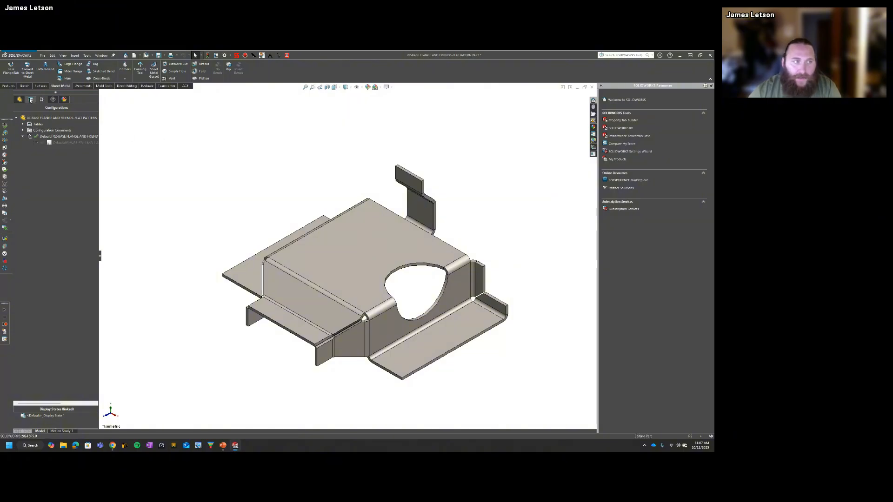
Step: Create another drawing from the part with the preselected template and place its Flat pattern view near the middle of the sheet
click(140, 55)
click(155, 70)
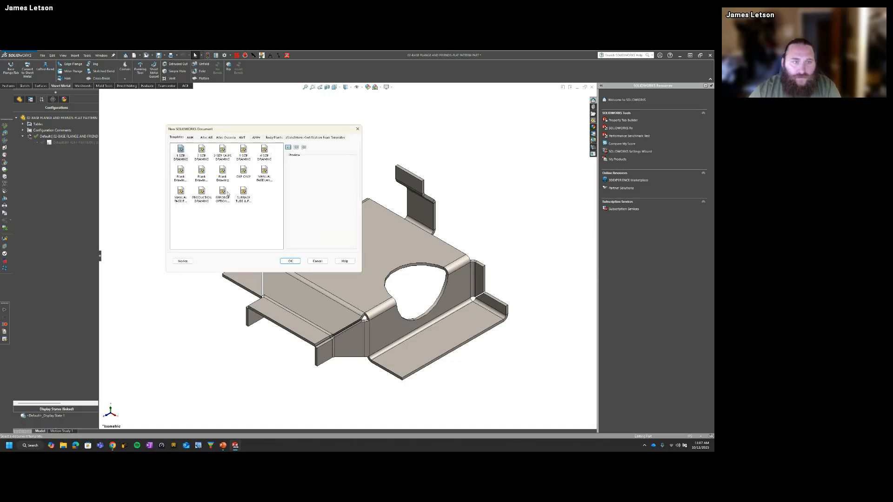
click(290, 261)
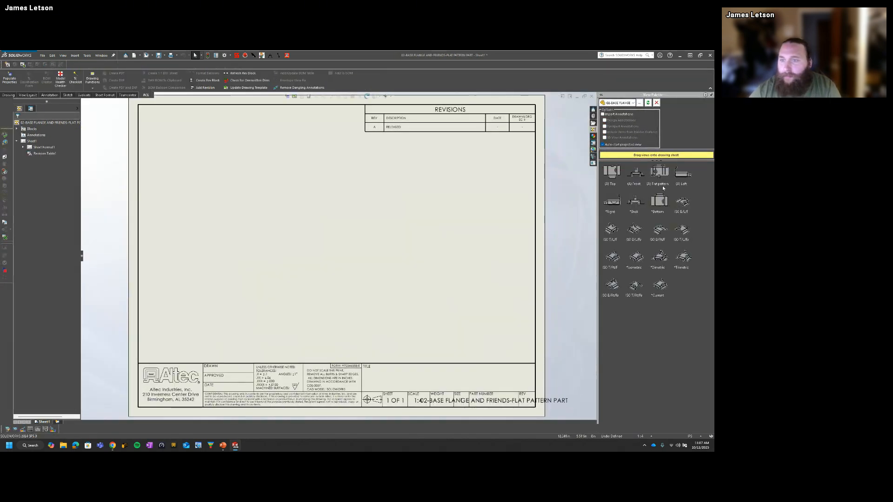
mouse_move(659, 174)
mouse_down()
mouse_move(425, 260)
mouse_move(299, 259)
mouse_move(312, 253)
mouse_up()
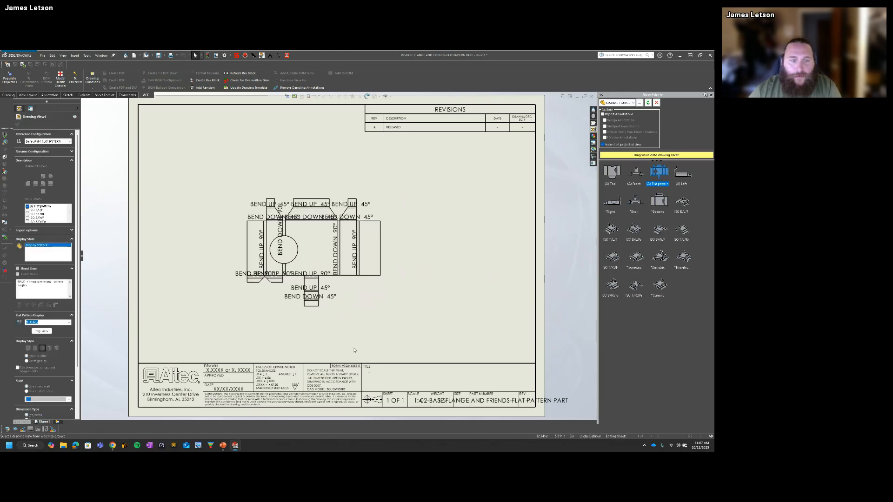
key(Escape)
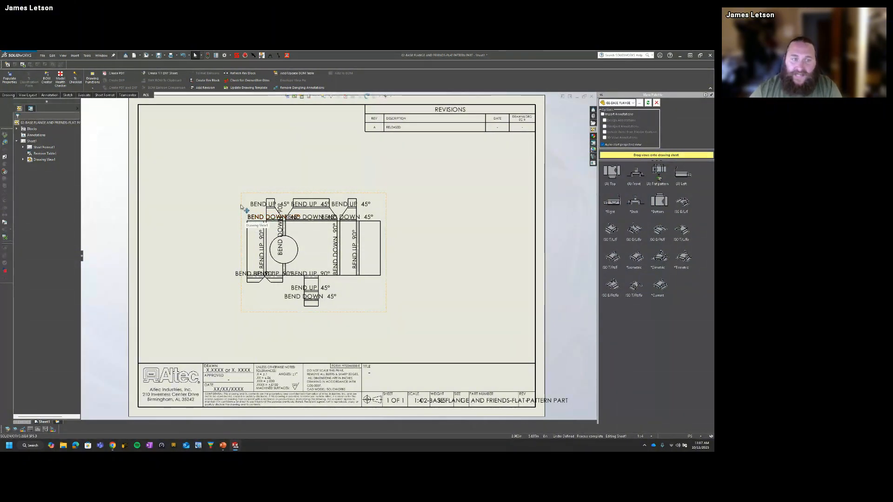
Step: Hide the bend lines of the flat pattern drawing view together with their bend notes
click(252, 243)
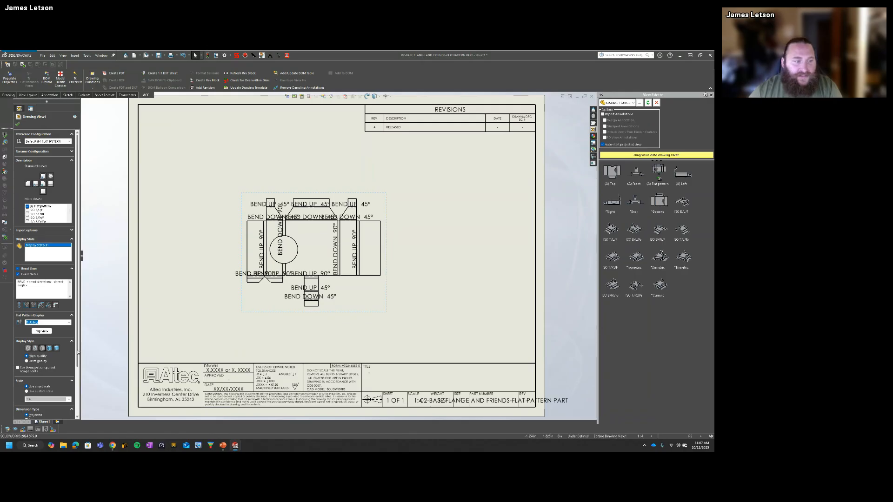
scroll(77, 280, down, 3)
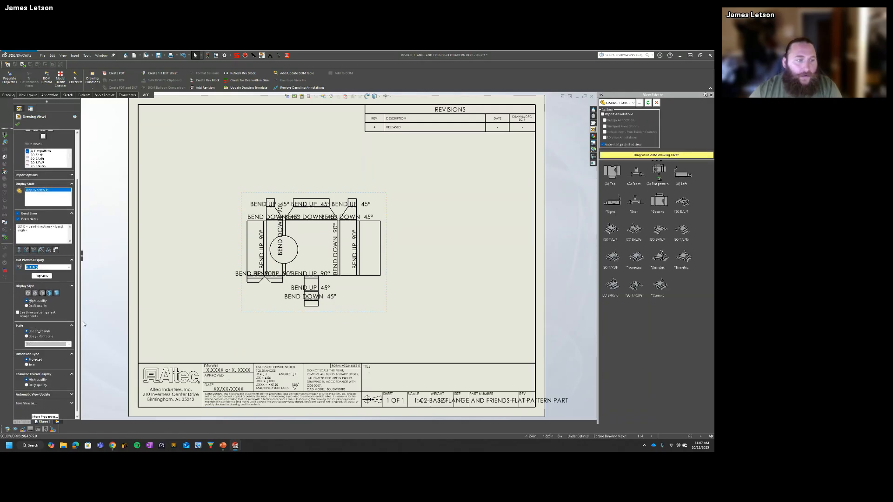
click(19, 219)
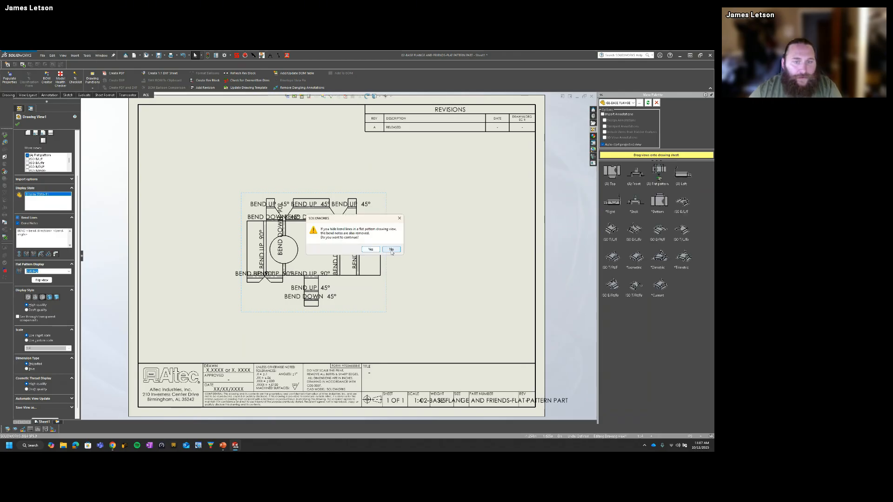
click(392, 251)
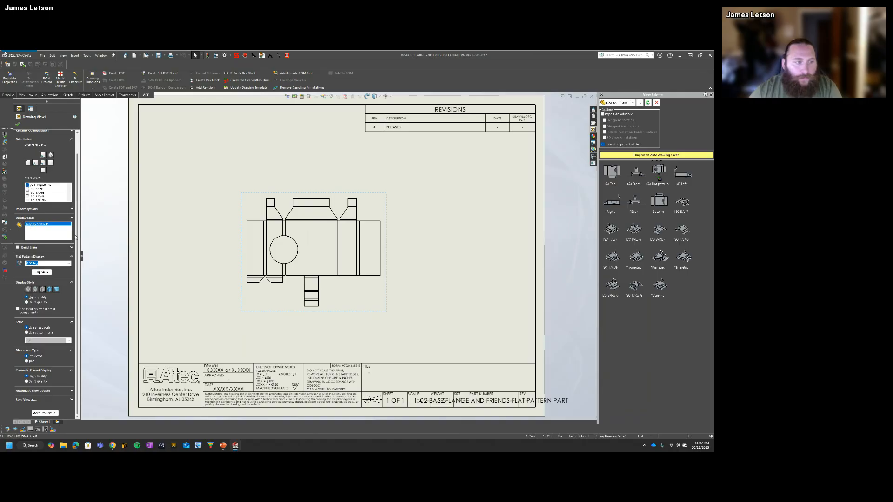
Step: Turn the bend lines and bend notes of the flat pattern view back on and leave the view's properties
click(17, 247)
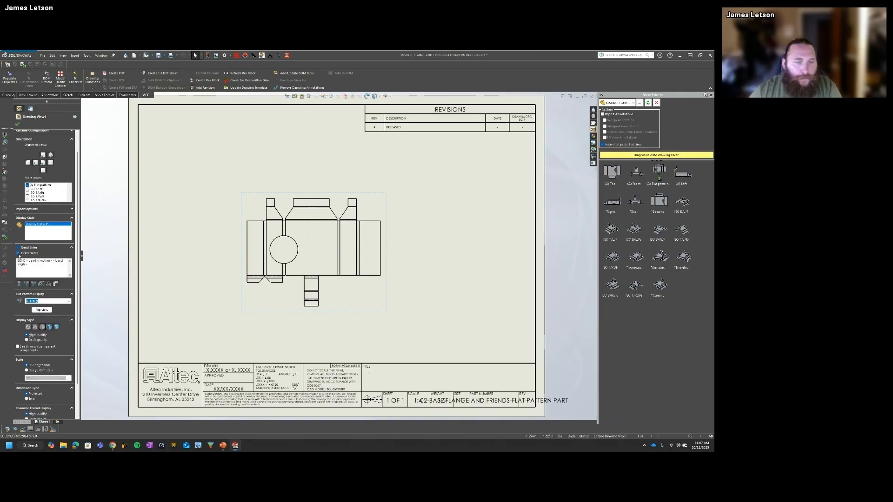
click(18, 253)
click(18, 254)
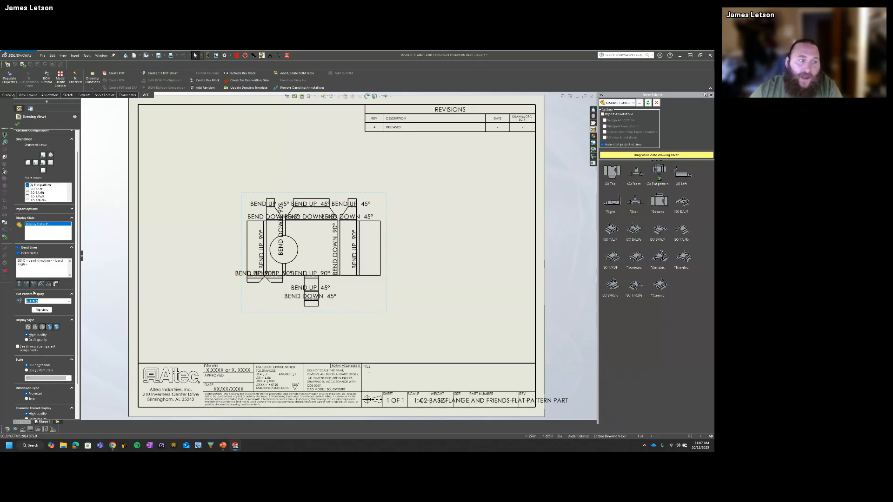
click(19, 108)
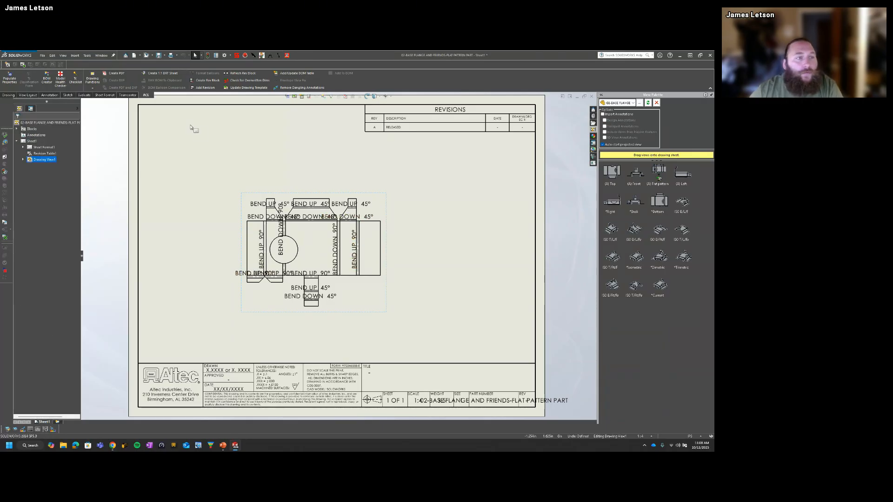
click(507, 216)
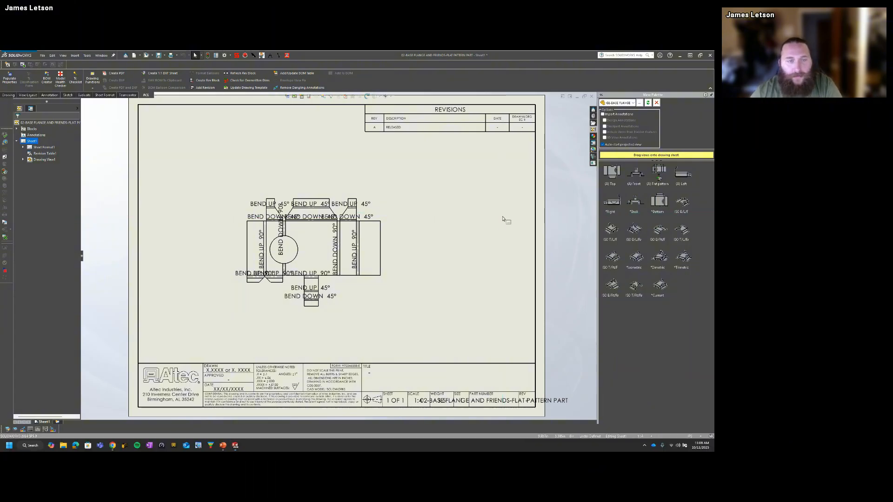
Step: Switch to the PowerPoint slide show and reveal the Fixed Face, Merge Faces and Corner Treatment points on the Editing Flat Patterns slide
key(super+Tab)
click(329, 249)
key(Right)
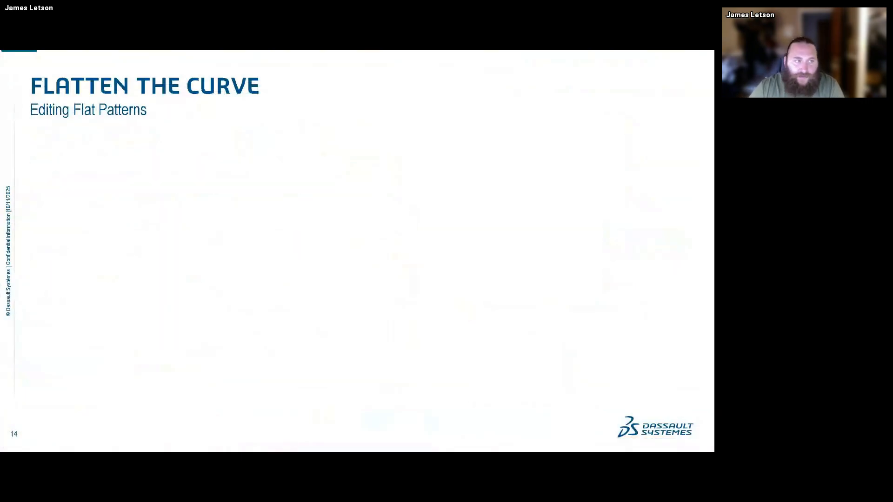
key(Right)
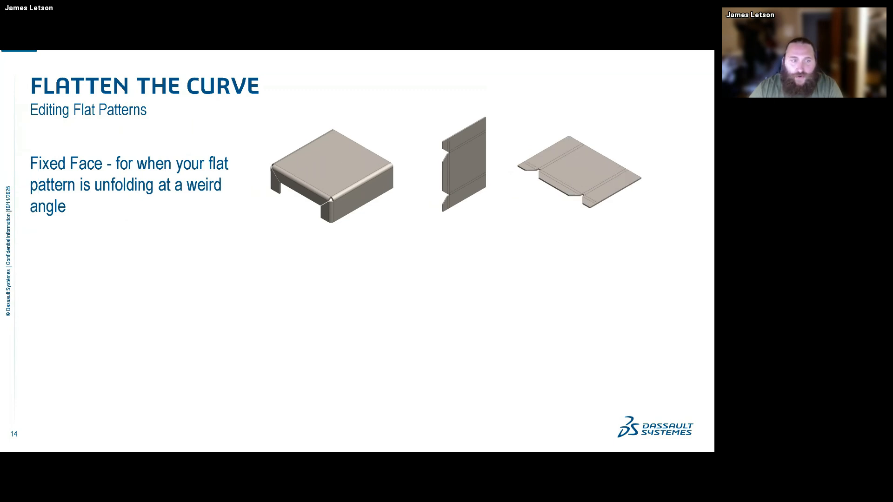
key(Right)
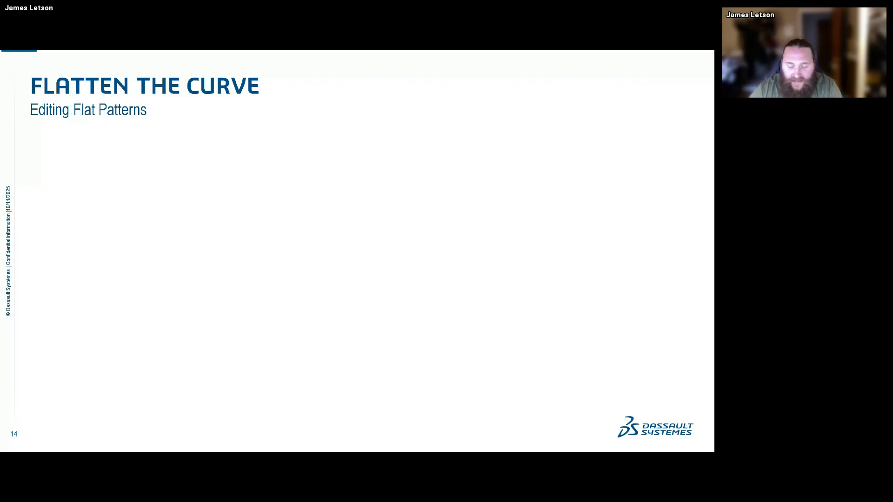
key(Right)
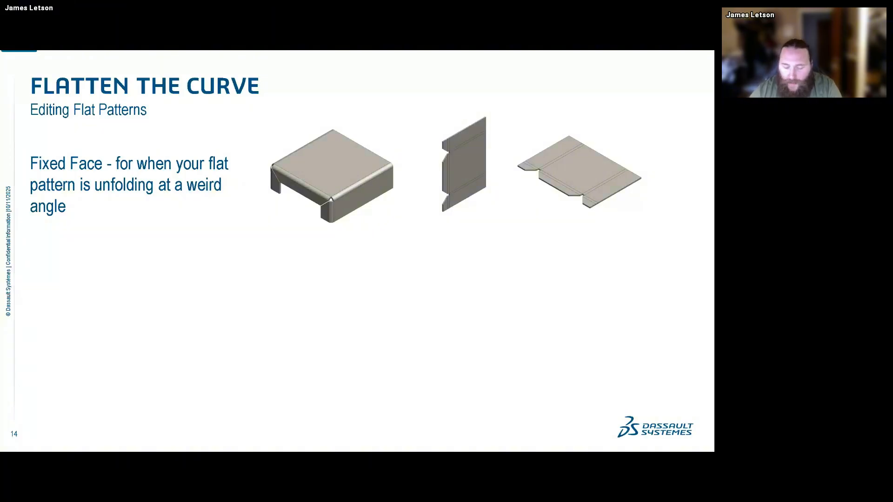
key(Right)
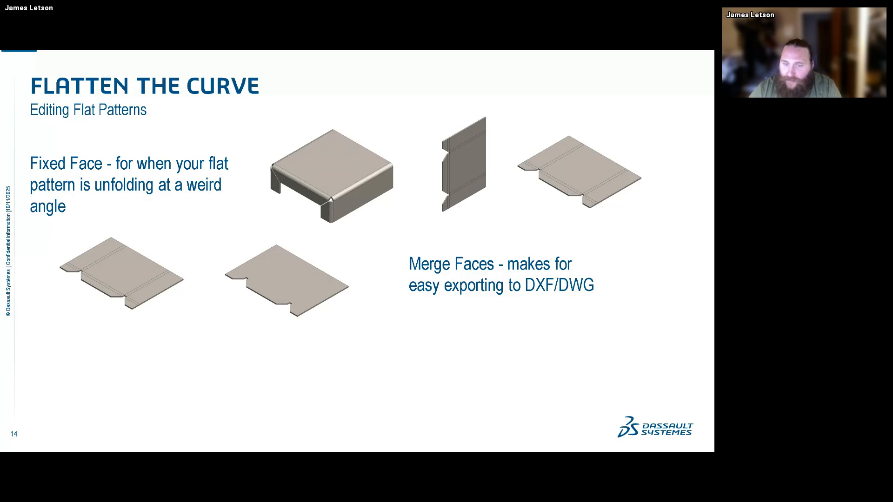
key(Right)
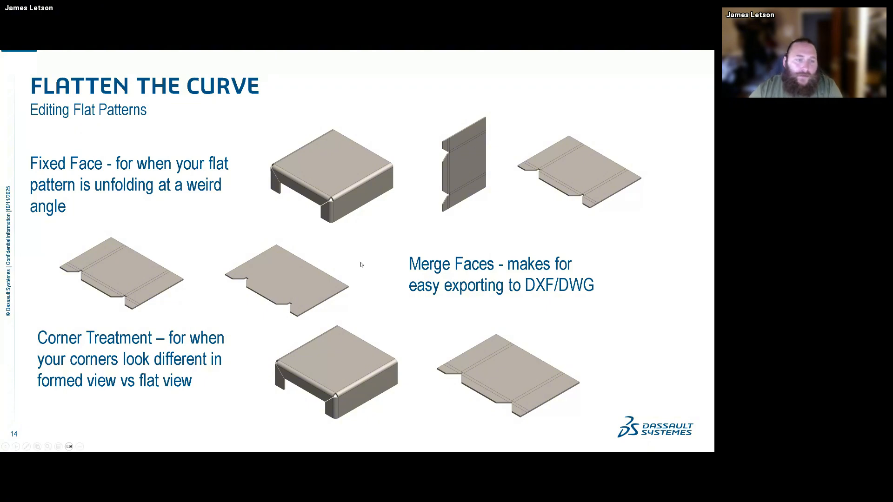
Step: Switch back to the sheet metal part in SOLIDWORKS and review the base flange's definition without changing it
key(super+Tab)
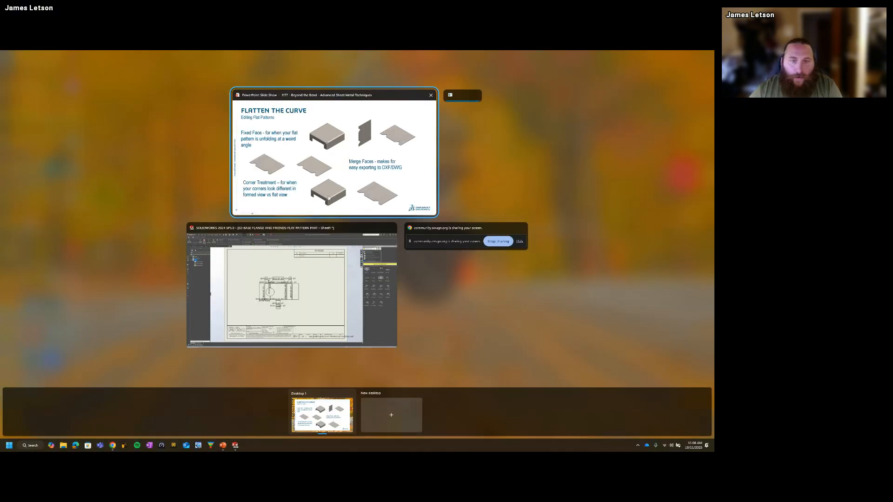
click(371, 320)
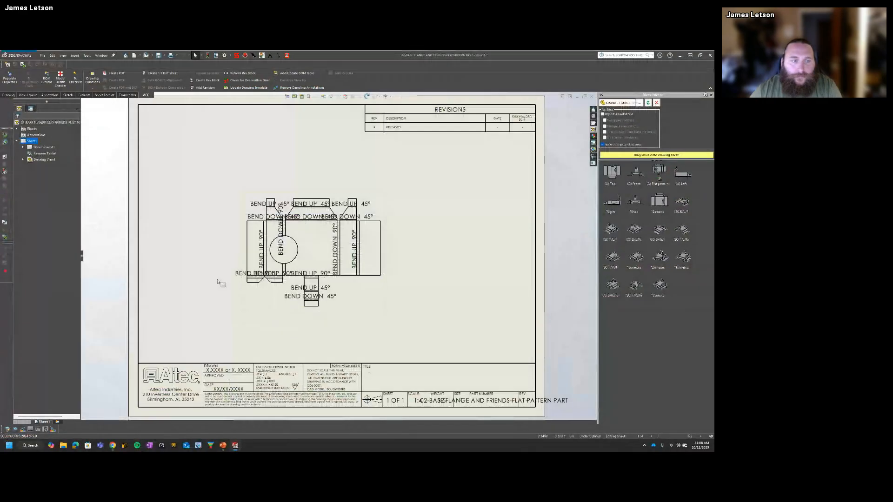
key(ctrl+Tab)
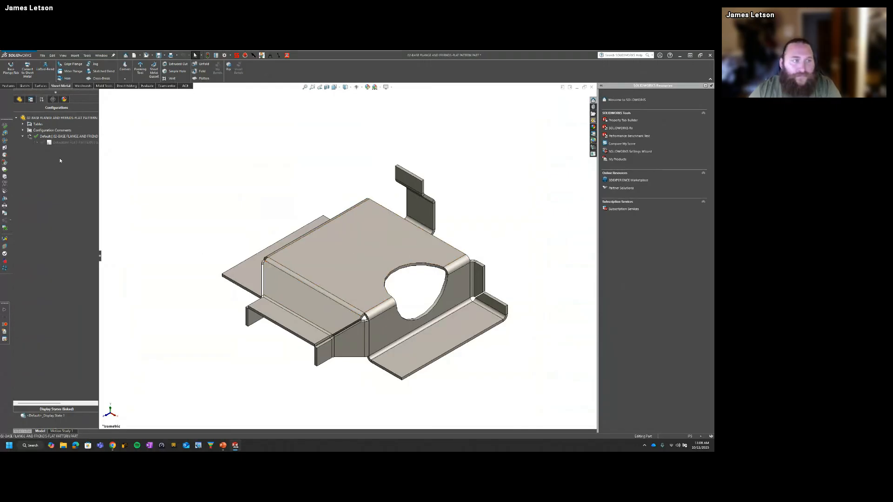
click(19, 99)
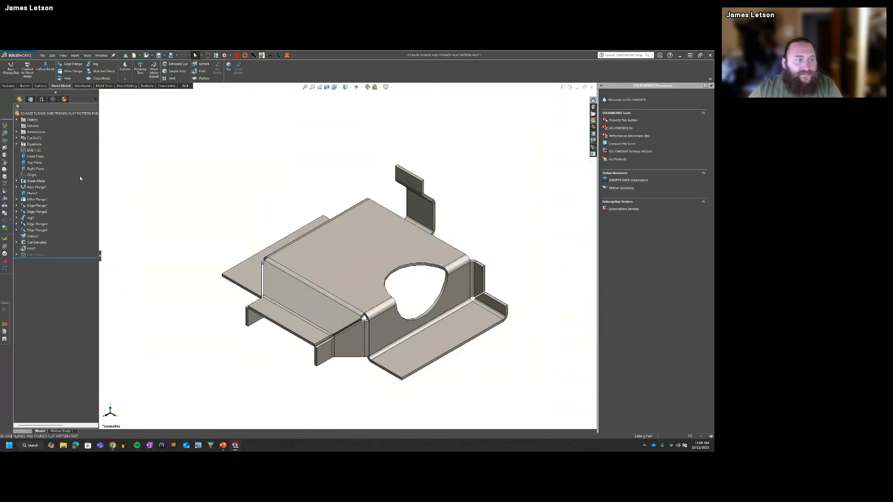
double_click(38, 187)
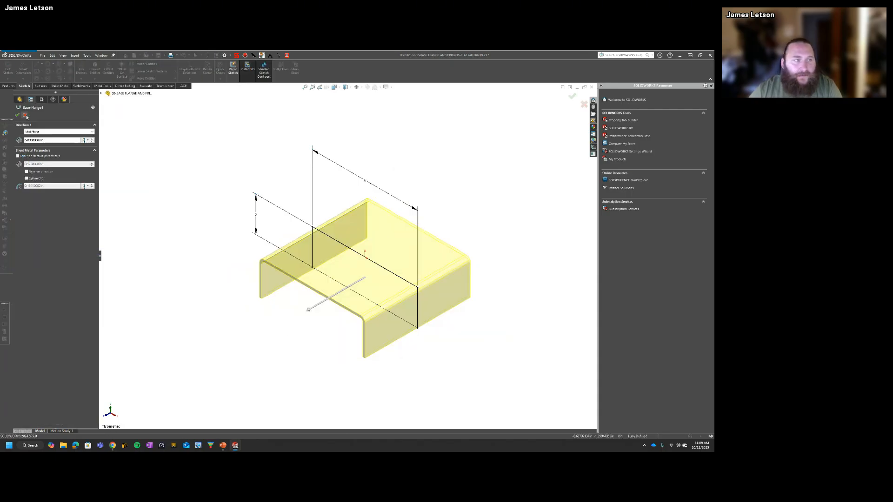
click(26, 116)
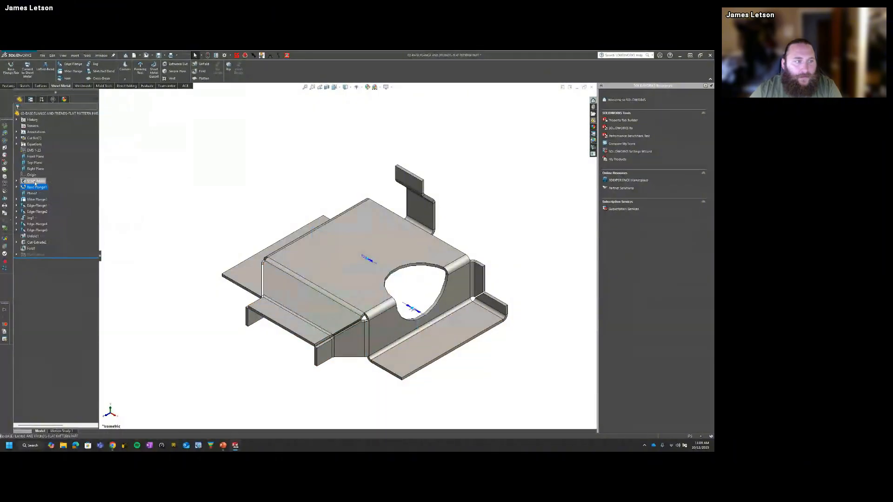
Step: Review the Sheet-Metal feature's bend parameters, bend allowance and auto relief, and the base flange's direction and sheet metal parameters
click(35, 182)
click(41, 165)
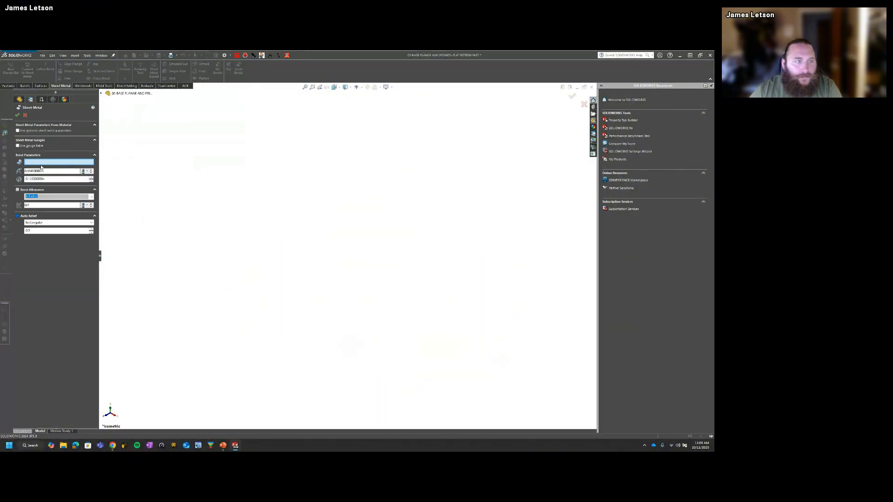
click(17, 115)
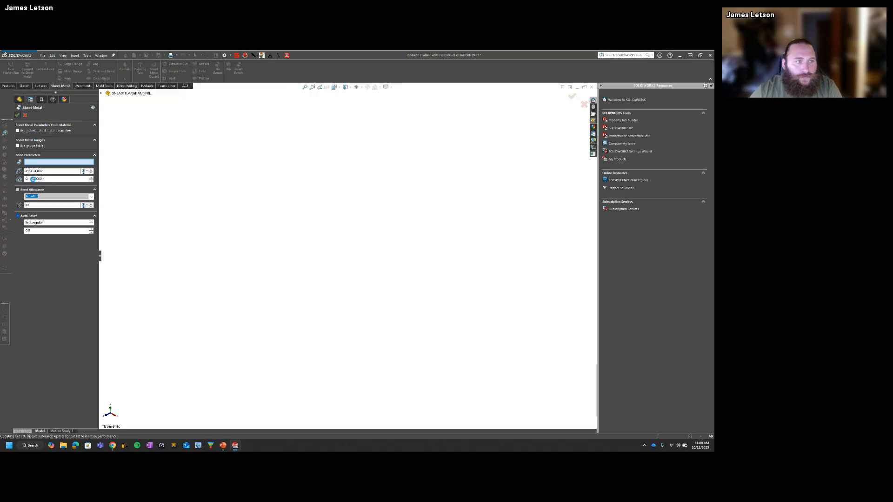
middle_drag(354, 305, 368, 287)
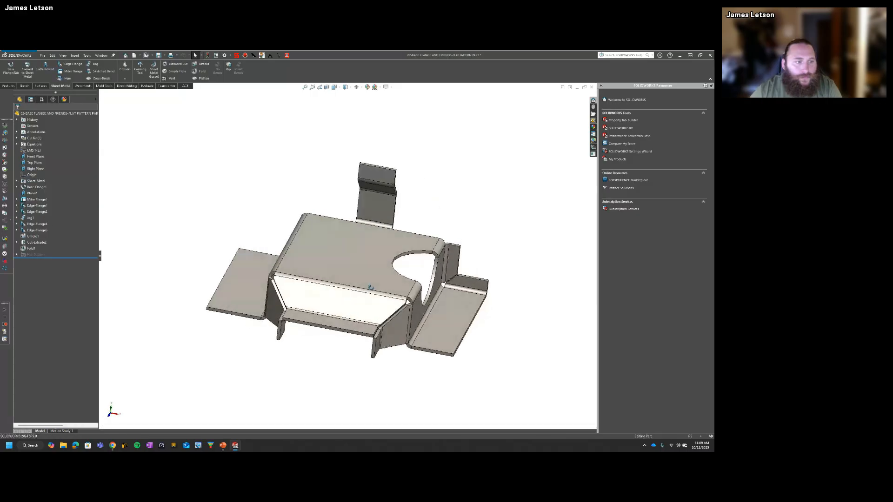
click(37, 187)
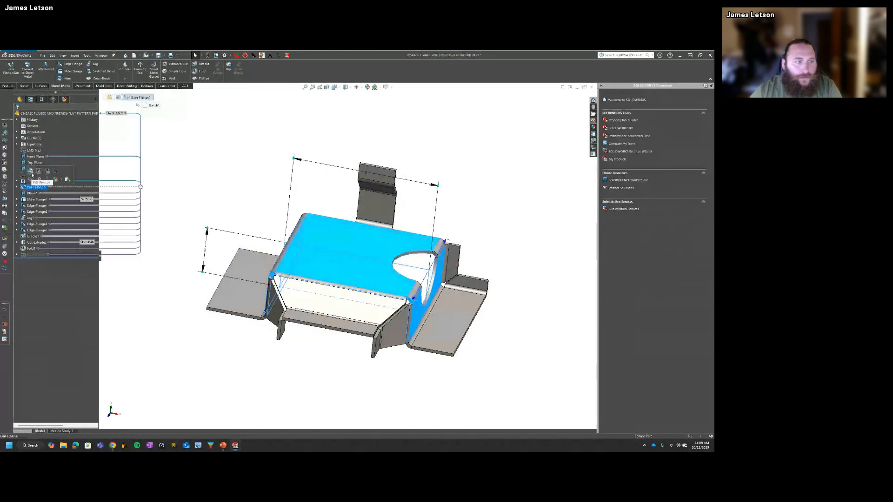
click(32, 173)
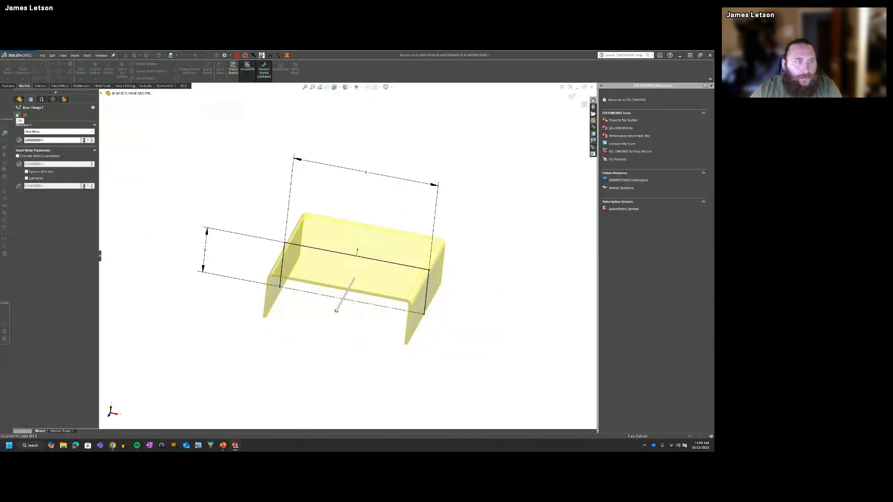
click(17, 115)
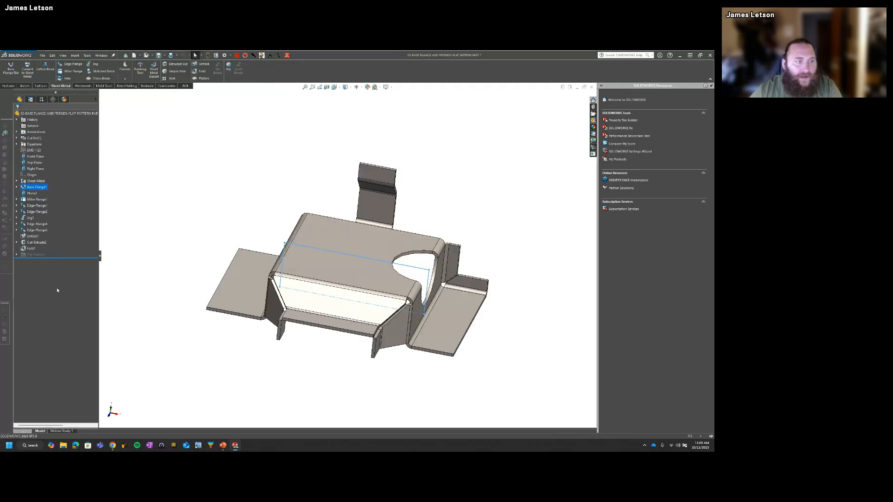
Step: Expand the Flat-Pattern folder and inspect the cut's and edge flange's feature relationships along with the part's Dynamic Reference Visualization options
click(18, 255)
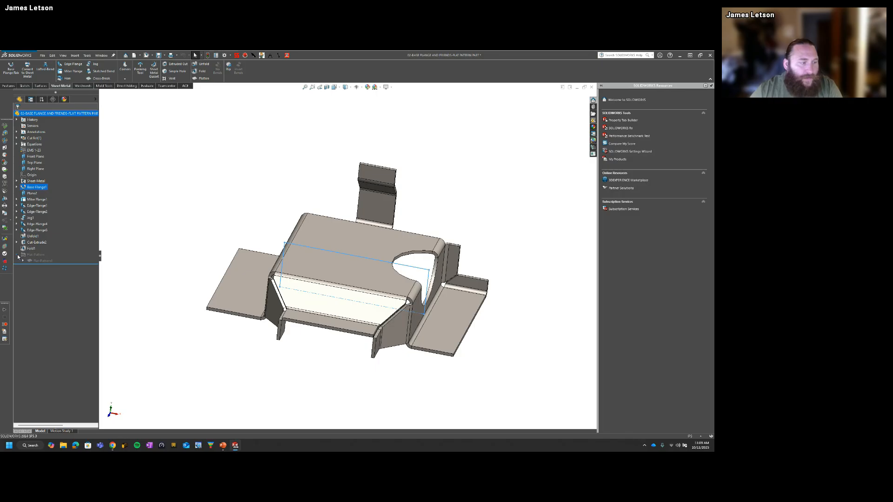
click(261, 226)
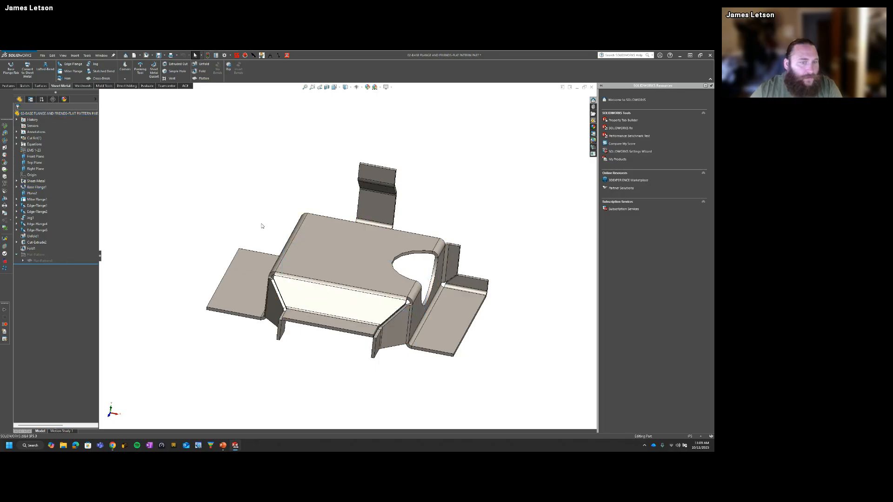
click(37, 242)
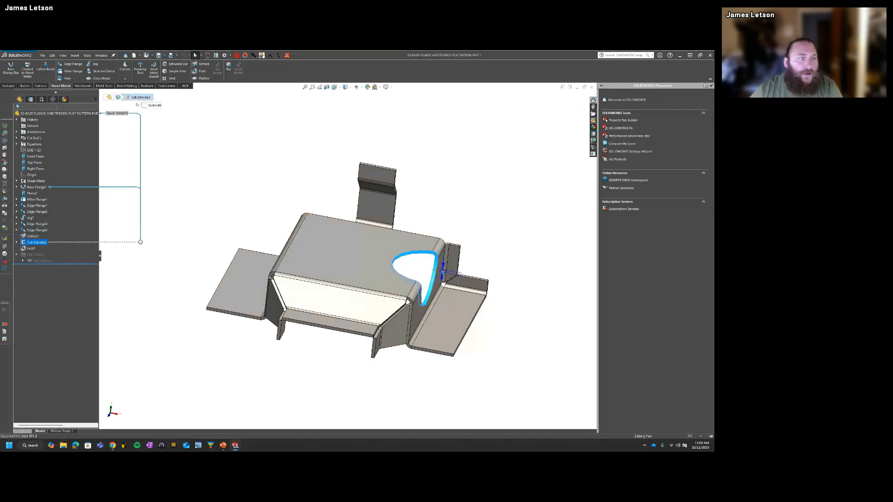
right_click(42, 115)
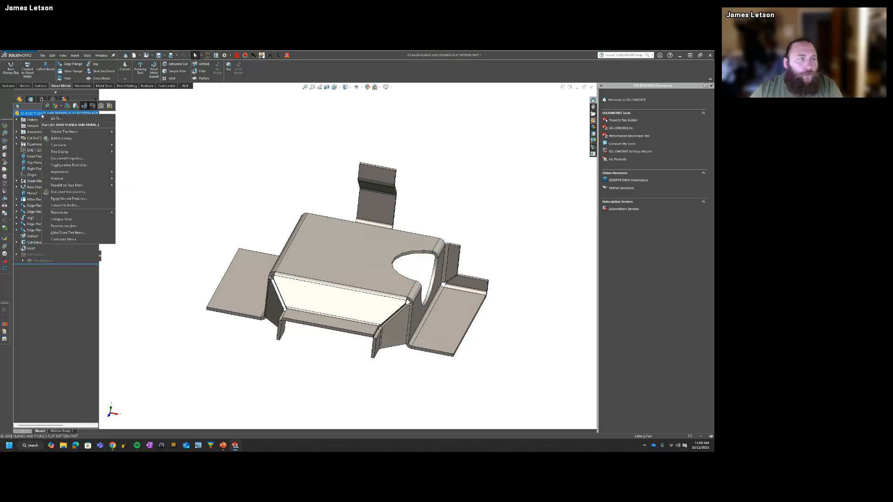
click(92, 107)
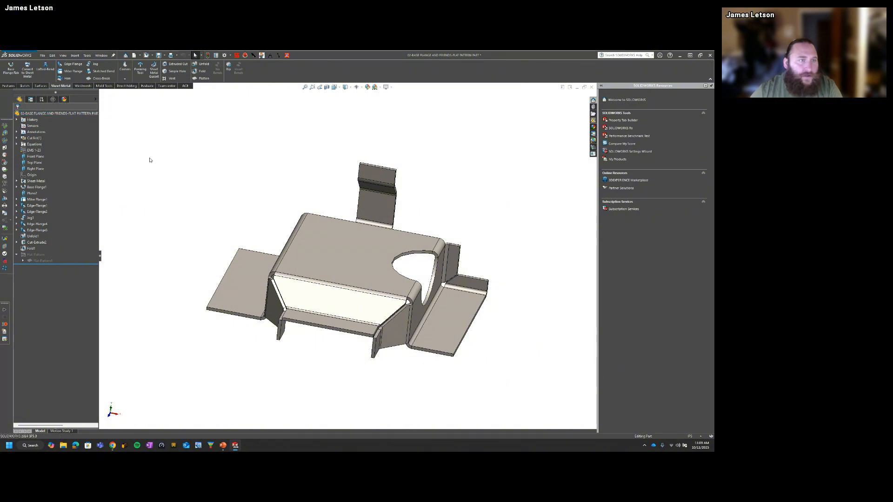
click(39, 212)
click(42, 212)
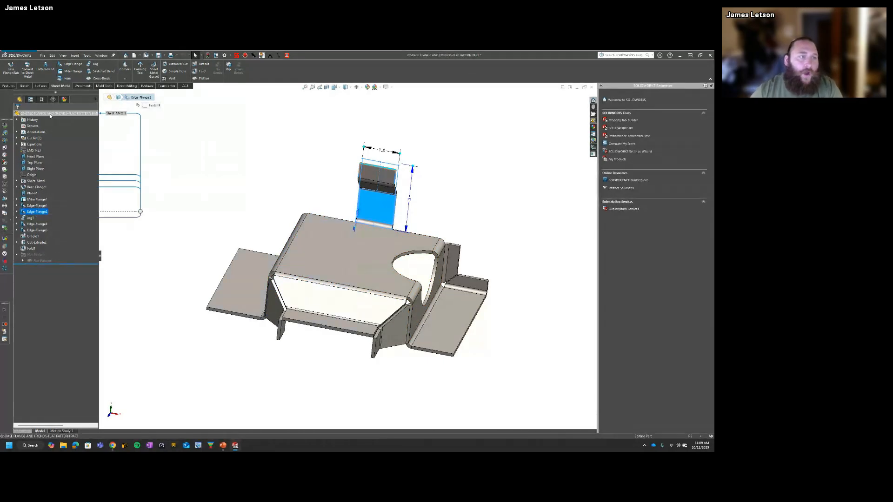
right_click(50, 116)
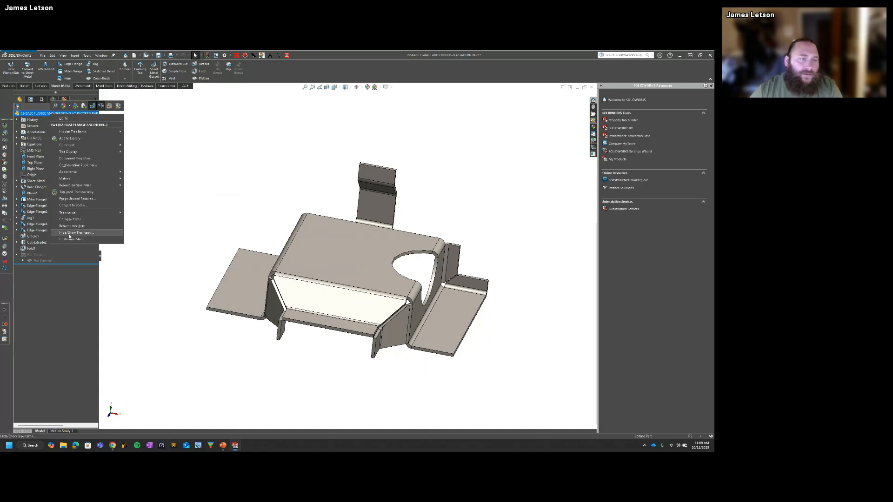
right_click(71, 259)
right_click(73, 197)
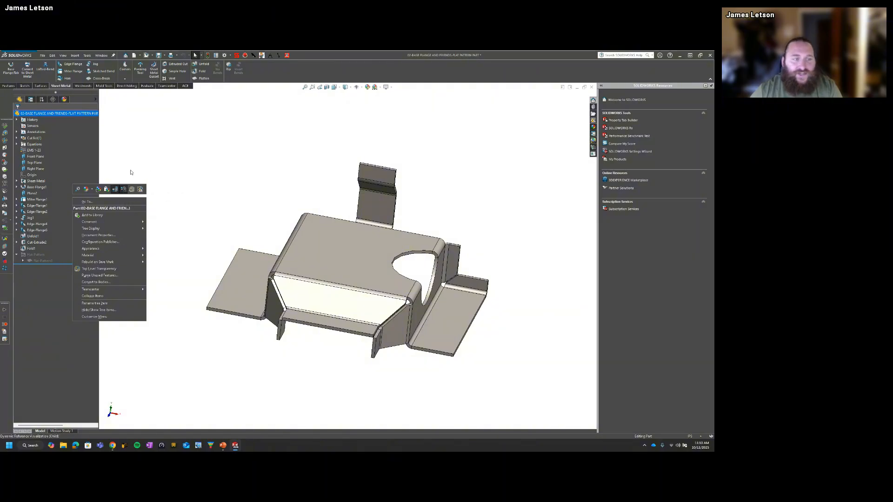
click(68, 284)
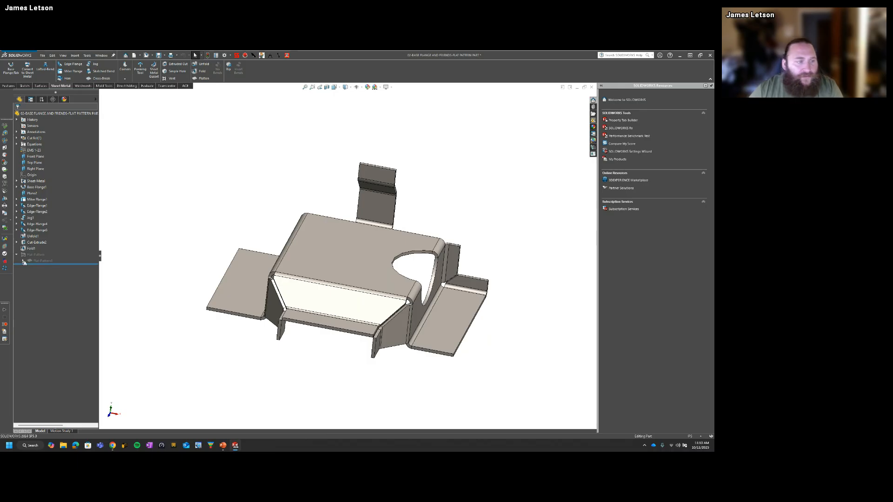
Step: Edit the Flat-Pattern feature to use the base flange's side face with the cutout as the fixed face
click(41, 261)
click(50, 247)
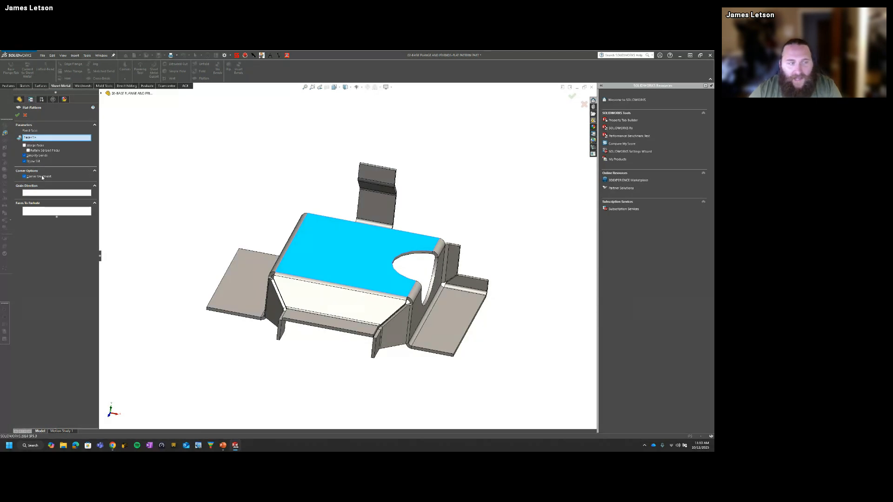
click(40, 138)
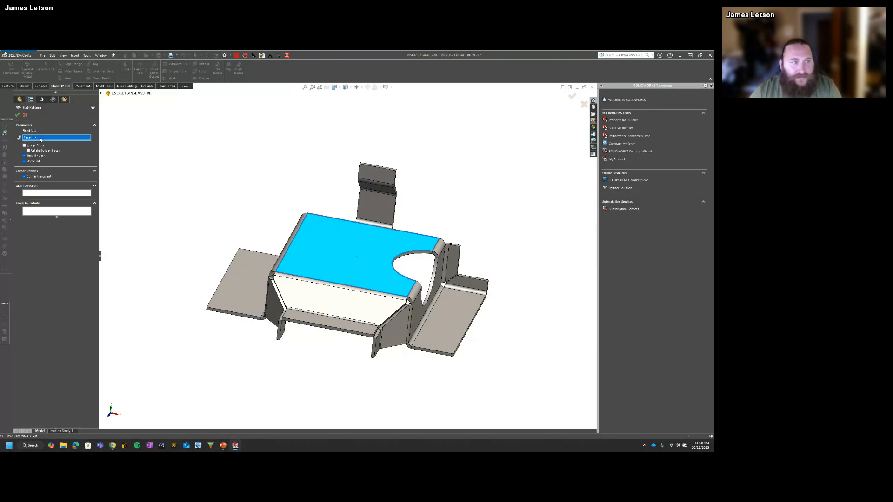
click(416, 320)
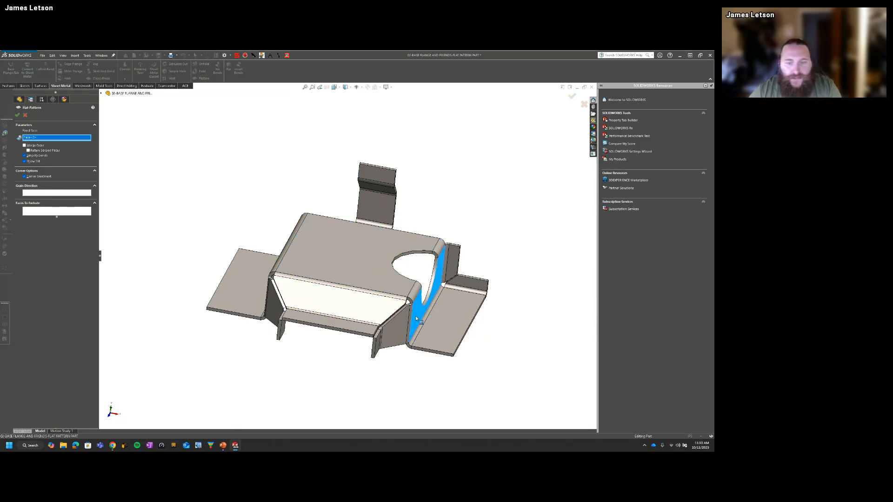
click(18, 115)
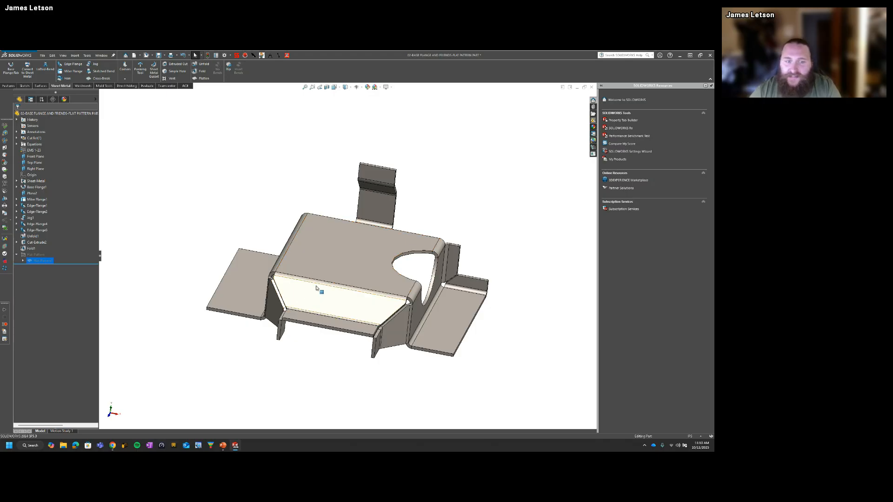
Step: Flatten the part to examine its orientation about the side fixed face, and return it to the folded state
middle_drag(318, 285, 273, 274)
middle_drag(360, 294, 339, 283)
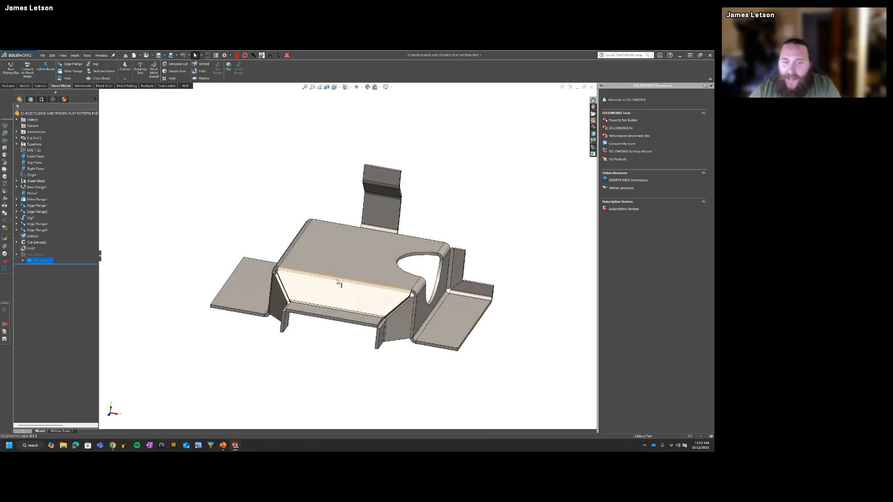
middle_drag(385, 319, 358, 302)
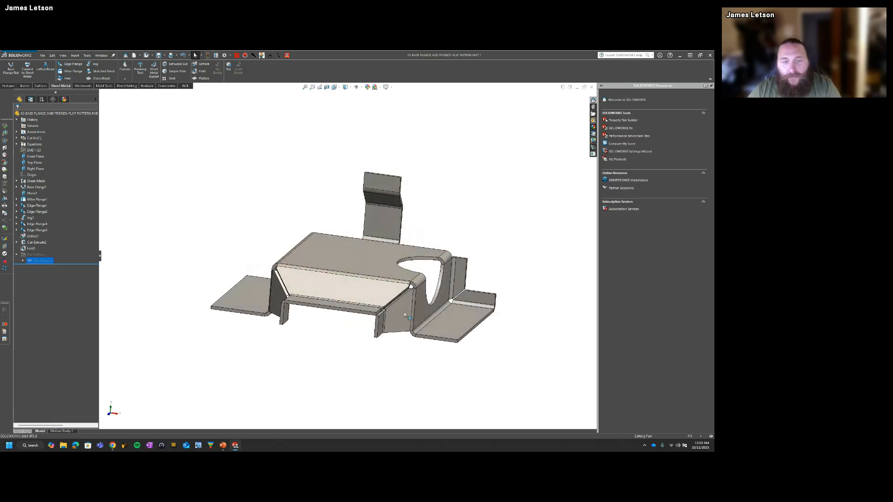
click(180, 211)
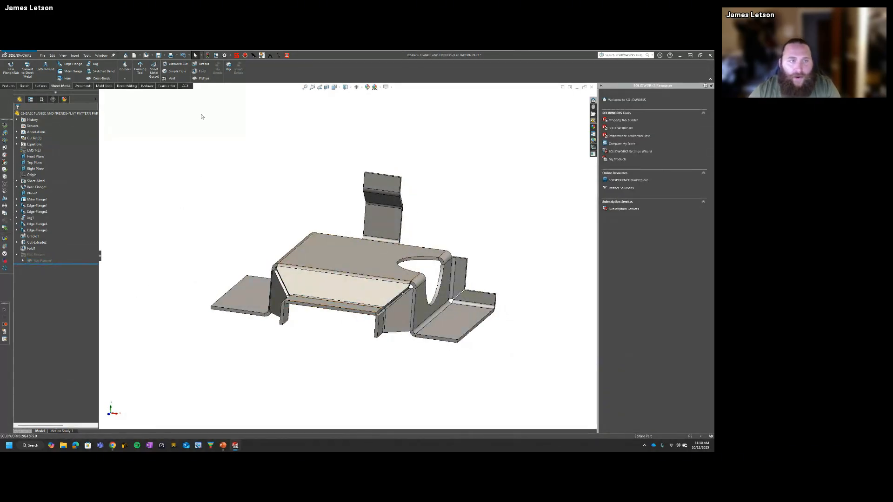
click(203, 78)
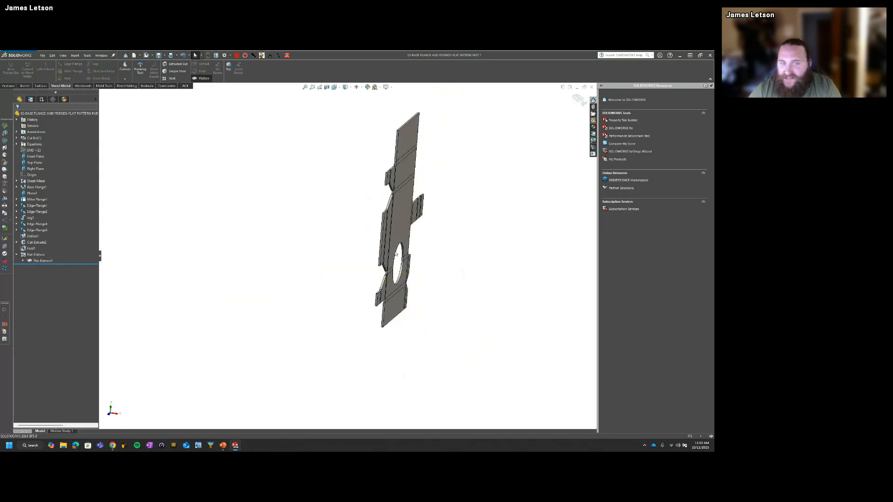
click(397, 293)
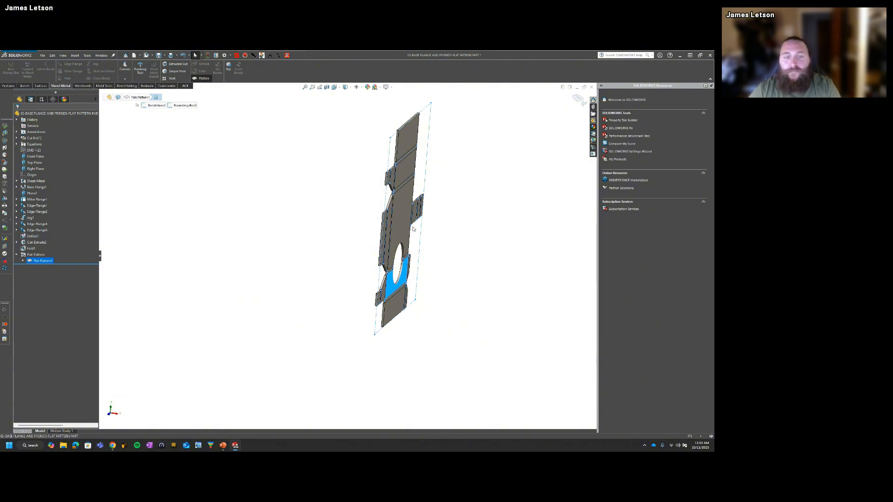
scroll(413, 229, down, 2)
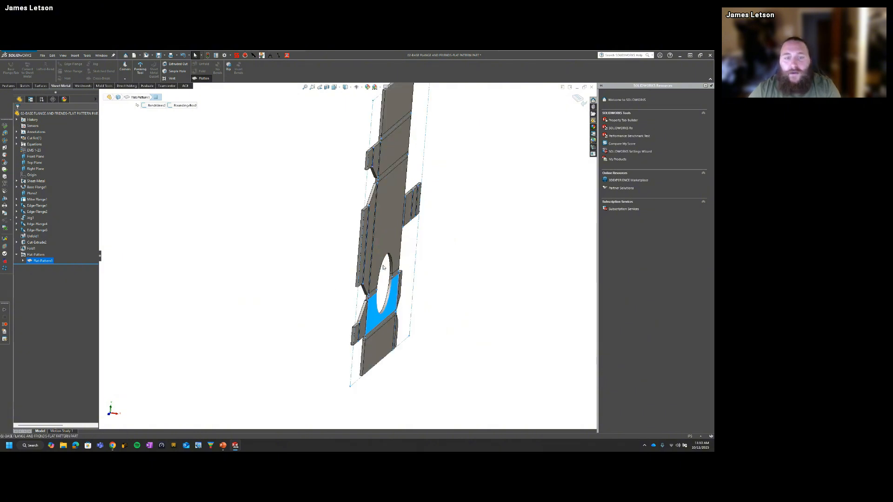
click(194, 79)
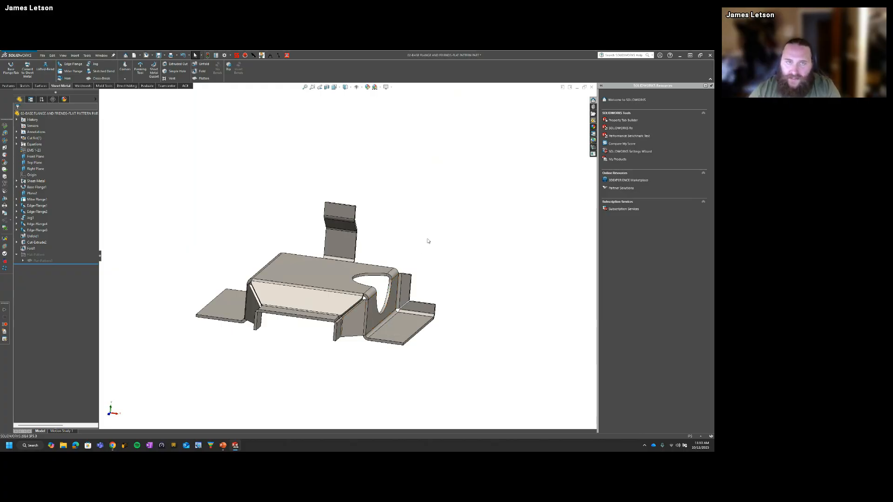
Step: Edit the Flat-Pattern feature to replace the side fixed face with the base flange's large top face
click(322, 279)
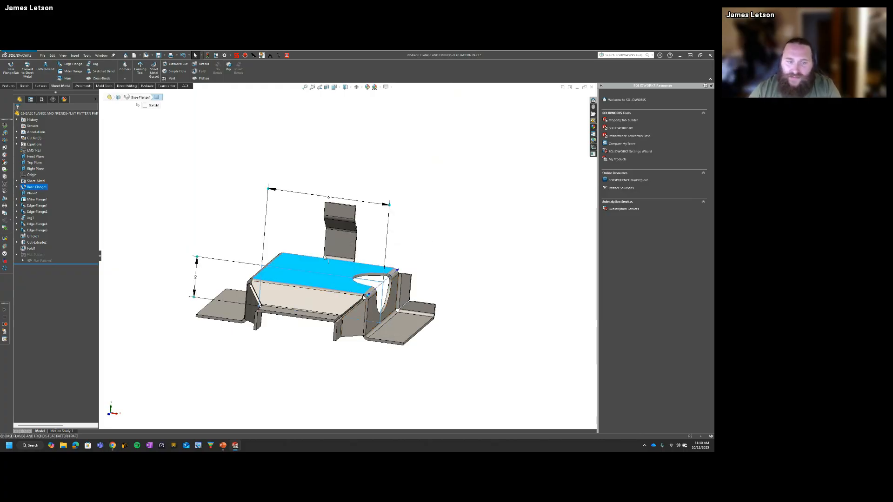
middle_drag(336, 293, 328, 258)
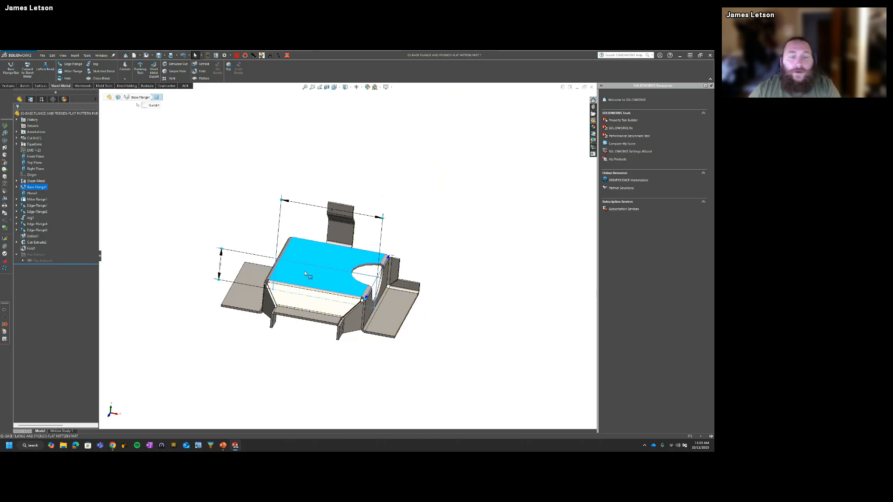
right_click(37, 262)
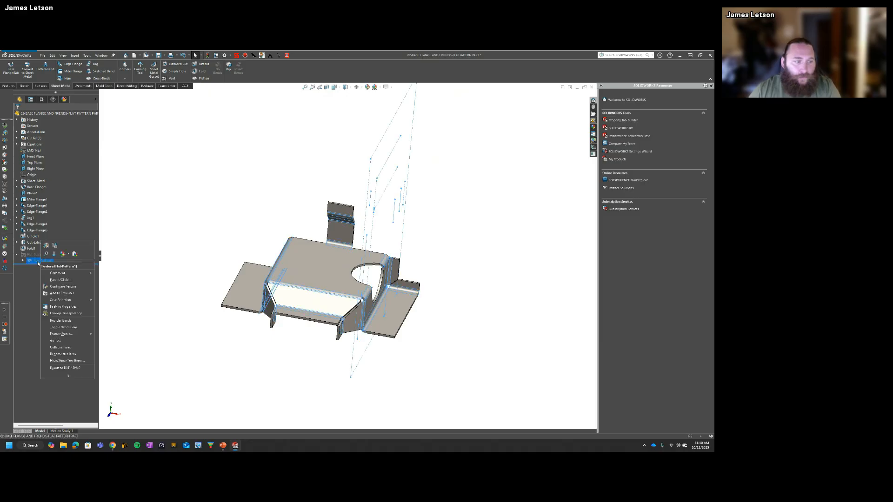
click(46, 245)
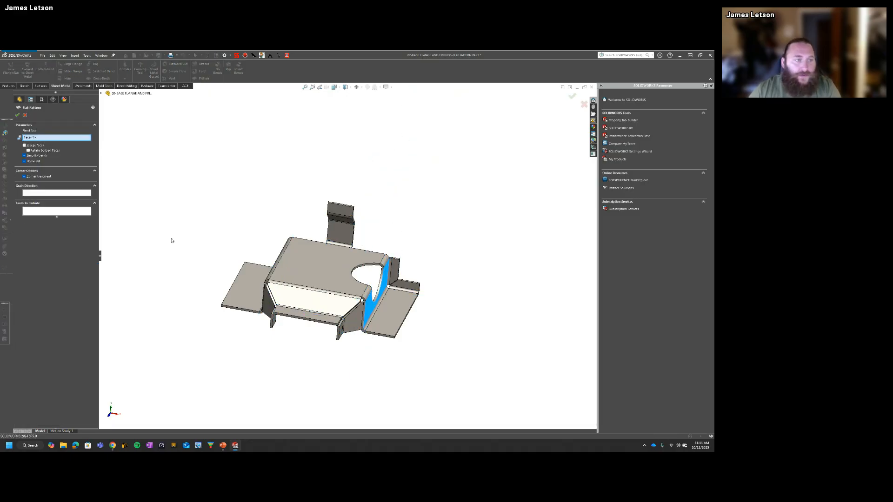
click(368, 308)
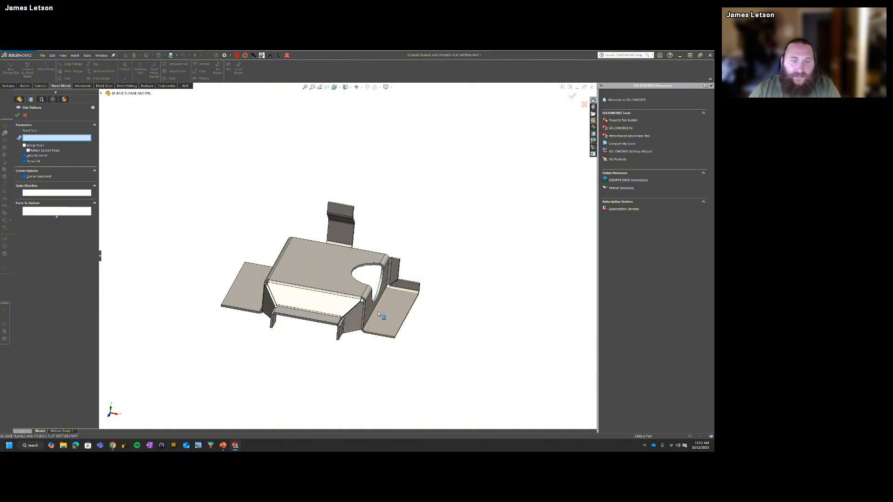
click(316, 272)
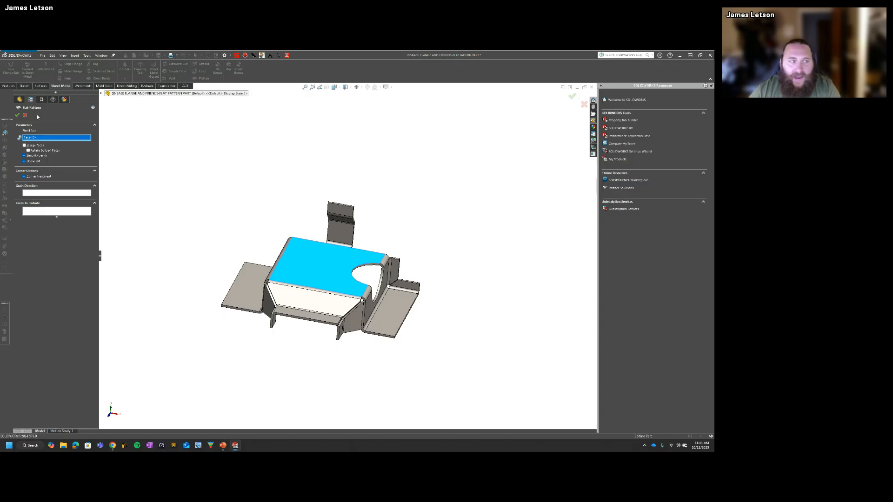
click(17, 115)
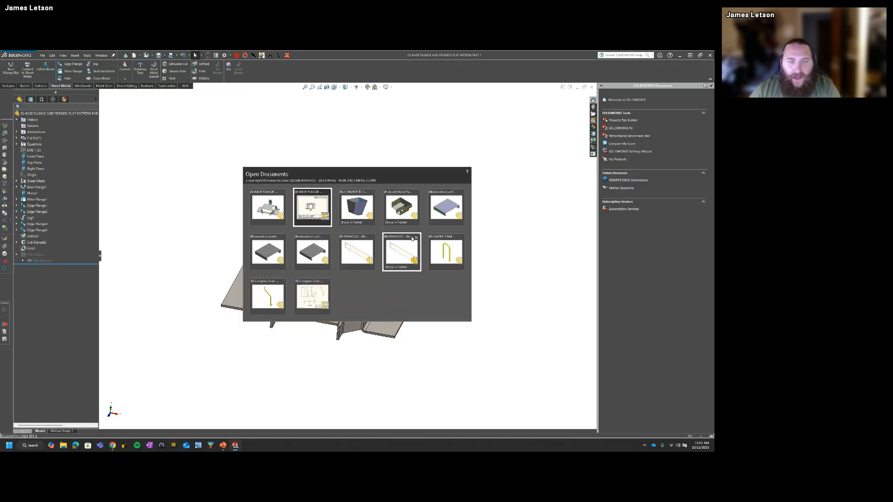
Step: Switch to the part's flat pattern drawing to check the updated view, and return to the sheet metal part
key(ctrl+Tab)
click(302, 210)
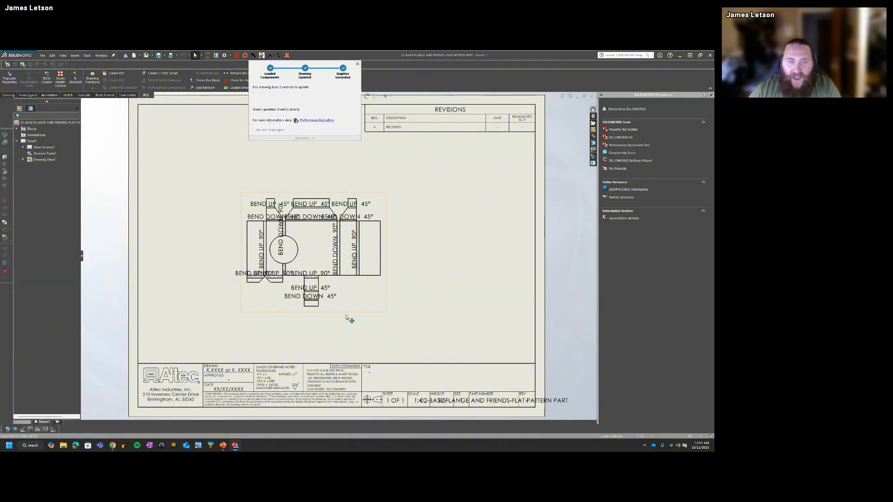
click(354, 256)
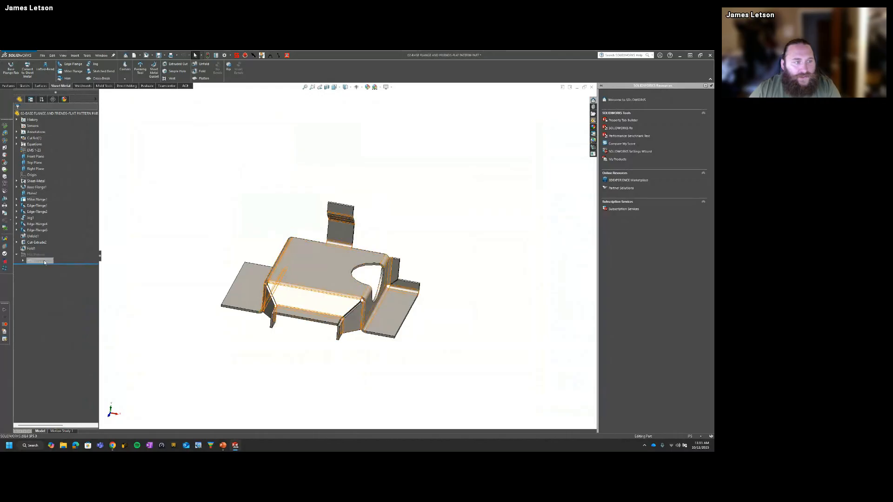
Step: Edit the Flat-Pattern feature to use the bent side face with the cutout as the fixed face
right_click(44, 262)
click(48, 244)
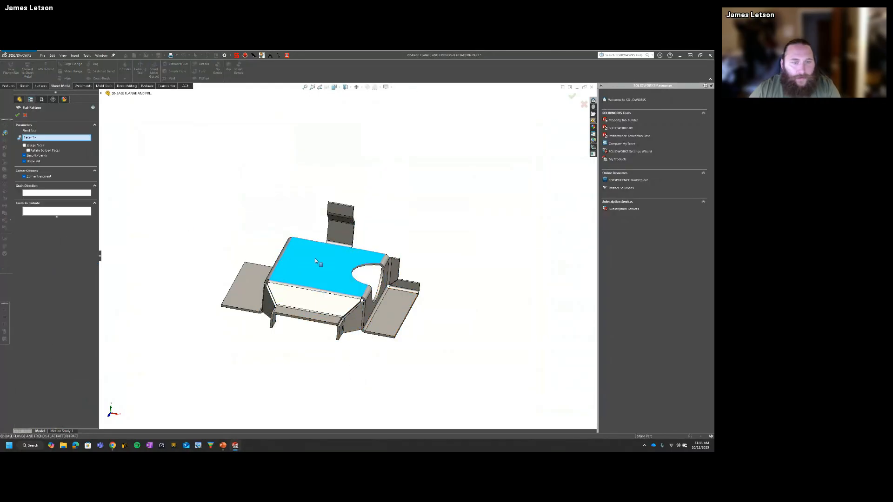
click(374, 295)
click(18, 115)
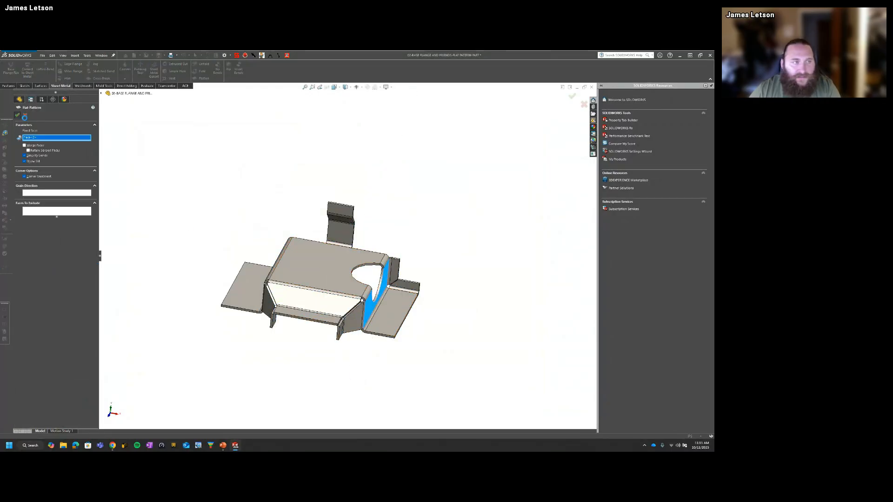
Step: In the part's flat pattern drawing, project one view above and one view beside the flat pattern view
key(ctrl+Tab)
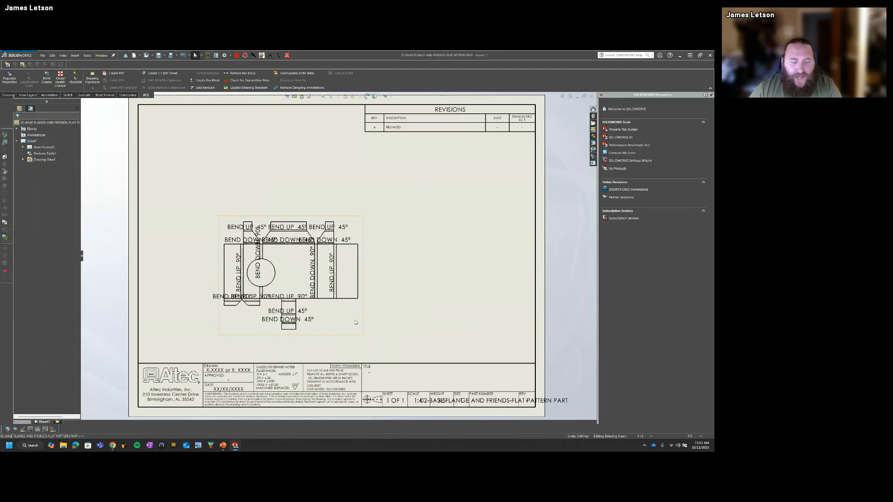
click(370, 317)
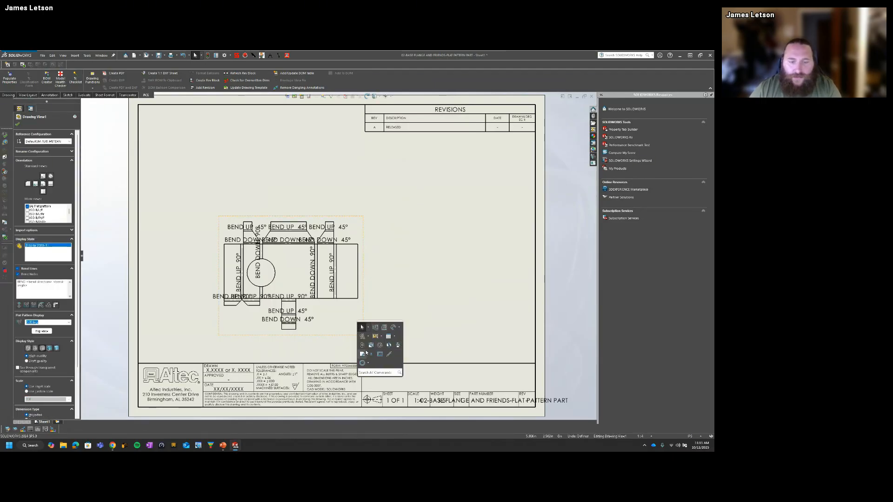
click(388, 344)
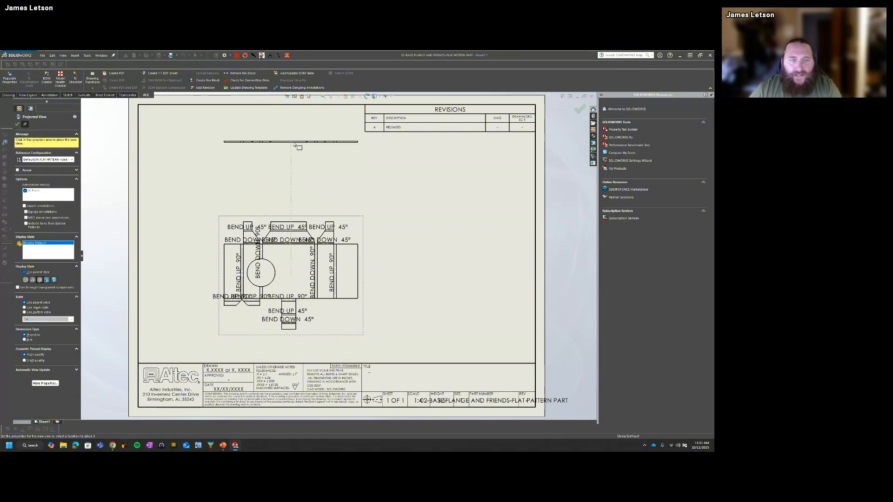
click(294, 145)
click(490, 271)
key(Escape)
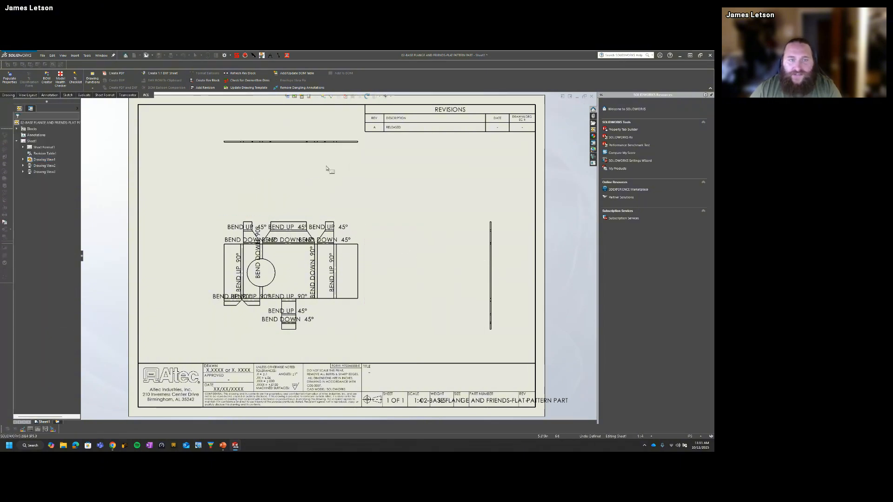
Step: Set the upper projected view to the Default configuration and move it down toward the flat pattern view
click(316, 146)
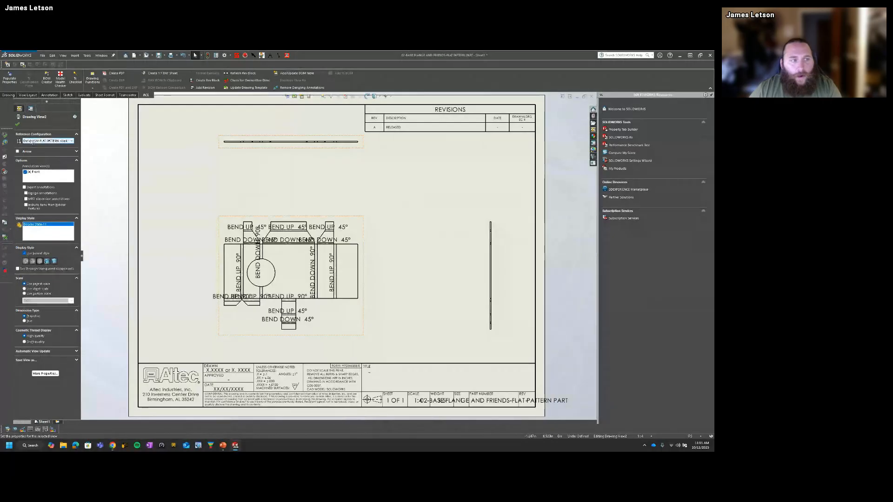
click(32, 141)
click(43, 145)
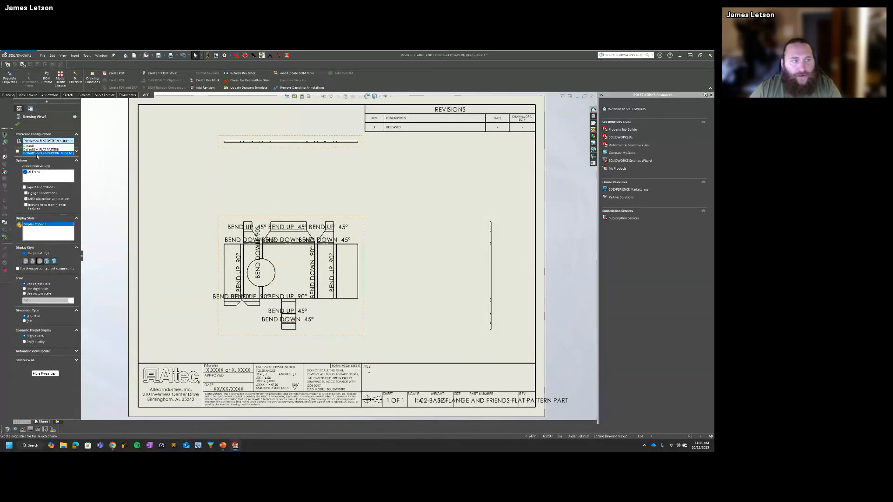
scroll(321, 172, up, 2)
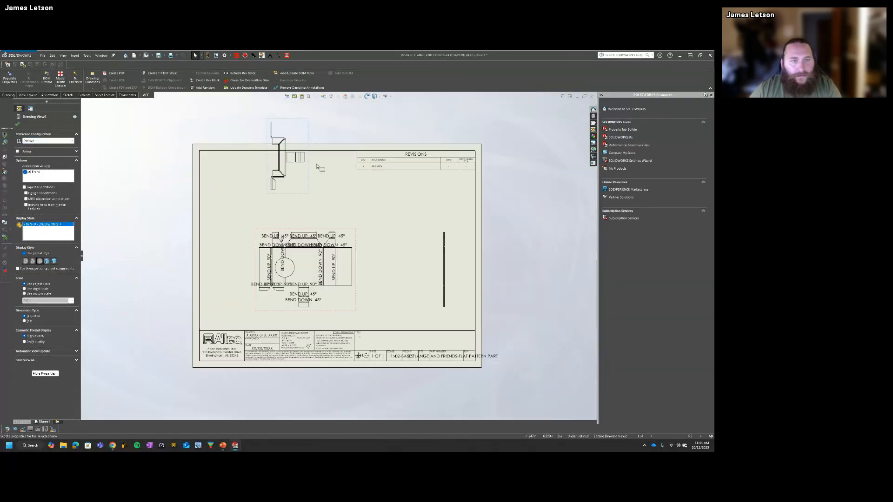
scroll(350, 202, down, 1)
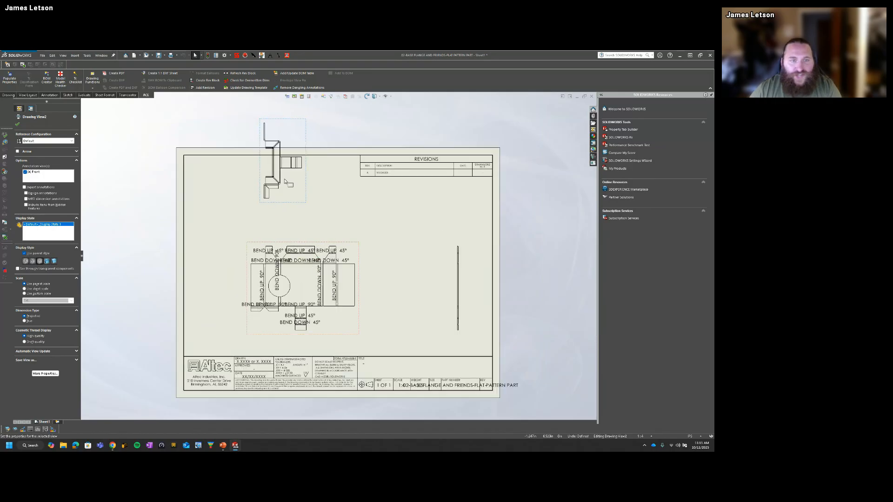
drag(285, 179, 284, 224)
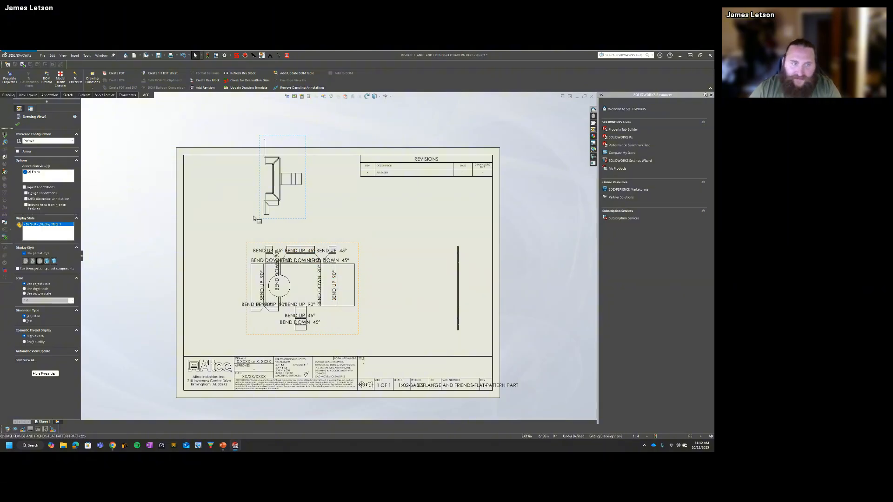
click(222, 221)
Step: Return to the sheet metal part and set the Flat-Pattern fixed face to the base flange's large top face
key(ctrl+Tab)
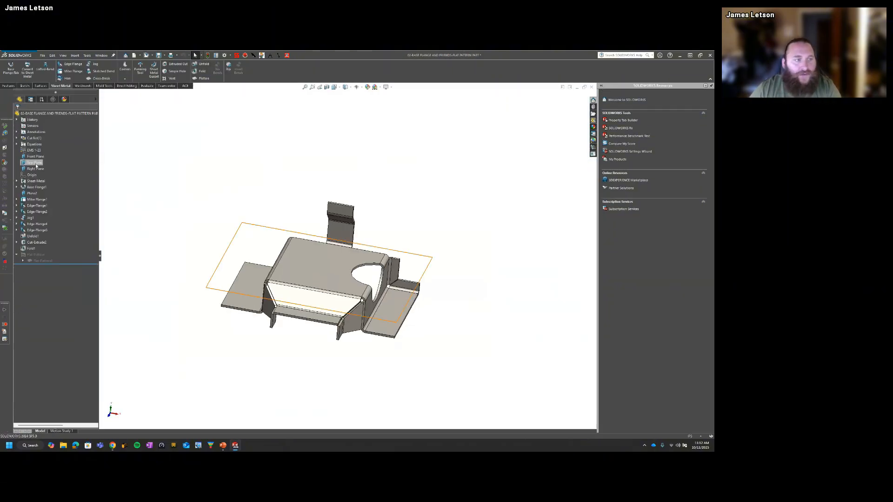
right_click(44, 262)
click(49, 245)
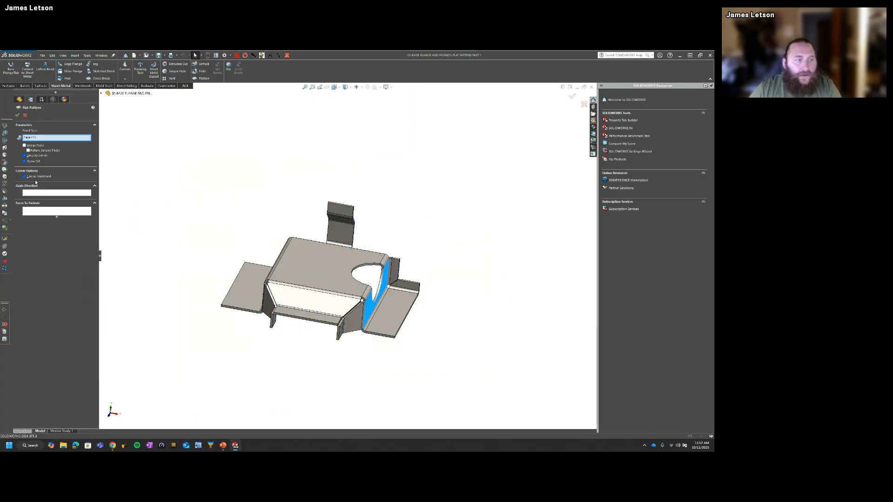
click(341, 263)
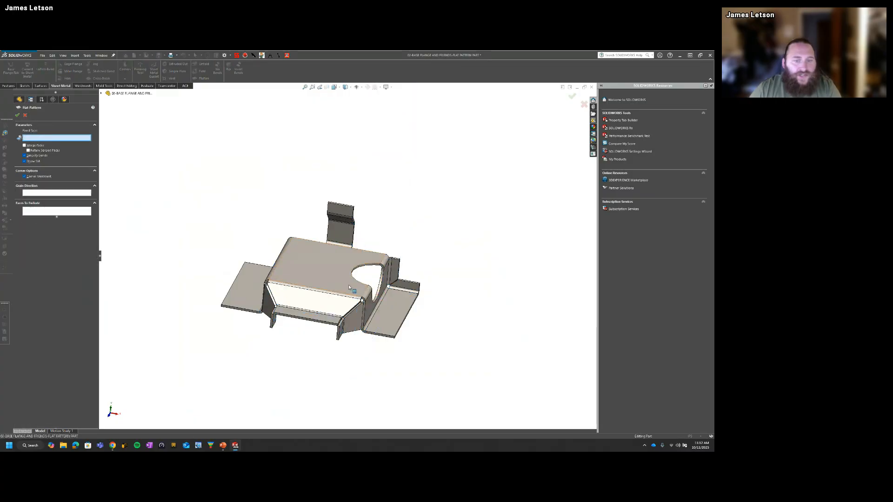
click(17, 115)
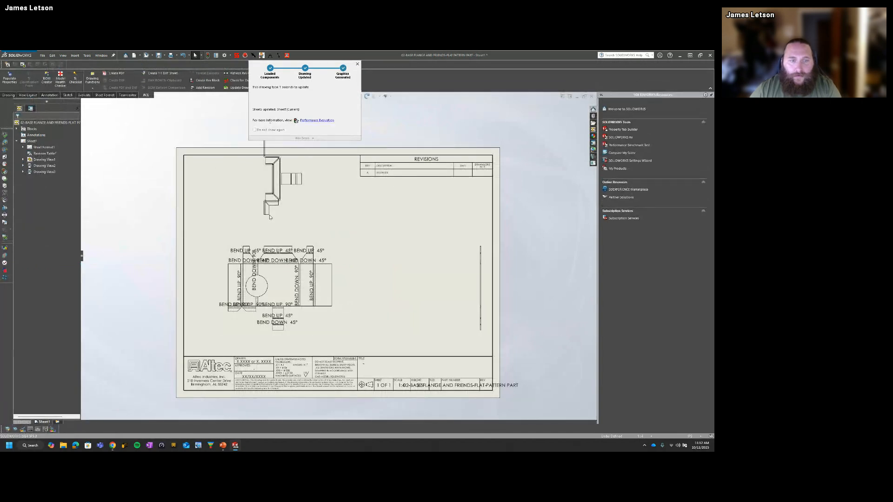
Step: Delete the folded projected view above the flat pattern view in the drawing
click(287, 204)
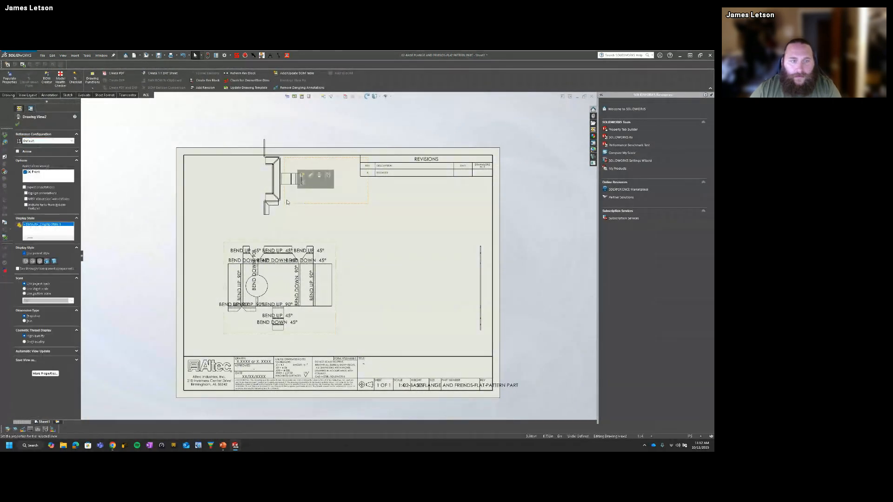
key(ctrl+z)
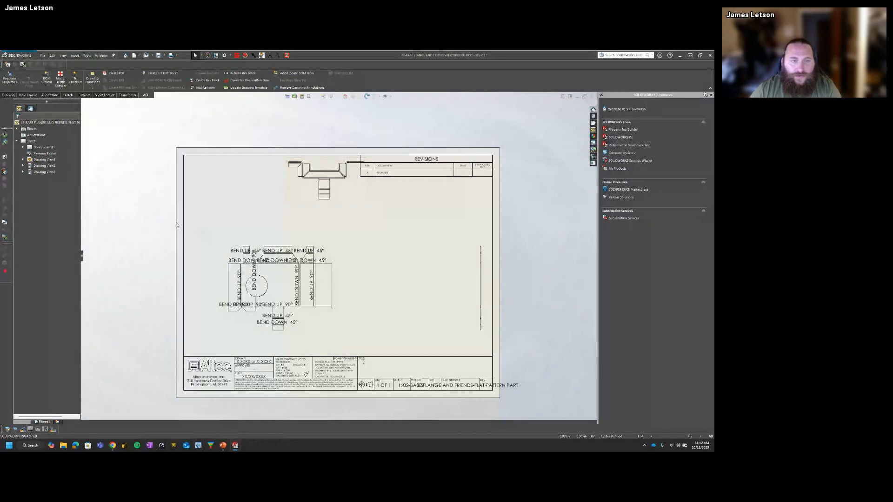
drag(303, 204, 303, 225)
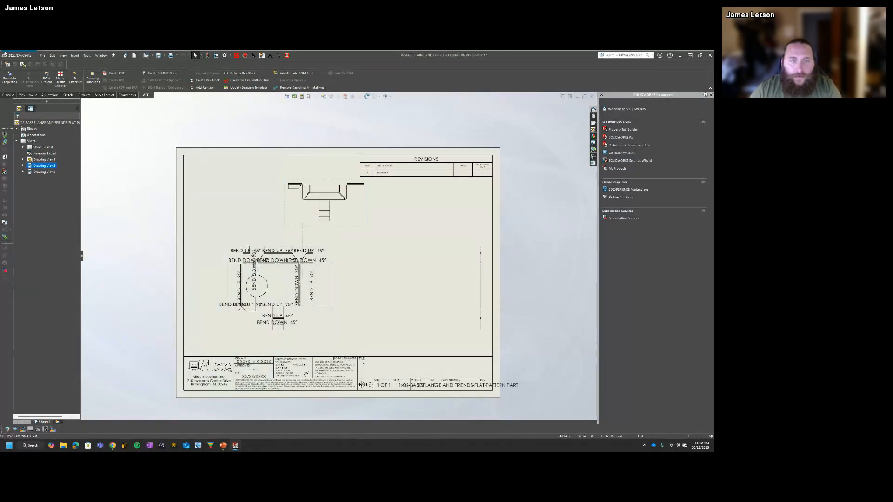
key(Delete)
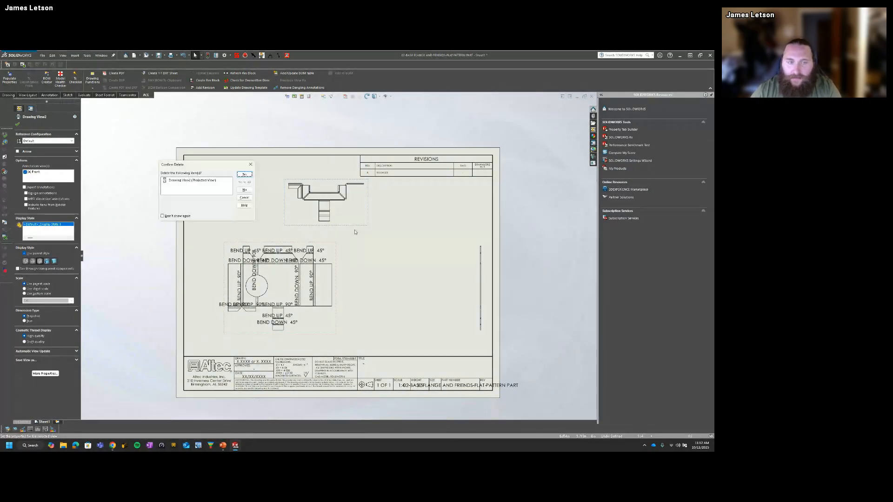
click(251, 174)
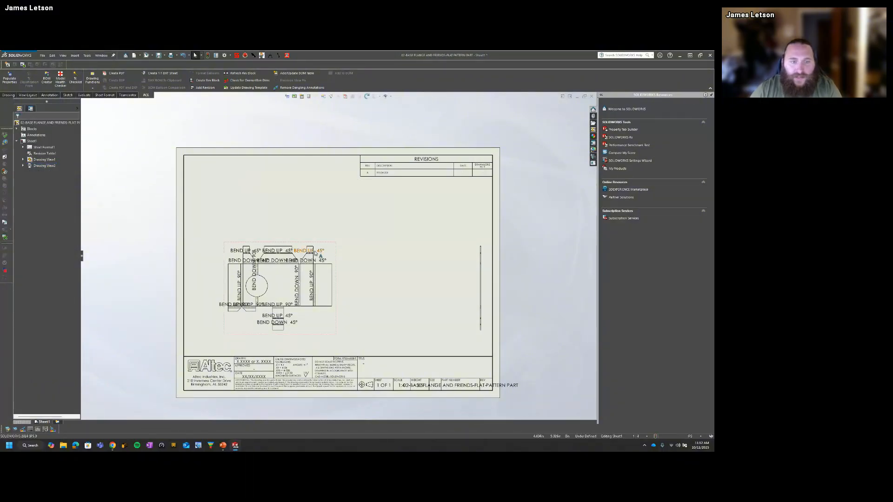
Step: Project a new view above the flat pattern view, set it to the Default configuration, and move it slightly lower
click(339, 270)
key(s)
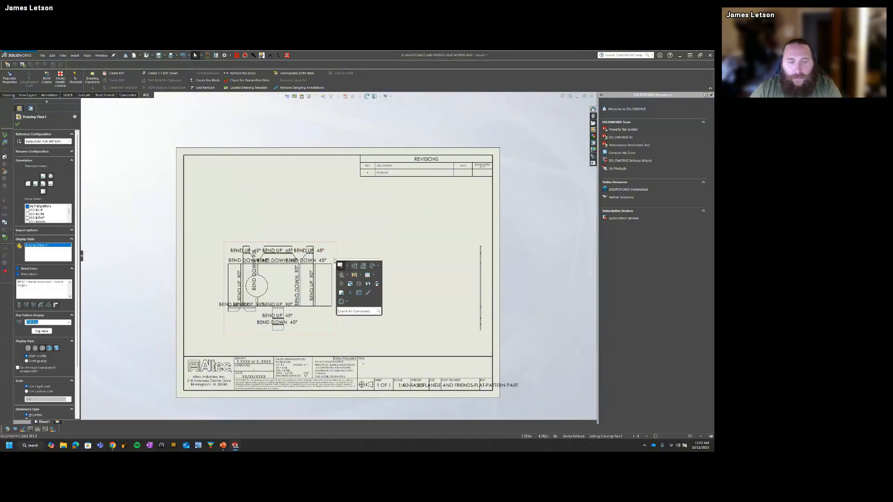
click(376, 284)
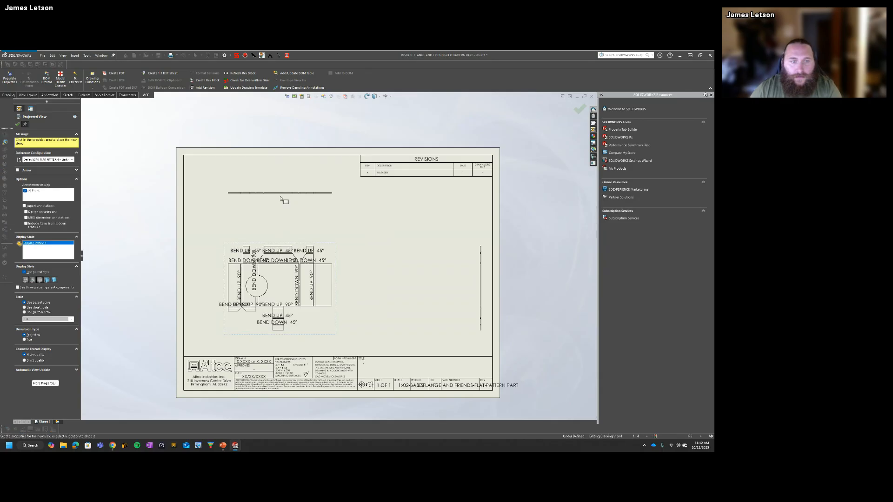
click(261, 200)
click(55, 141)
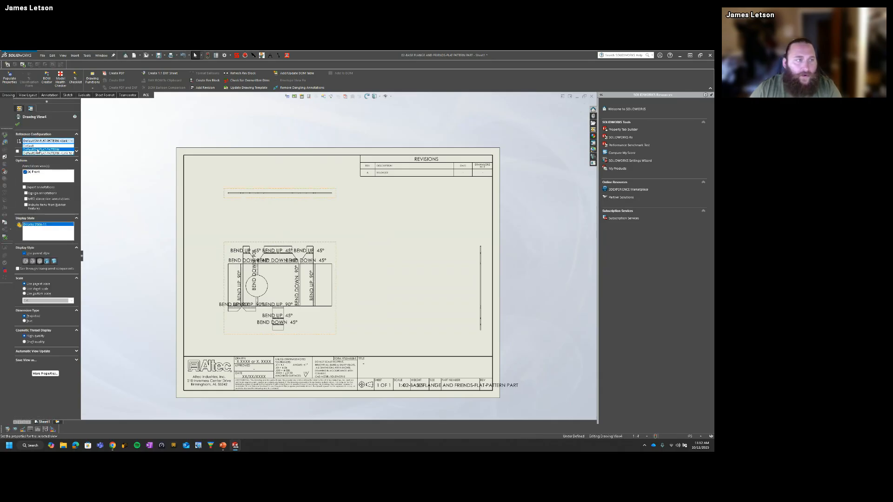
click(51, 147)
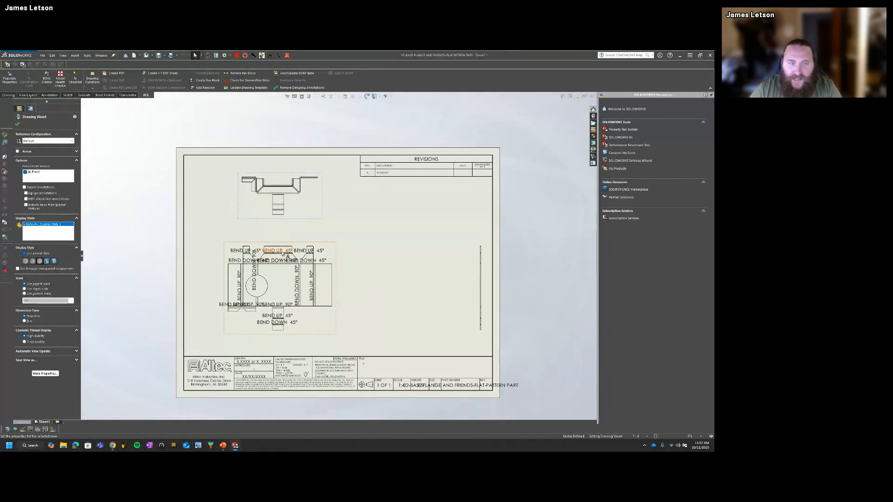
drag(249, 225, 249, 231)
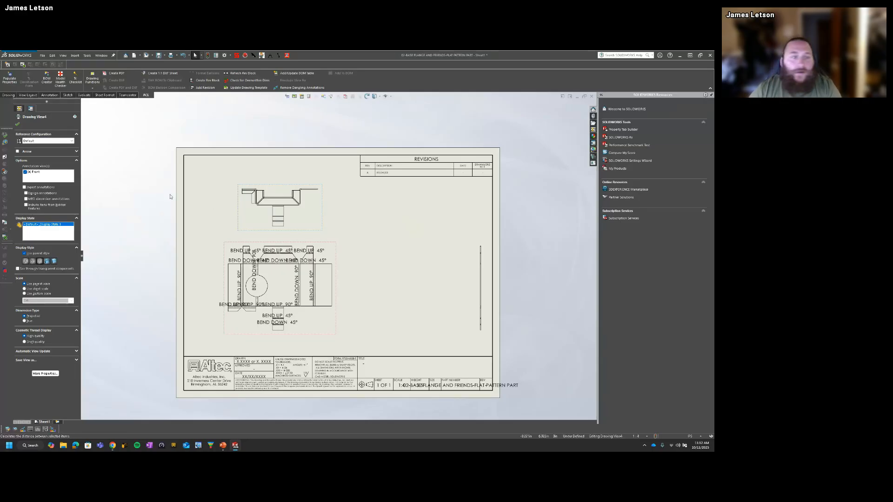
click(149, 199)
Step: Switch to the open base flange part and flatten it
key(ctrl+Tab)
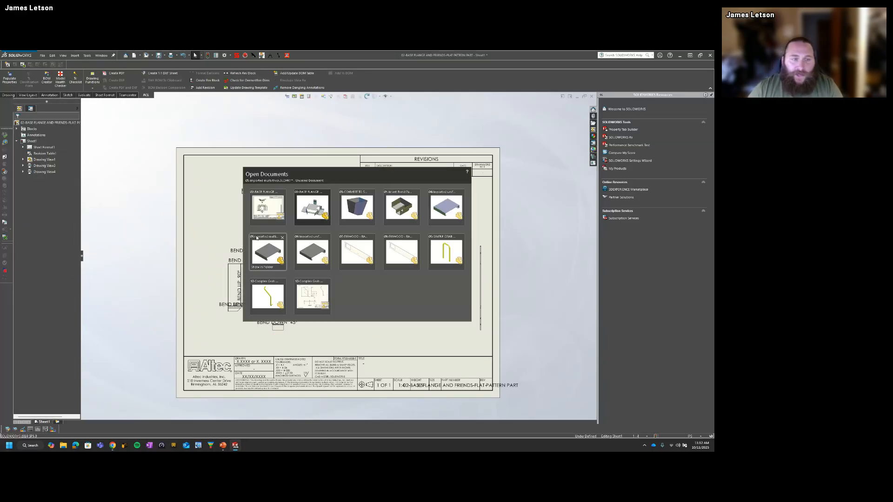
click(315, 213)
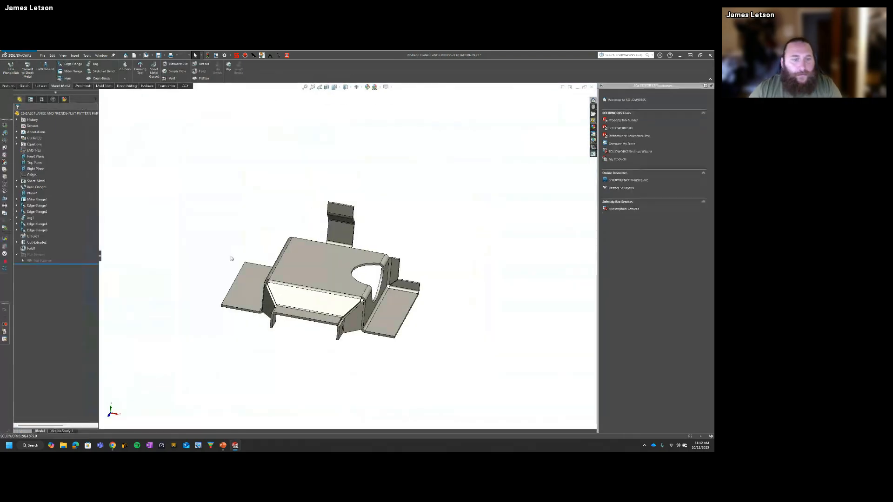
click(202, 78)
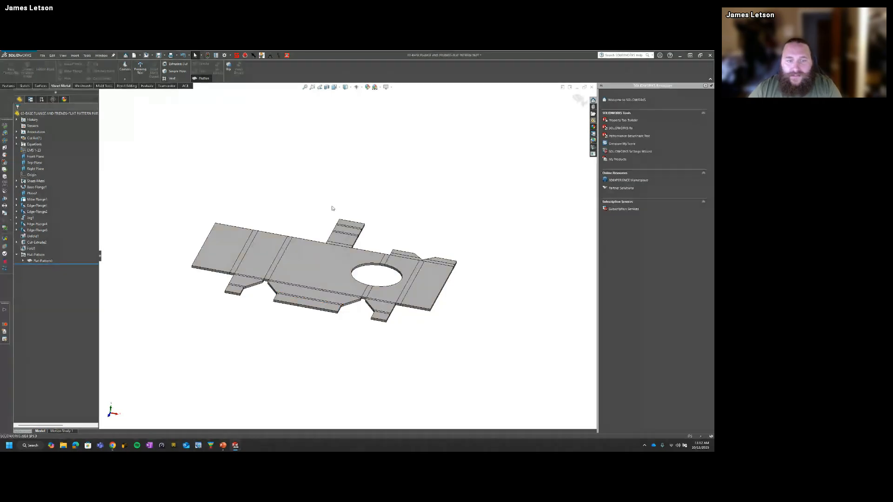
Step: Examine the separate faces of the flat pattern by selecting the base, flange and bend regions one at a time
middle_drag(331, 207, 331, 256)
click(328, 275)
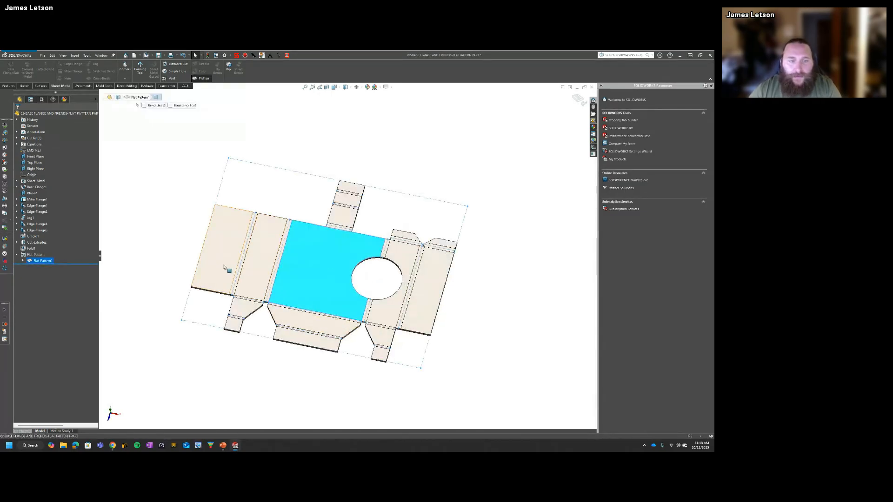
click(248, 295)
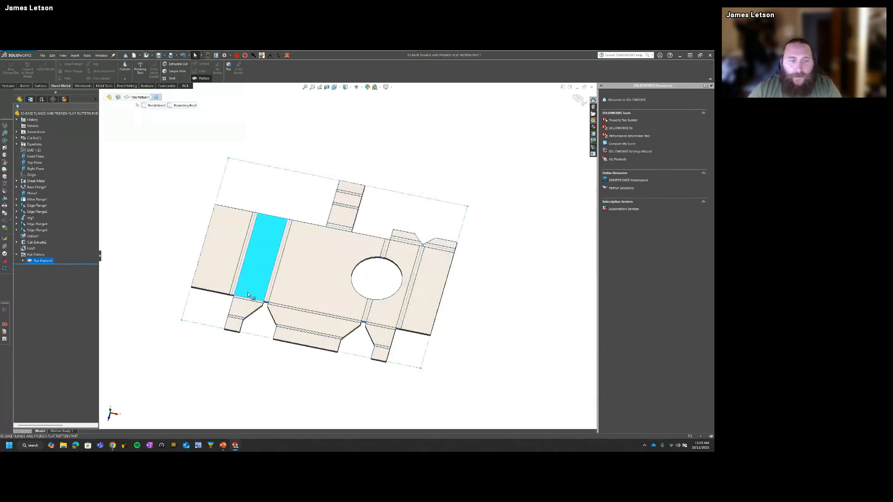
click(251, 377)
scroll(279, 285, down, 3)
click(279, 284)
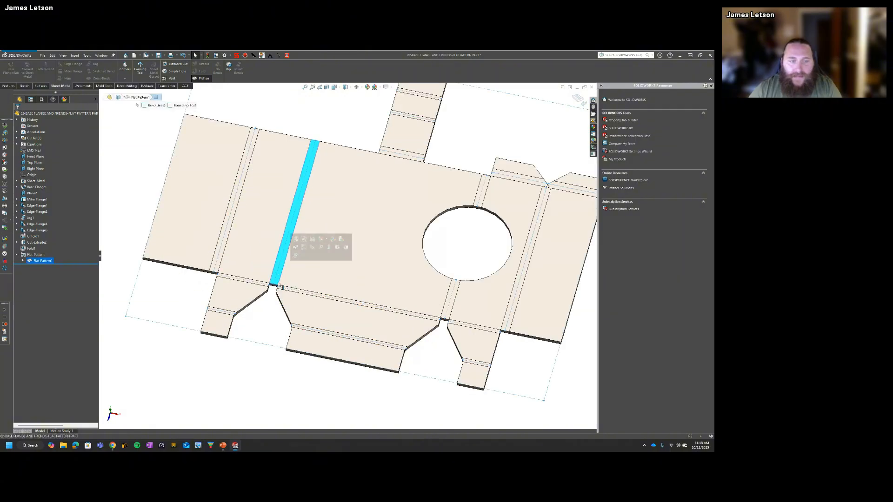
click(279, 284)
click(256, 376)
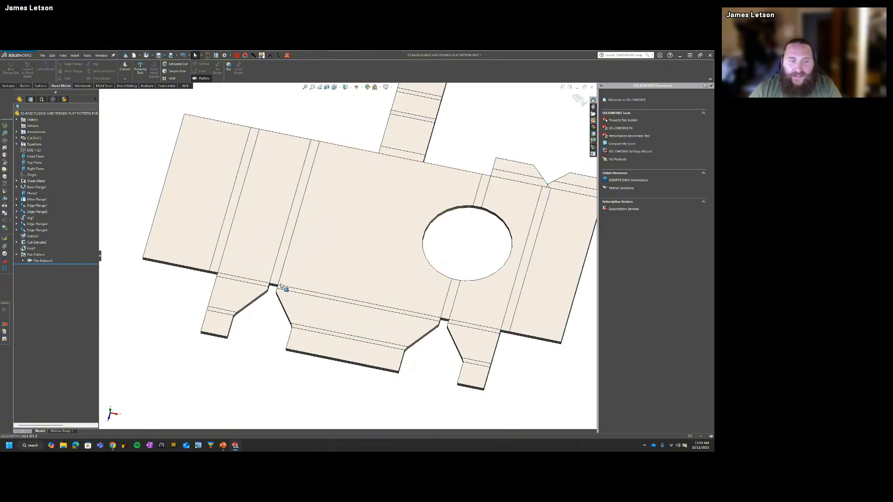
click(278, 280)
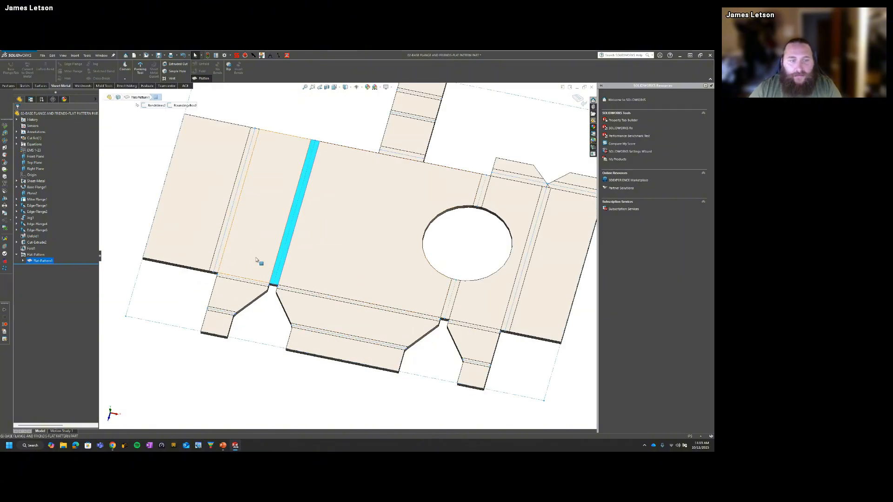
click(222, 246)
click(239, 290)
click(219, 326)
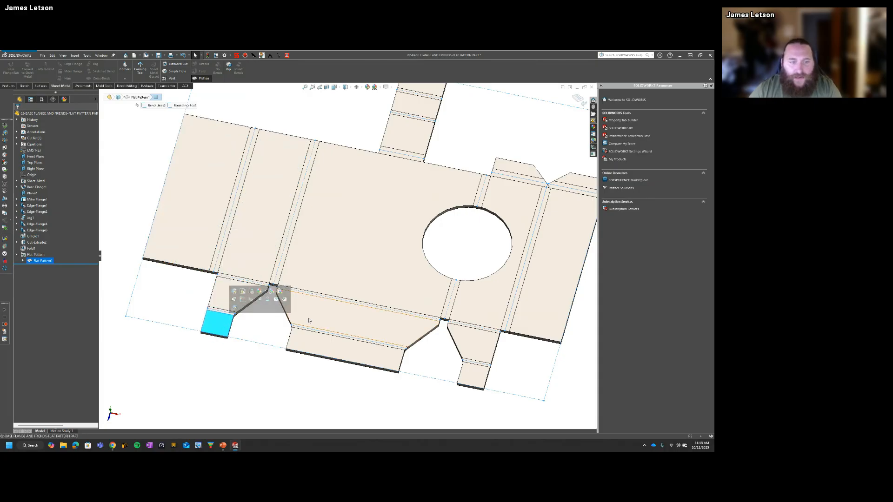
click(310, 321)
click(321, 348)
click(372, 278)
click(449, 308)
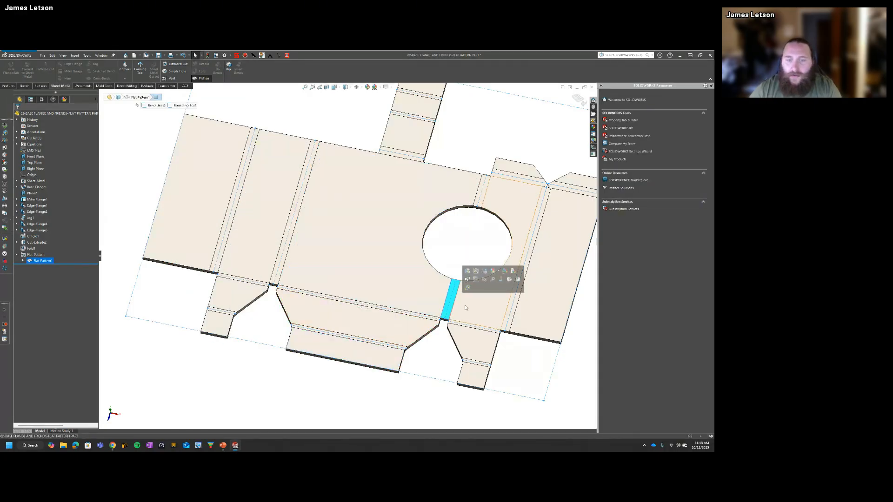
click(403, 395)
Step: Start a DXF export of the flat pattern from the base's large top face, naming the file "dxf example"
key(ctrl+7)
click(336, 267)
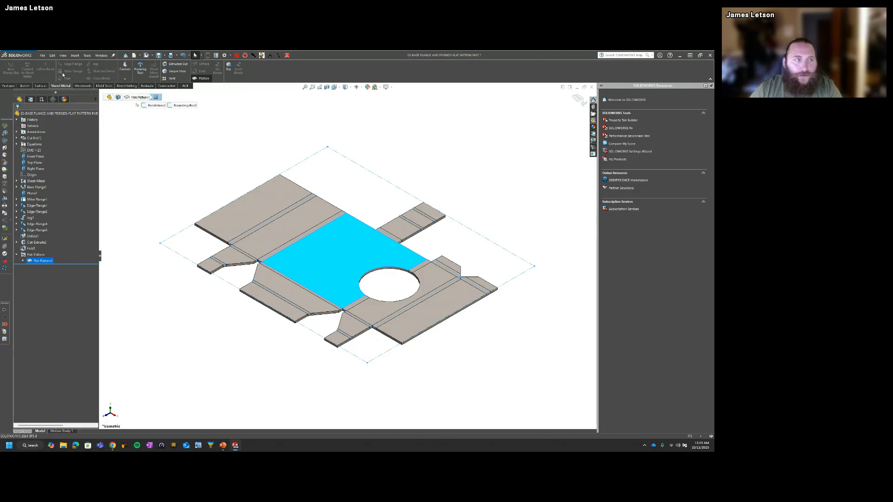
click(42, 56)
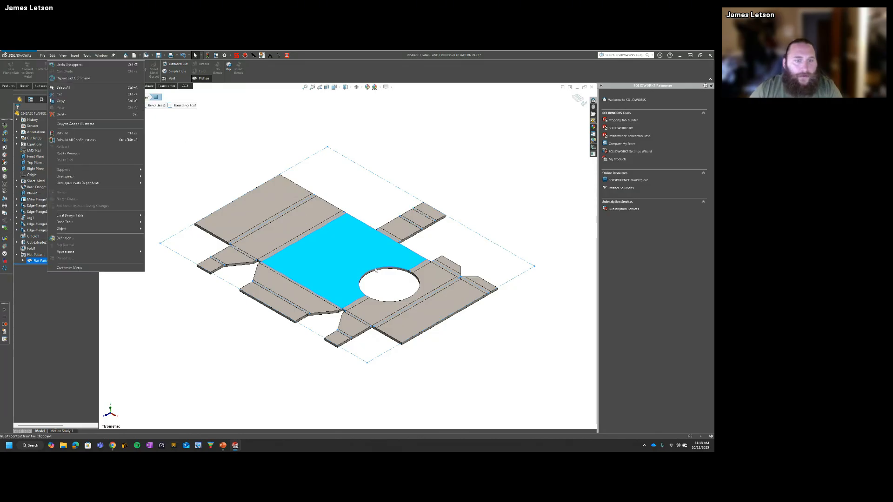
right_click(324, 262)
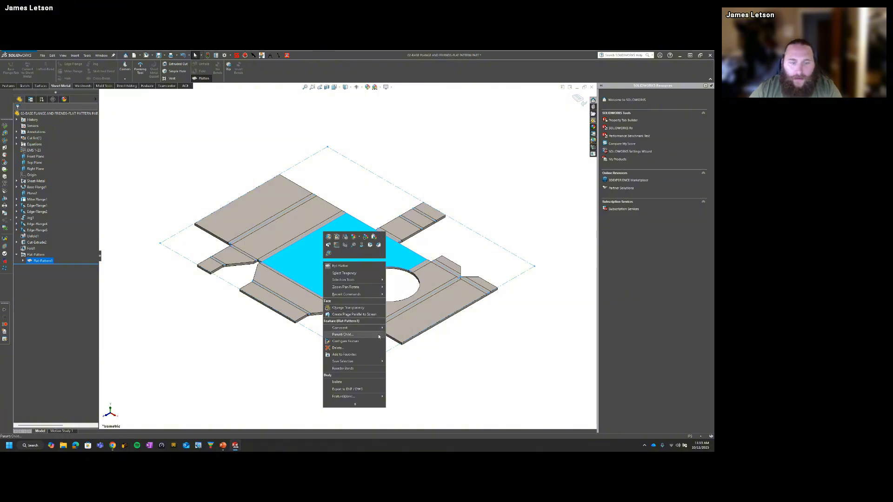
click(361, 389)
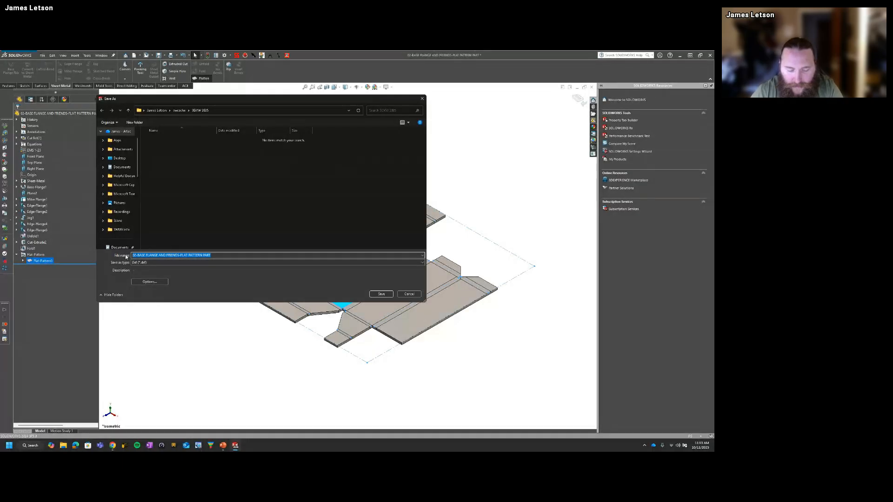
text(dxf exam)
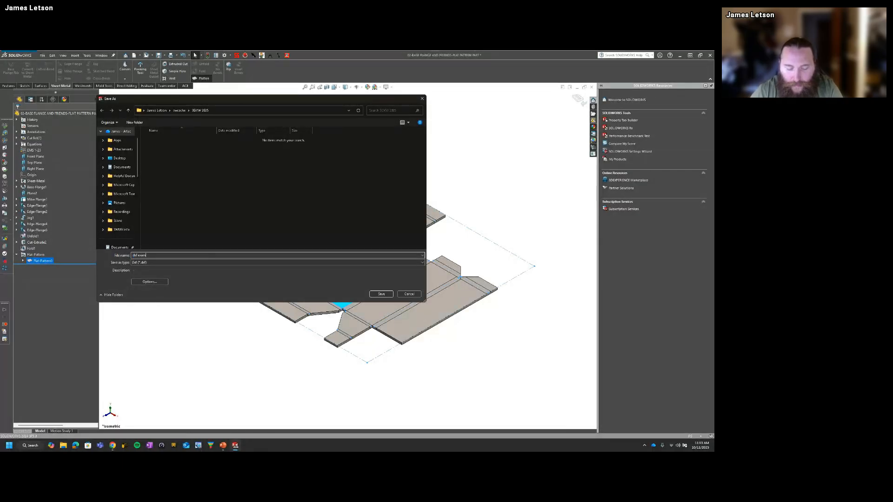
text(ple)
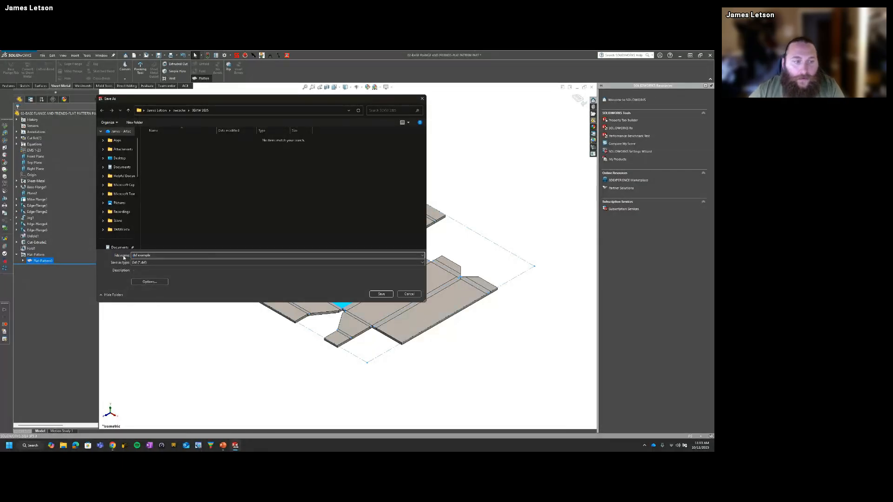
click(381, 294)
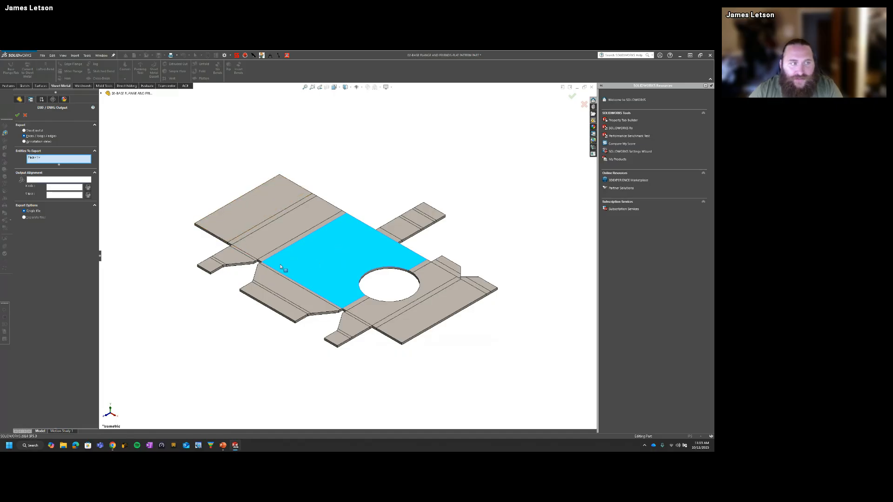
Step: Preview the DXF output using Faces / Loops / Edges with only the base's large top face, and discard the preview
click(24, 130)
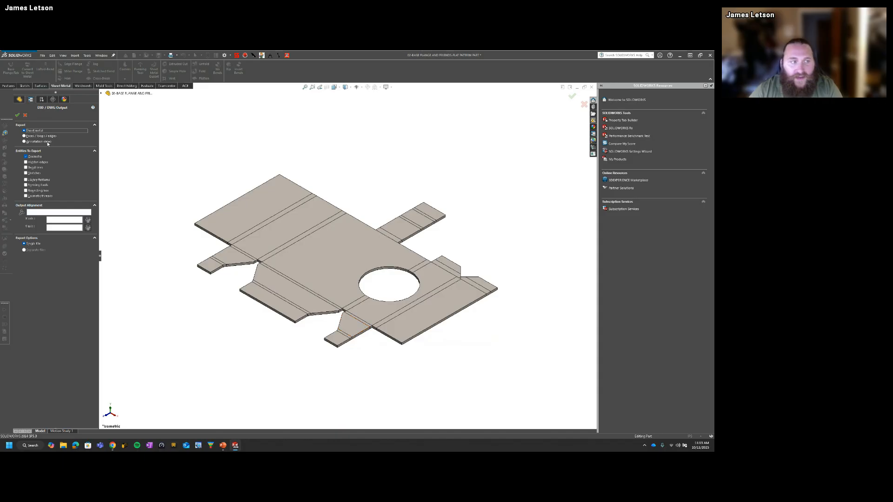
click(24, 136)
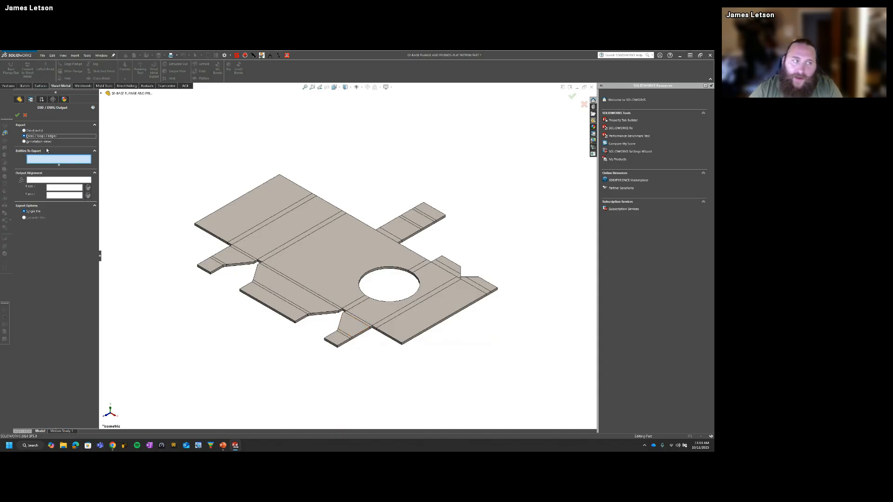
click(327, 264)
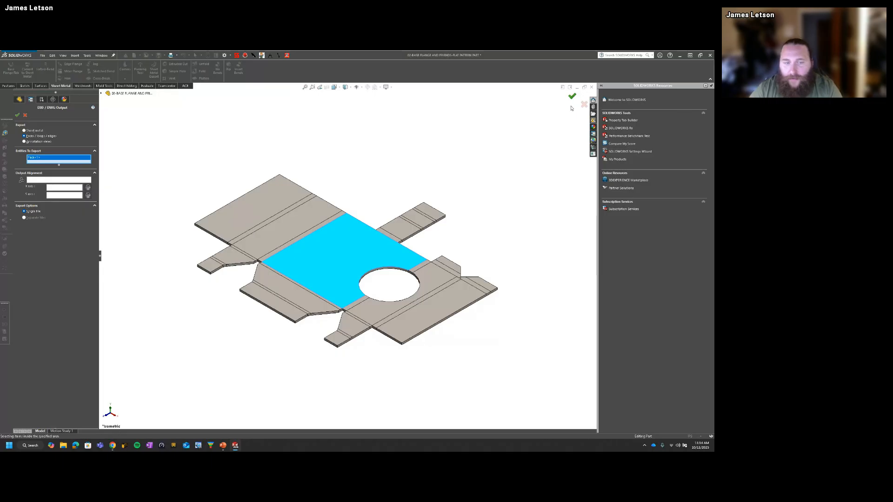
click(572, 96)
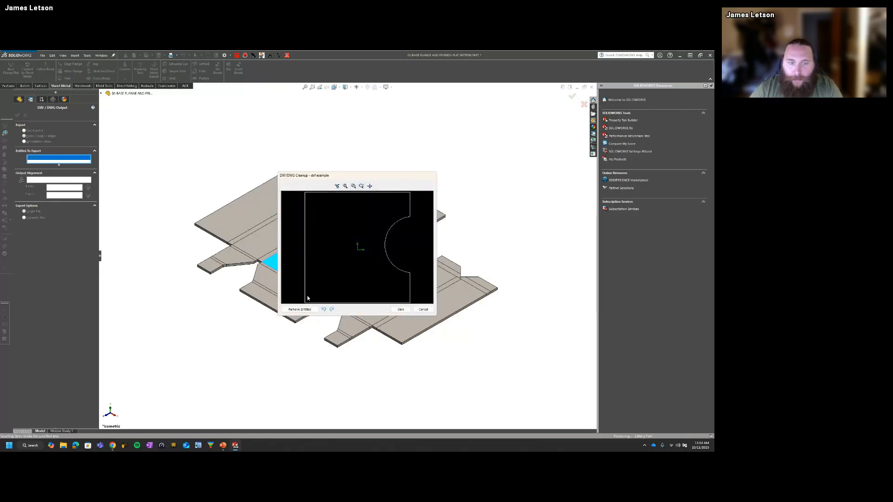
click(421, 309)
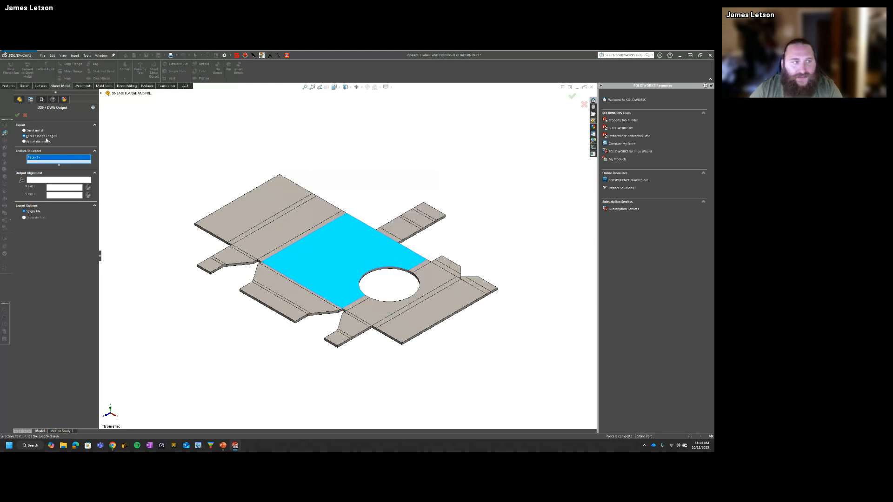
Step: Preview the DXF output using the Sheet metal option, and cancel both the preview and the export
click(33, 130)
click(571, 96)
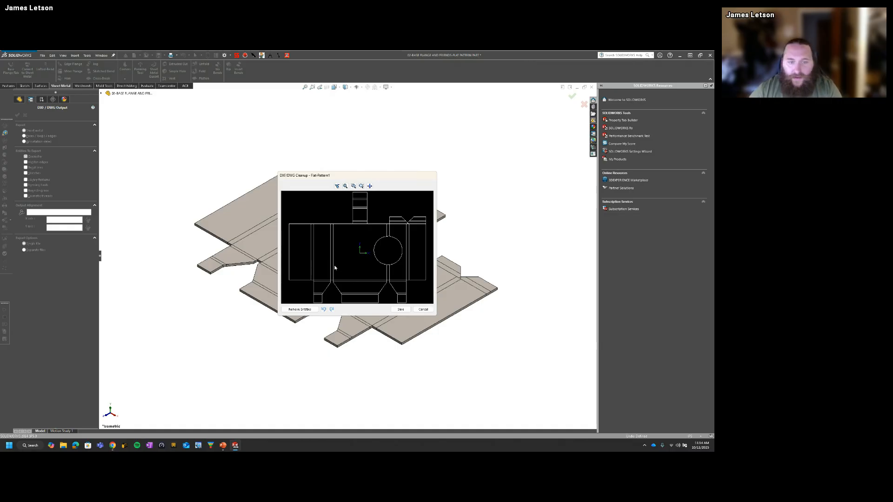
click(422, 309)
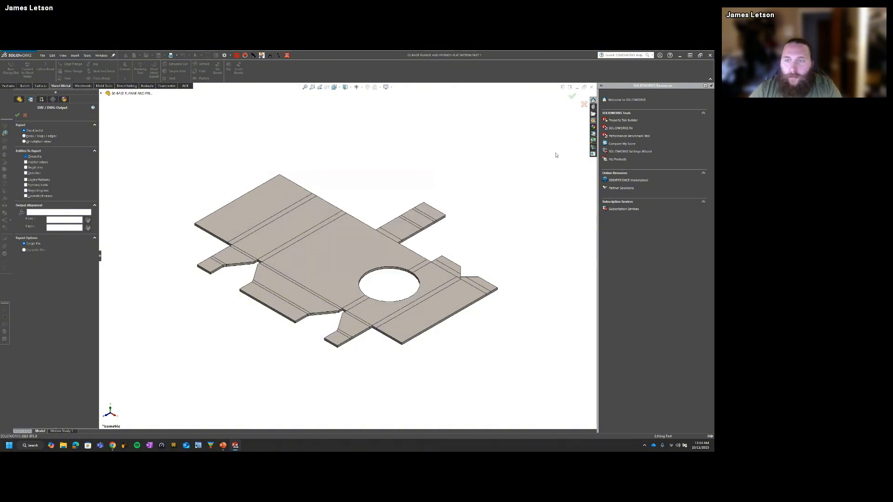
click(584, 104)
click(291, 385)
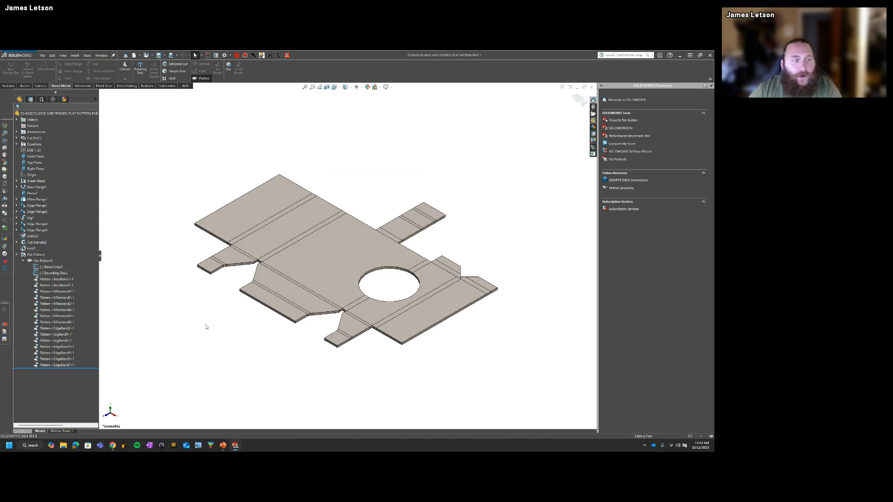
Step: Fold the part back up, enable Merge faces in the Flat-Pattern feature, and flatten the part again
click(202, 78)
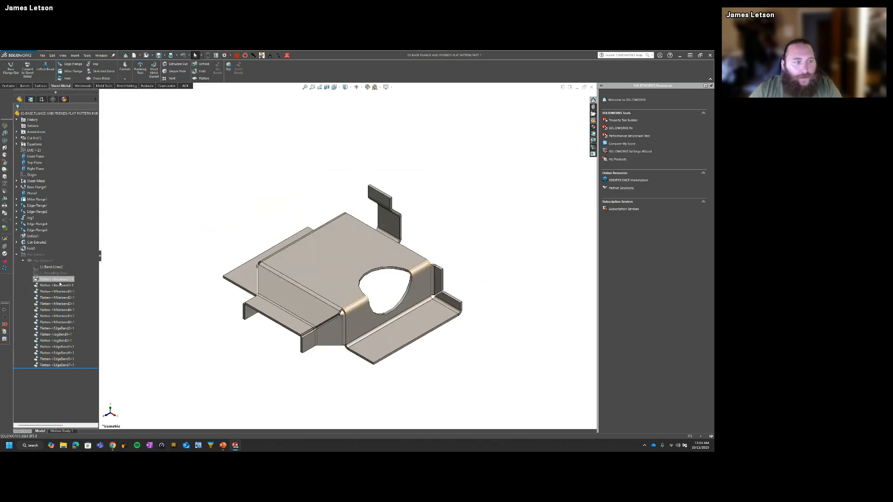
click(23, 261)
right_click(47, 261)
right_click(40, 261)
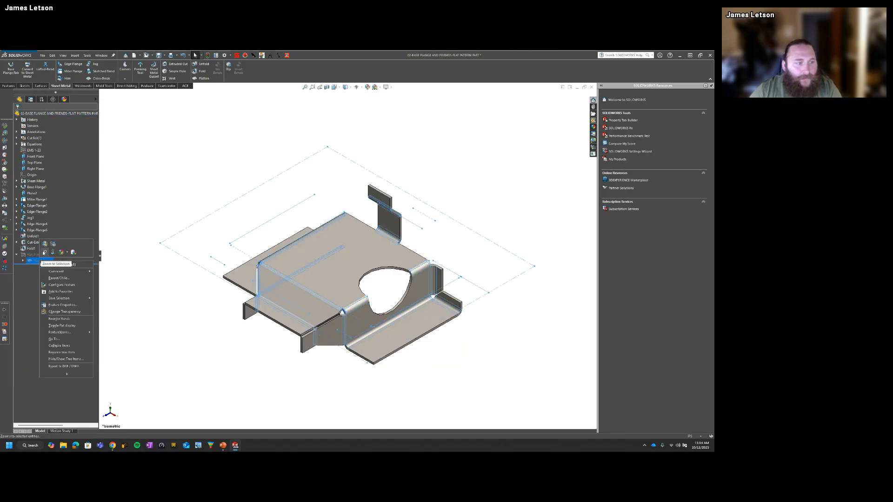
click(46, 248)
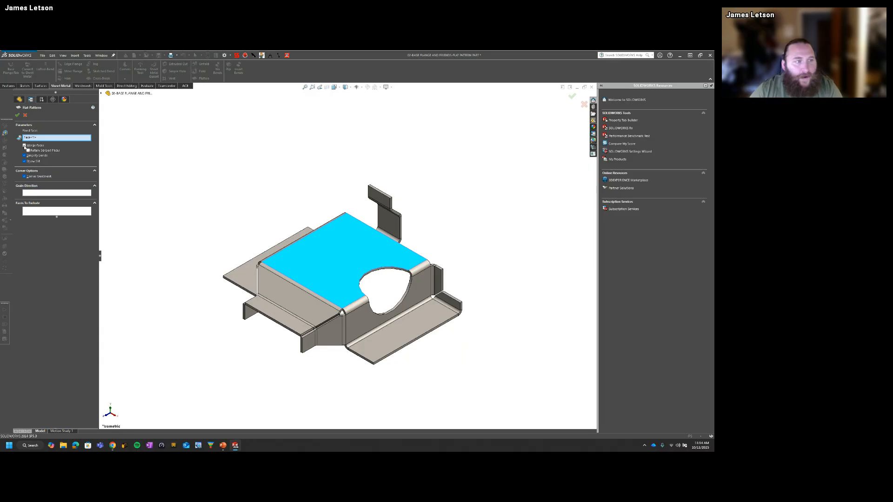
click(17, 115)
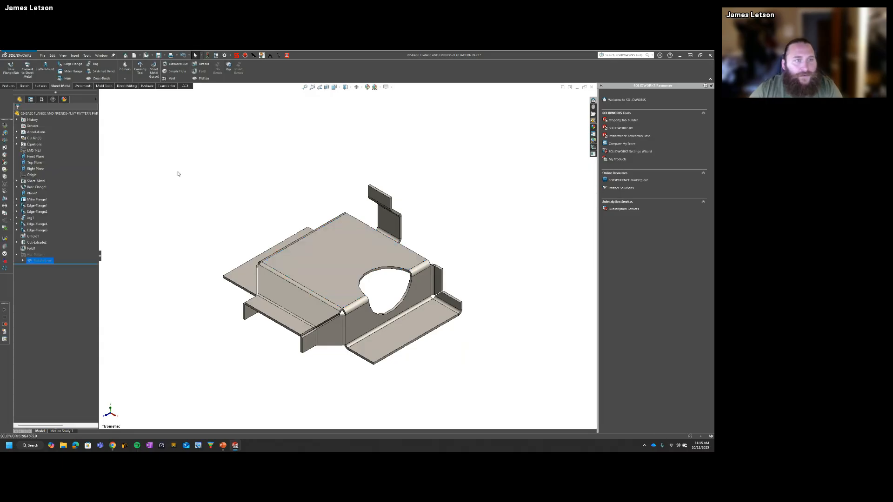
click(203, 78)
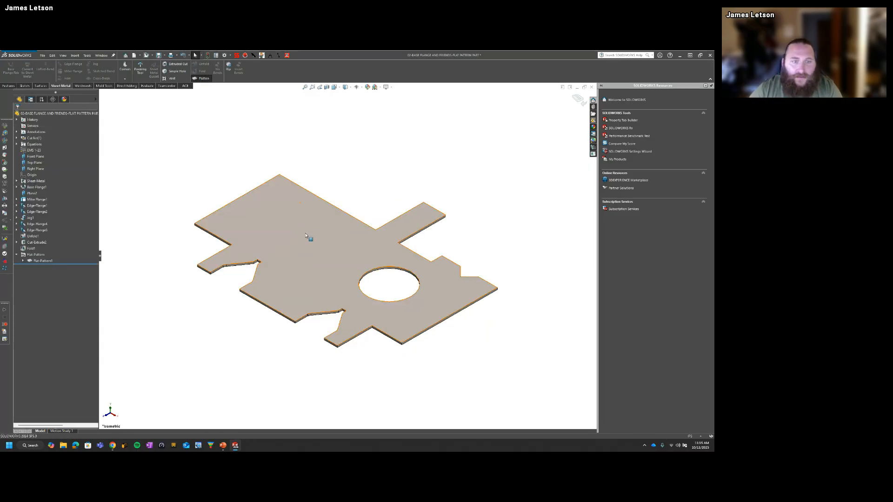
Step: Start a DXF export of the merged flat pattern from its single top face, naming the file "dxf example"
click(225, 342)
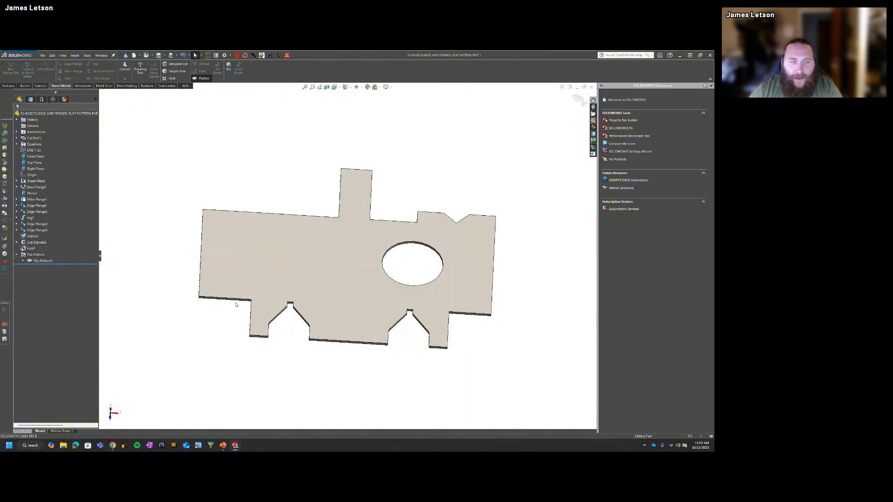
click(308, 290)
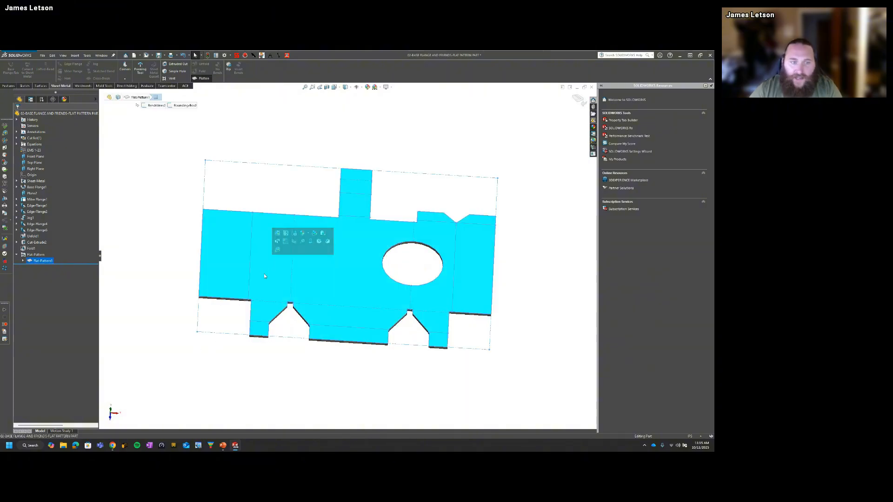
click(150, 252)
right_click(267, 232)
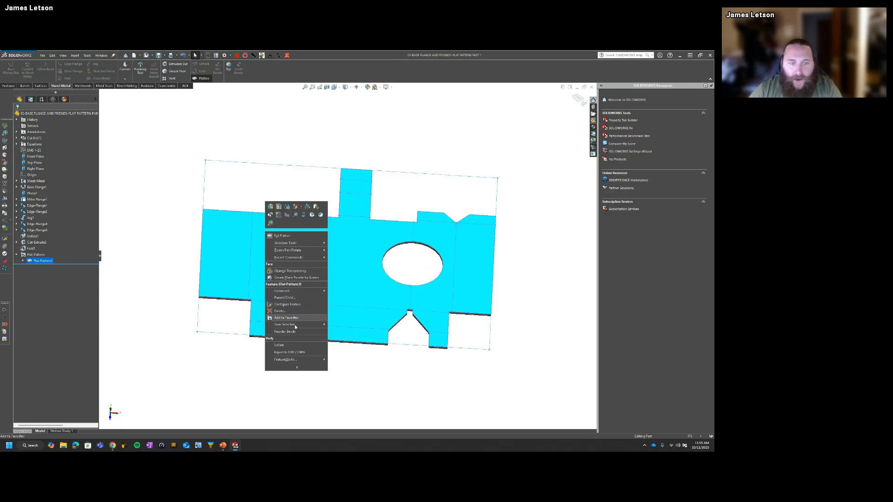
click(293, 352)
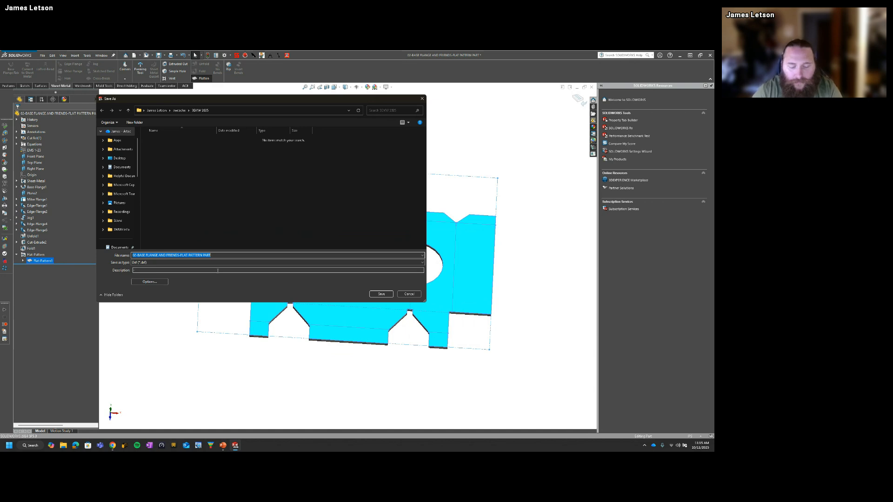
text(0)
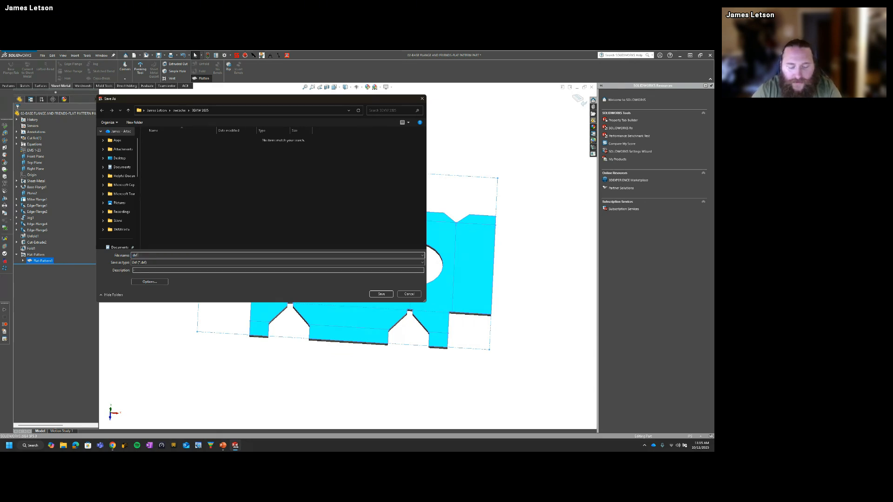
text(xf exampl)
key(Return)
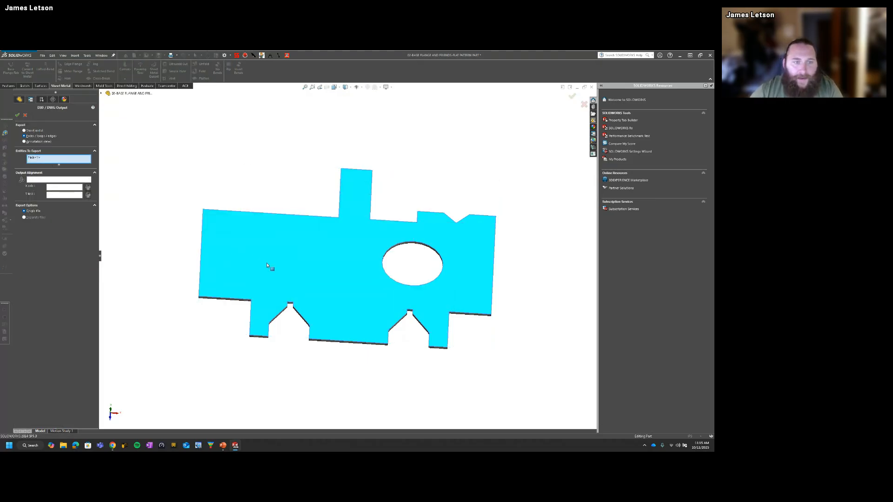
Step: Preview the DXF output of the merged face using Faces / Loops / Edges, and cancel both the preview and the export
click(24, 130)
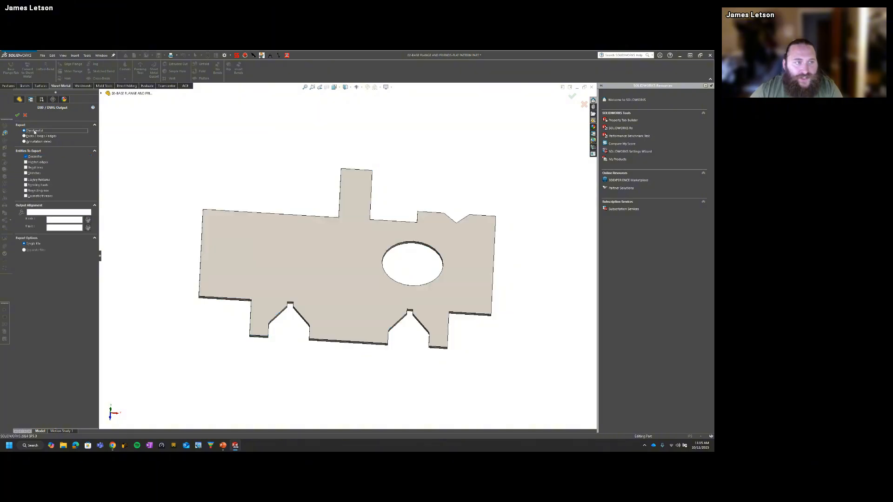
click(26, 136)
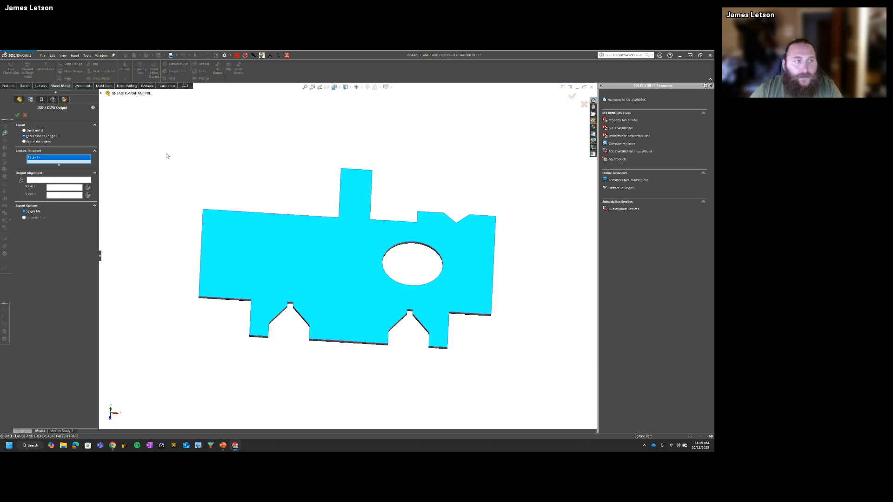
click(572, 97)
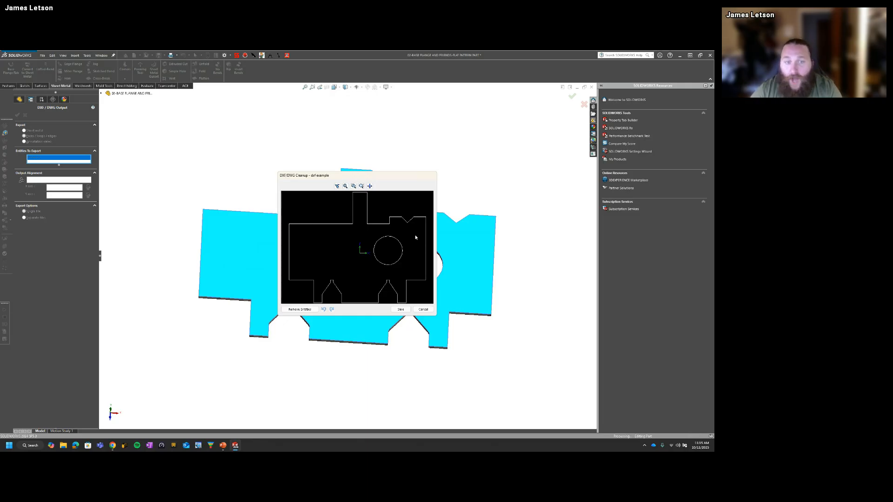
click(427, 312)
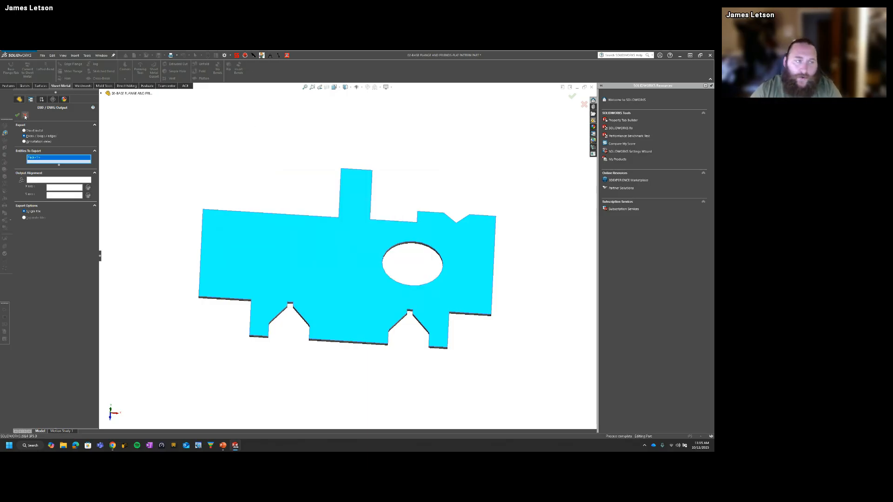
click(25, 114)
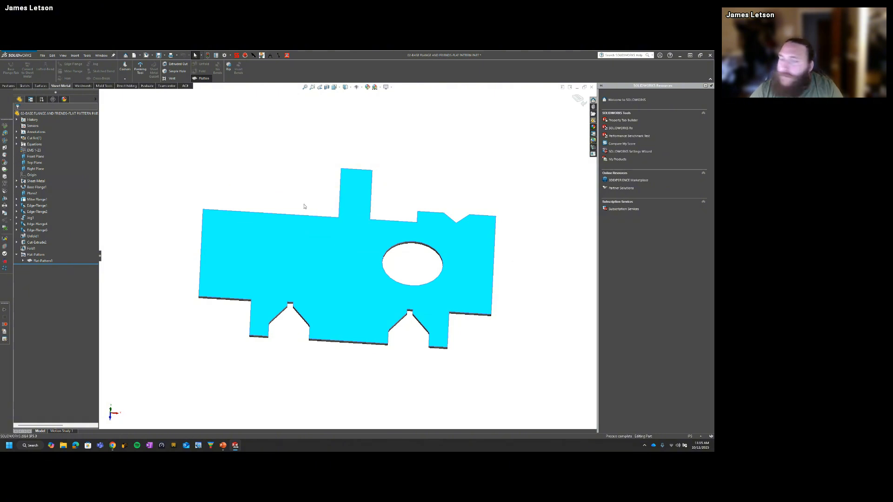
Step: Restore the isometric view, fold the part back up, and examine the corner relief near the large hole
click(284, 174)
key(ctrl+7)
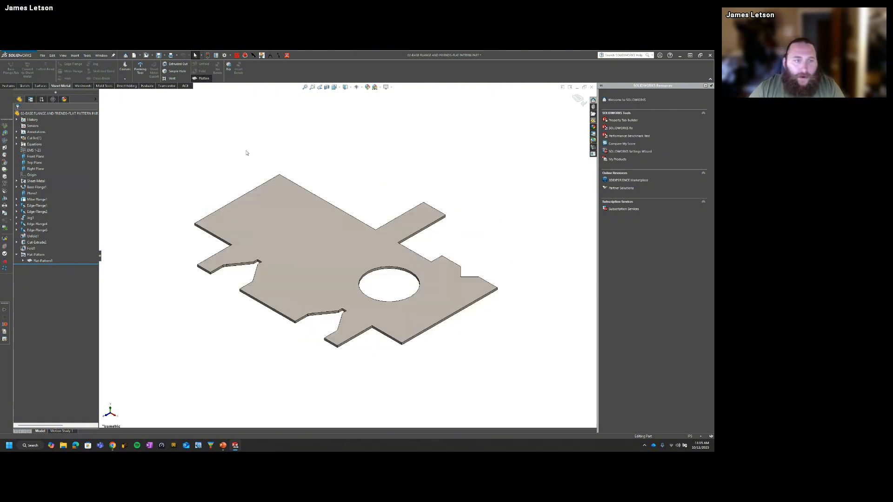
click(42, 262)
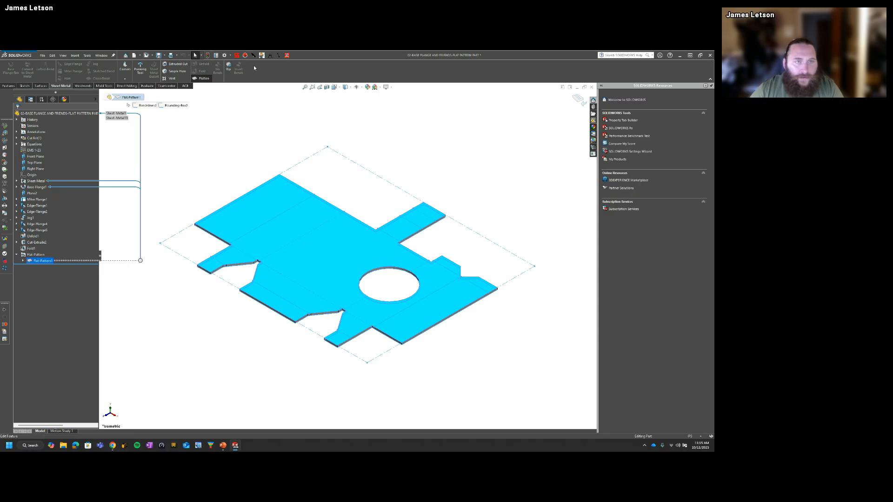
click(203, 79)
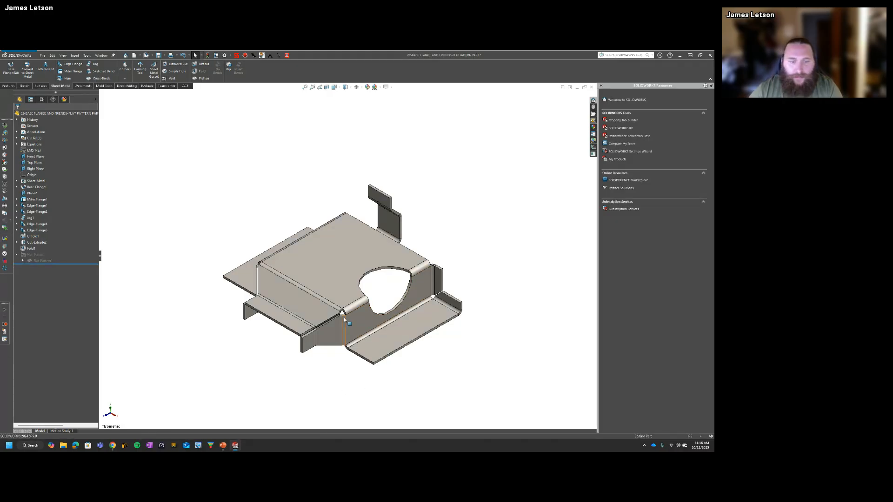
scroll(344, 317, down, 5)
scroll(339, 317, down, 2)
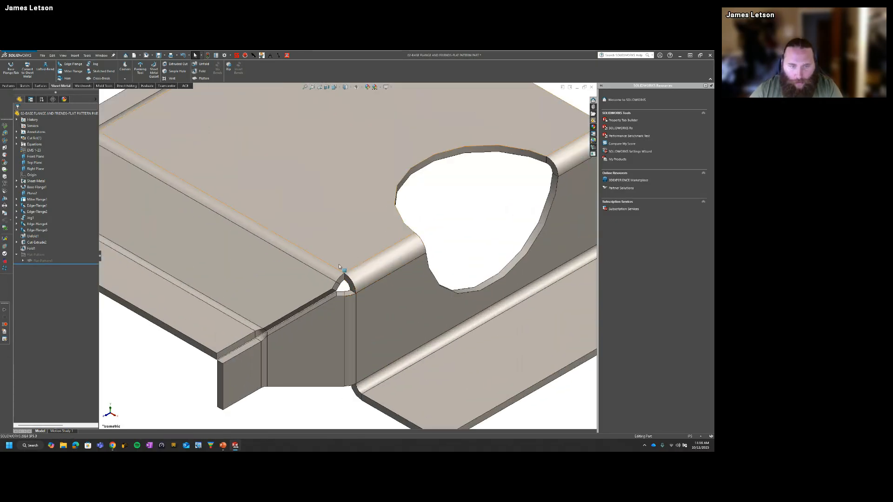
scroll(344, 310, up, 7)
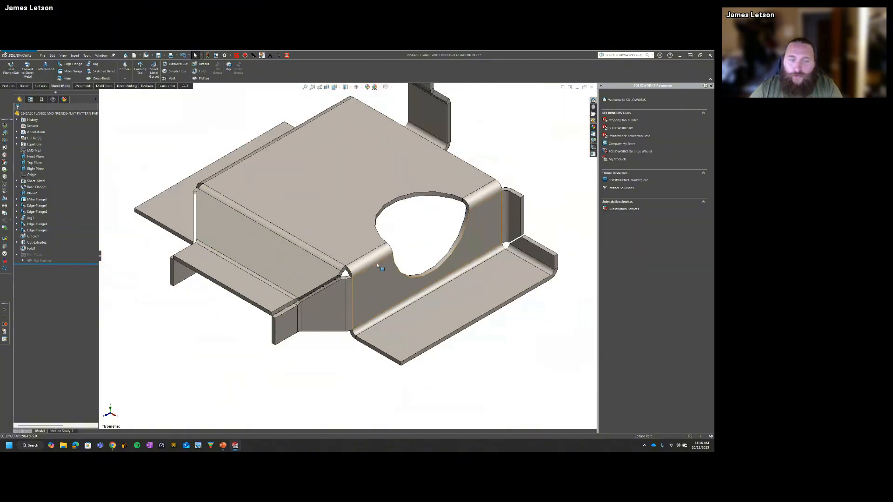
scroll(355, 272, down, 3)
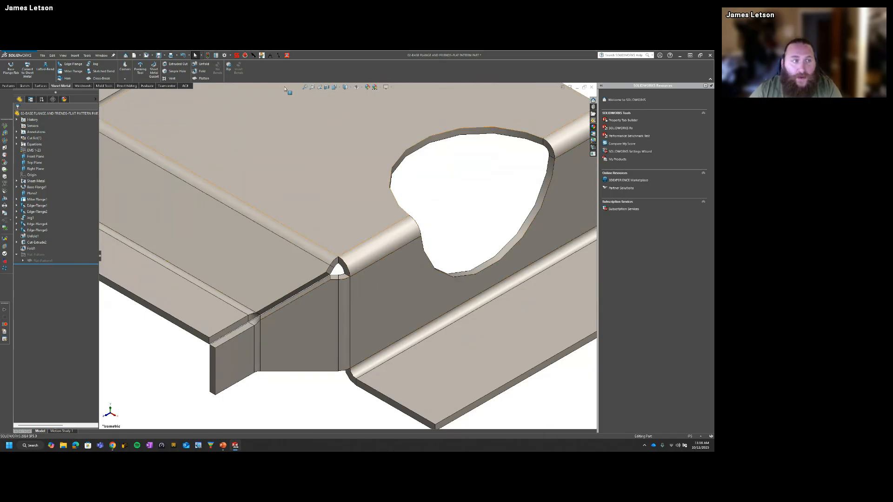
Step: Switch the part between its flattened and folded states to compare the shape of the corner relief
click(201, 78)
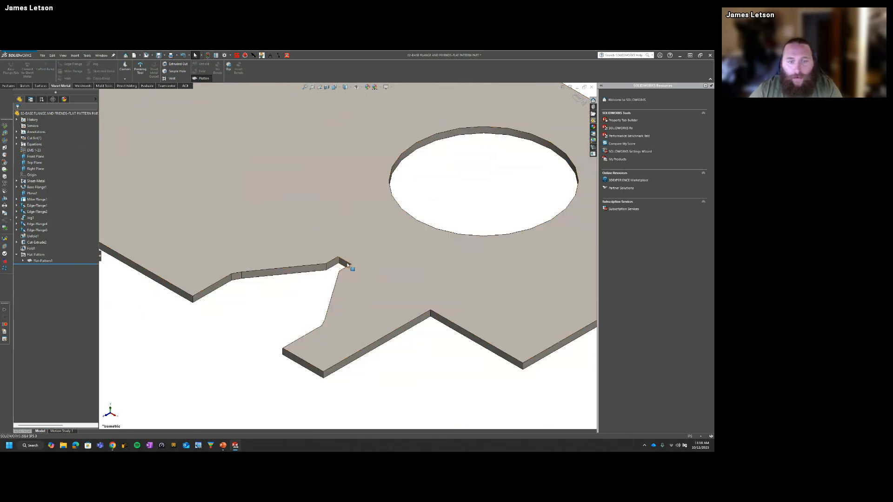
middle_drag(336, 270, 342, 289)
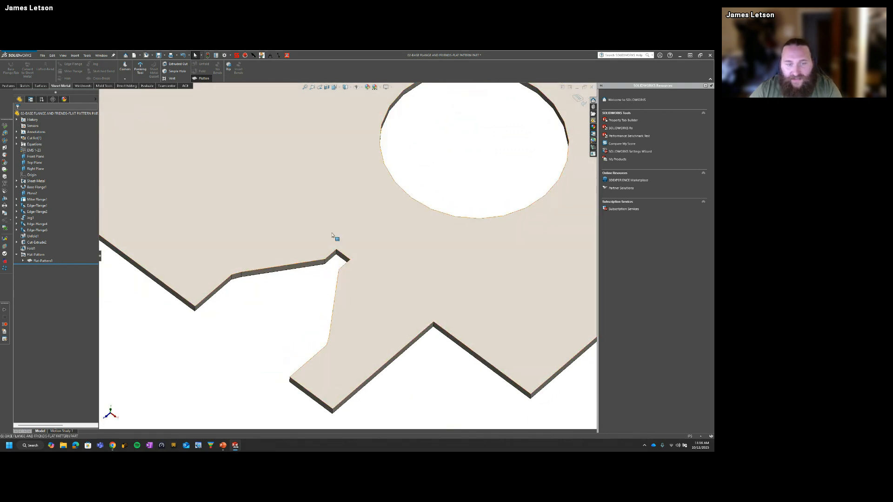
click(201, 78)
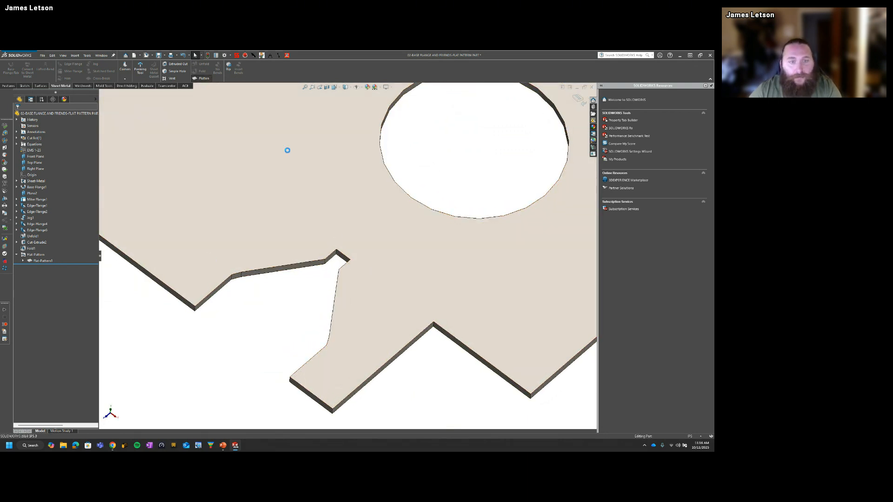
scroll(336, 269, down, 3)
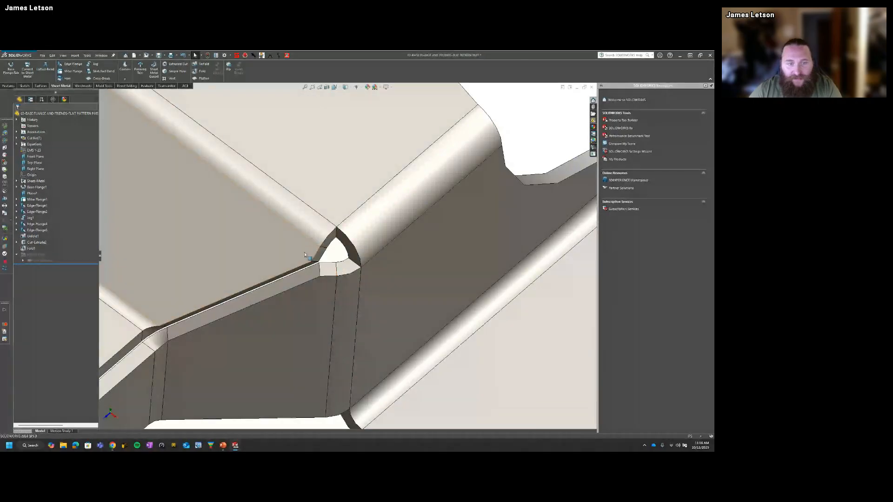
click(201, 78)
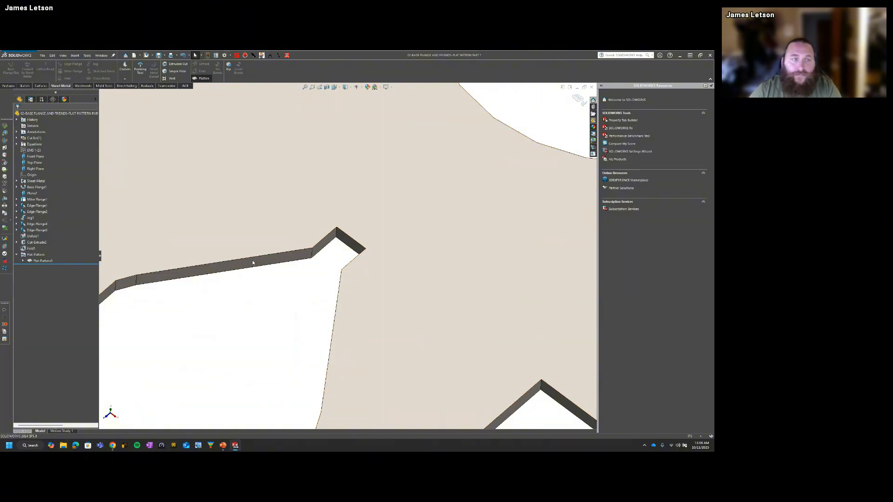
Step: Fold the part back up and review the Corner treatment option in the Flat-Pattern feature's settings
click(579, 100)
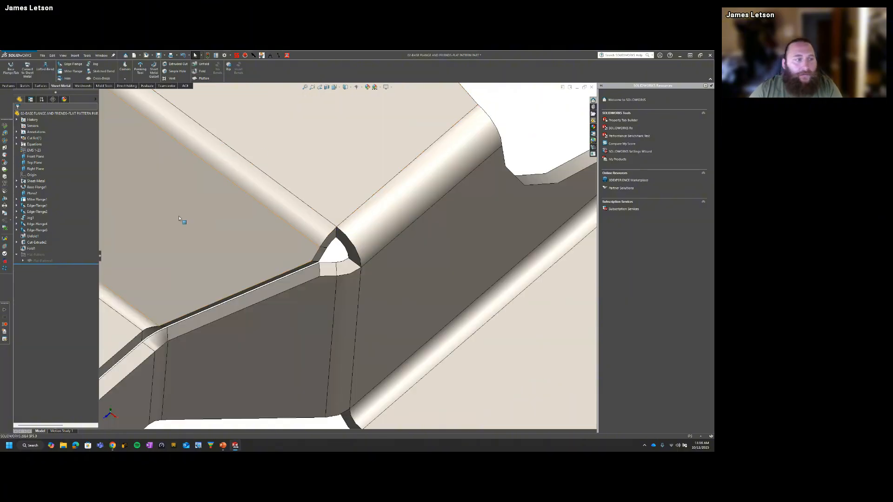
right_click(39, 255)
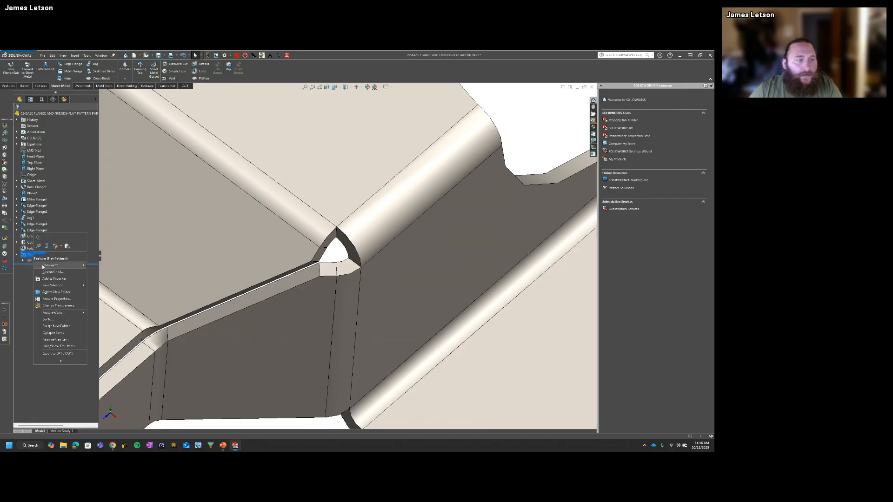
click(21, 276)
right_click(36, 262)
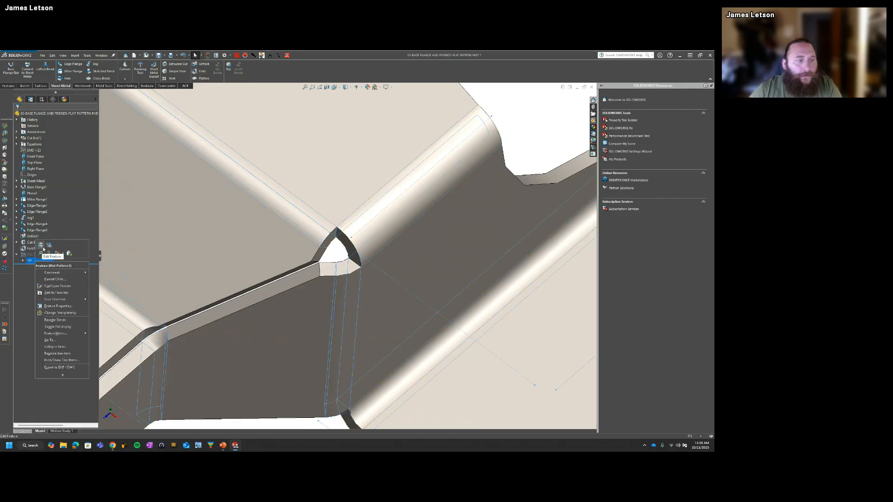
click(41, 245)
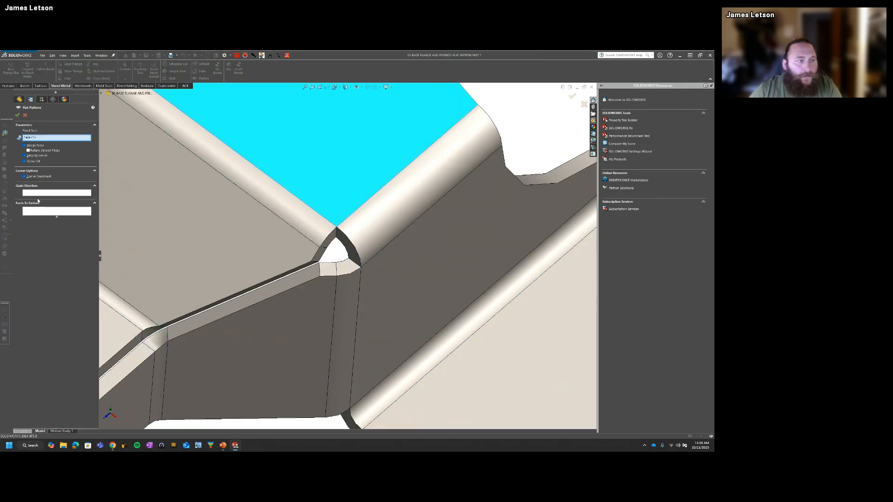
click(17, 115)
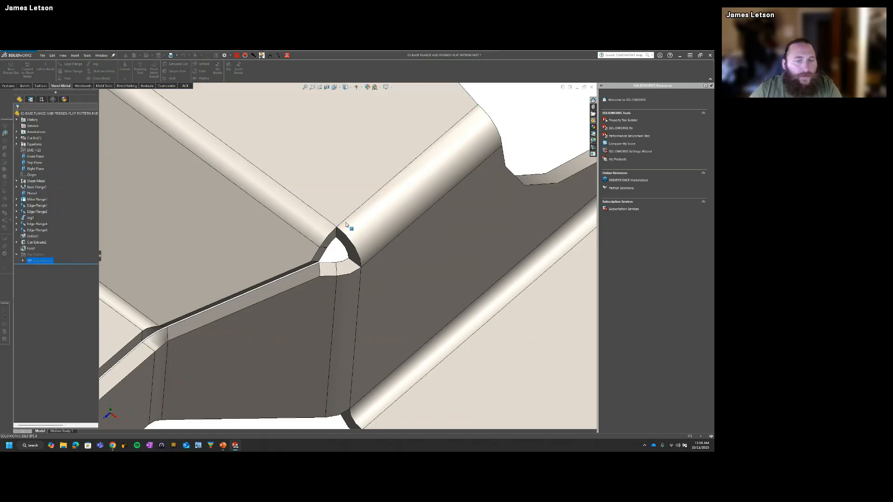
Step: Flatten the part once more to view its whole outline, and return it to the folded state
scroll(361, 233, up, 5)
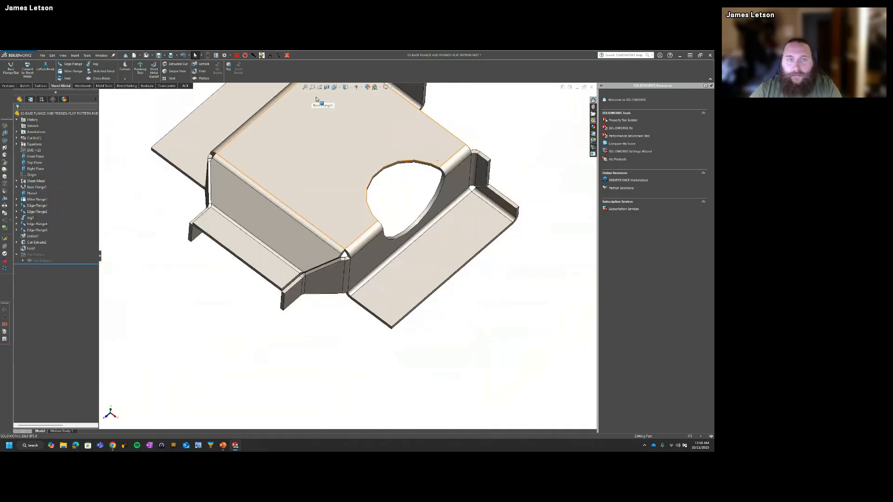
click(205, 79)
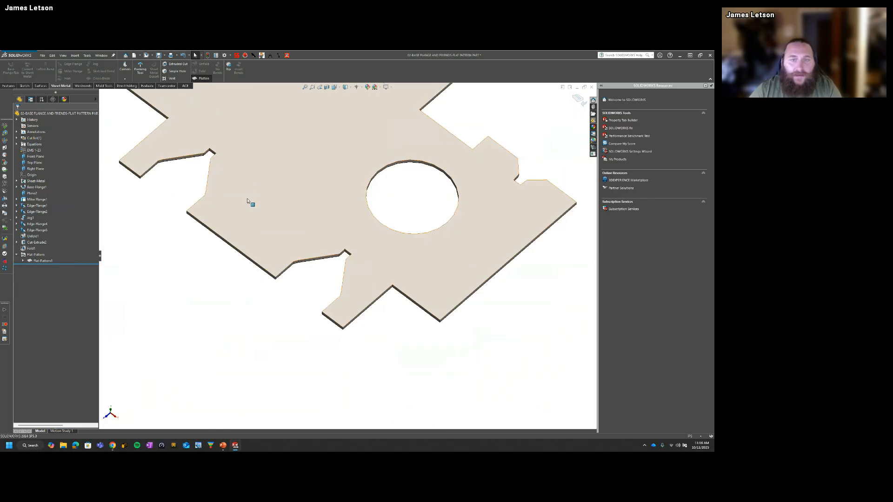
scroll(362, 253, up, 2)
scroll(379, 255, up, 2)
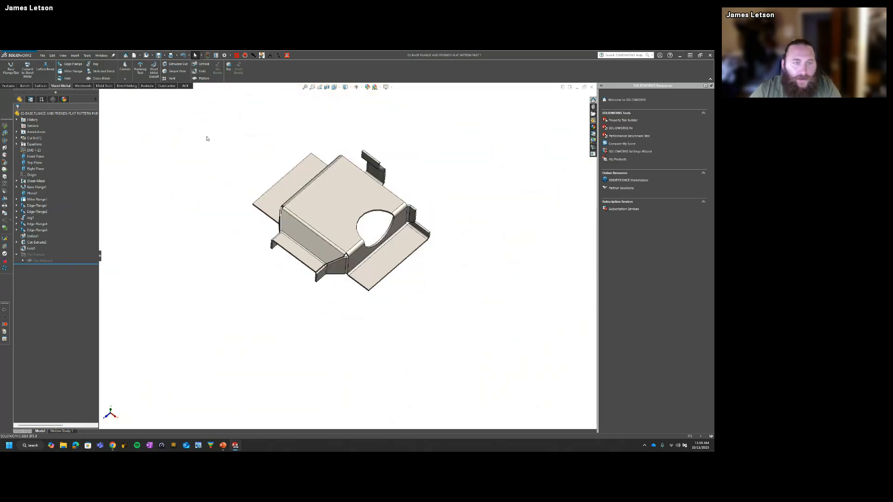
Step: Switch to the Insert Bend part, turn off Corner treatment in its Flat-Pattern feature, and inspect the folded part's corner openings
key(ctrl+Tab)
click(401, 215)
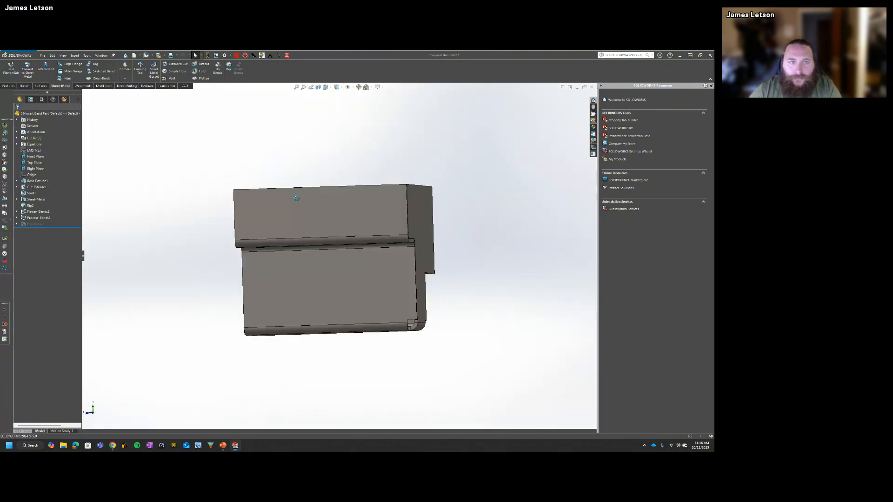
right_click(22, 225)
click(38, 212)
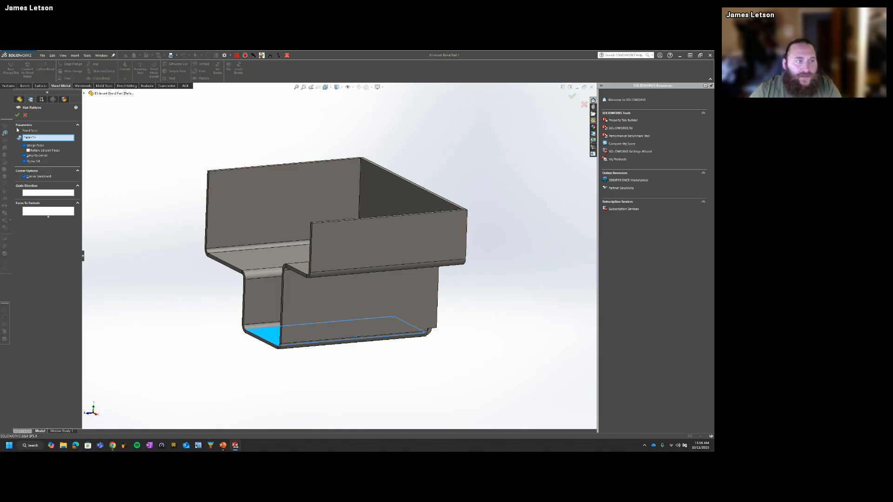
click(24, 176)
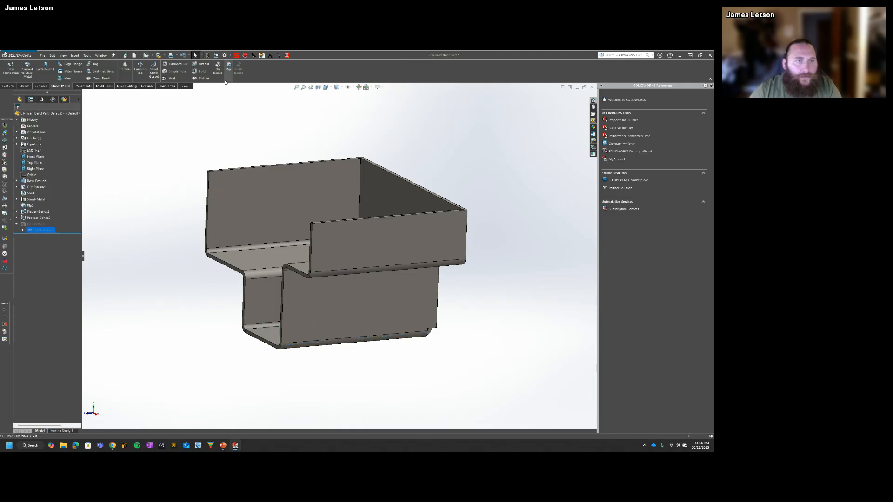
middle_drag(361, 257, 390, 346)
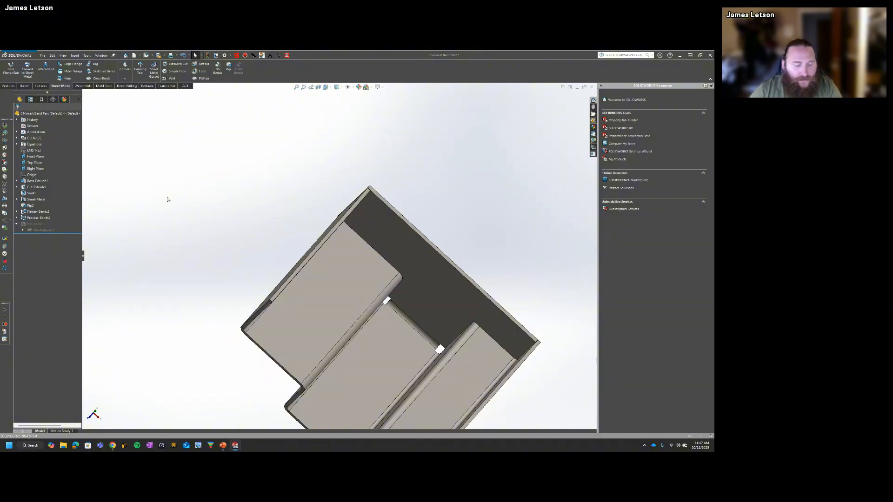
Step: Switch to the PowerPoint presentation and show the "Flatten the Curve" slide on editing flat patterns
key(super+Tab)
click(415, 200)
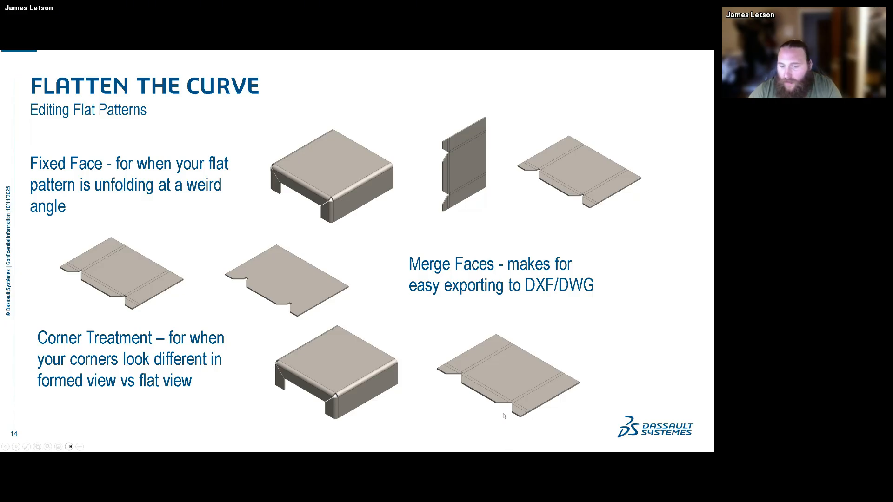
Step: Switch from the presentation to SOLIDWORKS and turn Corner treatment back on in the Insert Bend part's Flat-Pattern feature
click(500, 389)
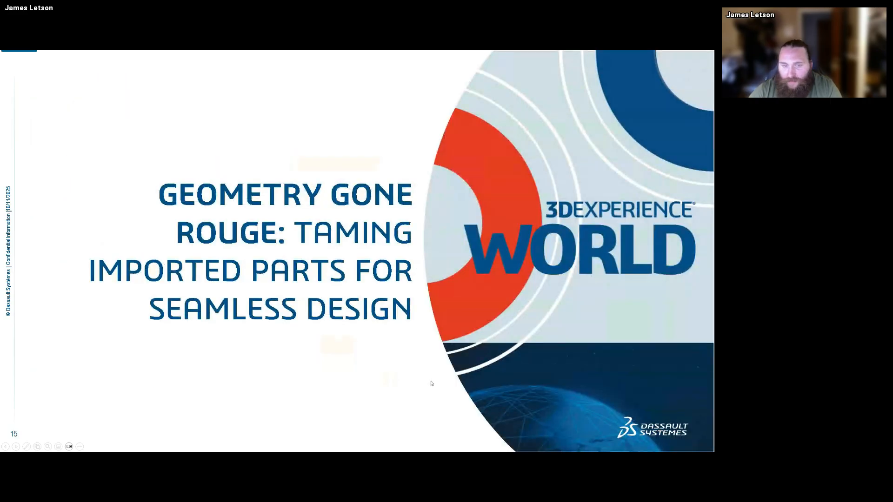
key(Left)
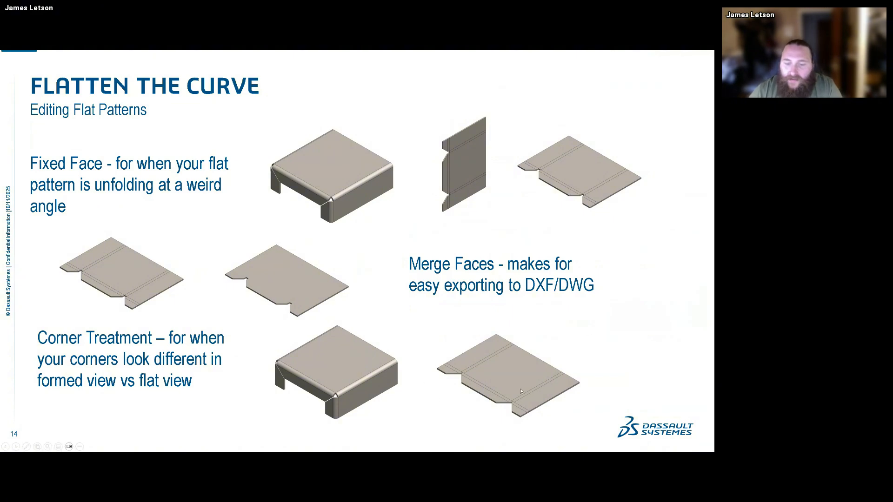
key(alt+Tab)
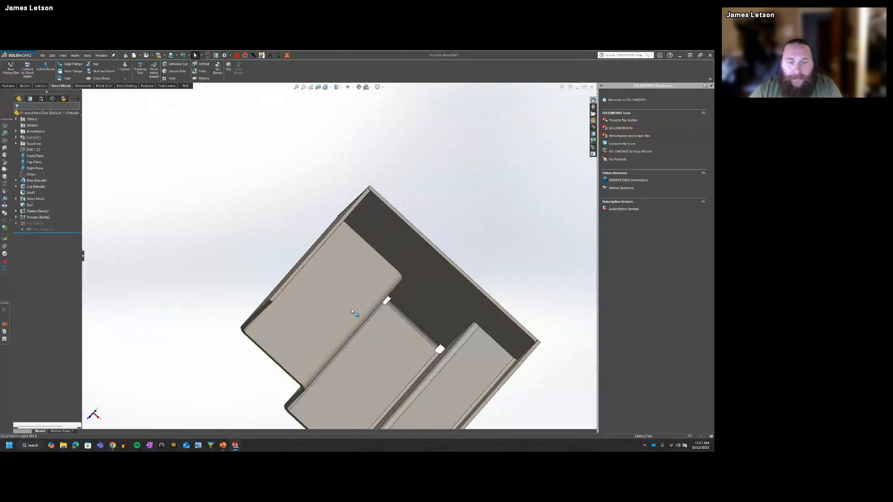
scroll(358, 313, up, 3)
middle_drag(359, 313, 365, 287)
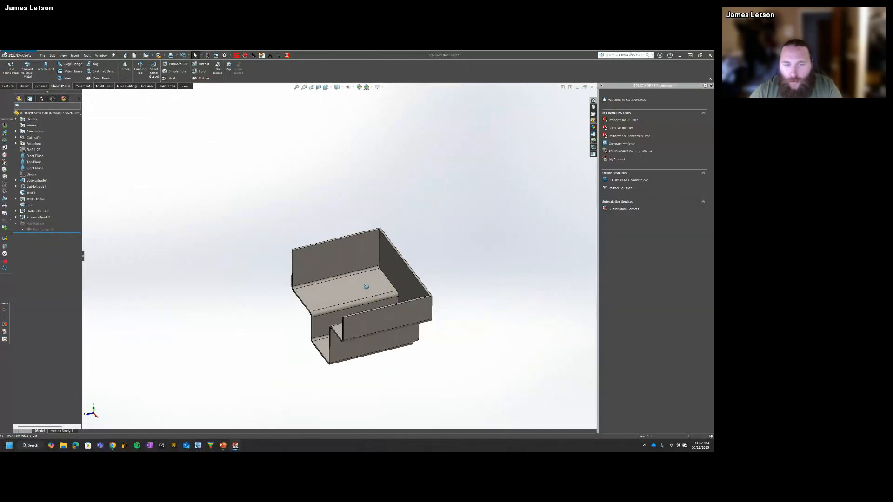
right_click(40, 230)
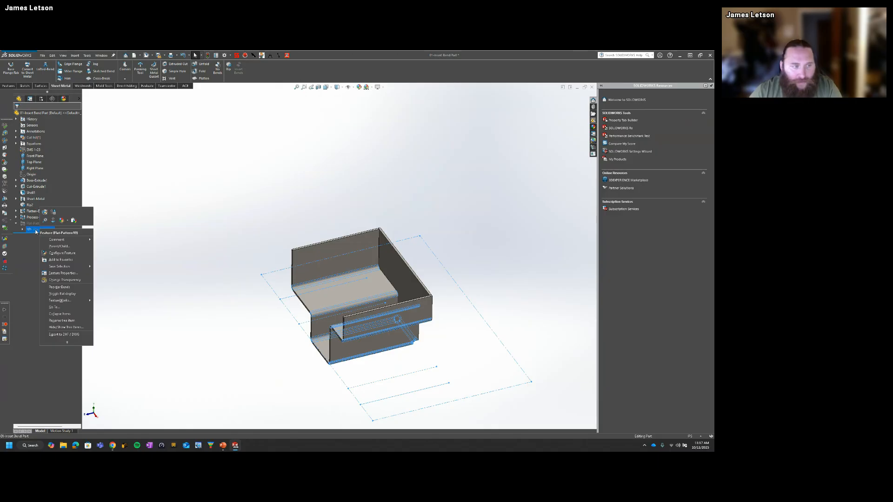
click(45, 212)
click(24, 175)
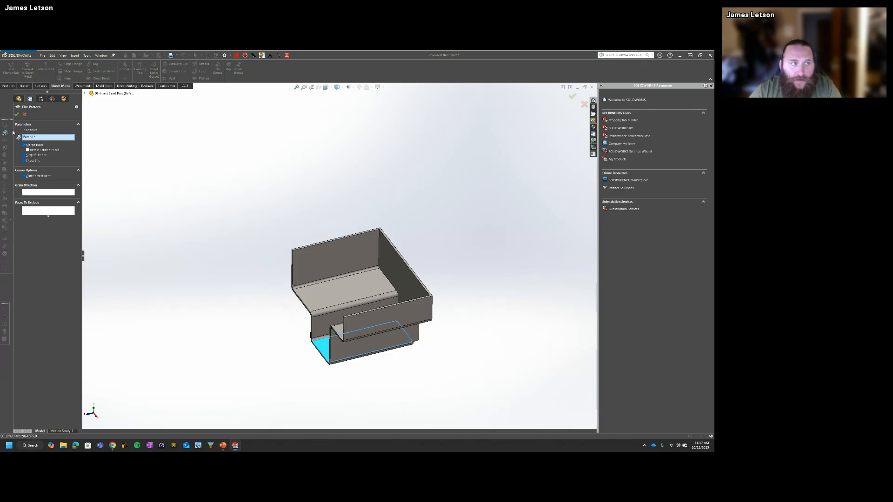
click(17, 115)
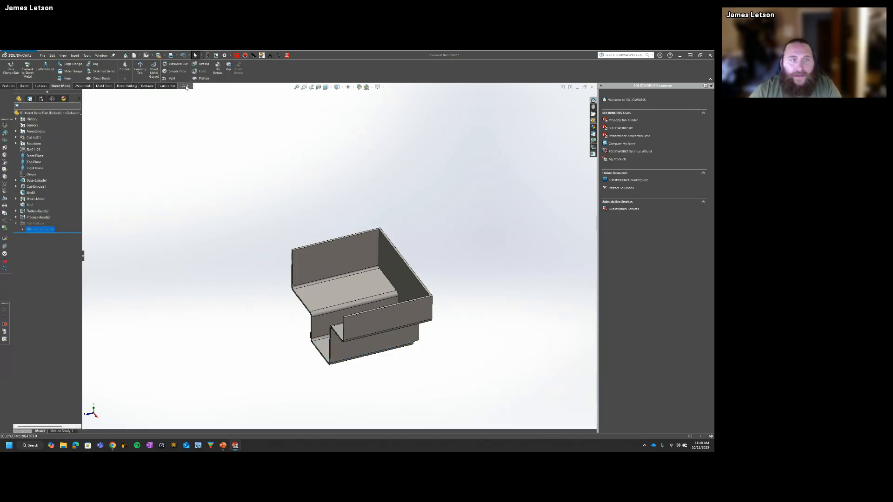
Step: Flatten the Insert Bend part to check its outline, fold it back up, and show it in isometric view
click(202, 79)
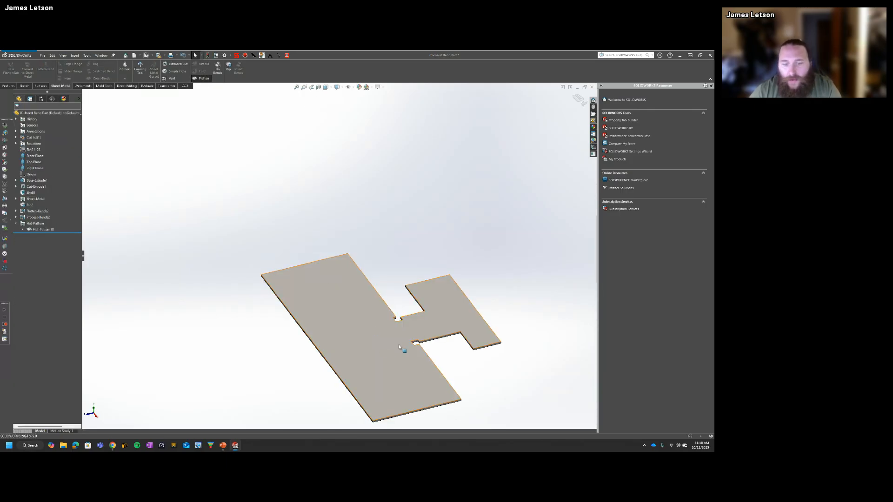
click(202, 78)
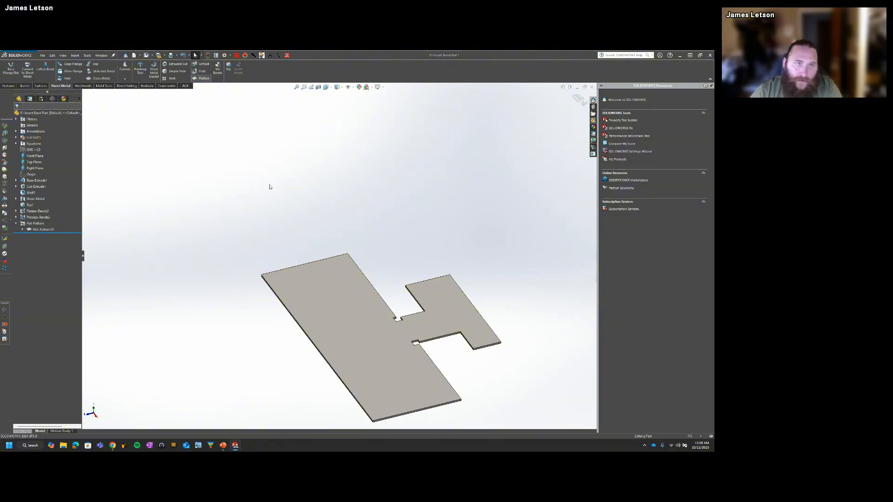
key(ctrl+7)
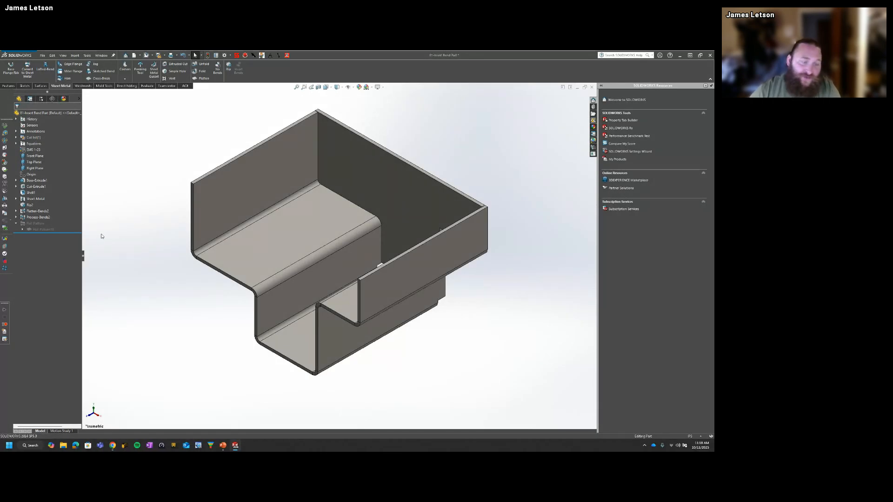
Step: Switch to the PowerPoint presentation and advance to the "Geometry Gone Rouge: Taming Imported Parts for Seamless Design" slide
key(ctrl+Tab)
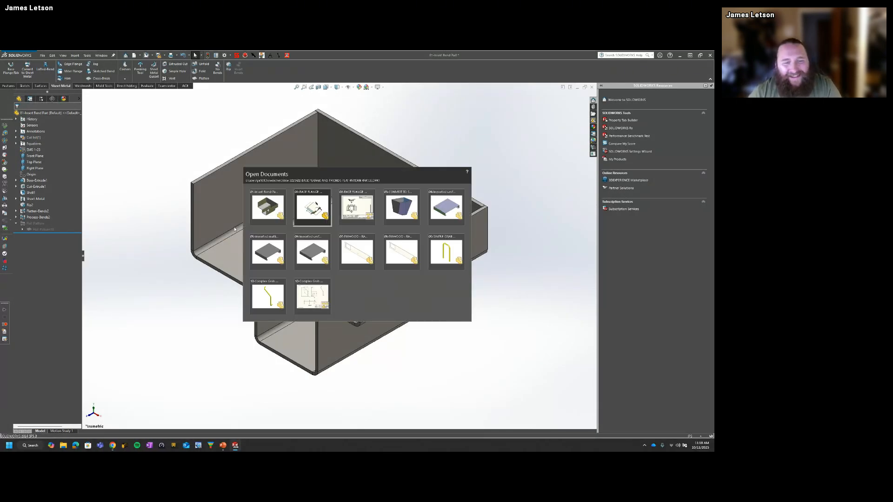
click(269, 212)
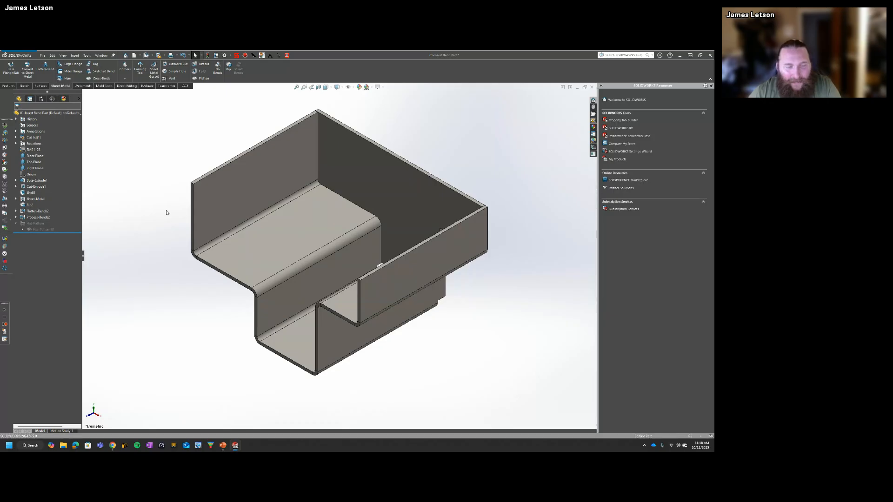
key(super+Tab)
click(455, 160)
click(455, 160)
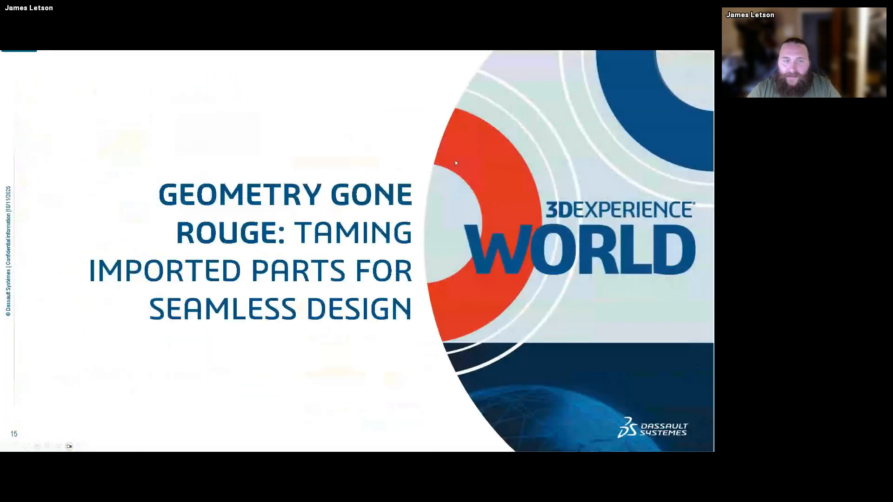
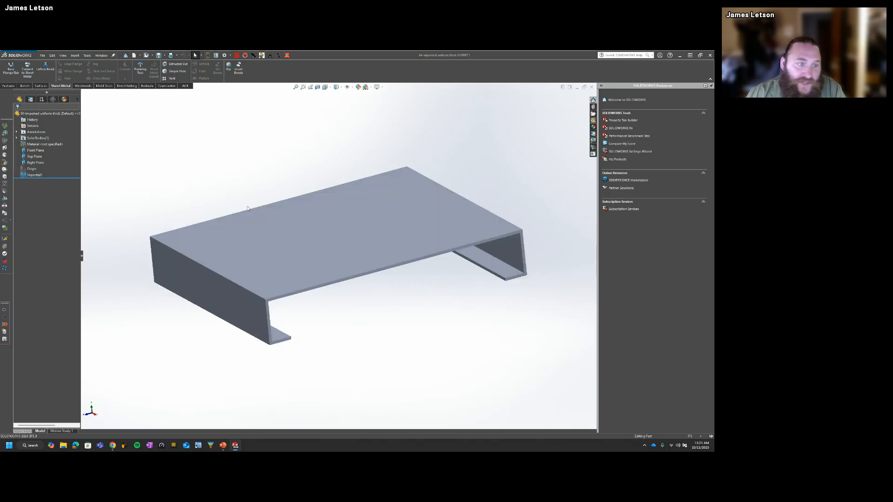
Step: Check the wall thickness of one side flange on the imported uniform-thickness part by selecting its outer and inner faces
scroll(297, 243, up, 1)
middle_drag(297, 243, 303, 257)
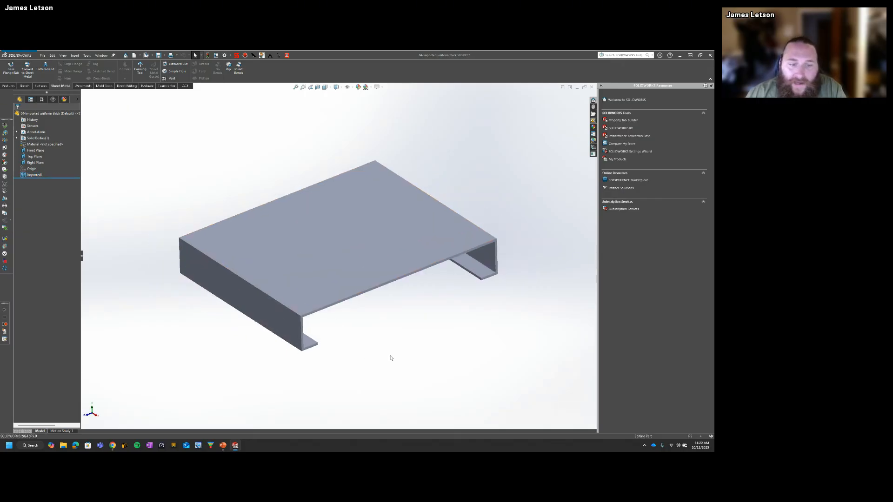
scroll(361, 354, down, 3)
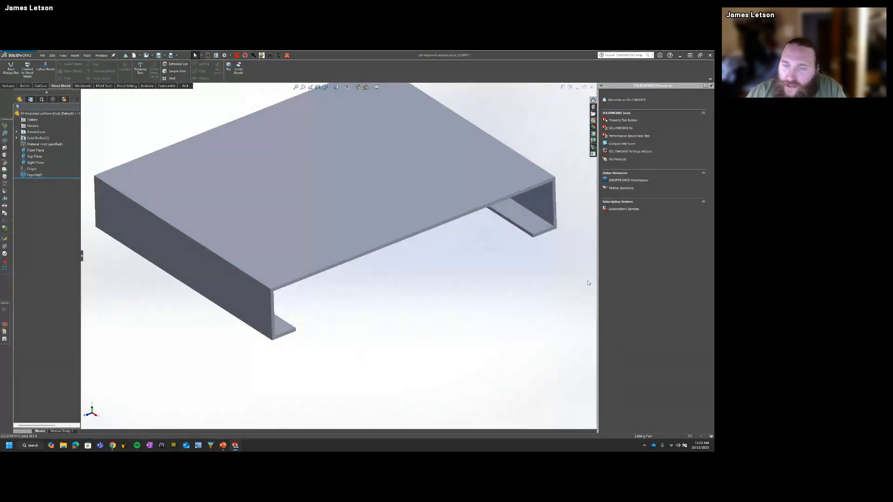
click(273, 336)
middle_drag(372, 329, 317, 315)
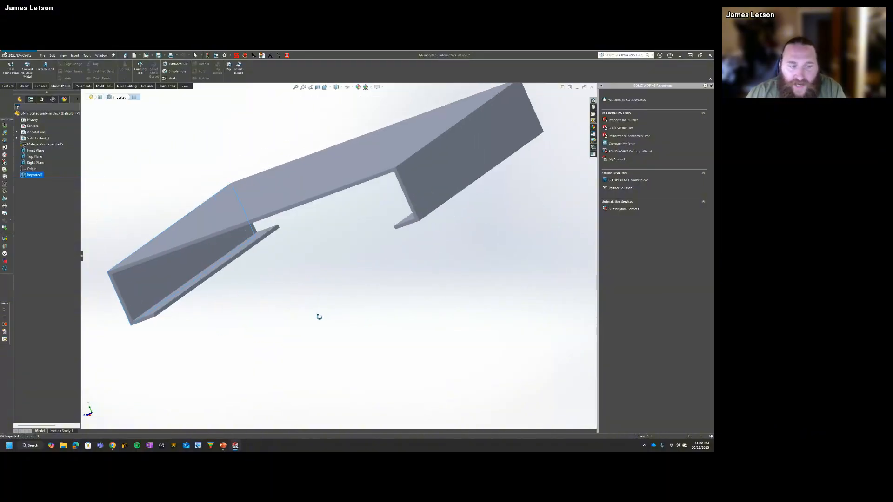
ctrl+click(146, 283)
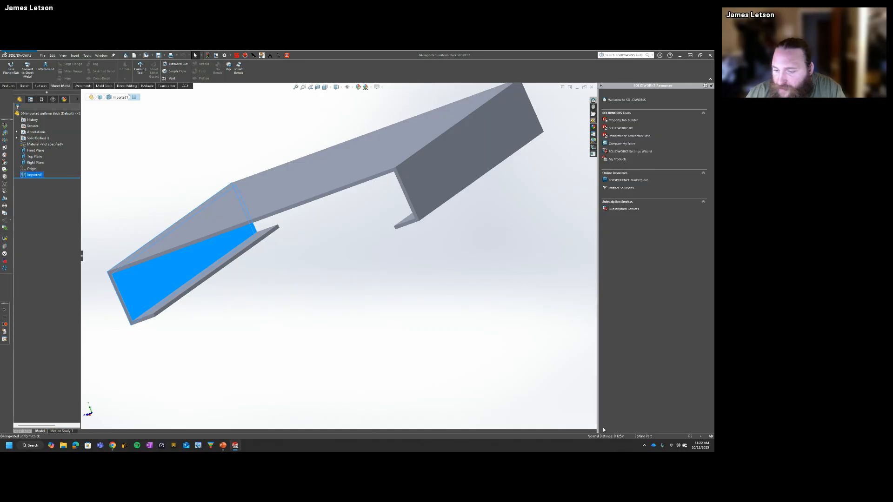
click(368, 299)
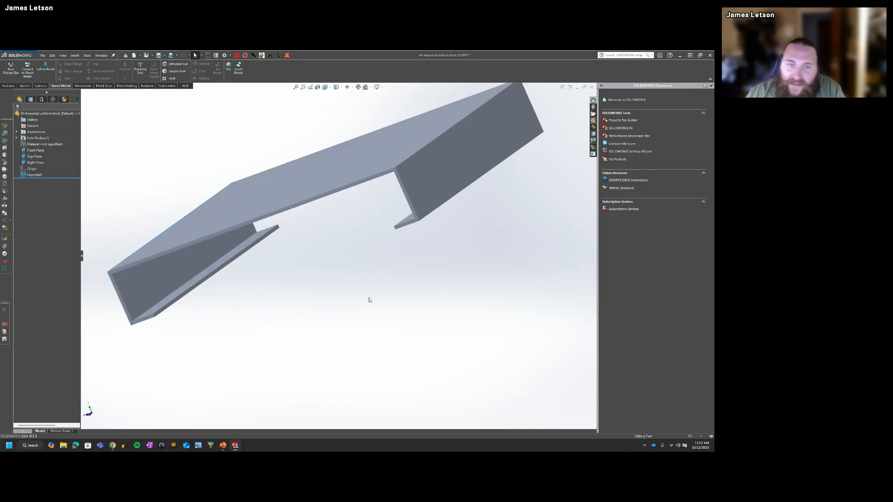
Step: Check the thickness of the top panel by selecting its upper face and its underside together
middle_drag(369, 299, 395, 291)
click(391, 226)
middle_drag(391, 241, 390, 171)
ctrl+click(391, 172)
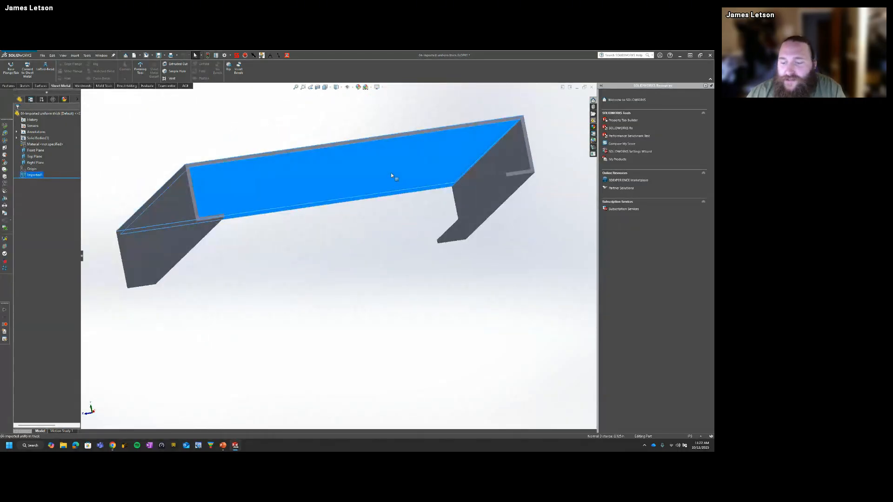
click(498, 351)
Step: Check the thickness of the opposite side flange between its inner and outer faces, and return to the isometric view
middle_drag(491, 232, 492, 246)
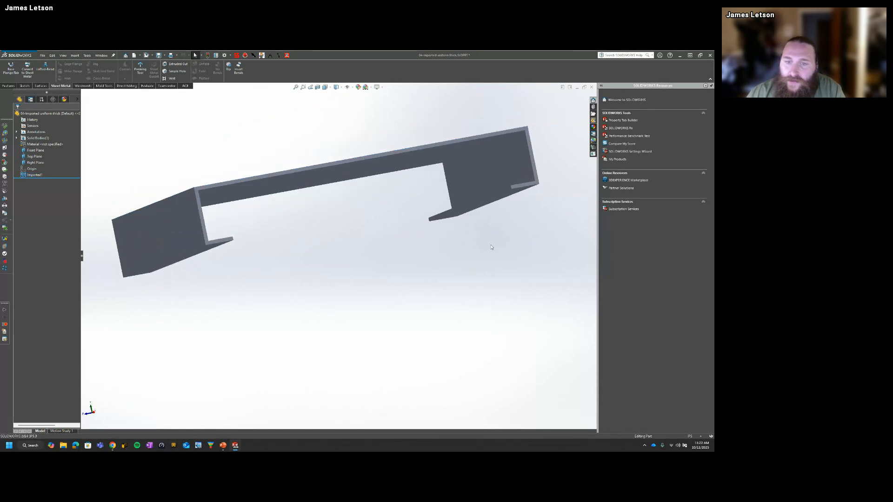
click(512, 179)
middle_drag(512, 178, 462, 200)
ctrl+click(462, 202)
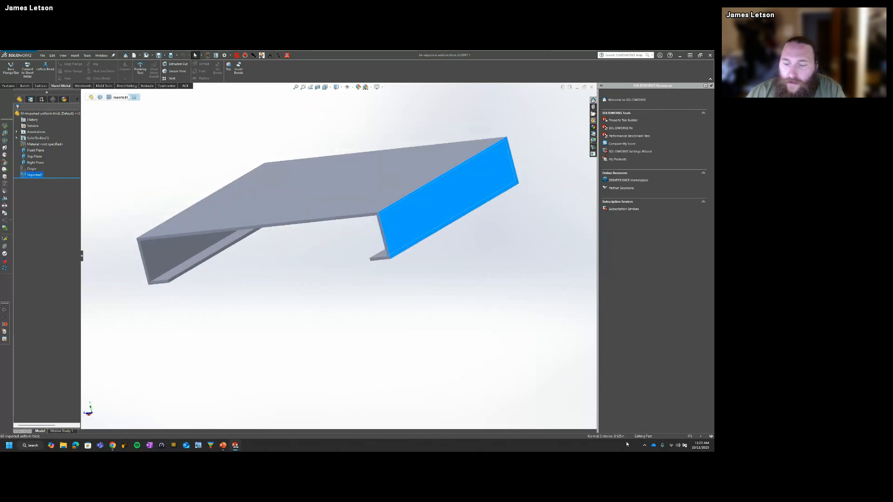
click(450, 374)
key(ctrl+7)
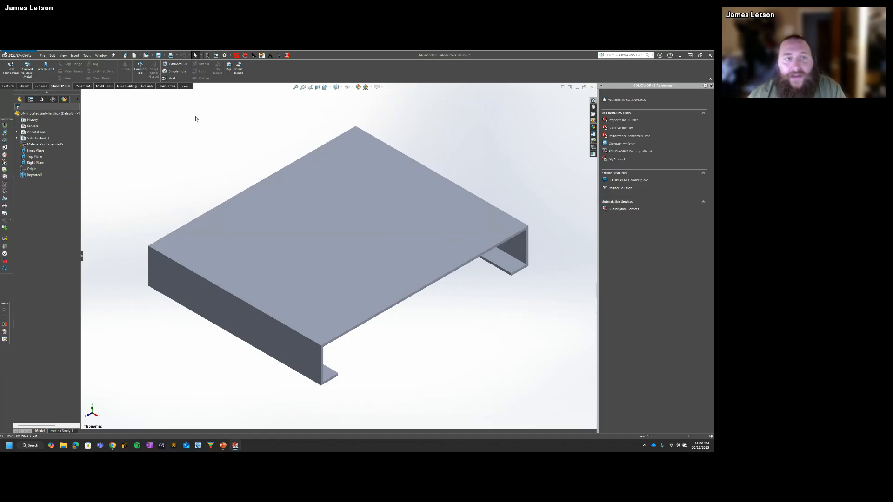
Step: Convert the imported part to sheet metal with Insert Bends using the top face as fixed face, then flatten and refold it
click(239, 69)
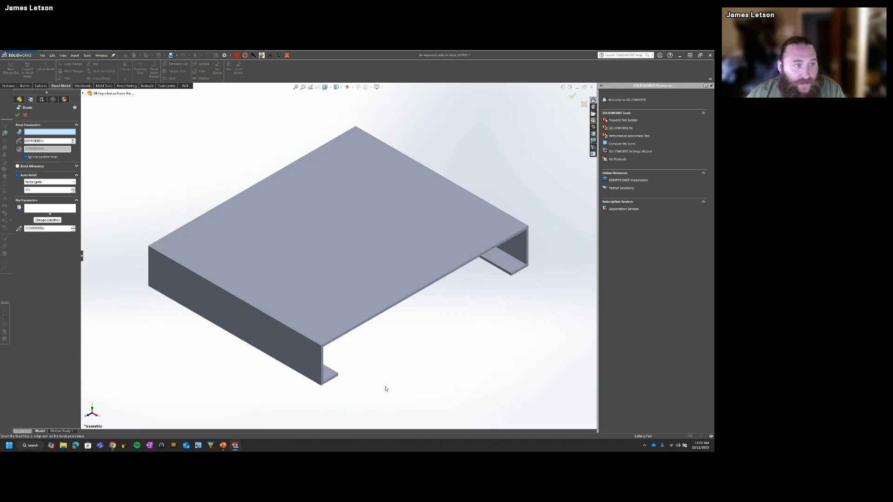
click(331, 299)
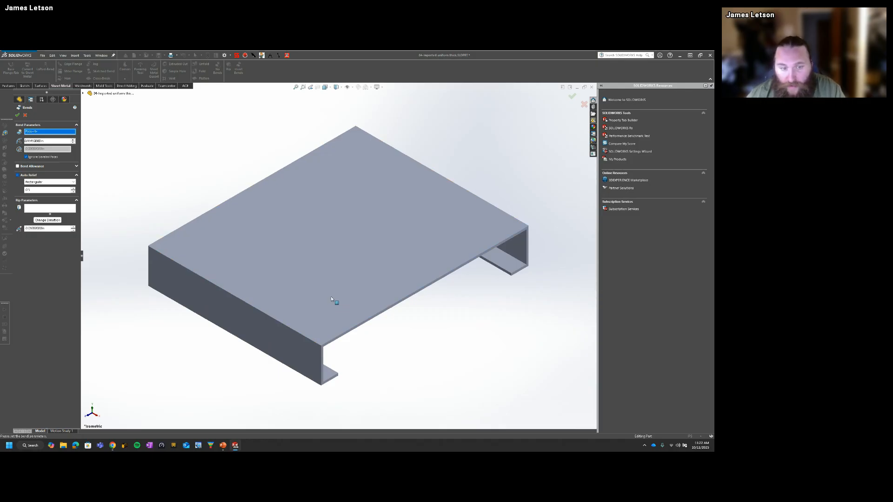
click(17, 114)
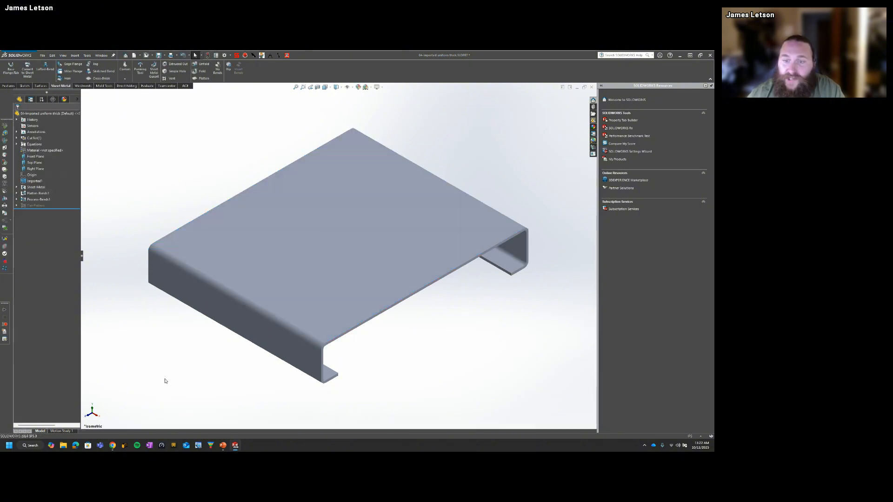
click(204, 78)
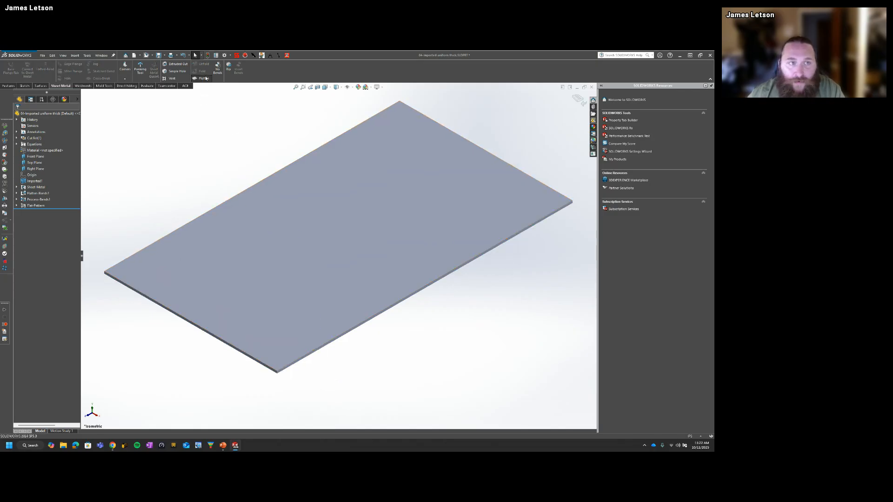
click(204, 78)
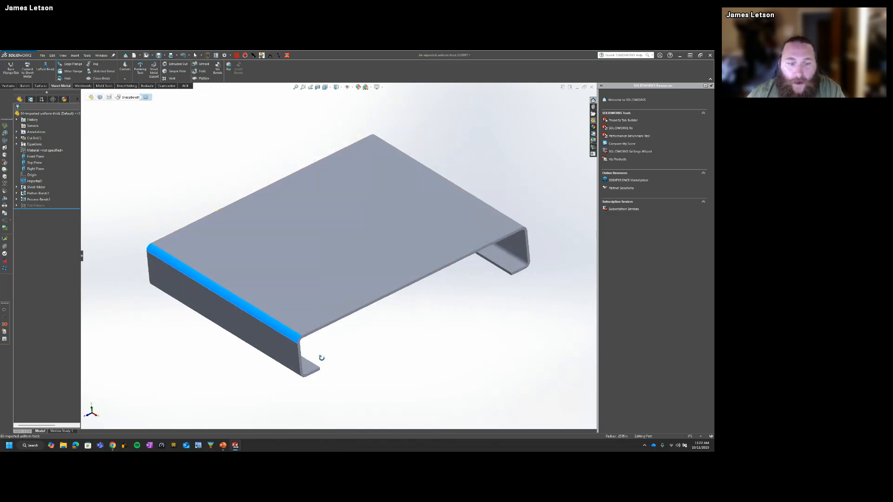
Step: Check the outer and inner radii of the bend between the top panel and the side flange
middle_drag(321, 357, 175, 321)
click(167, 310)
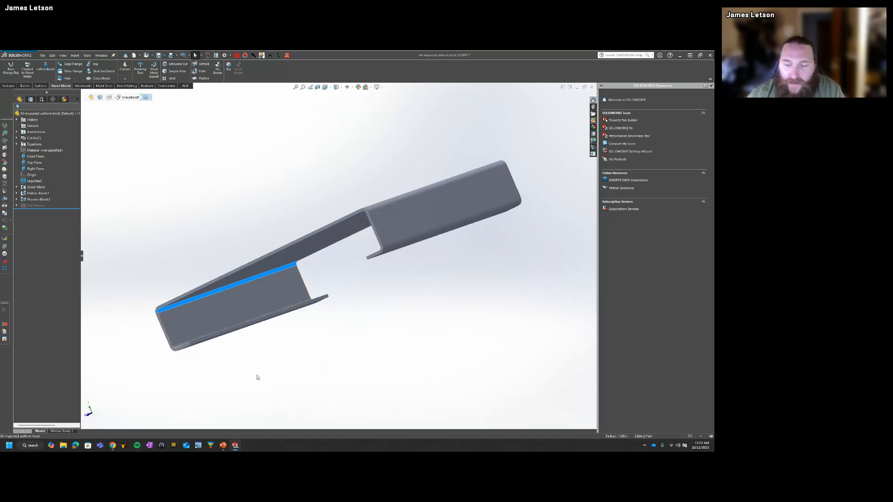
click(137, 224)
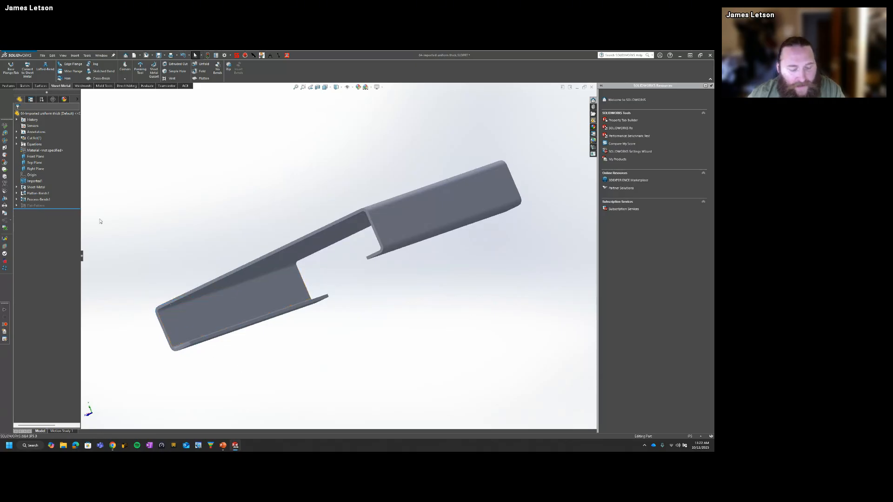
Step: Undo the Insert Bends conversion of the imported uniform-thickness part
key(ctrl+z)
key(ctrl+z)
key(ctrl+z)
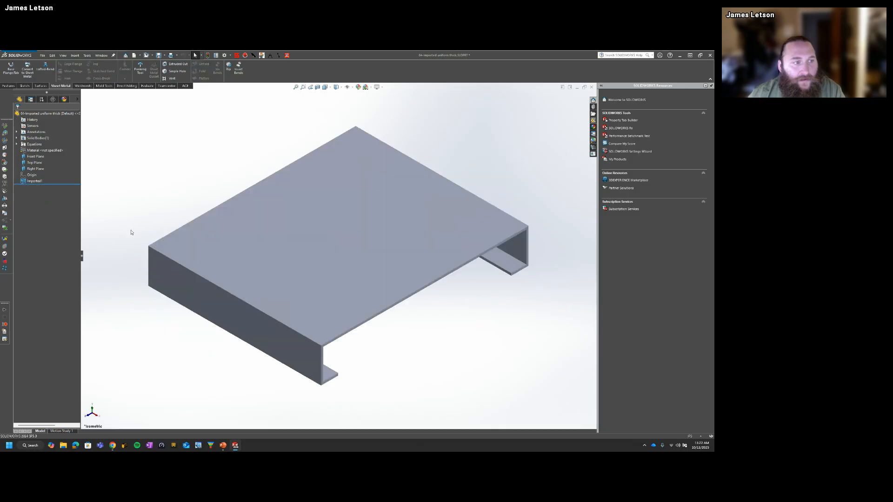
Step: Apply Insert Bends to the imported uniform-thickness part with the top face fixed, keeping the default bend radius
click(238, 69)
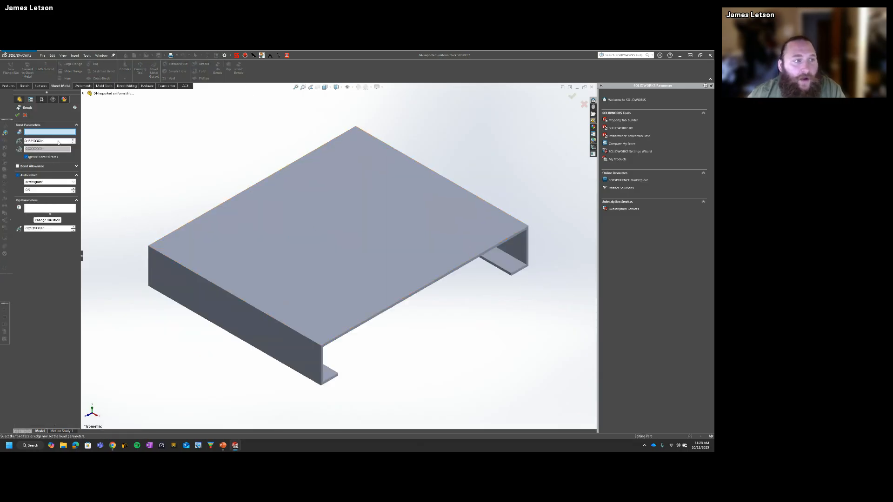
drag(51, 141, 28, 141)
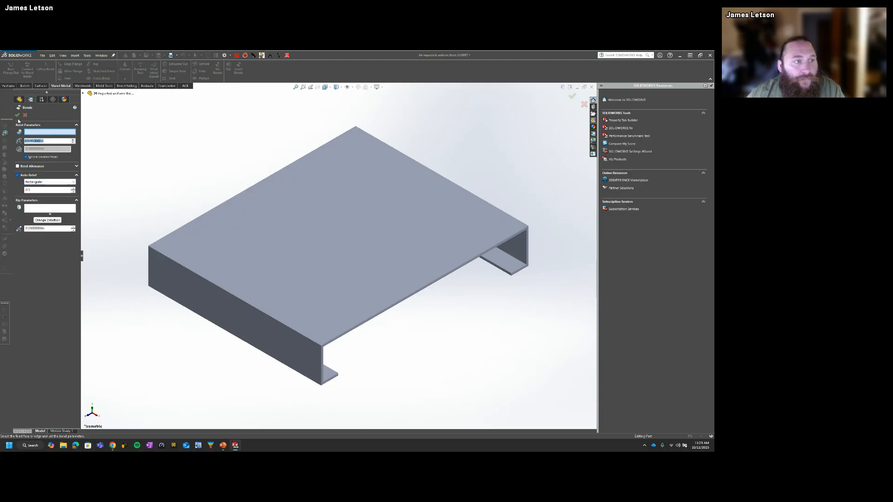
click(275, 253)
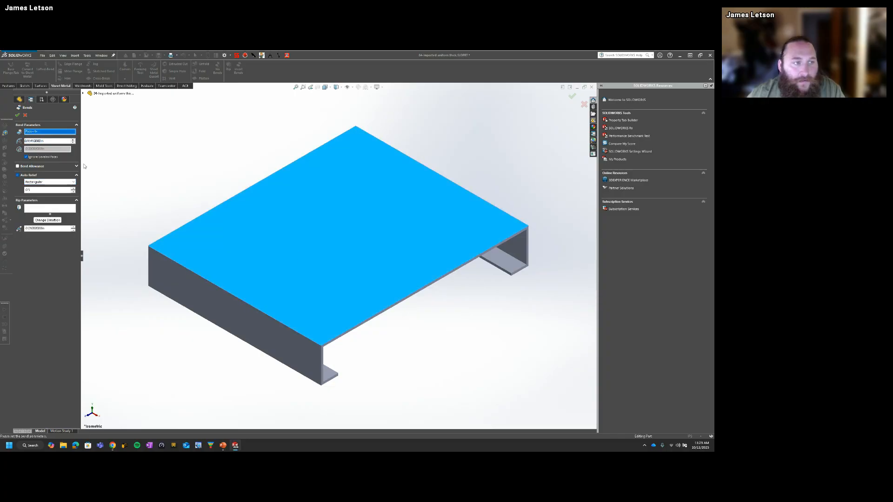
click(18, 118)
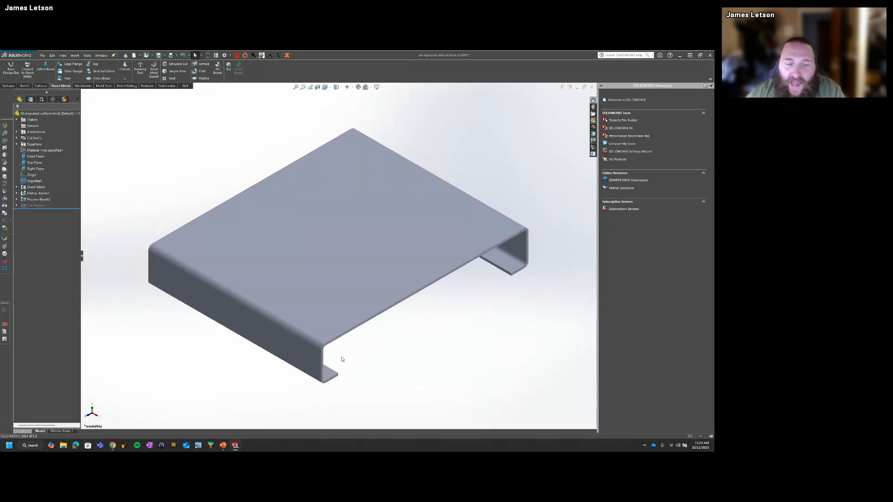
Step: Switch to the Insert Bend part and roll its feature history back to just after the Shell feature to show its sharp corners
key(ctrl+Tab)
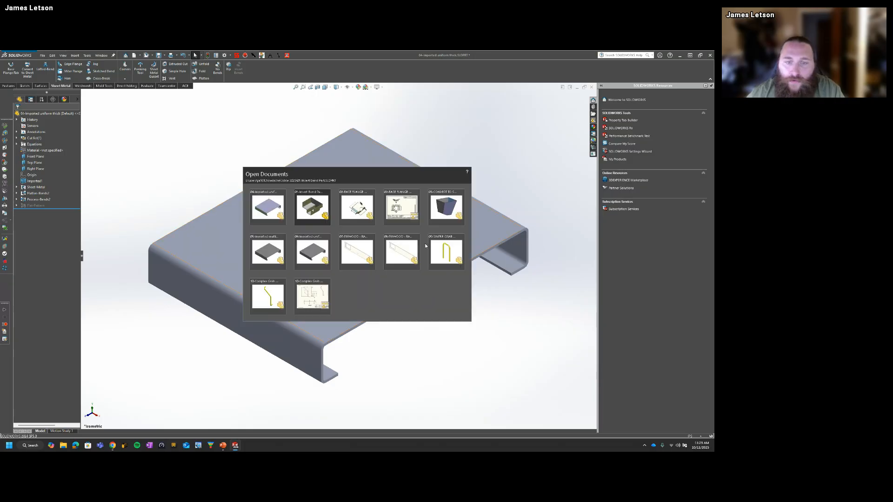
click(318, 210)
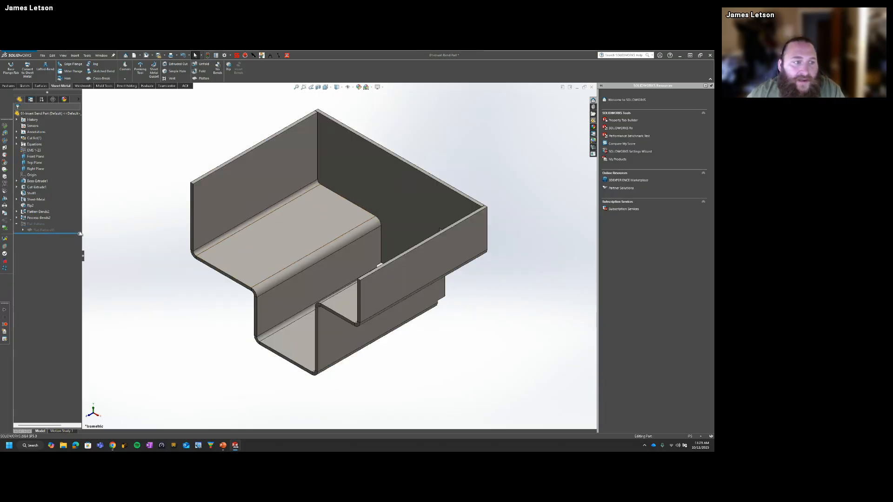
drag(80, 233, 80, 197)
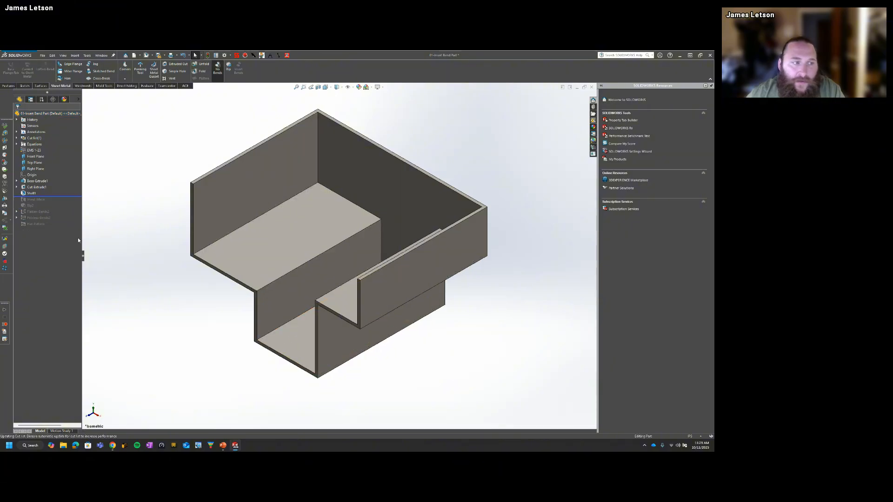
middle_drag(93, 222, 350, 216)
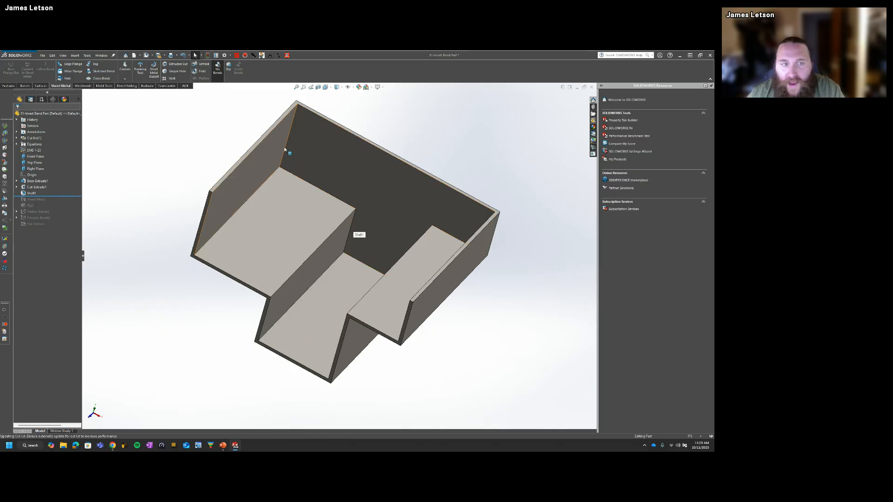
Step: Return to the imported uniform-thickness part and switch to the imported multi-thick part
key(ctrl+Tab)
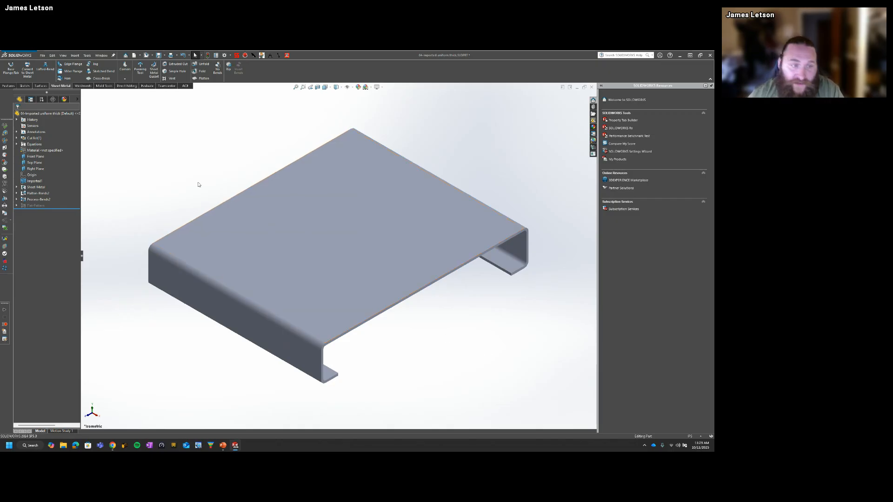
key(ctrl+Tab)
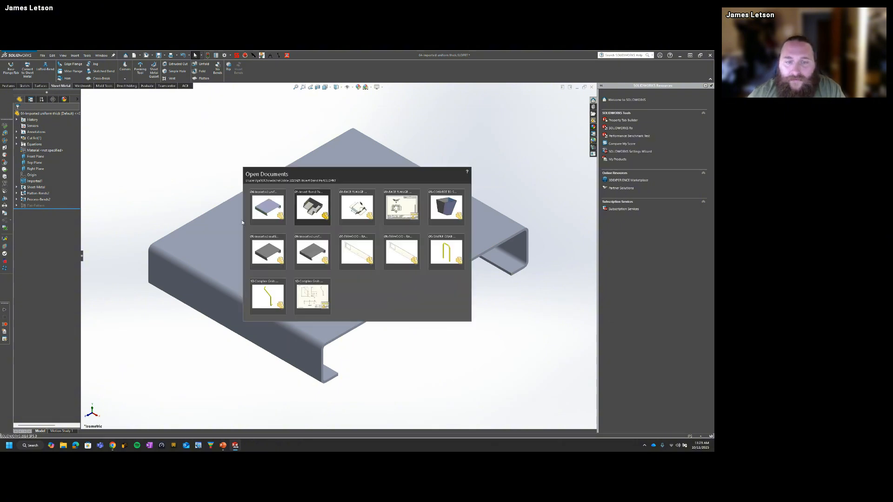
click(267, 252)
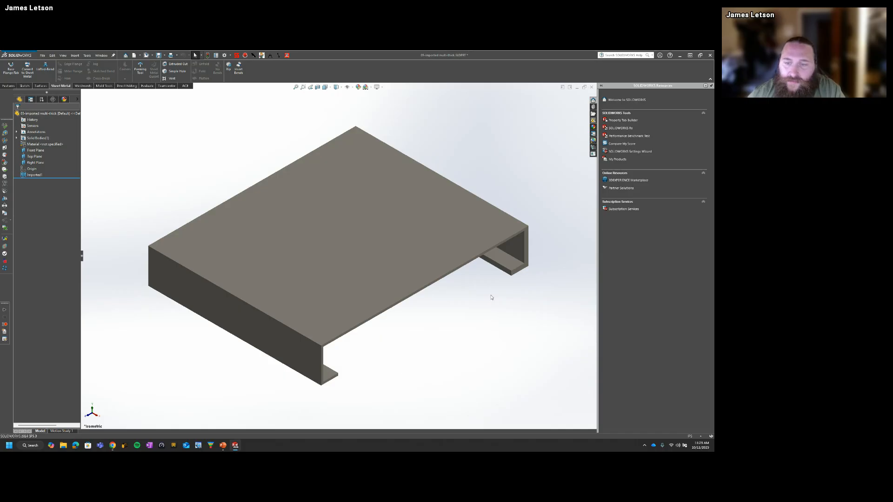
Step: Compare the thickness of the side flange and the top panel on the multi-thick part, and return to the isometric view
click(522, 245)
middle_drag(519, 269, 484, 292)
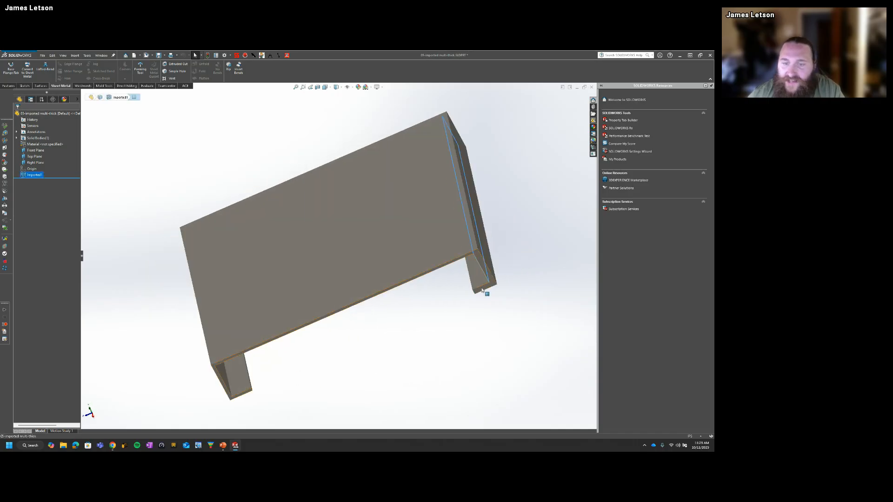
ctrl+click(485, 252)
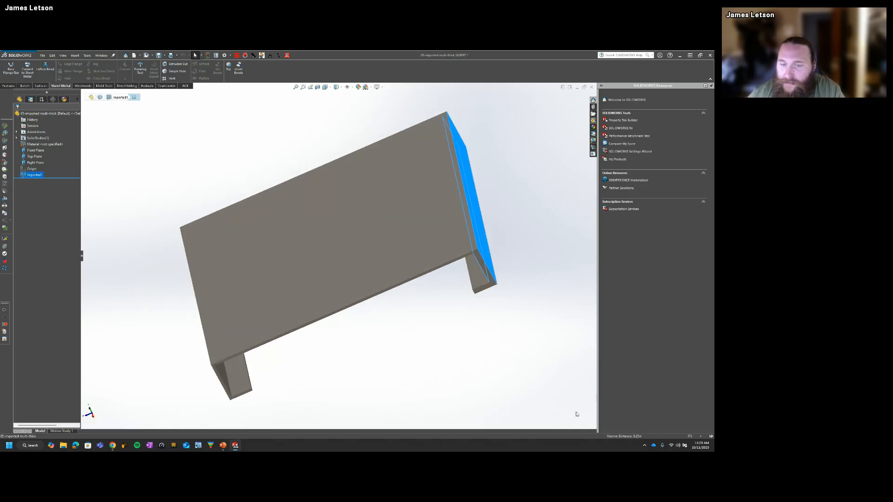
click(367, 278)
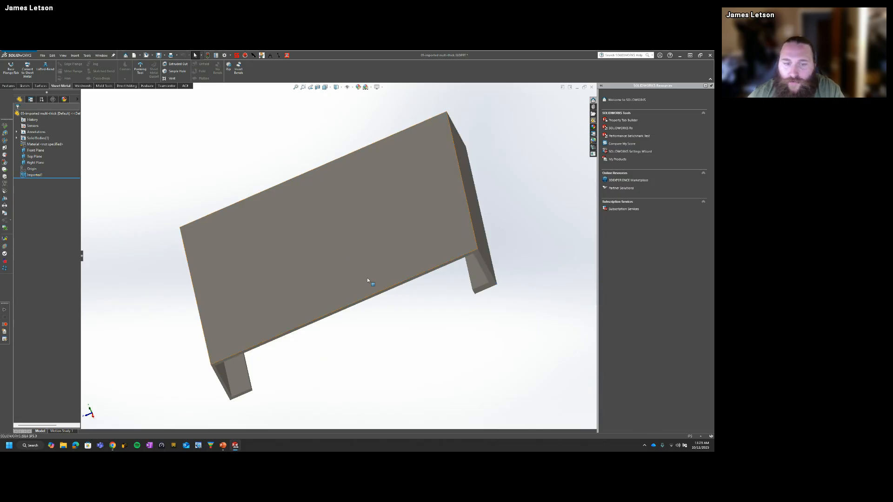
middle_drag(367, 278, 325, 249)
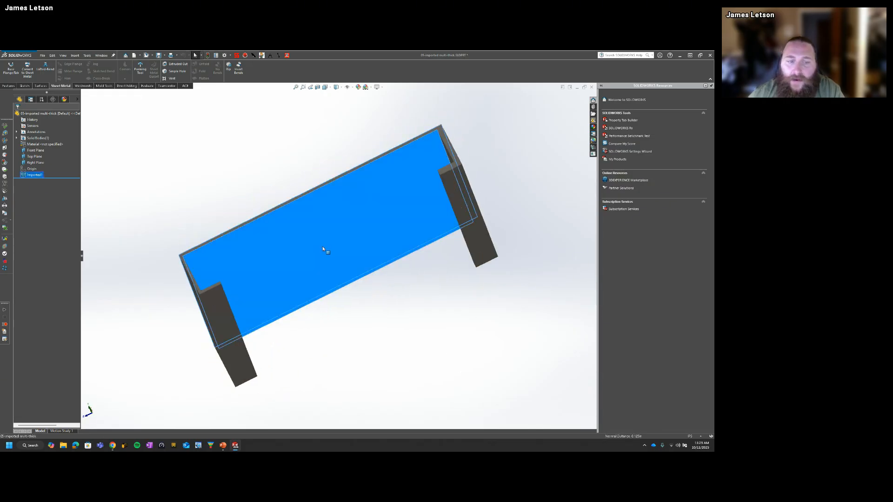
click(489, 382)
key(ctrl+7)
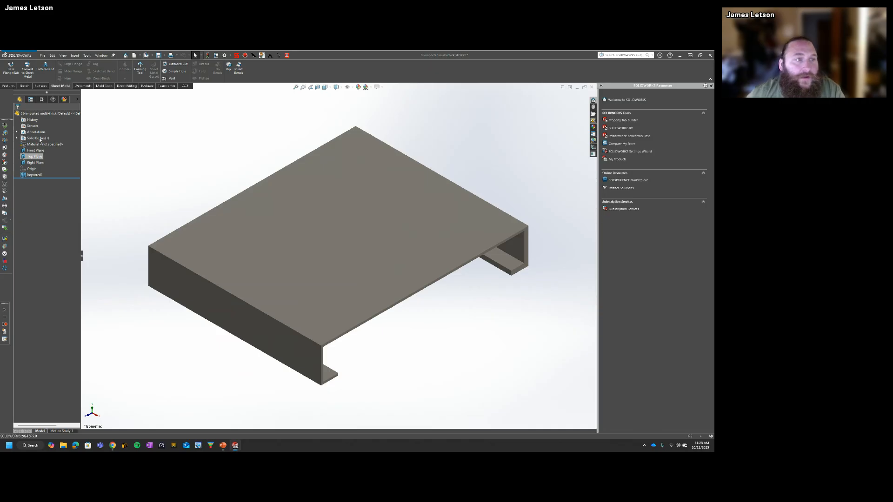
Step: Apply Insert Bends to the imported multi-thick part using its top face as the fixed face
click(238, 68)
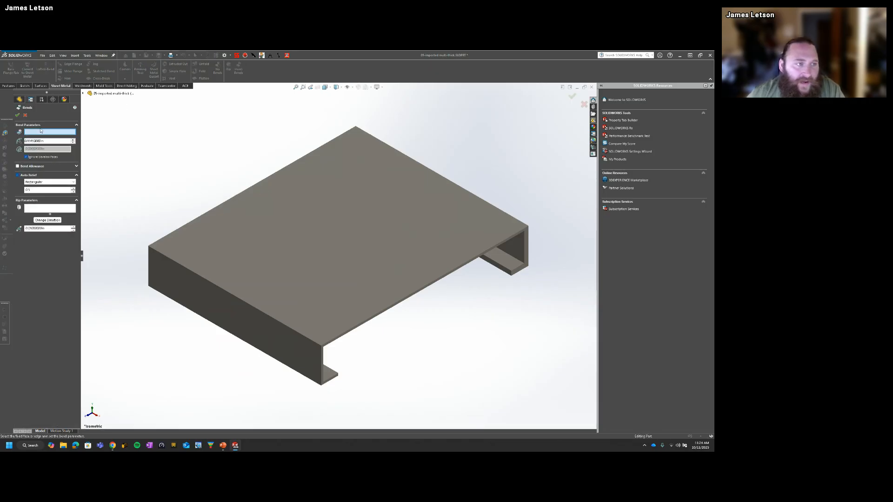
click(306, 244)
click(17, 115)
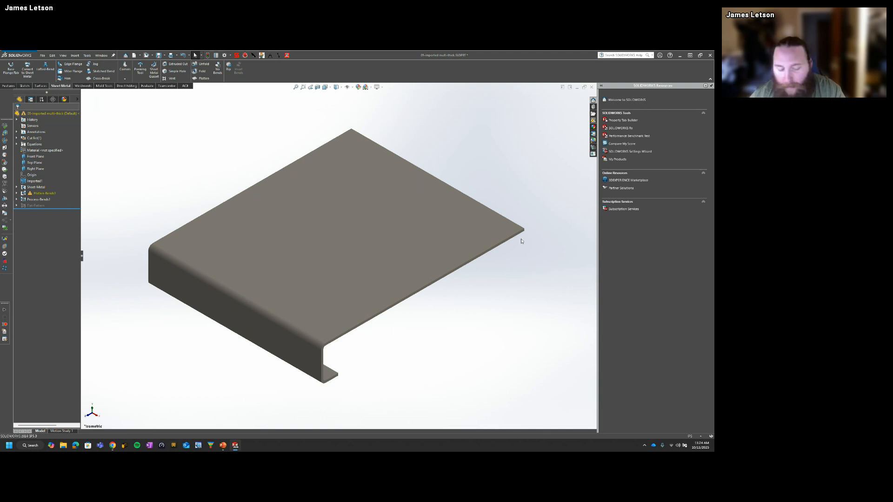
Step: Undo the Insert Bends conversion of the imported multi-thick part
key(ctrl+z)
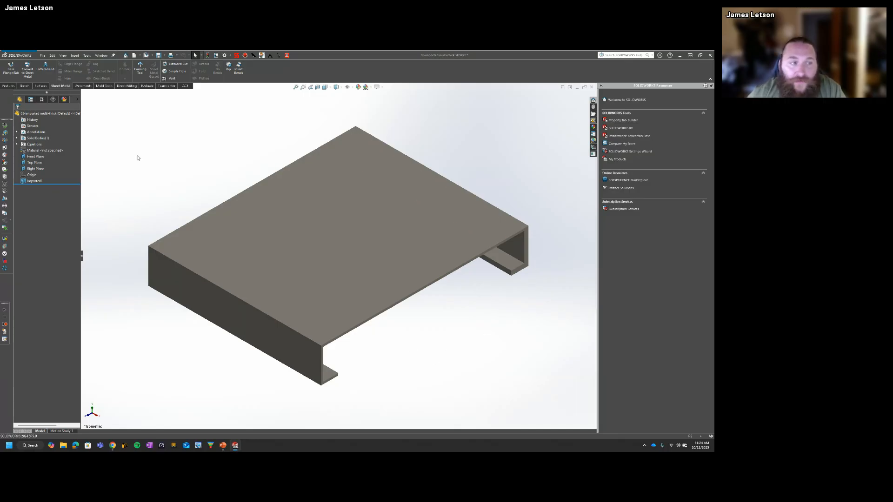
click(238, 68)
double_click(50, 142)
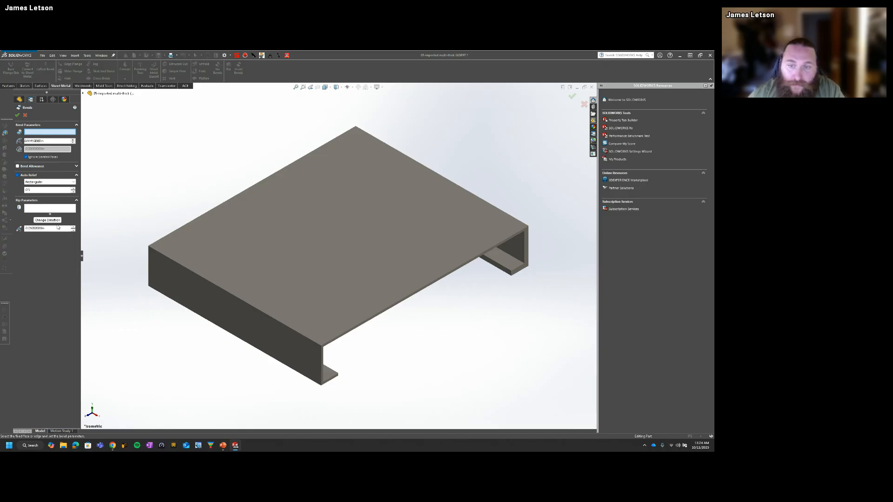
click(266, 253)
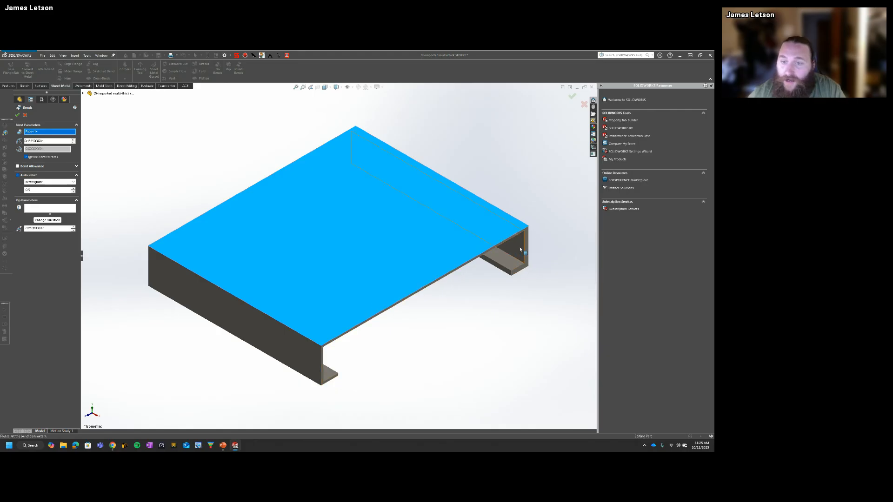
click(584, 104)
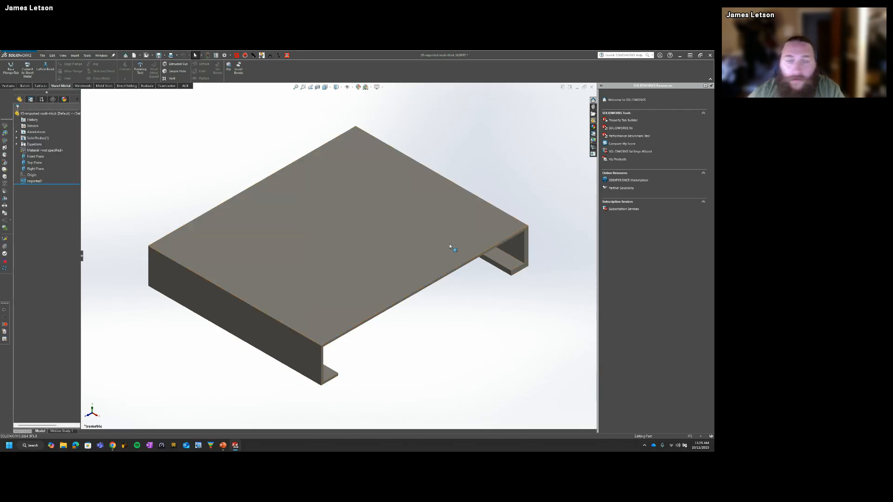
Step: Set up Convert to Sheet Metal with the top face fixed and the outer upper and lower edges of both side flanges as bends
click(28, 70)
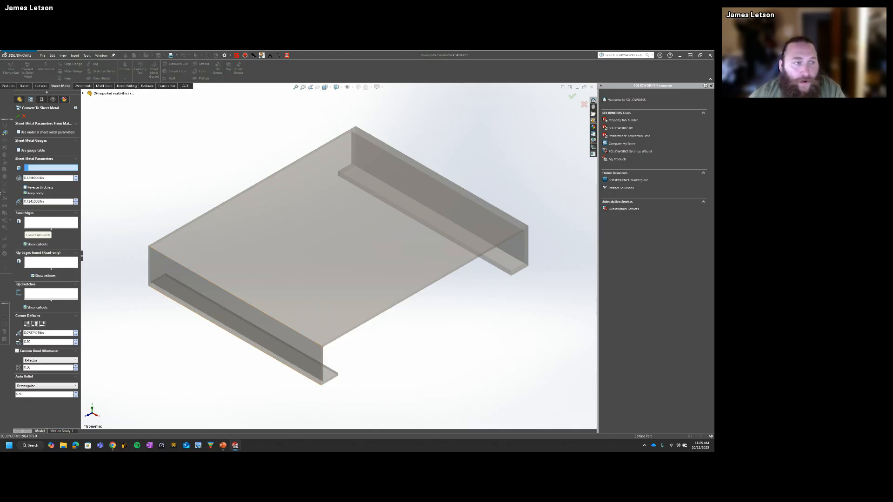
click(254, 246)
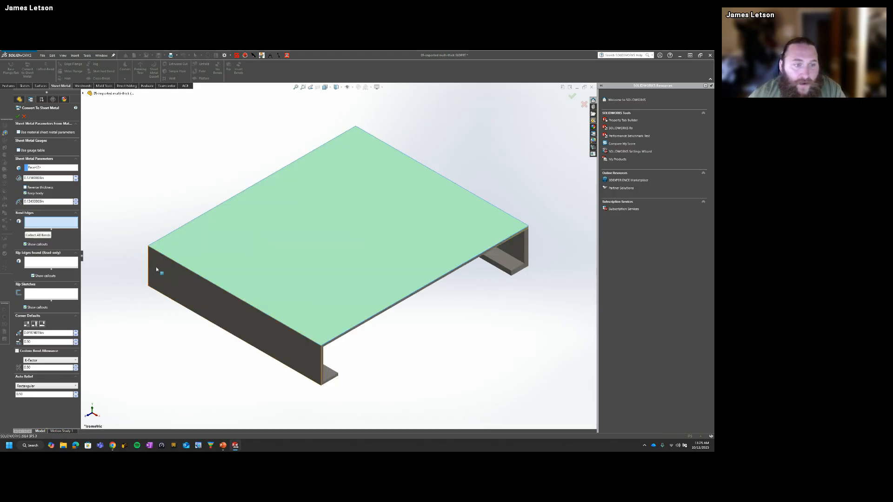
click(172, 261)
click(275, 358)
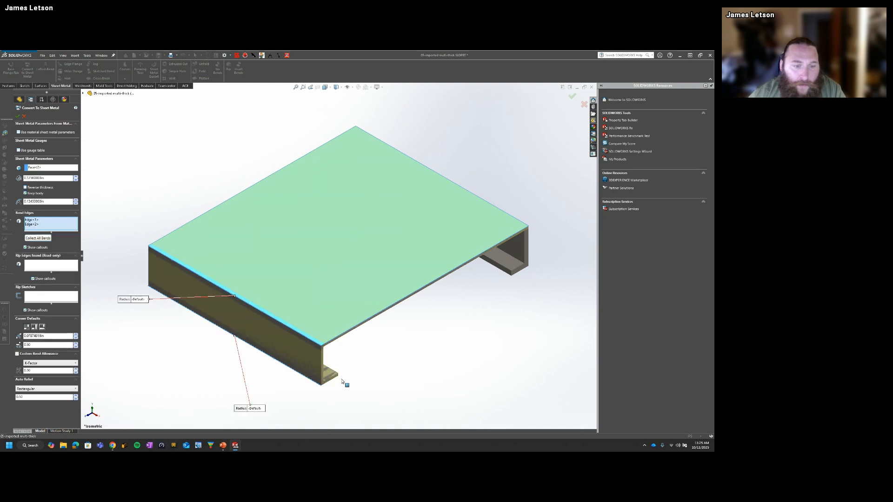
middle_drag(529, 236, 472, 259)
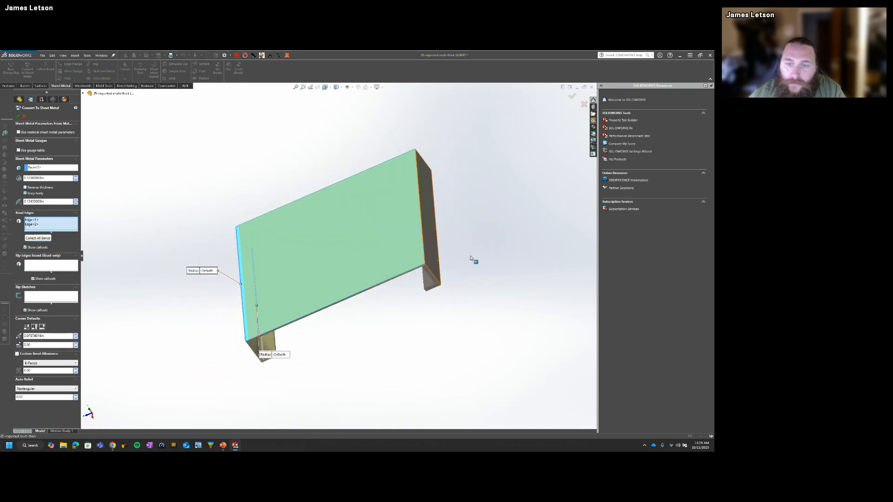
click(427, 242)
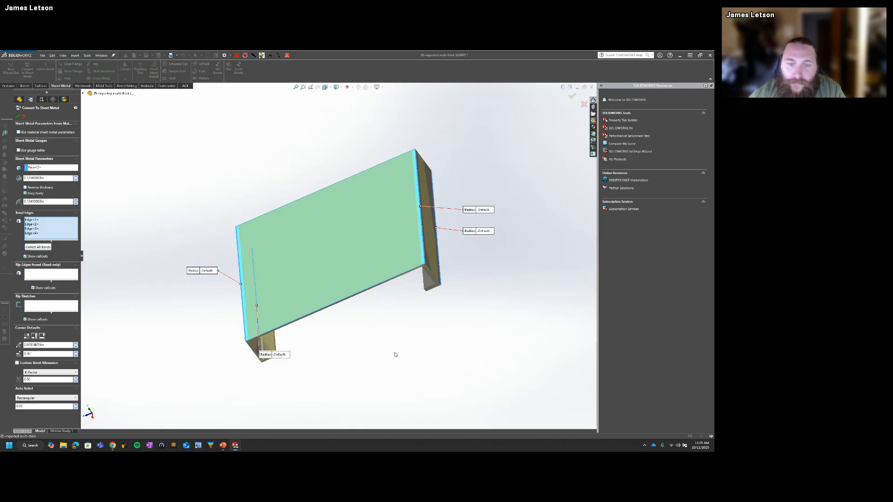
Step: Examine the previewed sheet thickness against the original solid at the side flange's lower corner, and return to the isometric view
middle_drag(395, 354, 427, 321)
middle_drag(450, 289, 462, 249)
scroll(416, 280, down, 5)
scroll(399, 279, down, 2)
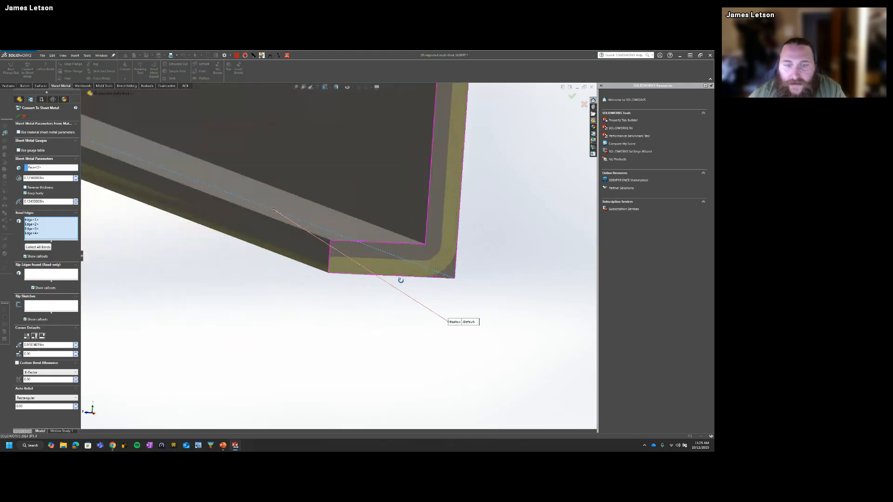
scroll(395, 283, up, 8)
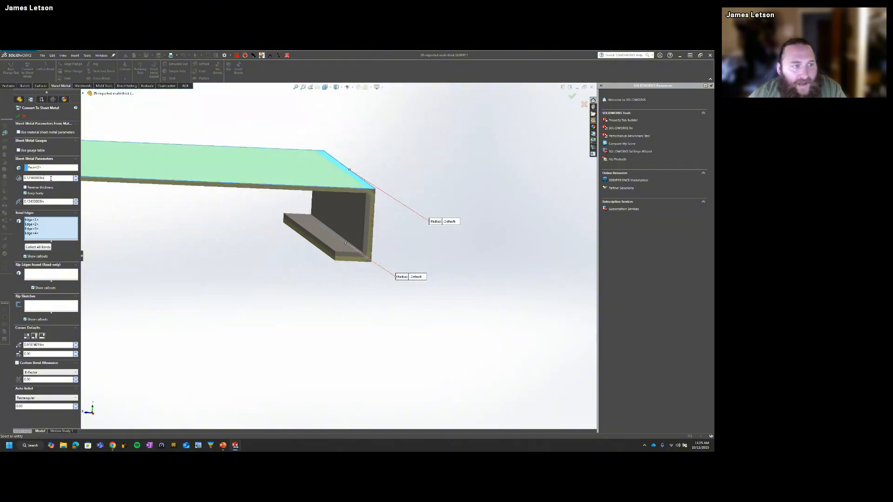
drag(45, 179, 24, 181)
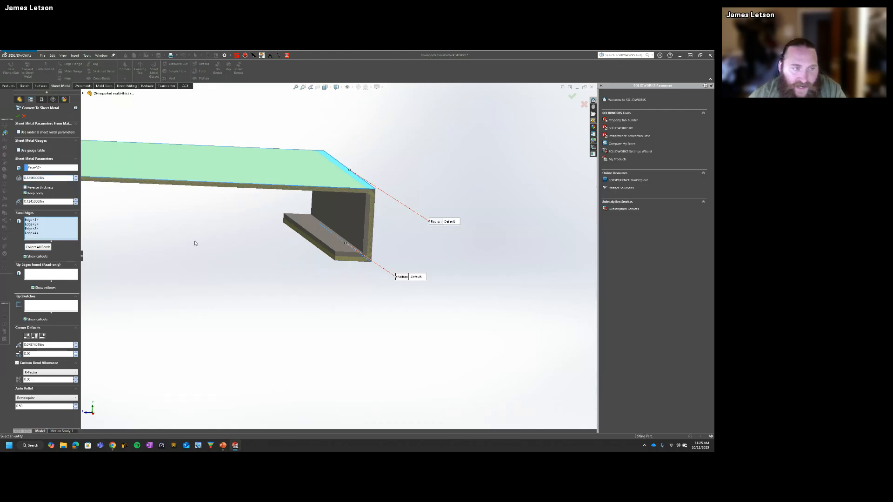
scroll(367, 219, down, 5)
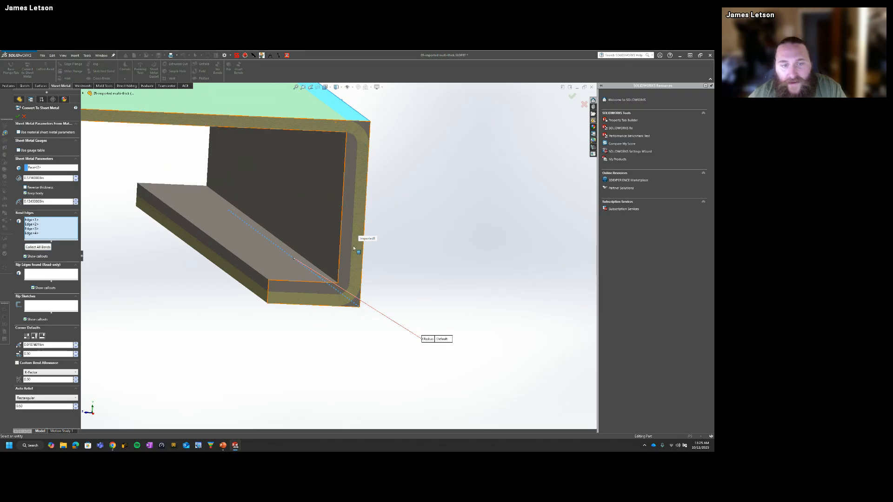
scroll(352, 269, down, 3)
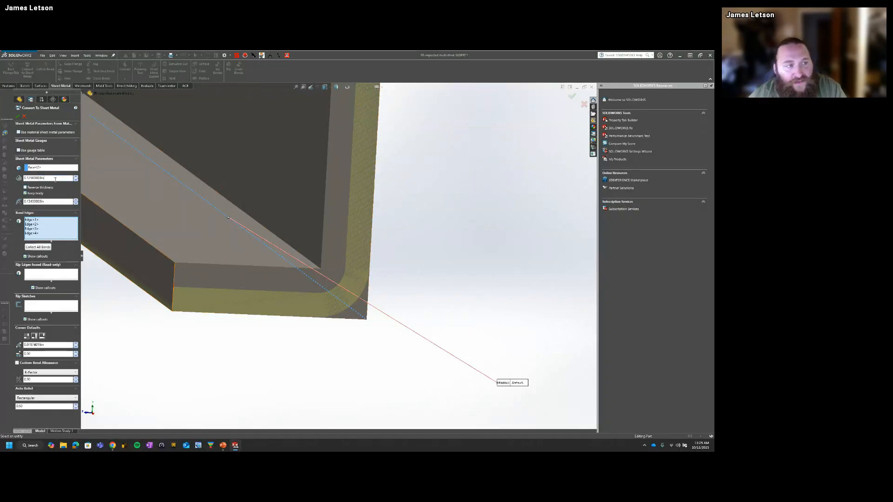
drag(50, 179, 23, 178)
key(ctrl+7)
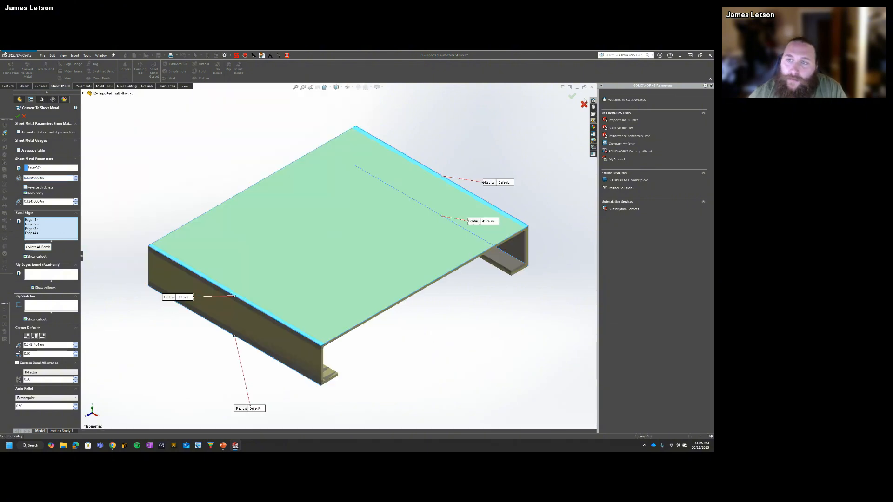
Step: Accept the sheet metal conversion and edit it to turn off Keep body
click(572, 96)
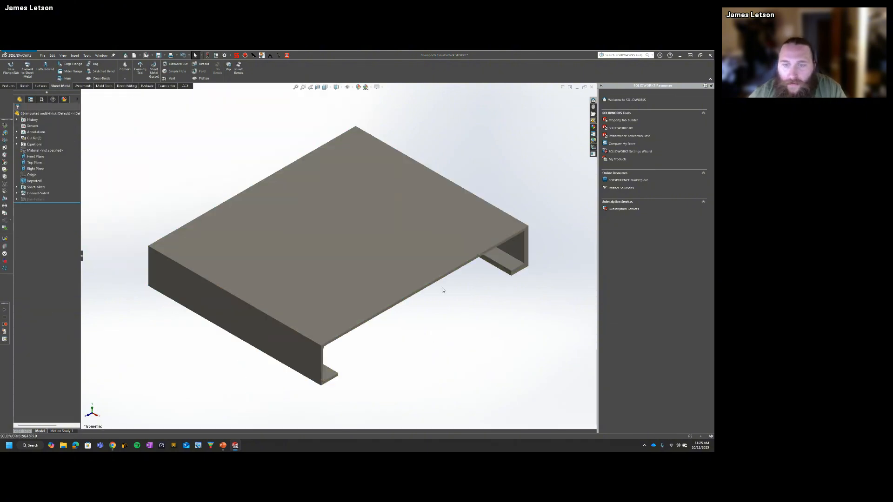
click(37, 193)
click(24, 181)
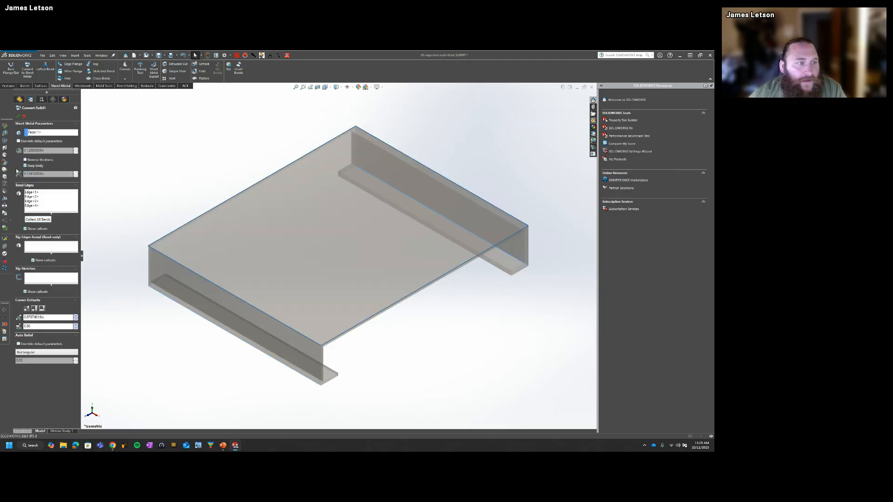
click(18, 116)
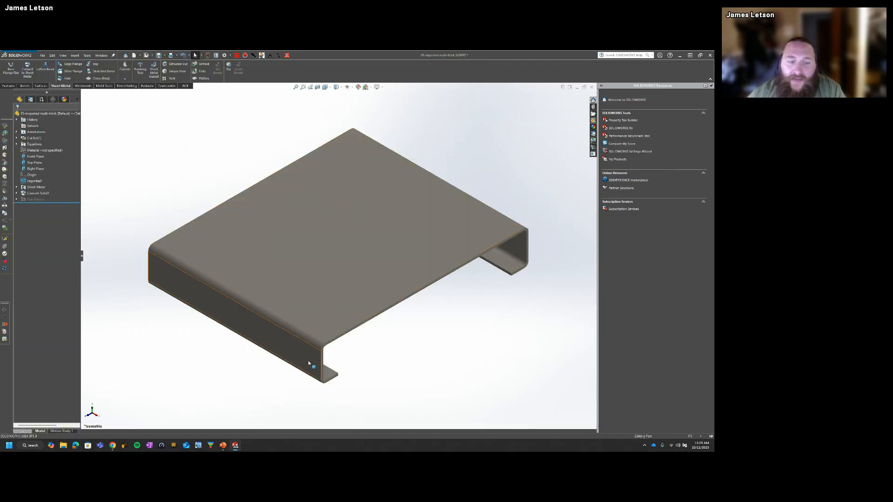
Step: Flatten the converted multi-thick part to check its flat pattern, and return it to the folded state
click(203, 78)
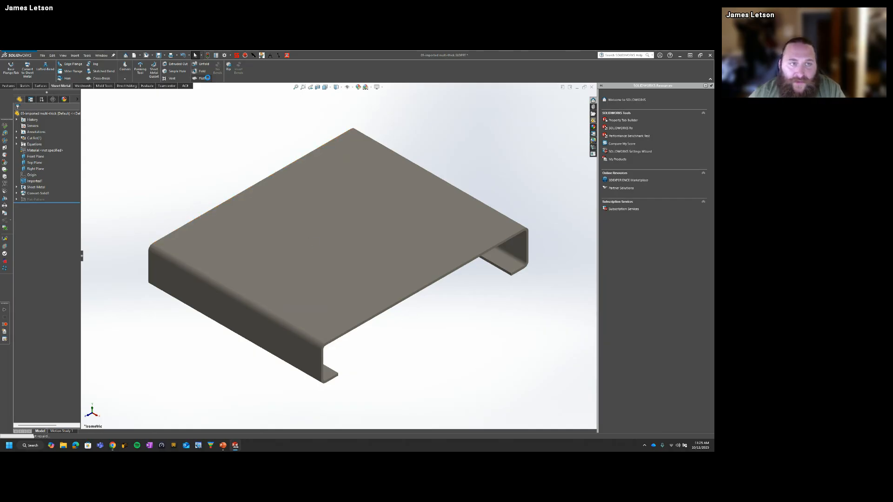
click(203, 78)
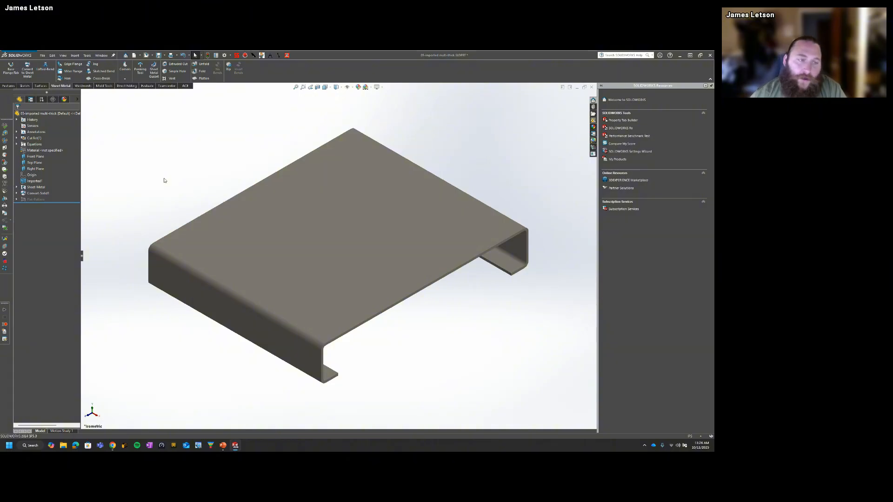
Step: Switch to the imported uniform-thickness part with radius and inspect its rounded flange bend and its imported feature
key(ctrl+Tab)
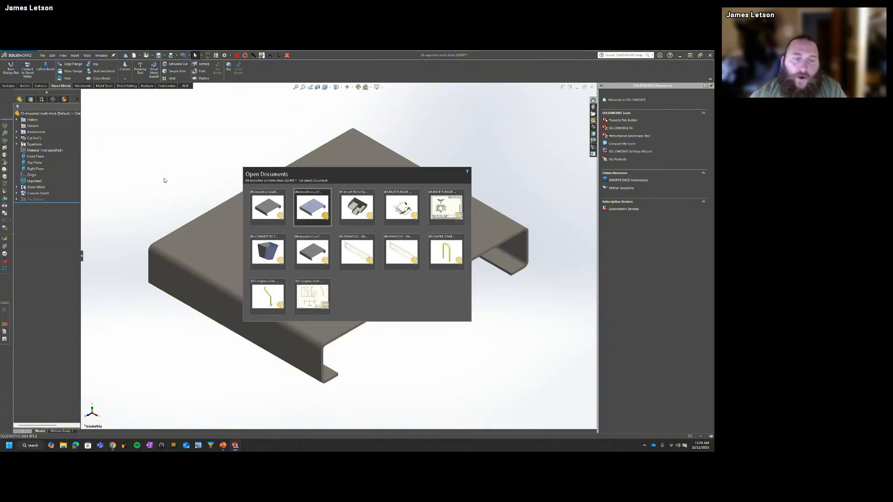
click(303, 253)
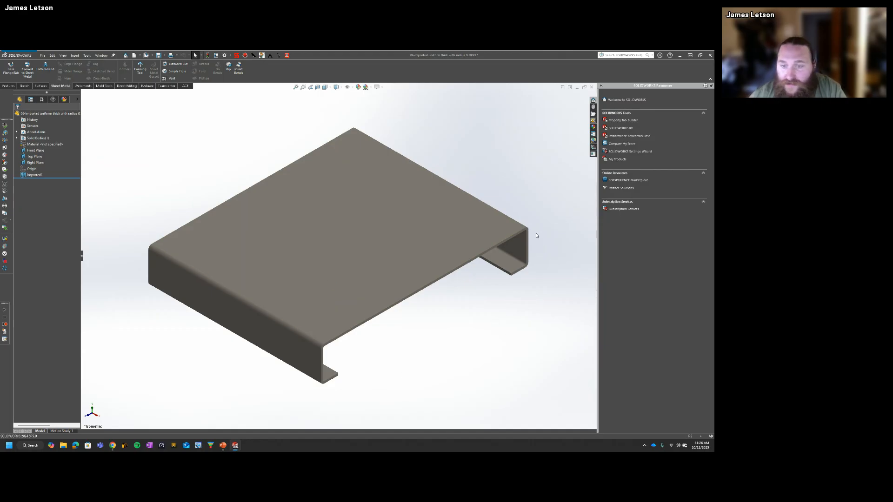
click(319, 354)
middle_drag(329, 354, 182, 310)
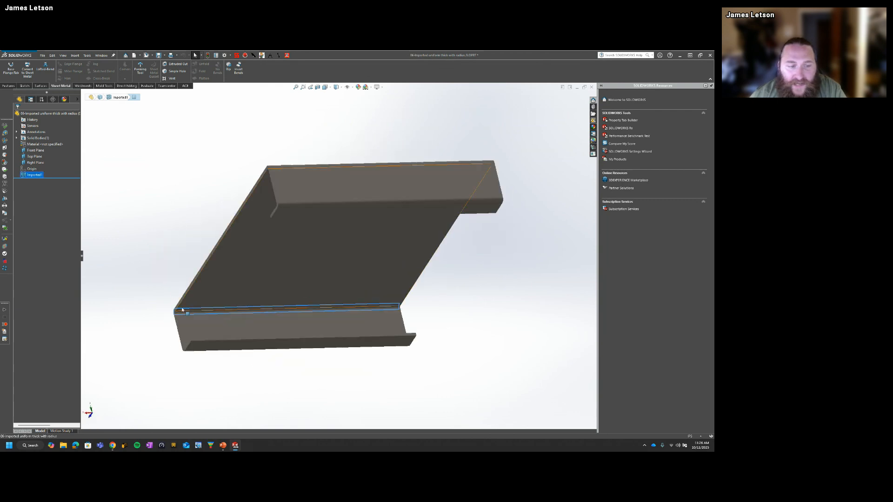
scroll(182, 309, down, 6)
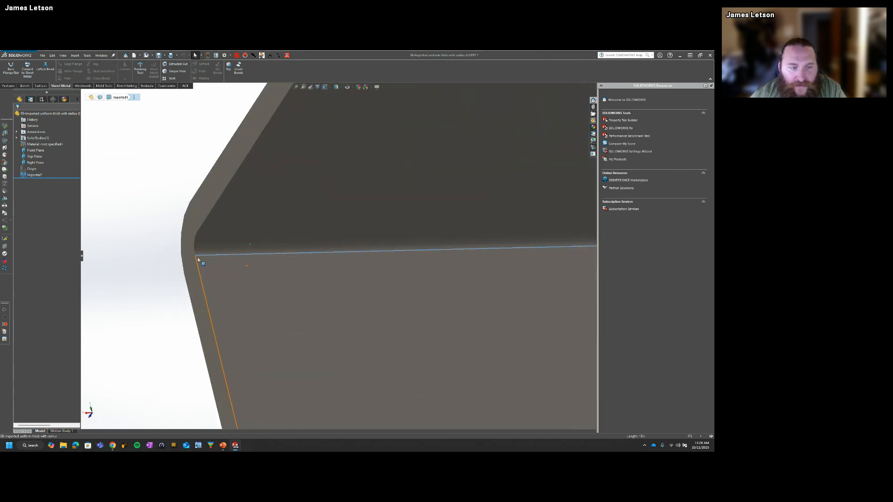
key(ctrl+7)
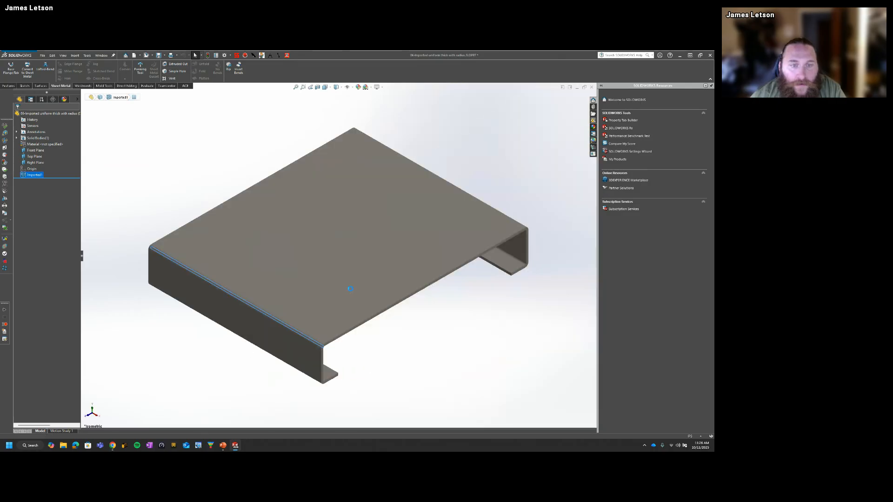
click(31, 176)
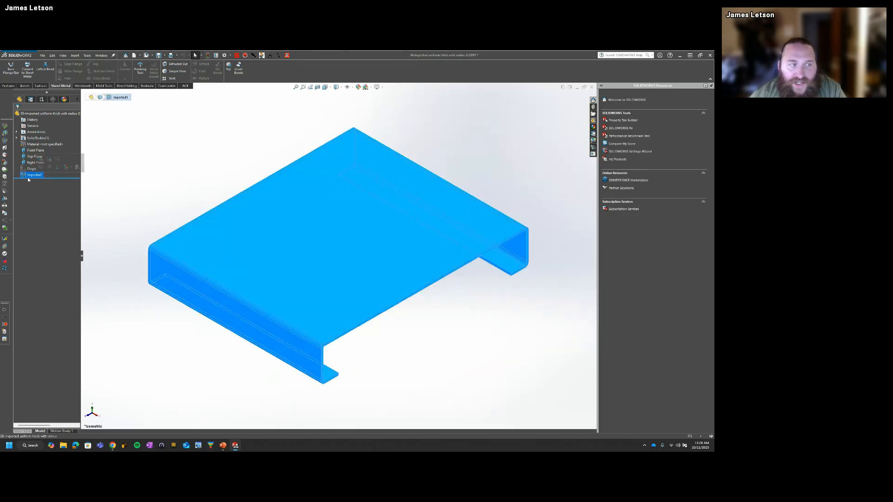
click(131, 182)
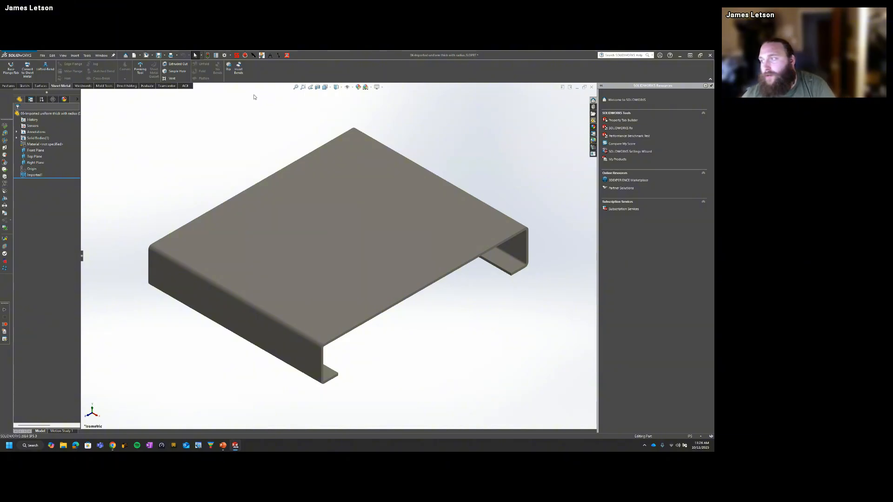
Step: Apply Insert Bends to the uniform-thickness part with radius using its top face as the fixed face
click(239, 68)
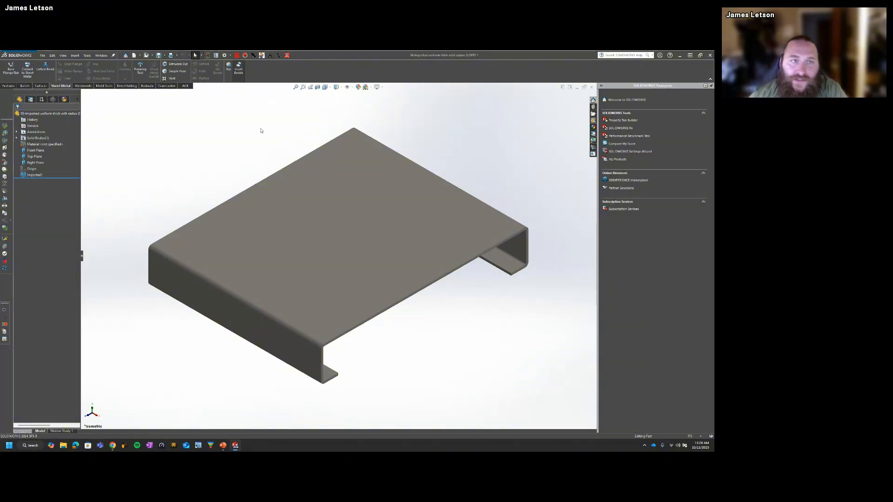
click(288, 242)
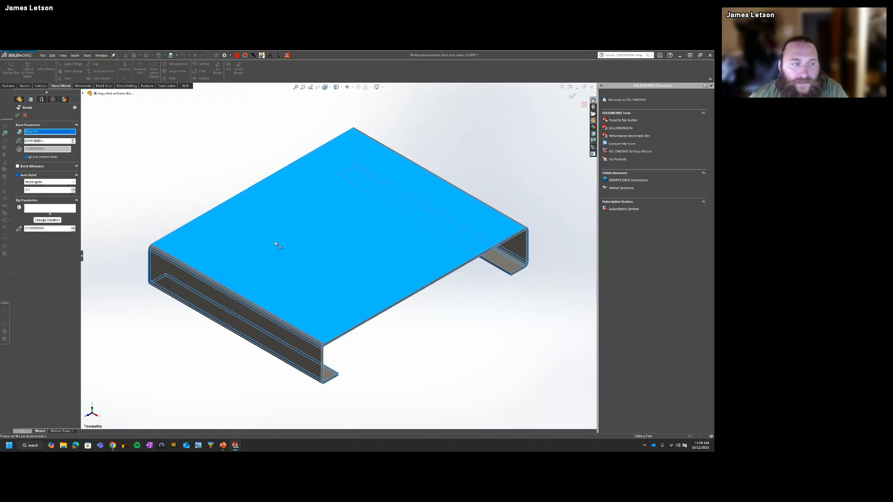
click(17, 115)
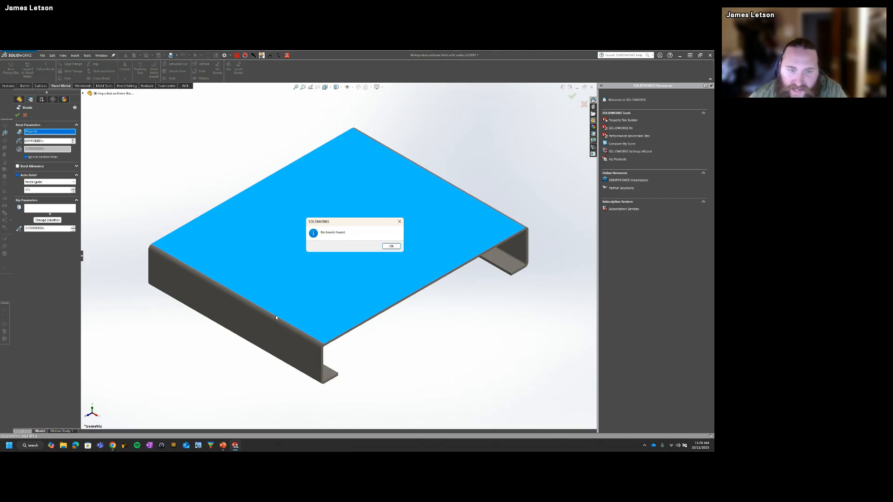
click(391, 246)
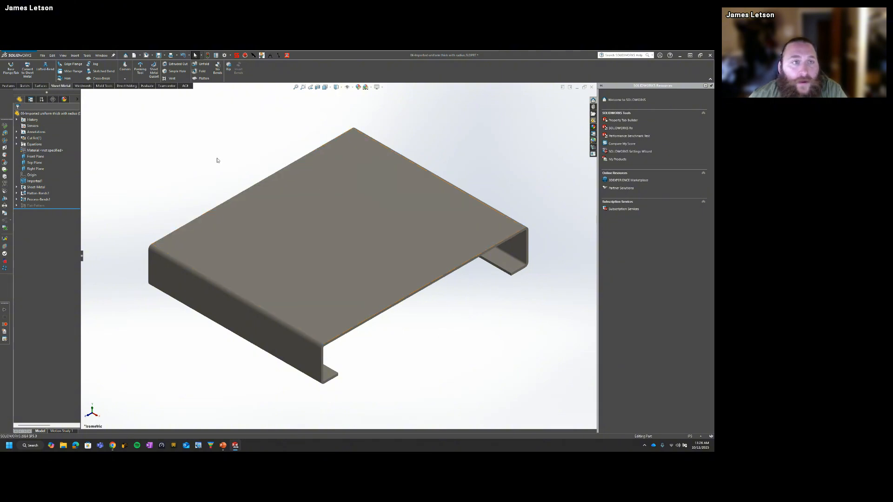
Step: Start Convert to Sheet Metal with the top face as the fixed face and one upper outer radius face as a bend
click(27, 70)
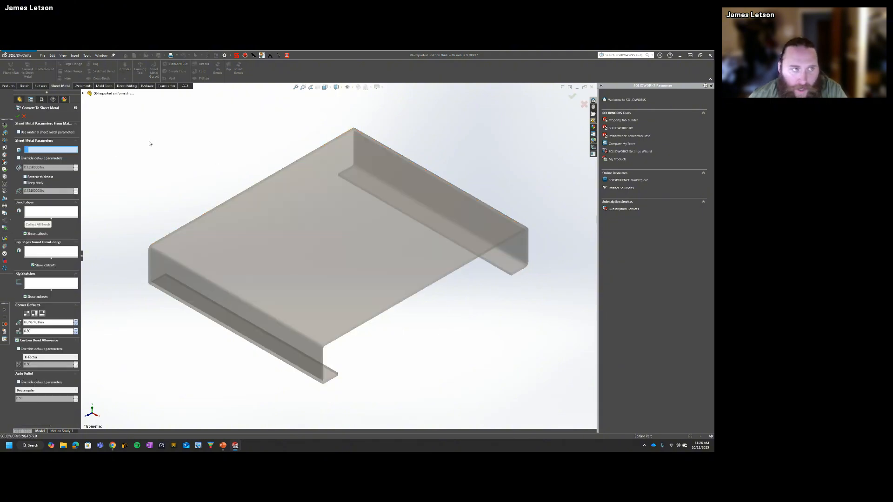
click(289, 239)
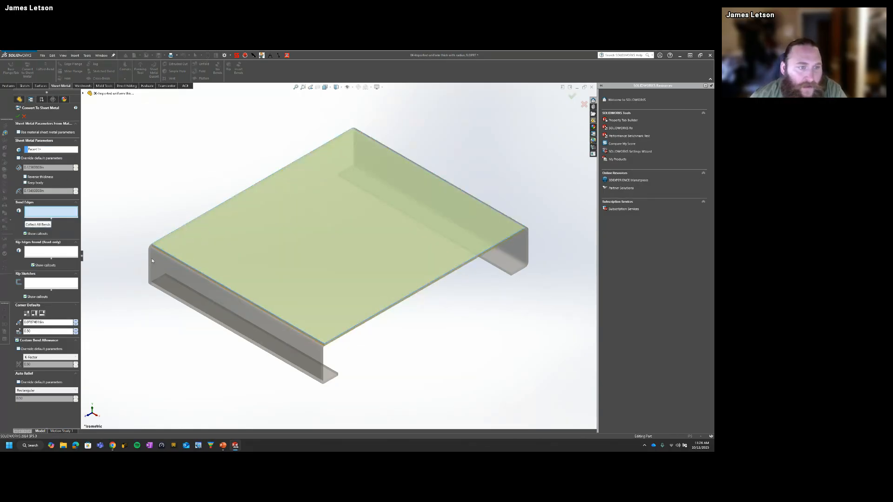
scroll(159, 253, down, 3)
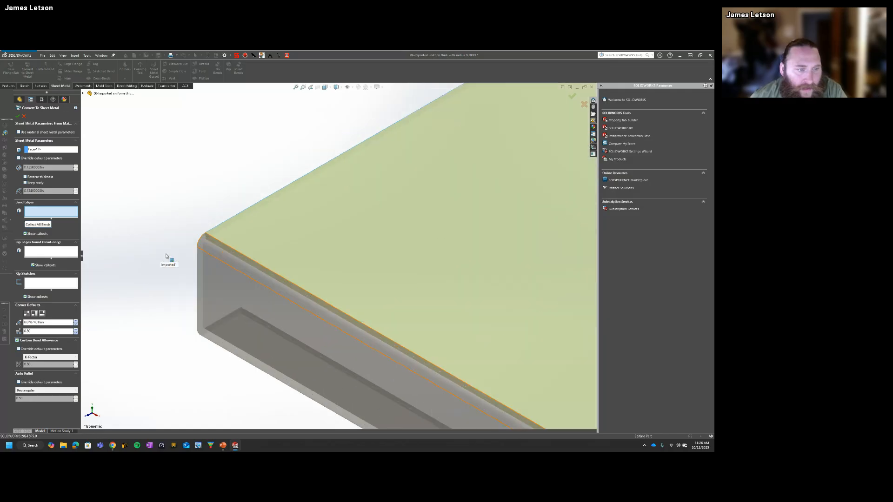
click(208, 242)
click(398, 259)
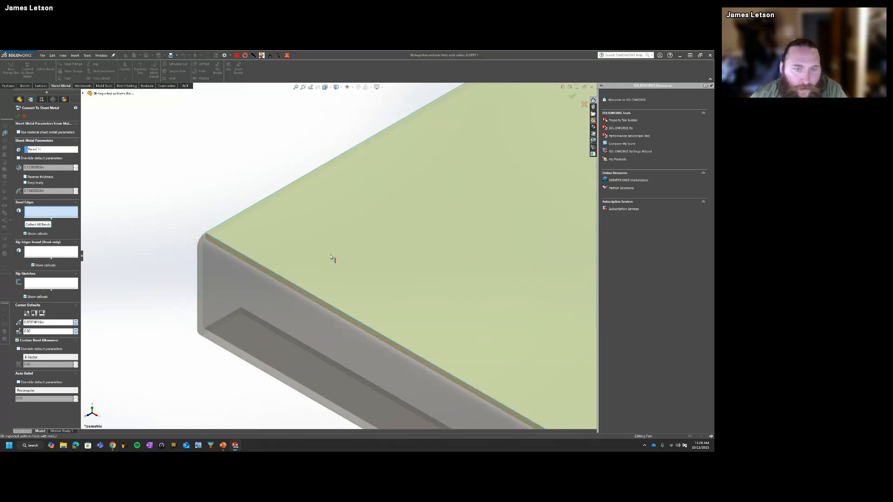
click(214, 239)
scroll(414, 303, up, 3)
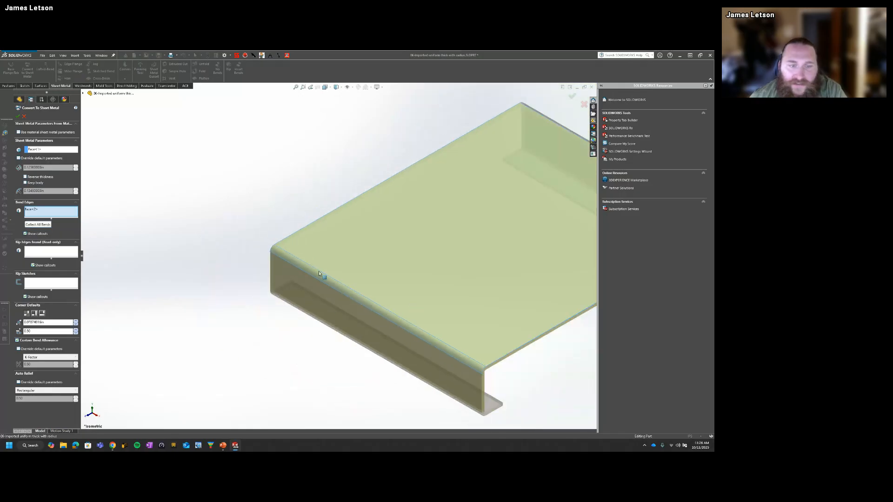
Step: Add the remaining three outer radius faces as bends and try to accept the sheet metal conversion
middle_drag(484, 399, 475, 343)
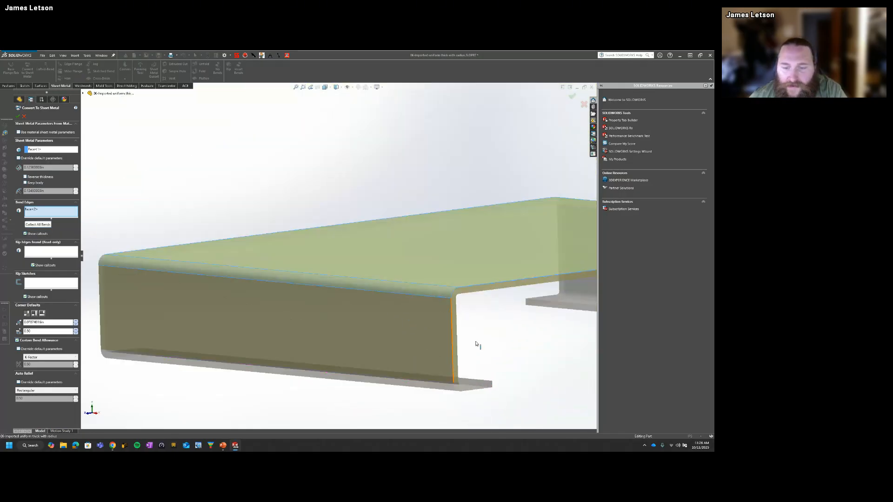
click(447, 391)
middle_drag(418, 389, 478, 285)
scroll(482, 242, down, 3)
click(485, 233)
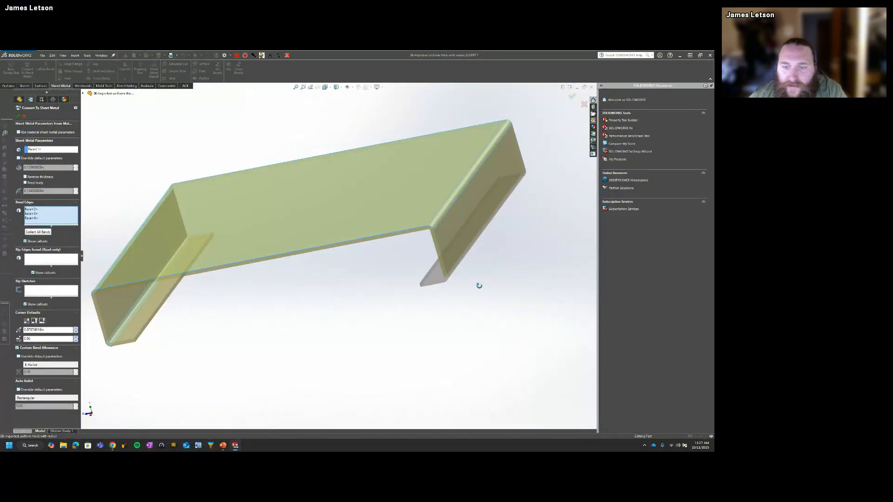
click(447, 277)
scroll(373, 311, up, 2)
middle_drag(372, 310, 391, 298)
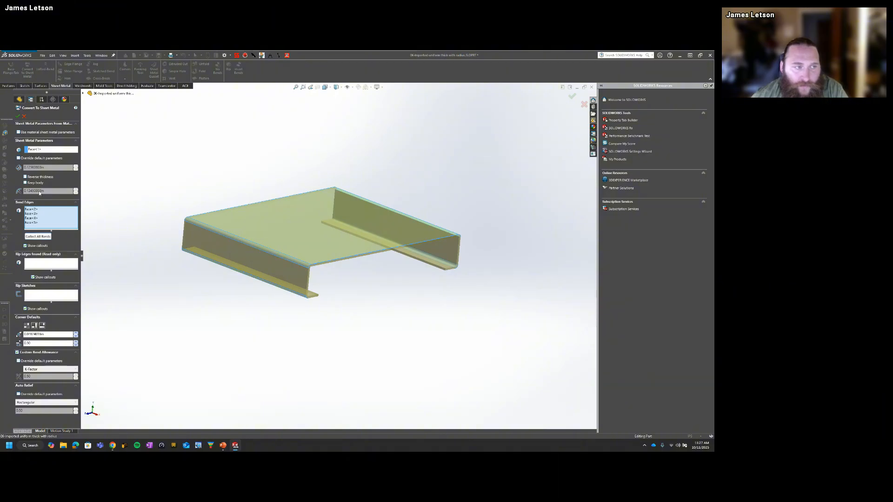
click(17, 117)
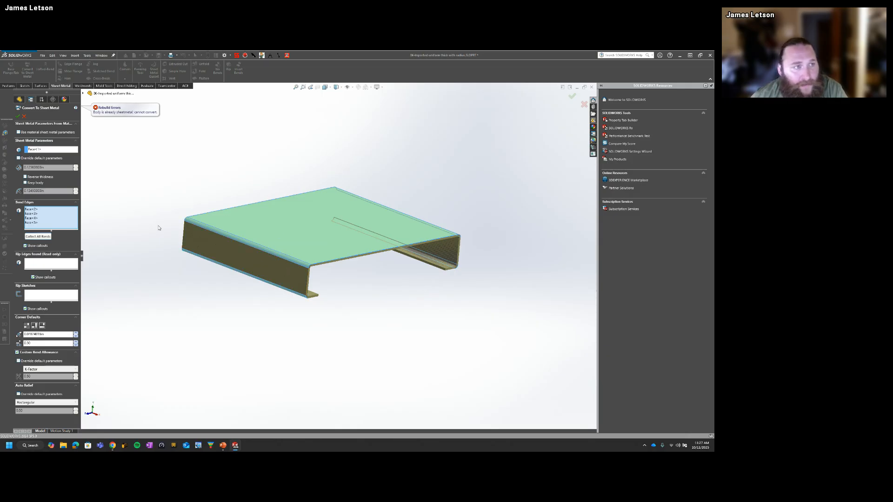
click(24, 116)
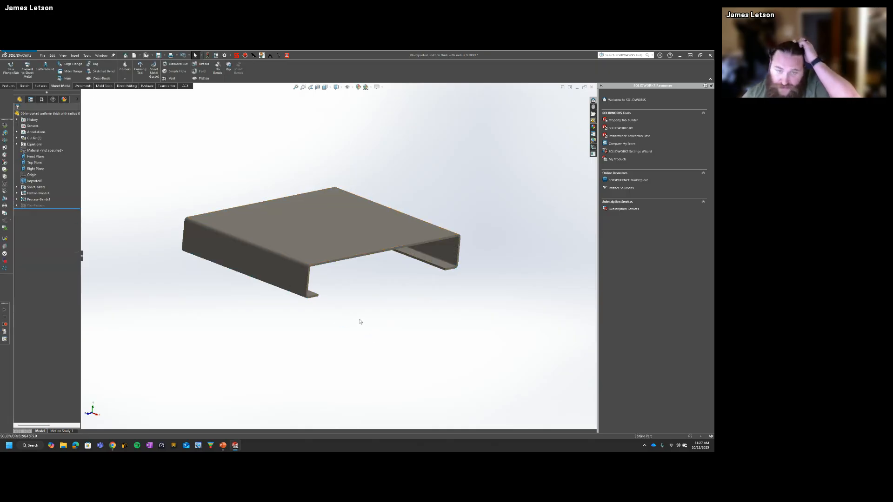
Step: Examine the rounded corners at the flange end and measure the inside radius face of the lower return flange
scroll(292, 267, down, 5)
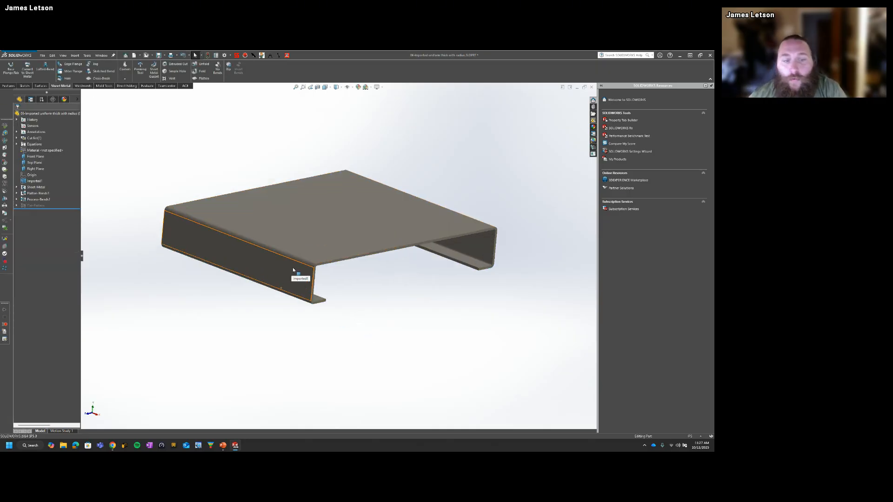
middle_drag(317, 264, 150, 253)
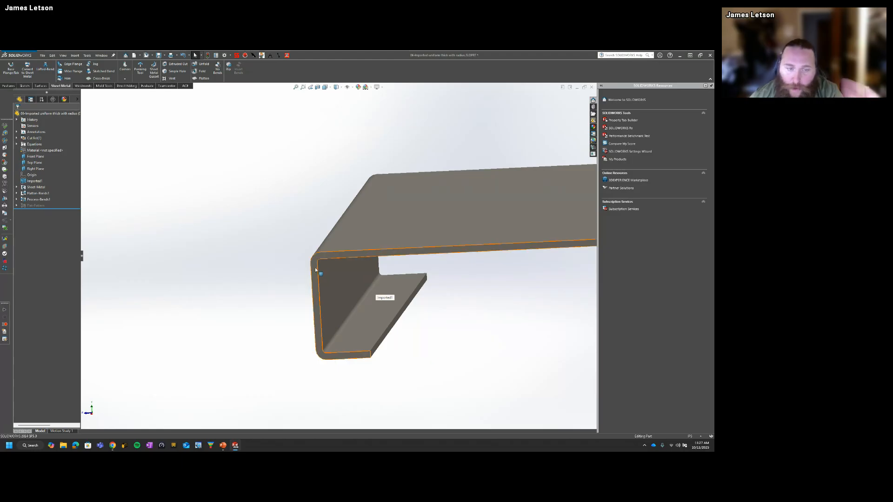
scroll(333, 260, down, 2)
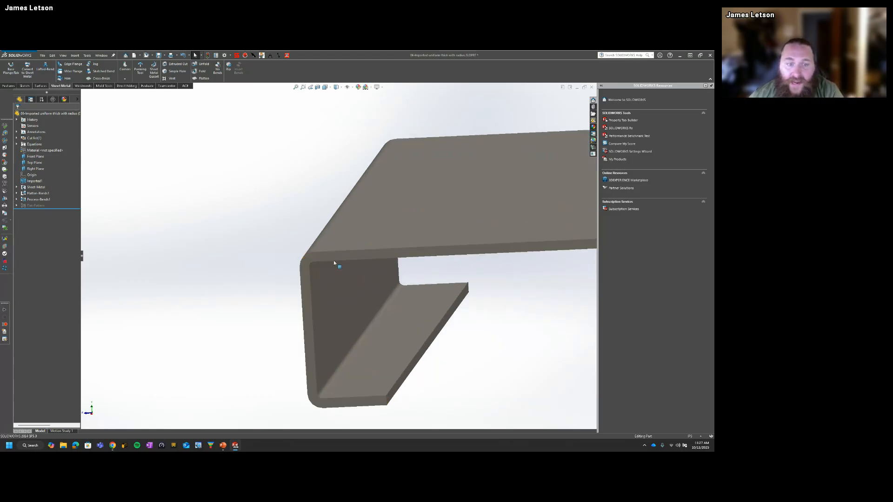
click(337, 380)
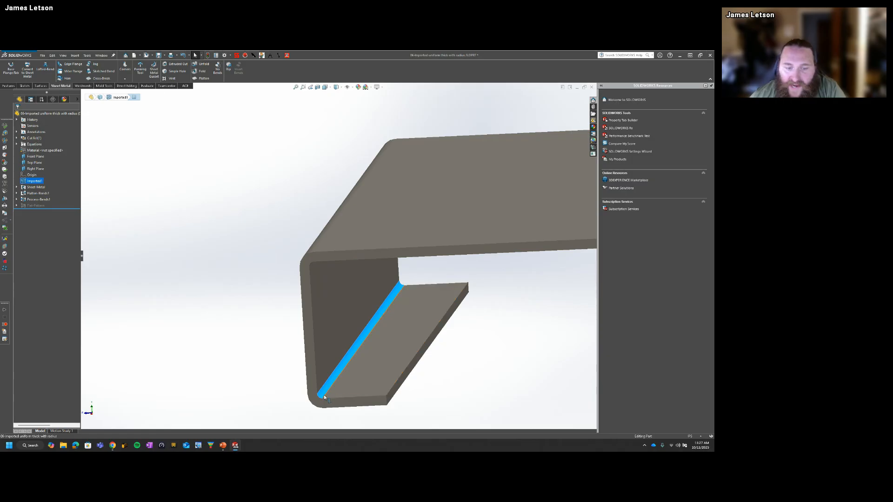
scroll(542, 417, up, 3)
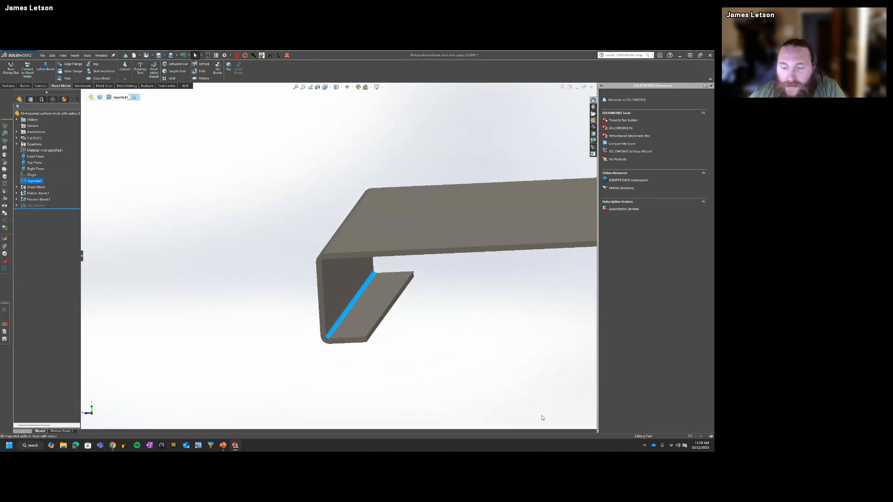
scroll(357, 348, down, 5)
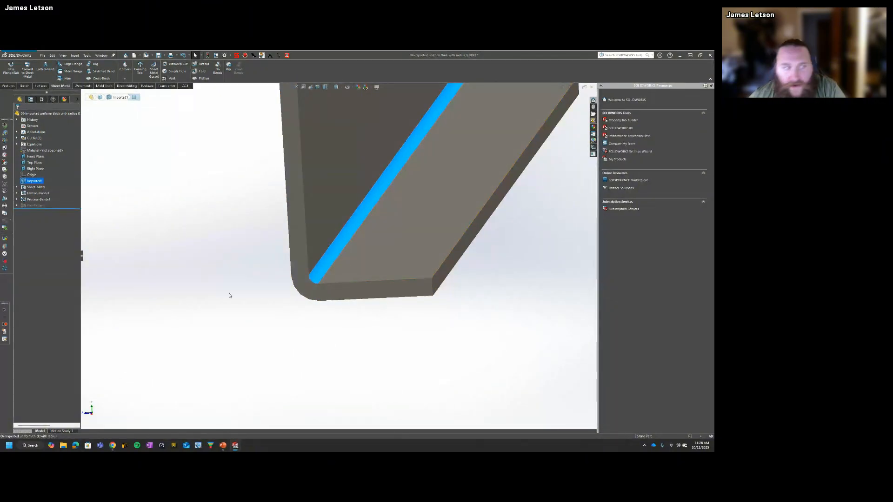
click(5, 132)
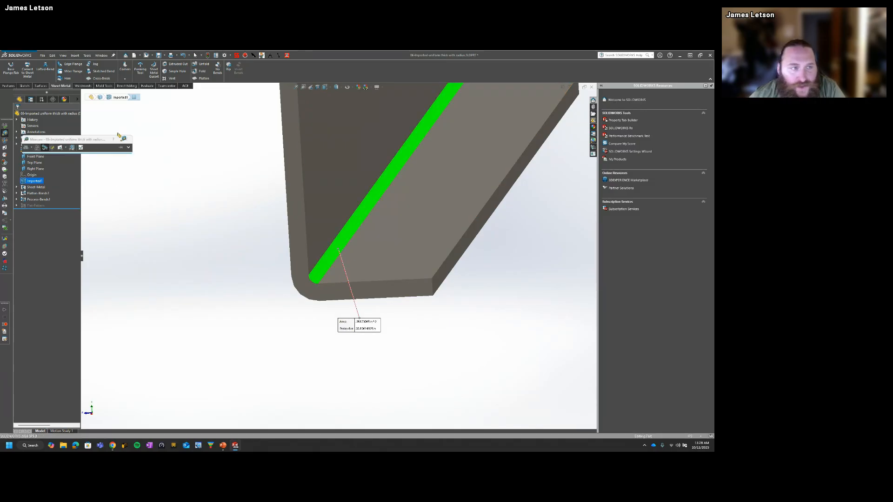
click(123, 138)
click(334, 343)
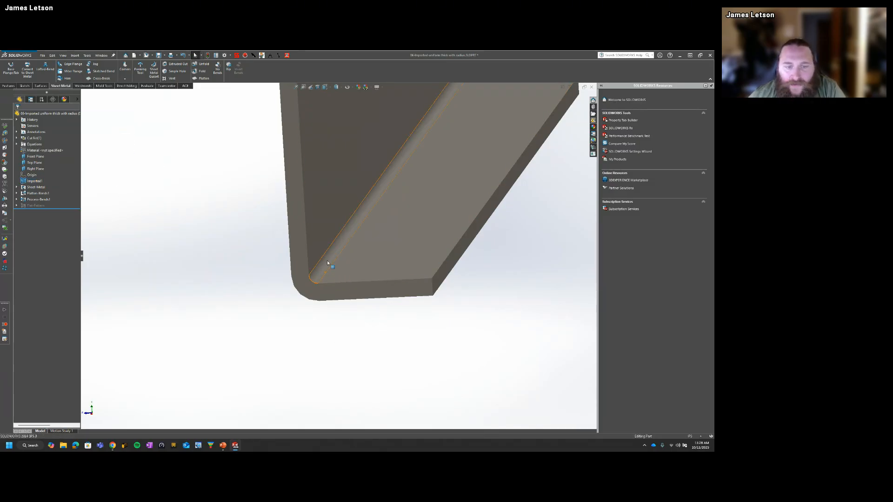
Step: Check the inside bend's radius face and arc edge, and the length of the return flange's thickness edge
click(327, 262)
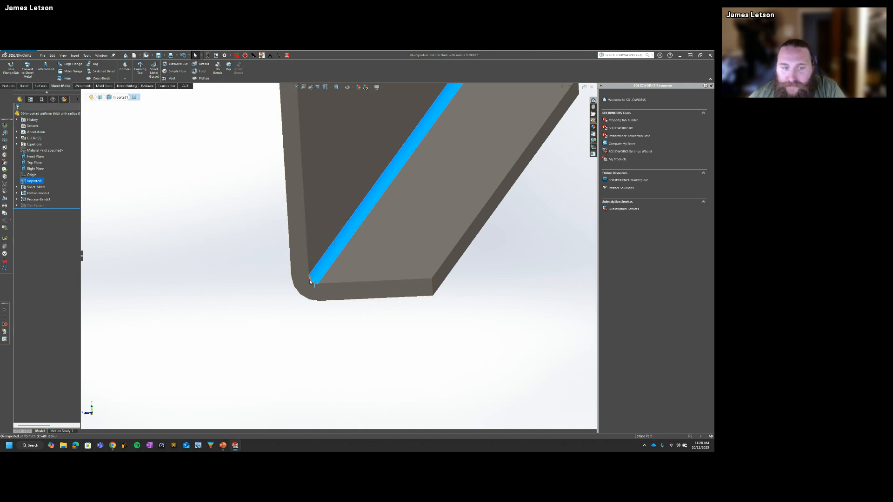
click(310, 279)
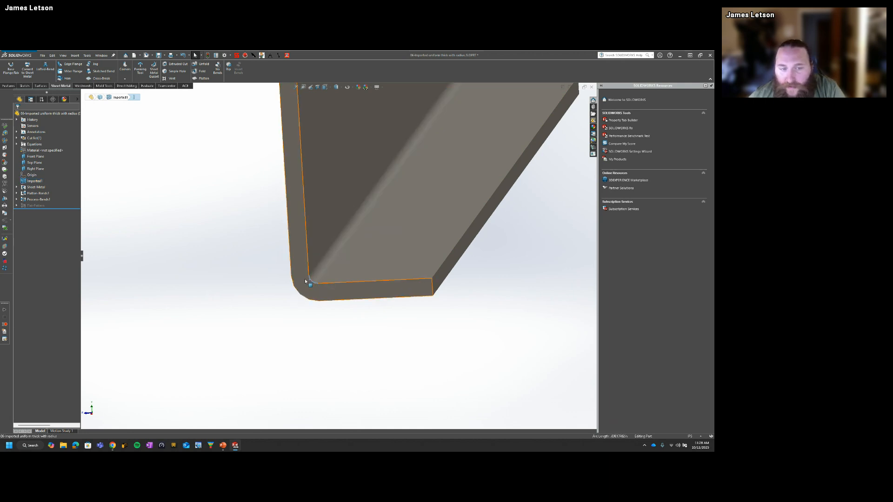
click(390, 380)
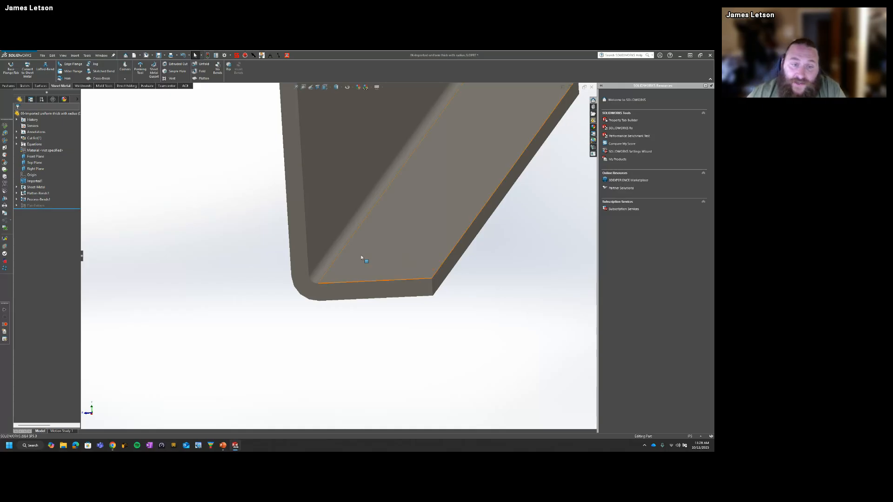
click(326, 261)
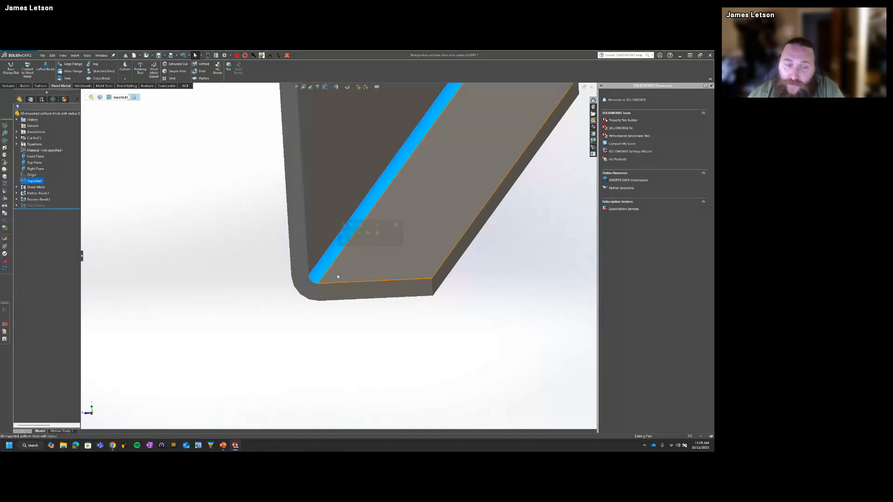
click(433, 288)
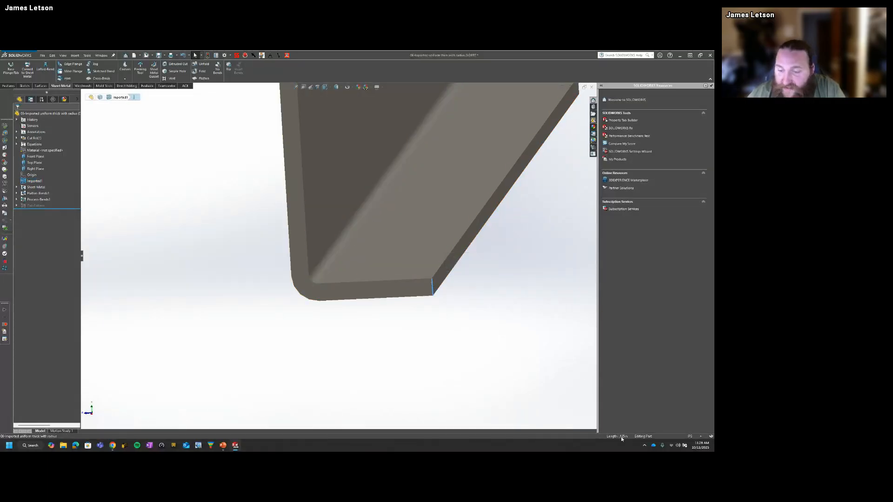
click(326, 259)
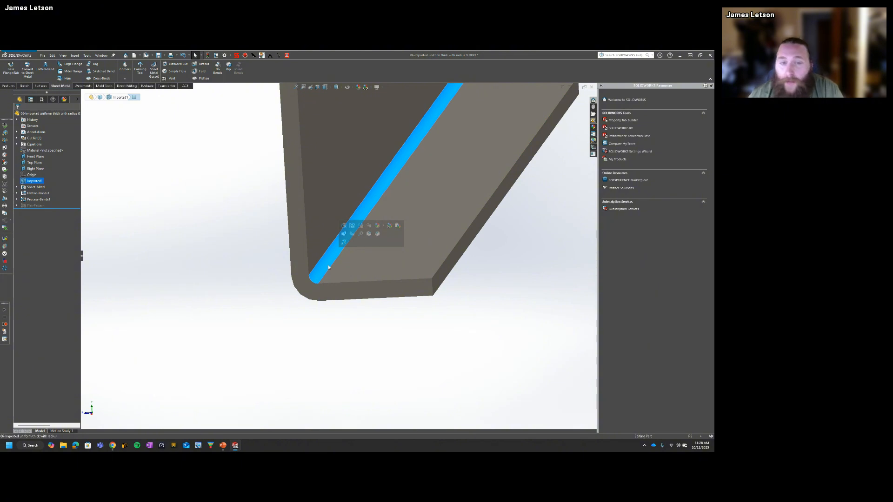
click(197, 282)
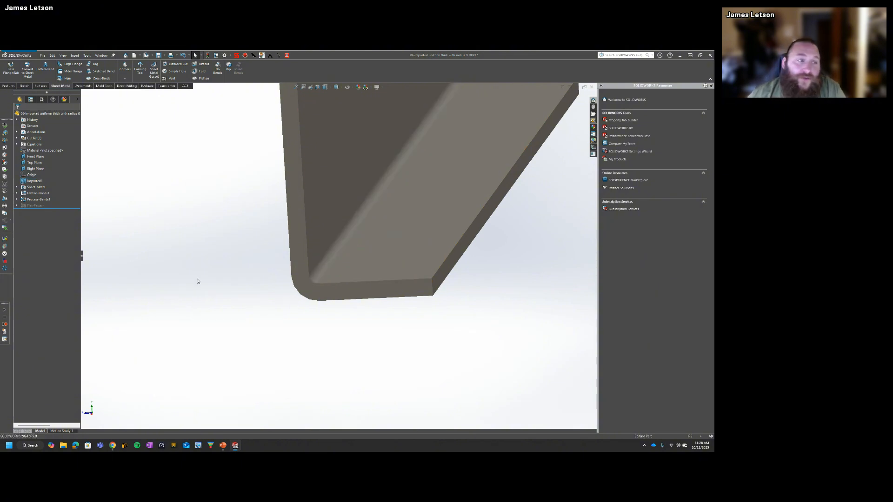
Step: Show the whole part in isometric view and bring up the direct editing tools
click(27, 70)
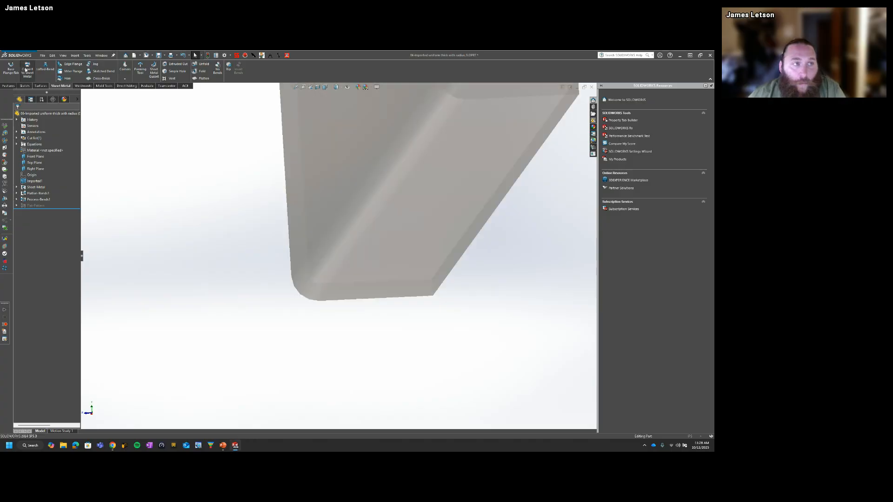
click(24, 117)
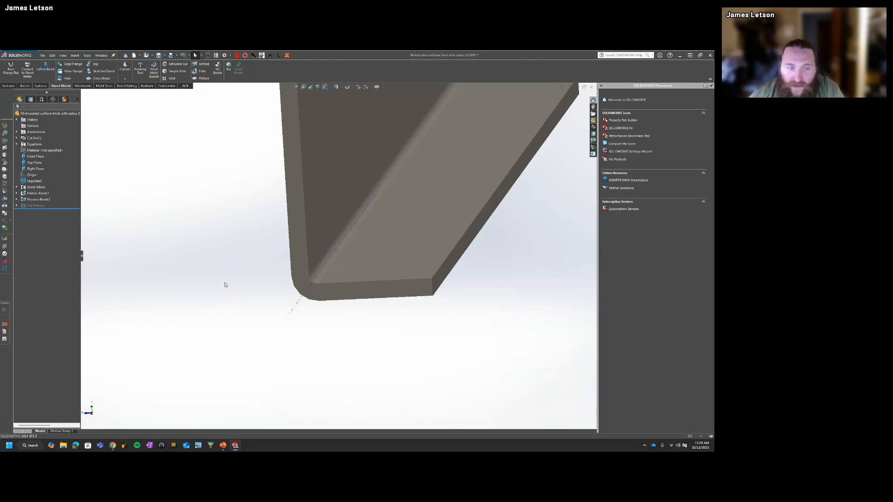
key(ctrl+7)
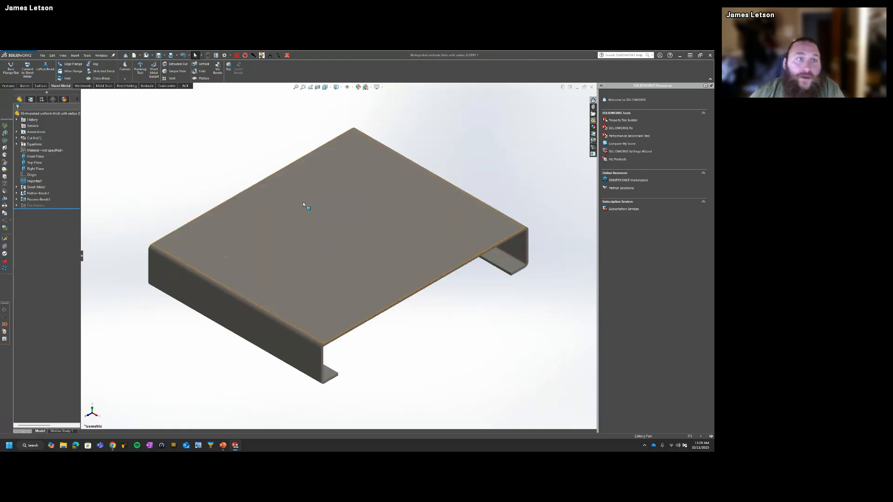
click(132, 87)
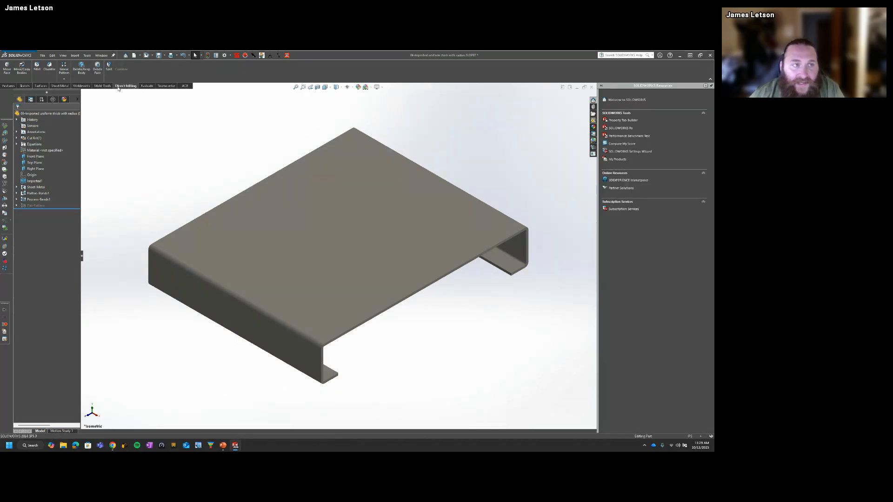
right_click(244, 66)
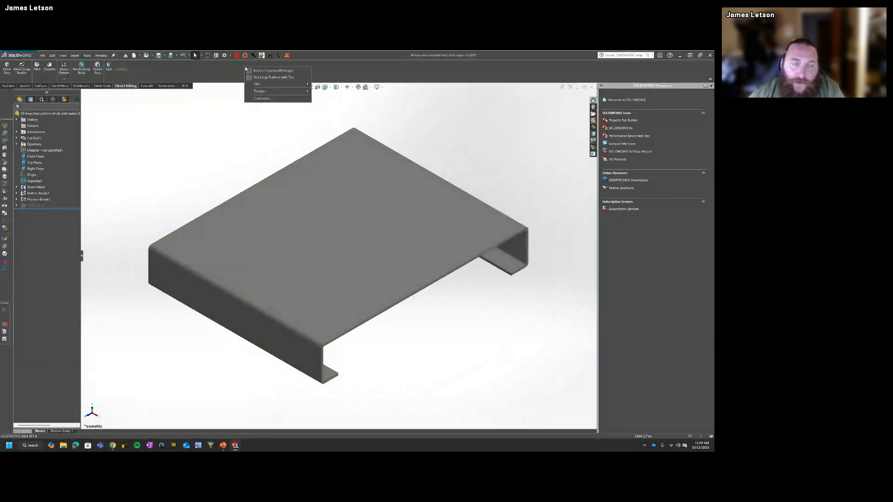
mouse_move(270, 85)
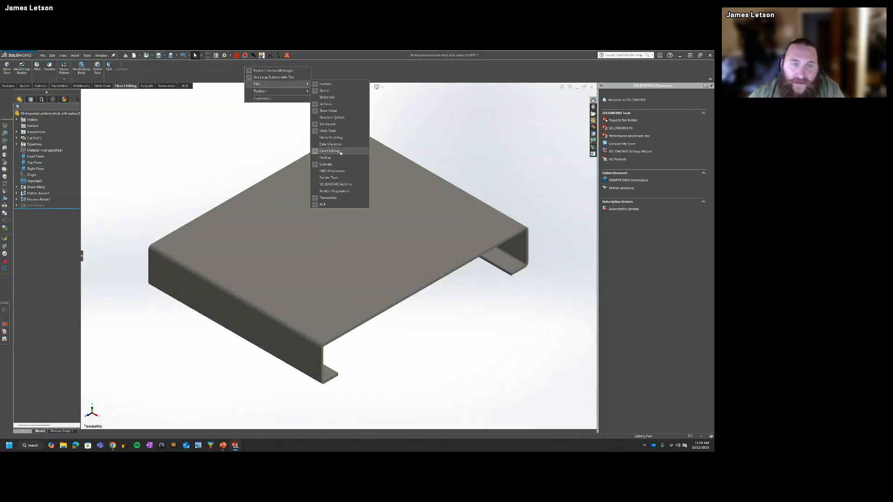
click(265, 146)
click(618, 56)
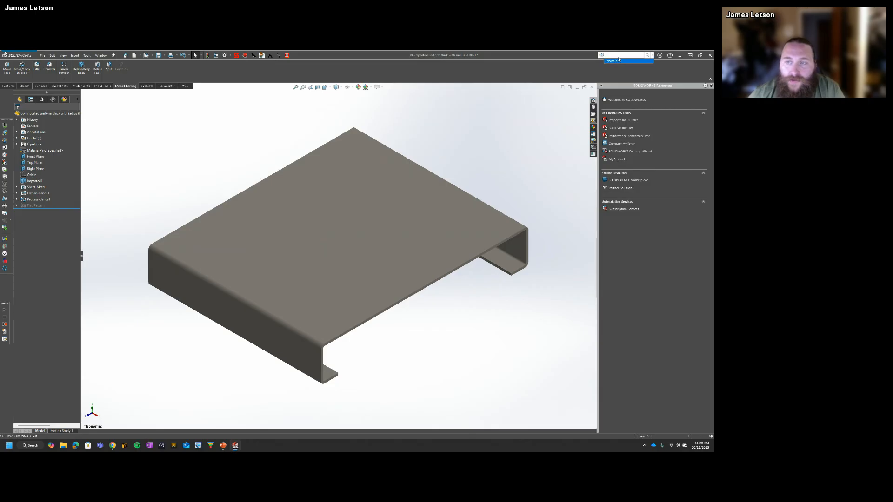
click(188, 148)
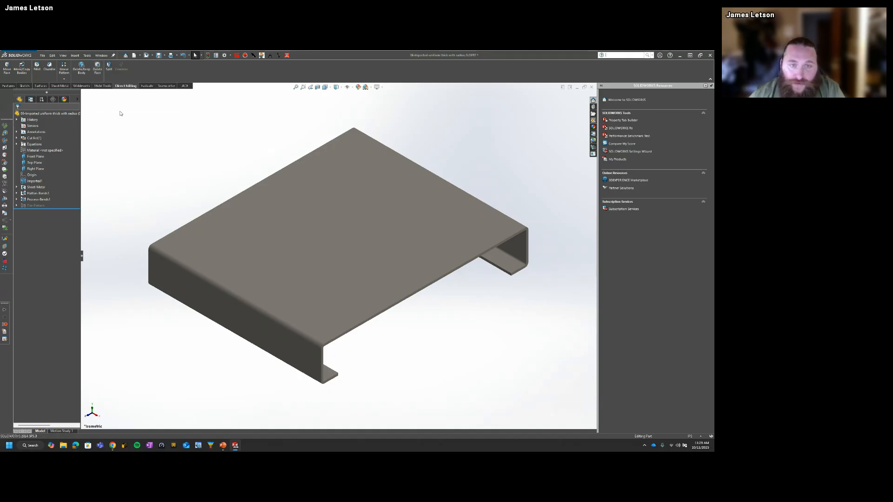
Step: Remove the four outer bend radius faces along both flanges with Delete Face
click(98, 73)
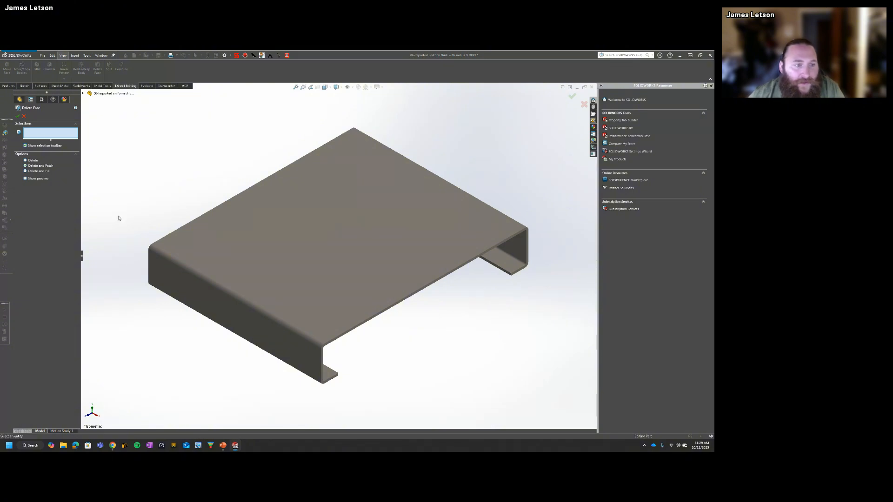
click(157, 252)
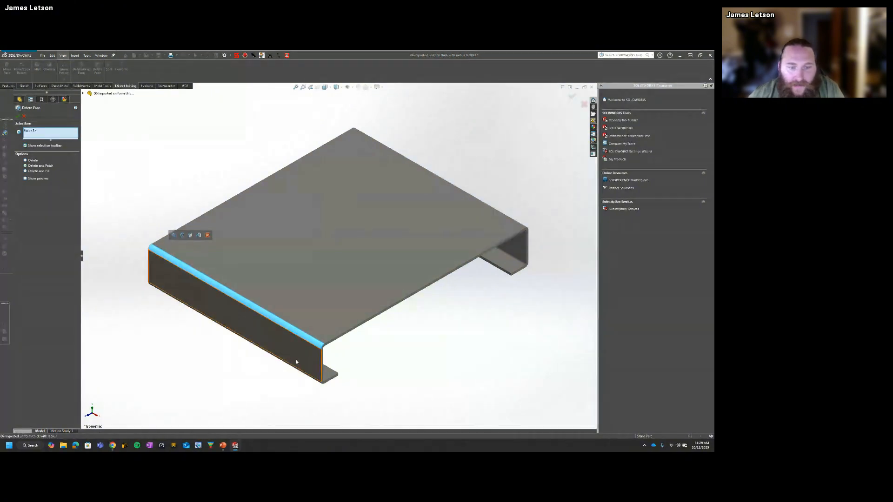
middle_drag(302, 362, 293, 314)
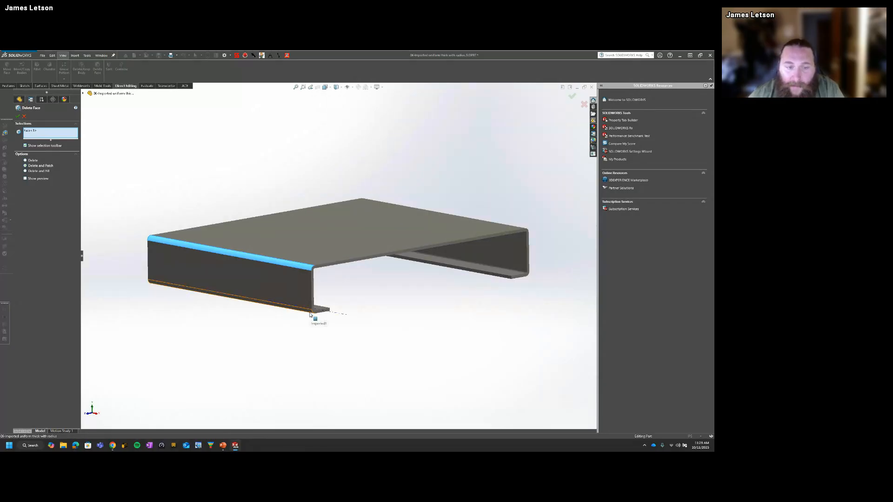
click(309, 315)
middle_drag(311, 313, 376, 288)
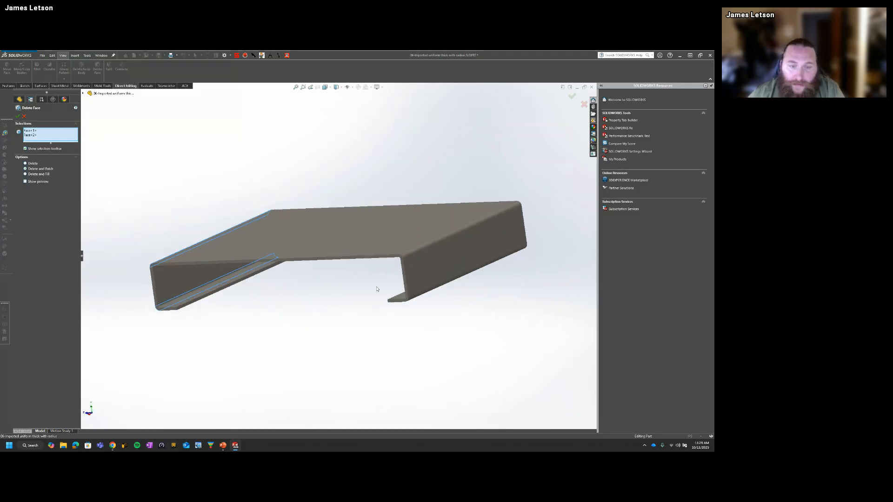
click(404, 261)
middle_drag(405, 262, 437, 251)
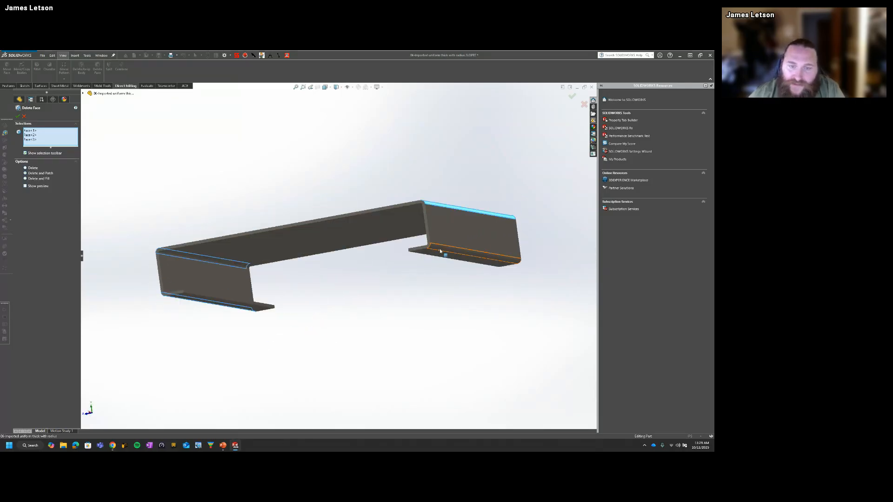
click(439, 250)
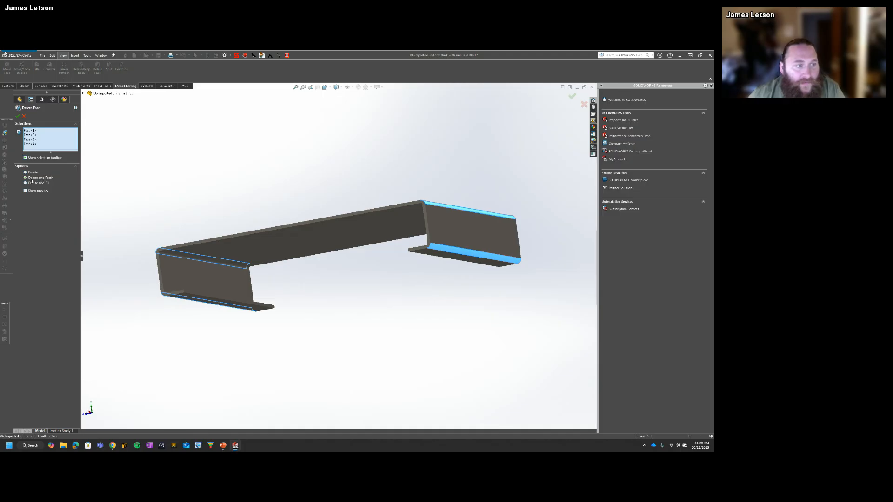
click(18, 116)
Step: Examine the outer corner between the top face and the side flange up close
scroll(212, 282, down, 1)
middle_drag(195, 272, 224, 266)
scroll(165, 265, down, 5)
click(211, 265)
scroll(210, 280, down, 2)
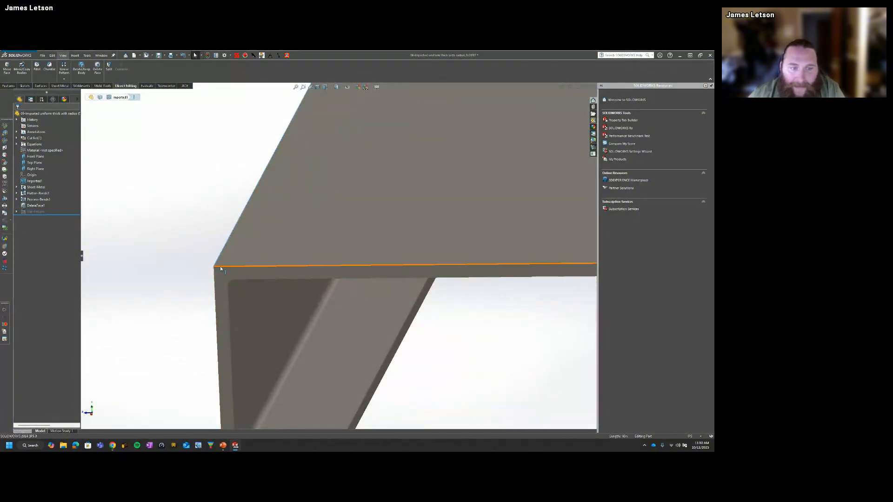
click(147, 283)
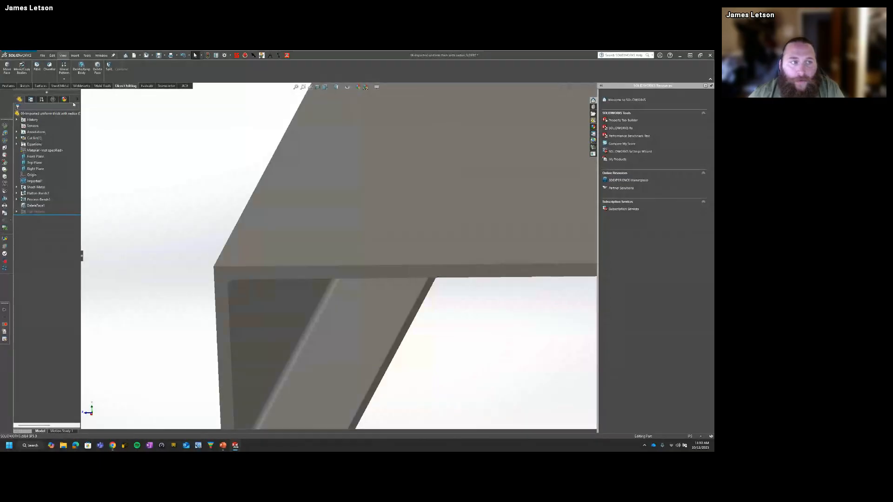
Step: Remove the four inner bend radius faces of both flanges and return flanges with Delete Face
click(97, 71)
middle_drag(219, 272, 230, 247)
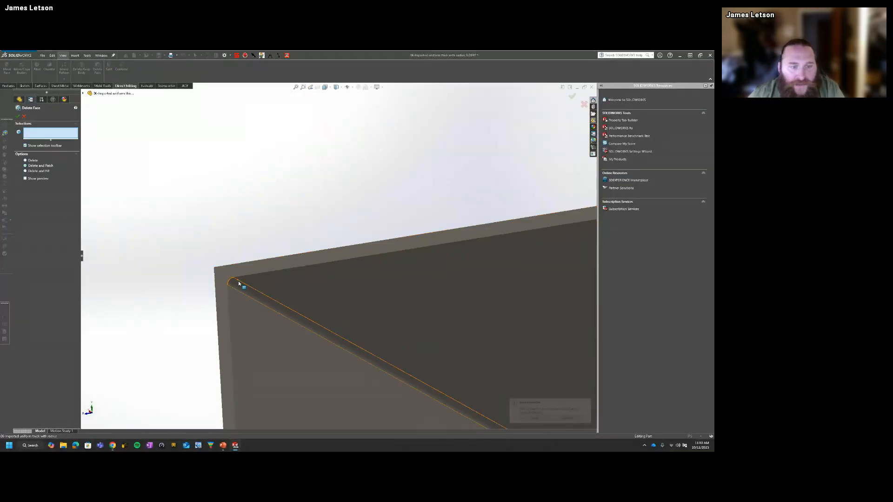
click(241, 285)
scroll(311, 321, up, 4)
middle_drag(311, 321, 319, 372)
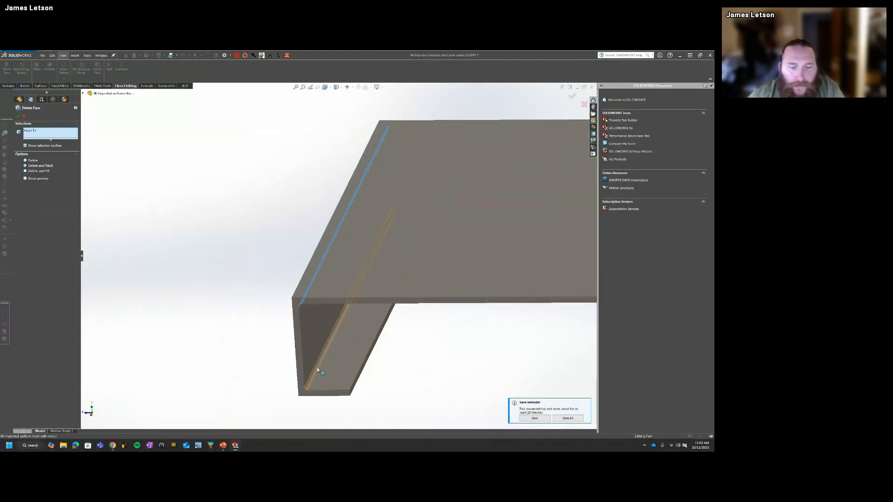
click(316, 367)
scroll(318, 365, up, 4)
middle_drag(456, 321, 567, 263)
scroll(528, 313, down, 3)
click(562, 309)
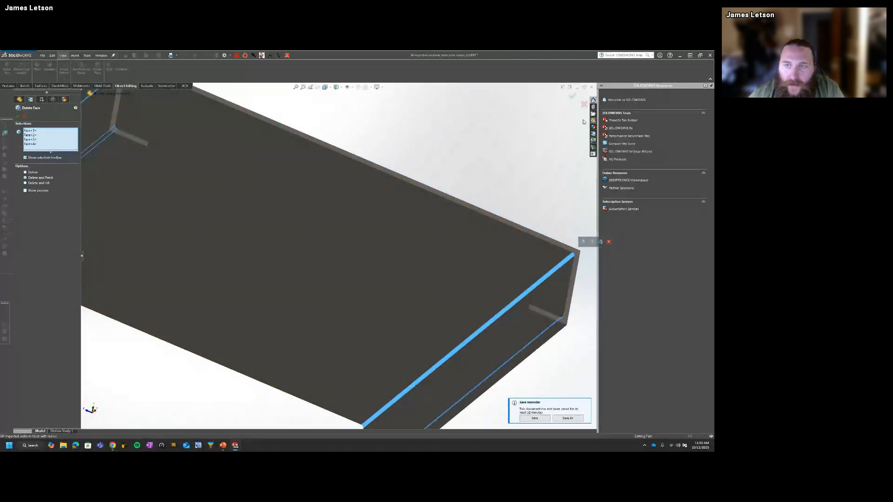
click(572, 96)
Step: Check the inside corner of the flange and show the whole part in isometric view
middle_drag(571, 101, 556, 247)
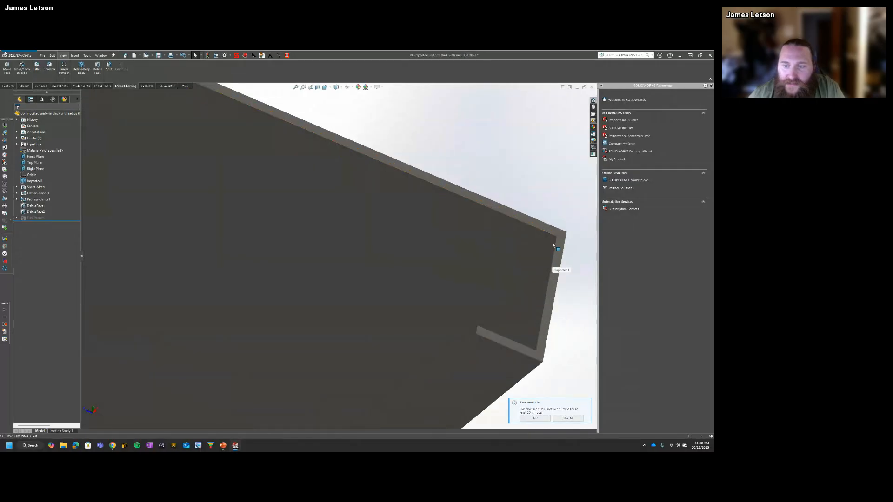
click(554, 243)
scroll(419, 299, up, 3)
click(379, 167)
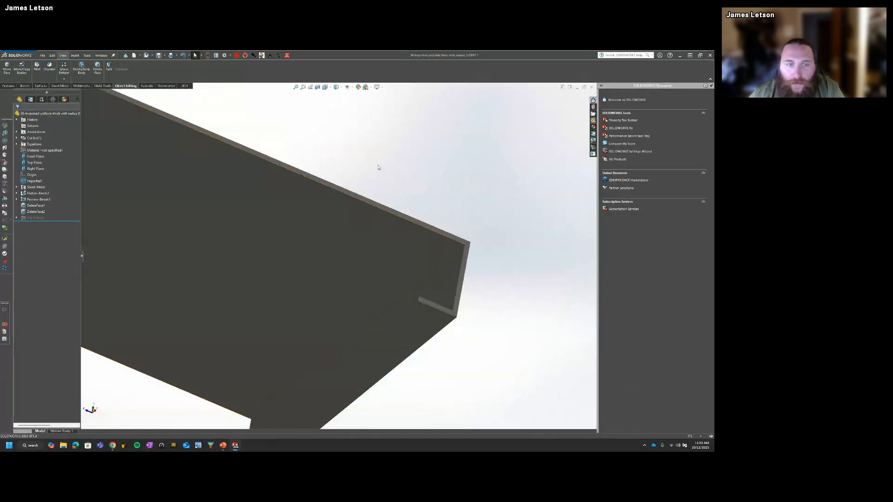
key(ctrl+7)
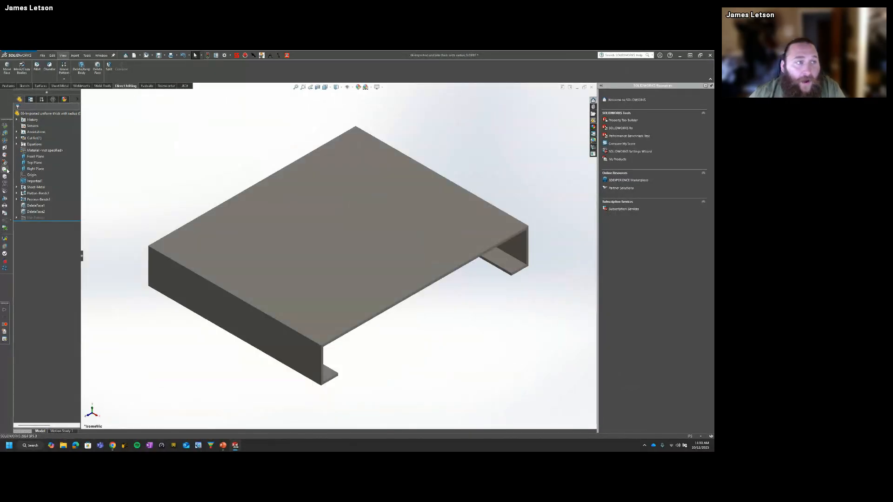
Step: Delete the existing Sheet-Metal feature together with its flatten and process bends
click(63, 86)
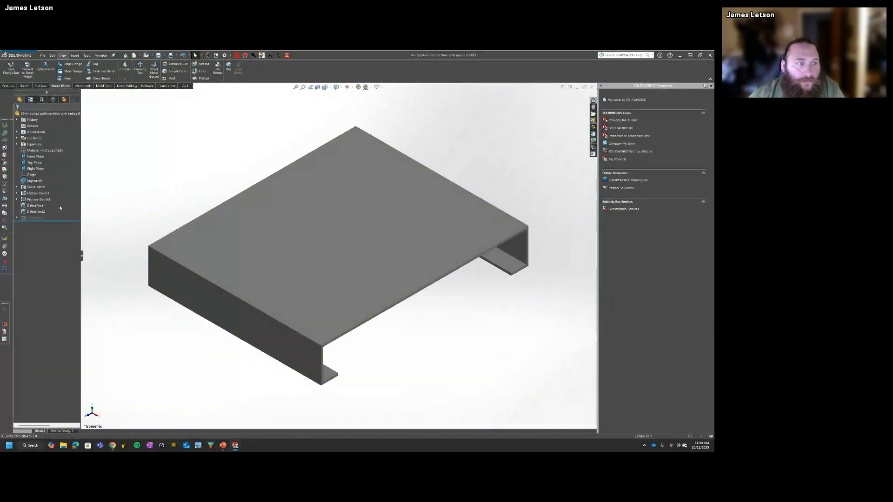
click(36, 187)
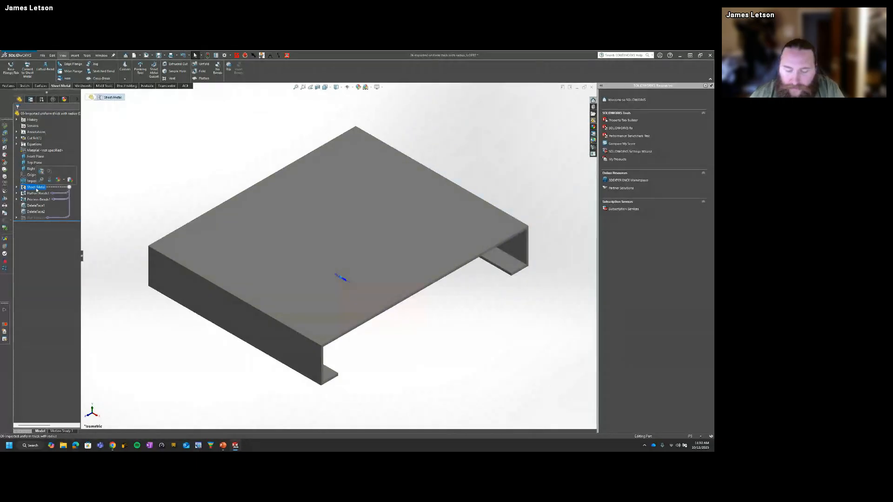
key(Delete)
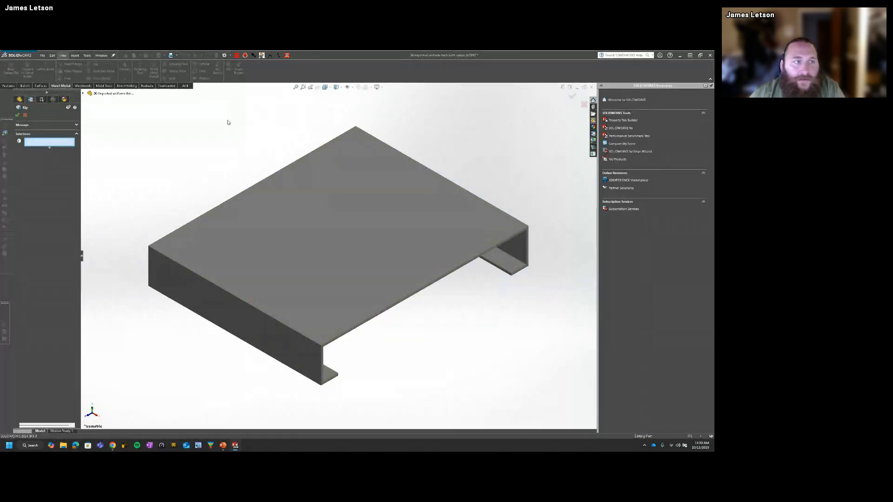
Step: Convert the sharp-cornered part to sheet metal with Insert Bends, using the large top face as the fixed face
click(237, 71)
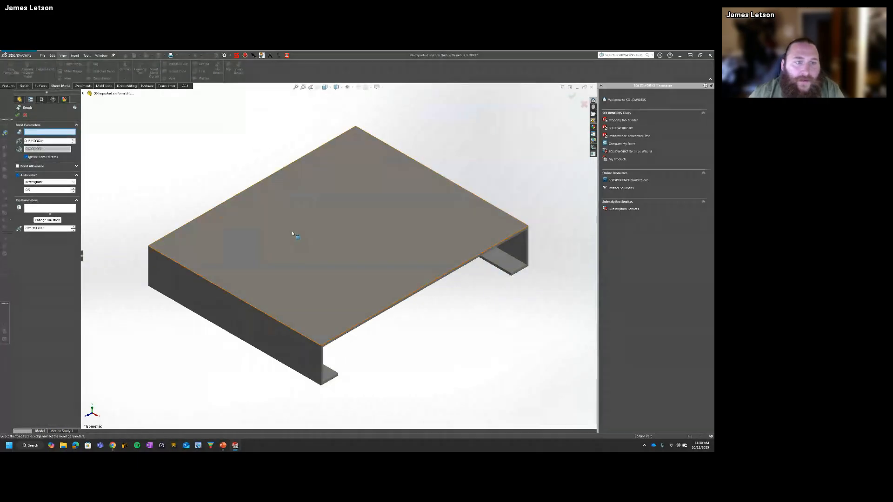
click(258, 223)
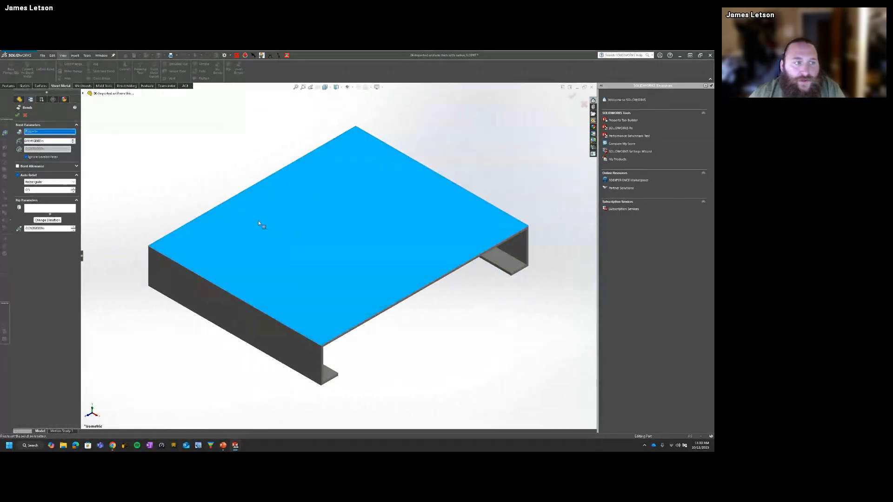
double_click(50, 141)
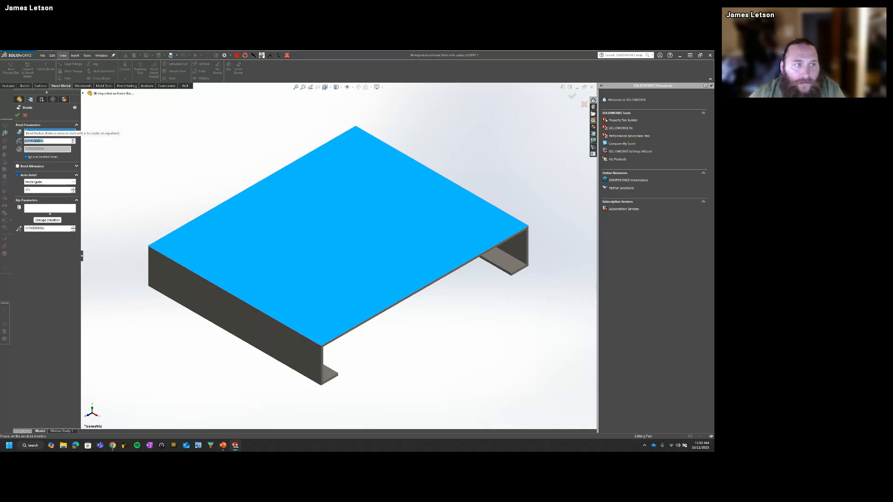
click(17, 115)
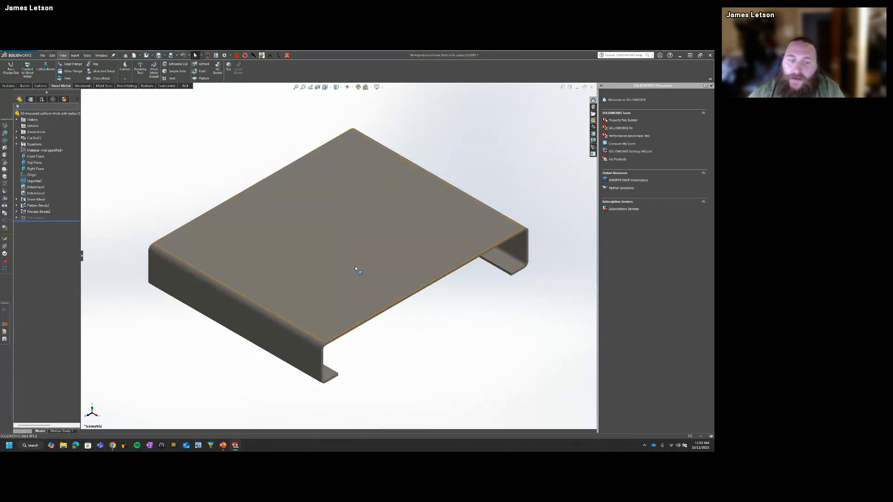
Step: Check the radius of the inside bend face between the top and the side flange
middle_drag(355, 266, 193, 306)
scroll(194, 306, down, 5)
click(193, 305)
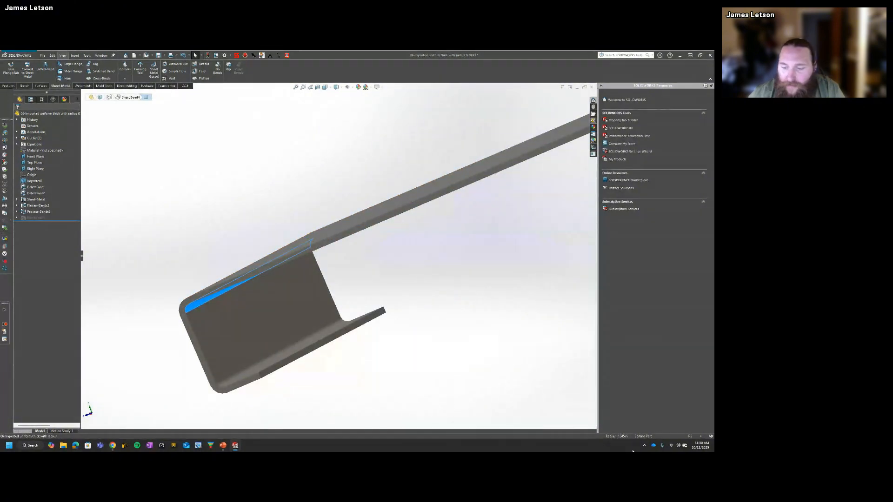
click(508, 371)
Step: Flatten the part in isometric view to check its flat pattern and fold it back up
key(ctrl+7)
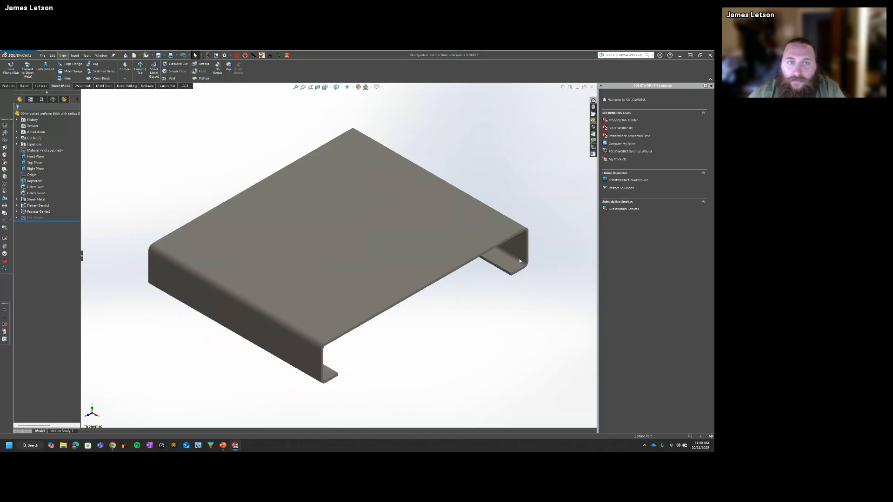
click(204, 79)
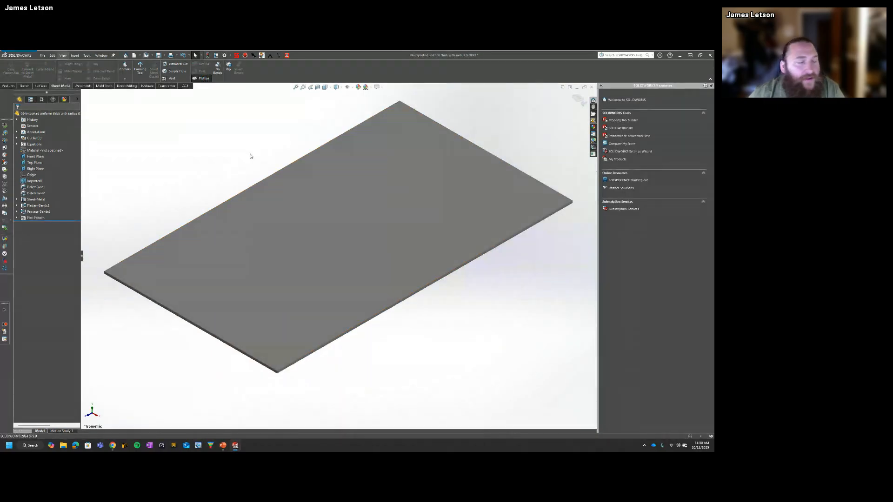
click(203, 78)
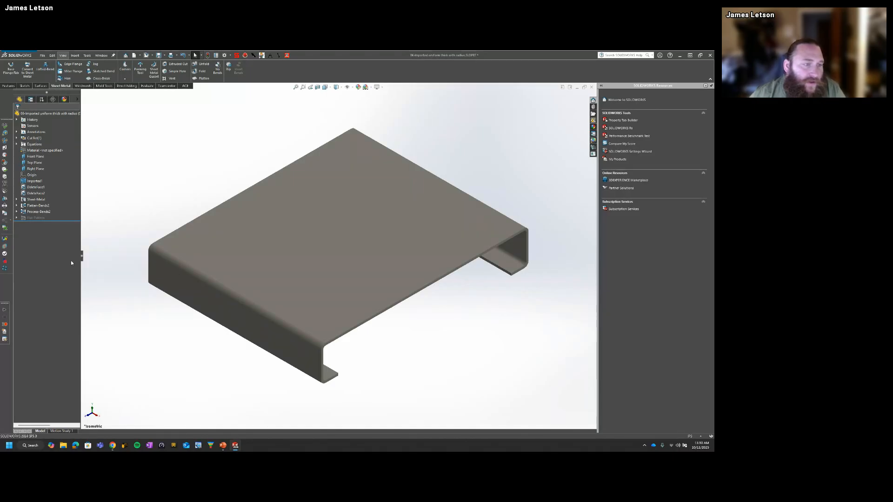
Step: Switch to the PowerPoint slide show and advance to the "Think Outside the Fold" slide
key(super+Tab)
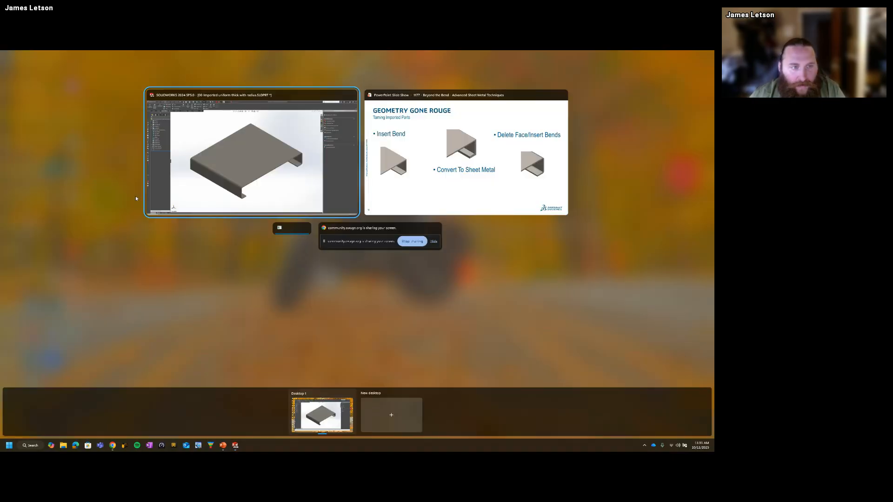
click(423, 162)
key(Right)
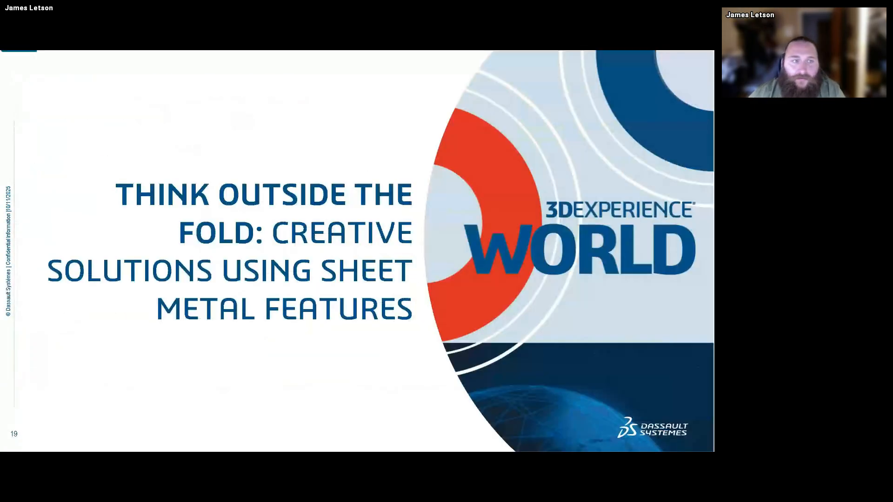
key(Left)
key(Right)
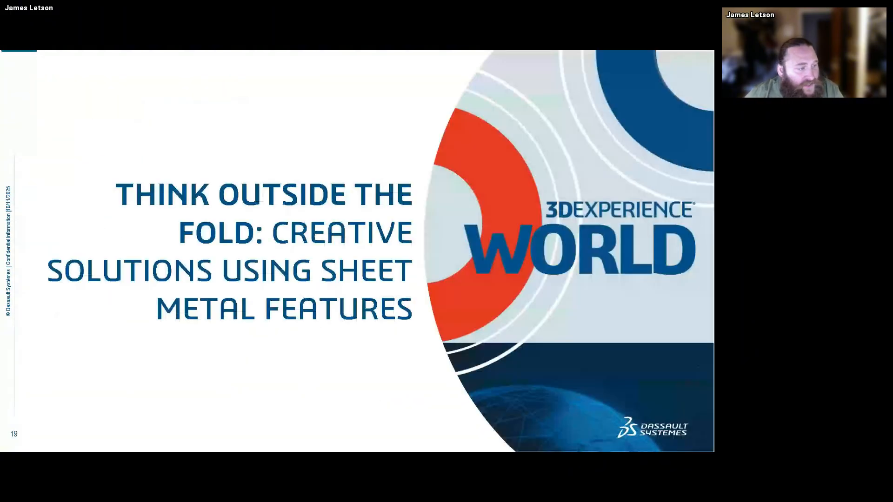
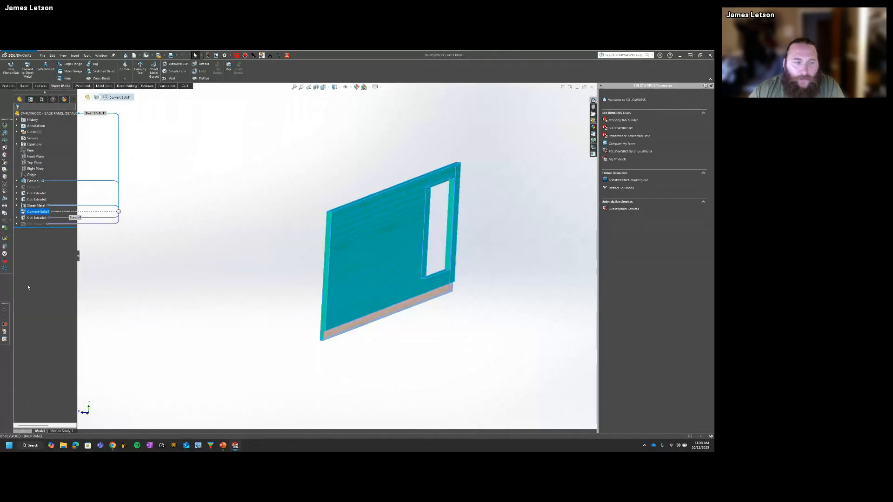
Step: Bring up the non-sheet-metal plywood back panel part and examine its stepped side and window cutout
click(242, 253)
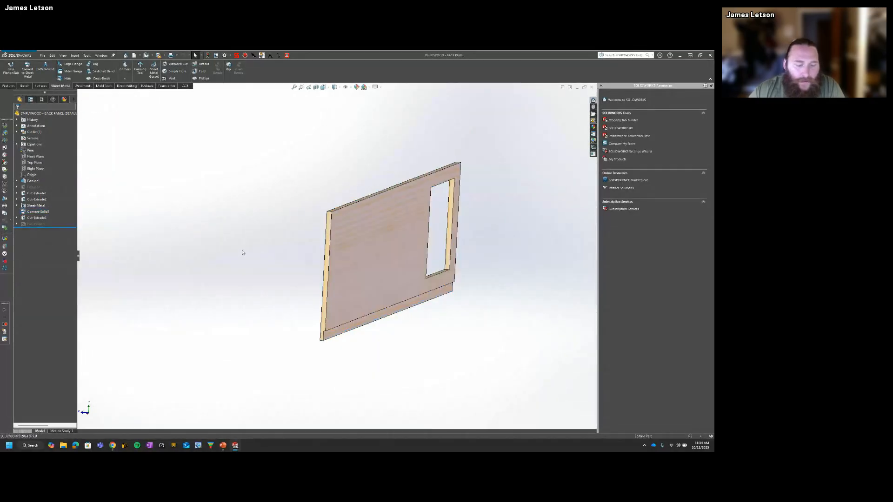
key(ctrl+Tab)
click(392, 246)
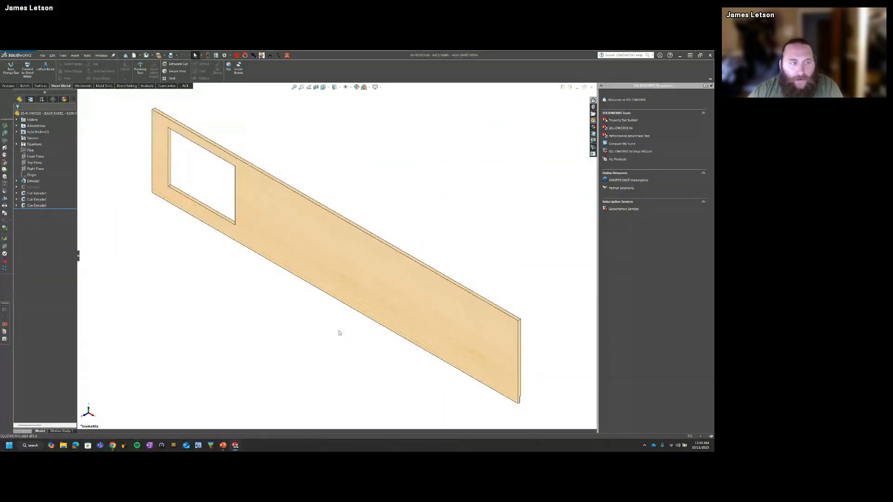
middle_drag(339, 333, 257, 300)
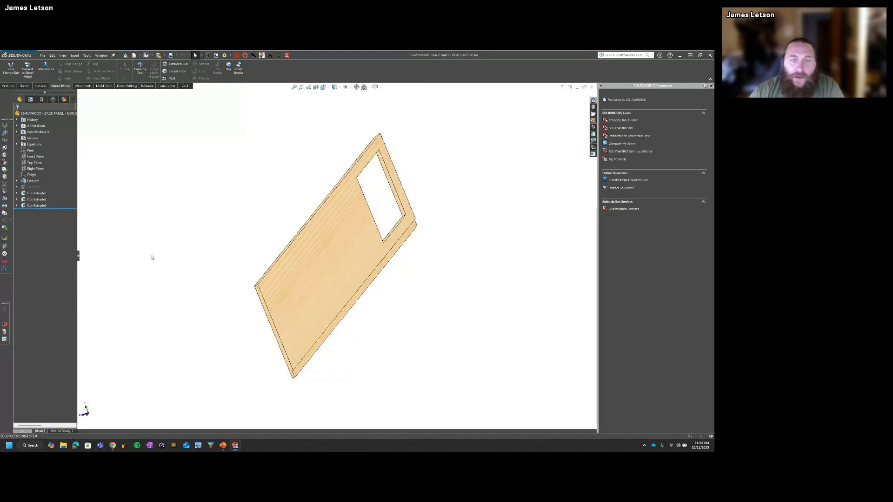
middle_drag(195, 281, 233, 303)
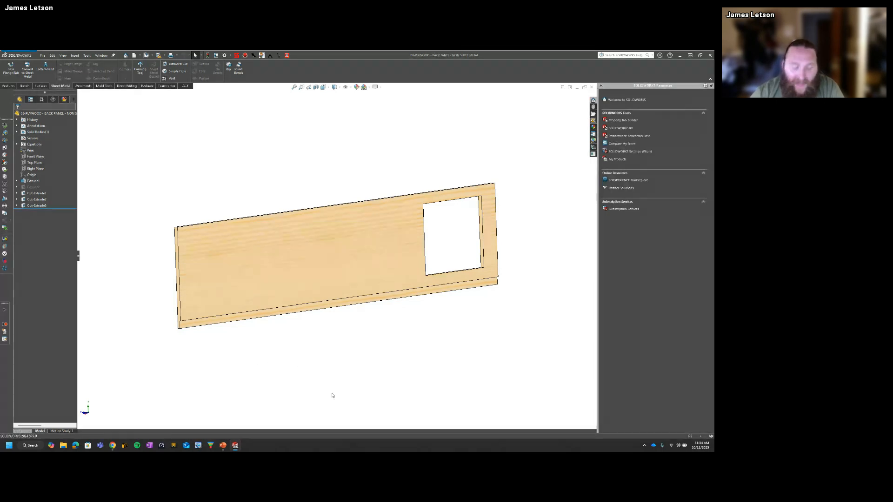
Step: Set up a DXF export of the sheet metal version of the plywood back panel, using the Sheet metal option, and generate its cleanup preview
key(ctrl+Tab)
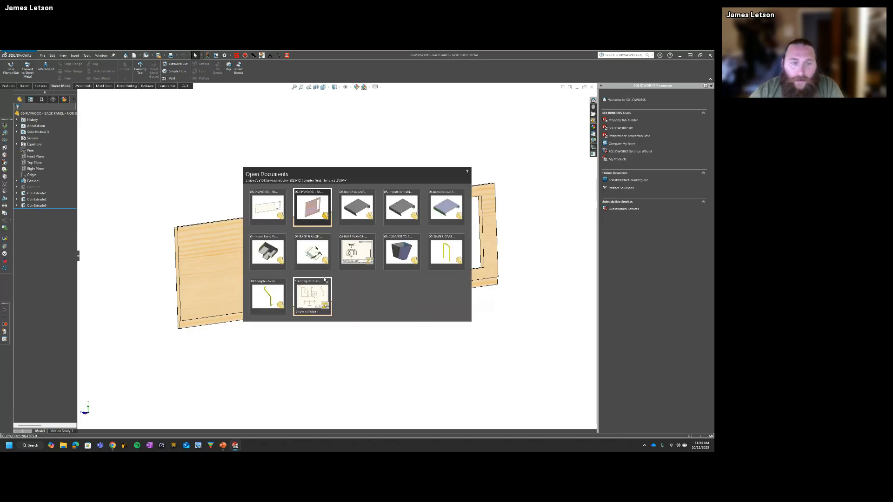
click(315, 213)
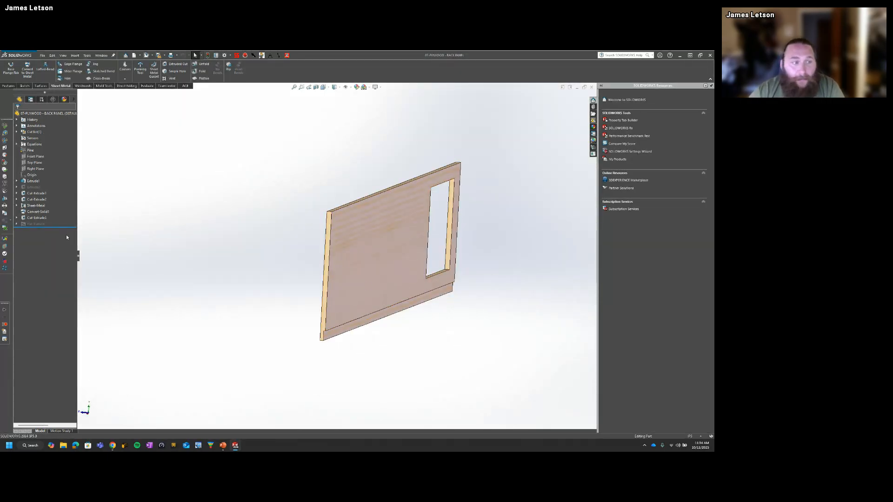
click(29, 211)
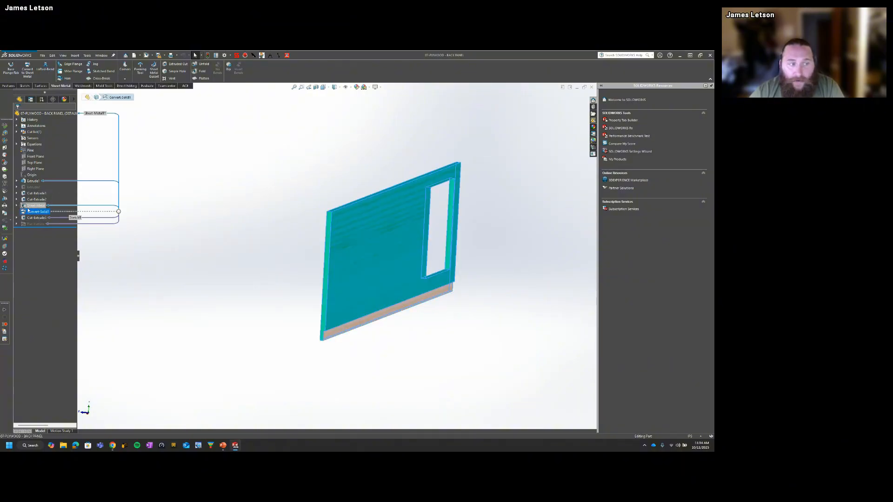
right_click(395, 311)
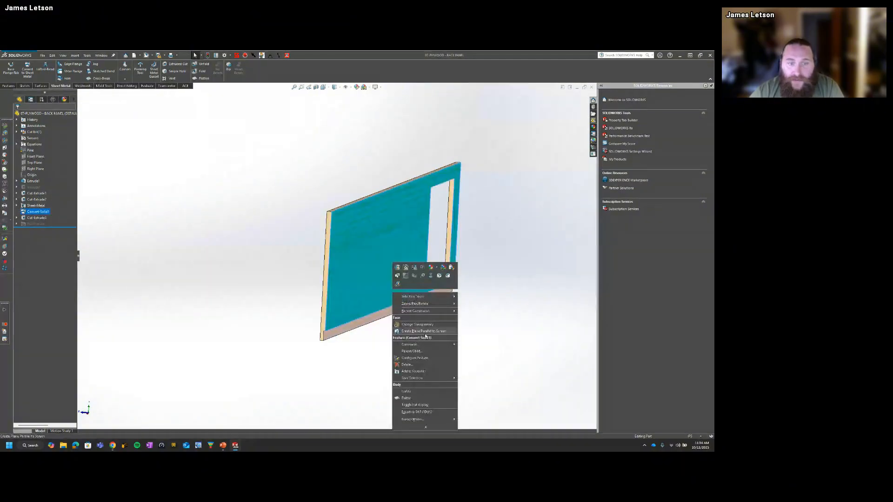
click(425, 412)
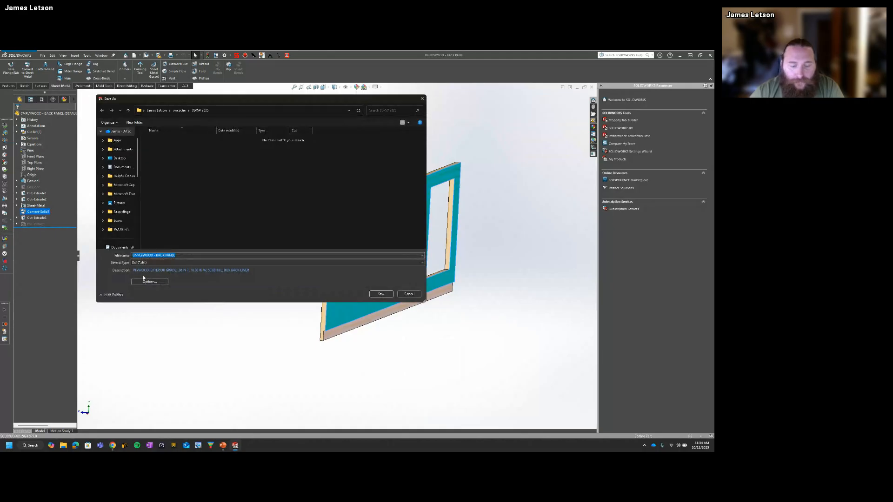
text(examp)
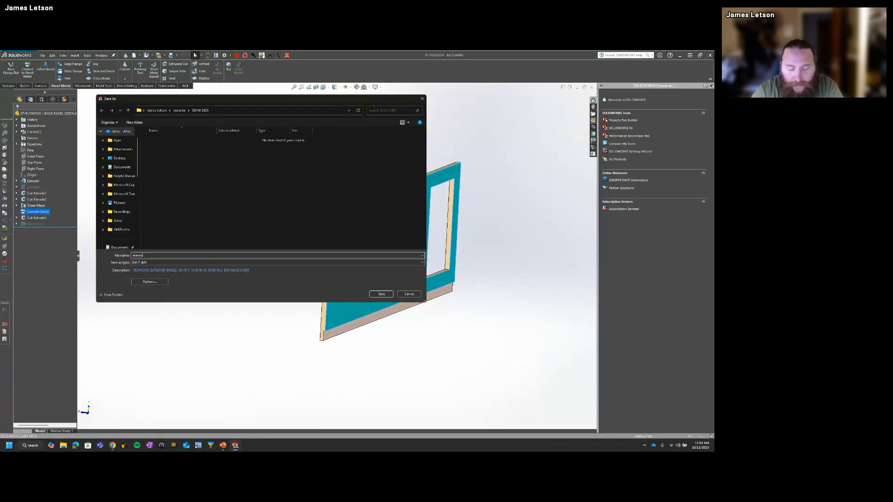
key(Return)
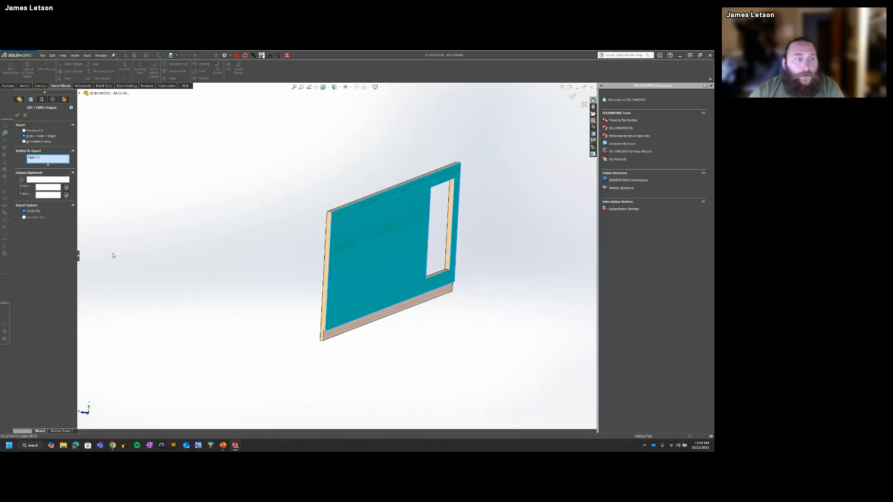
click(29, 131)
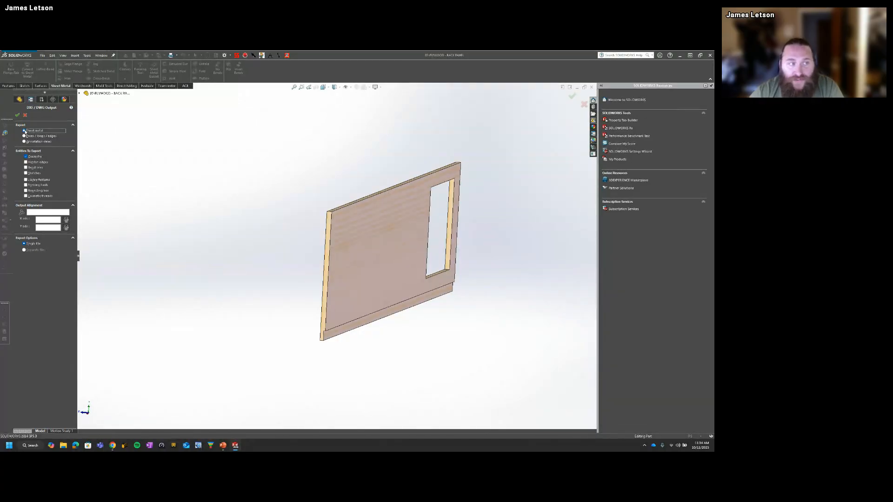
click(18, 114)
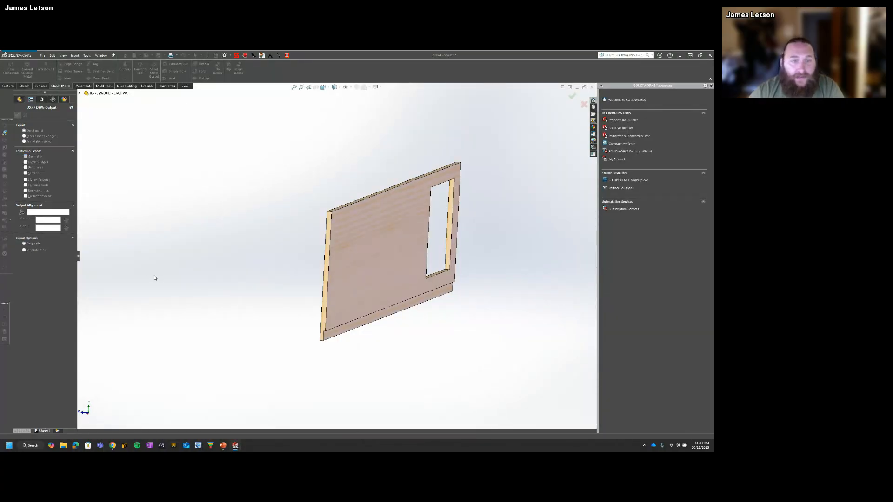
Step: Examine the panel outline, window cutout and lower step line in the DXF cleanup preview, and cancel the export
scroll(388, 280, down, 2)
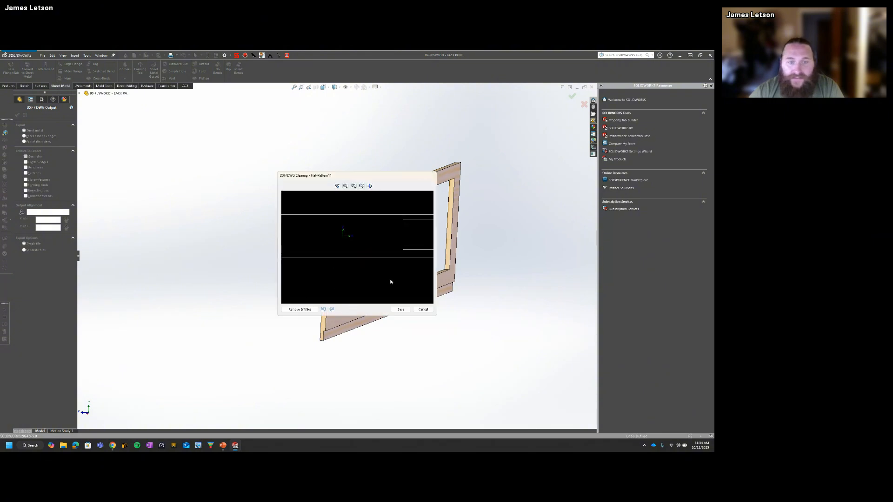
scroll(373, 257, up, 2)
scroll(349, 265, up, 2)
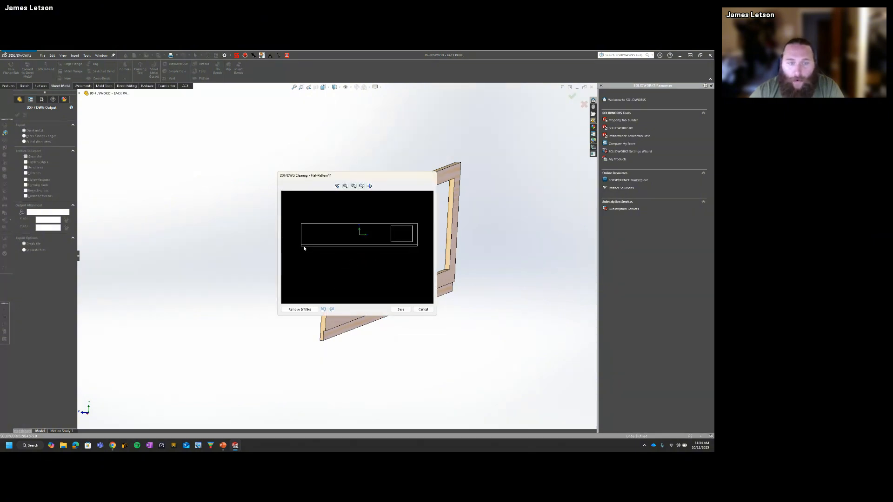
scroll(322, 245, up, 2)
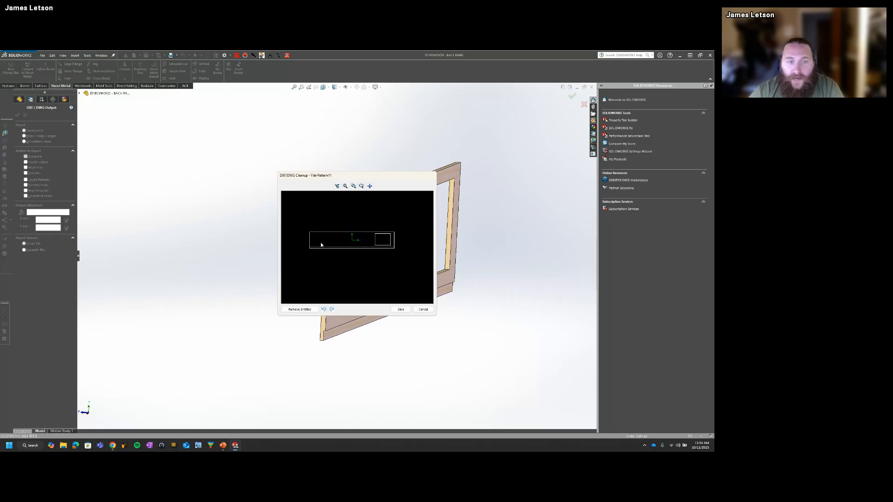
scroll(393, 240, down, 5)
scroll(372, 253, down, 2)
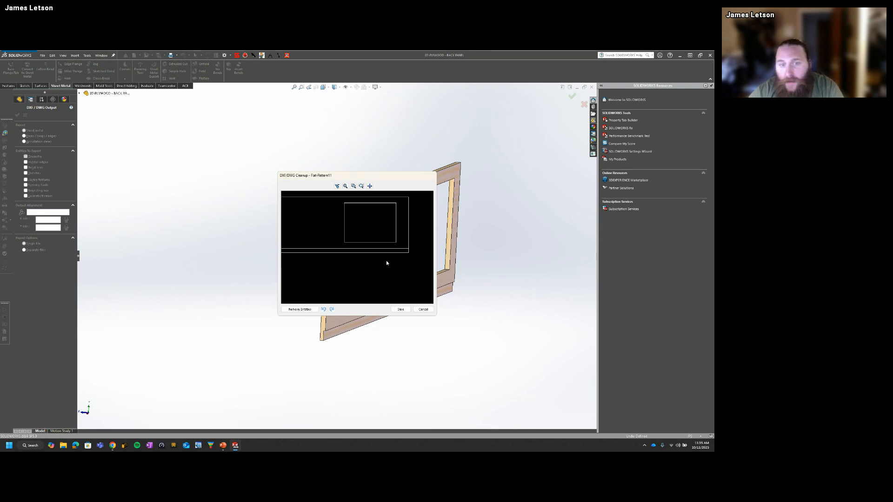
scroll(346, 258, up, 2)
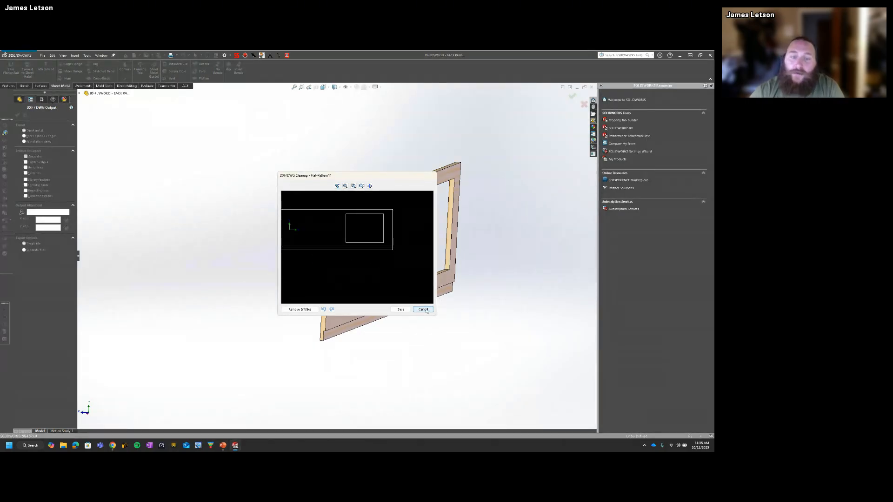
click(425, 310)
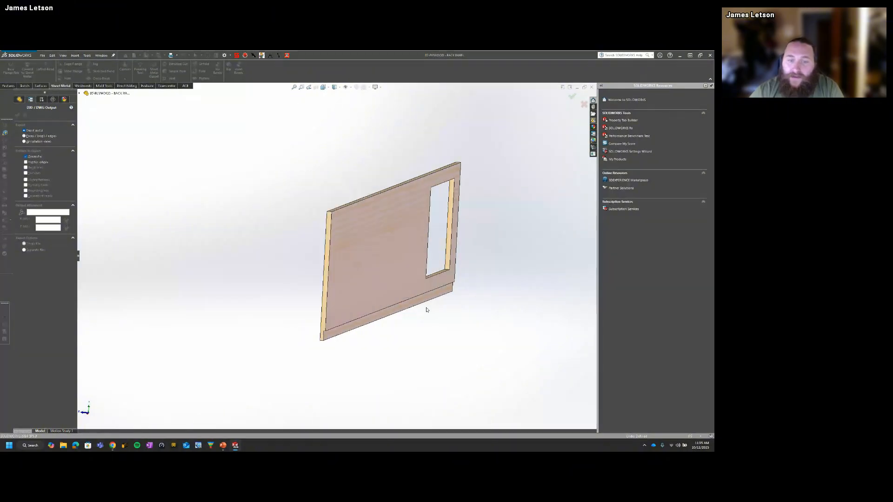
click(583, 105)
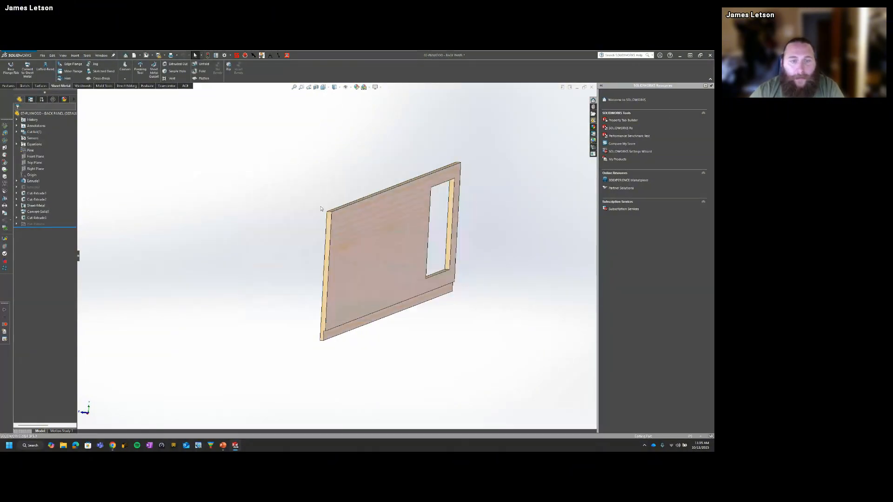
Step: Preview a DXF export named example from the non-sheet-metal back panel, using its large face and the narrow lower step face
key(ctrl+Tab)
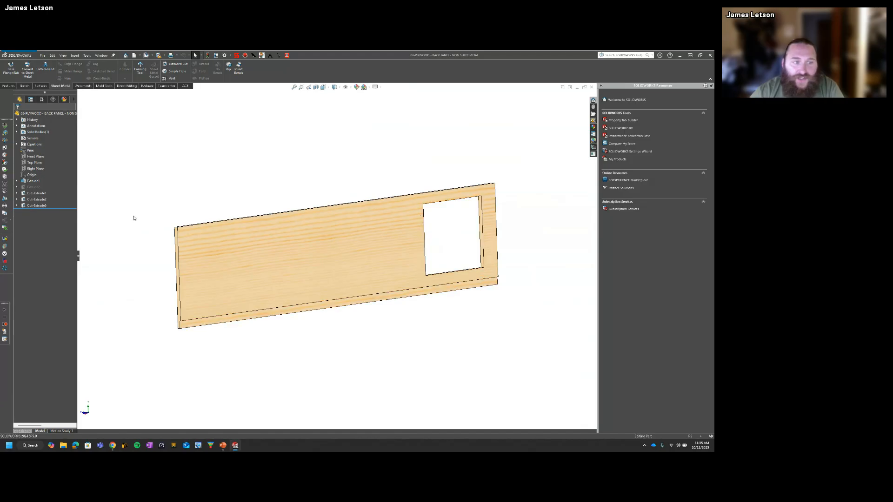
click(268, 264)
right_click(268, 265)
click(295, 371)
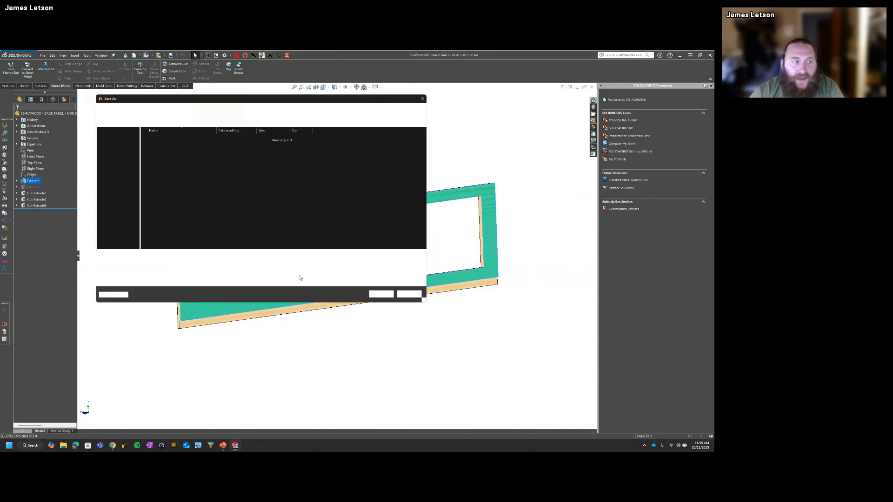
text(exam)
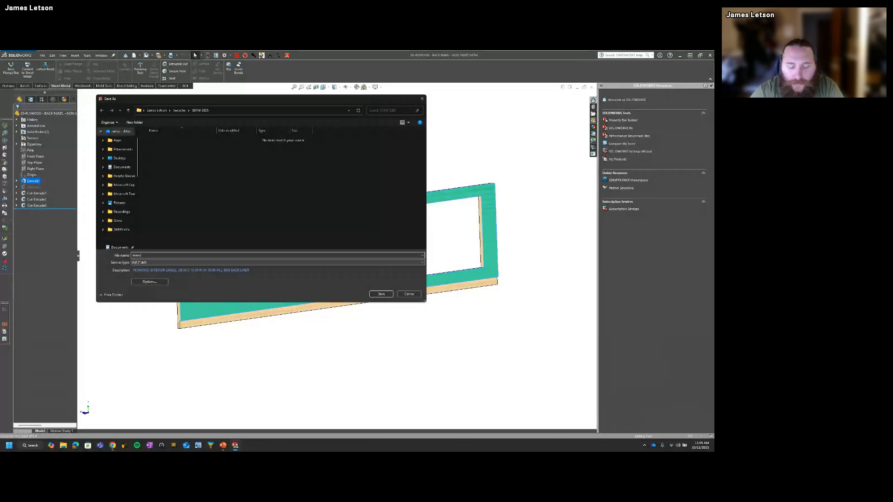
key(Return)
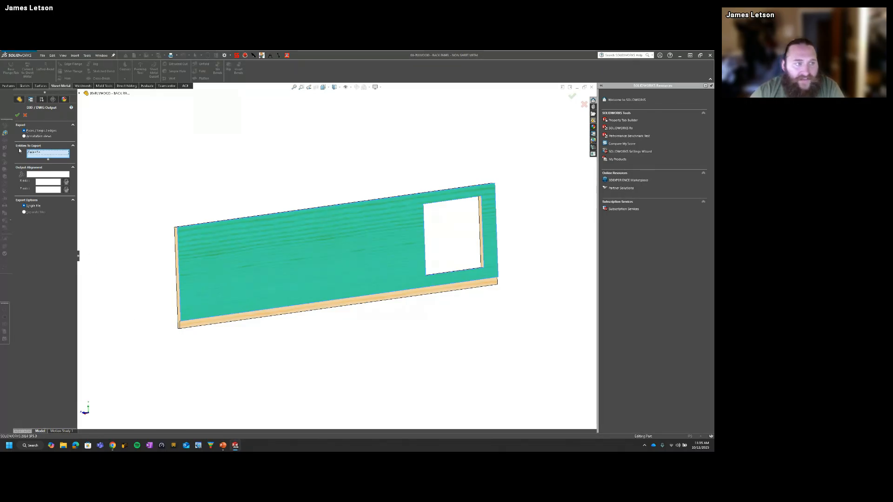
click(194, 325)
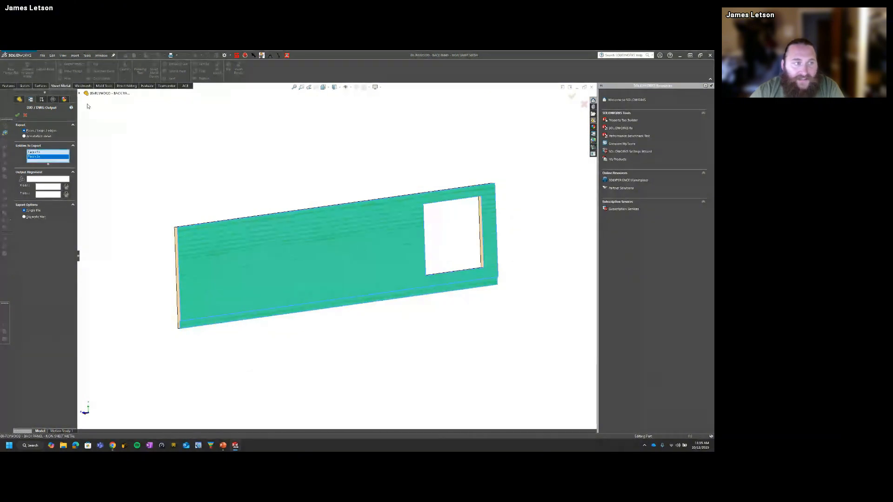
click(17, 115)
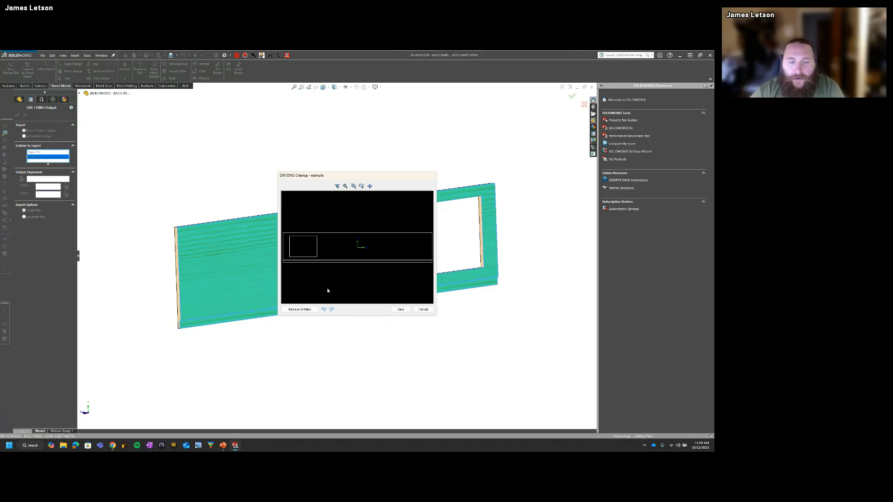
Step: Compare the window cutout's position on both sides of the panel with the DXF preview, and close the export
drag(344, 180, 217, 96)
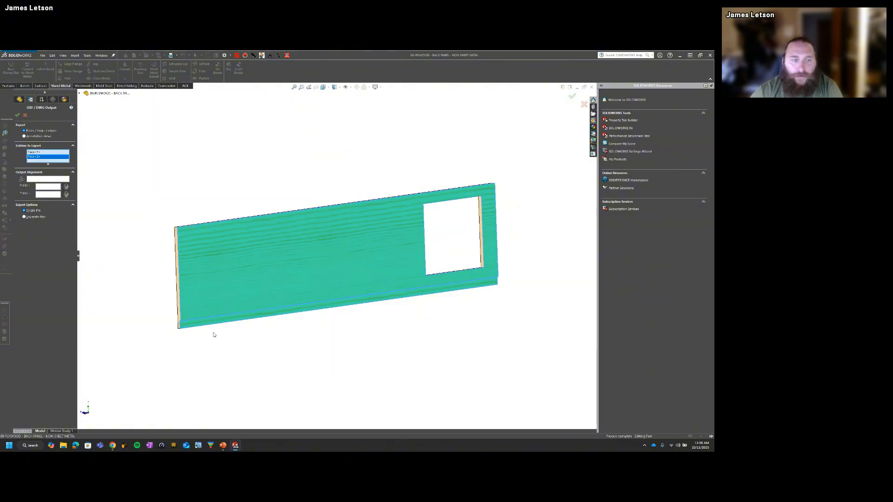
middle_drag(214, 333, 307, 333)
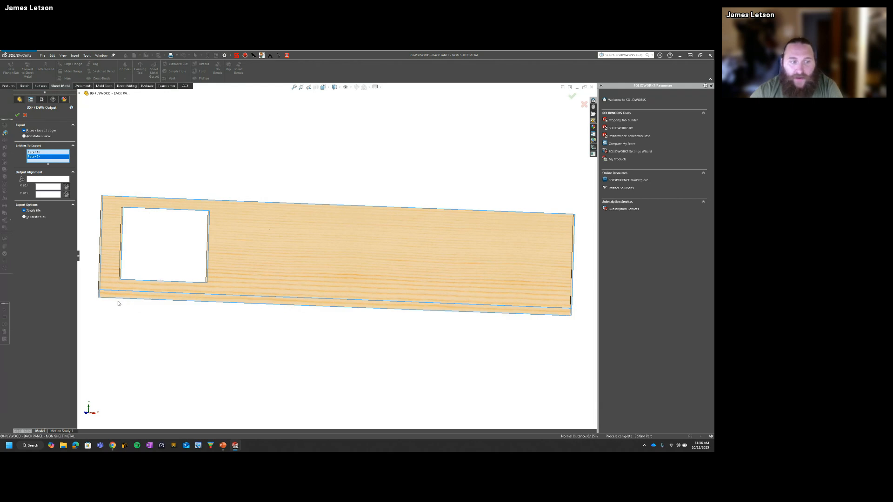
middle_drag(293, 294, 193, 286)
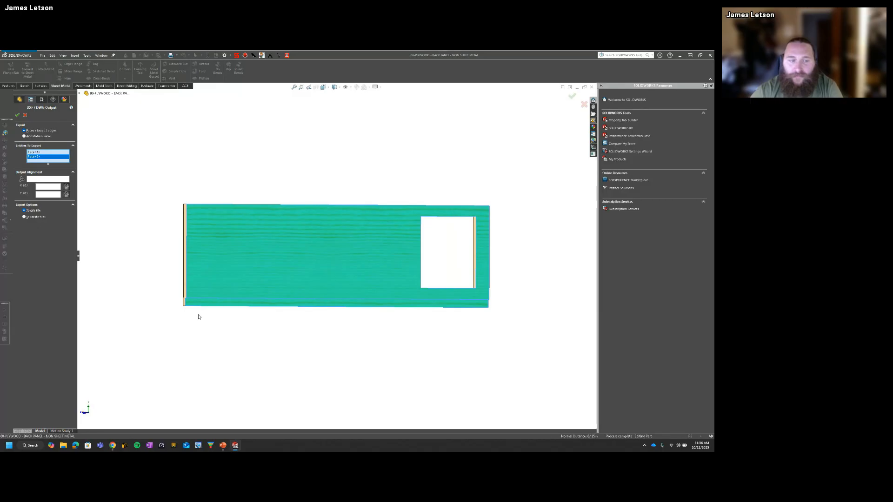
click(18, 115)
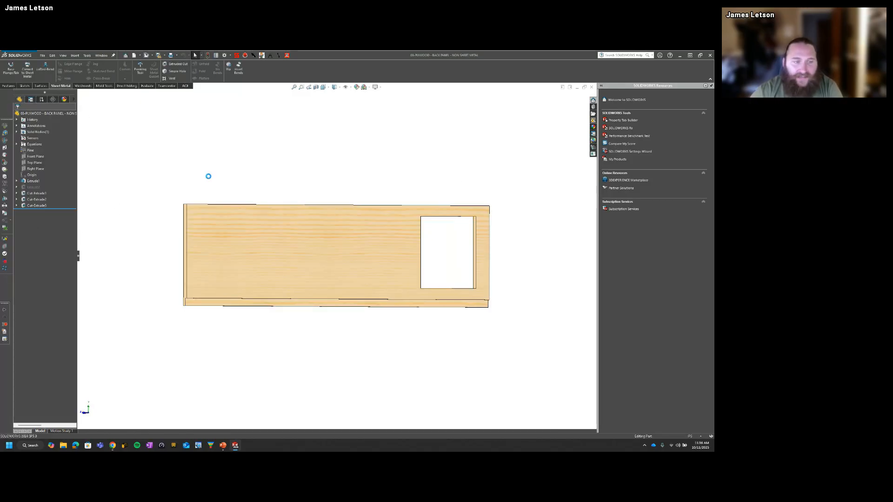
Step: Generate the DXF flat pattern preview of the sheet metal back panel, keeping the default file name and using the Sheet metal option
key(ctrl+Tab)
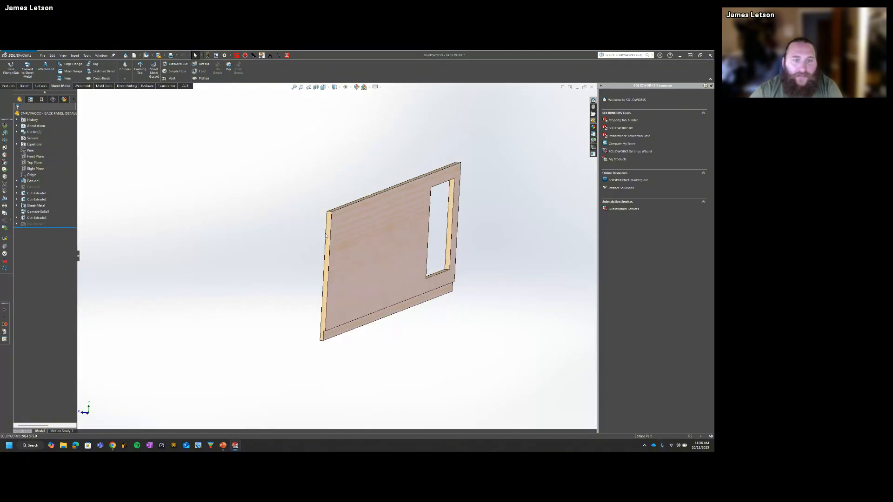
right_click(370, 234)
click(406, 356)
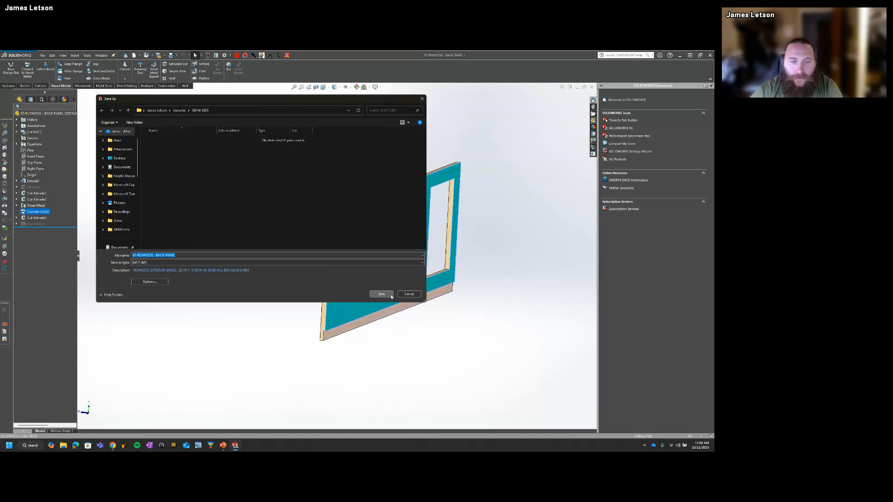
click(381, 294)
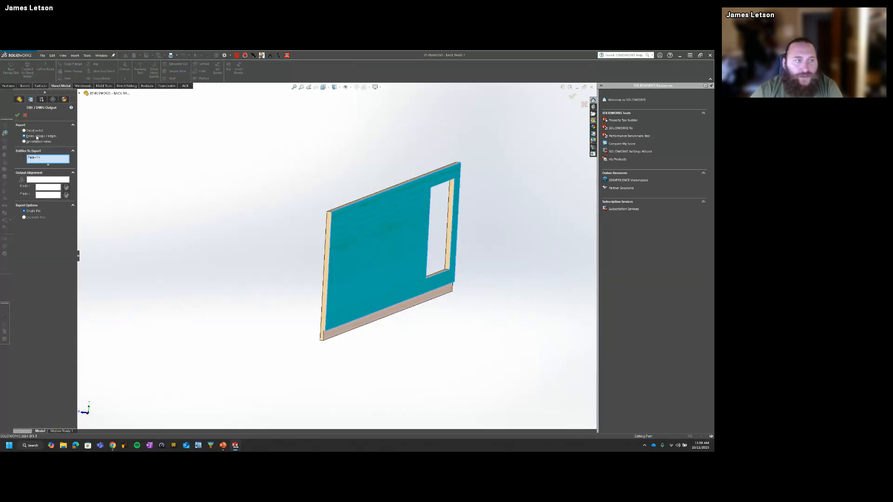
click(34, 130)
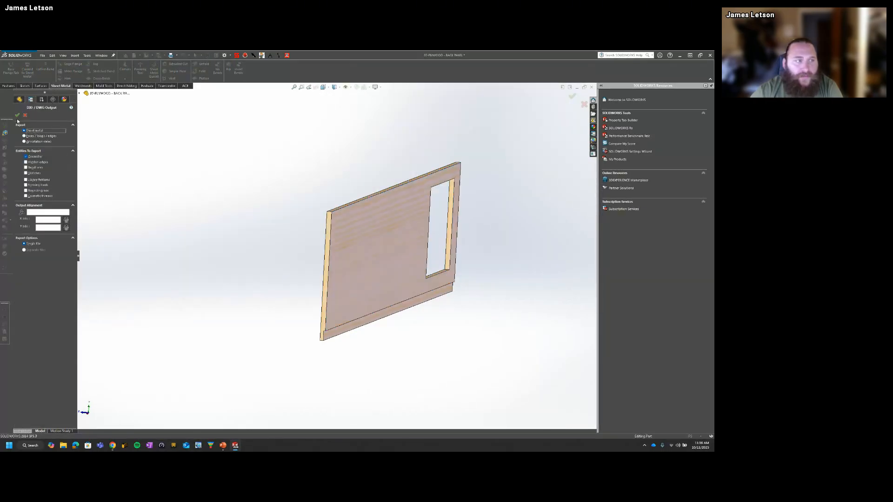
click(17, 115)
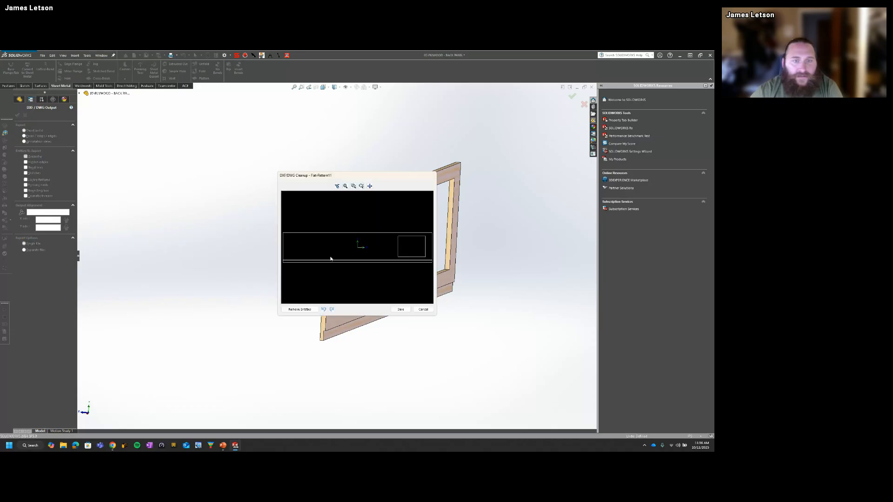
Step: Compare the flat pattern preview with the panel model beside it, and cancel the sheet metal DXF export
drag(353, 179, 213, 148)
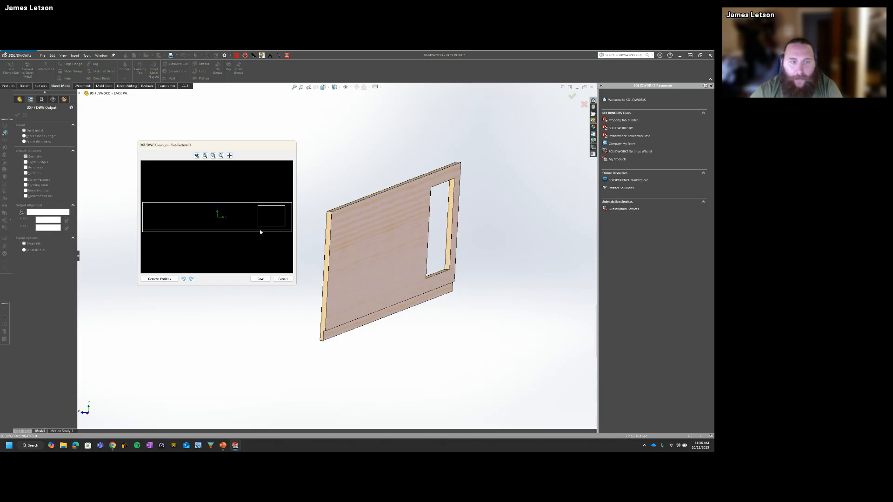
click(283, 279)
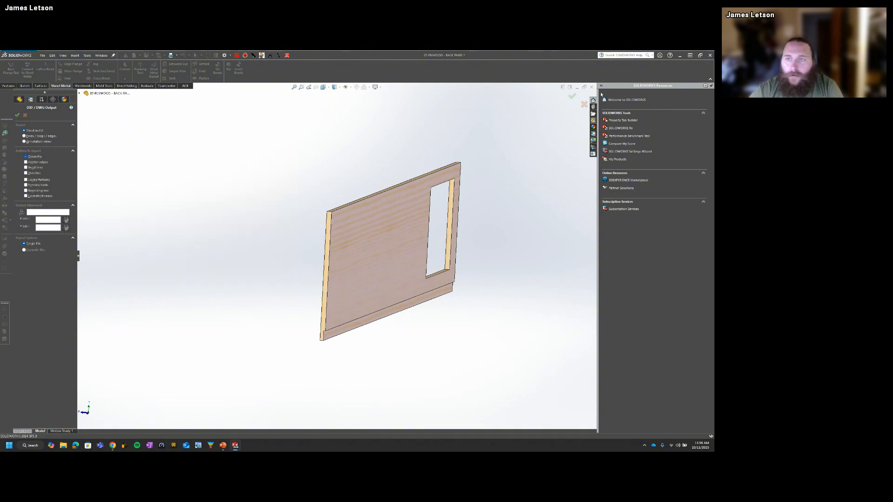
click(584, 104)
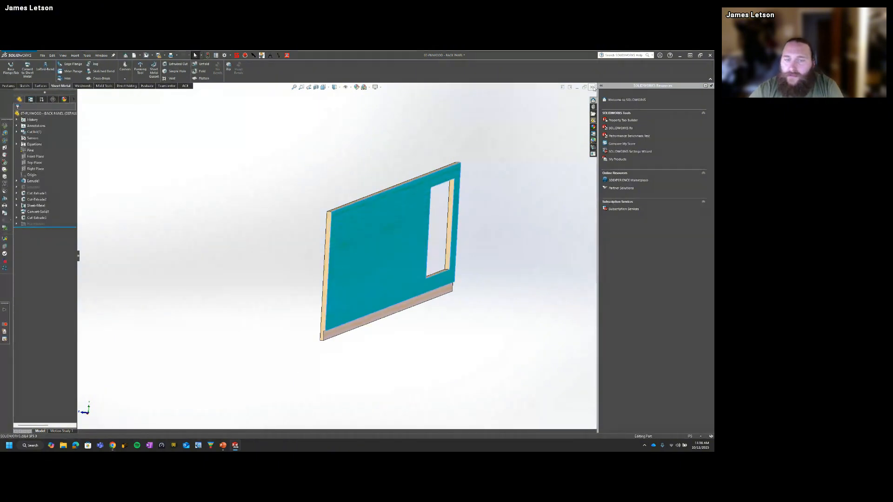
Step: Clear the face selection, show the back panel in isometric view, and switch to the PowerPoint slide show
click(257, 191)
key(ctrl+7)
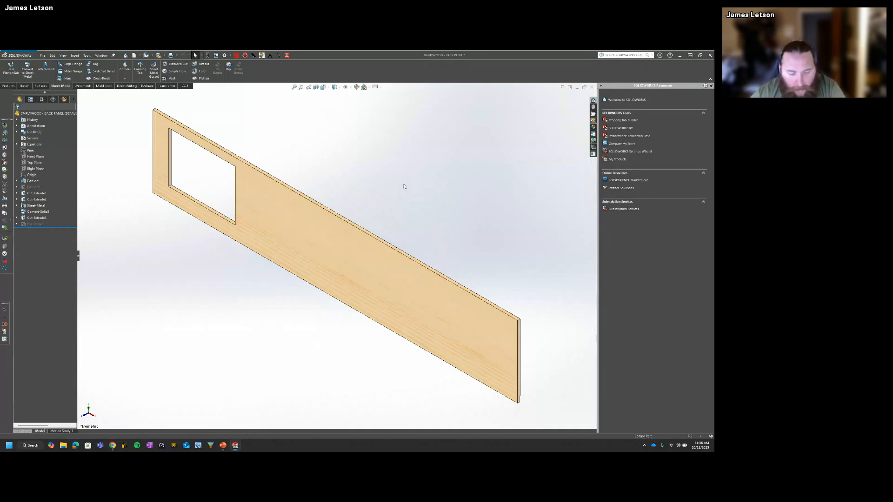
key(super+Tab)
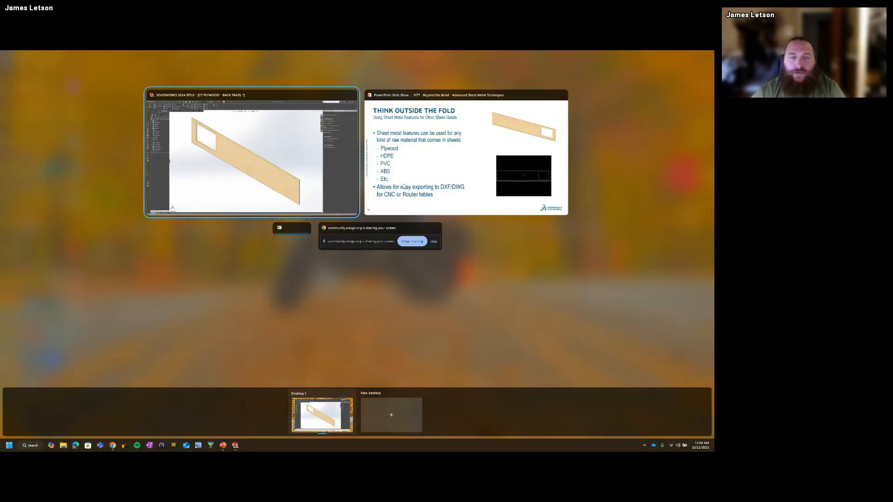
click(404, 186)
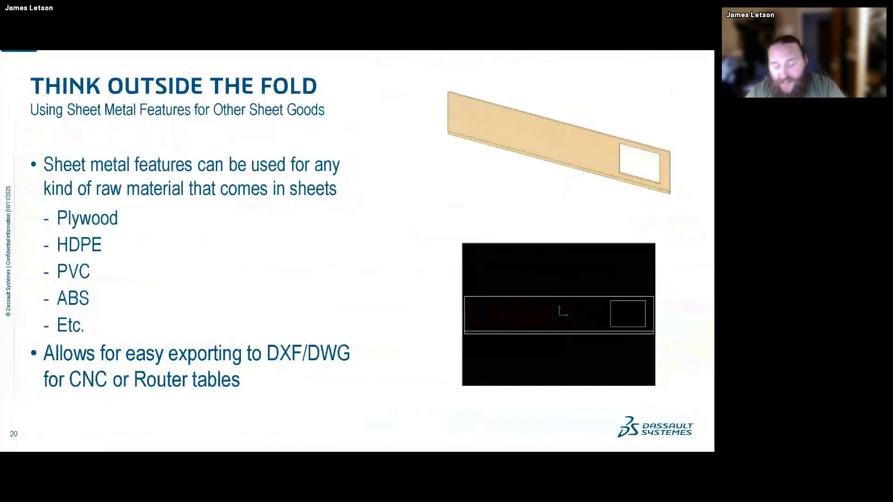
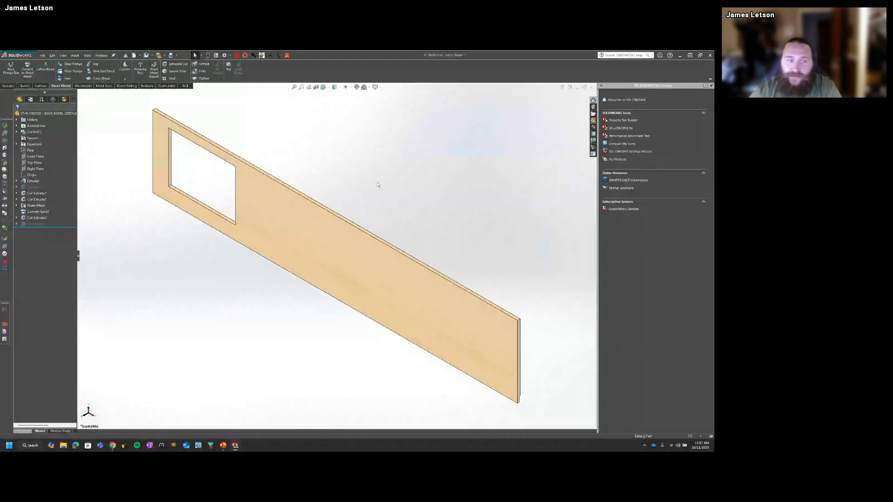
Step: Switch to the 09-SIMPLE GRAB HANDLE part and roll its feature history back to just after the base flange
key(ctrl+Tab)
click(443, 260)
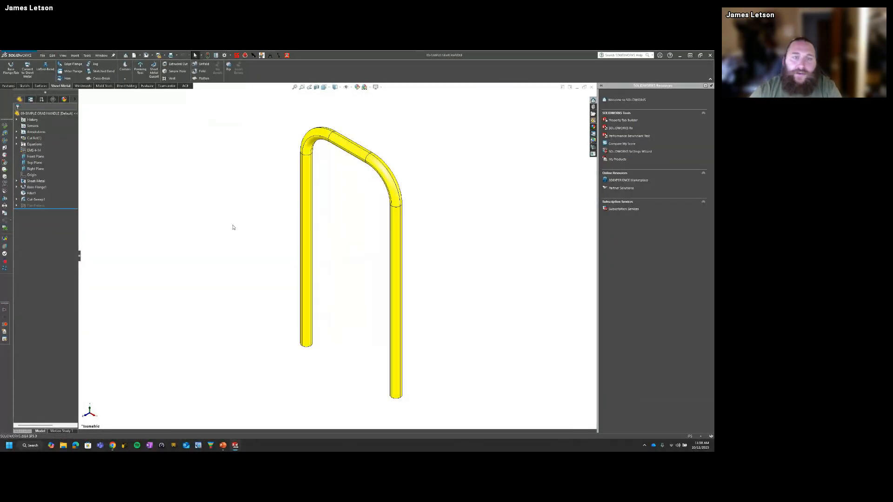
drag(61, 209, 63, 193)
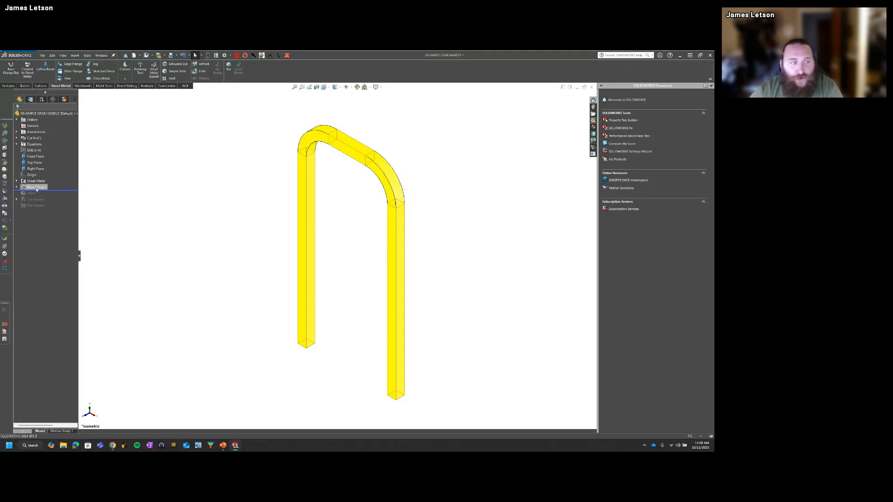
Step: Display the base flange's dimensions on the square-edged handle, and clear the selection
double_click(305, 179)
middle_drag(363, 249, 407, 236)
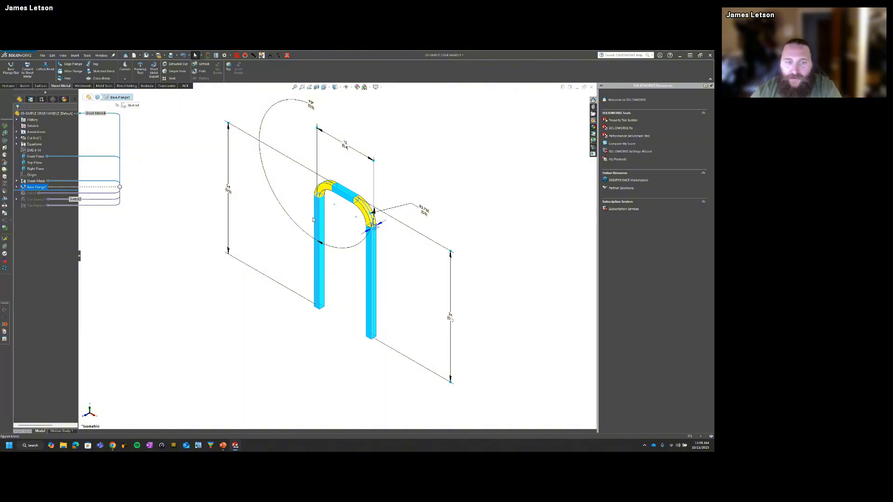
click(300, 228)
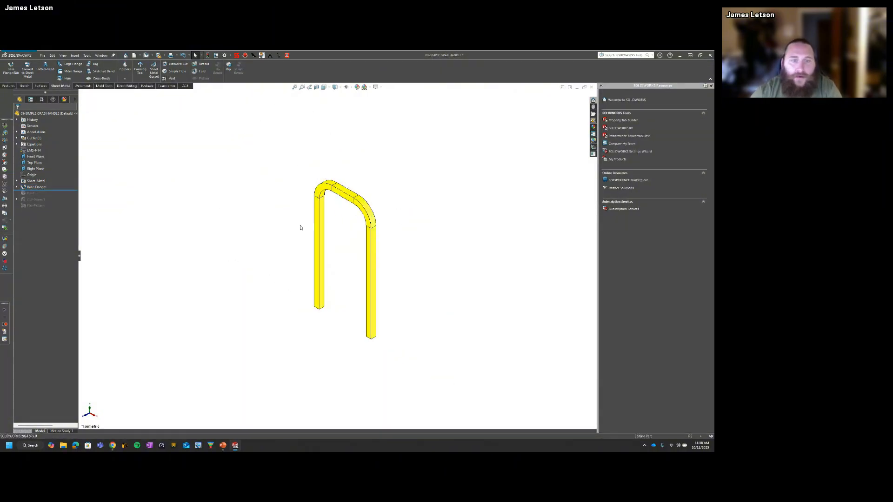
scroll(325, 209, down, 3)
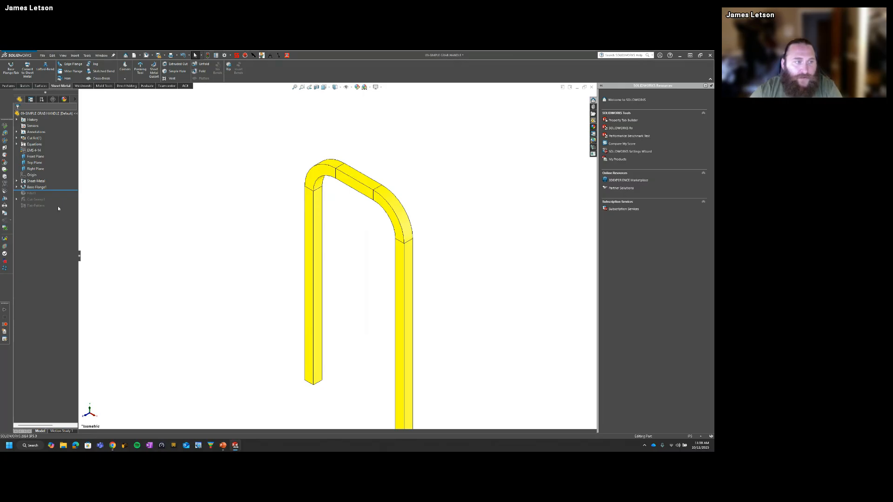
Step: Roll the handle's history forward past the fillet and inspect the rounded bar and its solid end face
drag(63, 191, 63, 196)
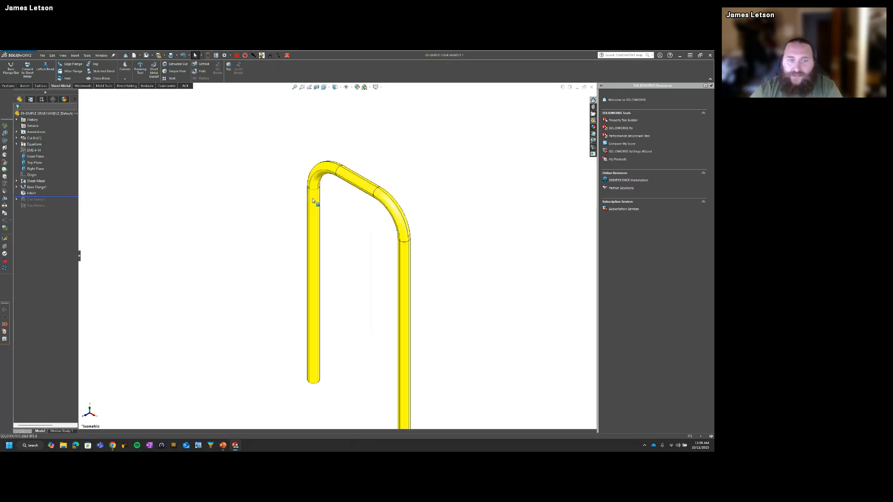
click(310, 238)
middle_drag(303, 237, 326, 229)
click(224, 324)
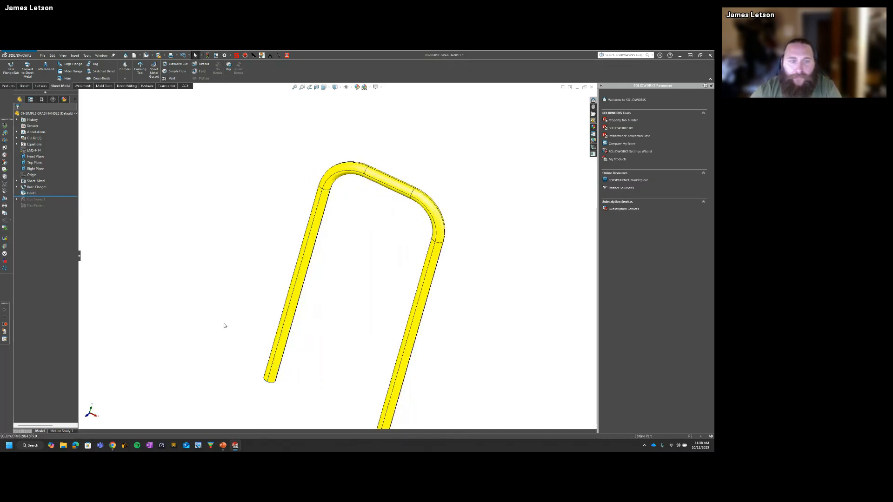
middle_drag(224, 325, 261, 222)
click(292, 382)
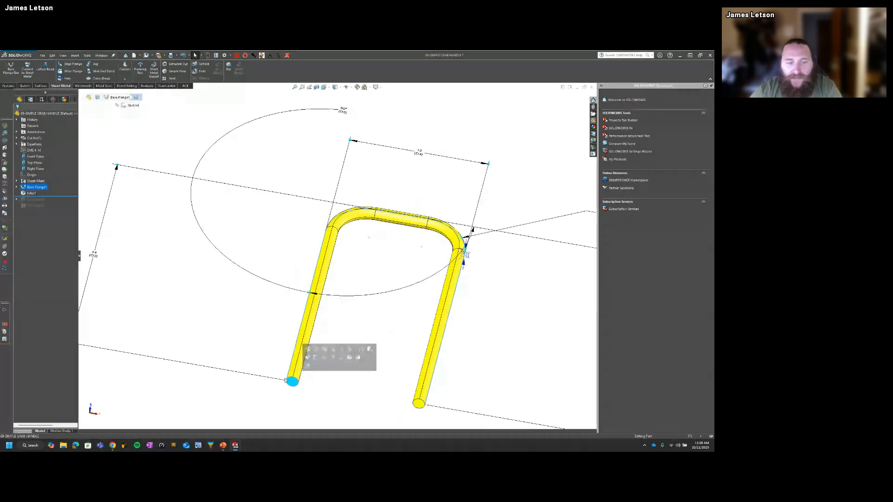
Step: Roll the history forward past the cut sweep, inspect the tube's hollow end, and restore the isometric view
click(31, 193)
drag(43, 200, 42, 208)
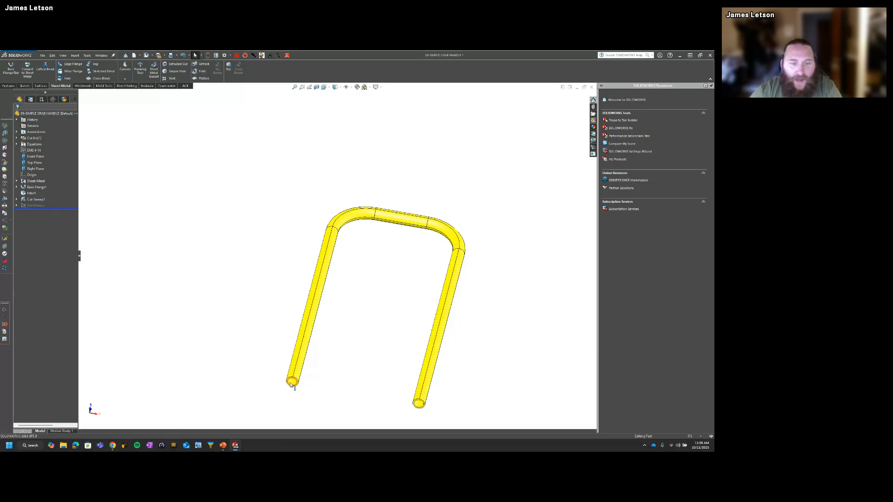
click(292, 381)
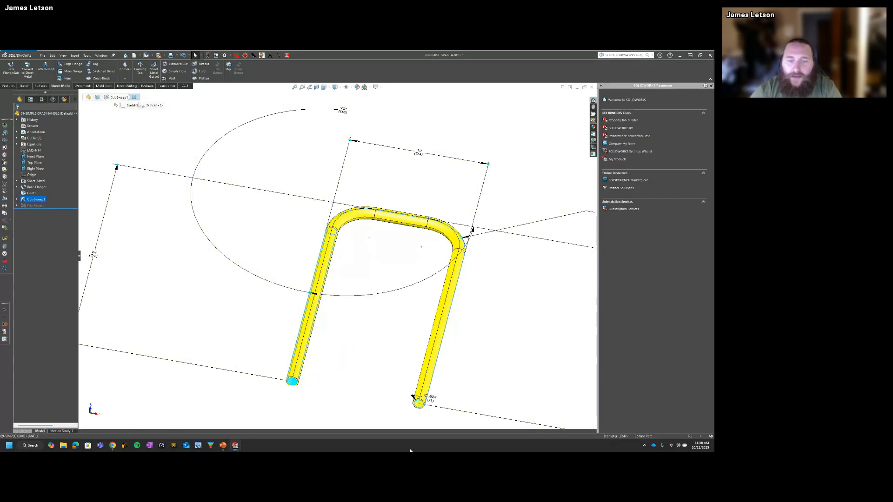
click(217, 324)
key(ctrl+7)
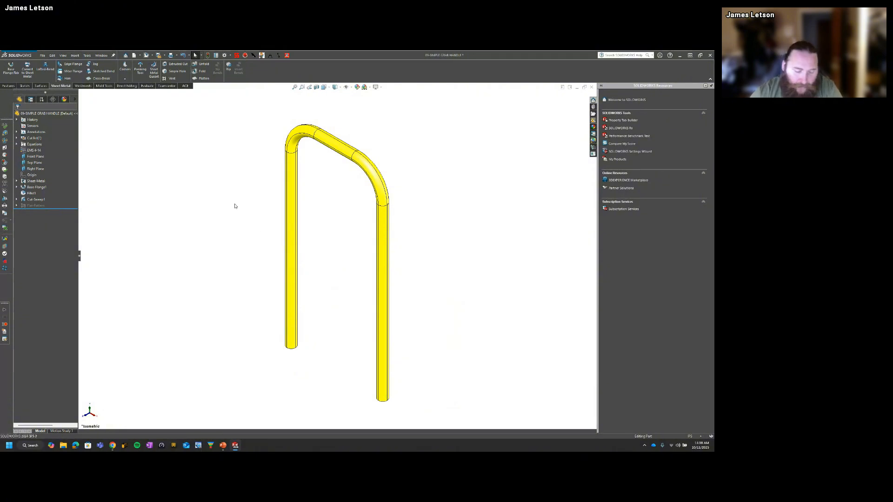
Step: Switch to the 10-Complex Grab Handle part, display the sweep's dimensions, and clear the selection
key(ctrl+Tab)
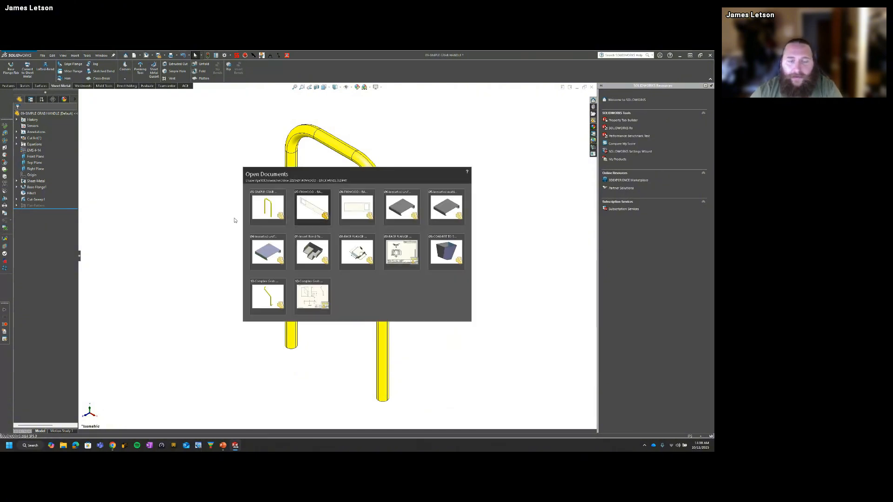
click(268, 297)
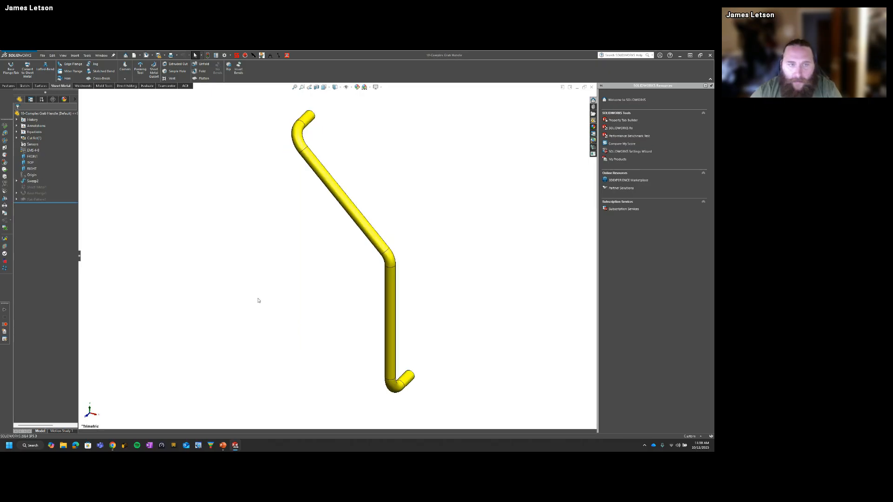
middle_drag(389, 296, 282, 310)
click(329, 184)
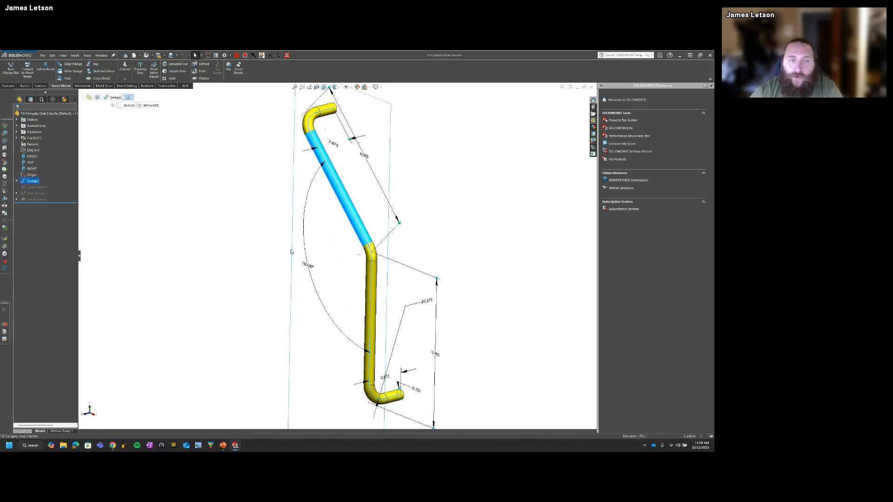
click(196, 286)
Step: Switch to the Complex Grab Handle drawing and examine the overall length dimension in the flat pattern view
key(ctrl+Tab)
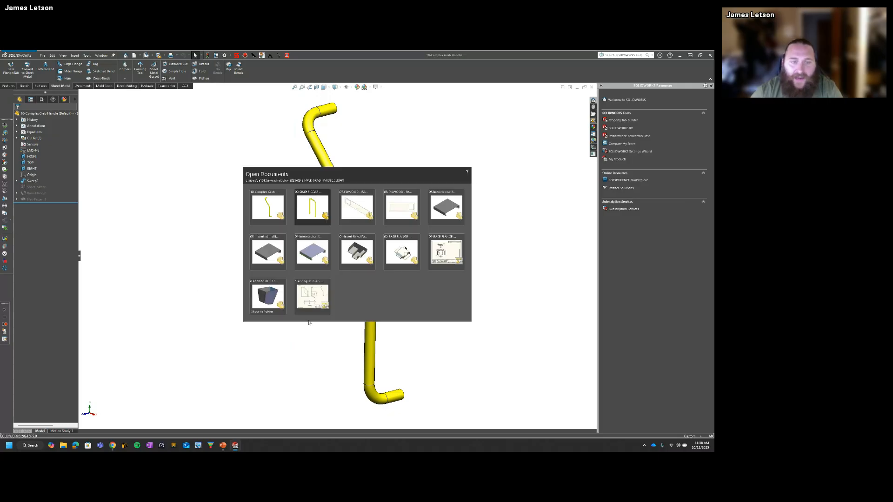
click(313, 300)
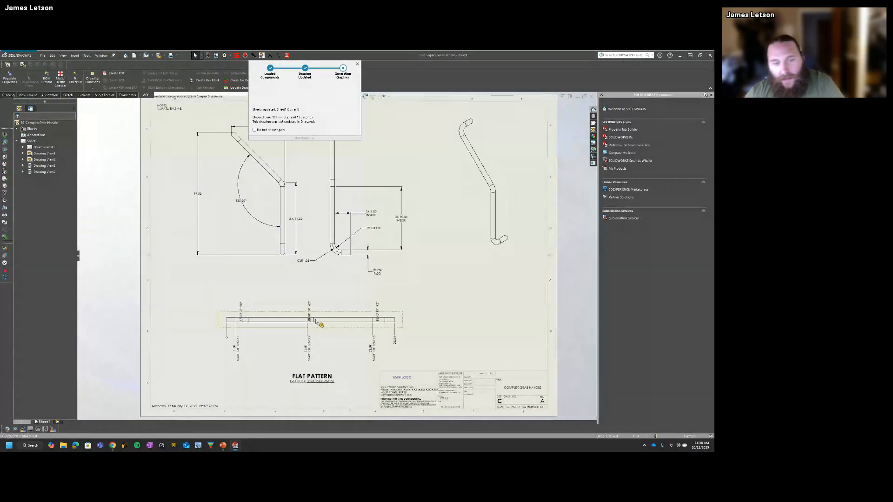
click(264, 329)
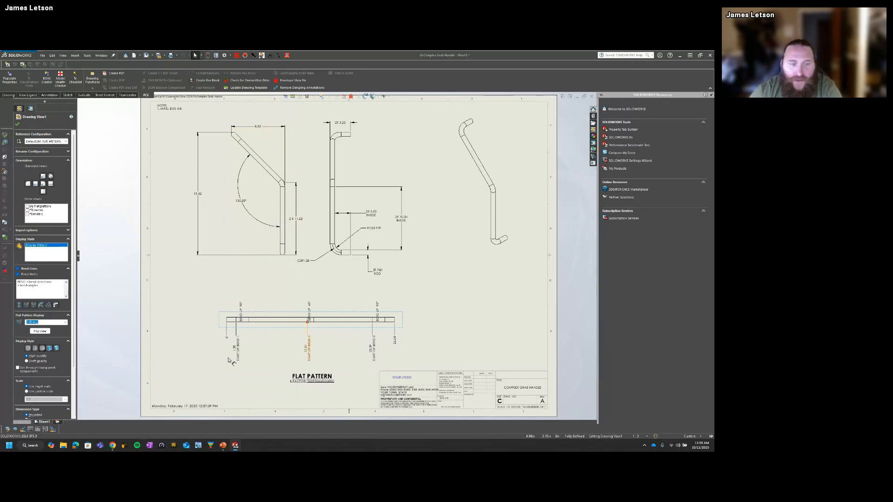
click(396, 340)
scroll(402, 354, down, 4)
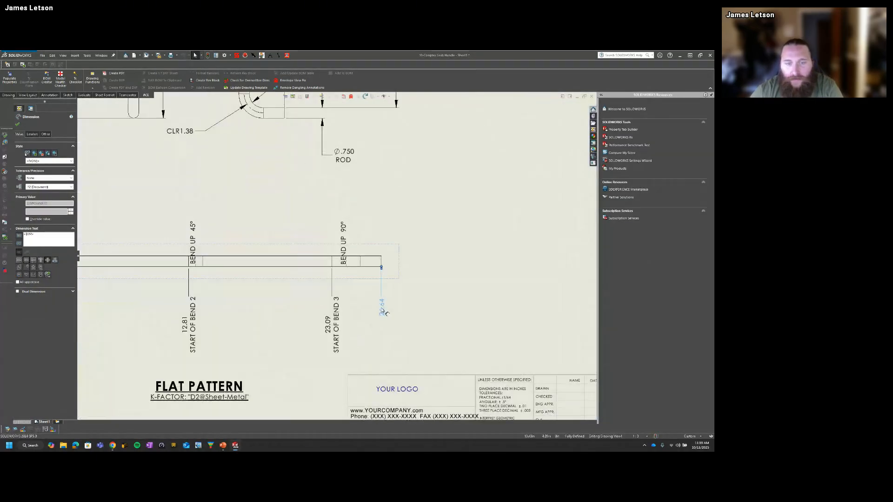
scroll(278, 302, up, 2)
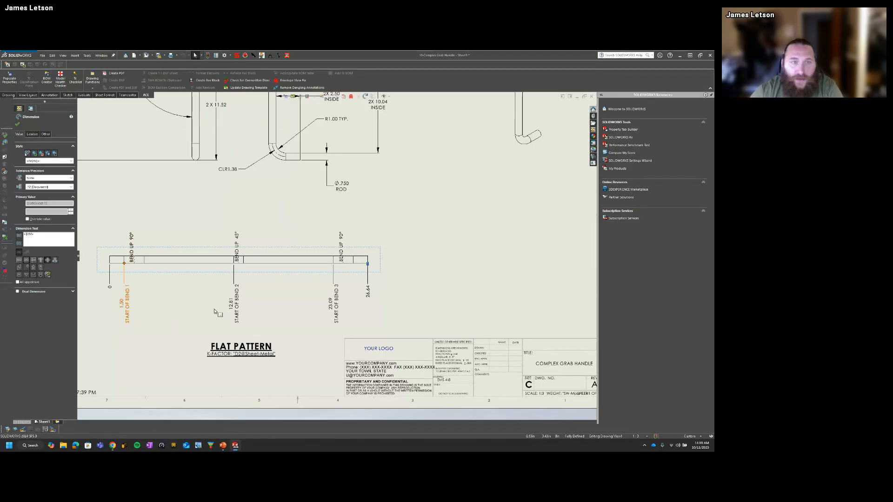
Step: Examine the flat pattern's start-of-bend positions against the end-of-bar dimension
scroll(215, 312, up, 5)
scroll(292, 274, down, 3)
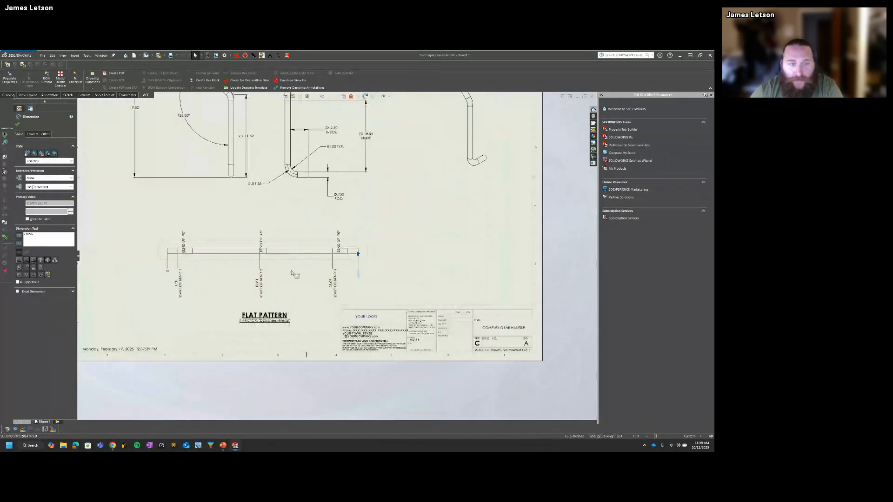
scroll(356, 281, down, 5)
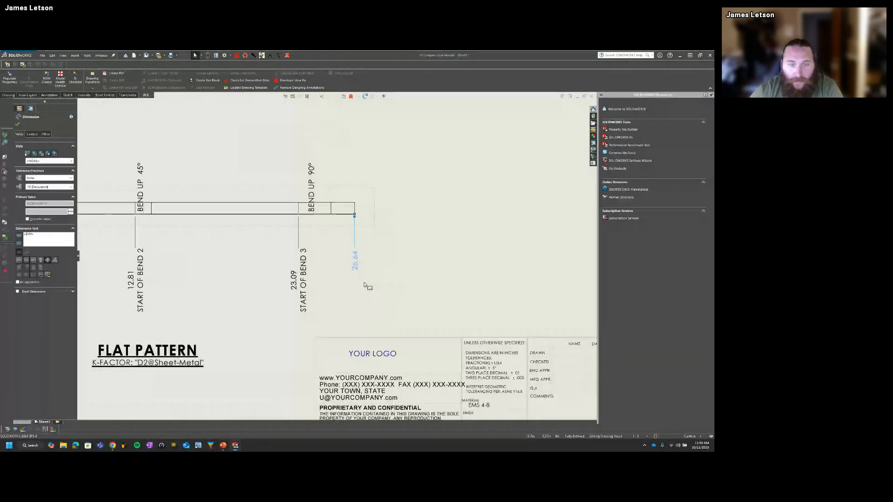
scroll(344, 264, up, 3)
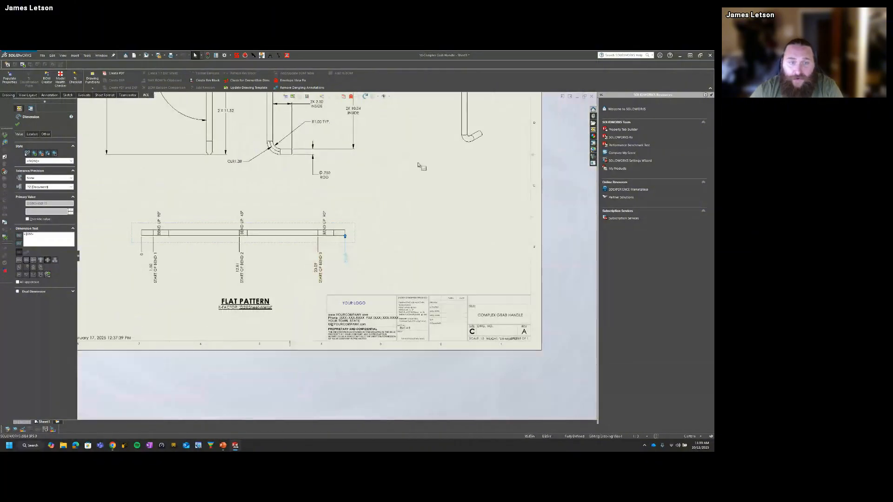
scroll(274, 263, down, 4)
scroll(379, 266, down, 2)
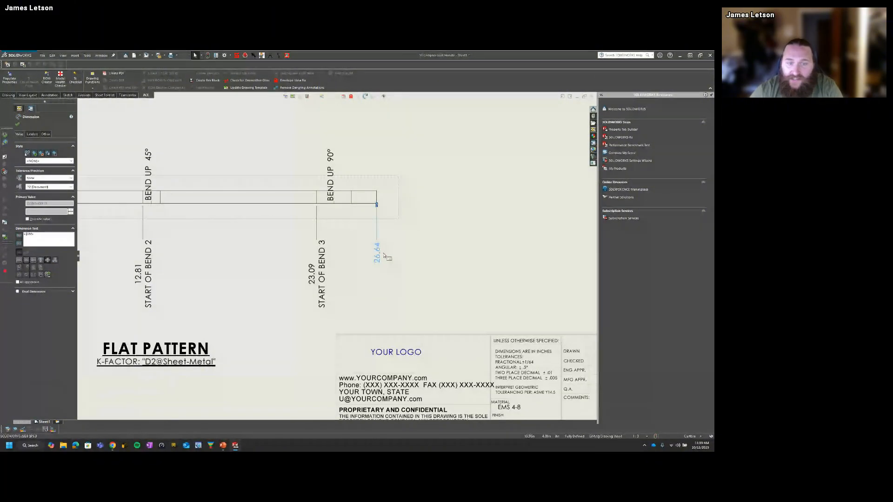
scroll(380, 272, up, 5)
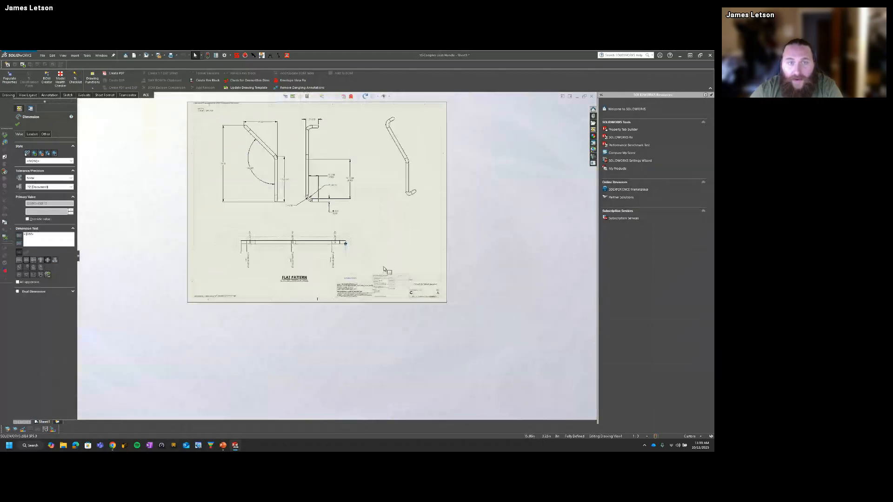
Step: Compare the bent handle views with the flat pattern view on the sheet, and clear the selection
scroll(331, 214, down, 2)
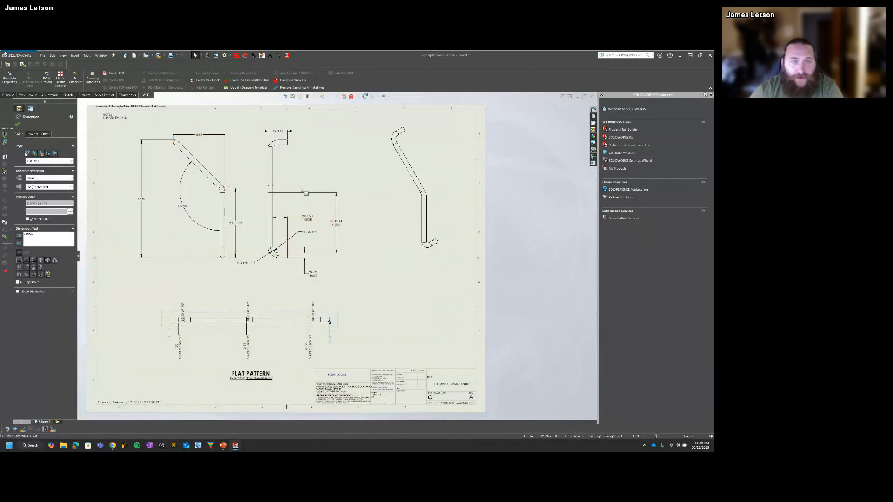
scroll(288, 133, down, 1)
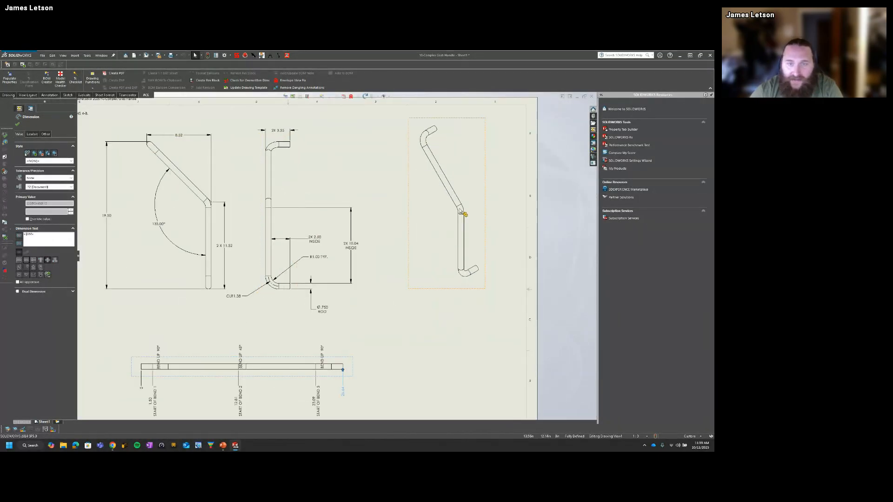
scroll(352, 319, up, 4)
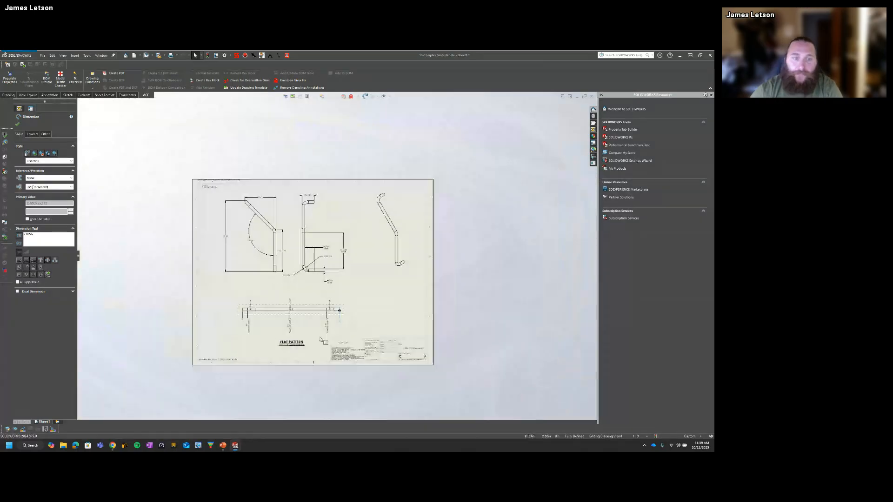
click(239, 304)
scroll(282, 321, down, 3)
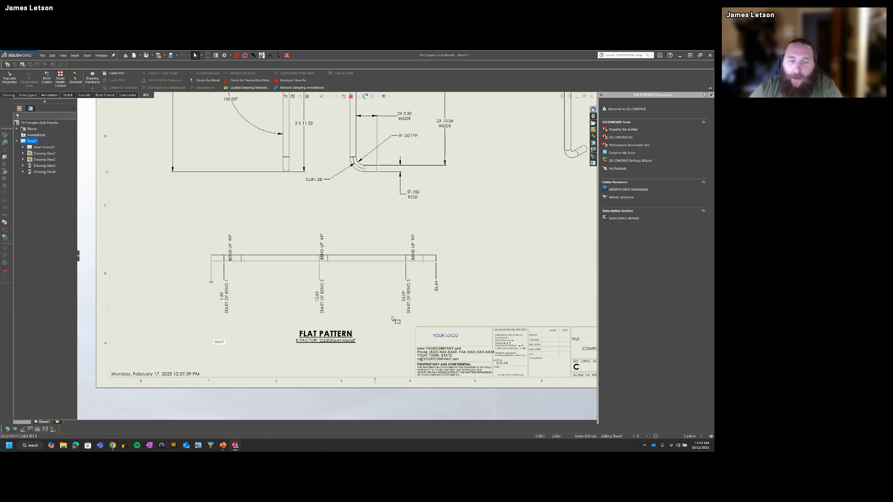
click(374, 273)
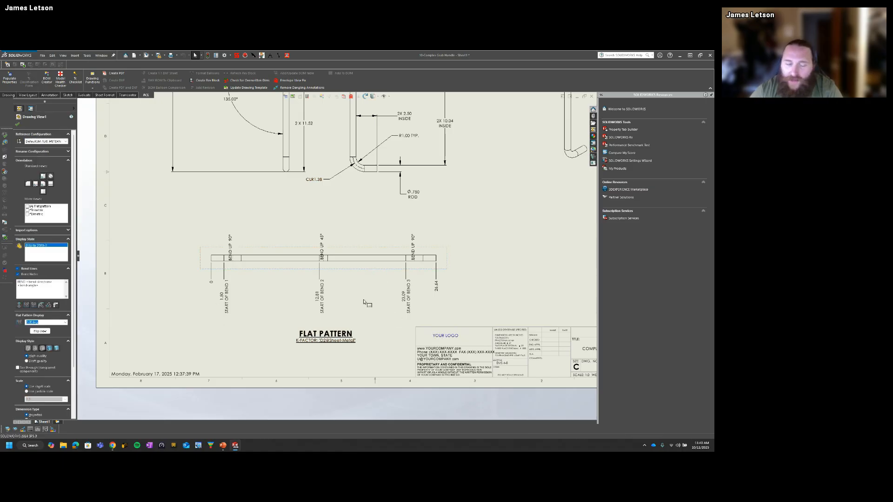
click(152, 266)
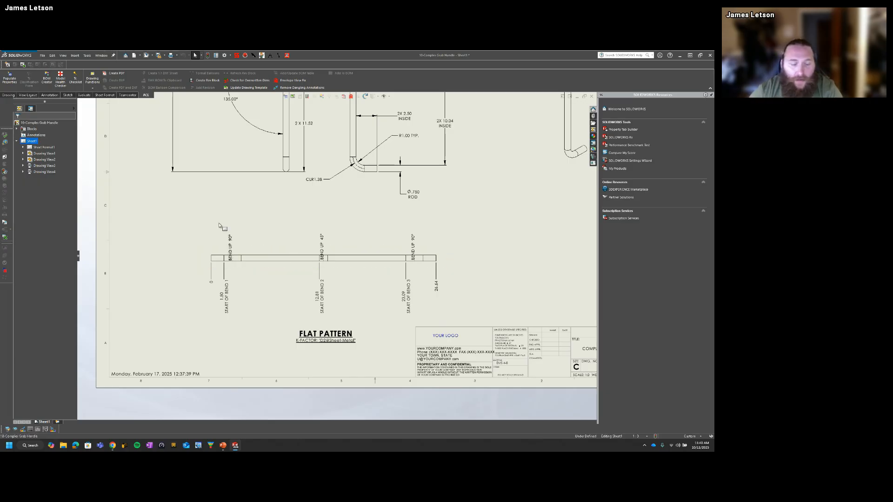
Step: Return to the Complex Grab Handle part, display the sweep's dimensions again, and clear the selection
key(ctrl+Tab)
click(316, 210)
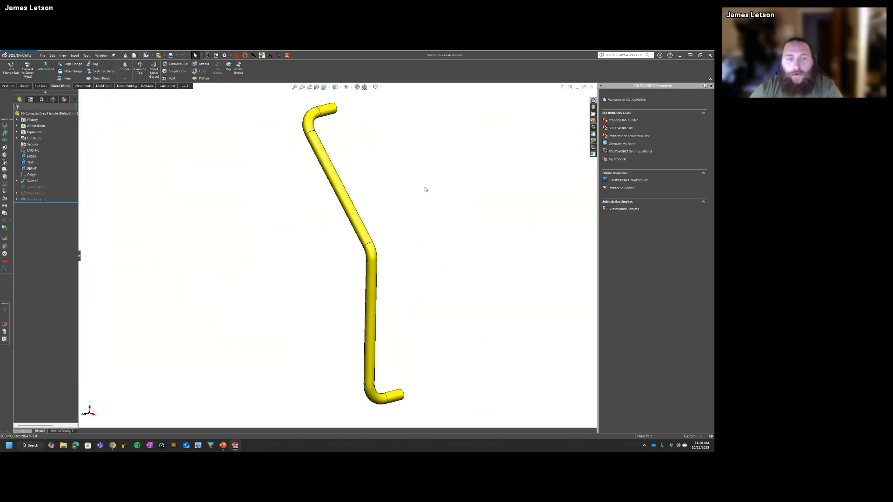
click(366, 224)
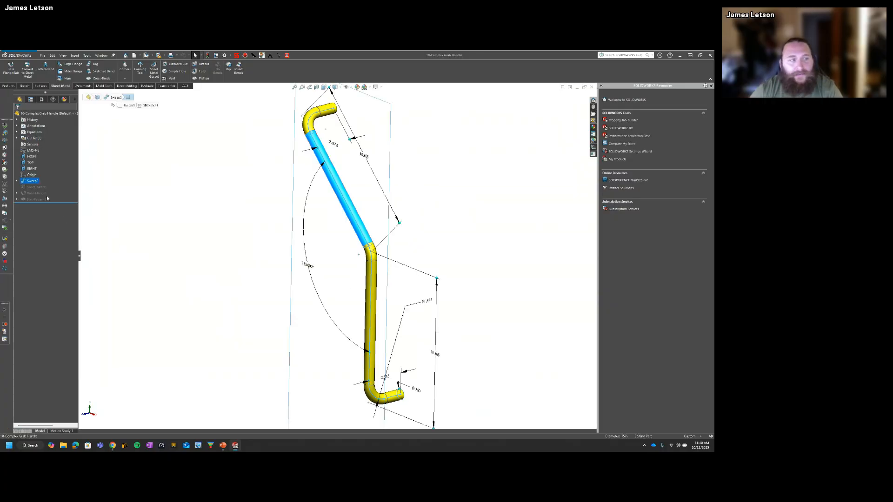
click(51, 212)
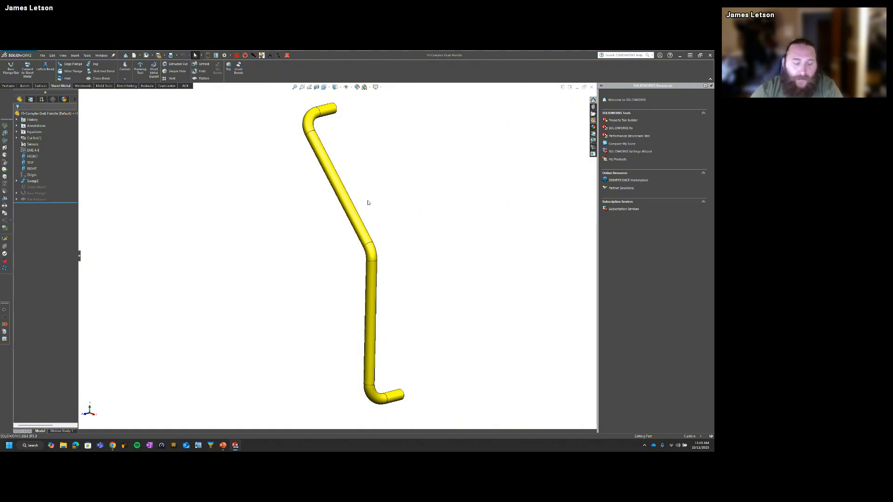
Step: Switch to the PowerPoint slide show and advance to the Questions slide
key(ctrl+Tab)
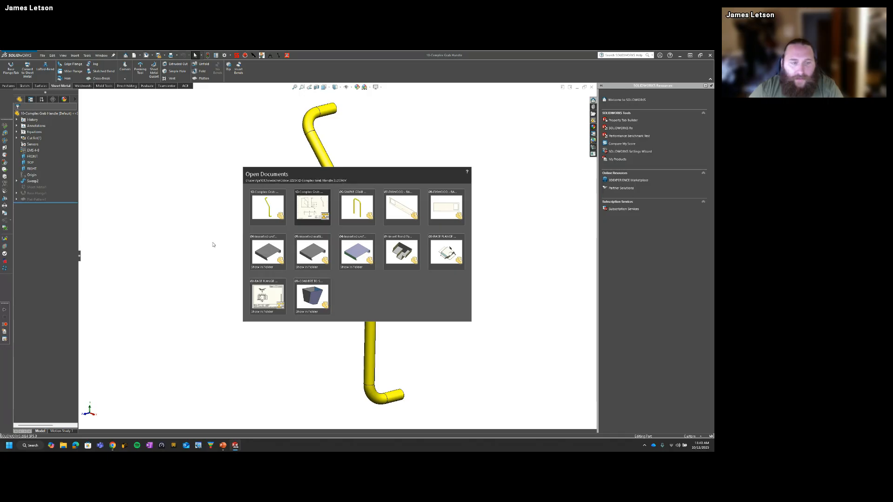
click(213, 245)
key(super+Tab)
click(408, 180)
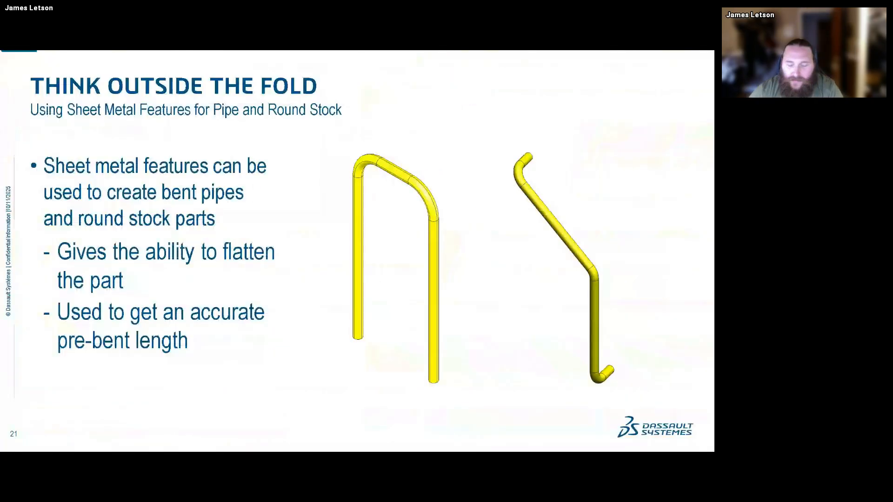
key(Right)
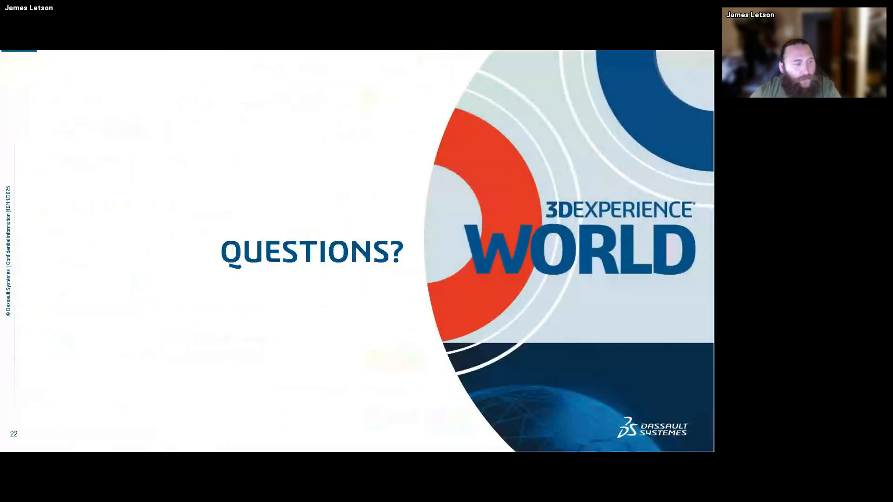
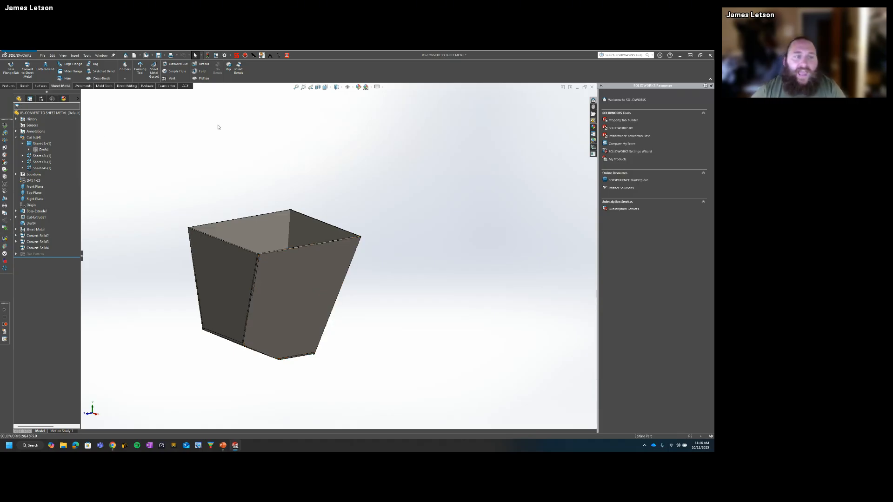
Step: Switch to the plywood back panel part to inspect its bottom edge, and return to the Convert to Sheet Metal part
key(ctrl+Tab)
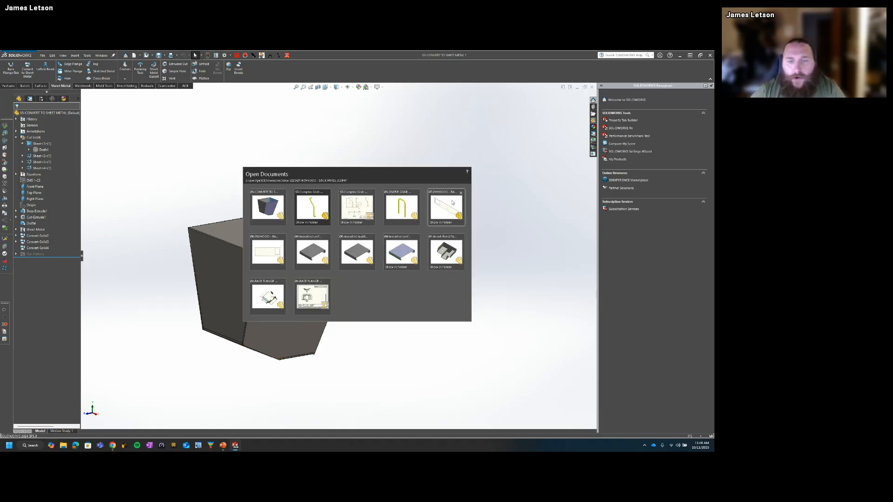
click(455, 224)
middle_drag(355, 319, 187, 299)
scroll(202, 287, down, 5)
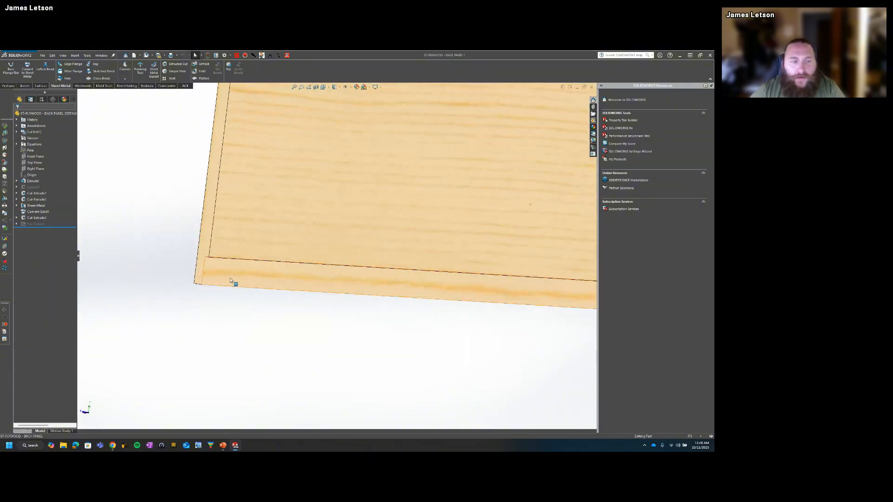
scroll(263, 293, up, 5)
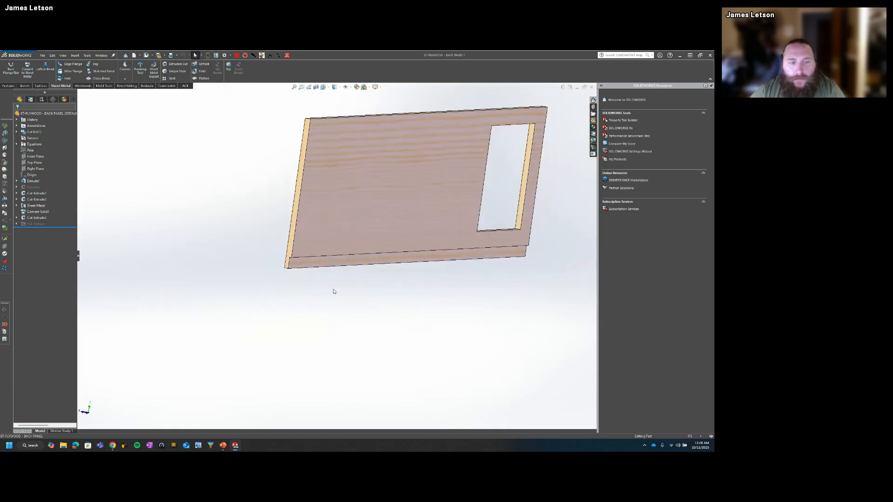
key(ctrl+Tab)
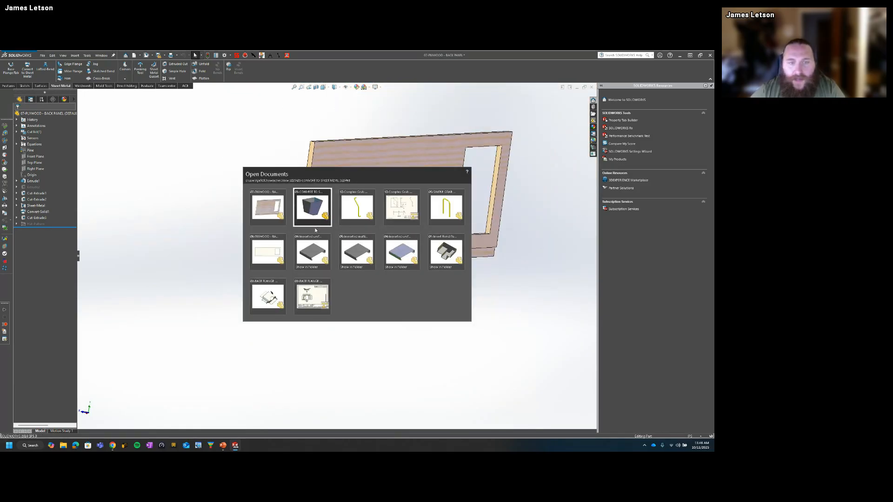
click(310, 205)
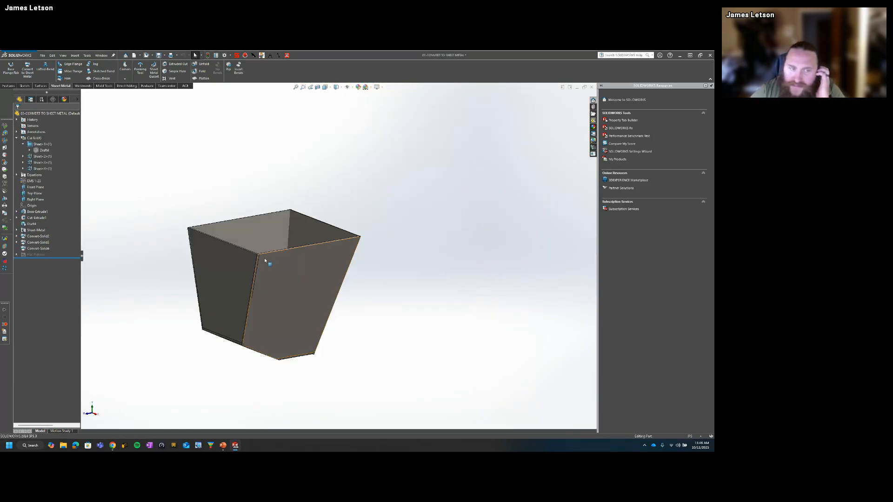
Step: Examine the sheet metal hopper's rim and corner seams from several angles
scroll(266, 257, down, 6)
scroll(372, 271, up, 10)
middle_drag(302, 273, 333, 293)
scroll(333, 292, up, 1)
middle_drag(399, 205, 347, 160)
scroll(208, 248, down, 5)
middle_drag(223, 242, 234, 236)
middle_drag(251, 201, 254, 262)
scroll(254, 262, up, 5)
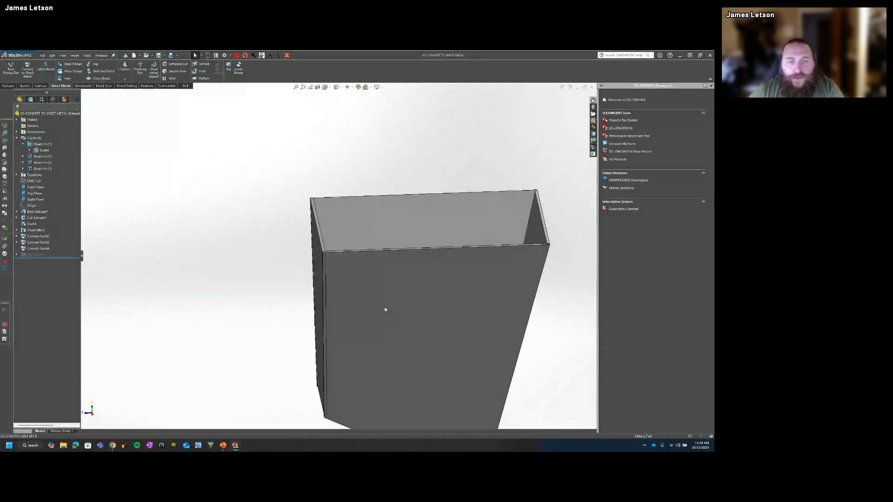
scroll(425, 325, up, 1)
scroll(328, 285, up, 3)
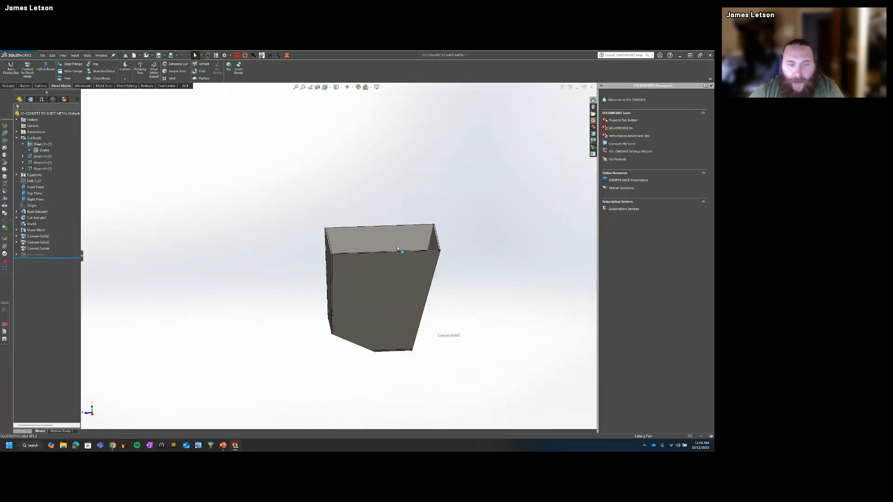
Step: Highlight the second, third and fourth sheet bodies from the cut list, and select the hopper's side panel face
click(42, 156)
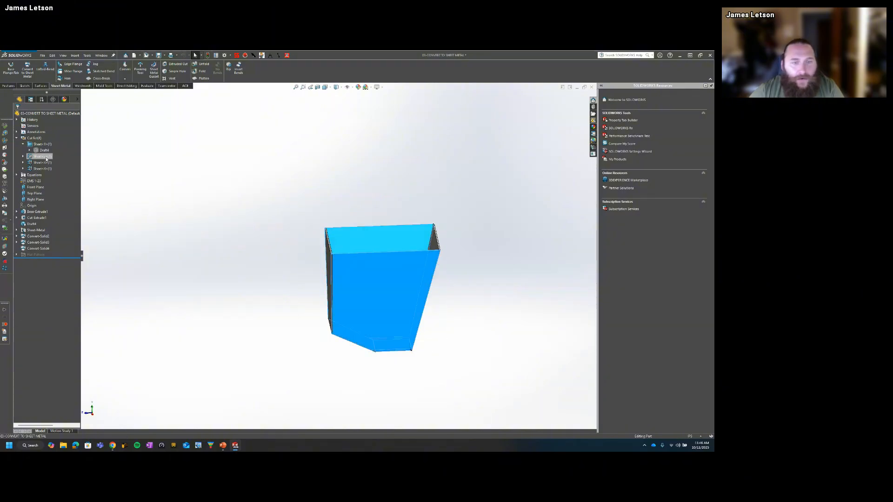
middle_drag(161, 209, 126, 218)
click(42, 163)
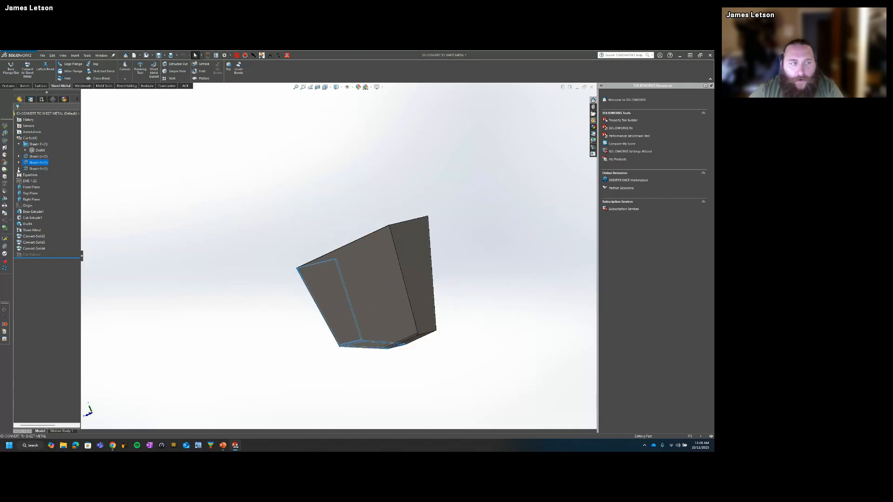
click(39, 168)
middle_drag(153, 279, 297, 270)
click(251, 293)
click(376, 274)
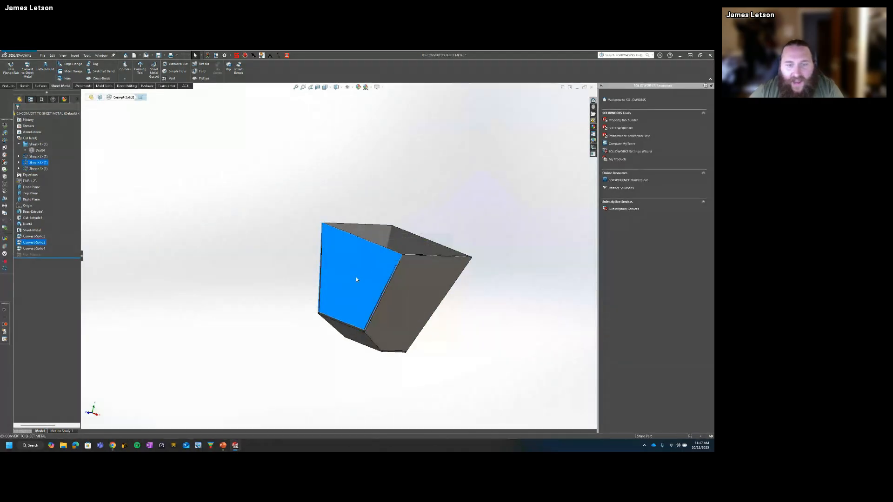
Step: Examine the corner seam where the selected side panel meets the adjoining panel
middle_drag(356, 277, 400, 268)
scroll(399, 268, down, 10)
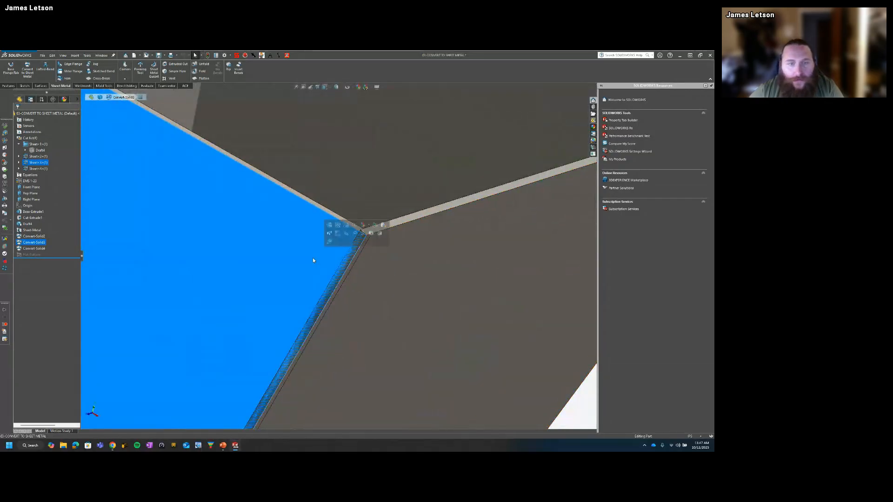
middle_drag(350, 299, 351, 246)
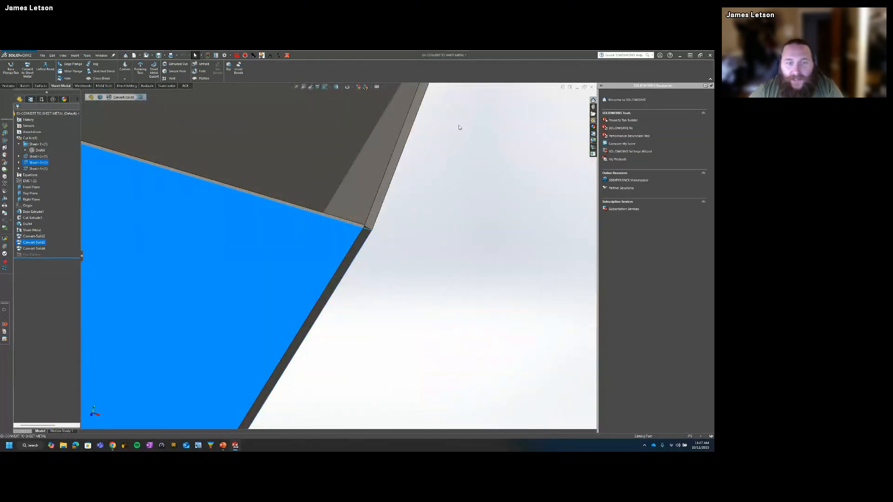
middle_drag(377, 325, 363, 317)
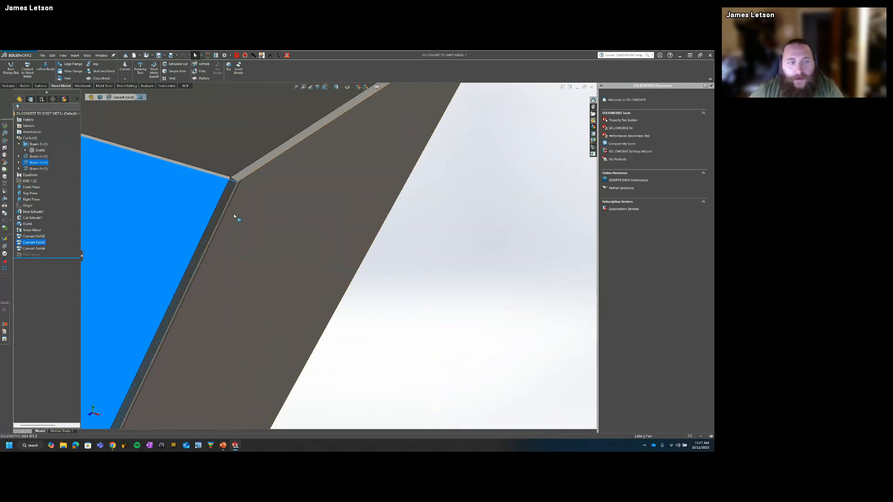
scroll(233, 196, down, 4)
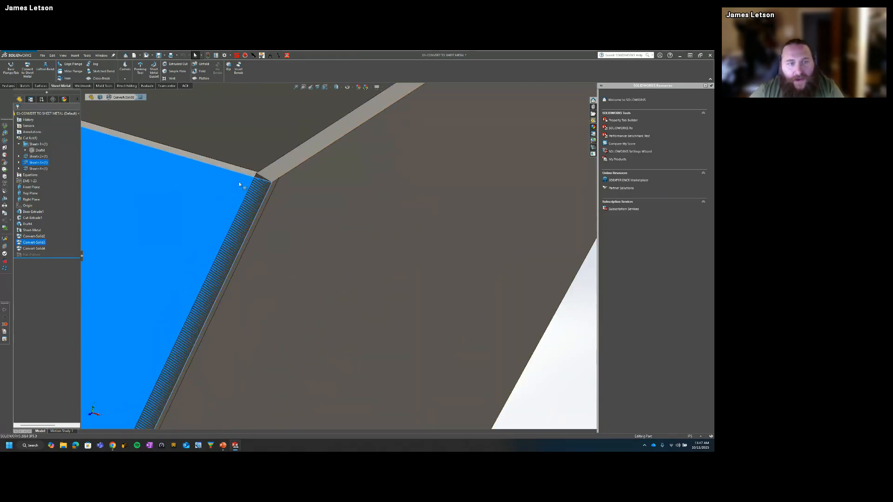
scroll(258, 275, up, 3)
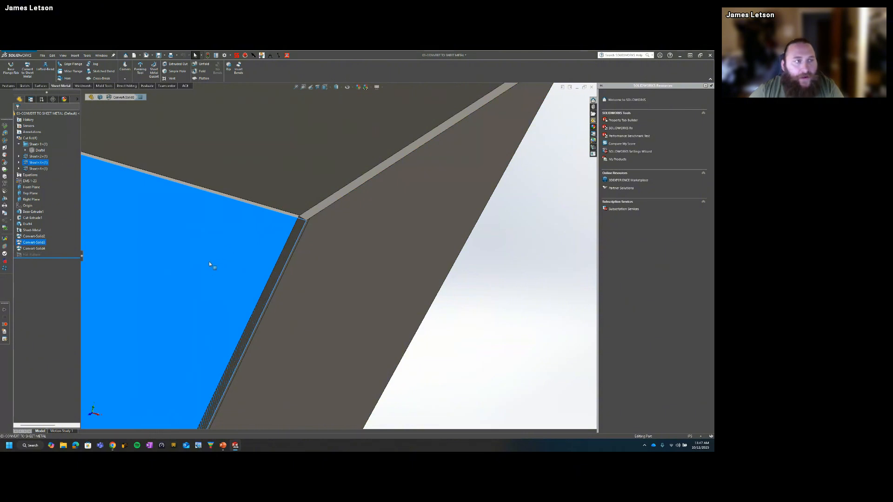
Step: Start a new sketch on the outer face of the selected side panel
click(24, 86)
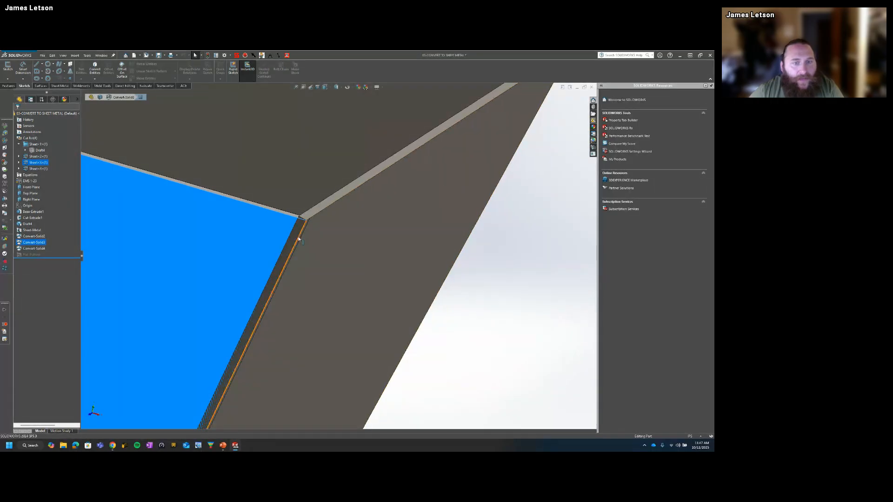
click(183, 240)
click(195, 245)
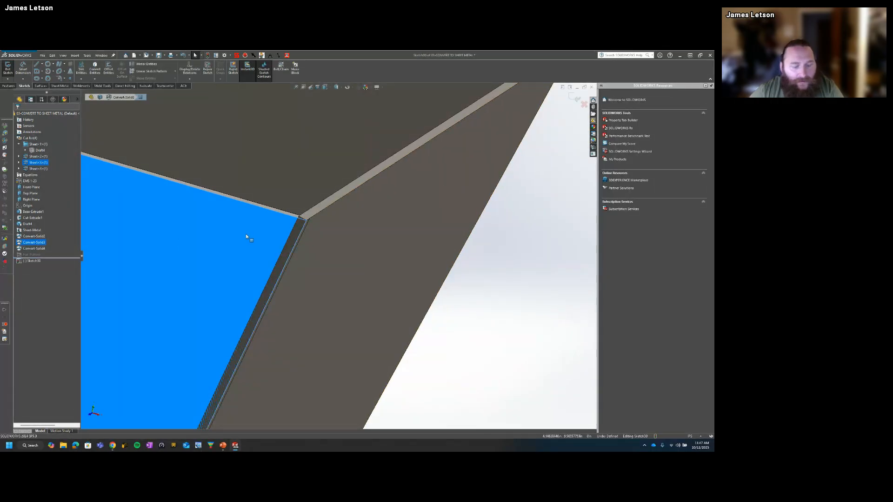
key(s)
click(295, 280)
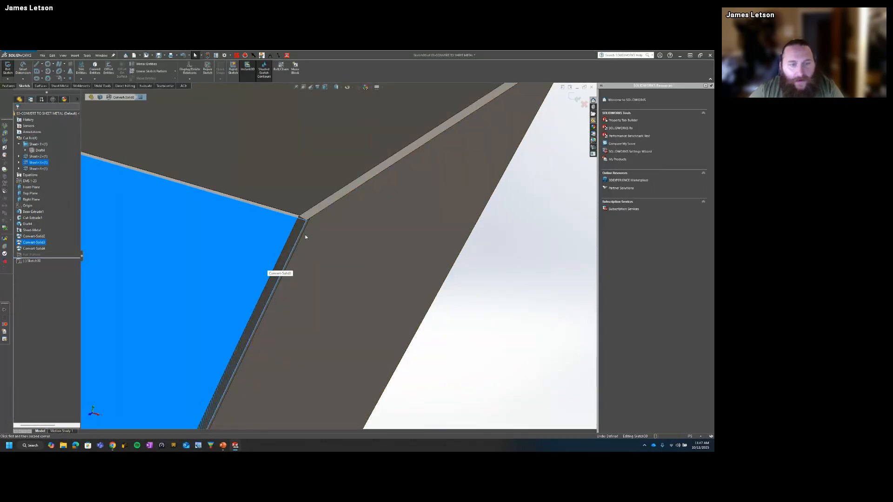
click(305, 219)
scroll(272, 288, up, 8)
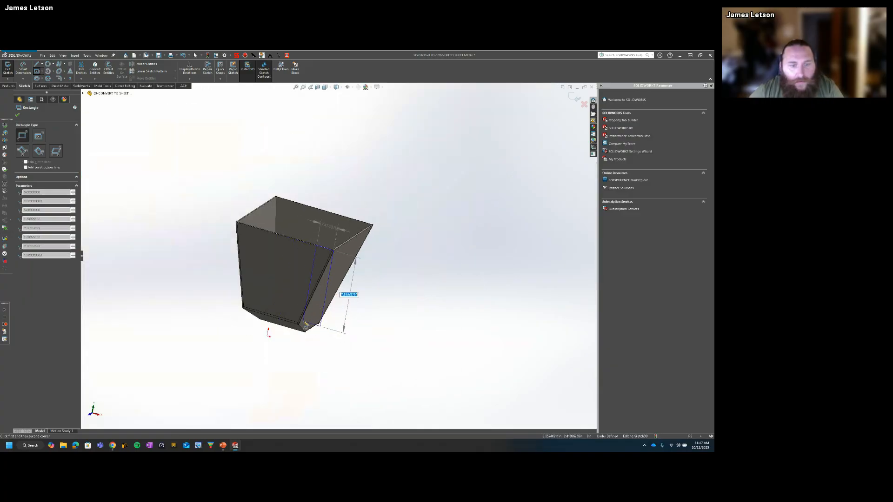
key(Escape)
Step: Convert the outer edge of the corner seam into a sketch line with Convert Entities
scroll(316, 262, down, 5)
key(s)
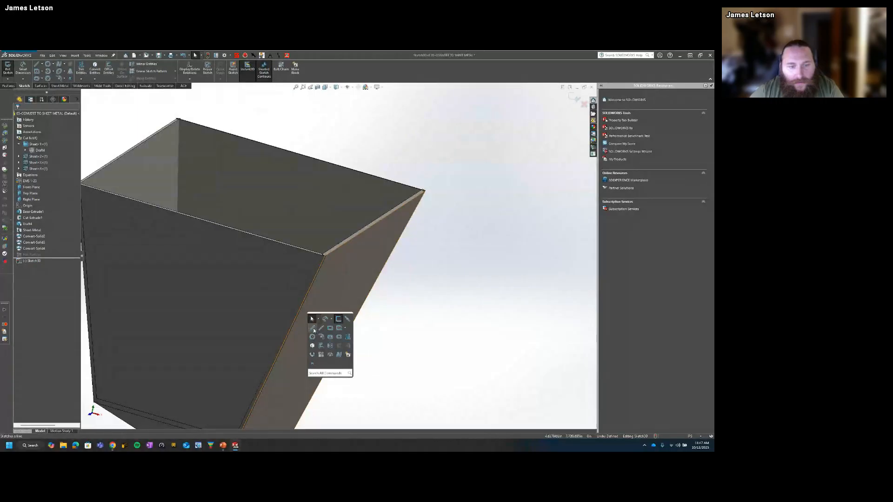
scroll(332, 274, down, 5)
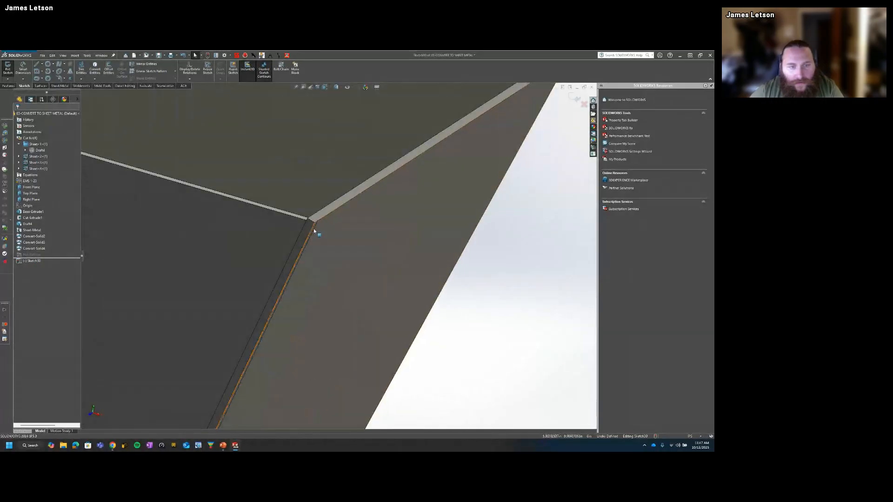
scroll(313, 231, down, 3)
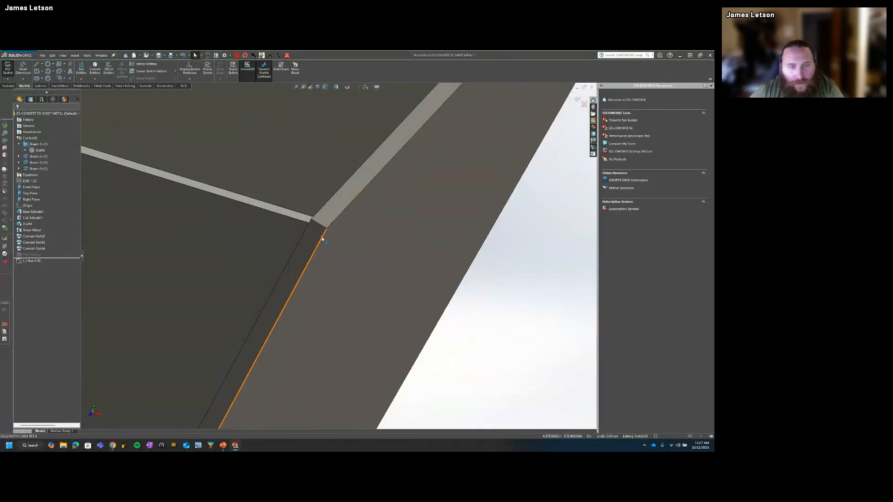
click(322, 238)
key(s)
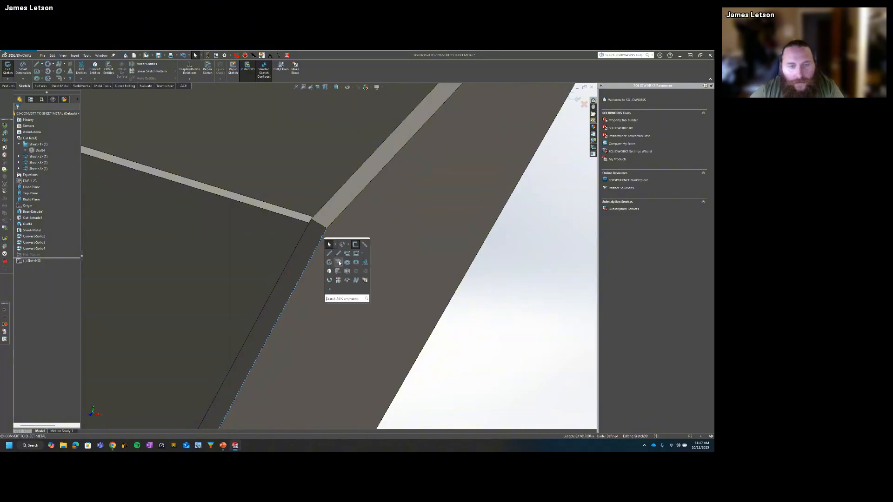
click(329, 280)
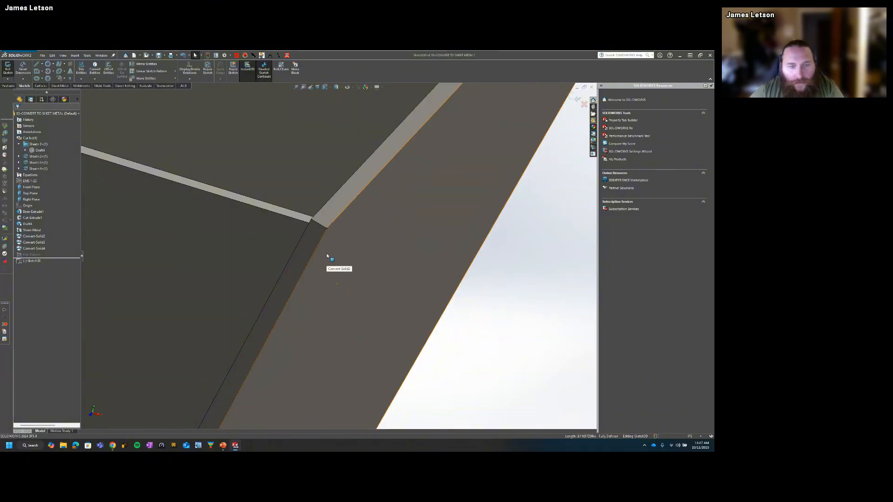
Step: Convert the side panel's top edge and its seam-side edge into sketch lines
scroll(327, 256, up, 2)
click(312, 230)
key(s)
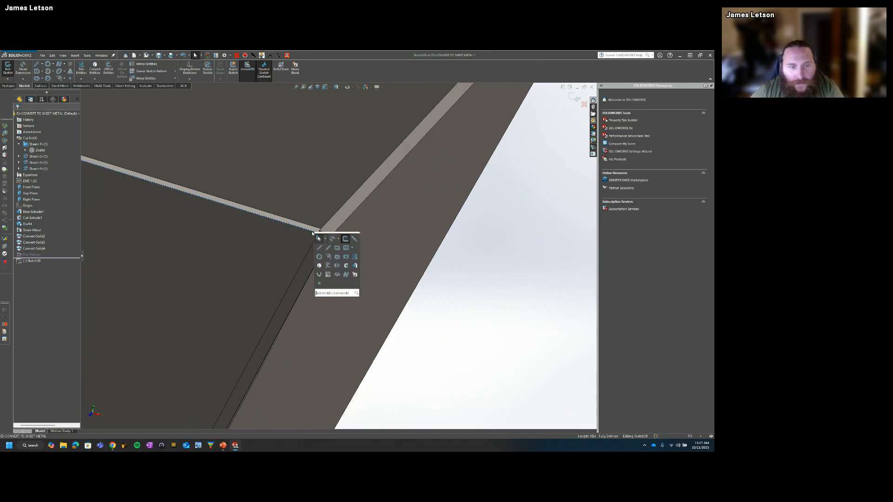
click(321, 266)
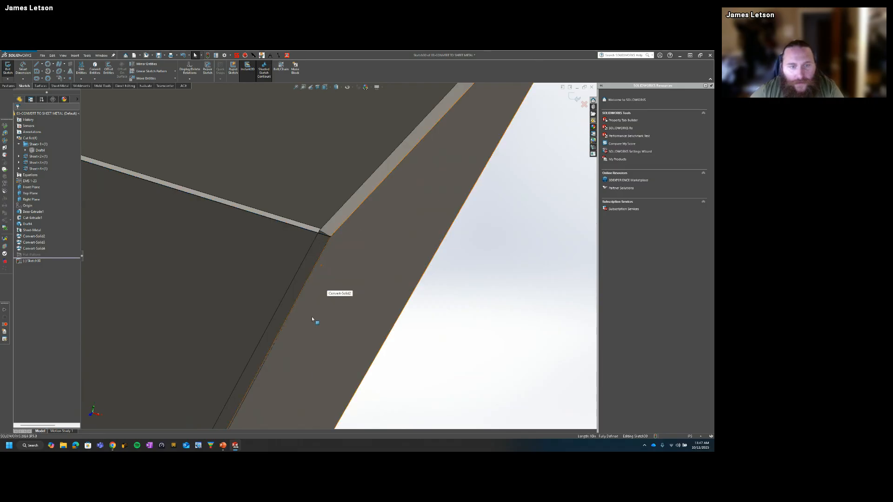
key(s)
key(Escape)
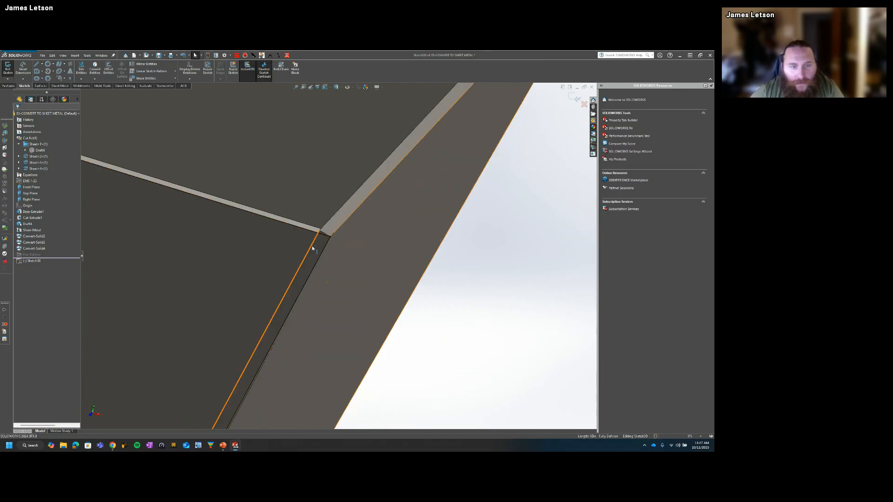
click(311, 248)
key(s)
click(321, 284)
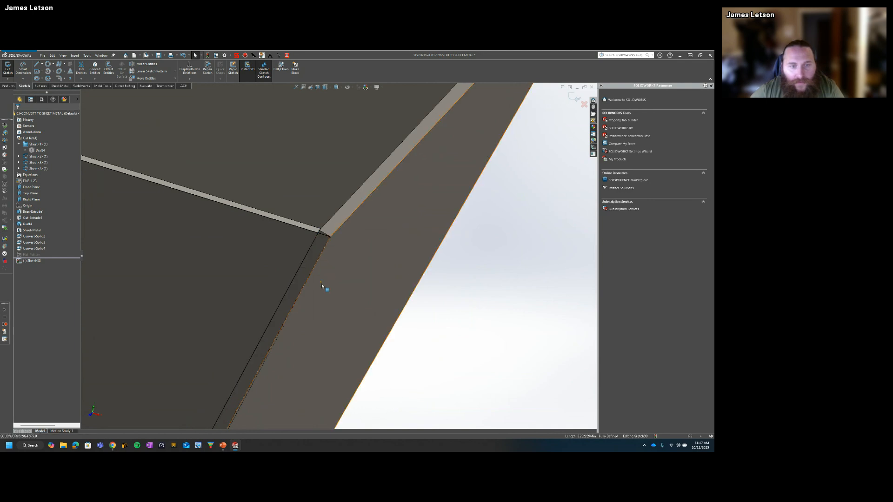
Step: Offset the converted seam-side line inward onto the side panel's face
click(312, 246)
key(s)
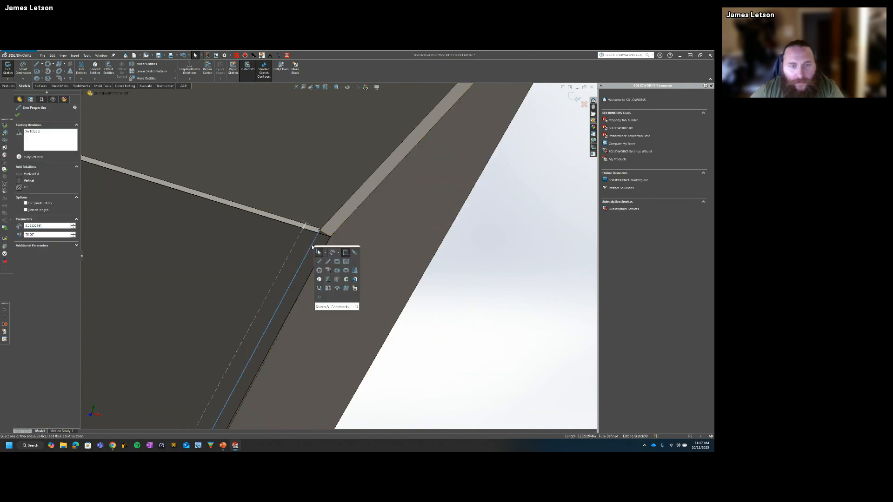
click(327, 289)
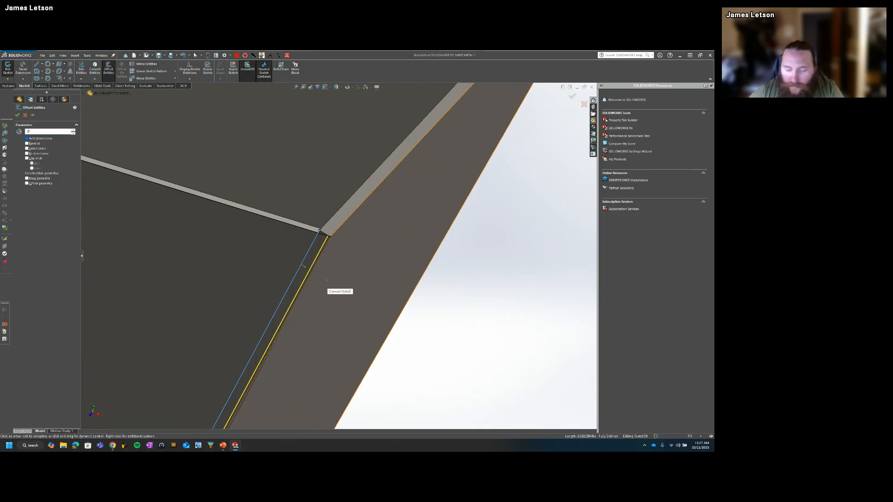
click(287, 258)
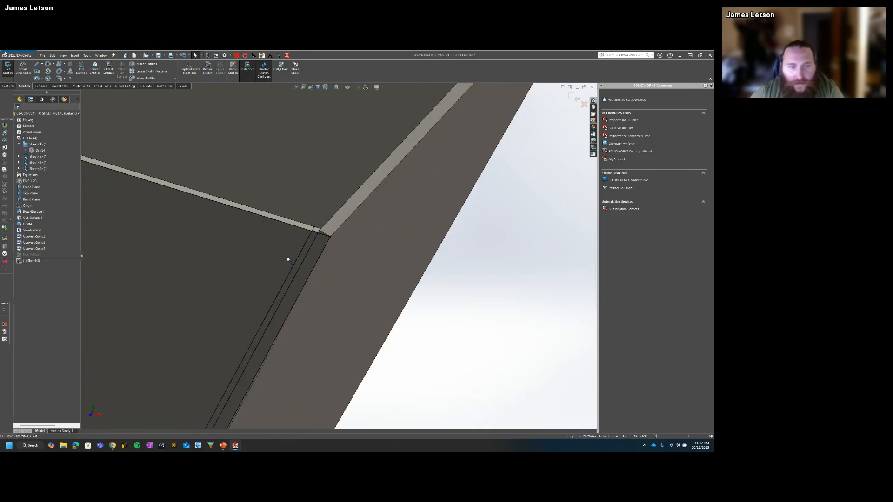
Step: Trim the excess sketch lines at the upper end of the seam strip with Power Trim
key(s)
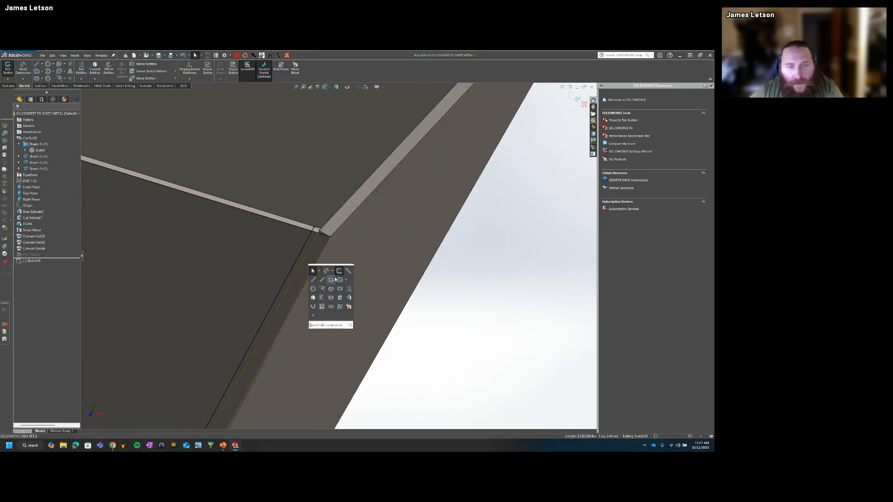
click(349, 288)
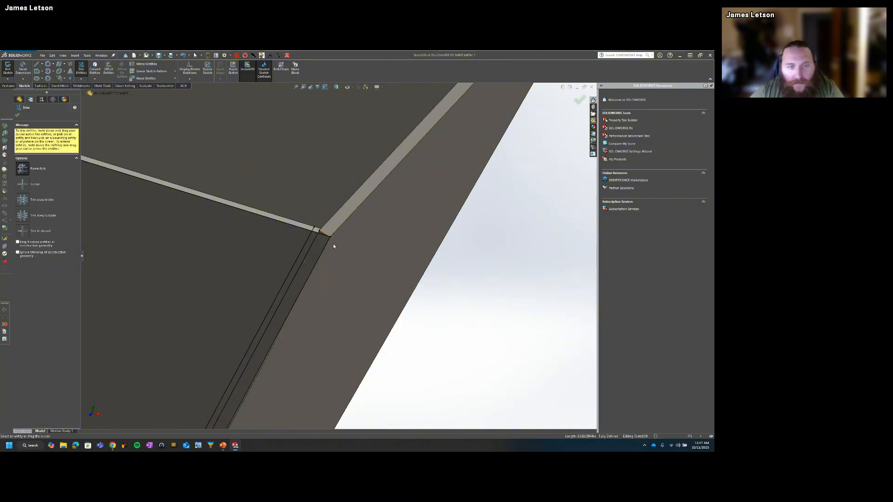
scroll(334, 246, up, 3)
mouse_move(239, 228)
mouse_down()
mouse_move(263, 215)
mouse_move(297, 219)
mouse_up()
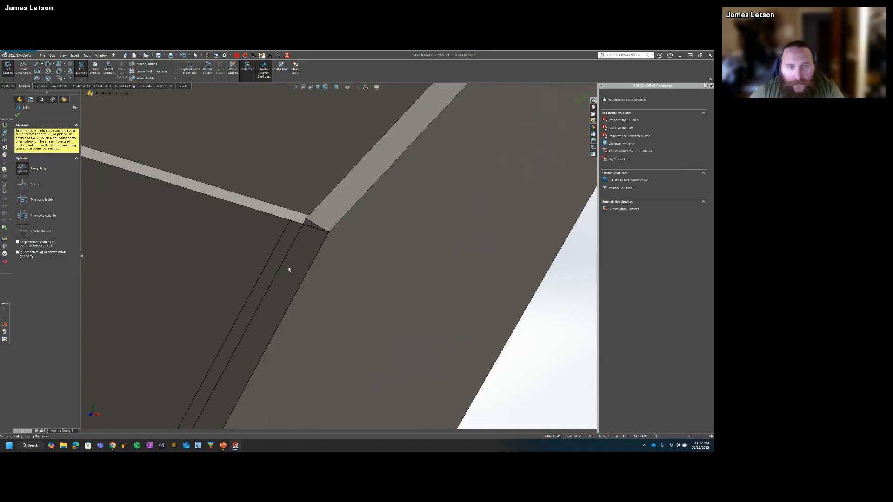
Step: Close the lower end of the seam strip with a line from the offset line to the panel's outer corner edge
scroll(290, 321, down, 5)
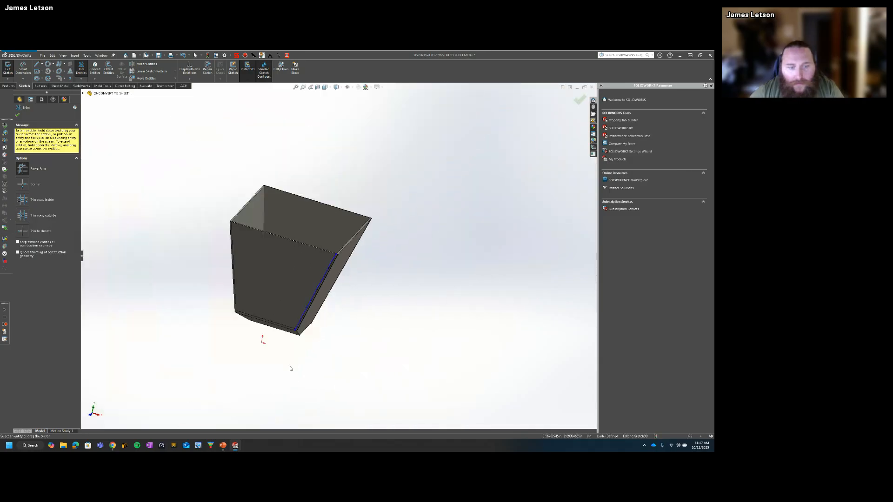
scroll(298, 325, up, 10)
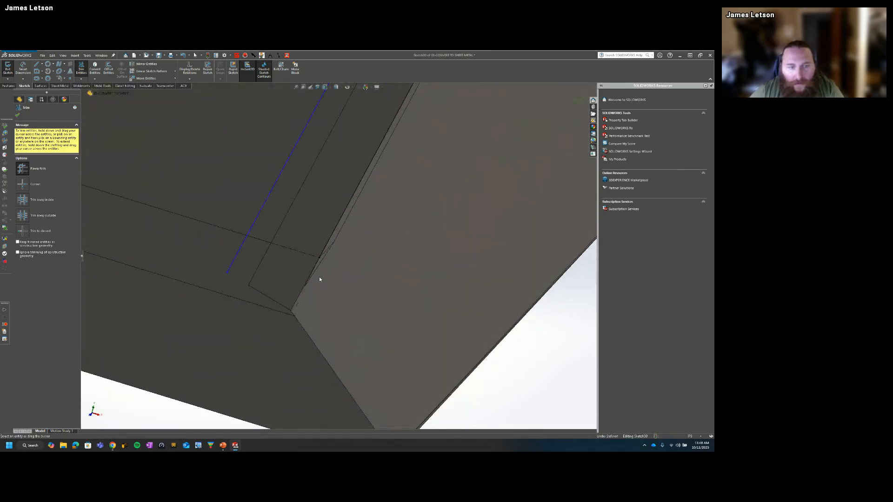
middle_drag(312, 281, 307, 259)
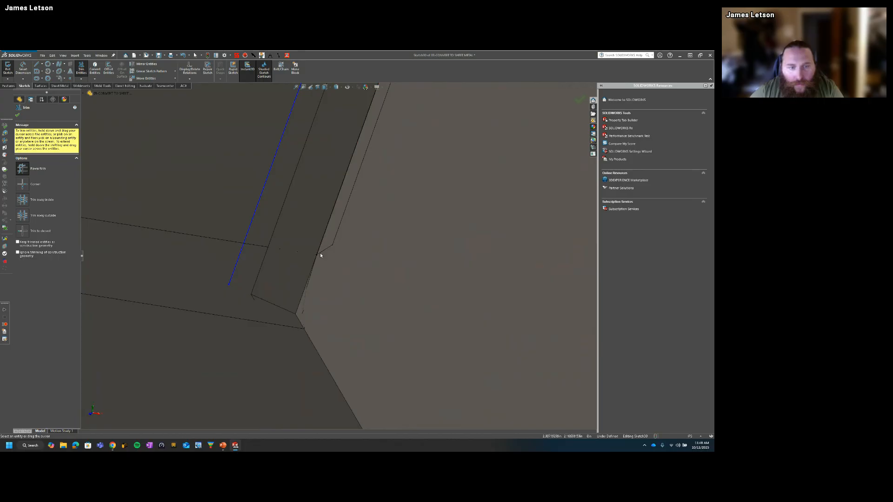
key(Escape)
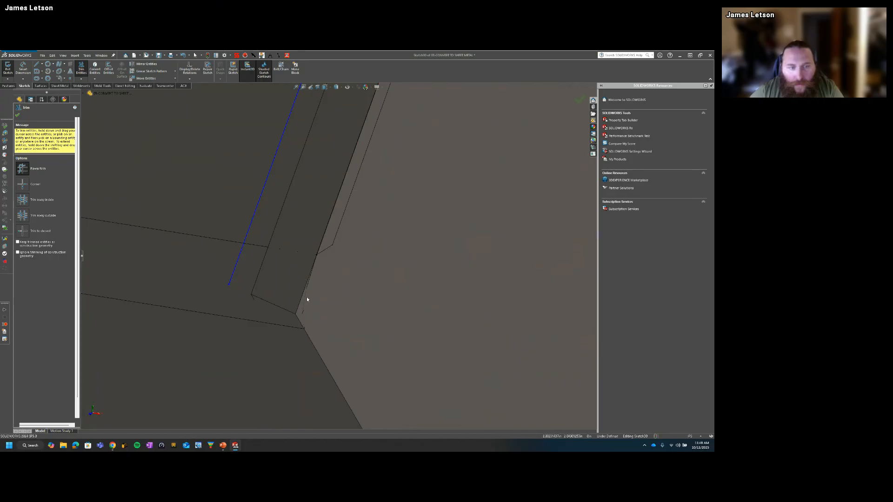
key(s)
click(322, 330)
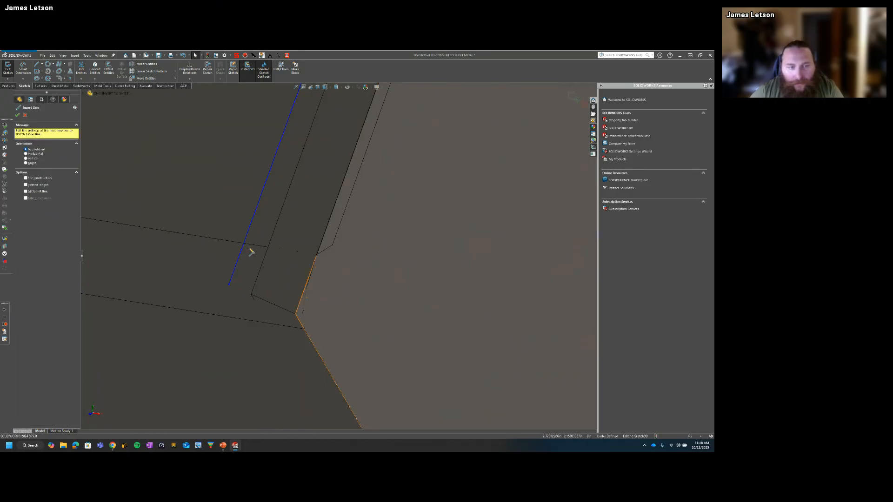
click(244, 243)
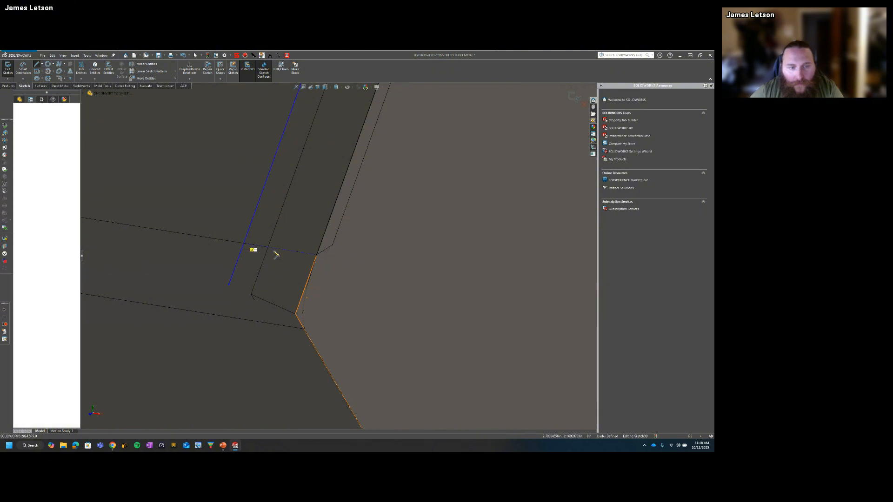
click(317, 254)
key(Escape)
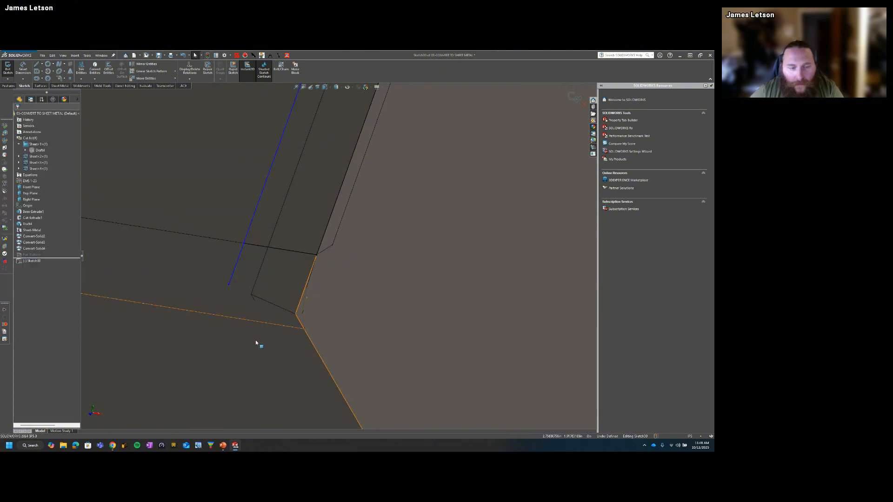
Step: Trim the offset line's overhang beyond the strip's lower closing line
key(s)
click(300, 366)
scroll(310, 283, up, 6)
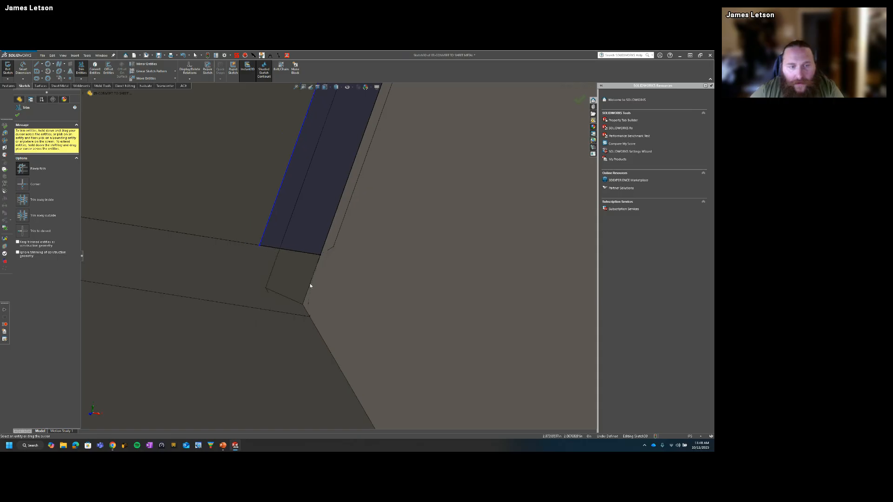
key(Escape)
Step: Extrude-cut the seam strip from the side panel with a blind depth linked to the sheet thickness
key(s)
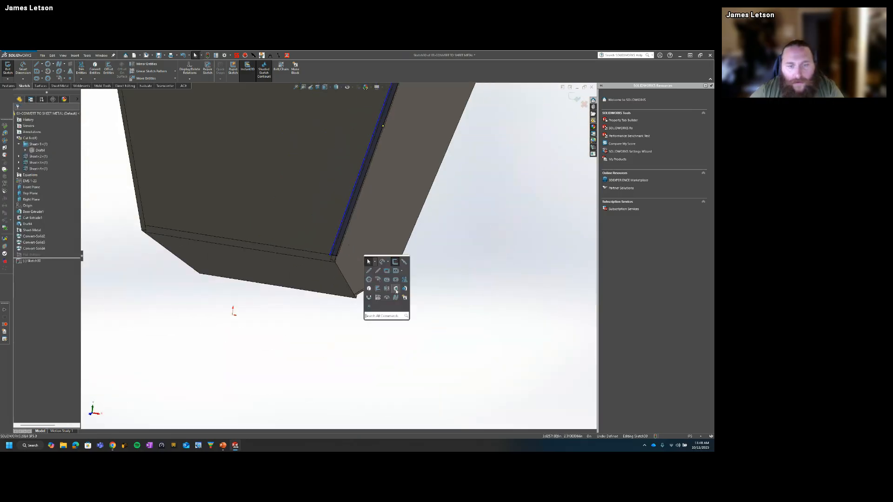
click(395, 289)
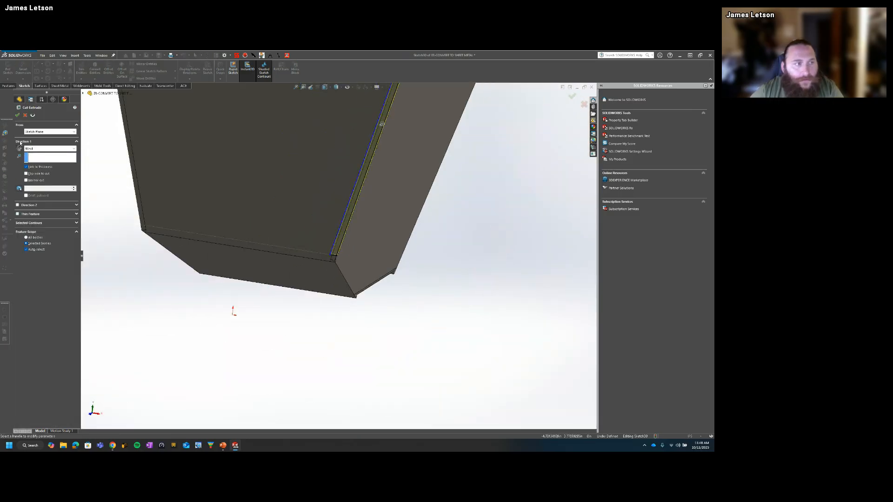
click(17, 115)
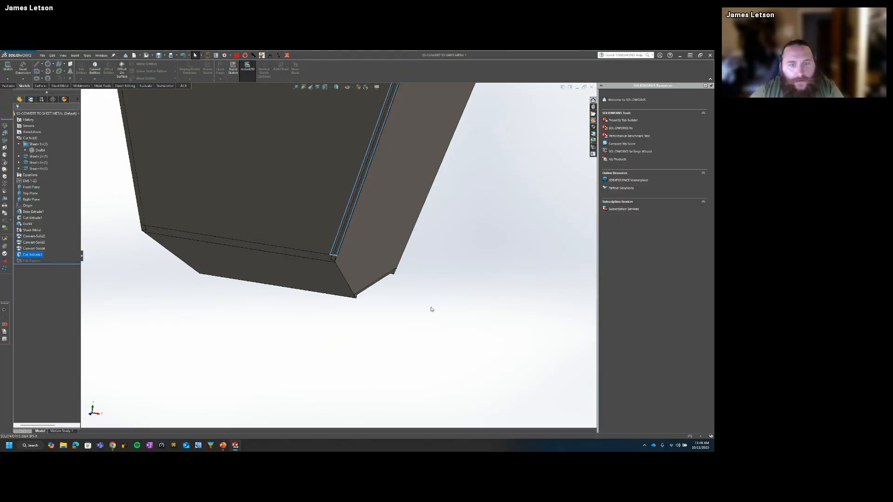
Step: Examine the cut along the corner seam at its upper and lower ends and on the adjoining panels
scroll(347, 269, down, 5)
middle_drag(326, 258, 312, 257)
click(312, 257)
scroll(311, 257, up, 5)
scroll(302, 260, down, 10)
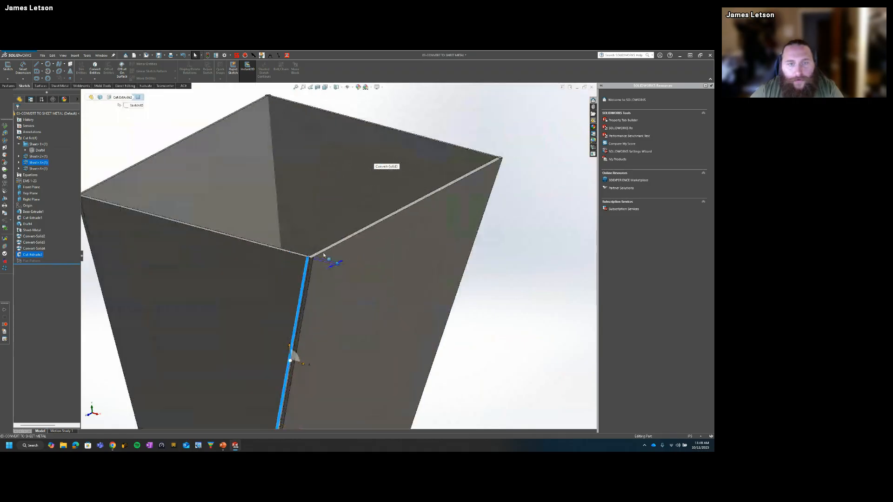
middle_drag(310, 255, 314, 259)
scroll(314, 258, up, 4)
scroll(388, 339, down, 4)
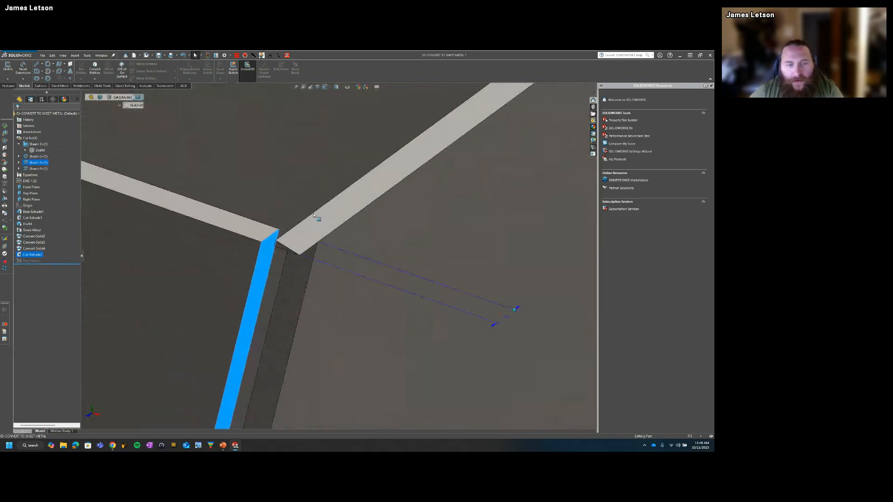
middle_drag(317, 217, 278, 215)
click(351, 311)
middle_drag(351, 311, 366, 300)
click(447, 272)
middle_drag(447, 272, 313, 349)
scroll(379, 268, up, 2)
scroll(296, 365, down, 6)
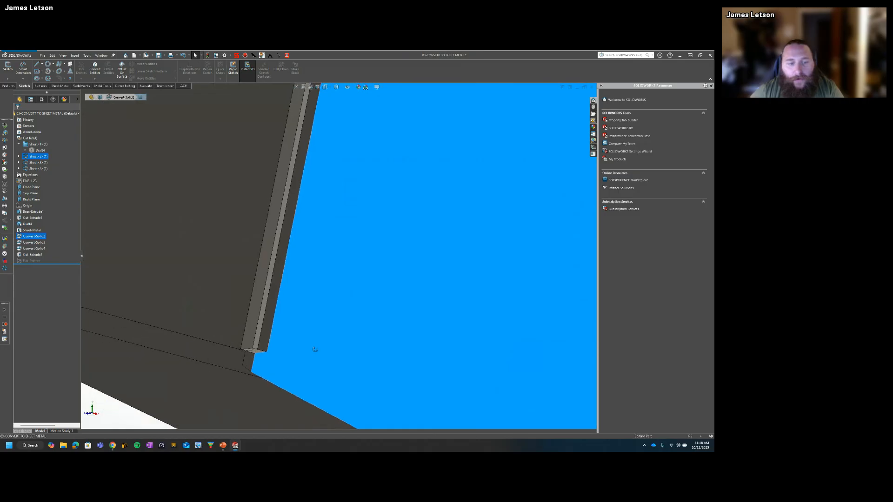
scroll(321, 344, up, 10)
scroll(358, 228, down, 4)
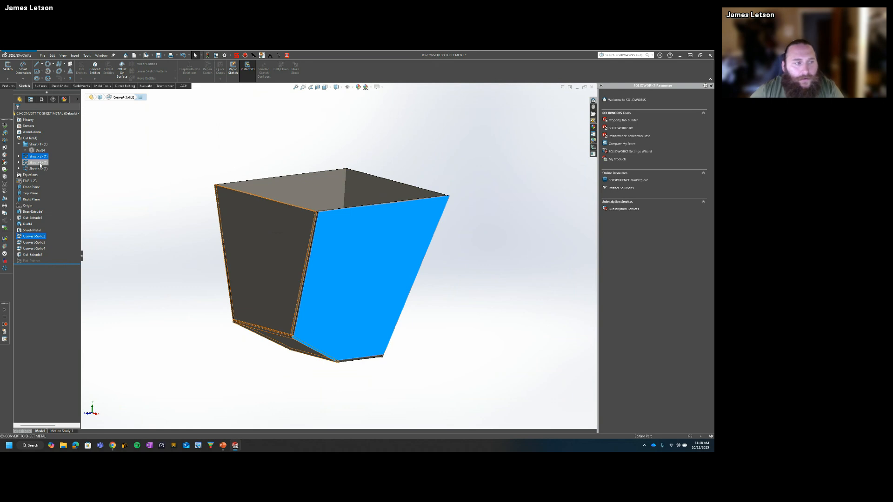
Step: Undo the seam cut, exit its sketch and delete the sketch from the part
key(ctrl+z)
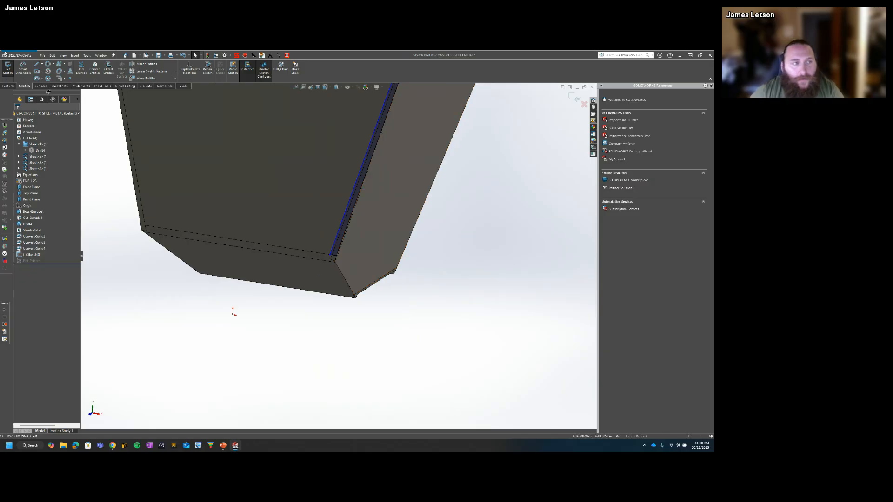
click(8, 70)
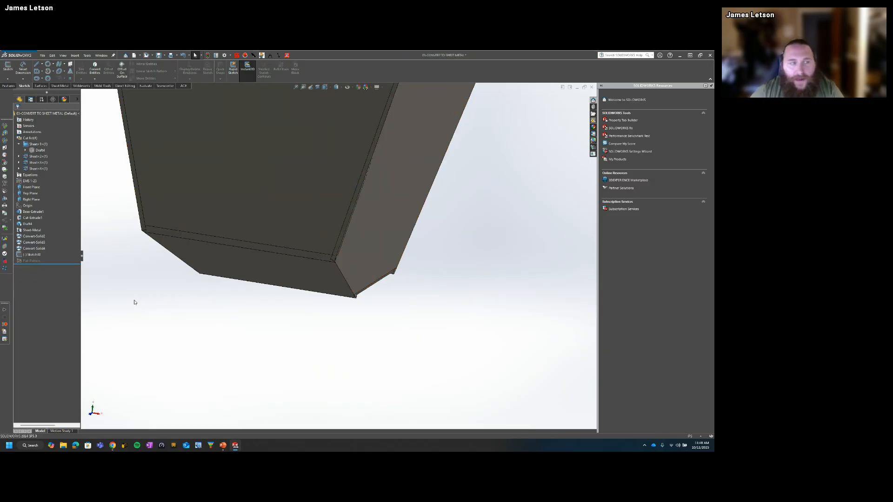
click(34, 255)
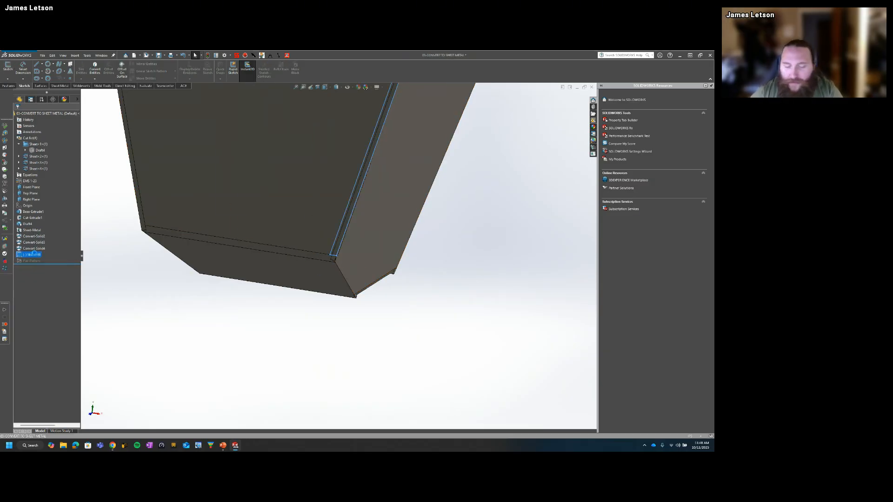
key(Delete)
click(373, 250)
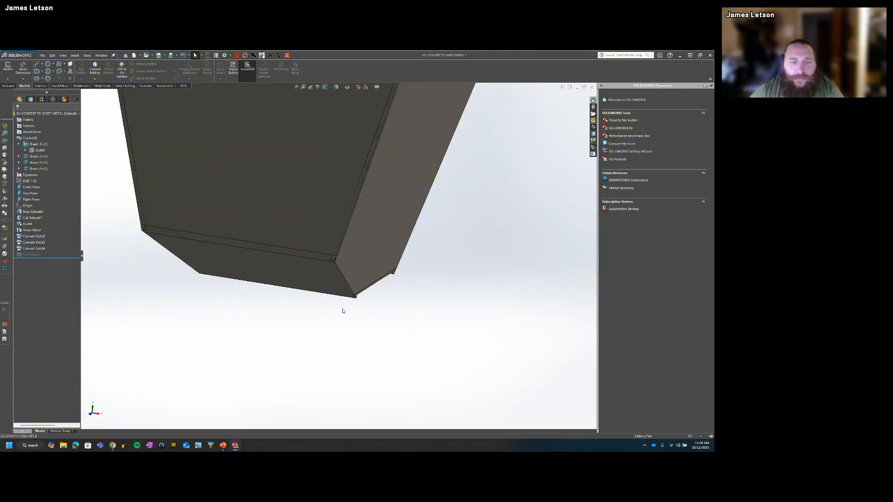
Step: Select the front panel's body in the cut list and save the part under the name "new part"
scroll(343, 302, up, 8)
click(323, 234)
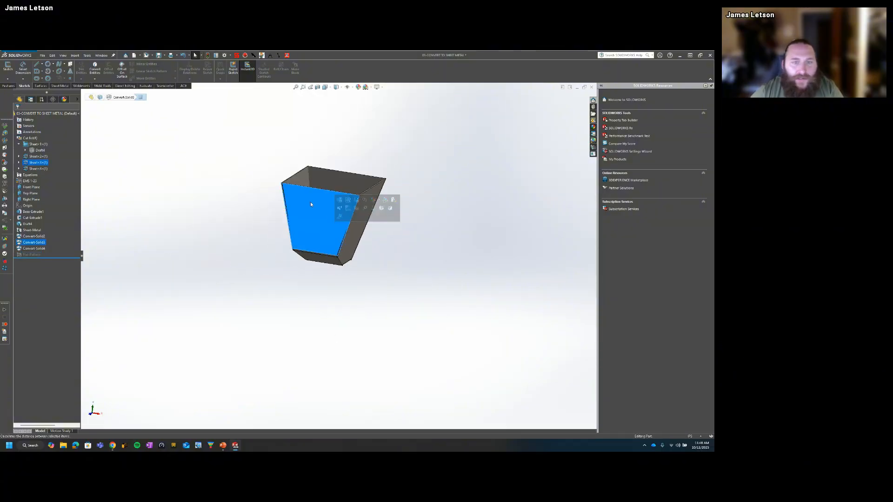
click(340, 209)
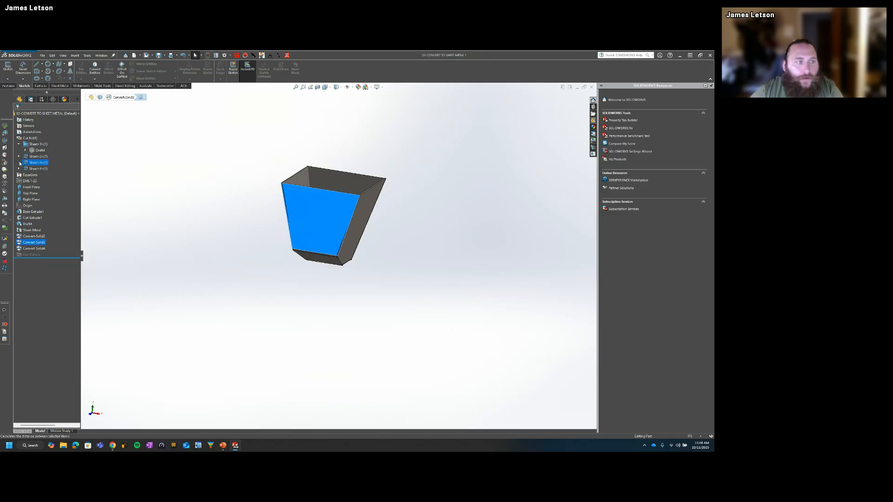
click(42, 163)
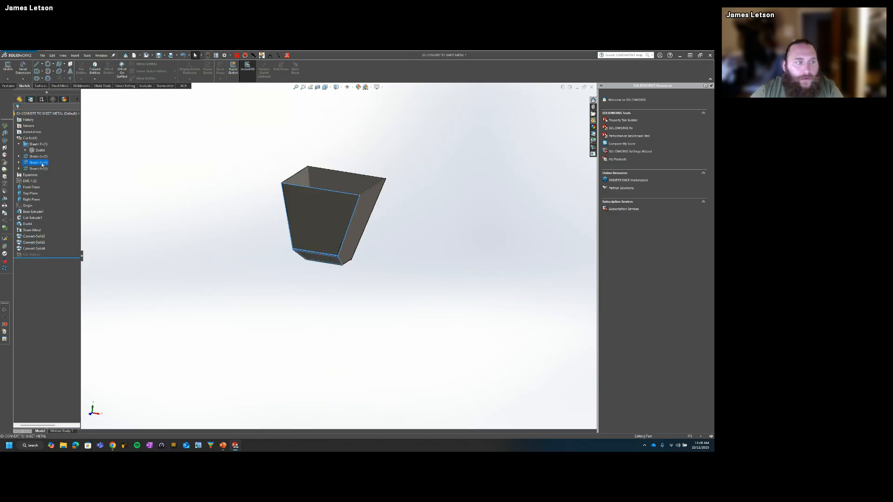
click(43, 55)
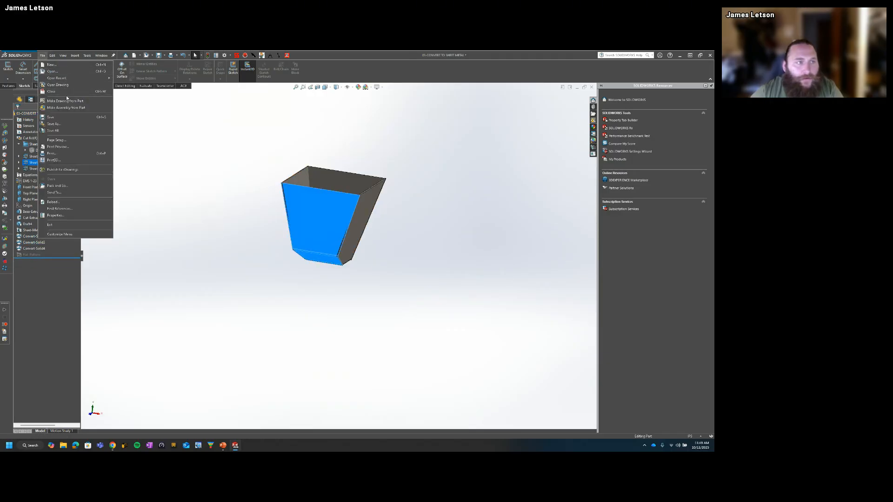
click(62, 124)
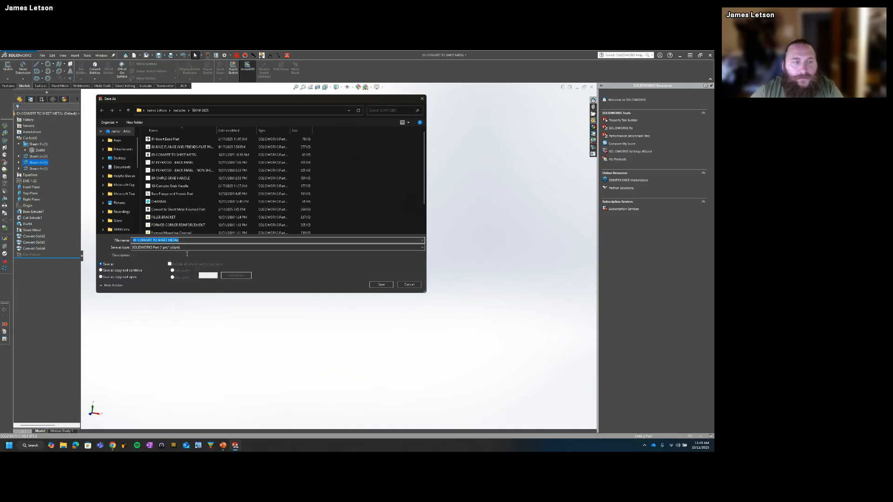
text(0)
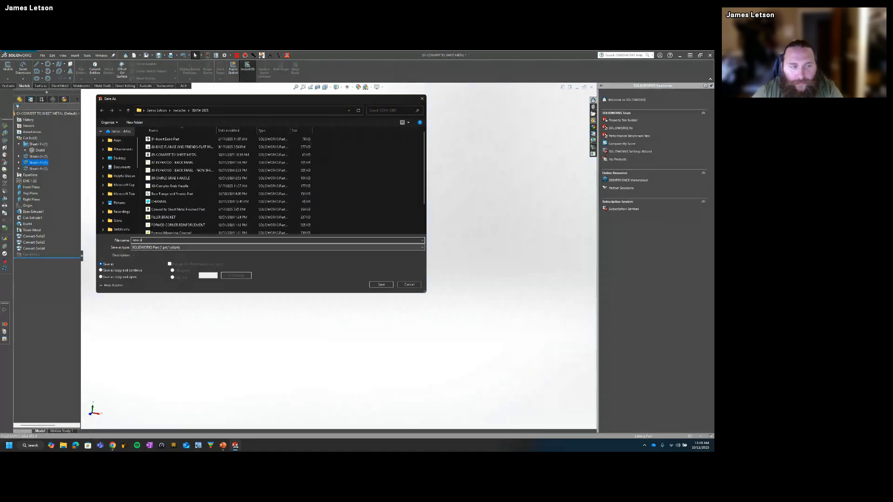
key(BackSpace)
key(BackSpace)
text(part)
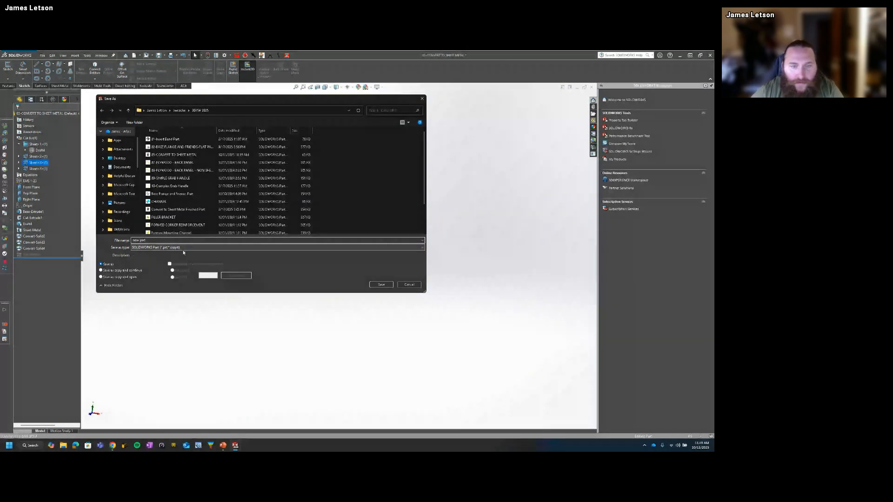
click(381, 284)
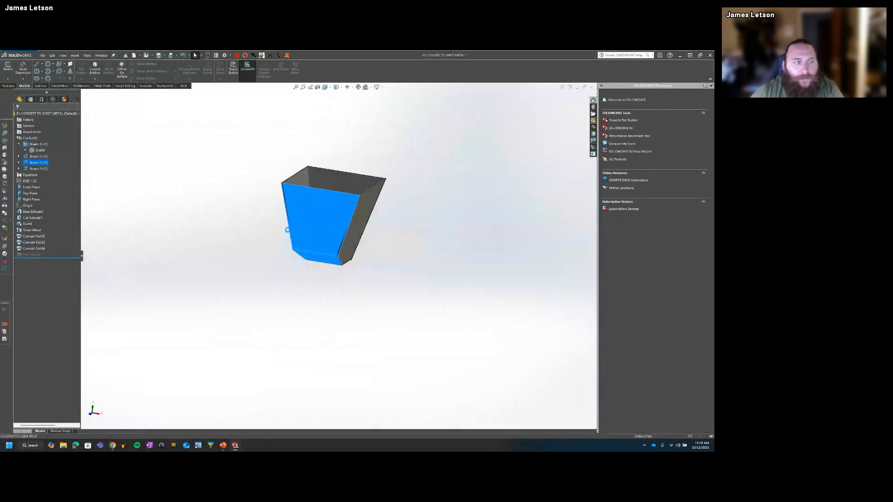
click(247, 191)
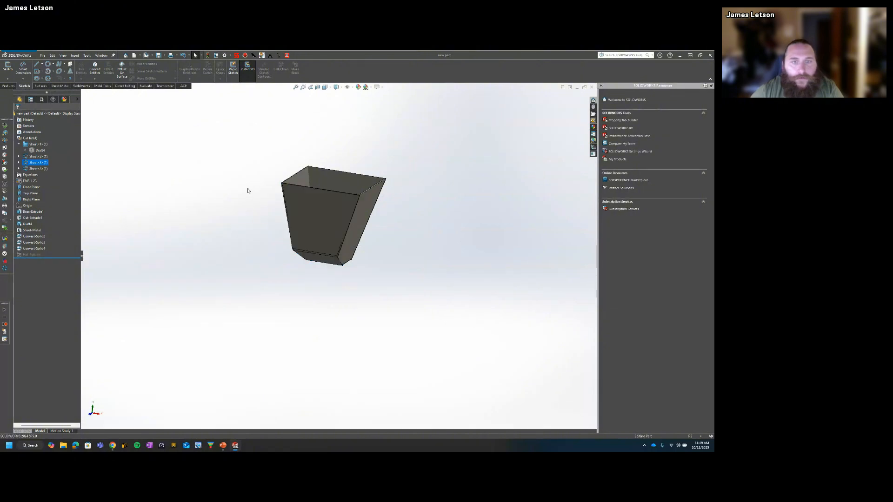
Step: Close the "new part" document and bring up the Teamcenter integration for the plywood back panel part
middle_drag(247, 191, 353, 230)
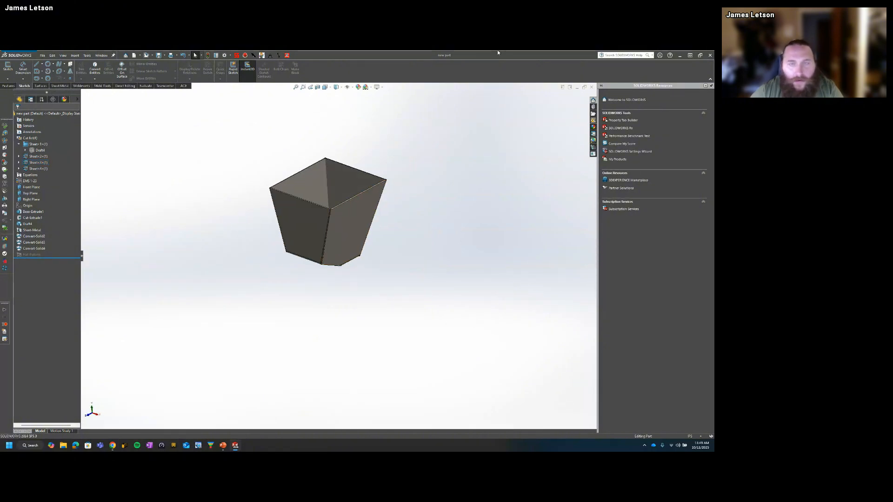
click(591, 87)
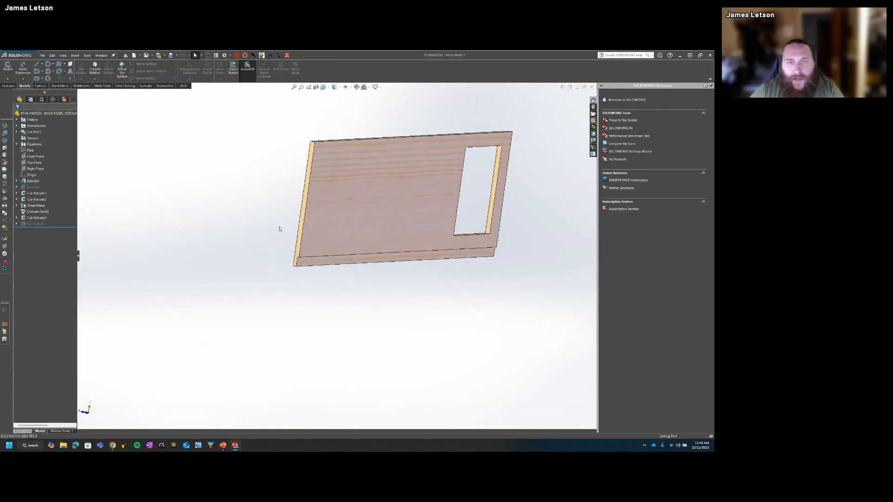
key(ctrl+Tab)
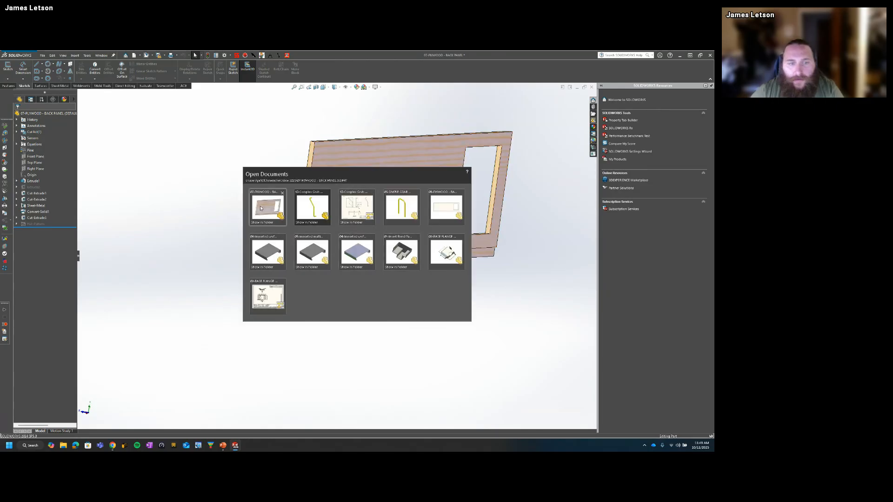
click(596, 147)
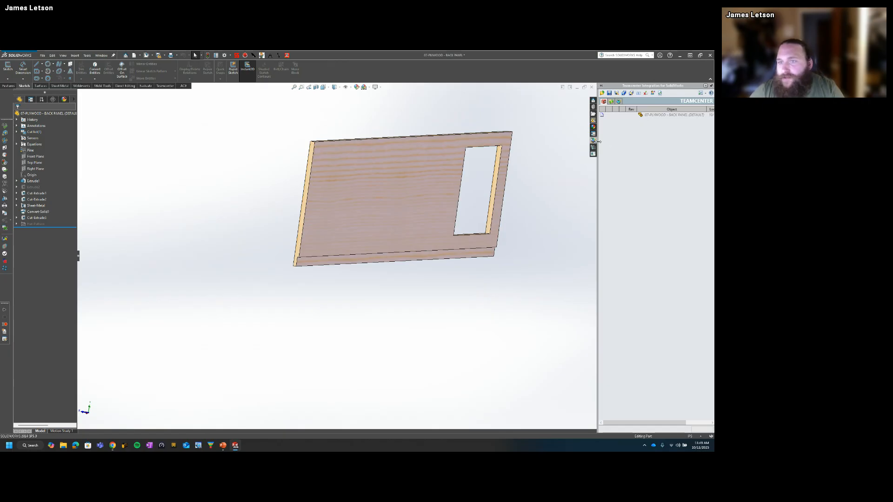
Step: List the files of the 3DXW 2025 folder in the Teamcenter integration and open the CONVERT TO SHEET METAL part
click(611, 102)
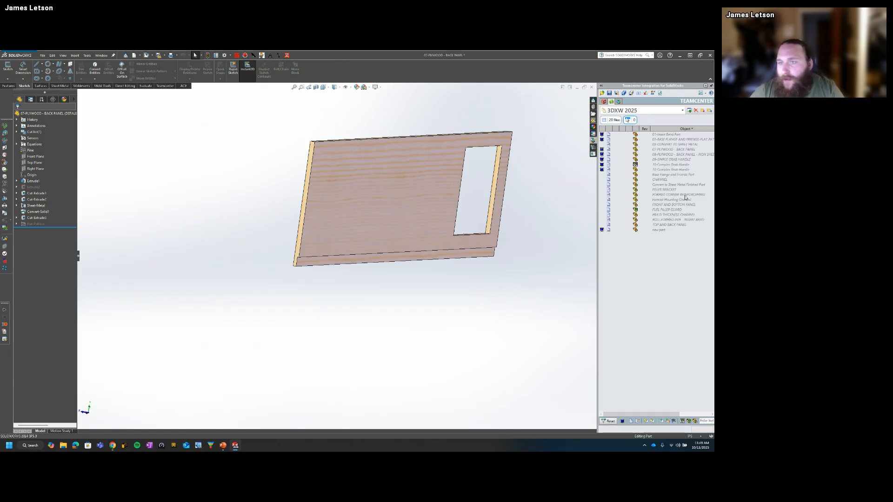
mouse_move(669, 170)
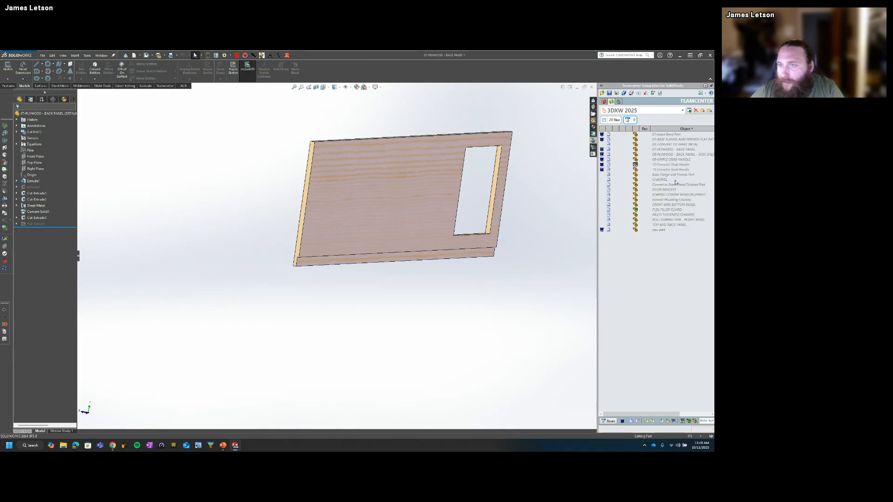
click(672, 144)
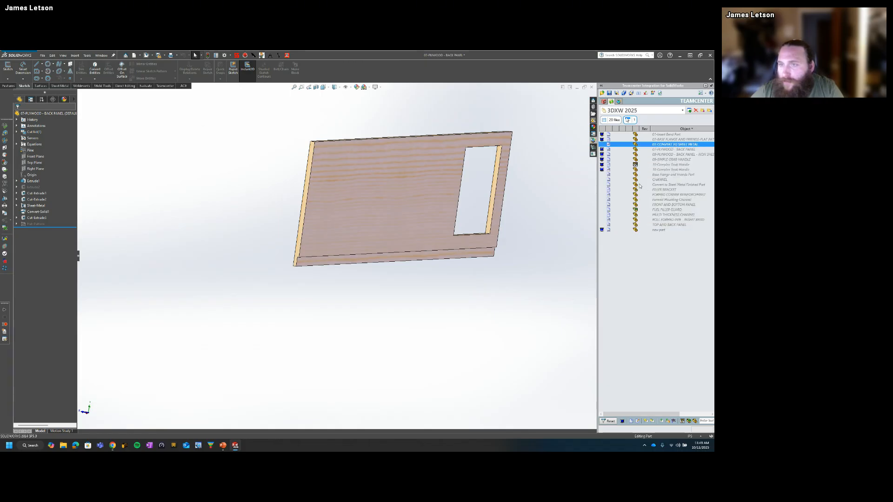
right_click(655, 146)
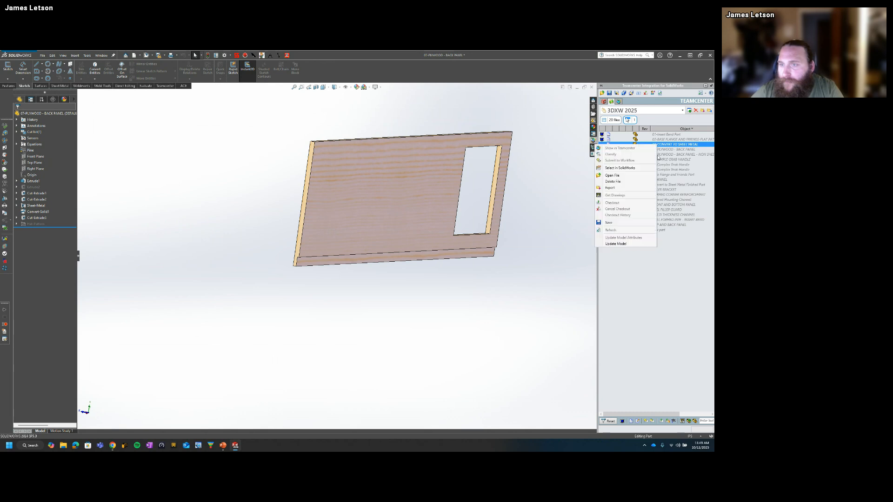
click(614, 175)
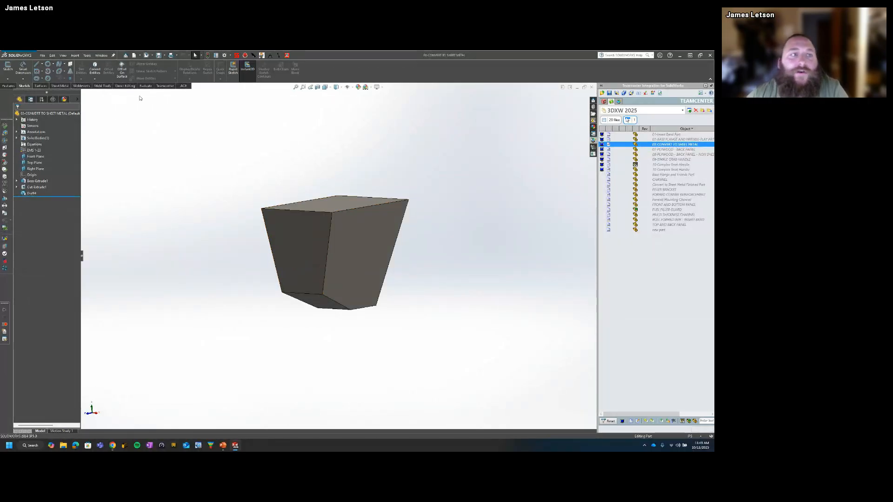
Step: Save the solid hopper part under the new name "side piece"
click(139, 55)
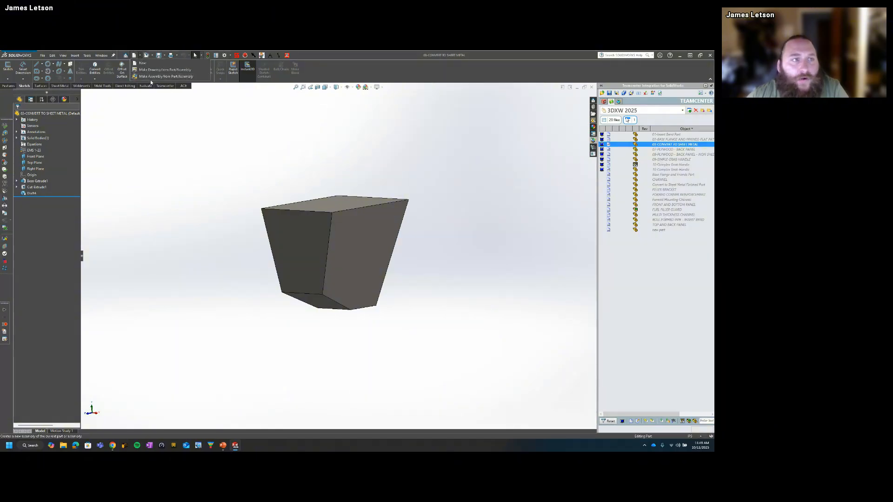
click(150, 71)
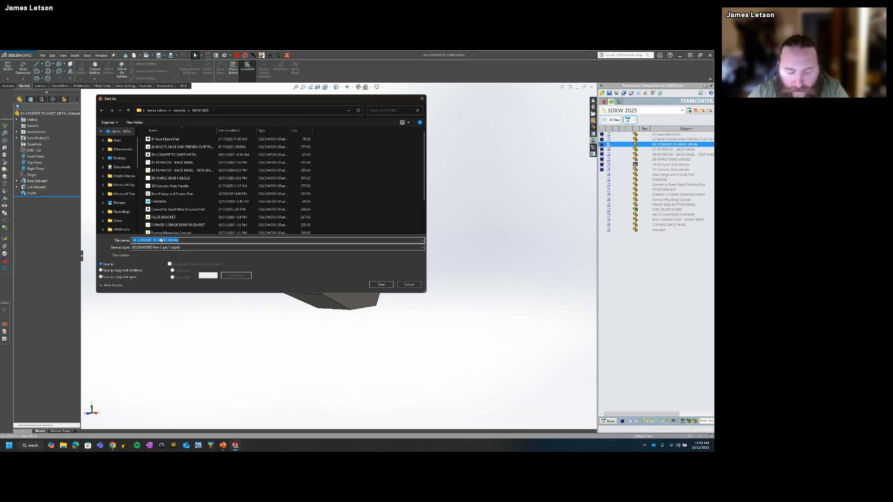
text(sid)
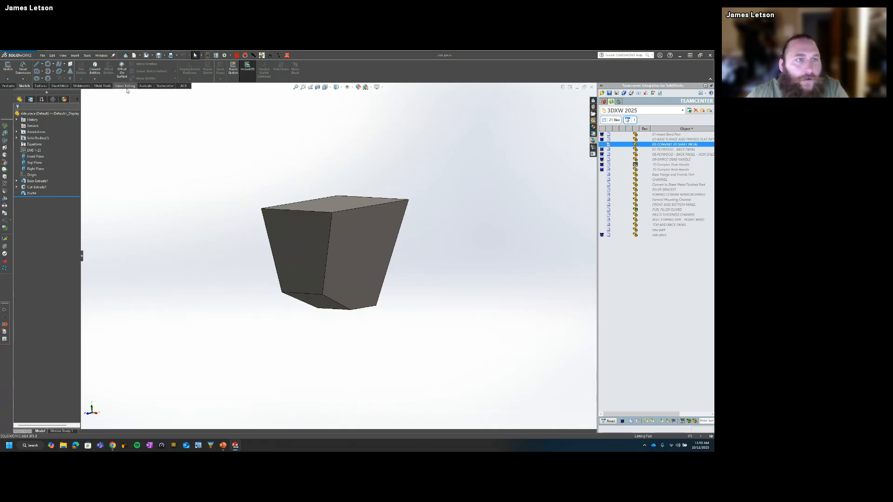
Step: Convert the side piece to sheet metal with the bottom face fixed and its two side edges as bends, and show it in isometric view
click(60, 85)
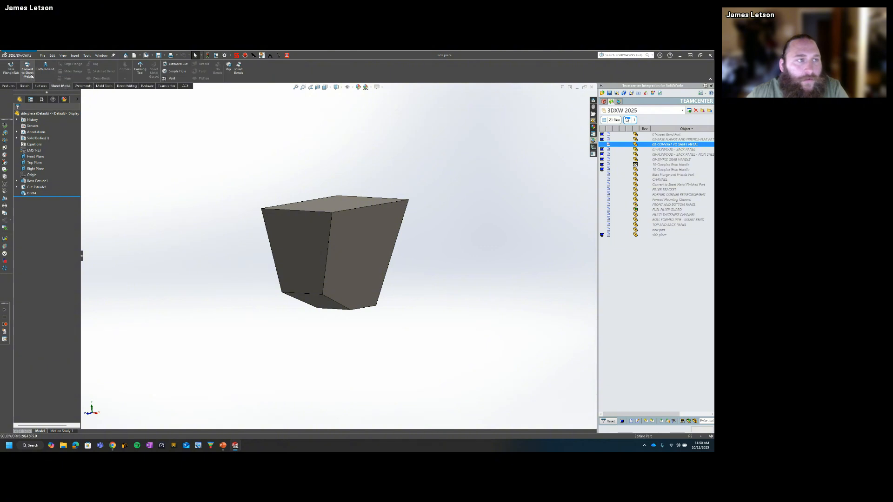
click(30, 71)
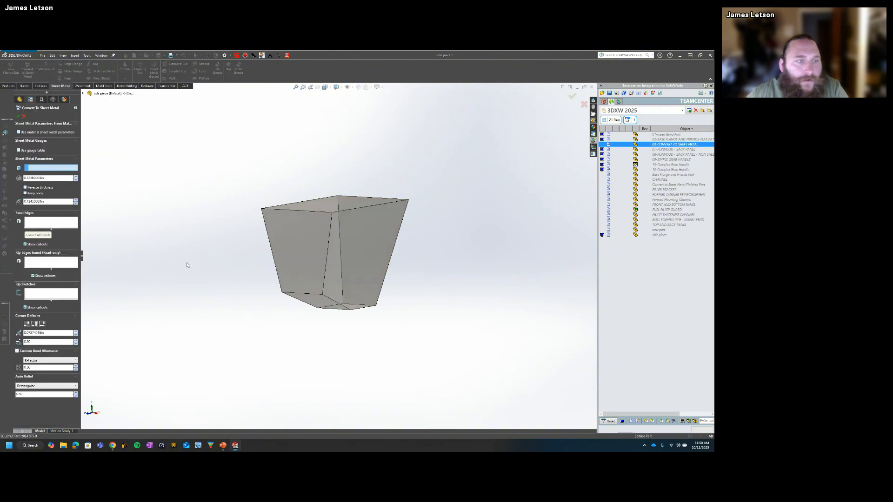
click(358, 308)
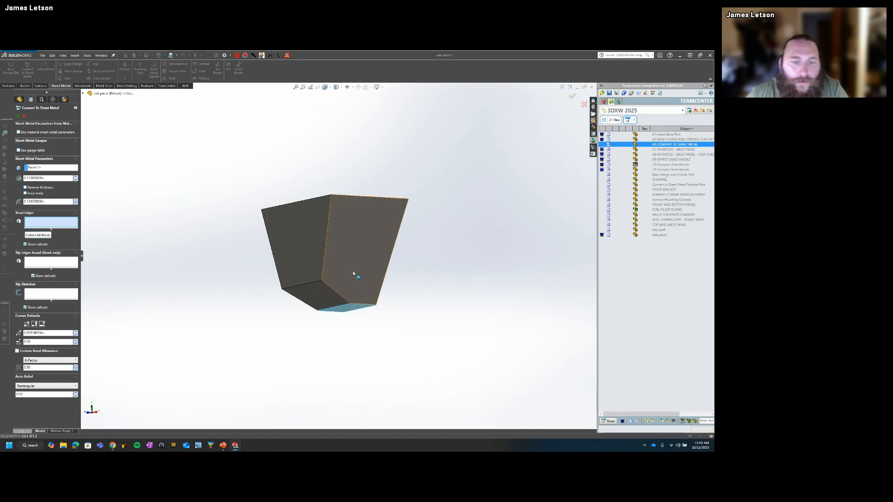
click(340, 285)
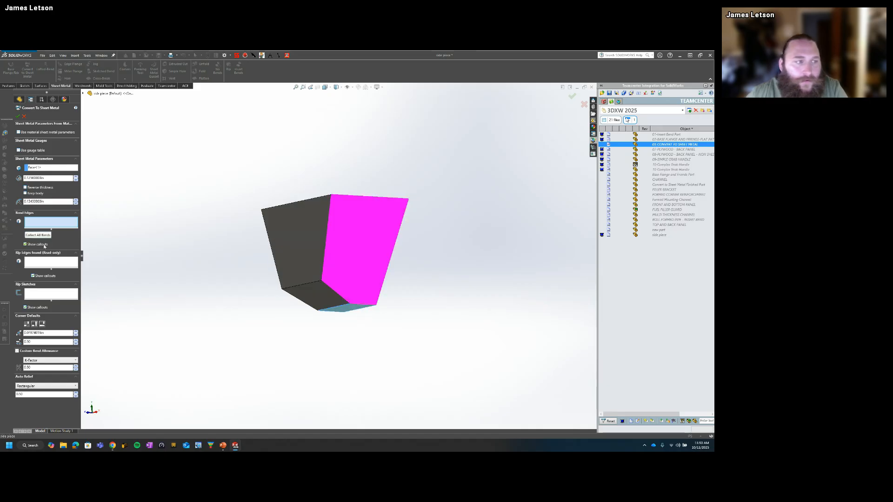
click(366, 304)
middle_drag(366, 304, 319, 313)
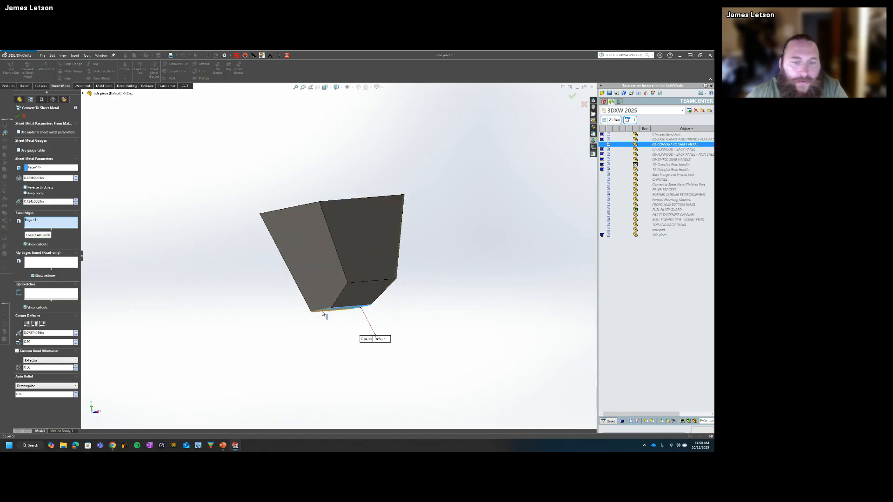
click(319, 312)
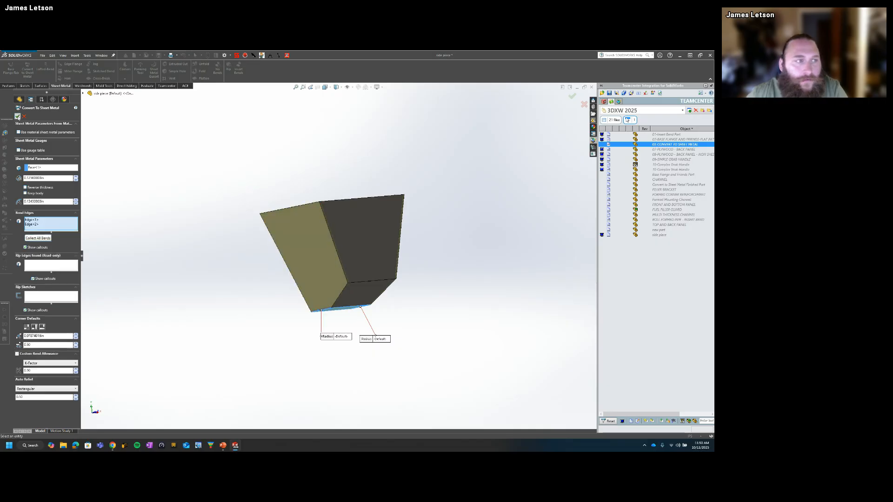
middle_drag(203, 192, 181, 309)
key(ctrl+7)
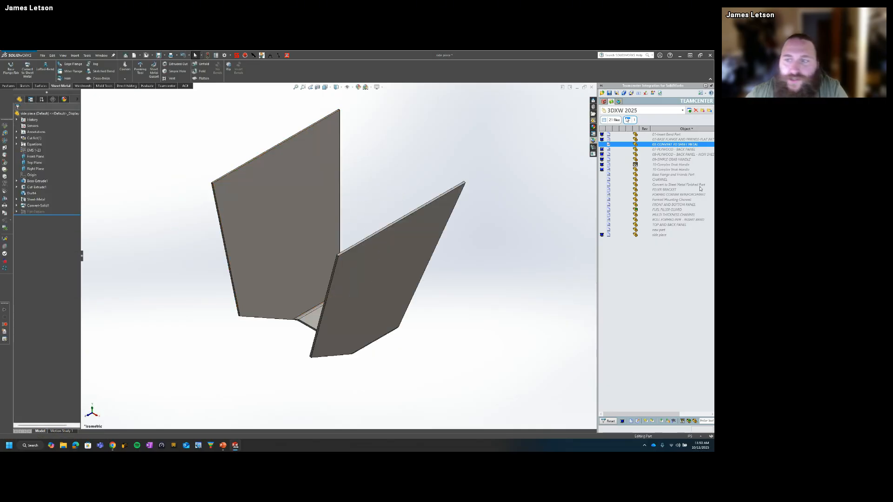
Step: Reopen the CONVERT TO SHEET METAL part from the Teamcenter file list and save it as "front piece"
right_click(669, 149)
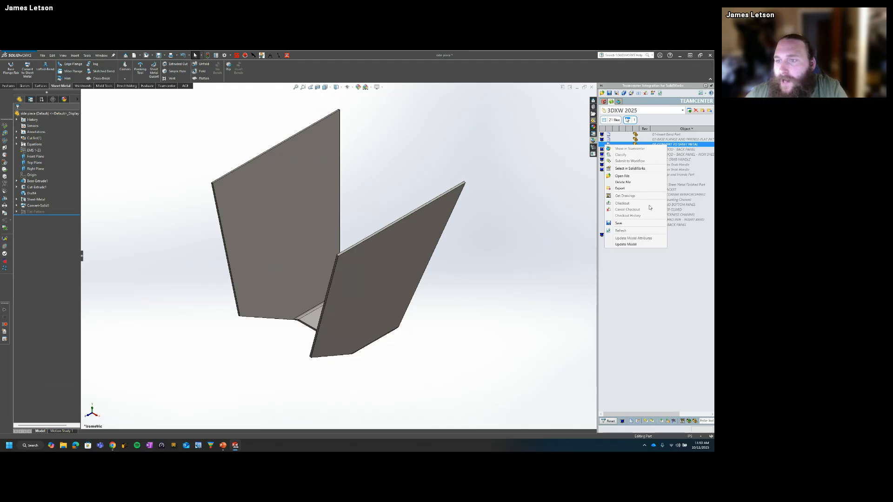
click(631, 178)
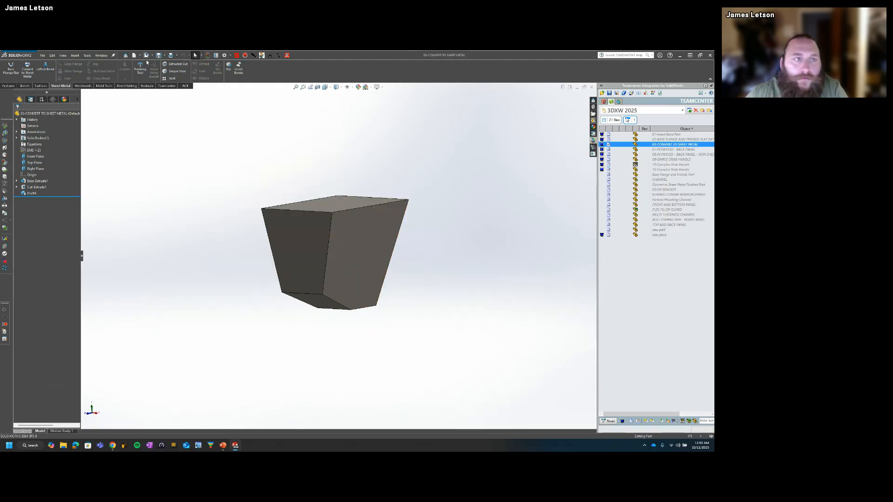
click(161, 56)
click(169, 69)
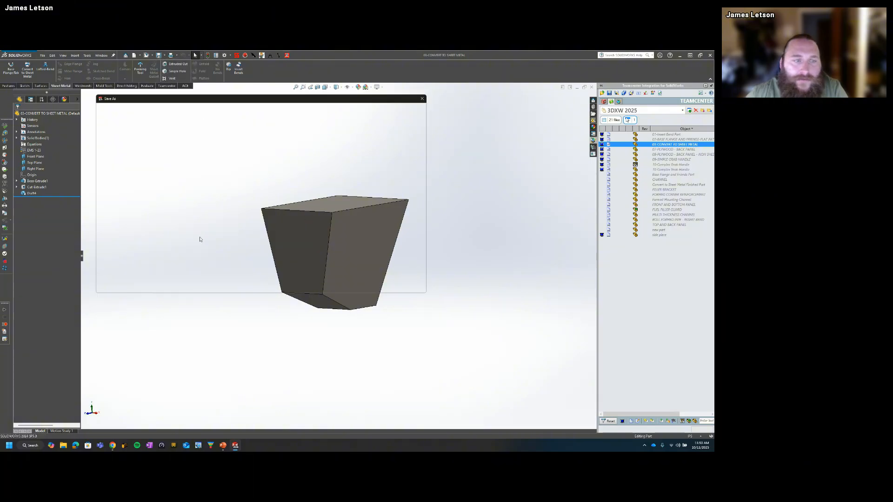
text(front piece)
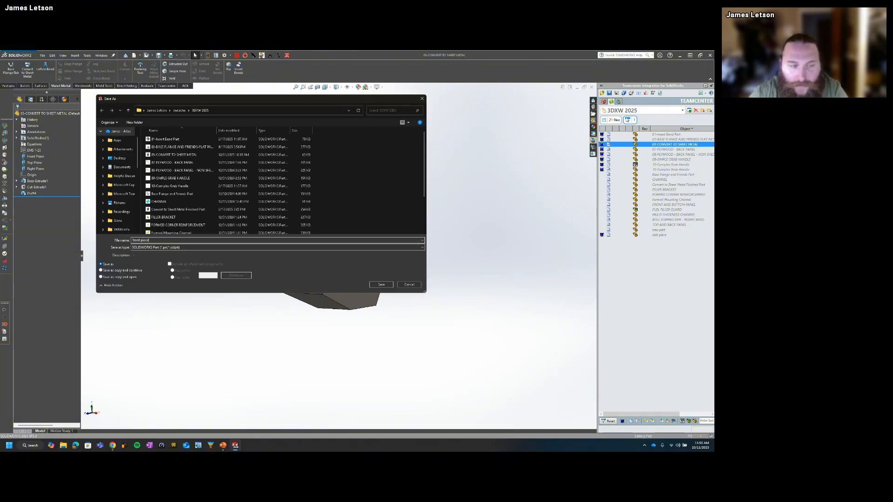
key(Return)
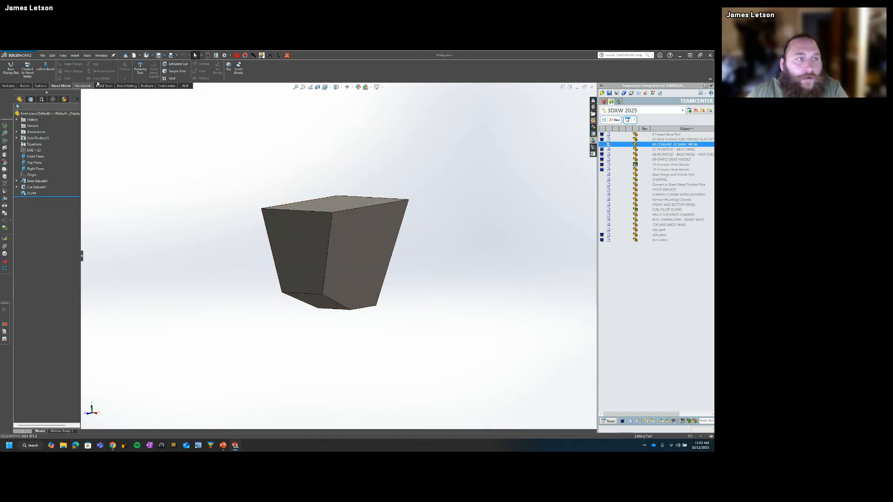
Step: Convert the front piece to sheet metal with the sloped lower face fixed and its edge with the front face as the bend
click(28, 70)
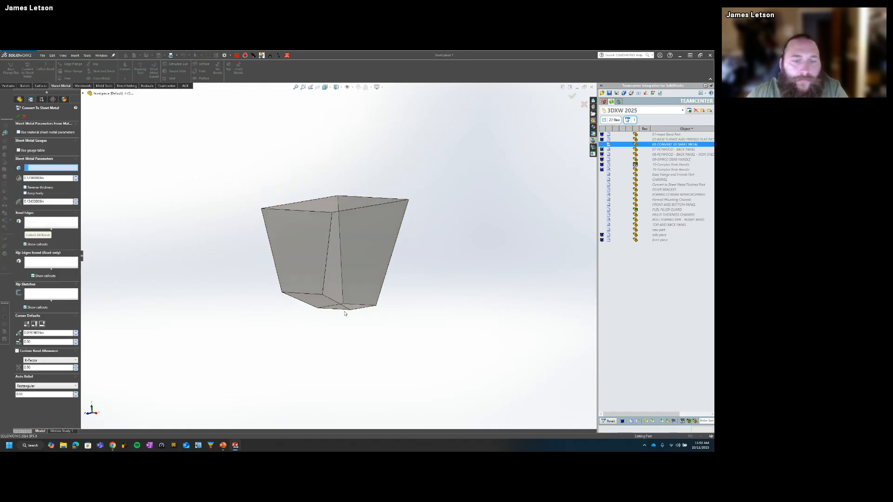
click(328, 308)
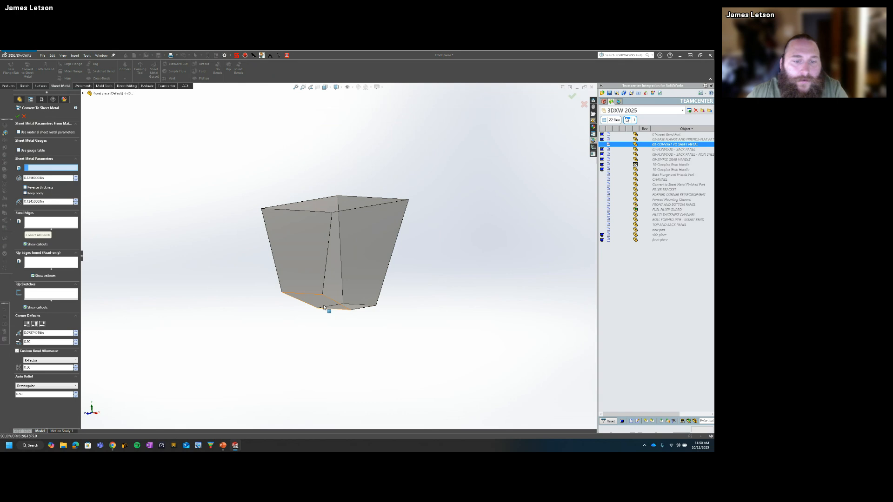
click(302, 294)
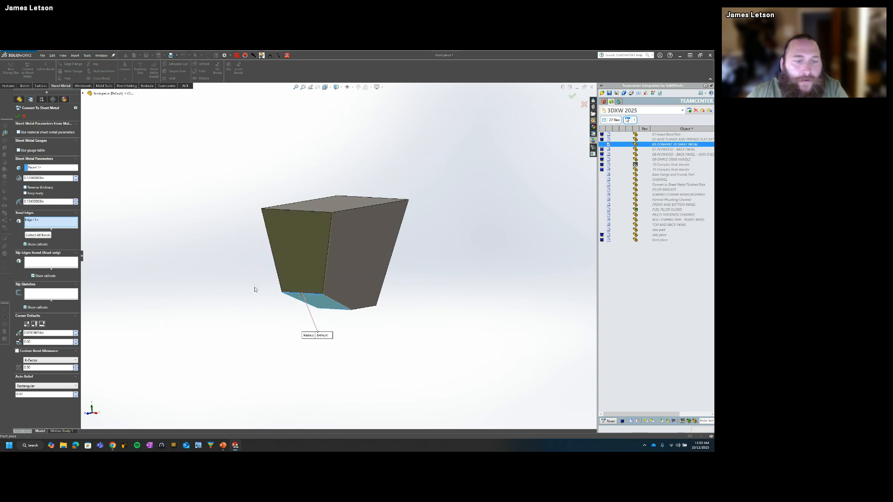
click(17, 117)
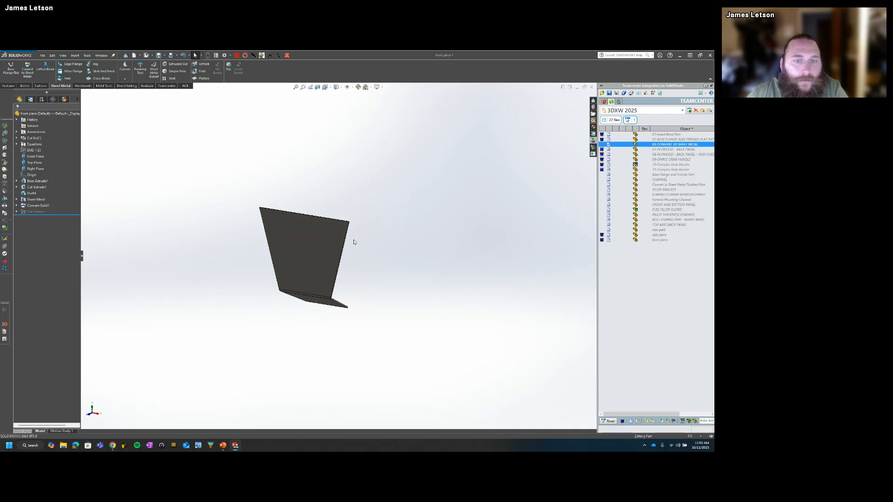
Step: Check the open documents and reopen the original CONVERT TO SHEET METAL part from the Teamcenter file list
key(ctrl+Tab)
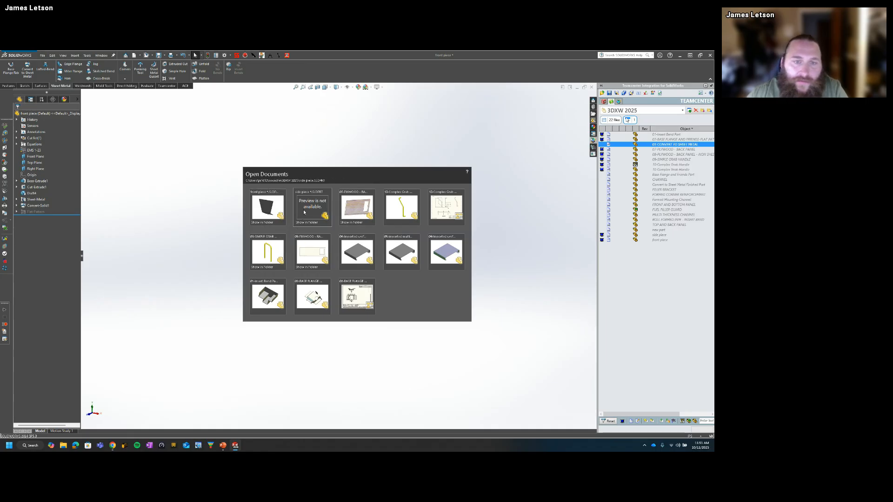
click(270, 207)
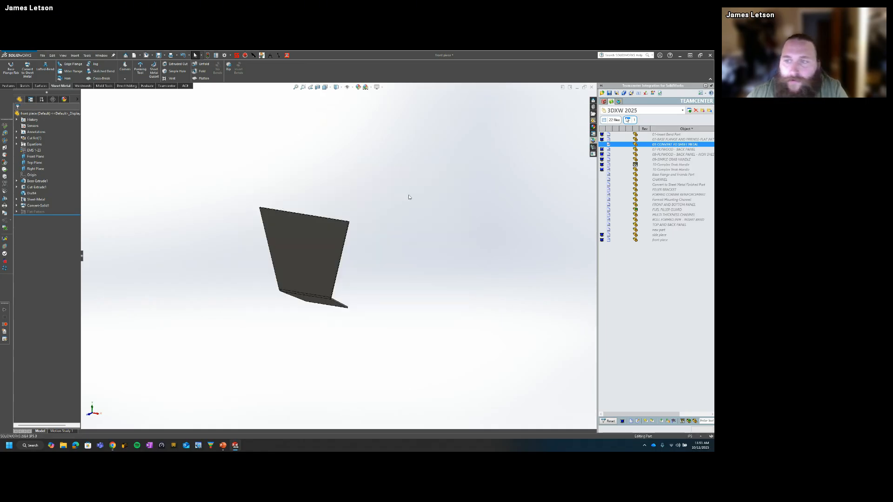
right_click(671, 144)
right_click(681, 146)
click(635, 176)
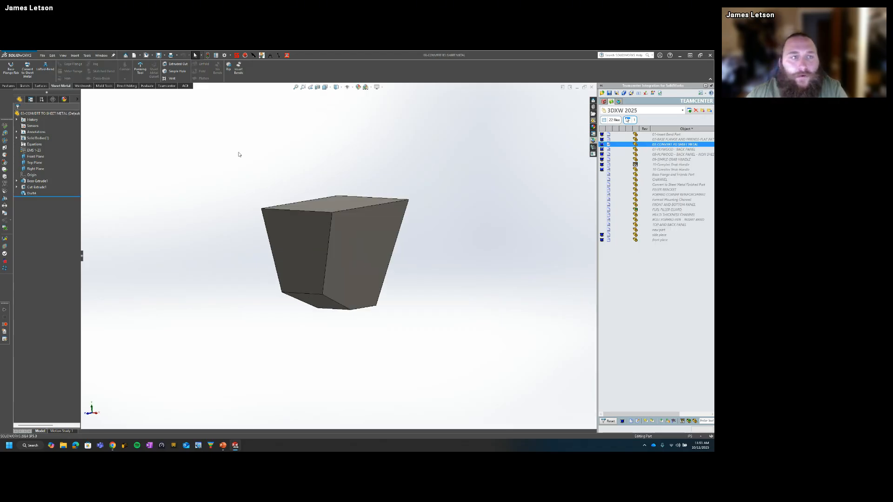
Step: Make a new assembly from the CONVERT TO SHEET METAL part and place the hopper as its first component
click(145, 56)
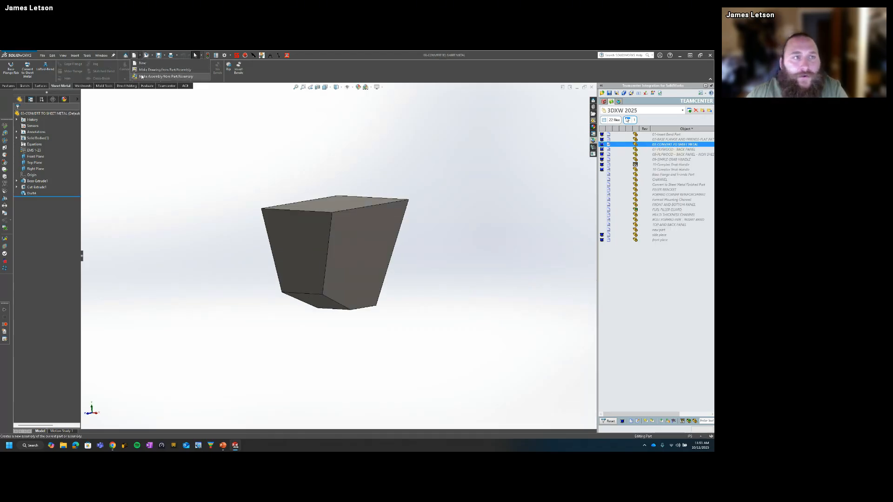
click(202, 153)
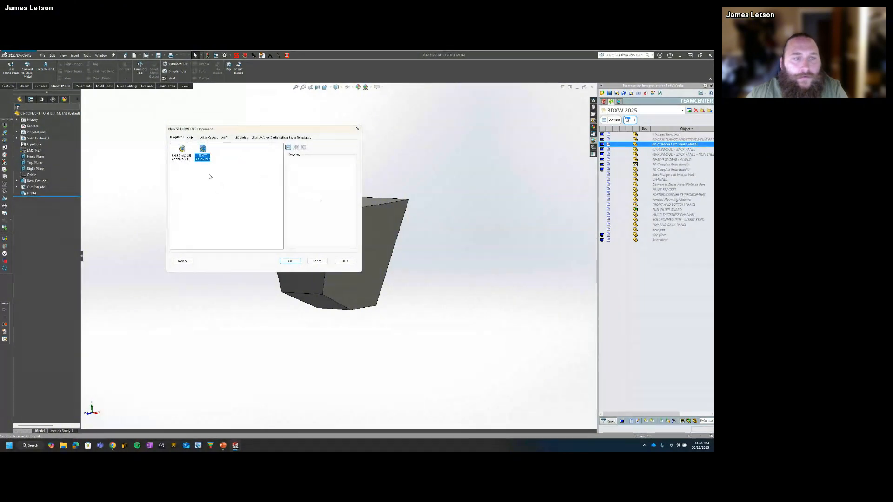
click(291, 262)
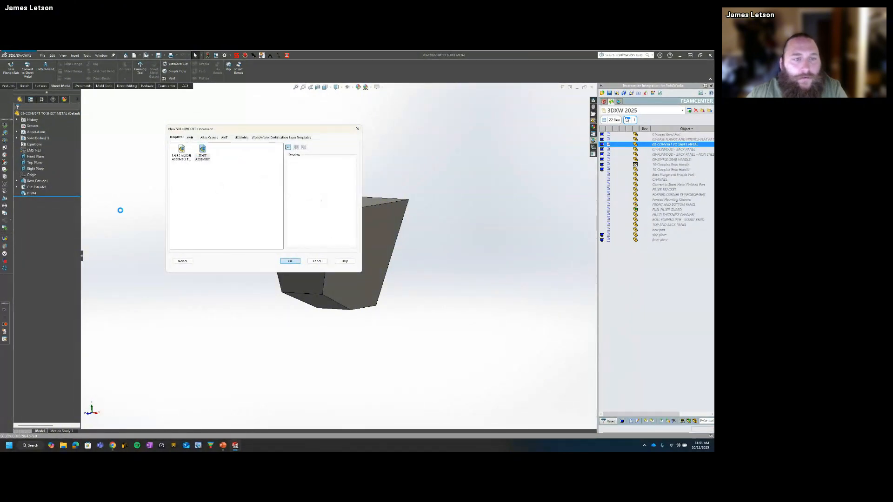
click(290, 261)
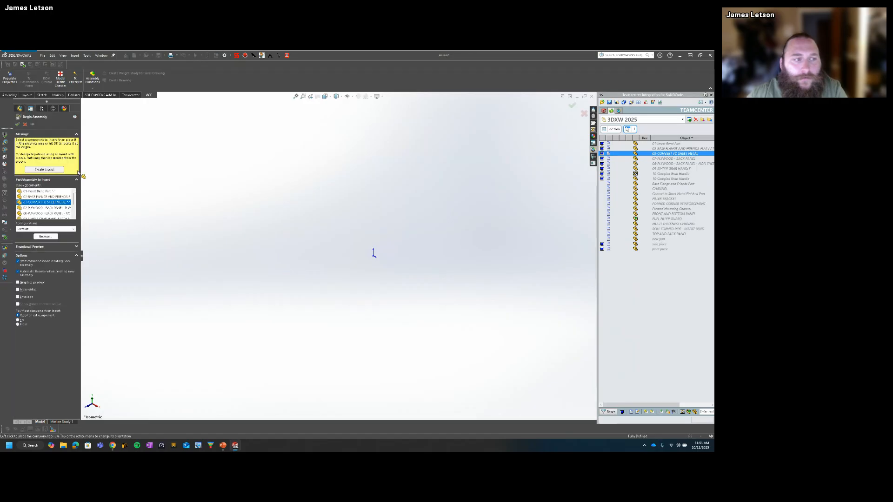
click(333, 256)
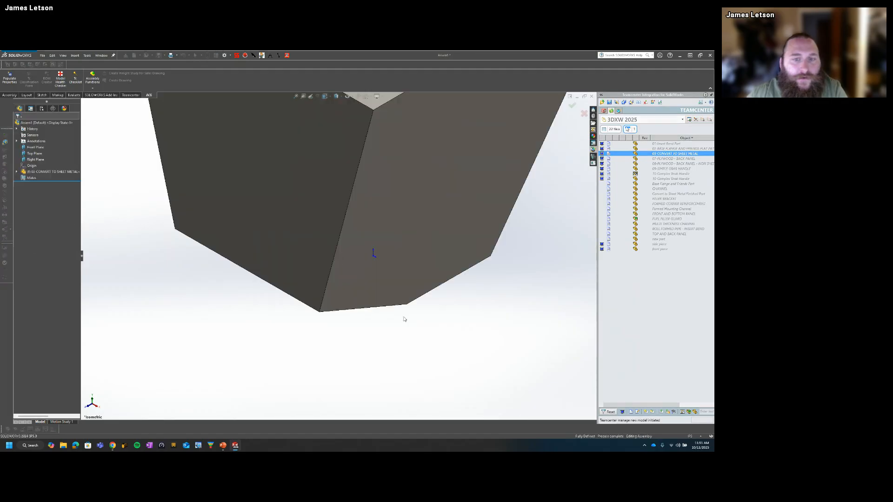
Step: Insert the front piece into the assembly beside the lower front of the hopper
click(9, 94)
click(31, 79)
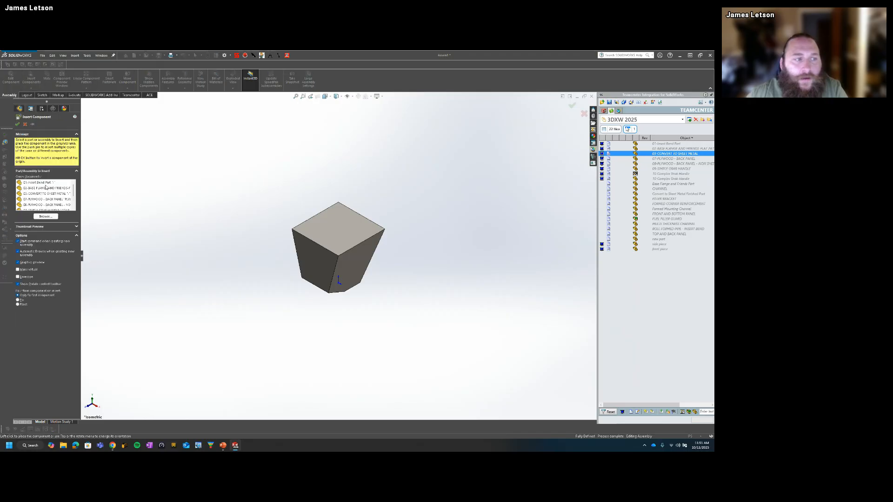
click(45, 183)
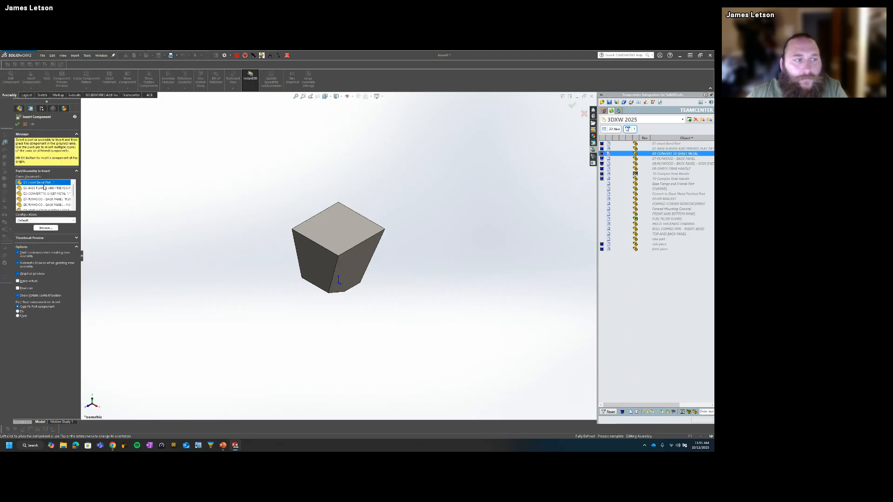
scroll(44, 187, down, 2)
click(44, 199)
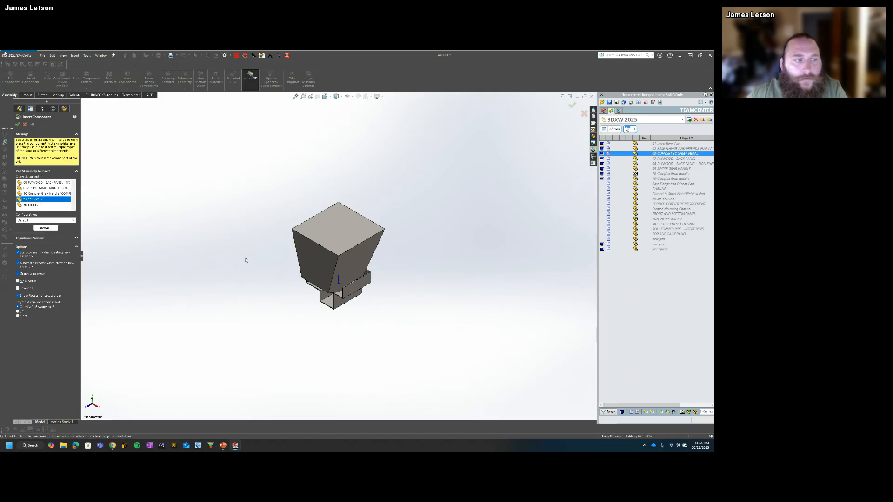
click(312, 297)
scroll(311, 298, down, 3)
middle_drag(312, 298, 267, 266)
Step: Mate the front piece's front and bottom faces coincident with the matching faces of the hopper
click(267, 268)
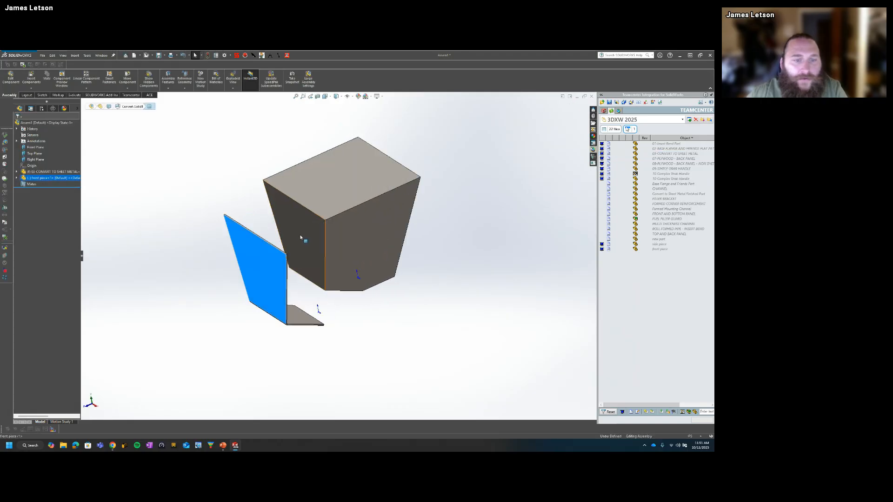
ctrl+click(299, 237)
click(312, 226)
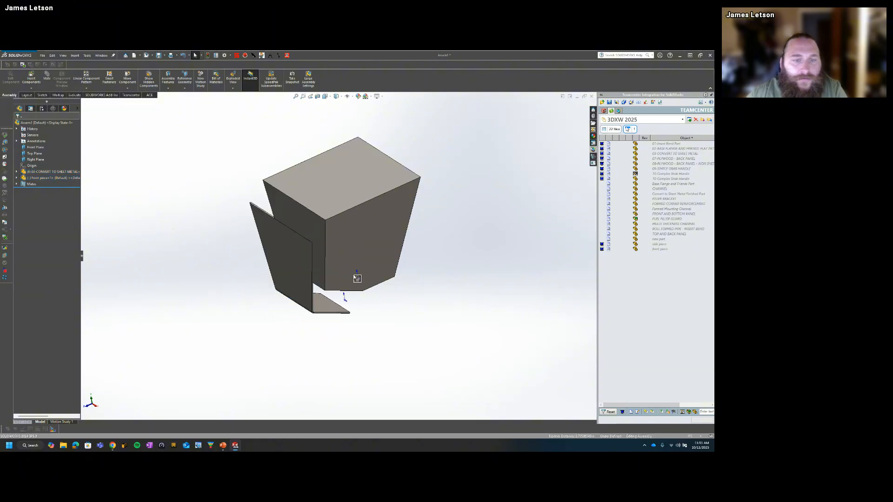
middle_drag(325, 305, 344, 259)
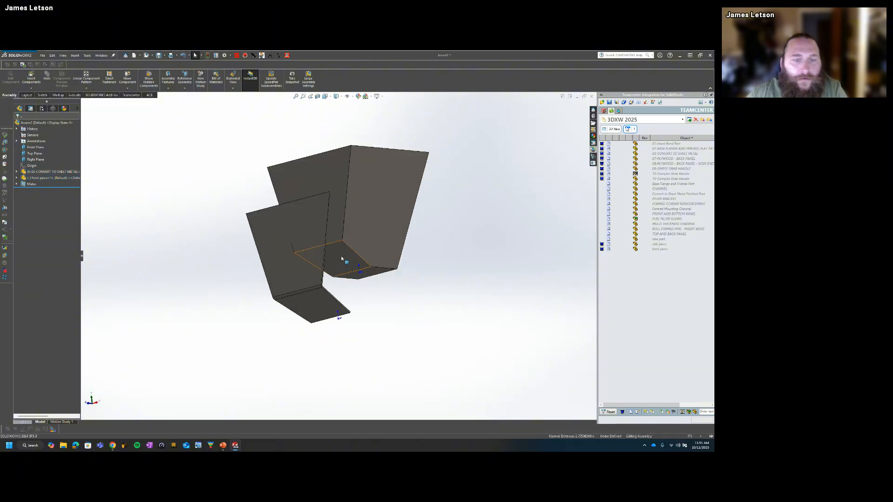
click(343, 259)
ctrl+click(317, 307)
click(333, 301)
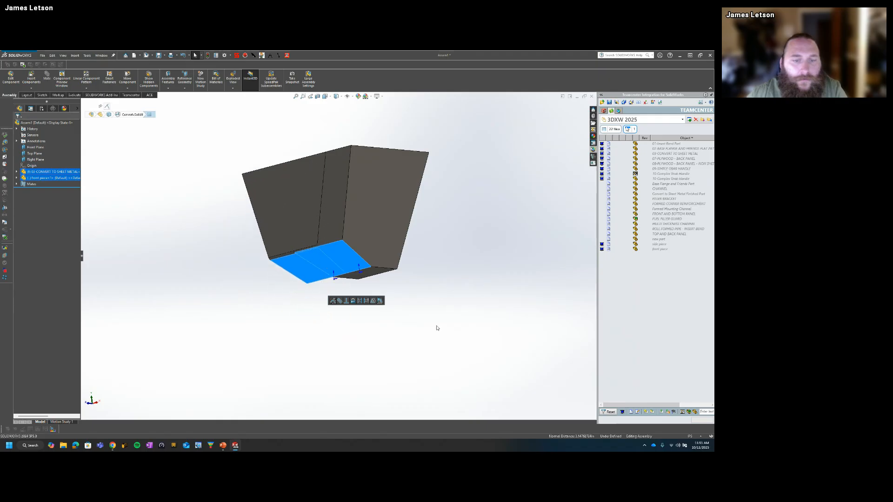
Step: Slide the front piece sideways along its mated faces until it lines up with the hopper's front
middle_drag(327, 244, 340, 243)
drag(309, 229, 339, 224)
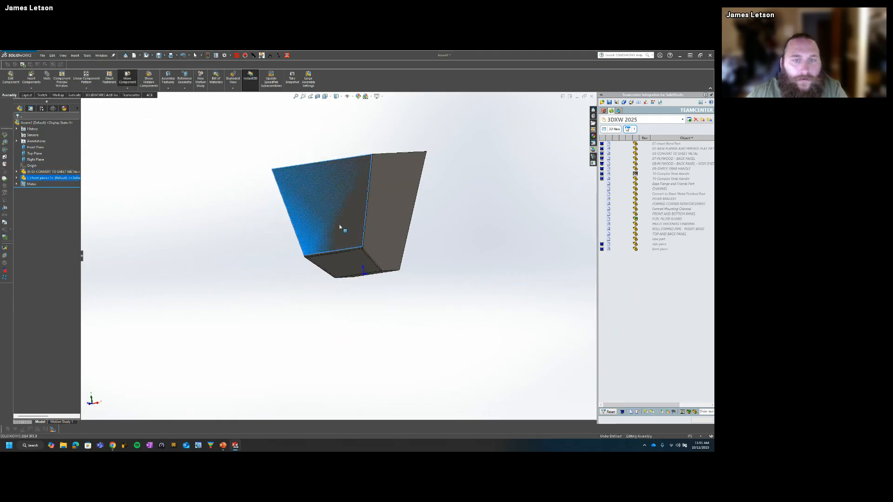
middle_drag(377, 202, 392, 243)
scroll(369, 215, down, 5)
middle_drag(368, 215, 323, 250)
scroll(388, 287, up, 3)
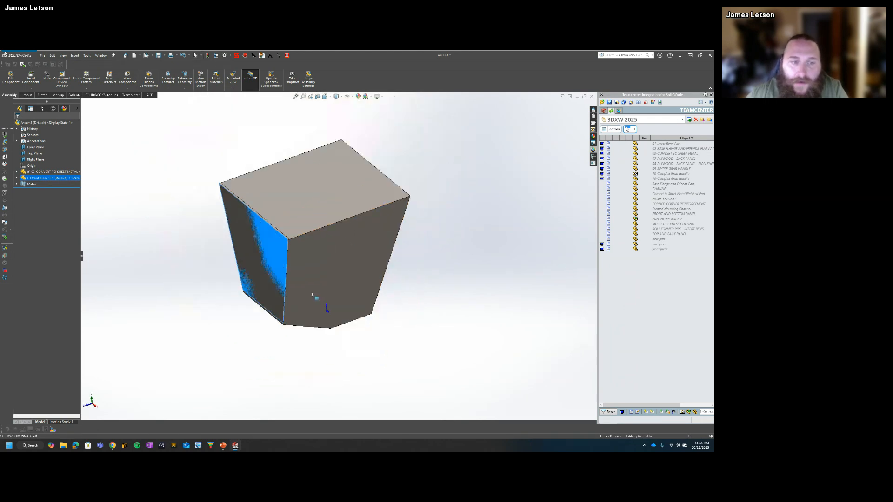
middle_drag(313, 296, 322, 257)
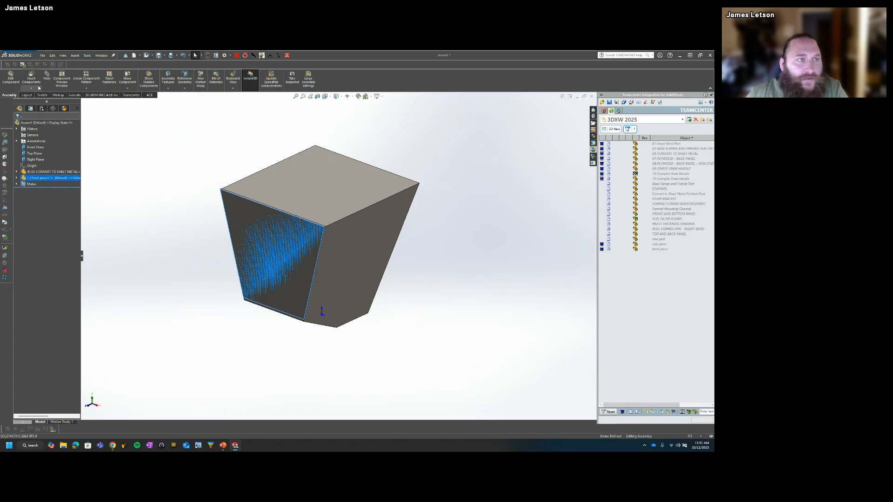
Step: Insert the side piece into the assembly in front of the hopper
click(10, 77)
click(363, 251)
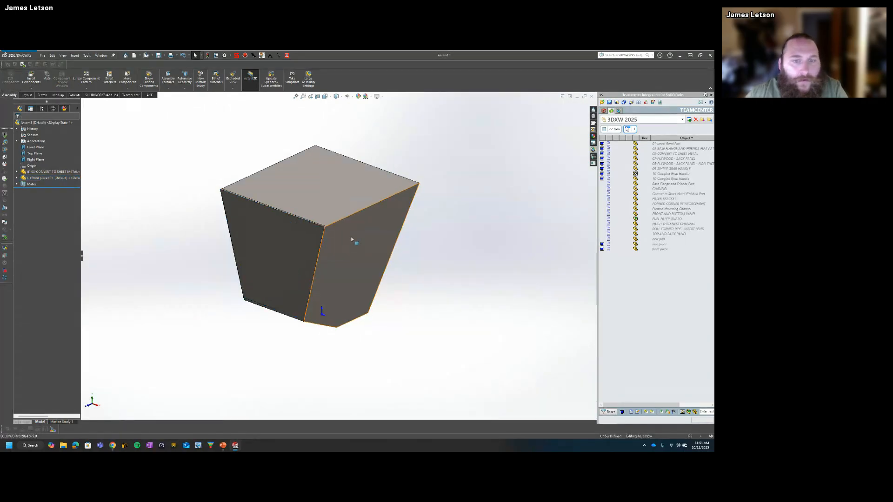
click(29, 78)
click(36, 205)
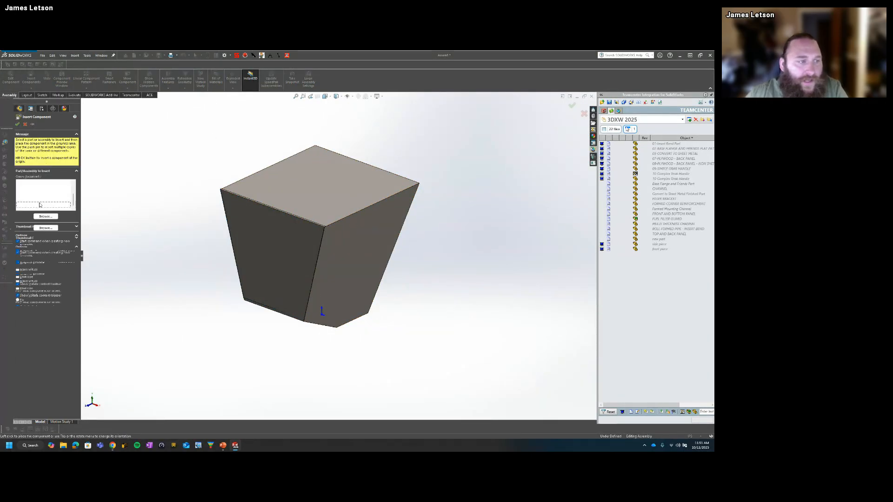
click(307, 313)
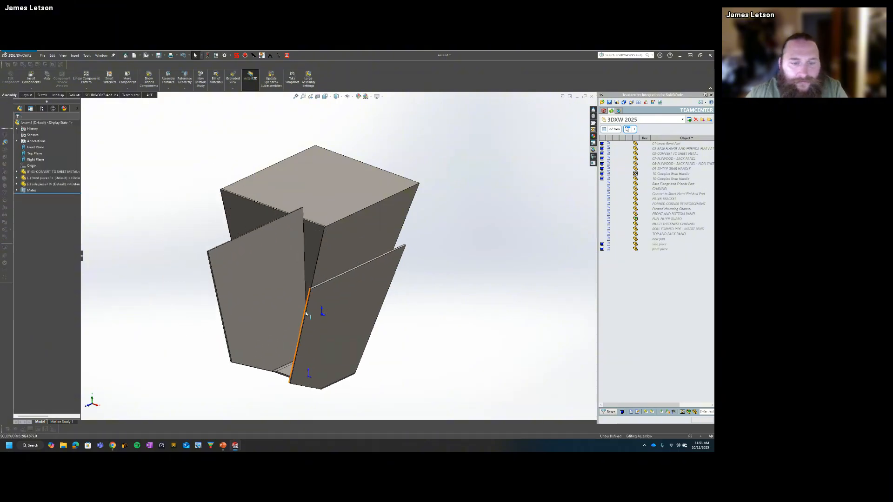
Step: Mate the side piece's lower face and one of its side faces coincident with the hopper's matching faces
middle_drag(305, 311, 331, 274)
scroll(333, 324, up, 4)
click(333, 299)
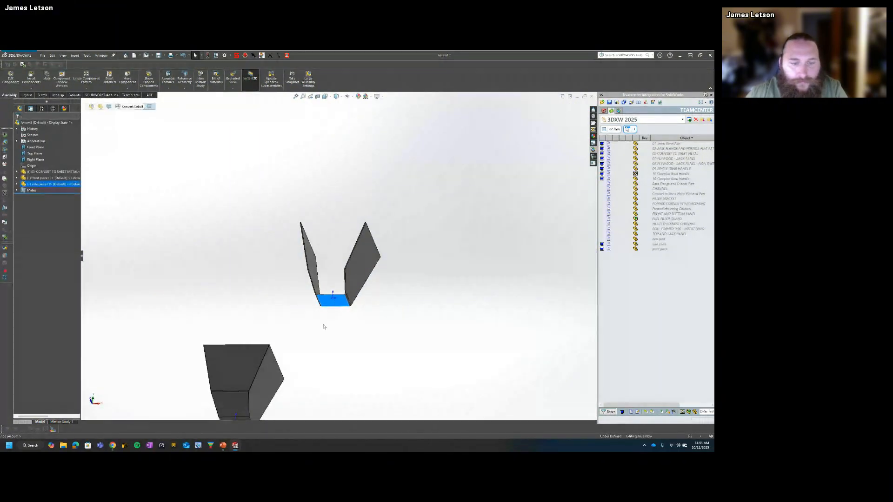
middle_drag(323, 325, 288, 363)
ctrl+click(278, 374)
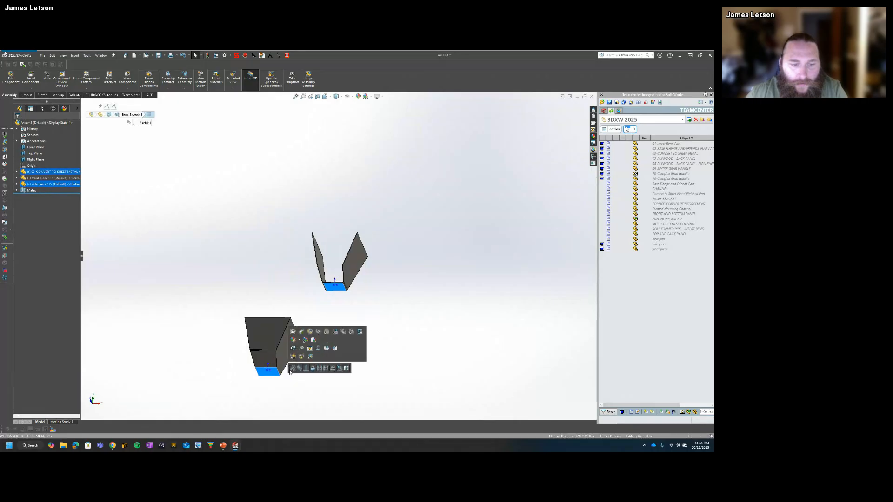
click(296, 371)
click(291, 341)
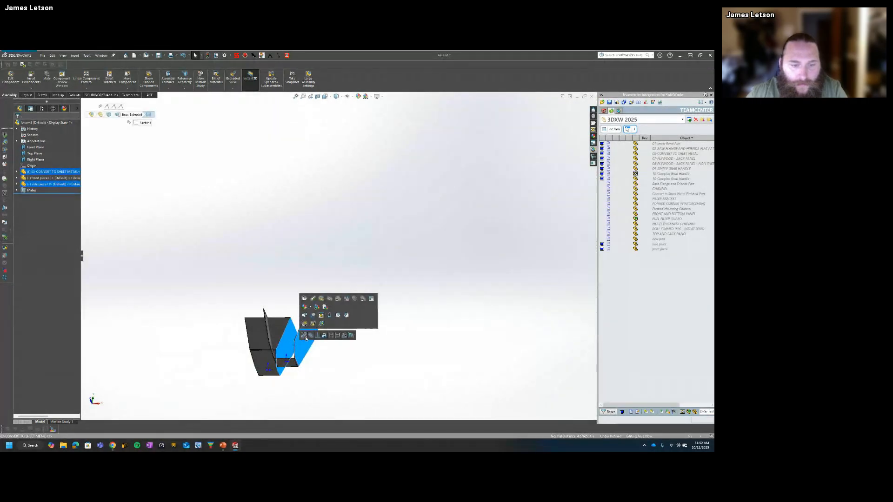
click(305, 337)
scroll(280, 360, down, 10)
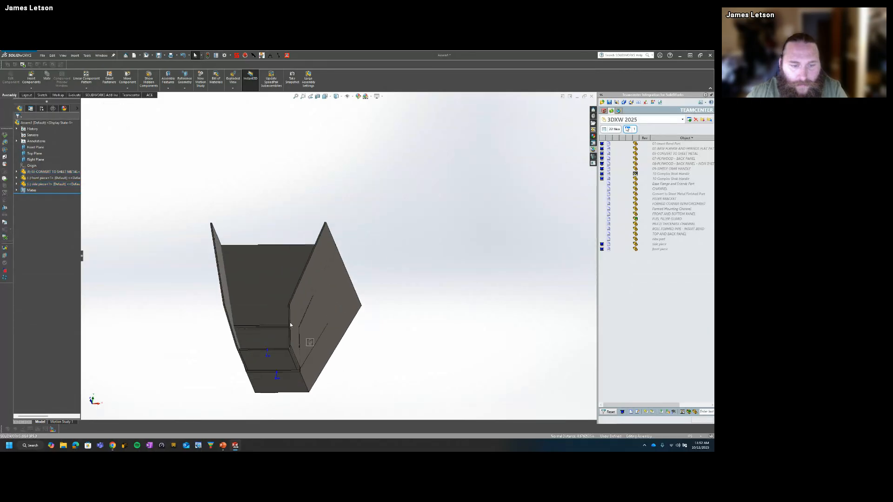
Step: Try to add a further mate between the side piece and the hopper at the lower corner
scroll(303, 330, up, 8)
middle_drag(303, 330, 260, 274)
click(290, 307)
drag(290, 305, 315, 334)
scroll(316, 334, down, 4)
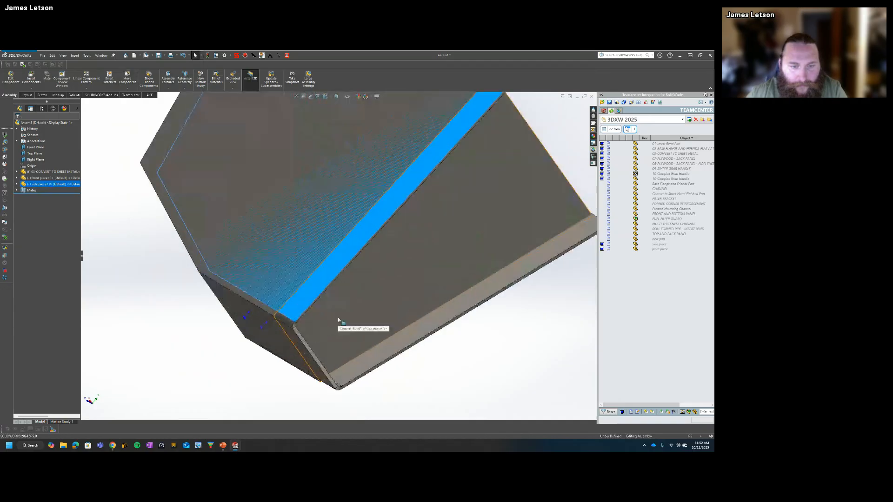
click(338, 318)
scroll(309, 320, down, 3)
ctrl+click(295, 298)
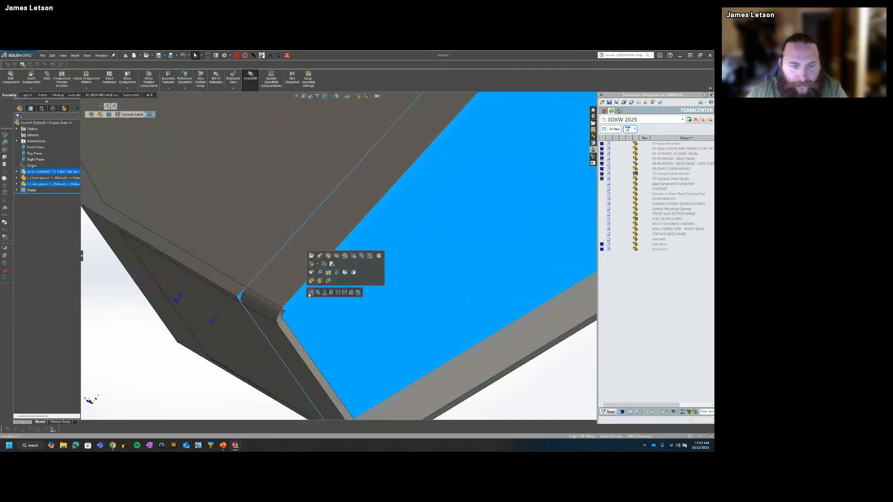
click(309, 293)
click(396, 270)
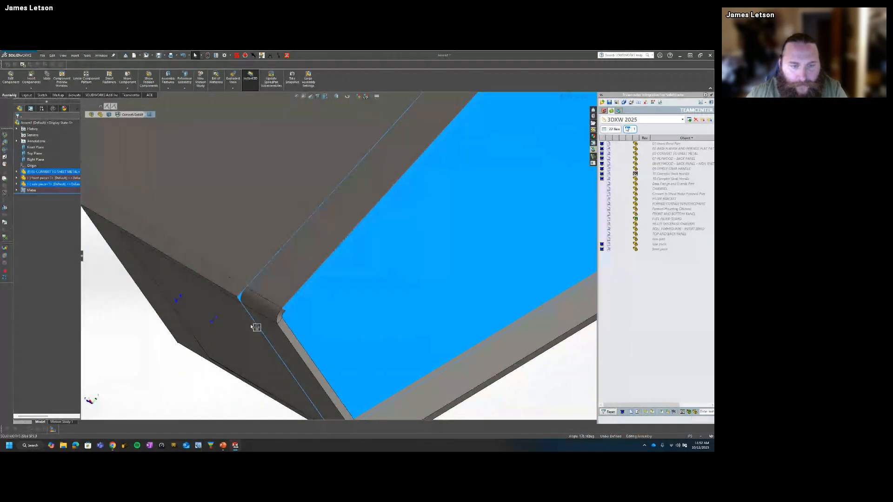
scroll(303, 274, up, 4)
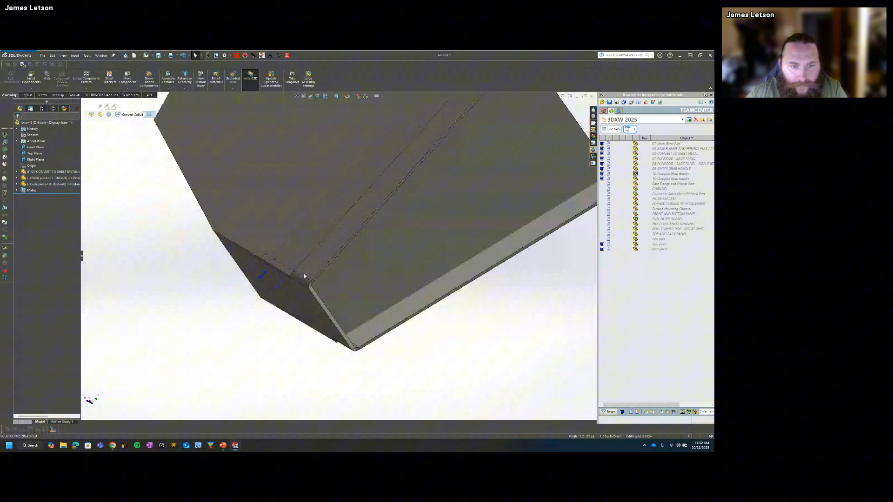
Step: Mate the side piece's origin coincident with the assembly origin
click(17, 184)
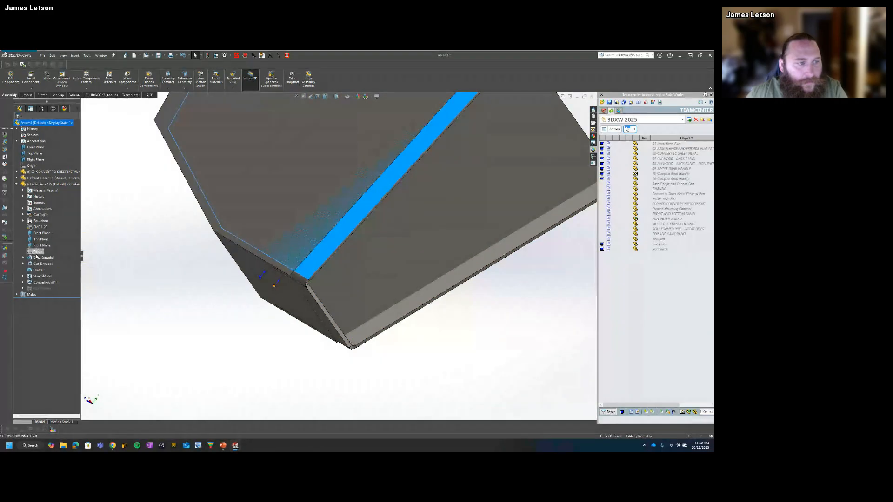
click(37, 251)
ctrl+click(39, 167)
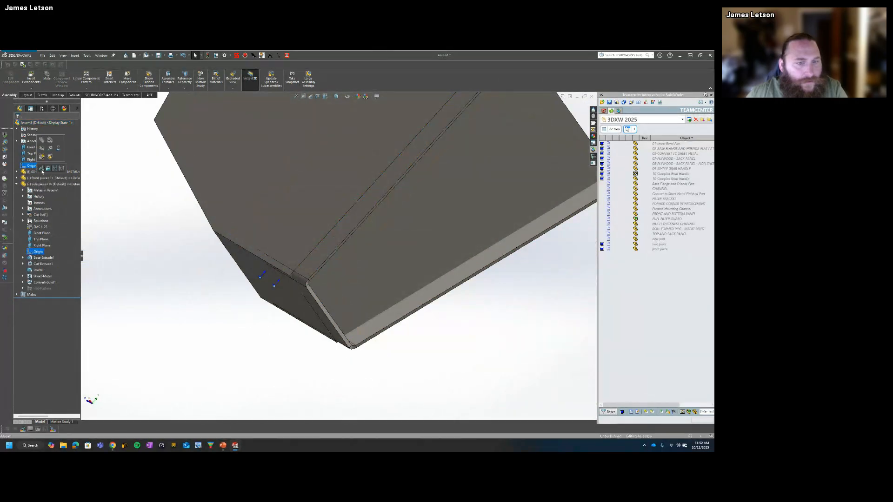
click(42, 169)
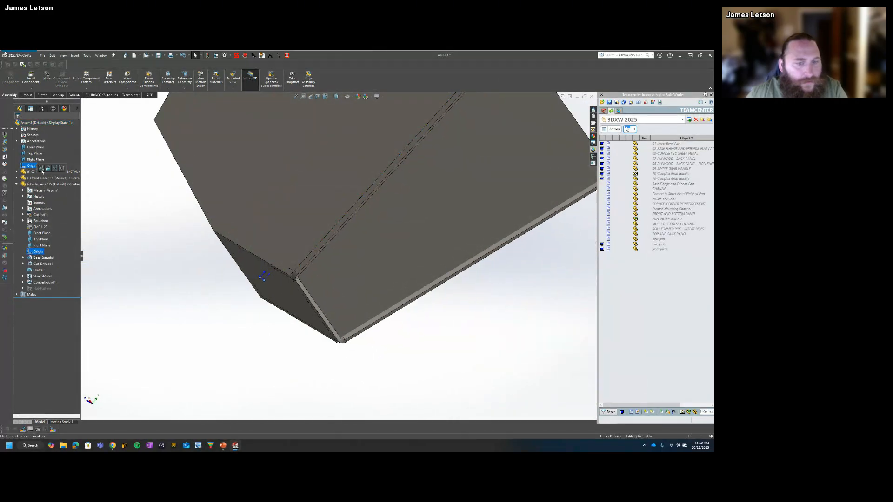
Step: Mate the front piece's origin coincident with the assembly origin
click(16, 178)
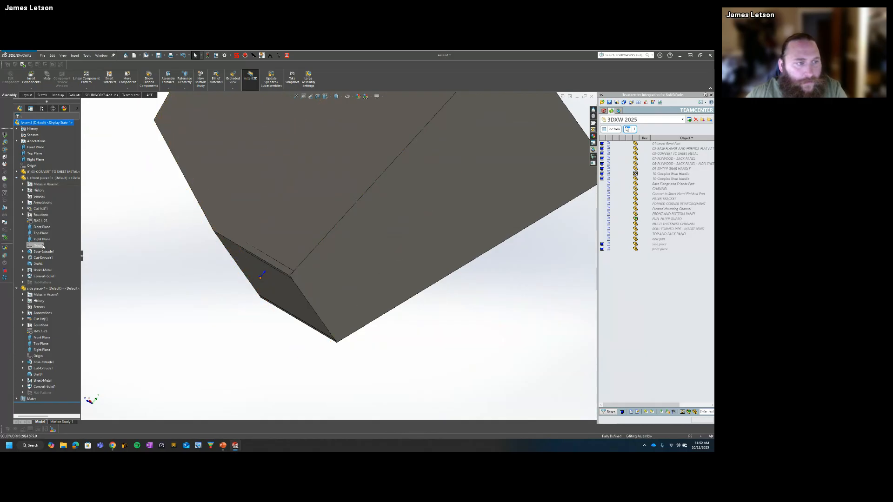
click(38, 246)
ctrl+click(32, 166)
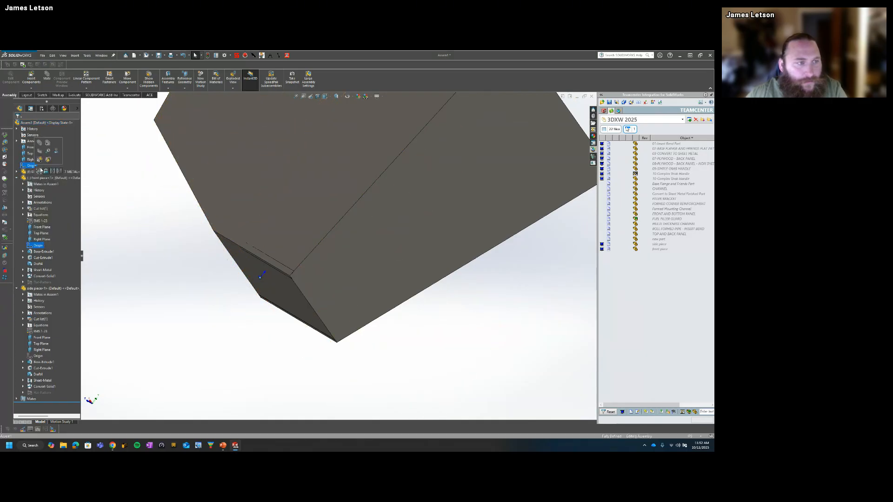
click(40, 170)
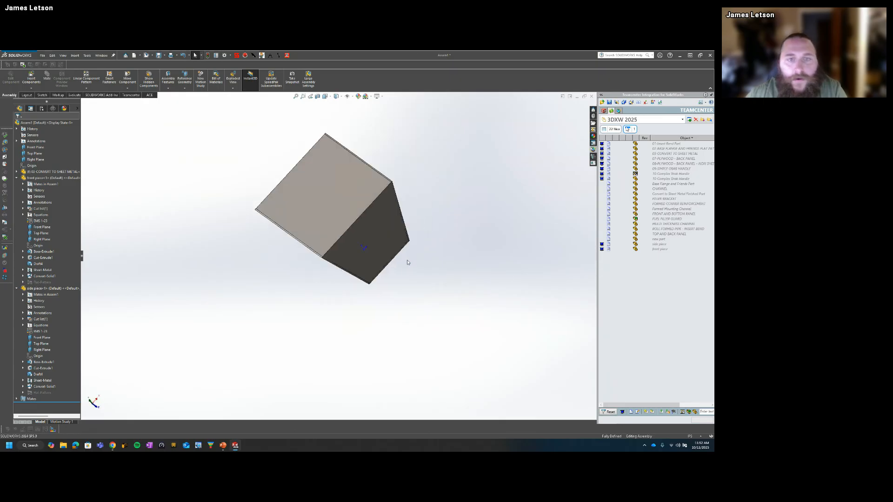
Step: Hide the original solid hopper and inspect the corner where the front and side pieces meet
middle_drag(408, 262, 375, 189)
click(375, 189)
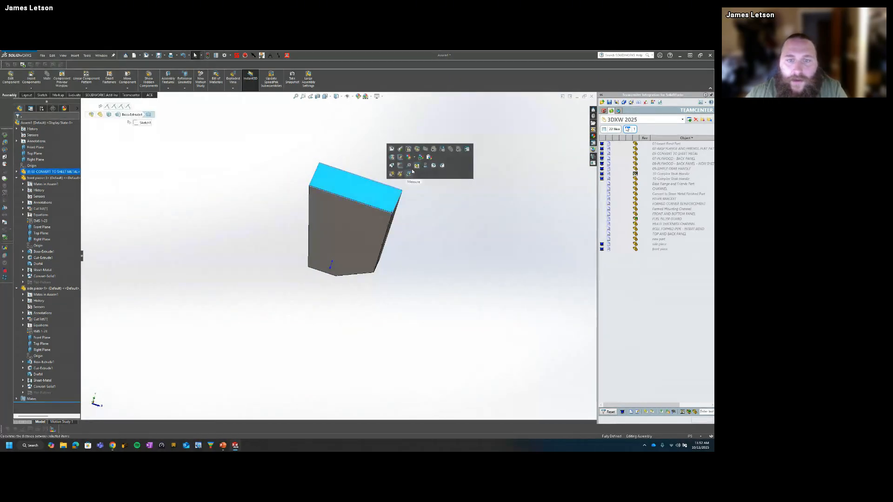
click(436, 154)
middle_drag(428, 196, 392, 189)
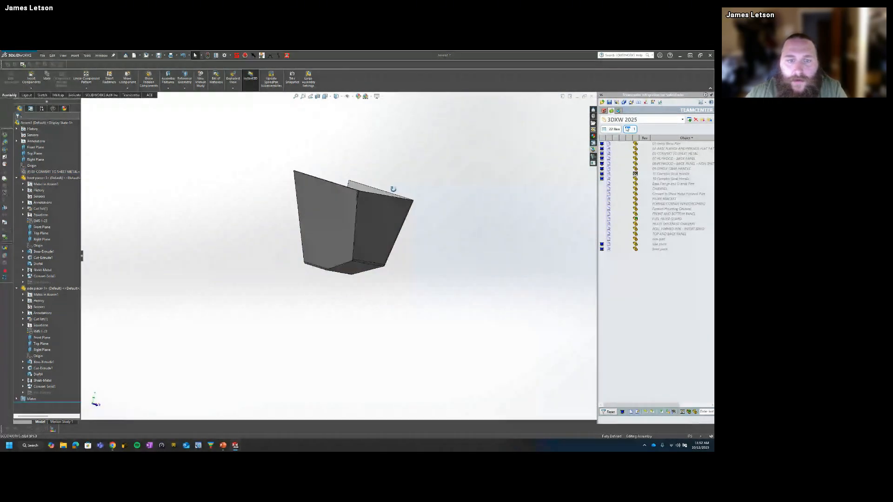
scroll(343, 210, down, 5)
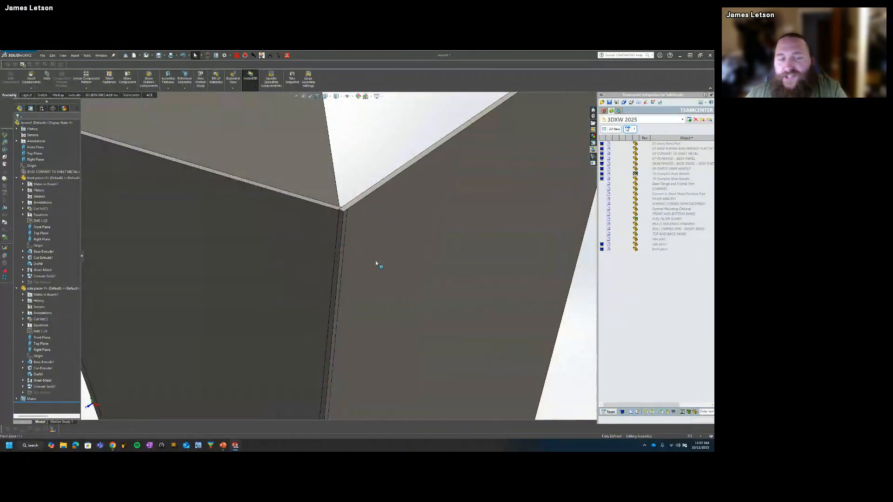
Step: Try to edit the front piece in the context of the assembly, and leave no face selected
click(309, 239)
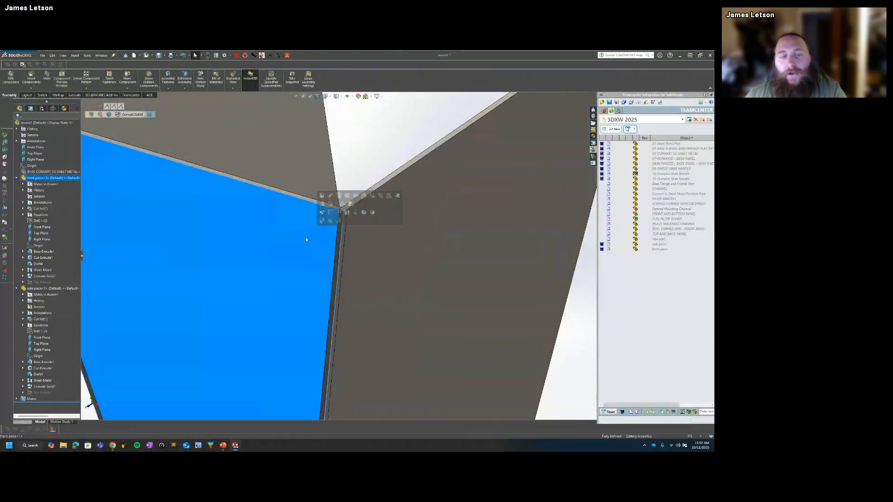
click(11, 79)
click(360, 252)
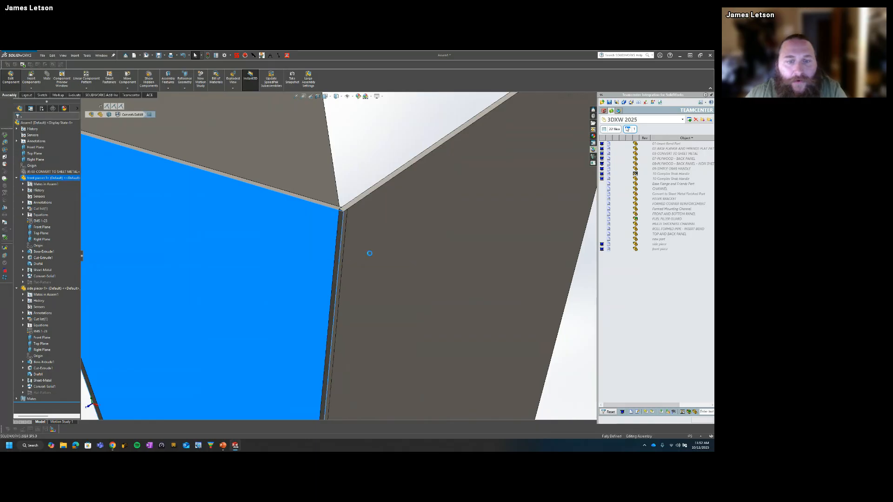
click(409, 284)
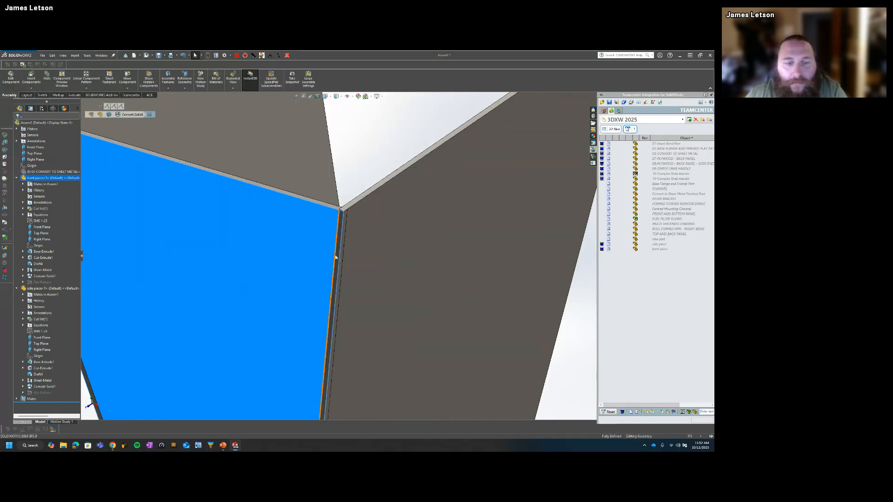
scroll(342, 261, up, 3)
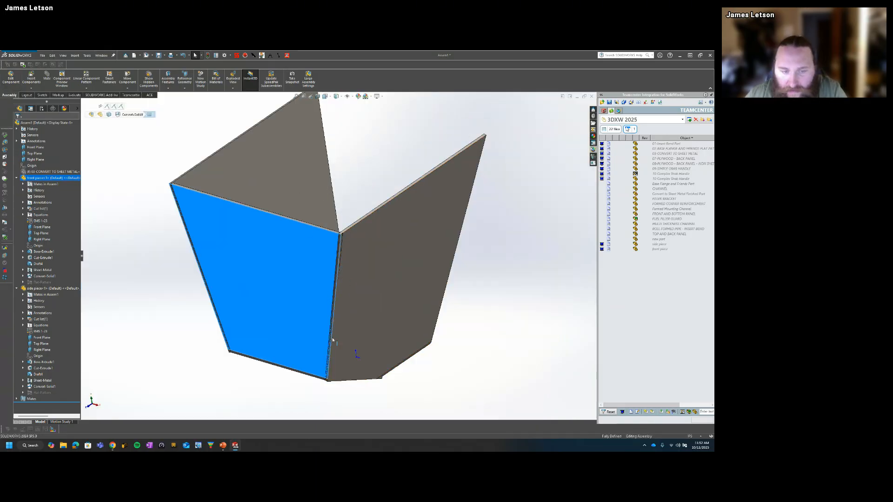
click(312, 262)
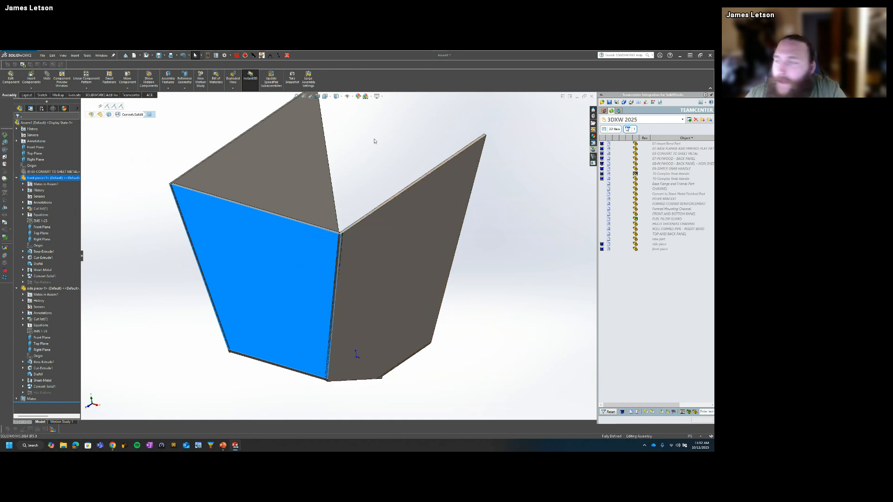
click(362, 151)
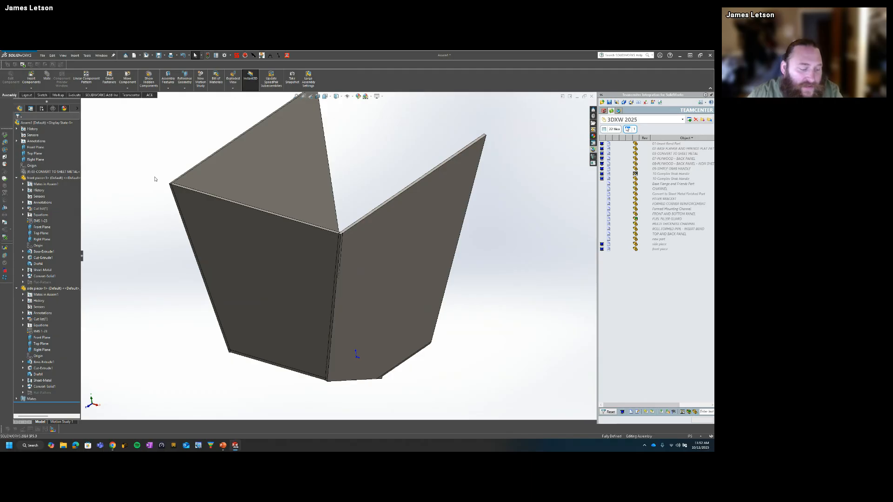
Step: Switch to the open 03-CONVERT TO SHEET METAL part and view the solid hopper from its front and top
key(ctrl+Tab)
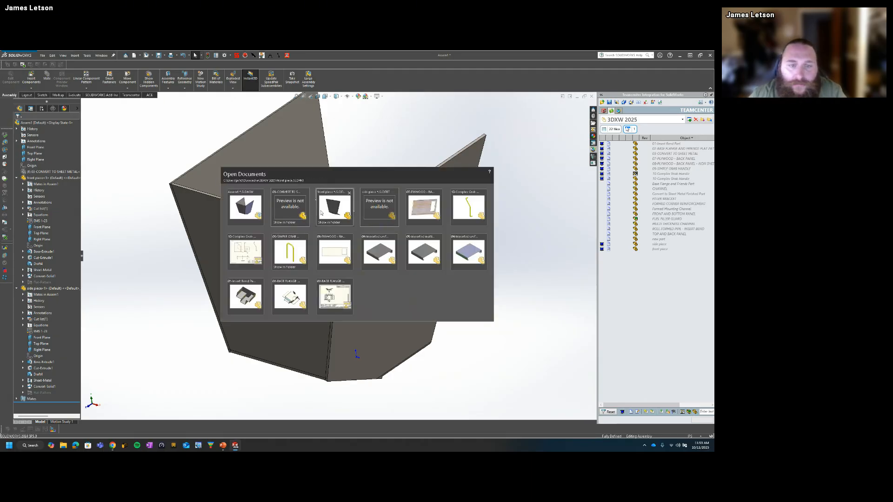
click(291, 213)
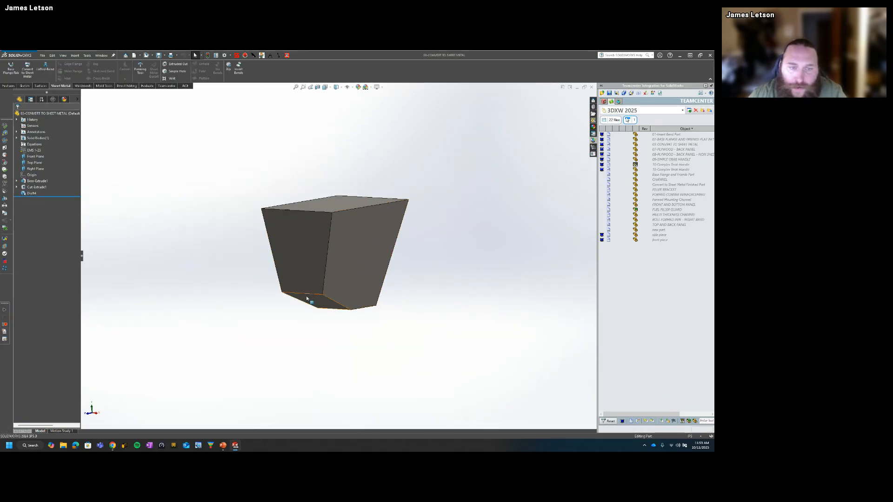
middle_drag(307, 300, 325, 251)
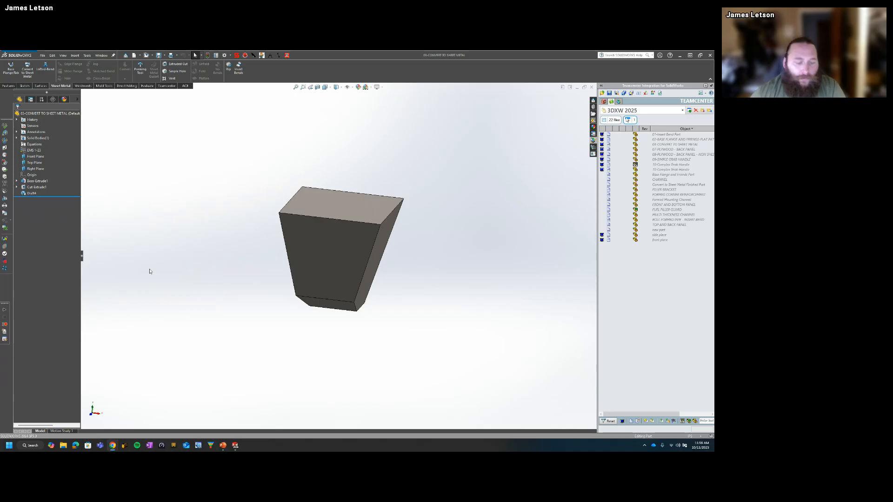
Step: Switch to the PowerPoint slide show on the Questions slide
key(super+Tab)
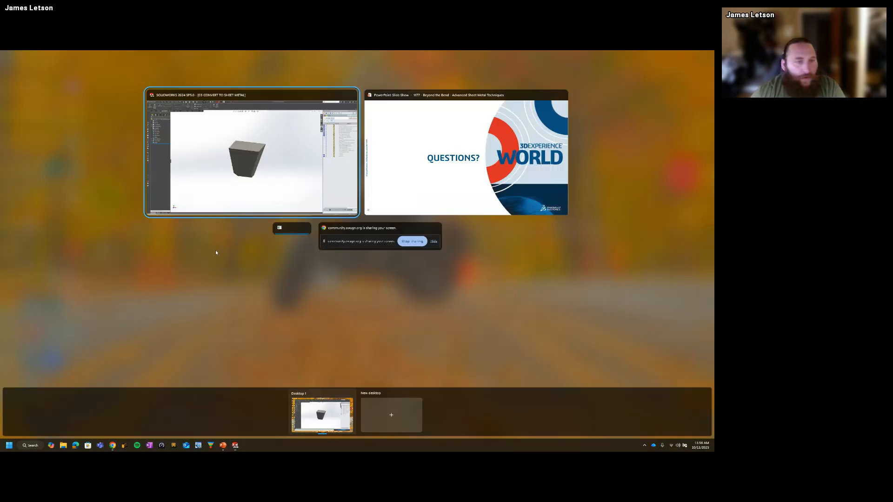
key(Right)
key(Return)
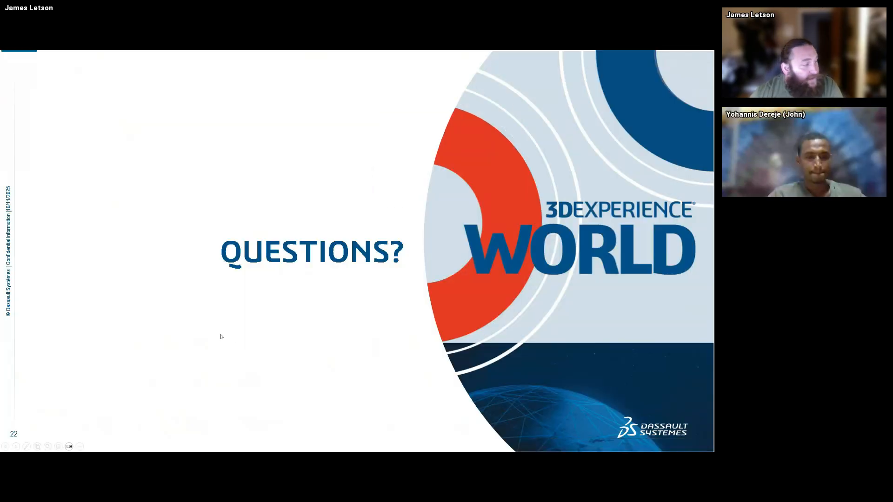